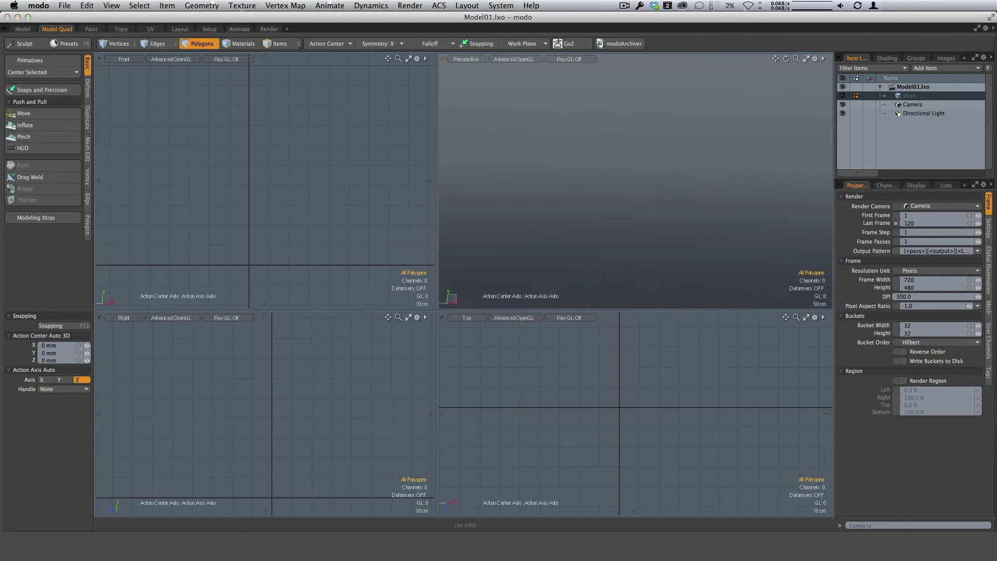
Add the Front image as a backdrop in the Front view and the Side image as a backdrop in the Right view
{"action": "left_click_drag", "start_coordinate": [52, 138], "coordinate": [271, 133]}
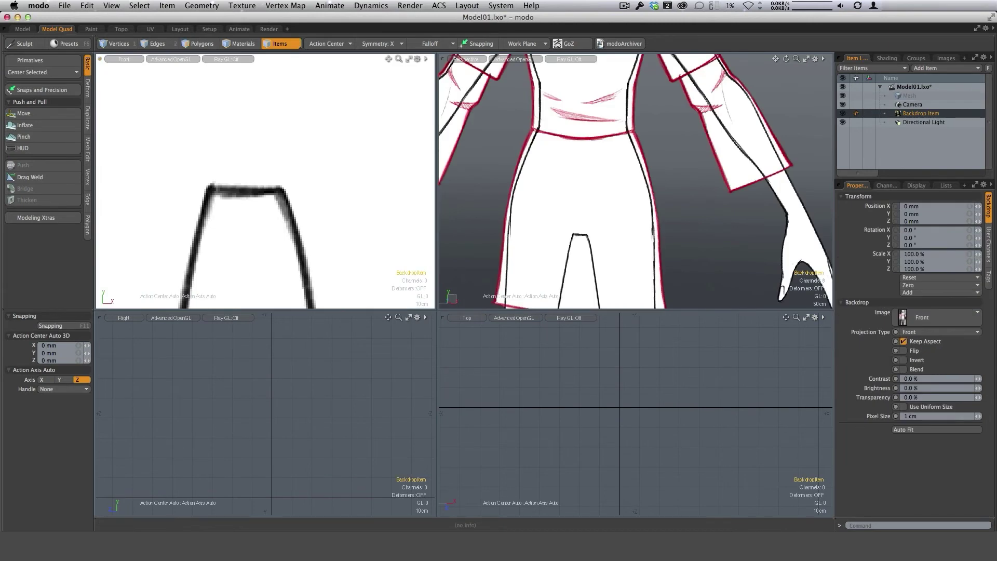
{"action": "left_click_drag", "start_coordinate": [94, 418], "coordinate": [247, 408]}
{"action": "key", "text": "a"}
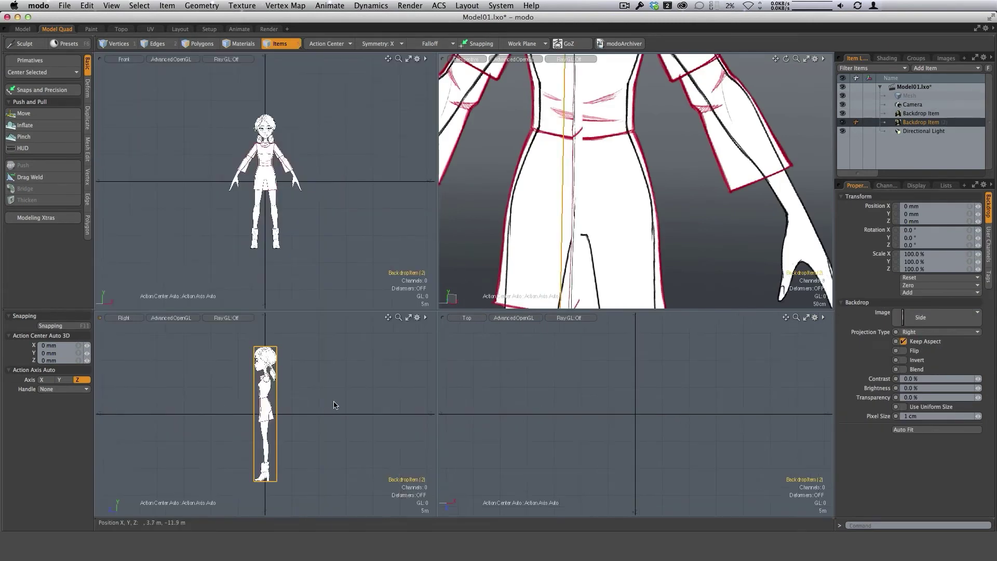
{"action": "key", "text": "shift+a"}
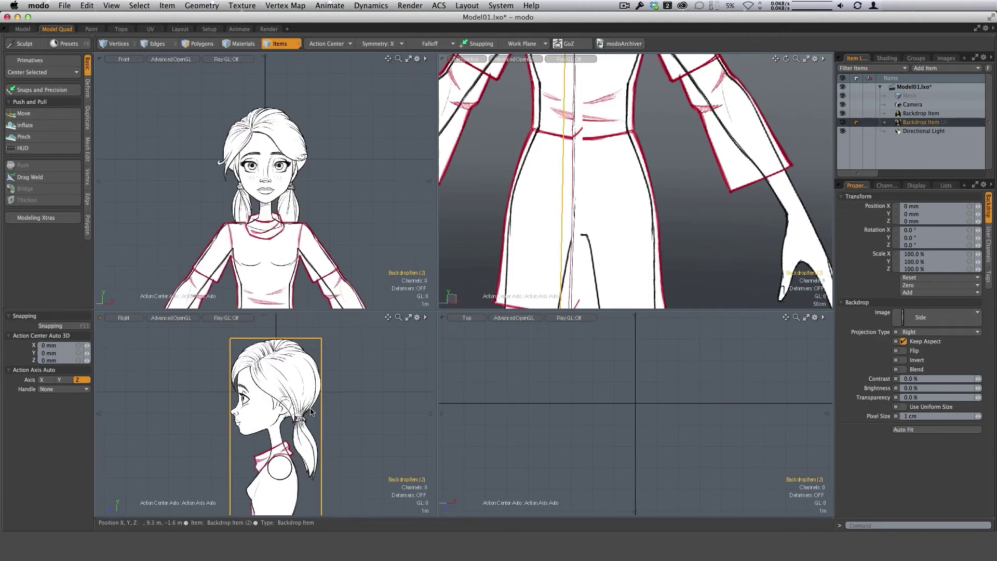
Duplicate the side backdrop item and rename the copy "Left"
{"action": "right_click", "coordinate": [920, 123]}
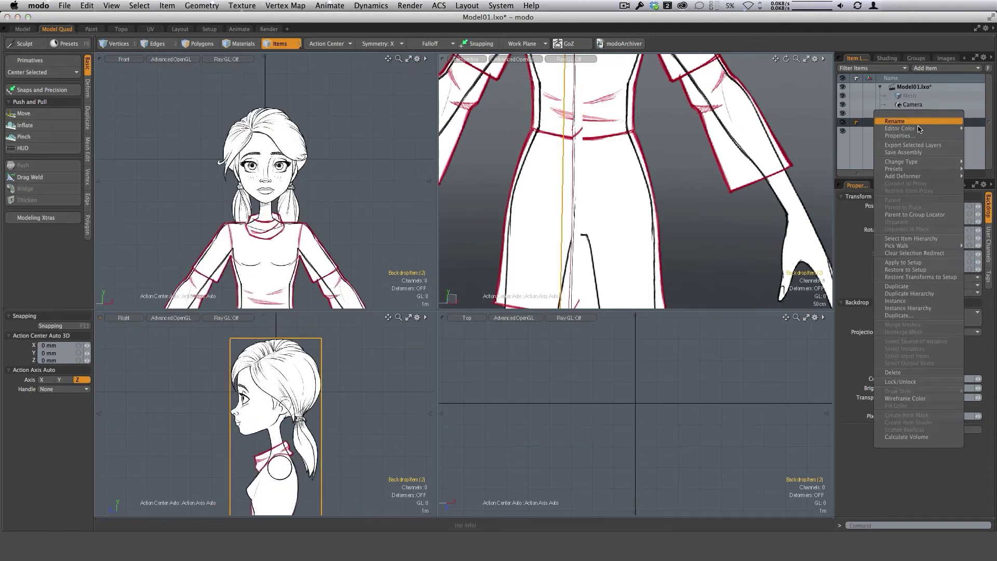
{"action": "left_click", "coordinate": [904, 288]}
{"action": "right_click", "coordinate": [889, 131]}
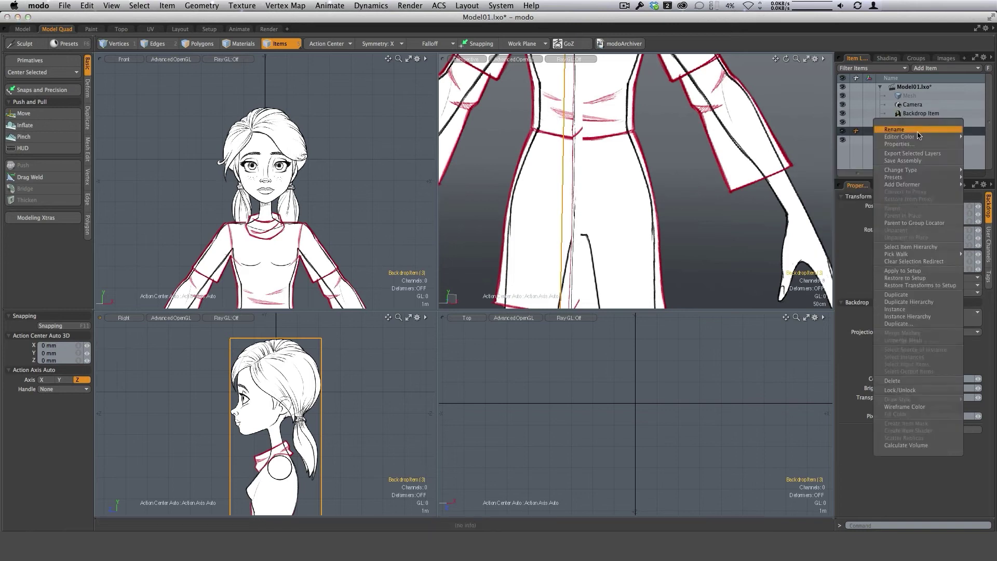
{"action": "left_click", "coordinate": [889, 140]}
{"action": "type", "text": "Lef"}
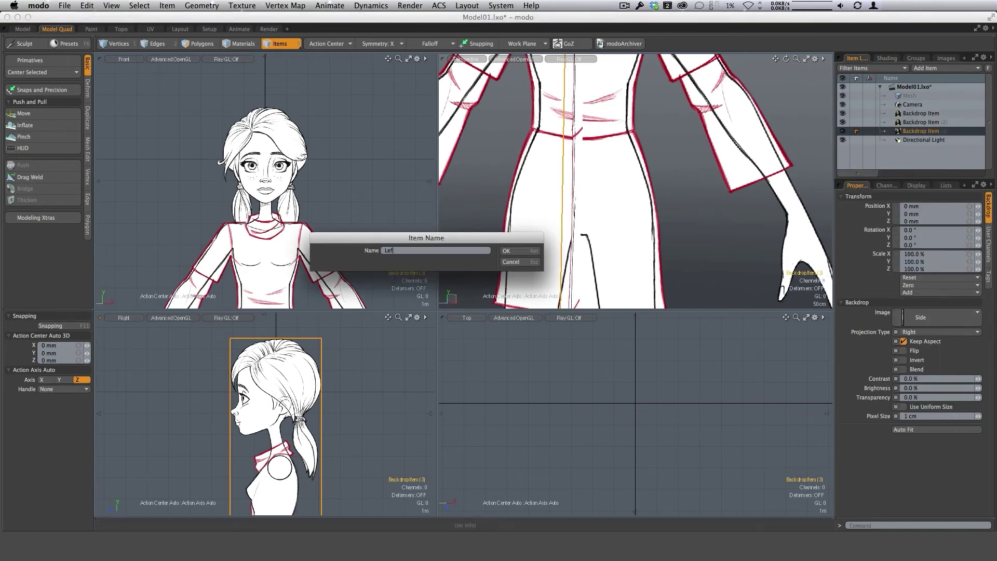
{"action": "type", "text": "t"}
{"action": "key", "text": "Return"}
Rename the original side backdrop item "Right"
{"action": "left_click", "coordinate": [923, 123]}
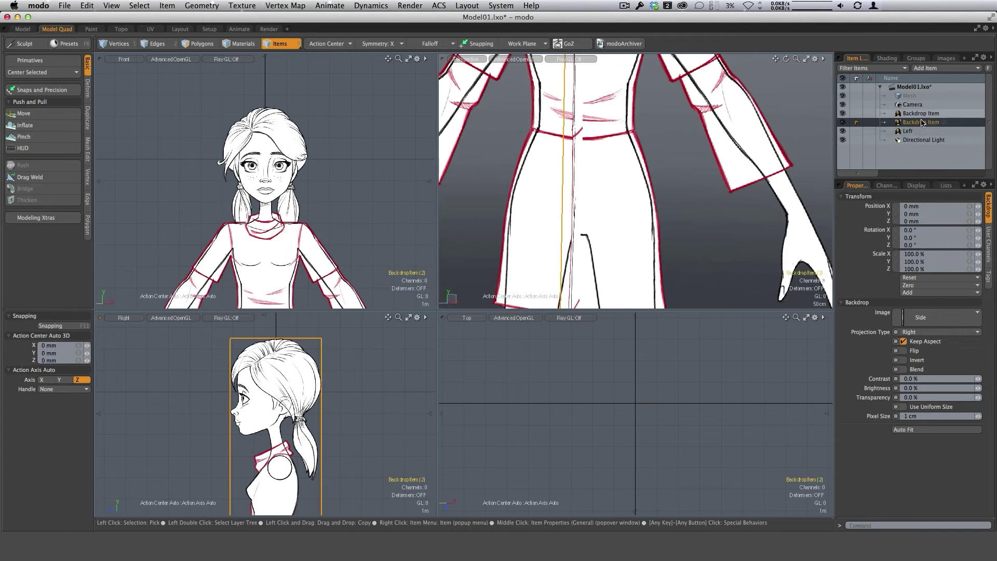
{"action": "right_click", "coordinate": [917, 124]}
{"action": "left_click", "coordinate": [915, 133]}
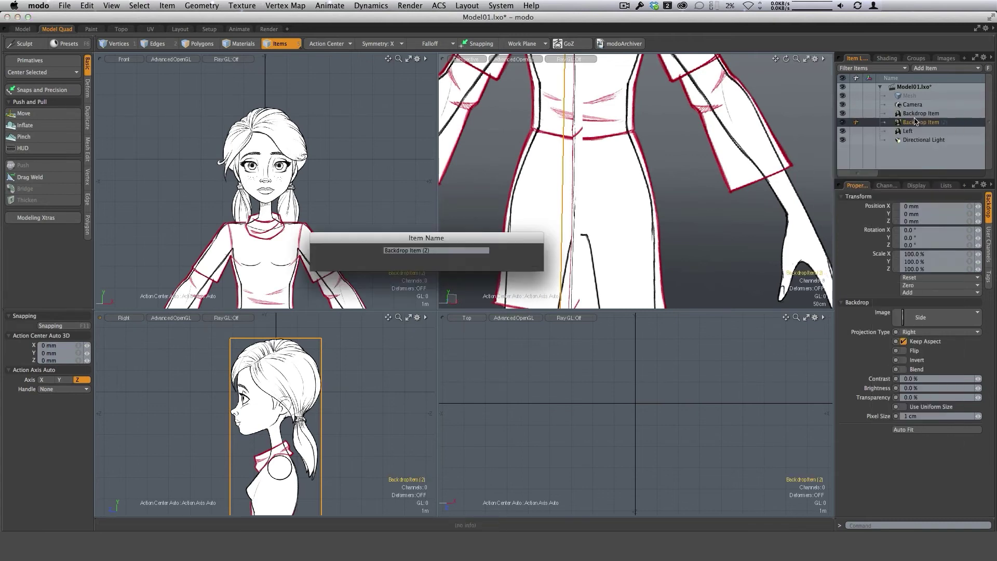
{"action": "type", "text": "Ri"}
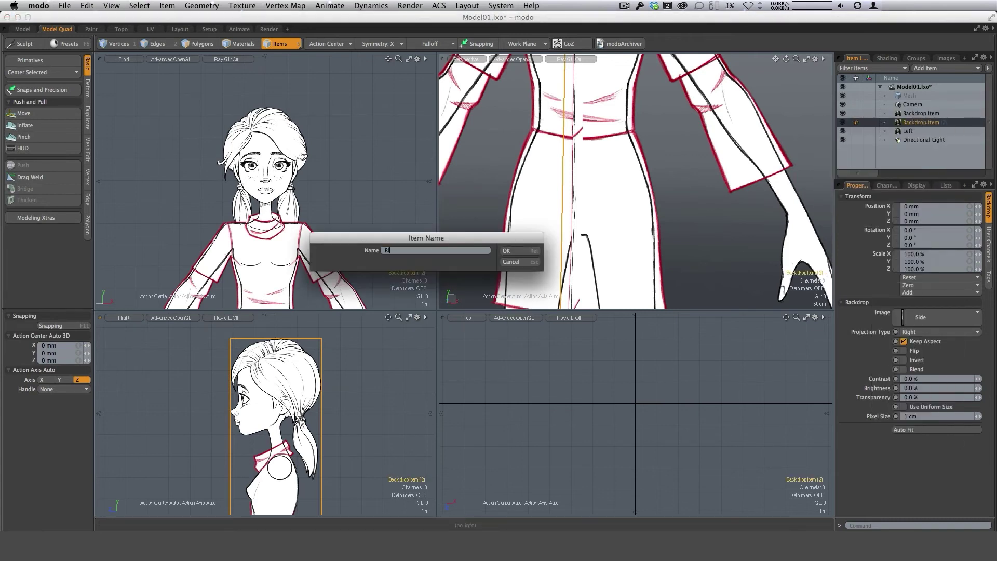
{"action": "type", "text": "ght"}
{"action": "key", "text": "Return"}
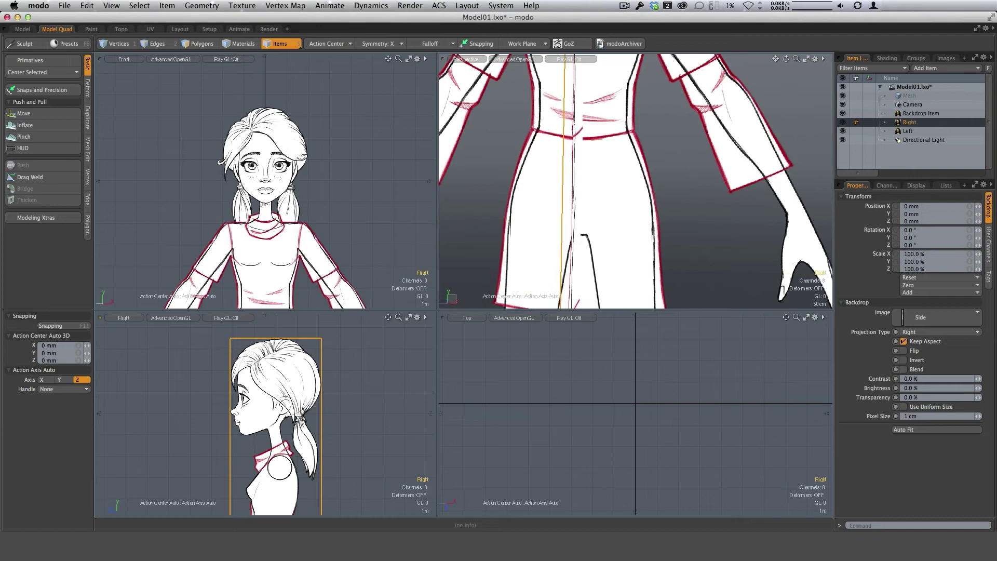
Rename the backdrop item that holds the front image "Front"
{"action": "left_click", "coordinate": [915, 118]}
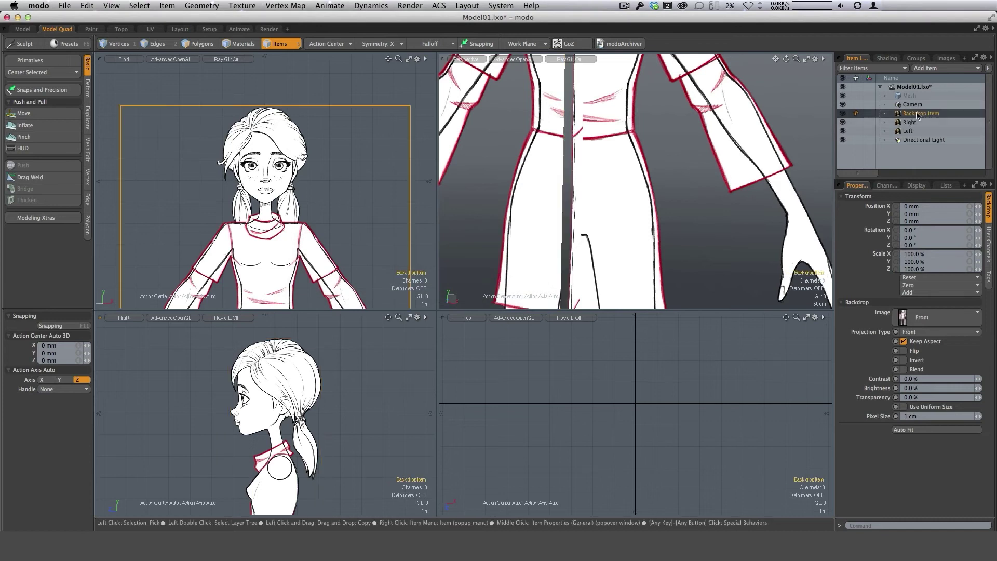
{"action": "right_click", "coordinate": [916, 116]}
{"action": "left_click", "coordinate": [917, 116]}
{"action": "type", "text": "F"}
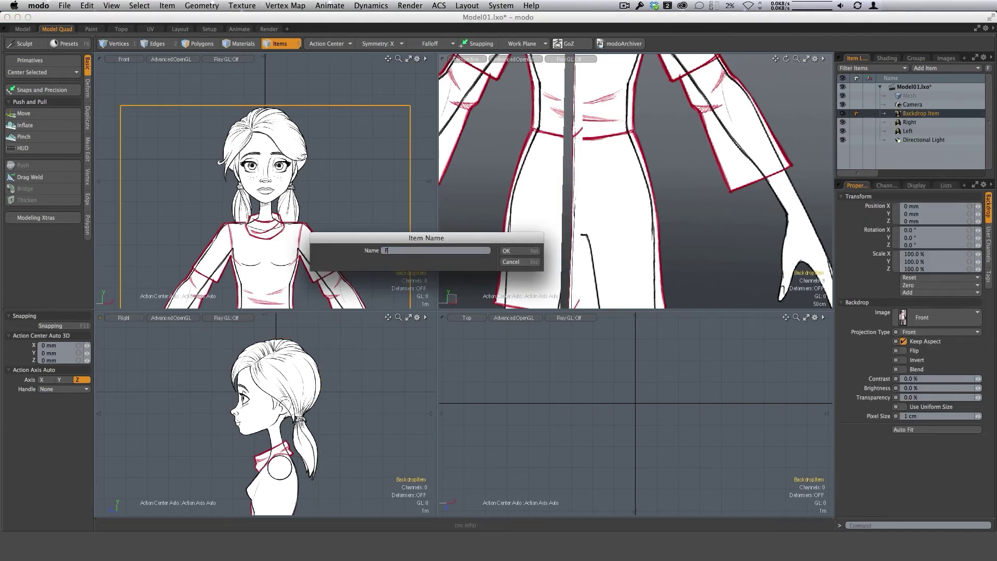
{"action": "type", "text": "ront"}
{"action": "key", "text": "Return"}
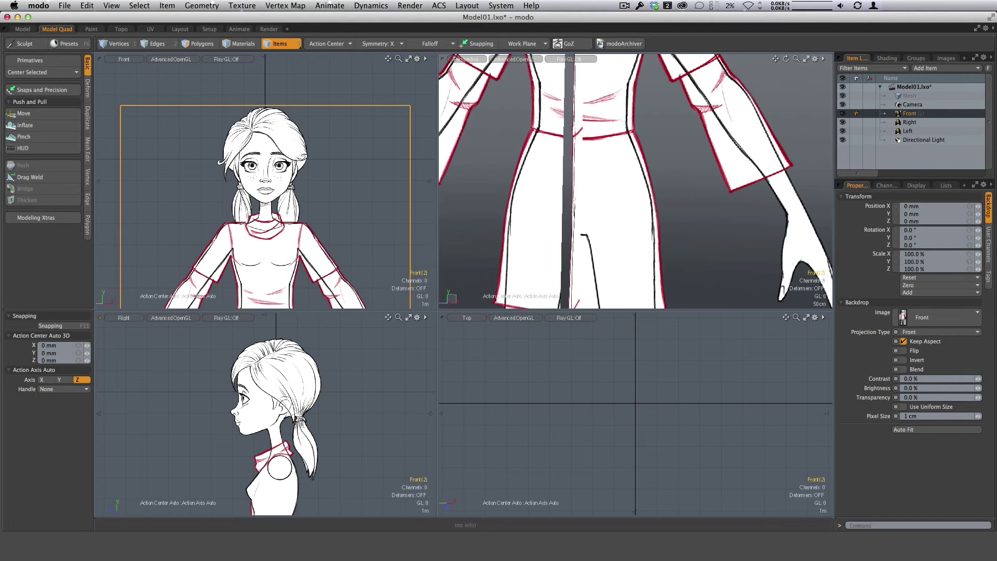
Set the transparency of the Front, Right and Left backdrops together to 70%
{"action": "left_click", "coordinate": [909, 133], "text": "shift"}
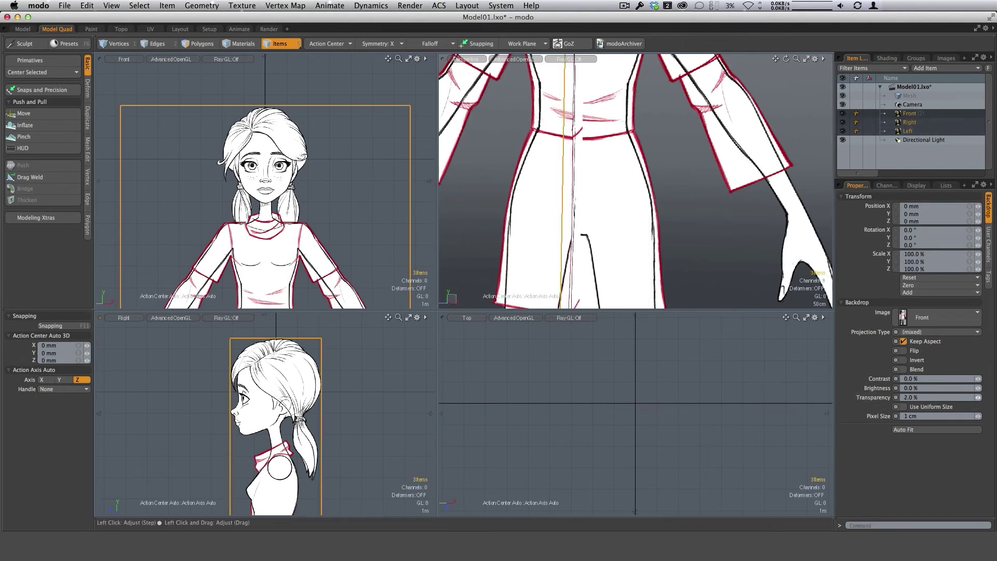
{"action": "left_click", "coordinate": [933, 399]}
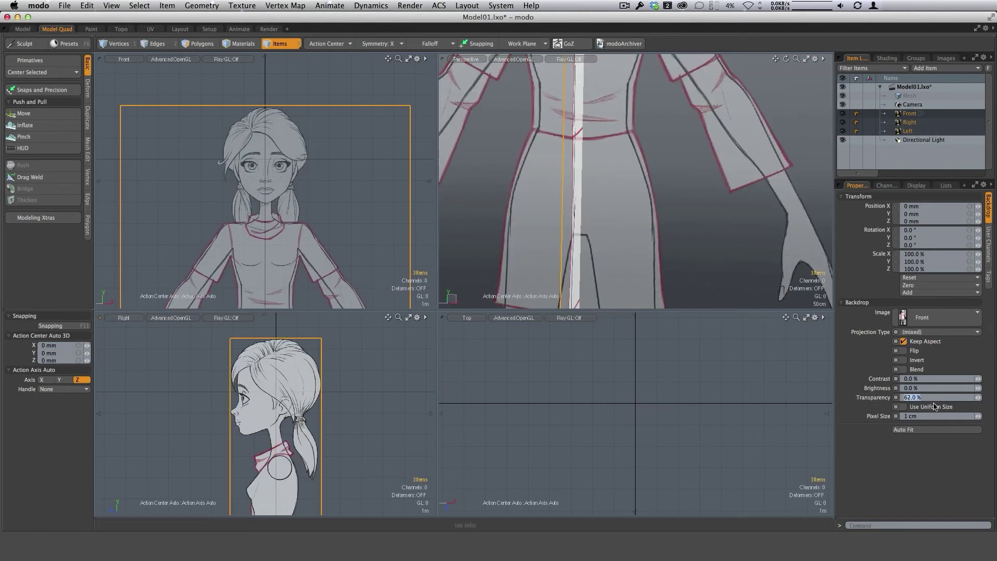
{"action": "type", "text": "70"}
{"action": "key", "text": "Return"}
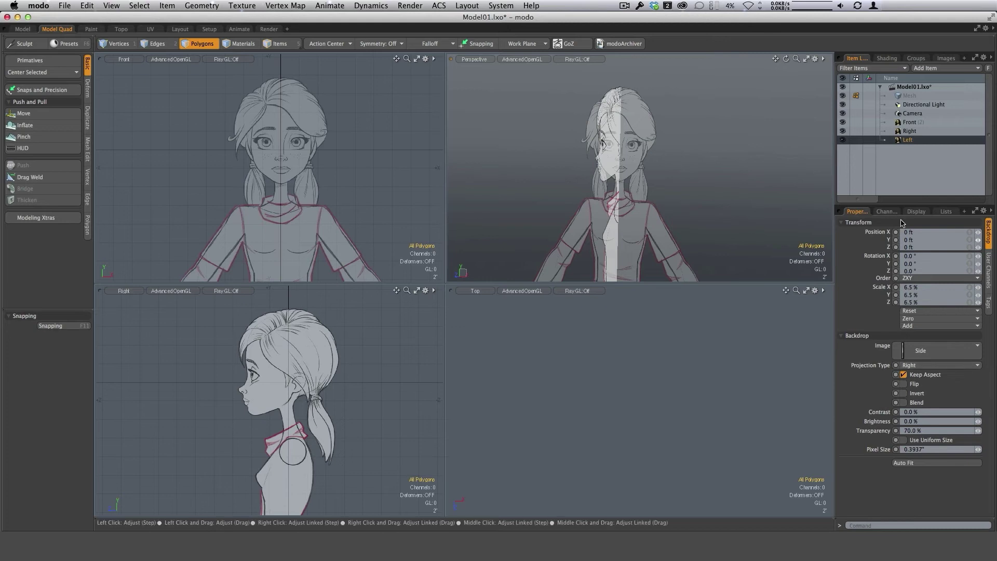
Set the Left backdrop's projection type to Left and switch the side viewport from the Right to the Left view
{"action": "left_click", "coordinate": [919, 366]}
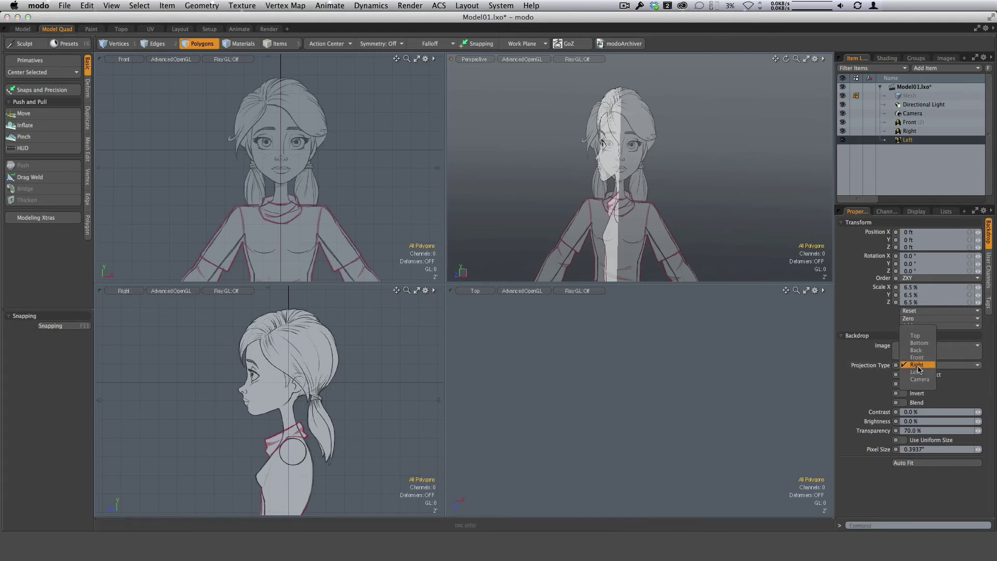
{"action": "left_click", "coordinate": [919, 372]}
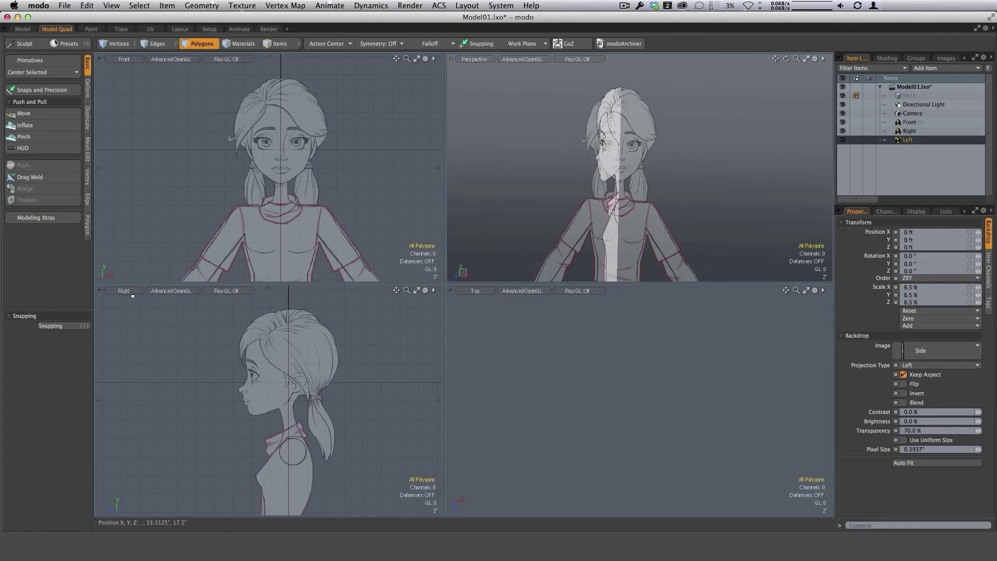
{"action": "key", "text": "ctrl+space"}
{"action": "left_click", "coordinate": [281, 414]}
{"action": "key", "text": "ctrl+space"}
{"action": "key", "text": "ctrl+space"}
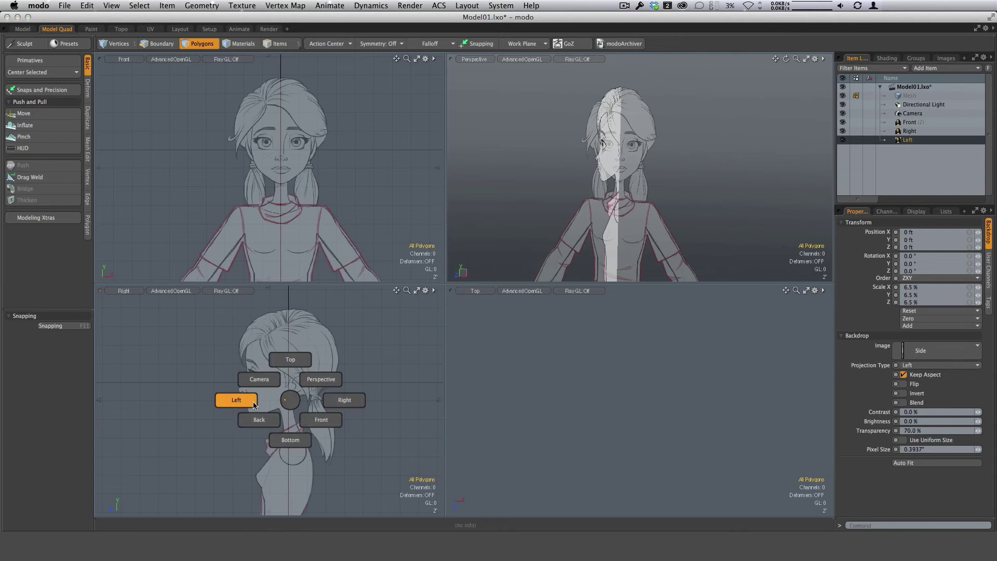
{"action": "left_click_drag", "start_coordinate": [280, 387], "coordinate": [318, 412], "text": "ctrl+alt"}
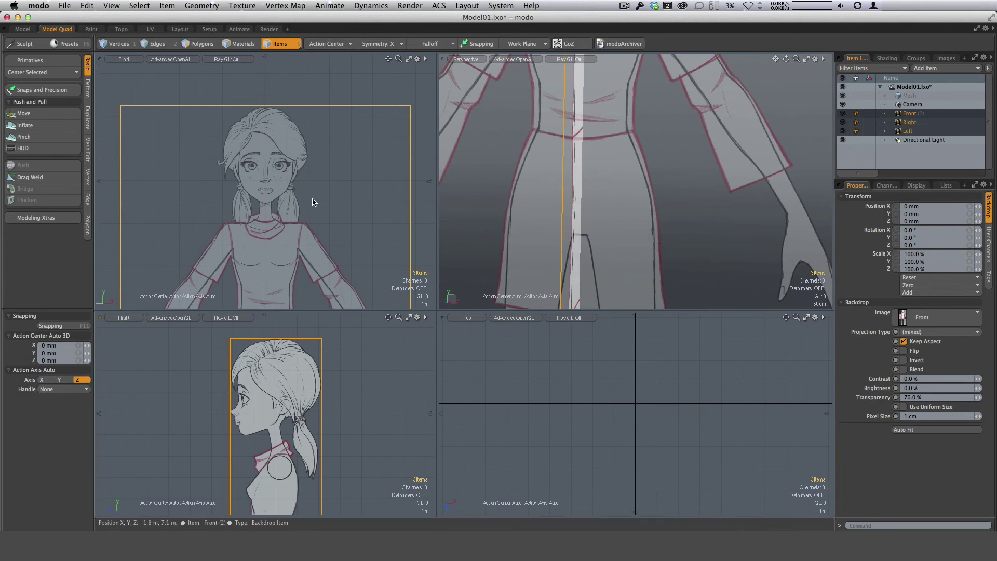
Switch to the single-viewport Model layout and show the backdrops in a perspective view
{"action": "left_click_drag", "start_coordinate": [364, 437], "coordinate": [342, 425], "text": "ctrl+alt"}
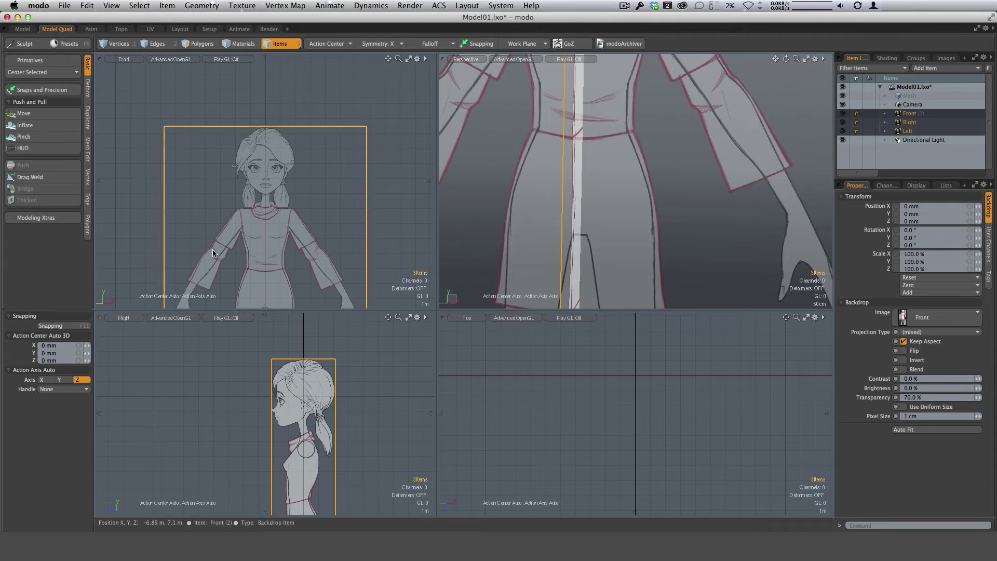
{"action": "left_click", "coordinate": [29, 33]}
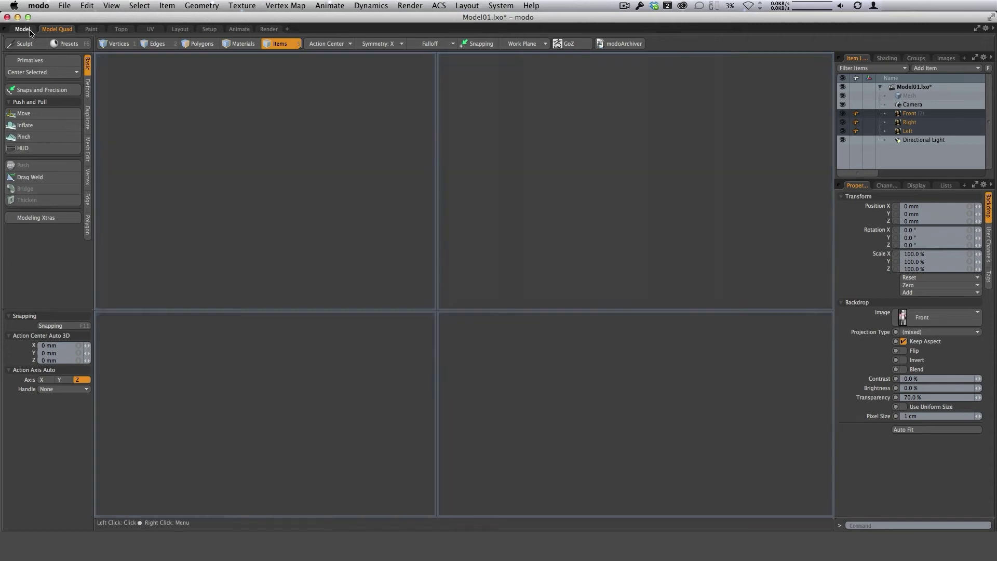
{"action": "key", "text": "ctrl+space"}
{"action": "left_click", "coordinate": [577, 314]}
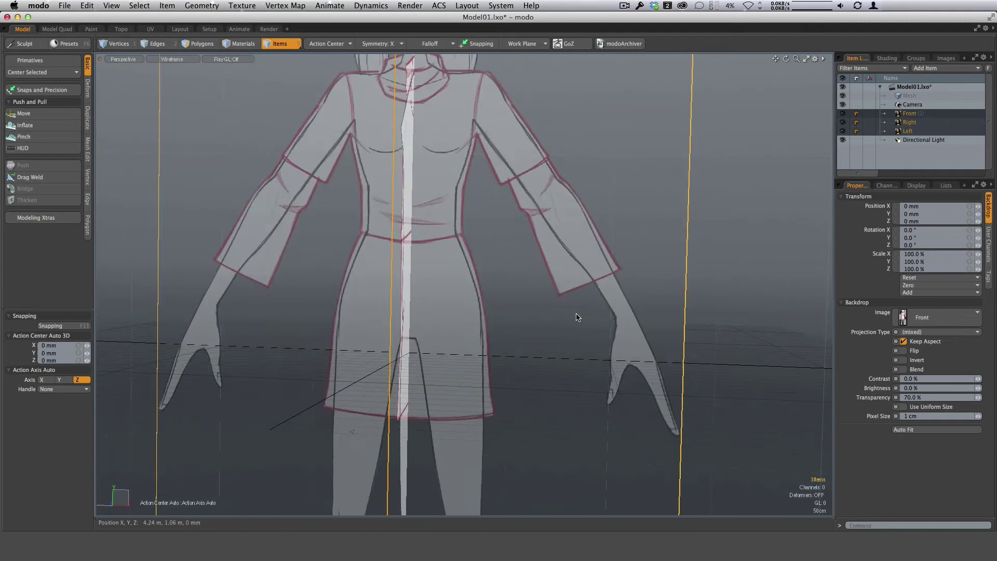
{"action": "key", "text": "a"}
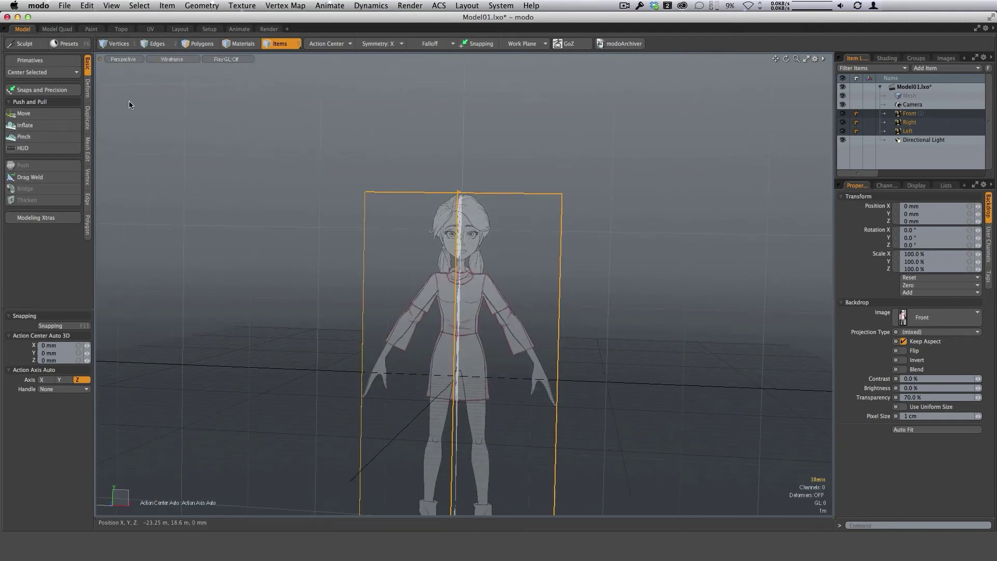
Add a unit cube to the mesh and set the perspective viewport's shading to Advanced GL
{"action": "left_click", "coordinate": [29, 61]}
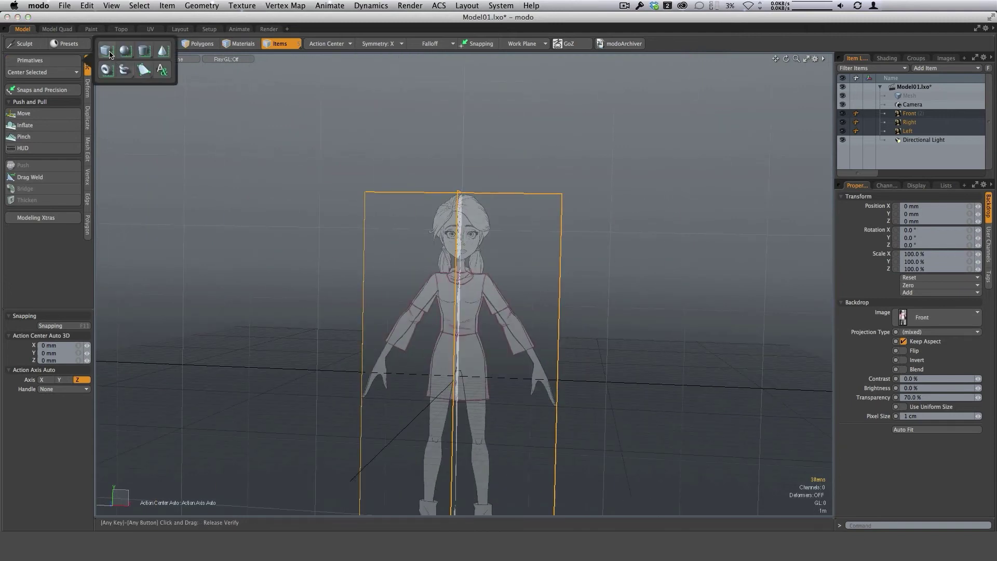
{"action": "left_click", "coordinate": [110, 52]}
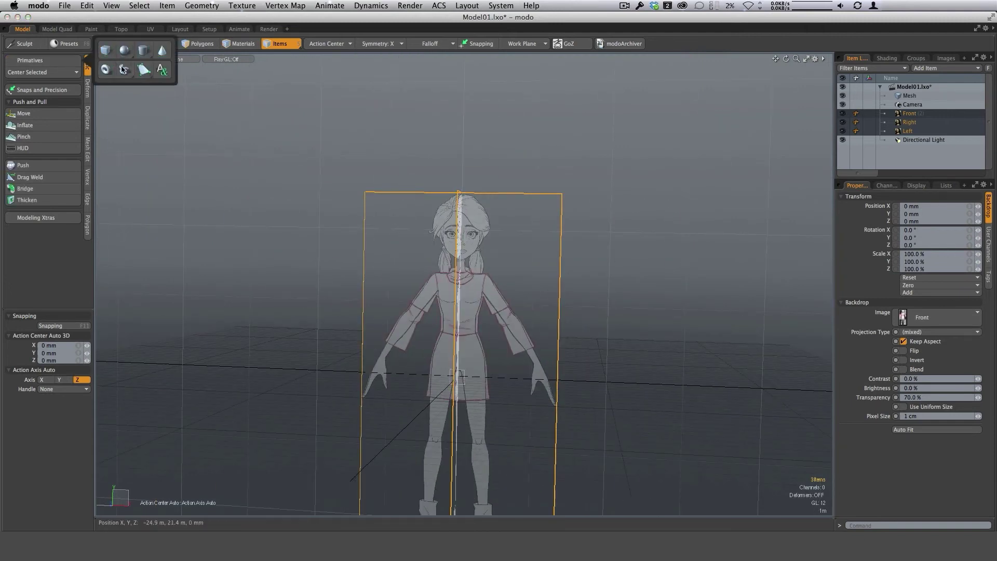
{"action": "key", "text": "ctrl+3"}
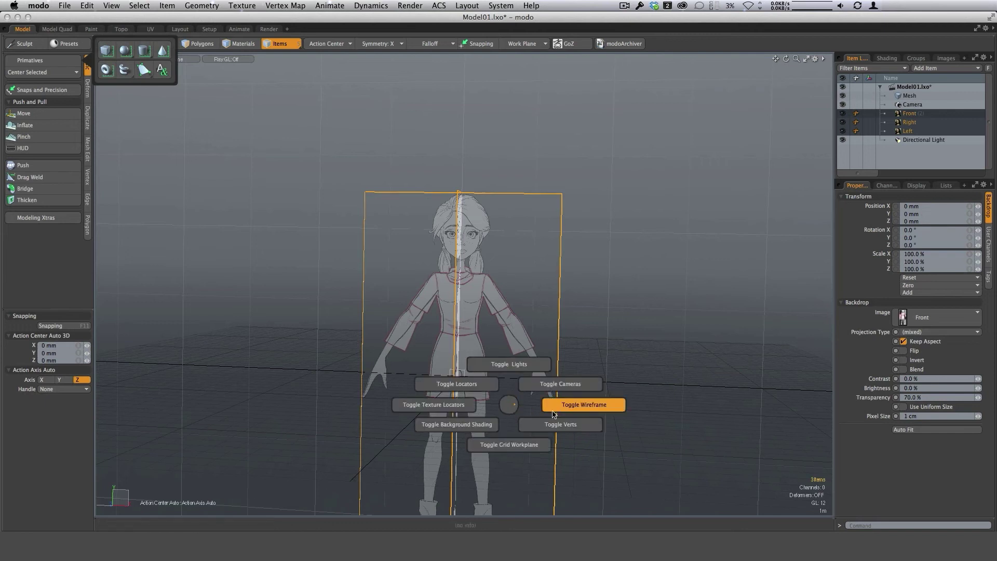
{"action": "key", "text": "ctrl+2"}
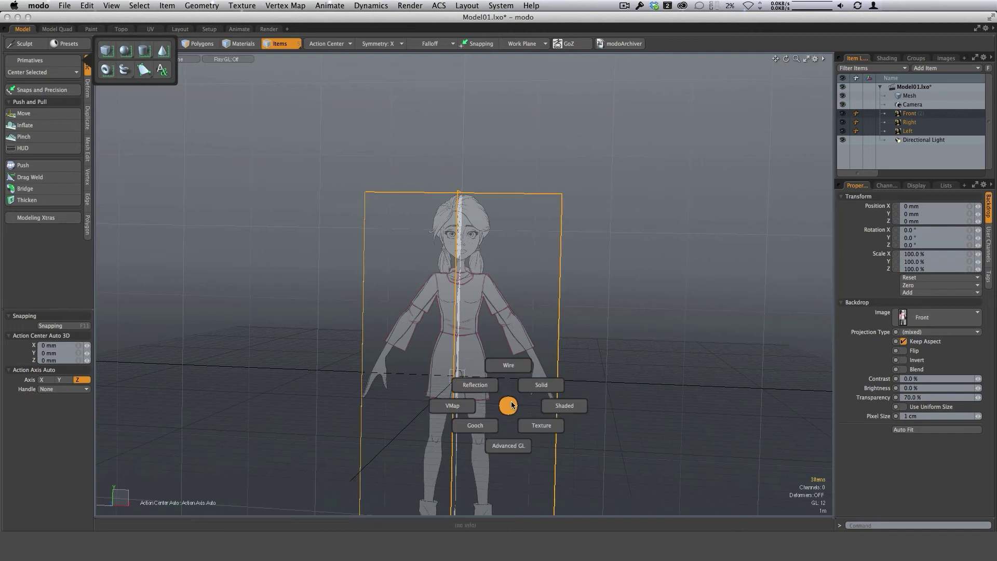
{"action": "left_click", "coordinate": [510, 441]}
{"action": "left_click", "coordinate": [498, 359], "text": "alt"}
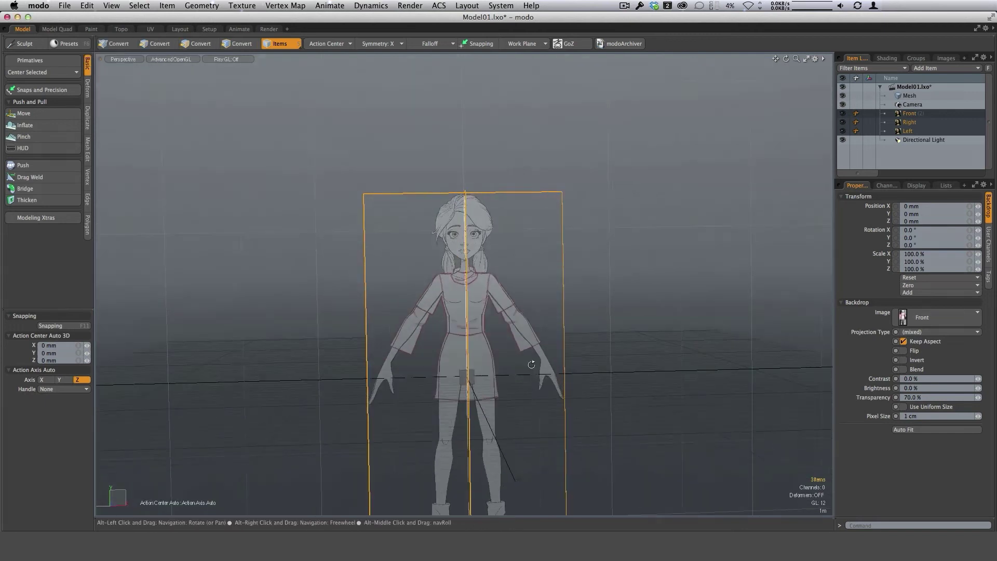
Select the cube mesh and display its bounding dimensions to compare its size with the character backdrop
{"action": "scroll", "coordinate": [447, 358], "scroll_direction": "up", "scroll_amount": 5}
{"action": "left_click", "coordinate": [442, 350]}
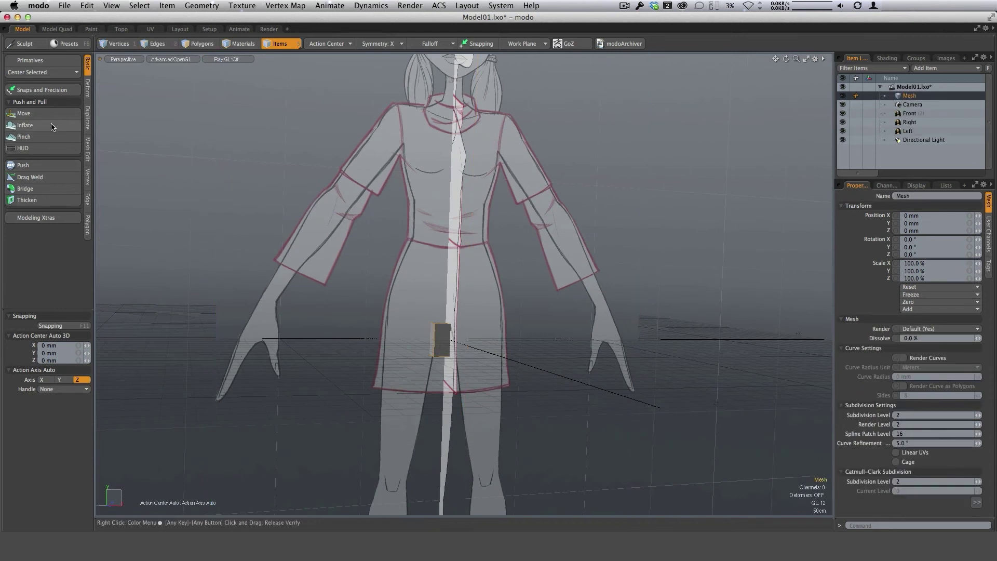
{"action": "left_click", "coordinate": [41, 217]}
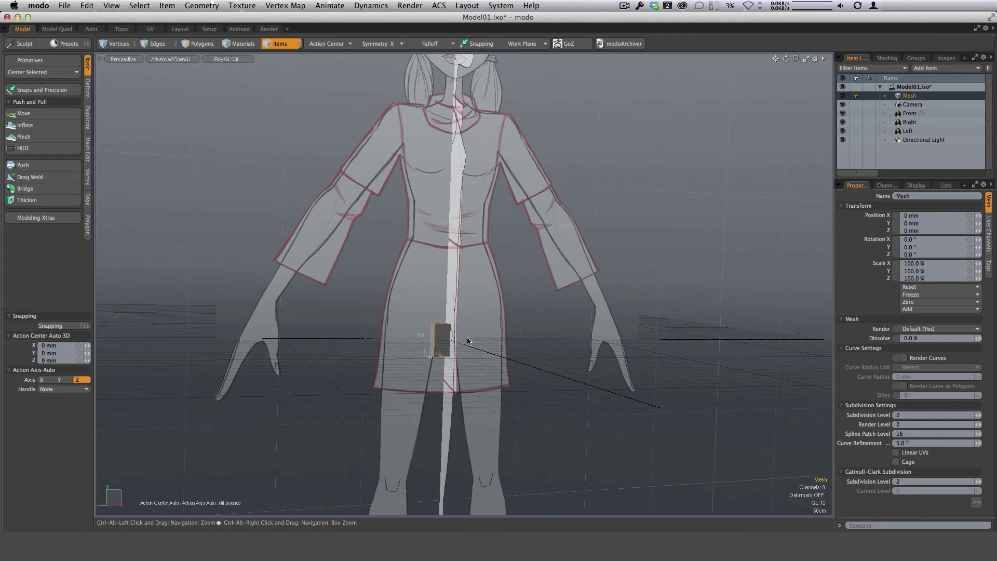
{"action": "left_click_drag", "start_coordinate": [438, 345], "coordinate": [513, 342], "text": "ctrl+alt"}
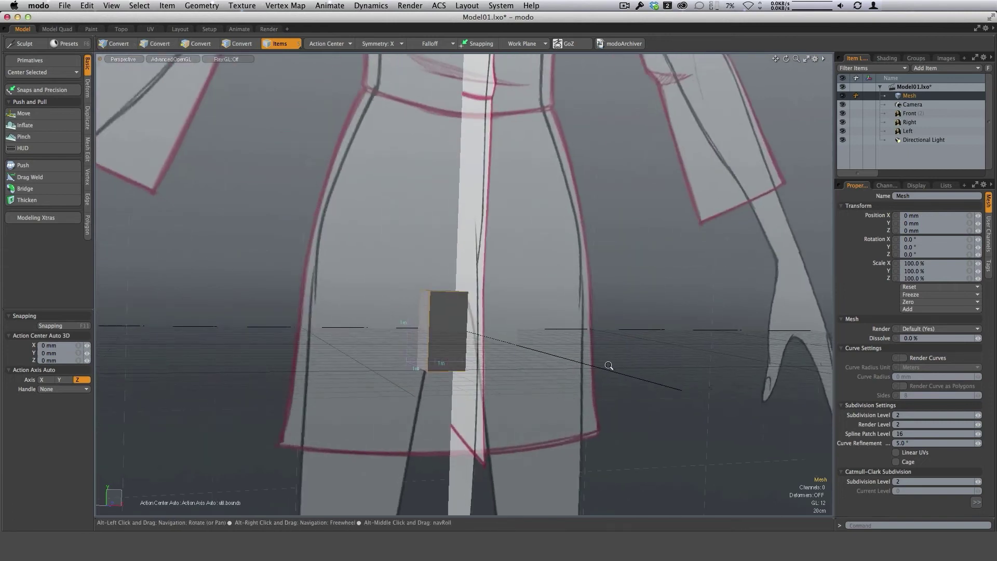
{"action": "scroll", "coordinate": [606, 363], "scroll_direction": "down", "scroll_amount": 5}
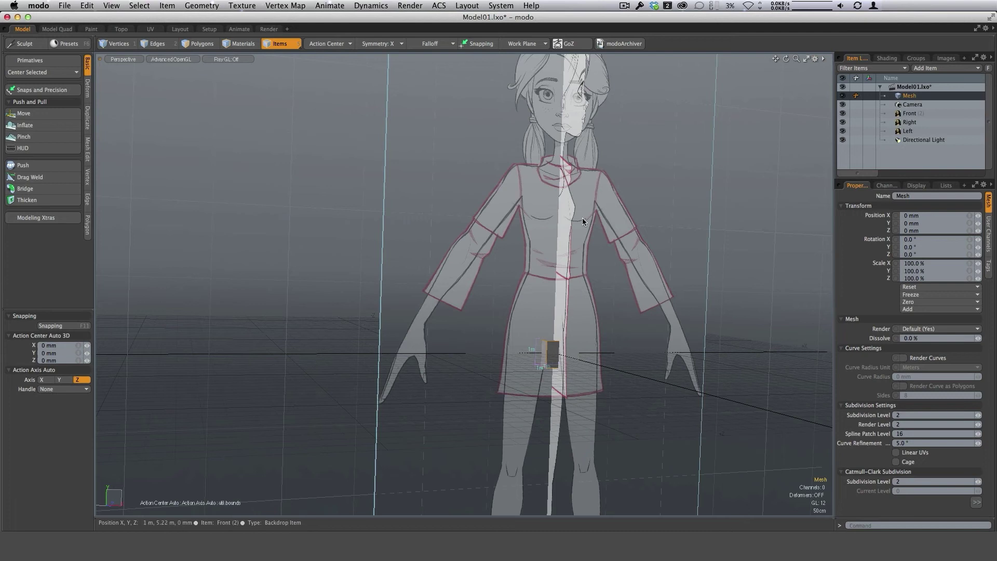
Scale the cube uniformly to 1.651 m along its longest axis with Absolute Scaling and close the scaling dialog
{"action": "left_click", "coordinate": [52, 91]}
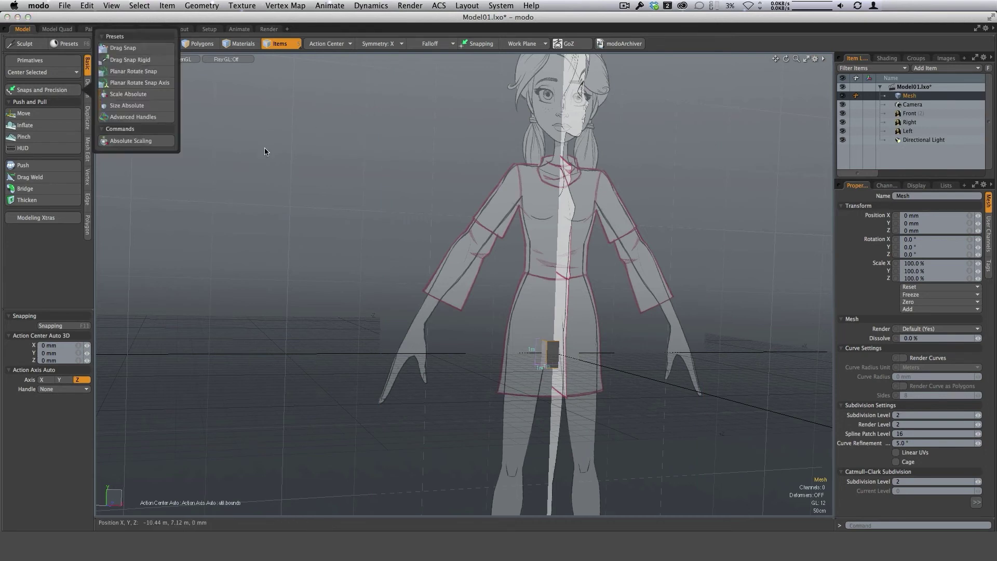
{"action": "left_click", "coordinate": [146, 142]}
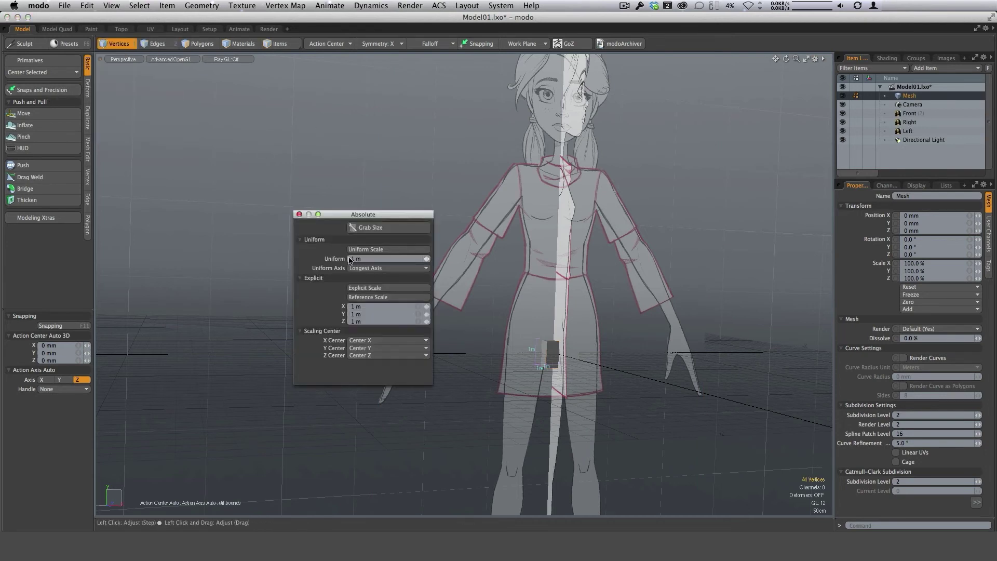
{"action": "left_click", "coordinate": [366, 259]}
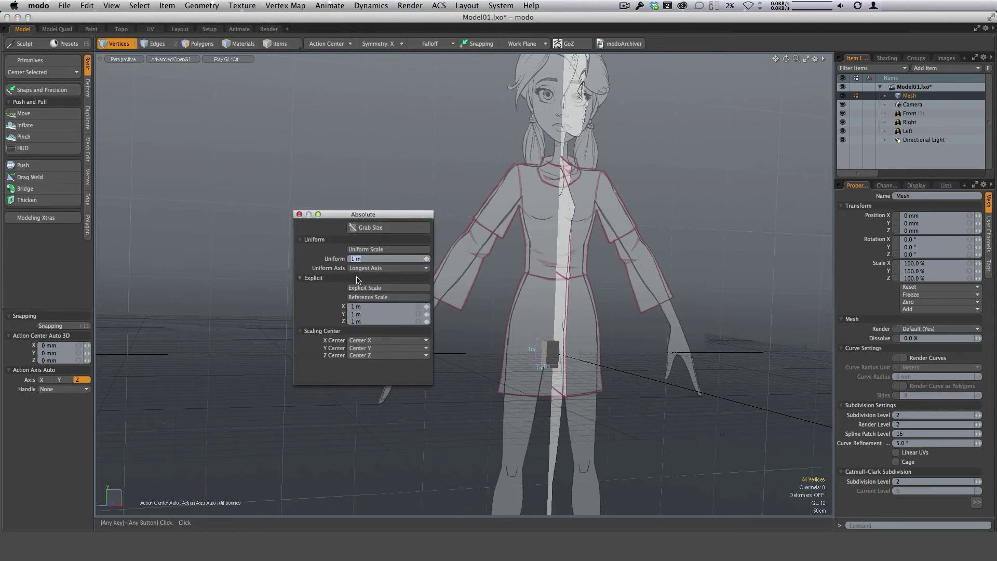
{"action": "type", "text": "5"}
{"action": "left_click", "coordinate": [385, 259]}
{"action": "type", "text": "5"}
{"action": "left_click", "coordinate": [395, 250]}
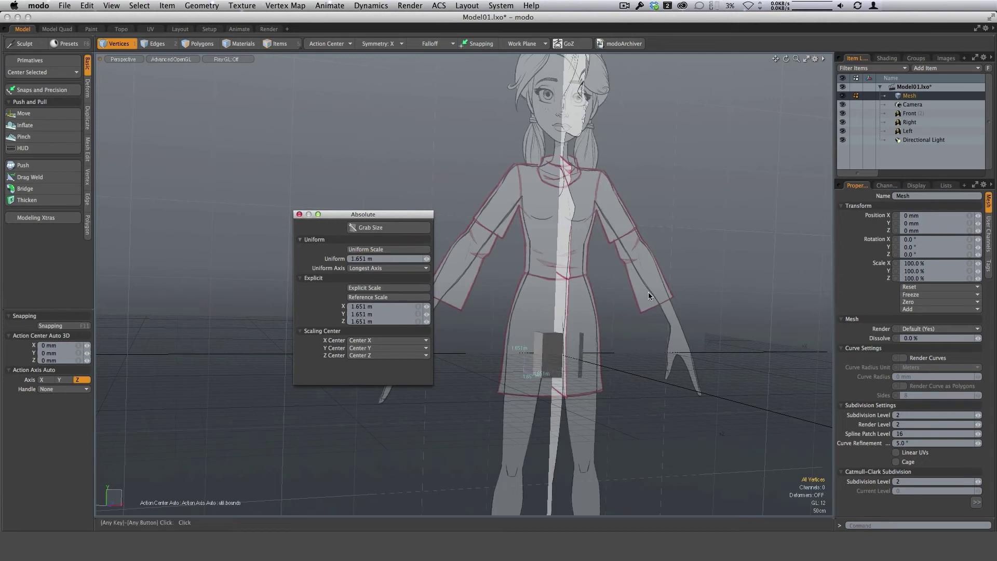
{"action": "left_click", "coordinate": [300, 214]}
Switch the scene's measurement units from metric to English
{"action": "left_click_drag", "start_coordinate": [560, 324], "coordinate": [530, 355], "text": "ctrl+alt"}
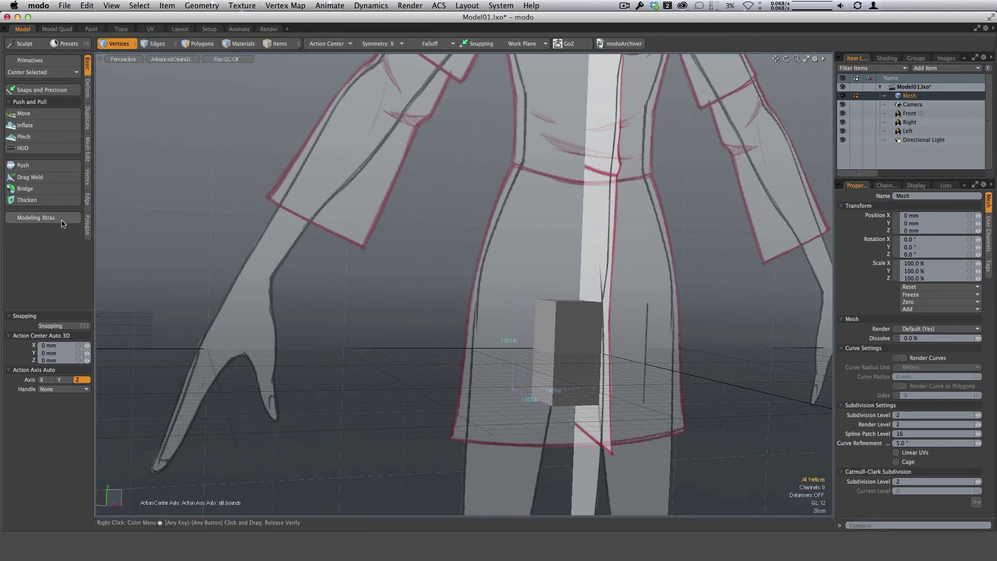
{"action": "left_click", "coordinate": [36, 218]}
{"action": "left_click", "coordinate": [109, 246]}
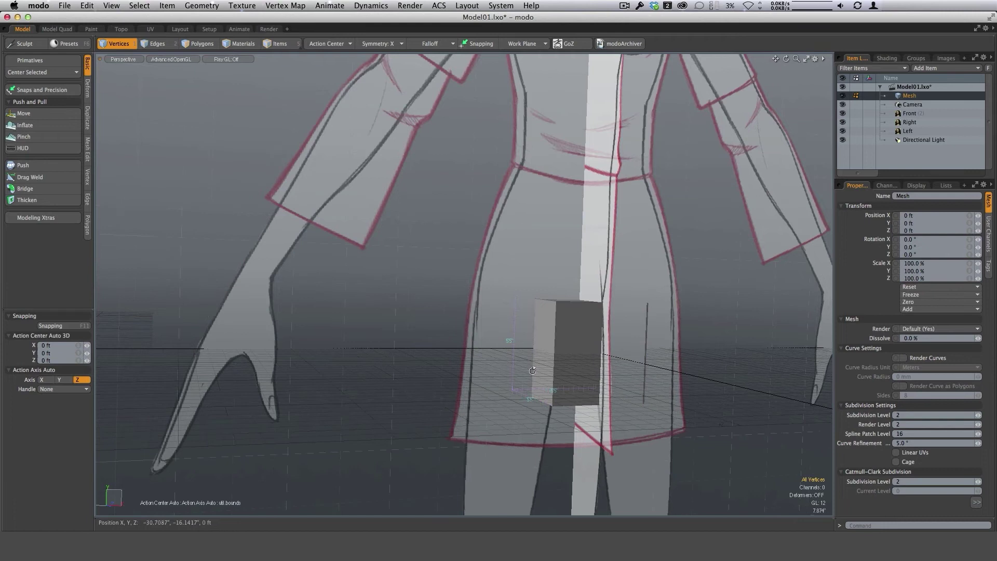
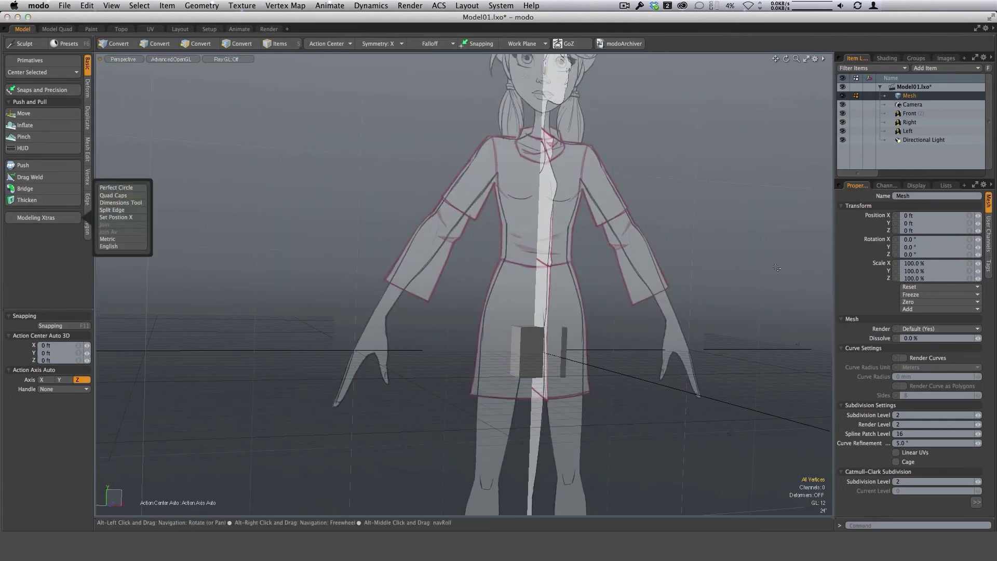
Select the Front, Right and Left backdrops together and set their X, Y and Z scale to 6.5 %
{"action": "left_click", "coordinate": [909, 113]}
{"action": "left_click", "coordinate": [903, 132], "text": "shift"}
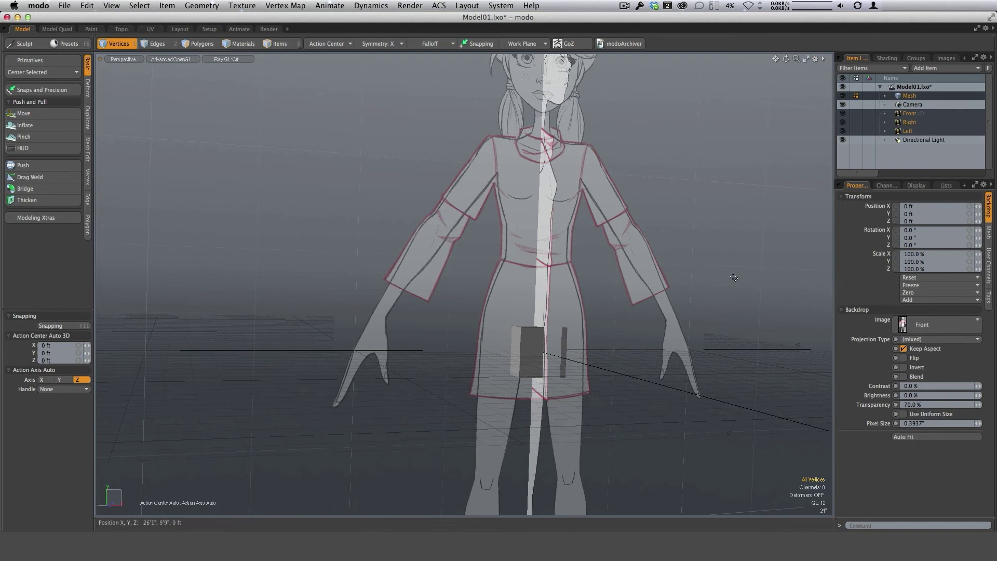
{"action": "scroll", "coordinate": [733, 291], "scroll_direction": "down", "scroll_amount": 5}
{"action": "left_click_drag", "start_coordinate": [732, 291], "coordinate": [620, 294], "text": "alt+shift"}
{"action": "left_click_drag", "start_coordinate": [697, 370], "coordinate": [664, 353], "text": "alt+shift"}
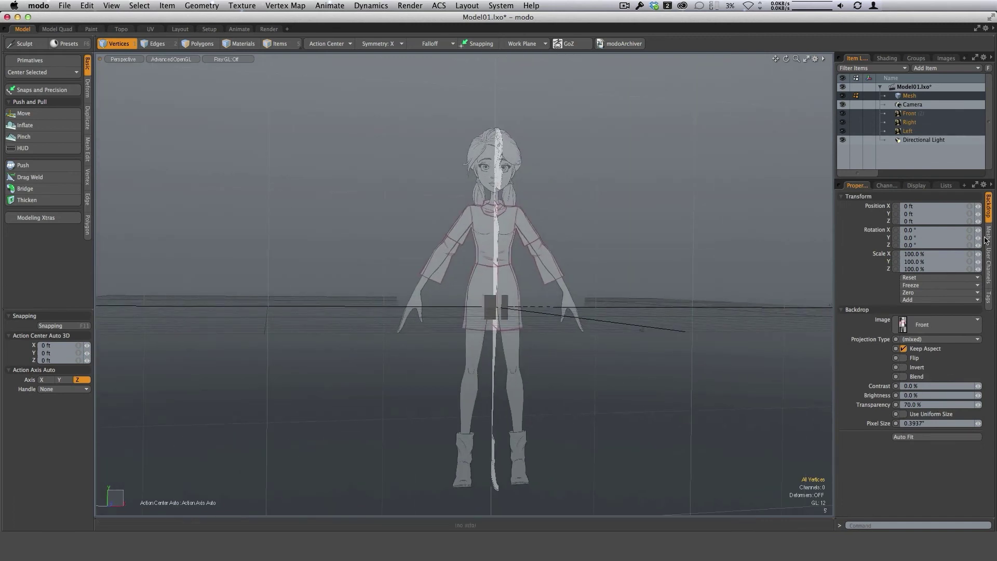
{"action": "left_click", "coordinate": [911, 114]}
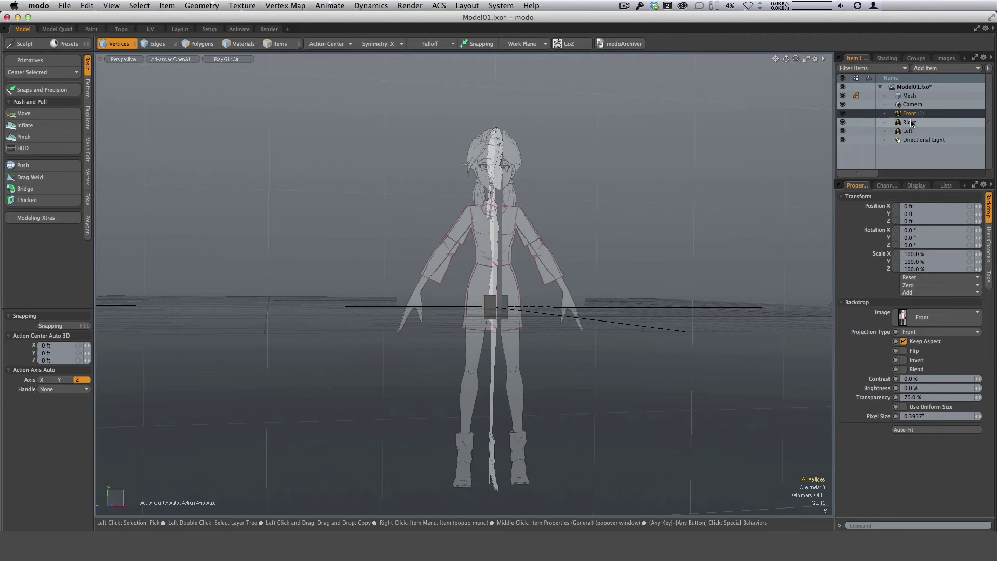
{"action": "left_click", "coordinate": [909, 132], "text": "shift"}
{"action": "left_click", "coordinate": [970, 254]}
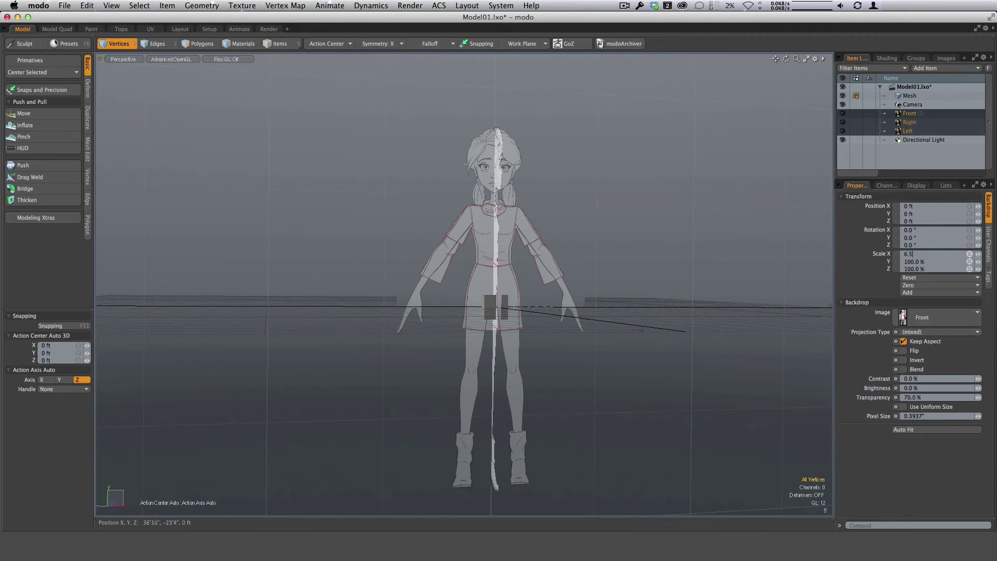
{"action": "key", "text": "Return"}
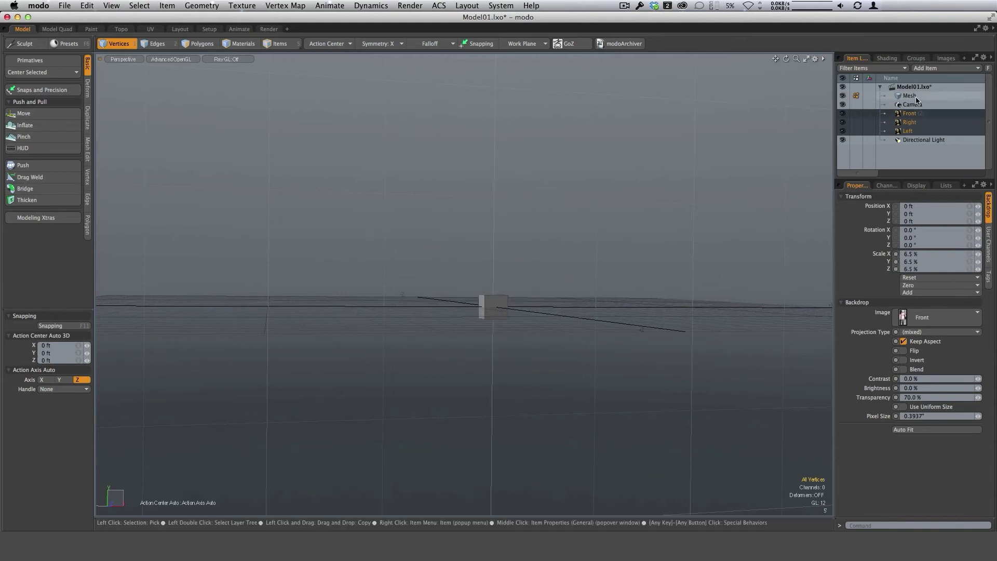
Set the viewport to wireframe shading and the Front view to compare the scaled backdrops' height with the cube
{"action": "left_click", "coordinate": [843, 96]}
{"action": "mouse_move", "coordinate": [494, 300]}
{"action": "left_mouse_down", "text": "ctrl+alt"}
{"action": "mouse_move", "coordinate": [590, 292]}
{"action": "mouse_move", "coordinate": [617, 308]}
{"action": "mouse_move", "coordinate": [502, 304]}
{"action": "left_mouse_up", "text": "ctrl+alt"}
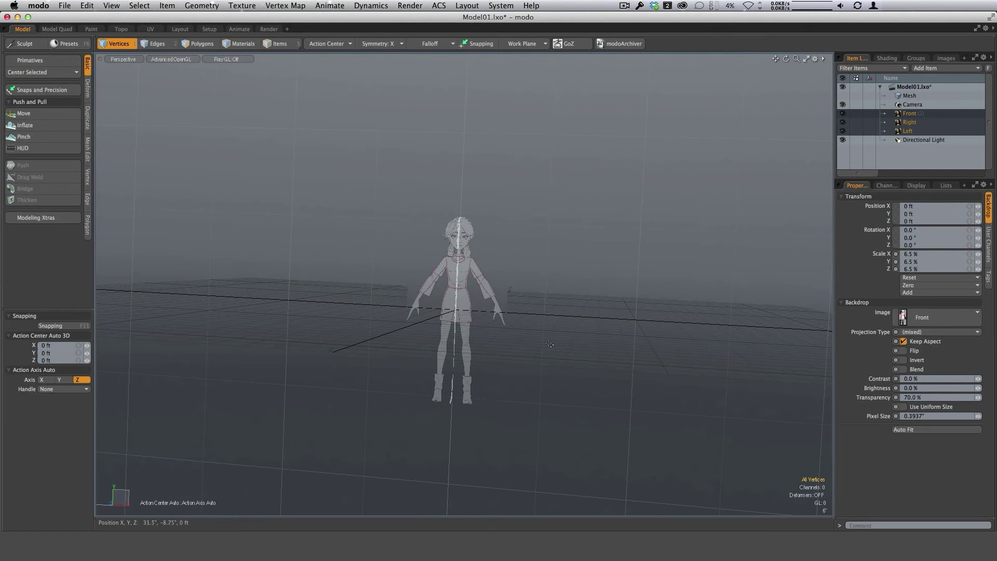
{"action": "left_click", "coordinate": [843, 96]}
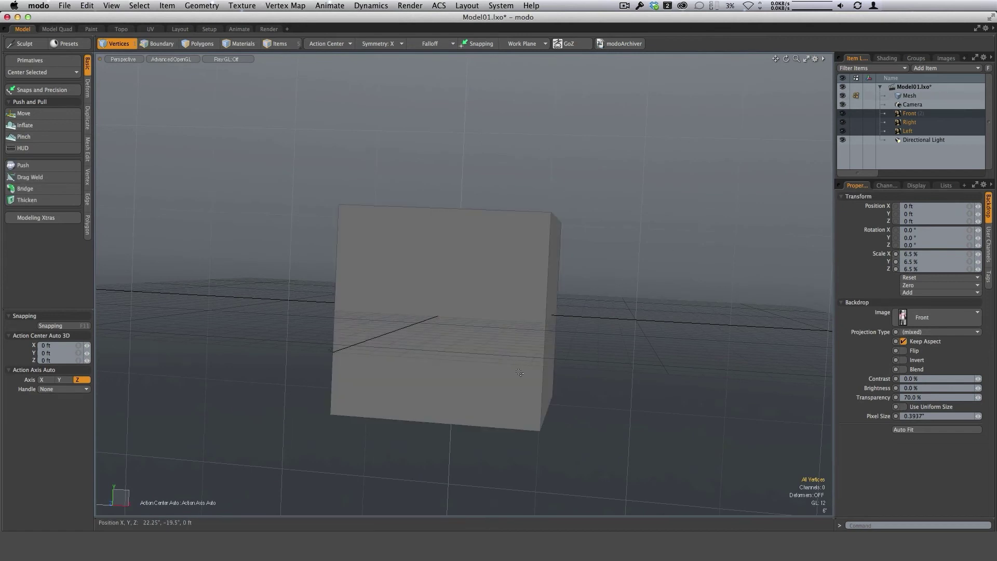
{"action": "key", "text": "ctrl+tab"}
{"action": "left_click", "coordinate": [506, 339]}
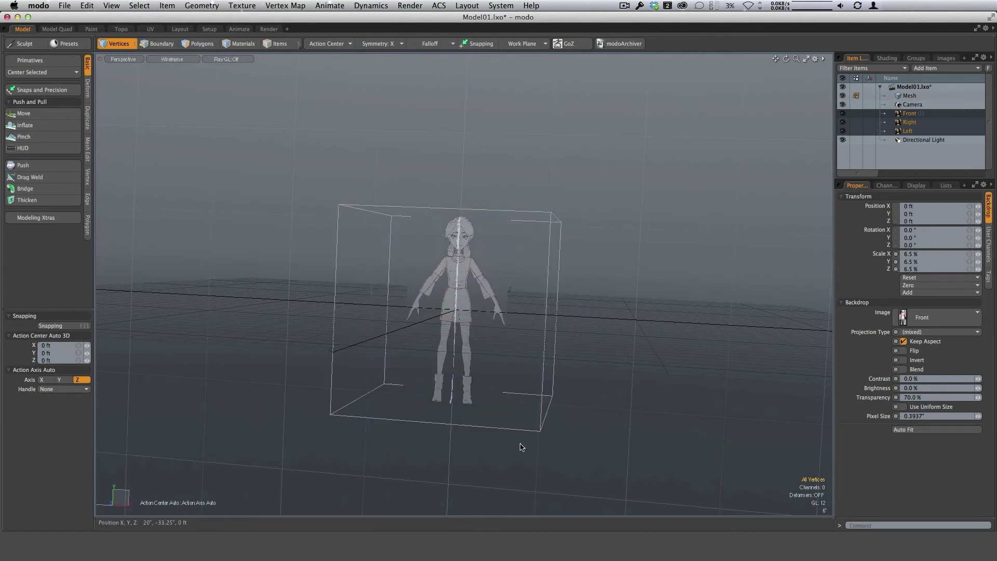
{"action": "key", "text": "ctrl+space"}
{"action": "left_click", "coordinate": [525, 491]}
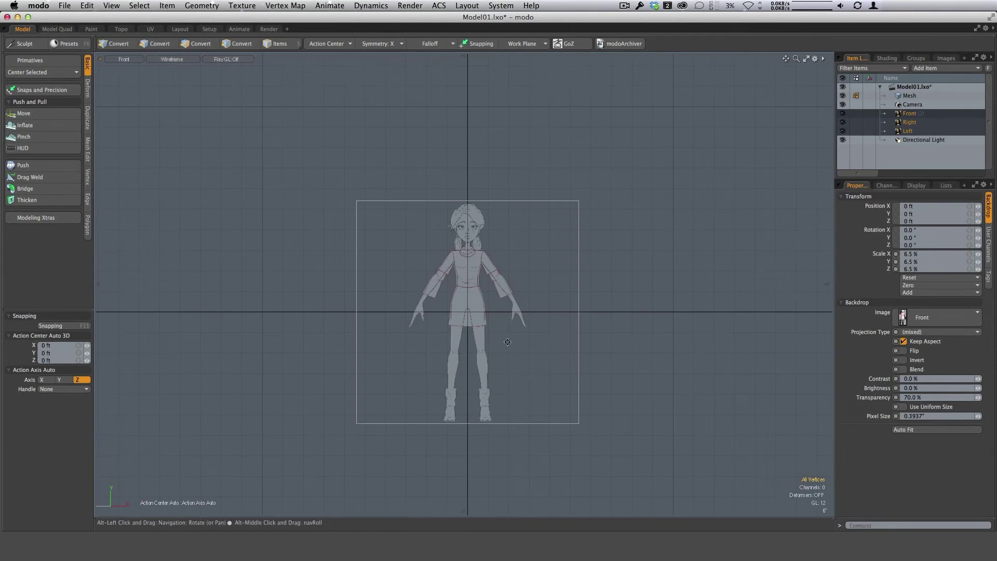
{"action": "scroll", "coordinate": [537, 345], "scroll_direction": "up", "scroll_amount": 3}
Hide the cube mesh, switch to item selection and inspect the scaled backdrops in the perspective view with nothing selected
{"action": "key", "text": "5"}
{"action": "key", "text": "ctrl+space"}
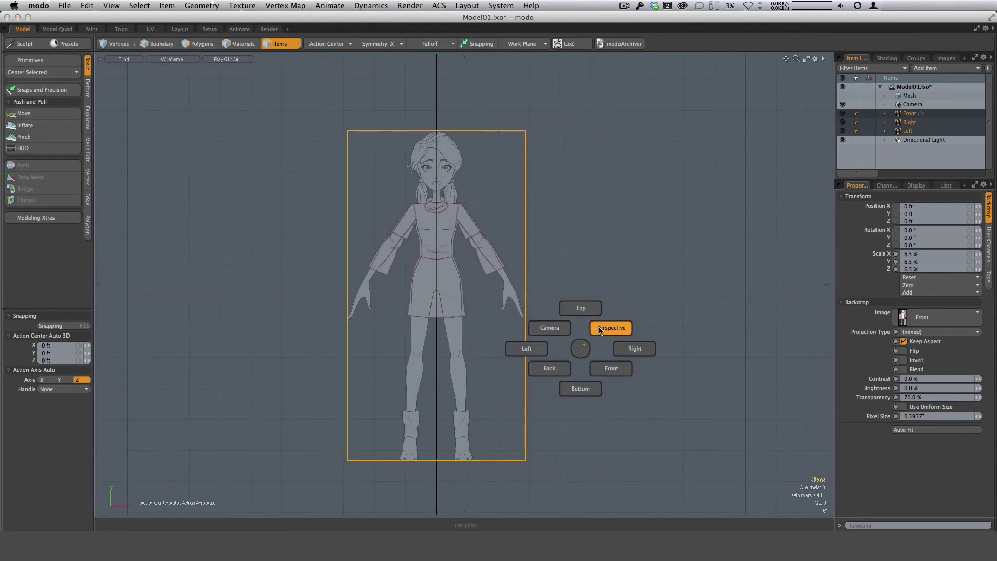
{"action": "left_click", "coordinate": [612, 327]}
{"action": "left_click_drag", "start_coordinate": [576, 332], "coordinate": [468, 372], "text": "alt"}
{"action": "left_click", "coordinate": [591, 296]}
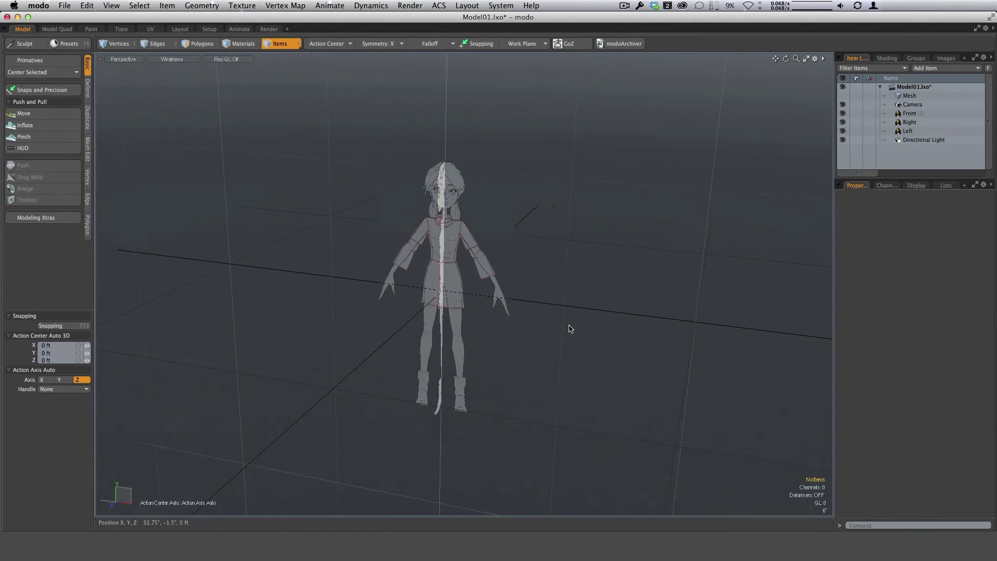
{"action": "left_click_drag", "start_coordinate": [590, 295], "coordinate": [563, 291], "text": "alt"}
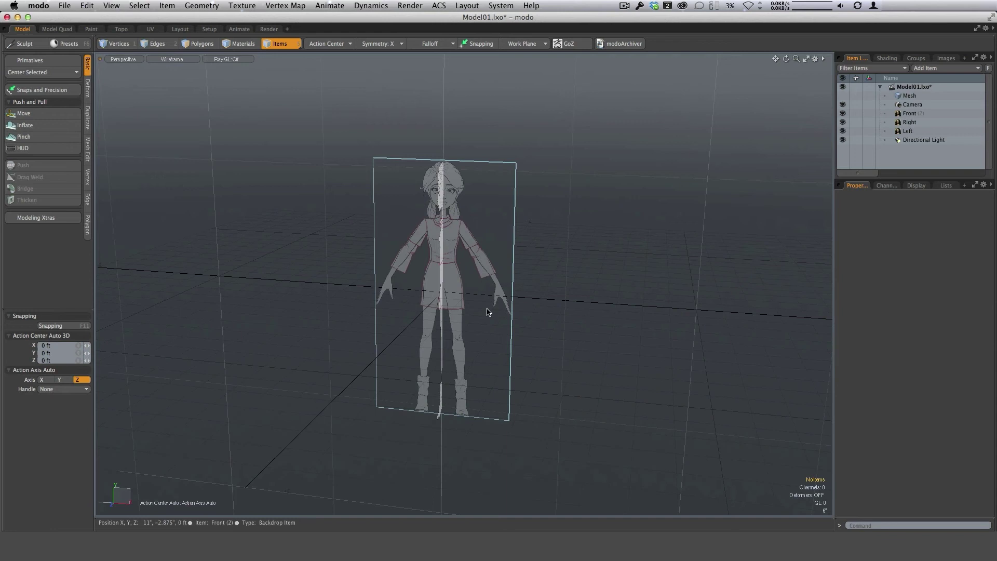
{"action": "left_click_drag", "start_coordinate": [541, 338], "coordinate": [484, 320], "text": "alt"}
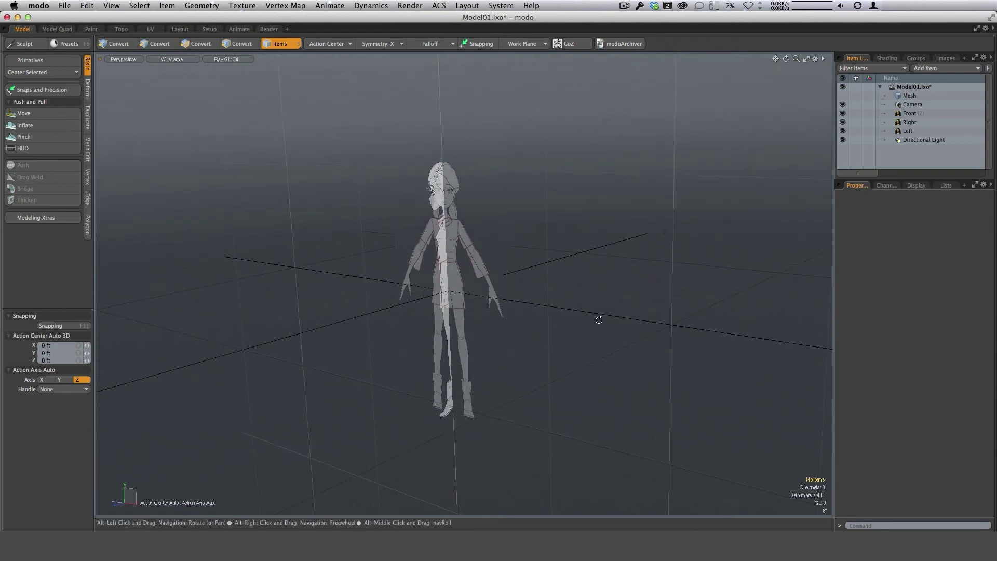
{"action": "left_click_drag", "start_coordinate": [608, 308], "coordinate": [721, 272], "text": "alt"}
Create a standard group named turns from the selected Front, Right and Left backdrops
{"action": "left_click", "coordinate": [911, 114]}
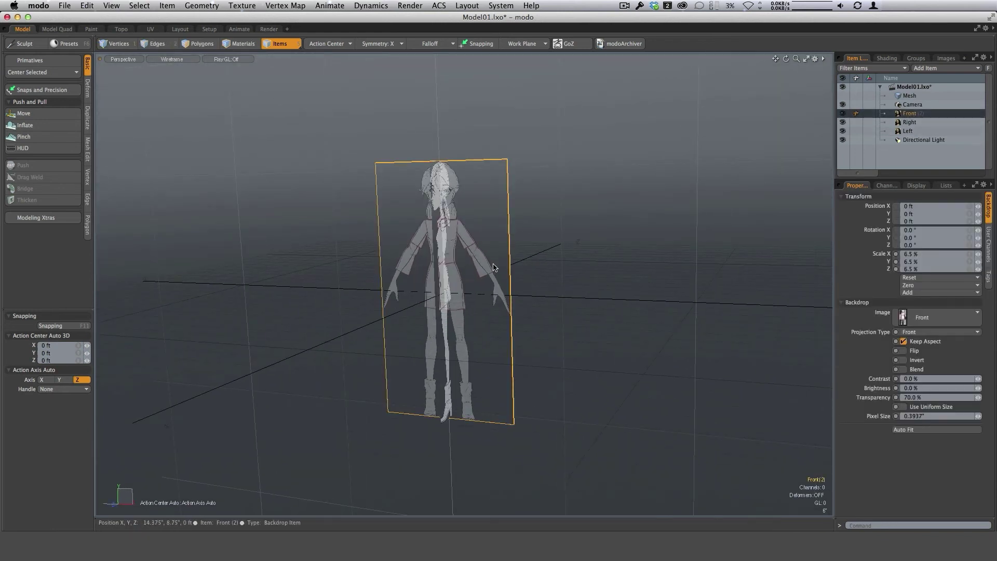
{"action": "left_click", "coordinate": [908, 131], "text": "shift"}
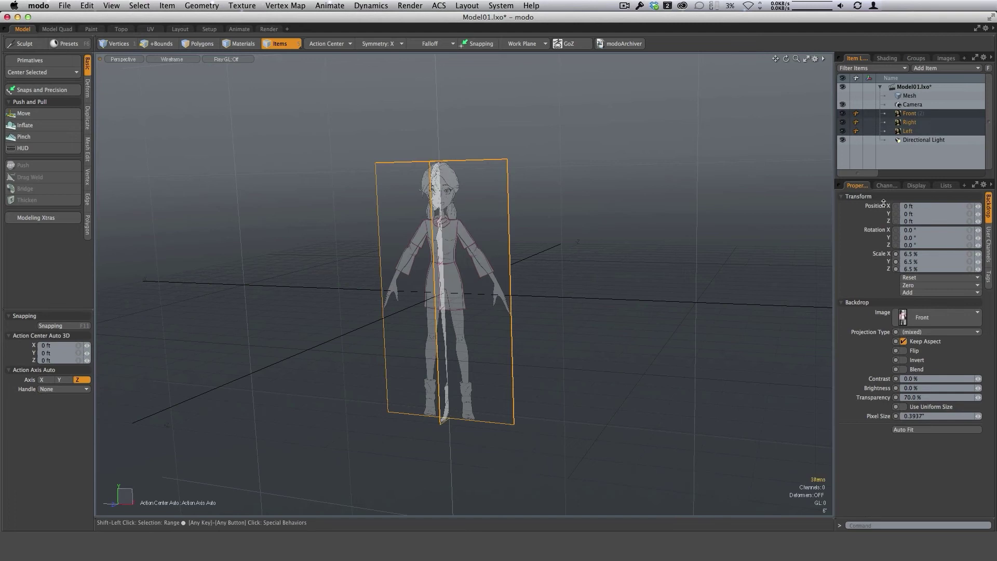
{"action": "left_click", "coordinate": [916, 58]}
{"action": "left_click", "coordinate": [852, 70]}
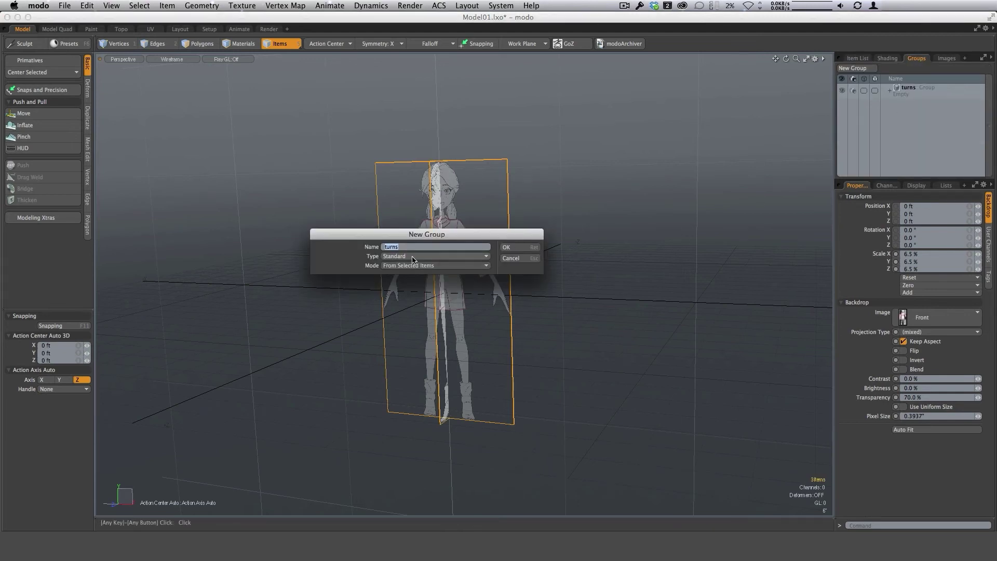
{"action": "left_click", "coordinate": [509, 247]}
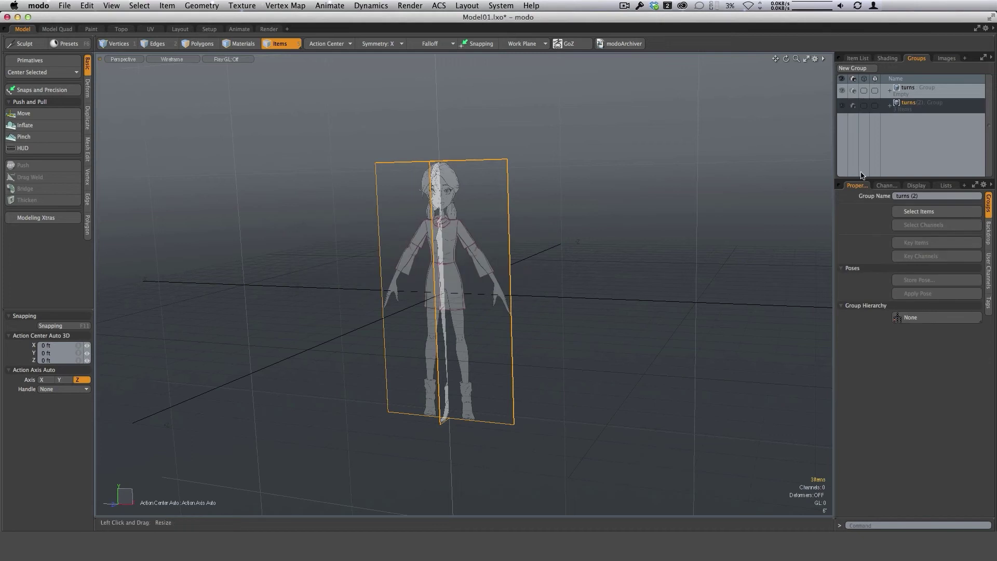
Delete the empty turns group so only the group holding the backdrops is kept
{"action": "left_click", "coordinate": [915, 96]}
{"action": "right_click", "coordinate": [914, 97]}
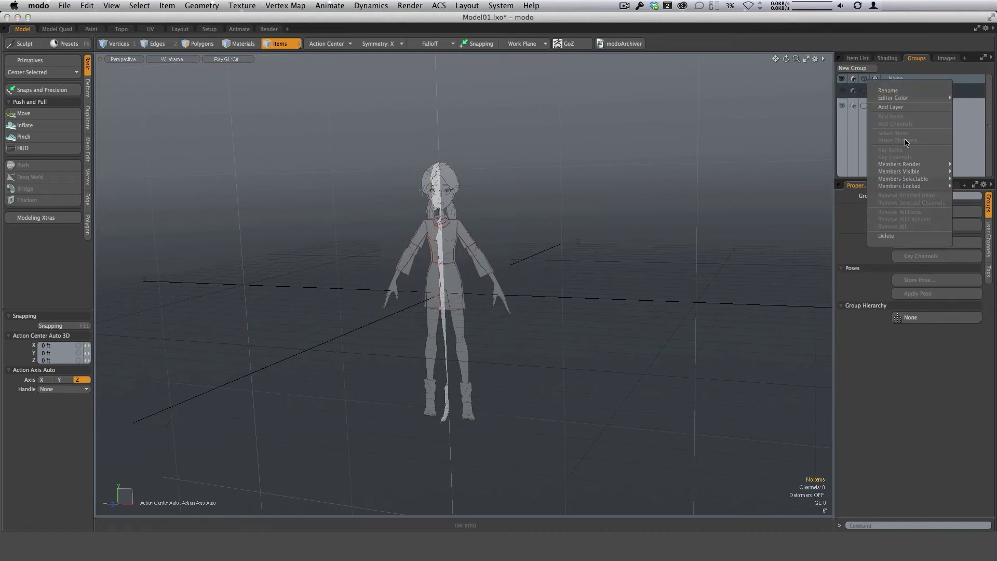
{"action": "left_click", "coordinate": [909, 238]}
{"action": "left_click", "coordinate": [502, 259]}
Turn off selectability for the members of the turns group, check the backdrops in the viewport and return to the item list
{"action": "left_click", "coordinate": [906, 92]}
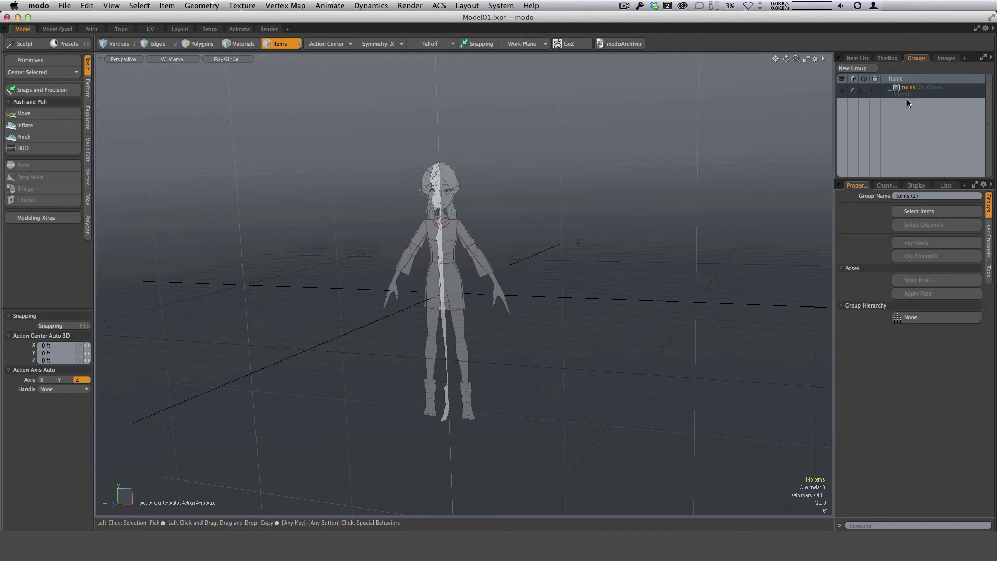
{"action": "right_click", "coordinate": [905, 93]}
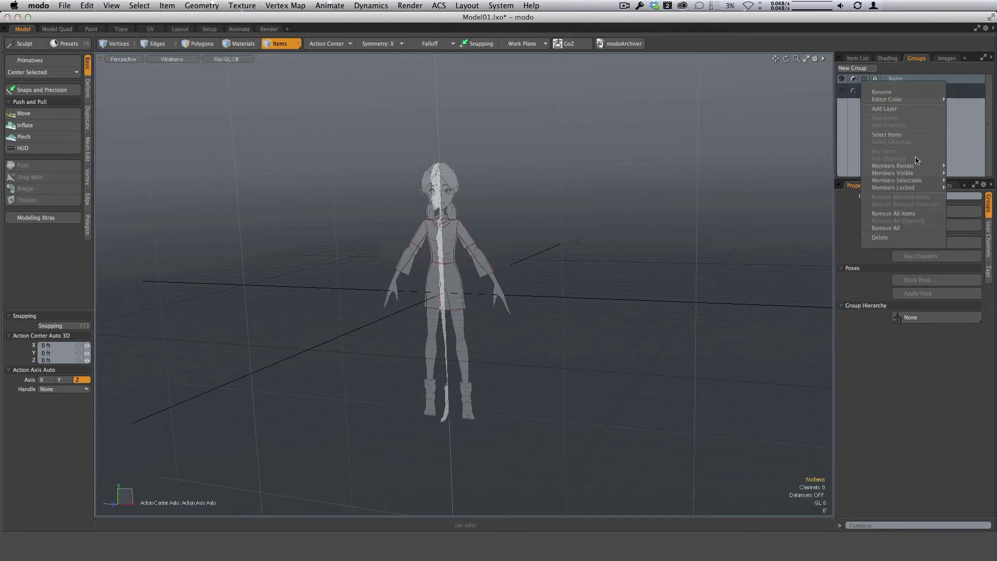
{"action": "mouse_move", "coordinate": [902, 184]}
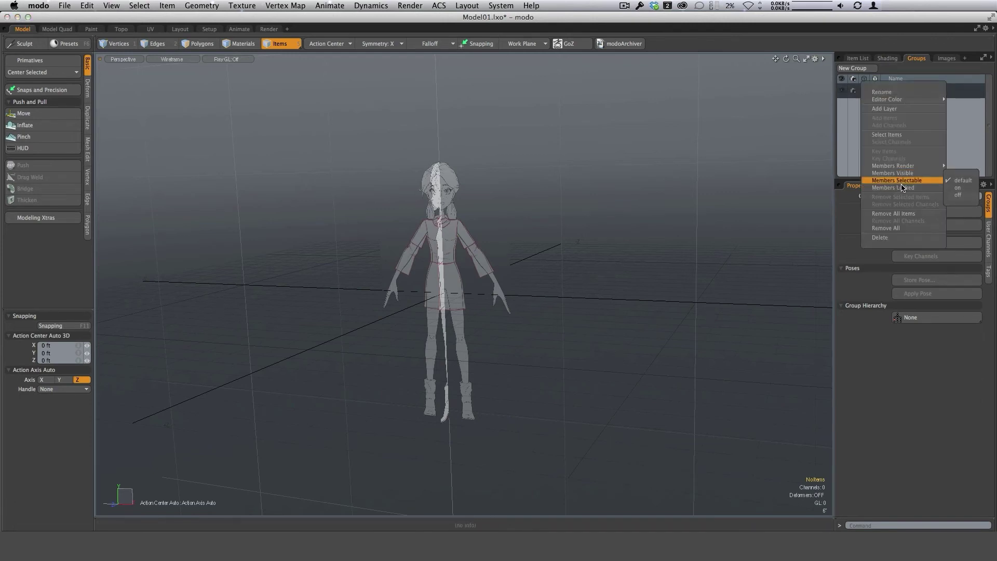
{"action": "left_click", "coordinate": [959, 195]}
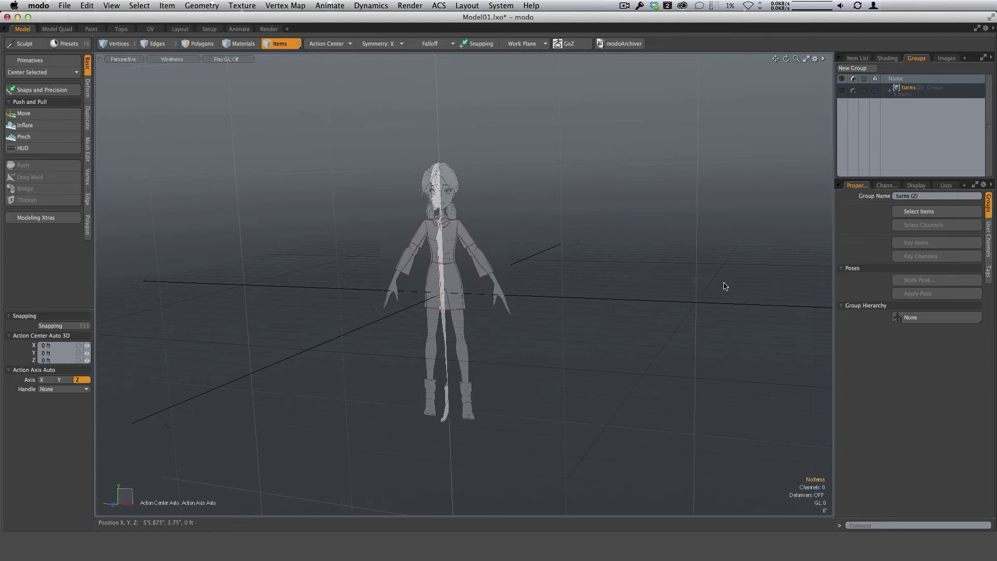
{"action": "left_click_drag", "start_coordinate": [530, 249], "coordinate": [559, 256], "text": "alt"}
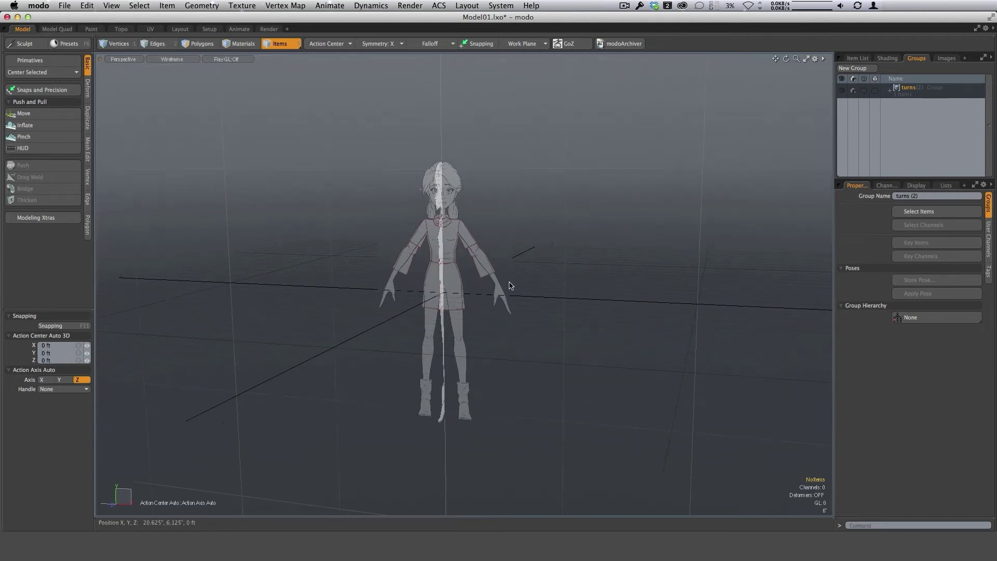
{"action": "left_click_drag", "start_coordinate": [590, 302], "coordinate": [436, 316], "text": "alt"}
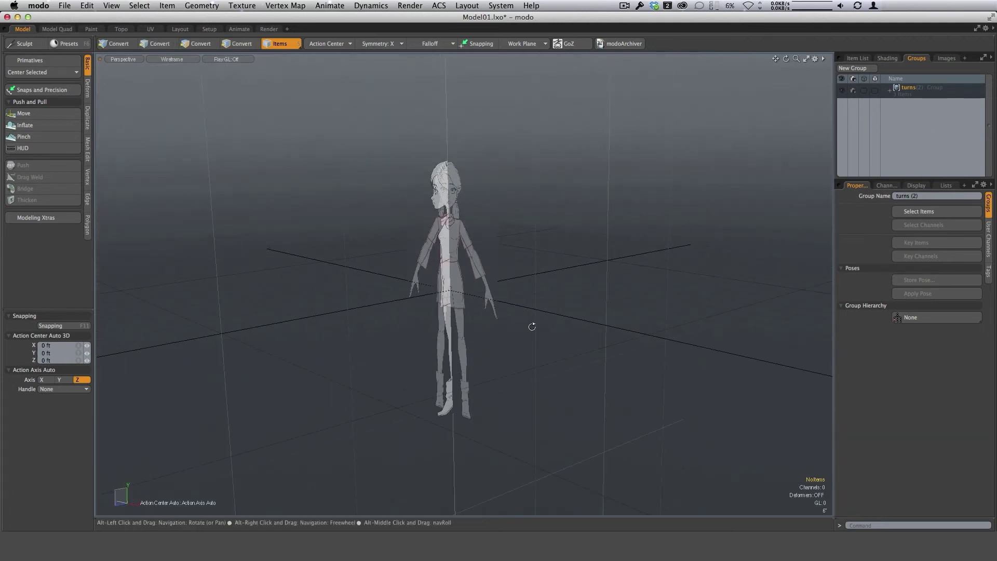
{"action": "left_click_drag", "start_coordinate": [517, 323], "coordinate": [482, 382], "text": "alt"}
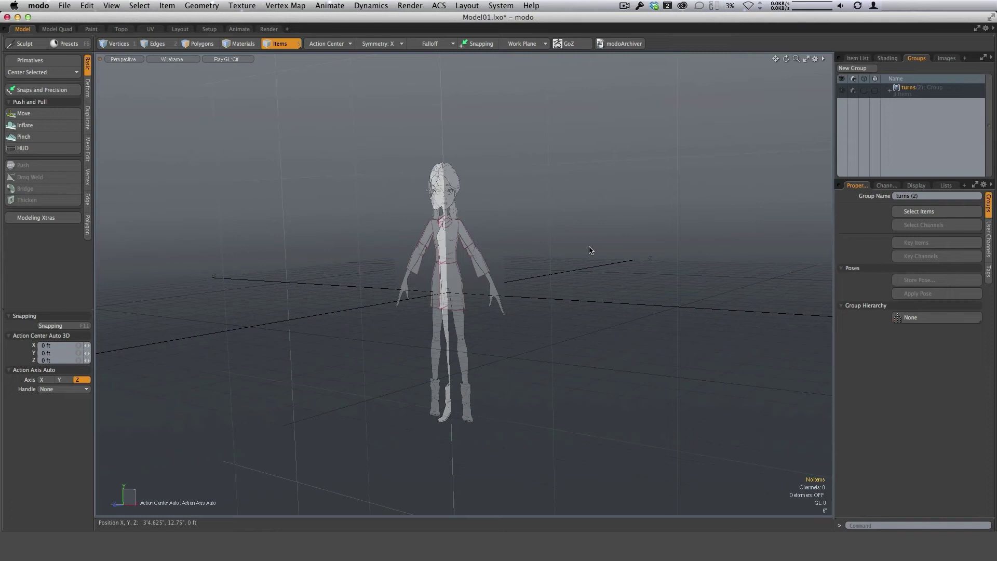
{"action": "left_click_drag", "start_coordinate": [410, 271], "coordinate": [545, 289], "text": "alt"}
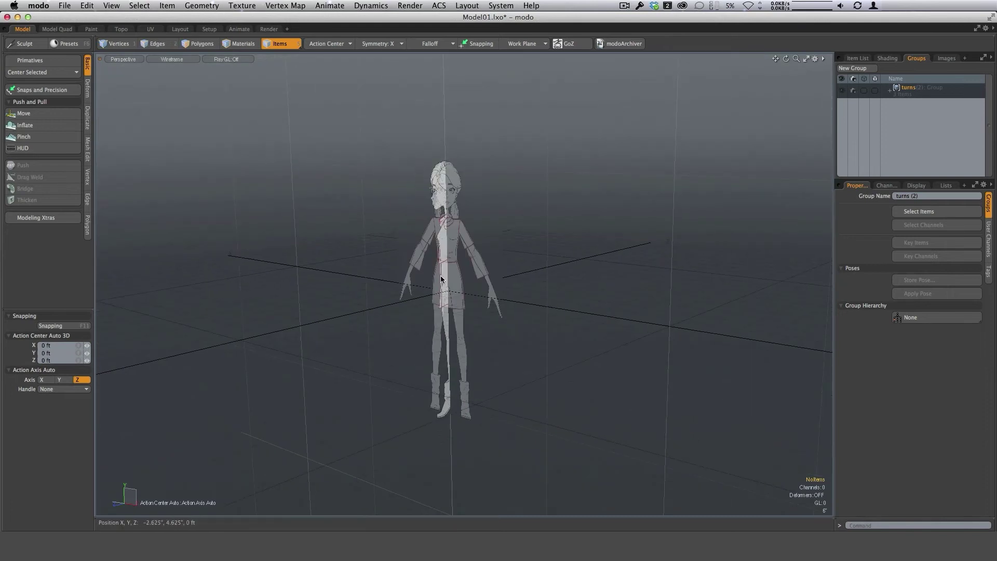
{"action": "left_click_drag", "start_coordinate": [478, 363], "coordinate": [493, 270], "text": "alt"}
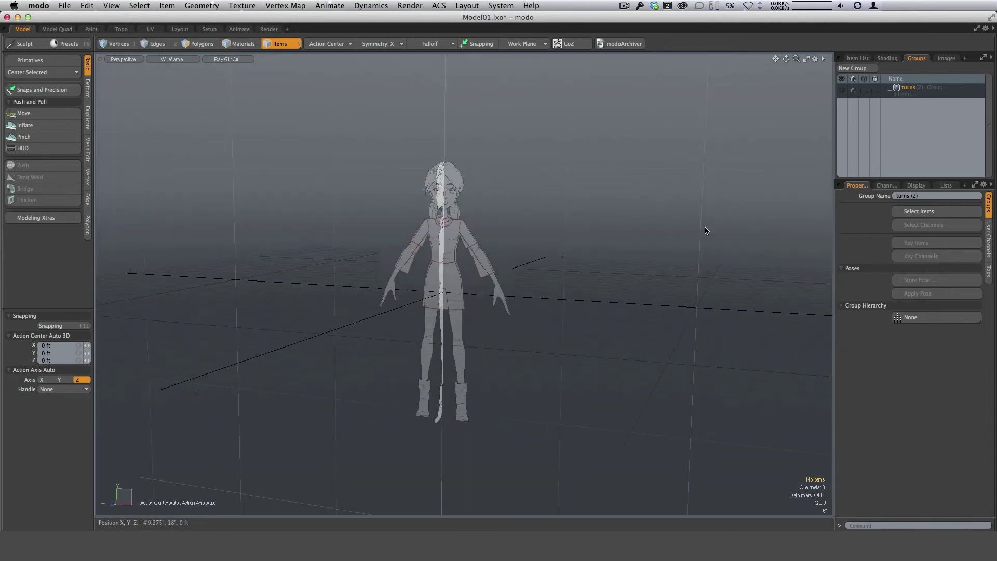
{"action": "left_click", "coordinate": [858, 58]}
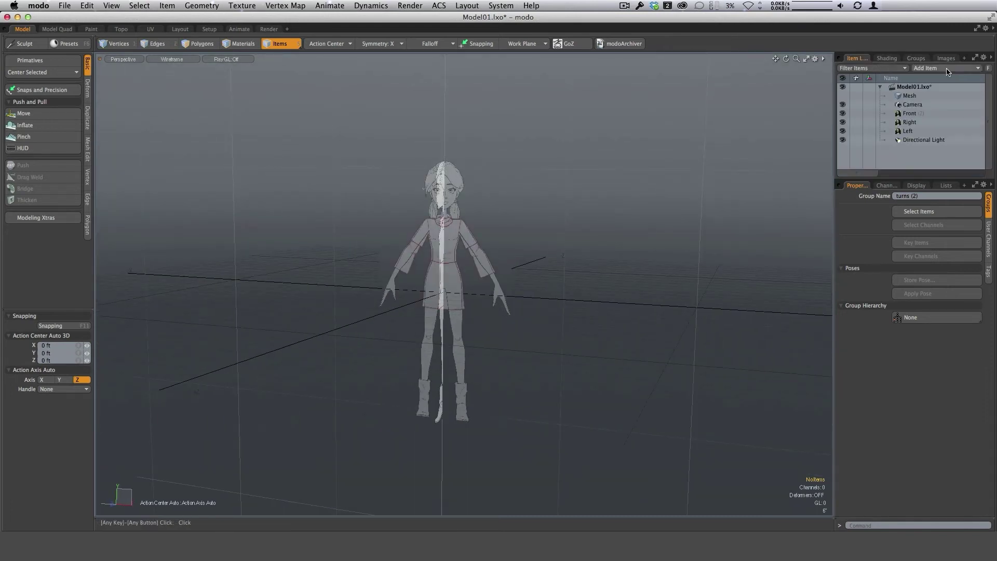
Group the Front, Right and Left backdrops under a group locator named Turns and clear the selection
{"action": "left_click", "coordinate": [907, 113]}
{"action": "left_click", "coordinate": [912, 124]}
{"action": "left_click", "coordinate": [909, 113]}
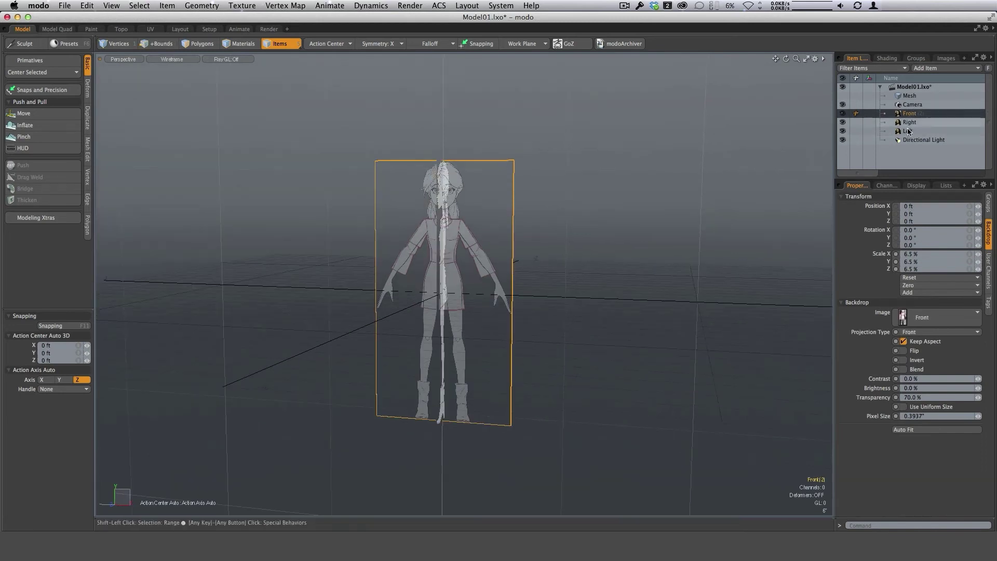
{"action": "left_click", "coordinate": [909, 132], "text": "shift"}
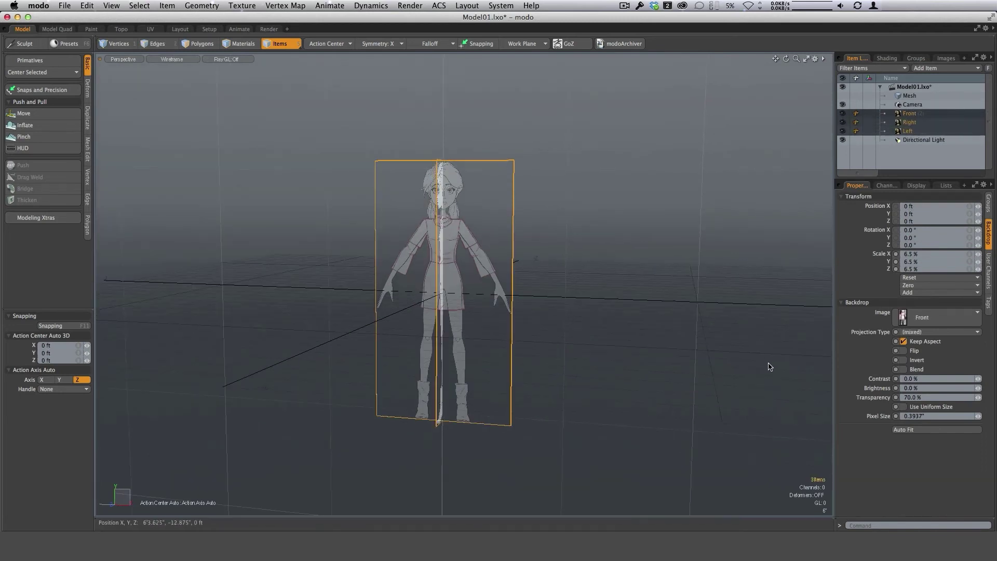
{"action": "right_click", "coordinate": [916, 113]}
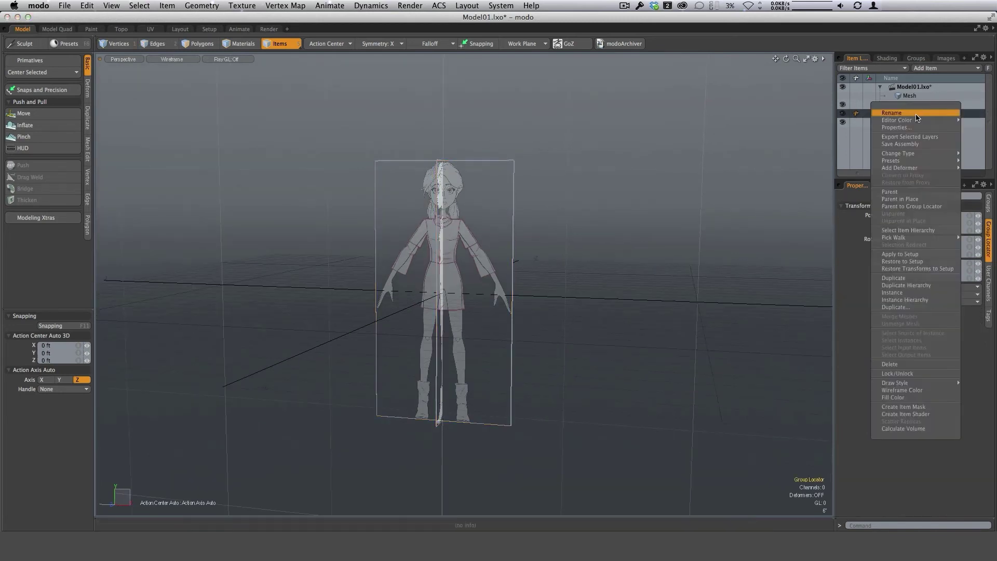
{"action": "left_click", "coordinate": [909, 111]}
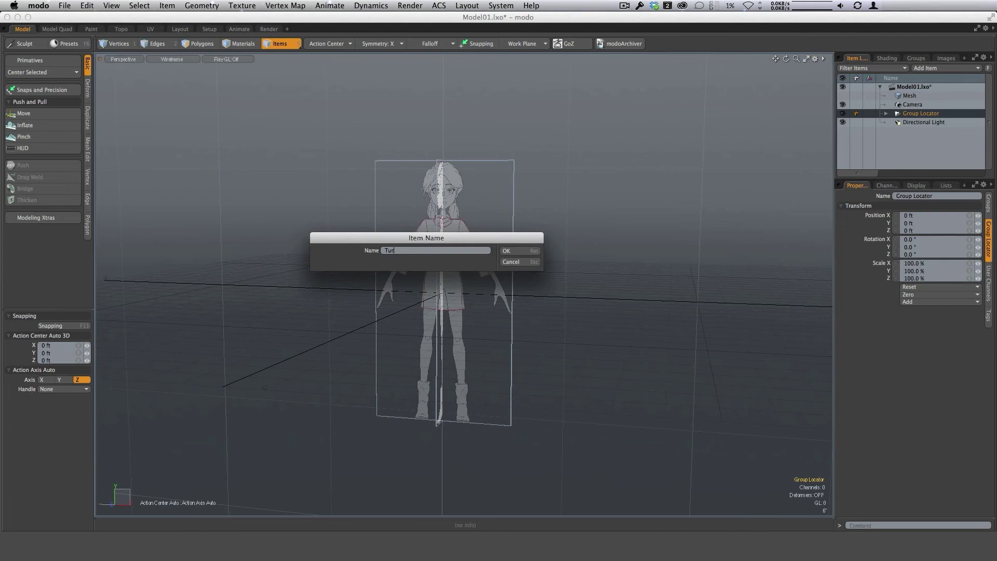
{"action": "key", "text": "Return"}
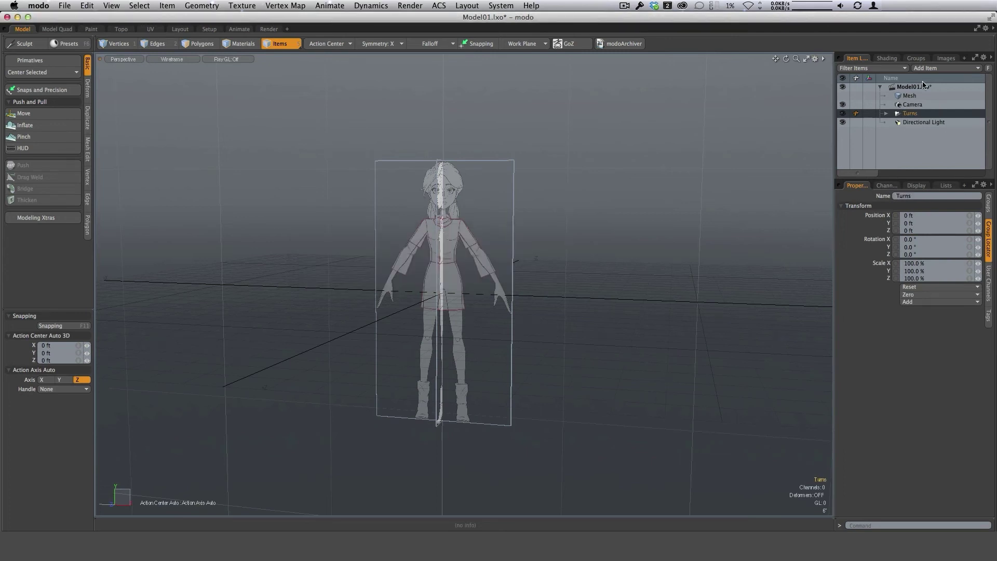
{"action": "left_click_drag", "start_coordinate": [559, 350], "coordinate": [570, 329], "text": "alt"}
{"action": "left_click", "coordinate": [577, 338]}
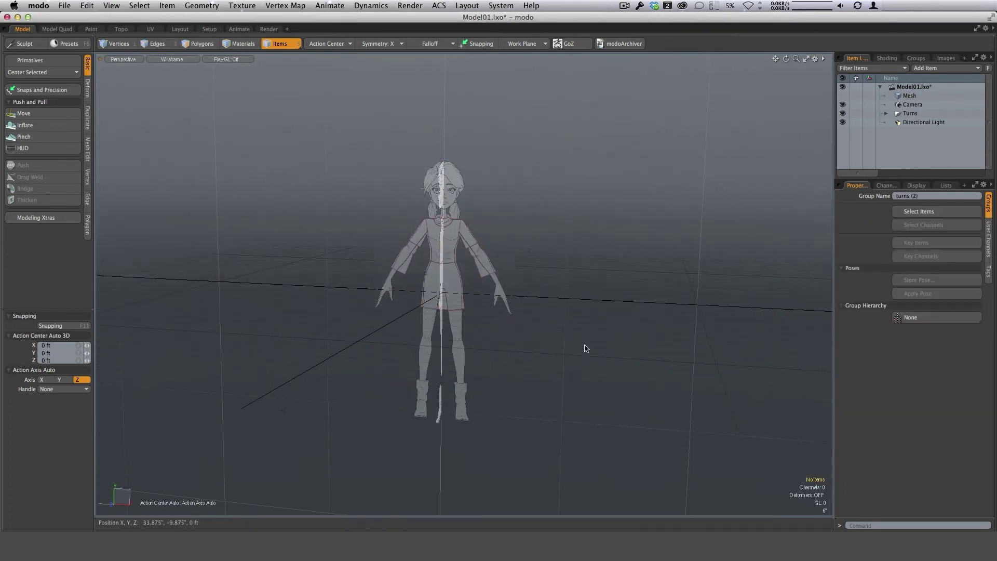
Add the Low Head mesh preset from the Human mesh presets to the scene and leave nothing selected
{"action": "left_click_drag", "start_coordinate": [697, 305], "coordinate": [617, 267], "text": "alt"}
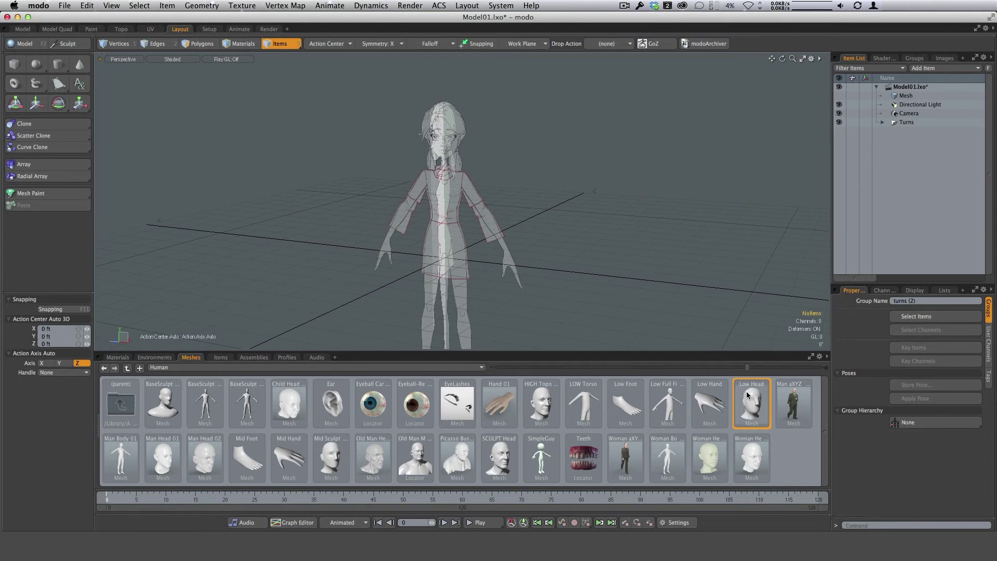
{"action": "double_click", "coordinate": [752, 411]}
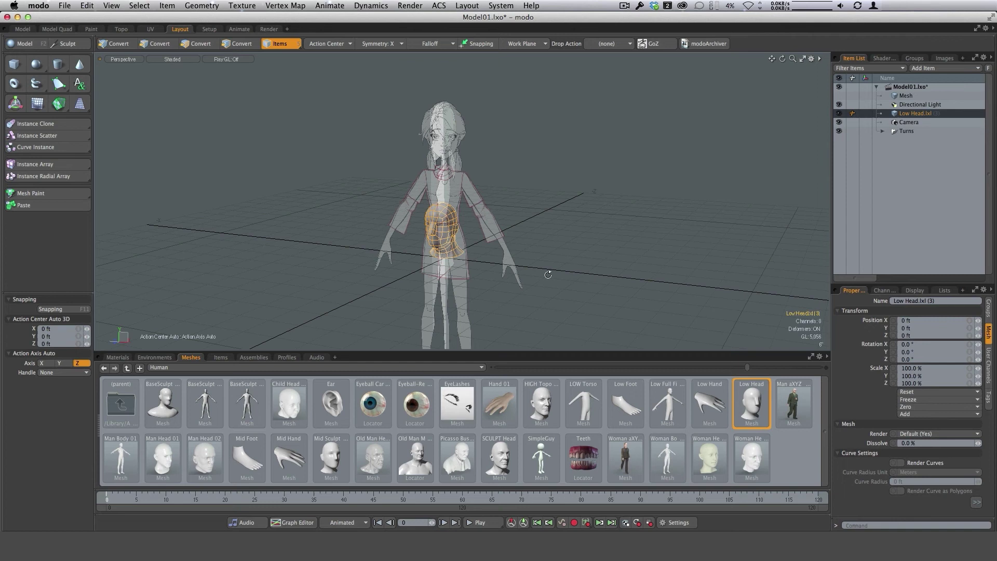
{"action": "left_click_drag", "start_coordinate": [490, 282], "coordinate": [525, 253], "text": "alt"}
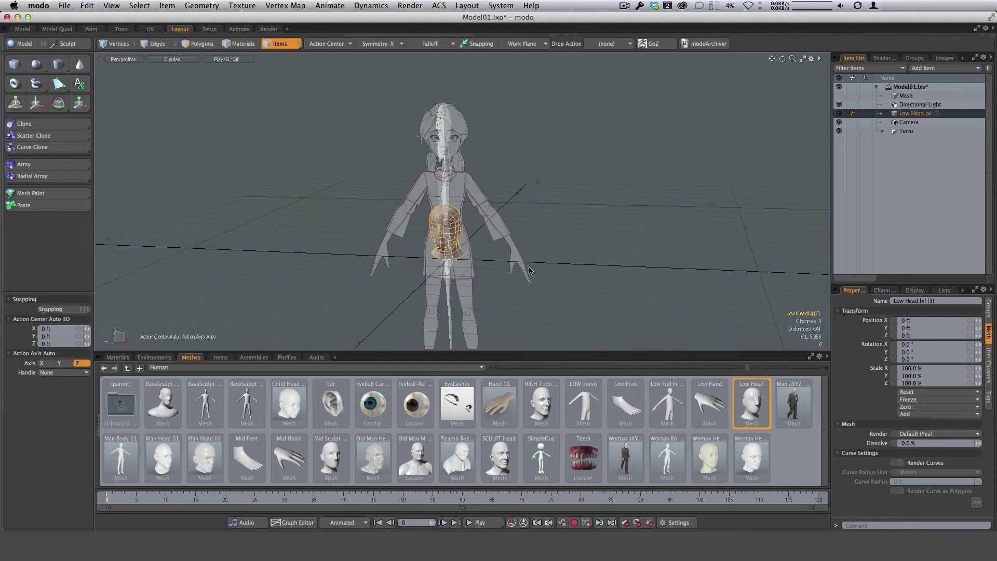
{"action": "left_click", "coordinate": [572, 303]}
{"action": "left_click_drag", "start_coordinate": [572, 303], "coordinate": [344, 182], "text": "alt"}
Switch to the four-view modeling layout and frame the character and head mesh in the front and right views
{"action": "left_click", "coordinate": [57, 28]}
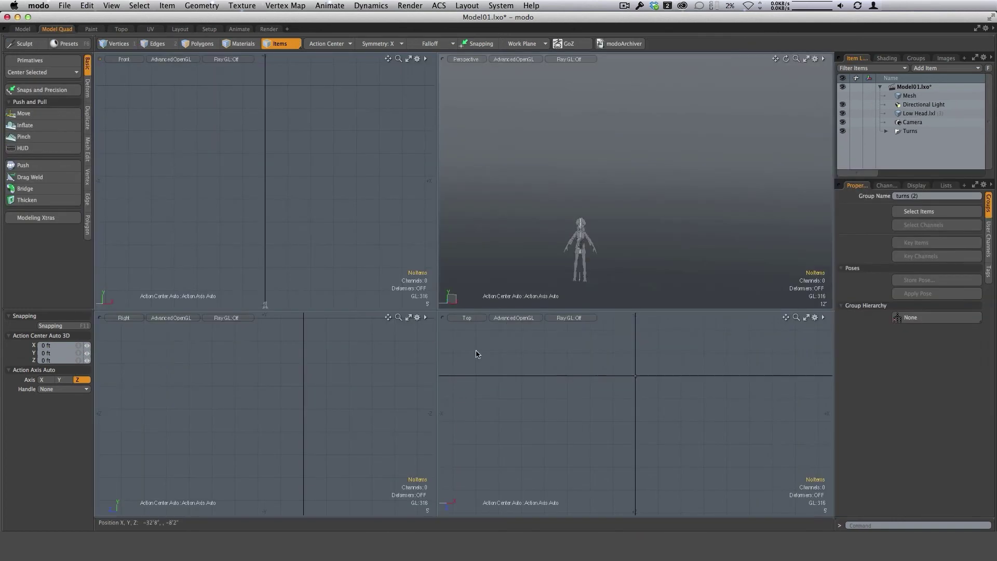
{"action": "key", "text": "a"}
{"action": "left_click_drag", "start_coordinate": [266, 189], "coordinate": [317, 200], "text": "ctrl+alt"}
{"action": "left_click_drag", "start_coordinate": [356, 450], "coordinate": [335, 456], "text": "ctrl+alt"}
{"action": "key", "text": "y"}
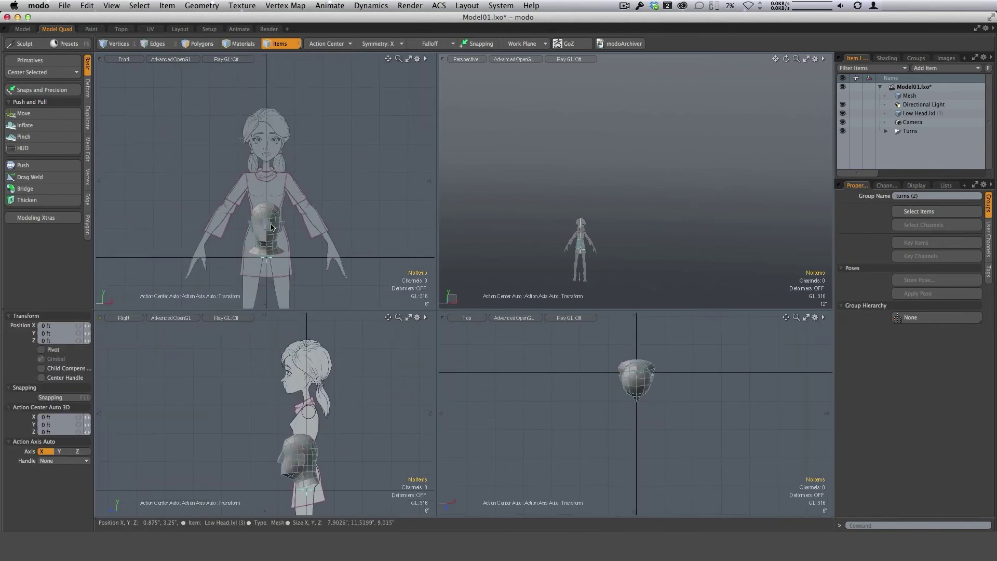
{"action": "key", "text": "space"}
Move all polygons of the Low Head mesh onto the character's drawn head, offset 17.625" in Y and -0.75" in Z
{"action": "left_click", "coordinate": [911, 130]}
{"action": "left_click", "coordinate": [918, 114]}
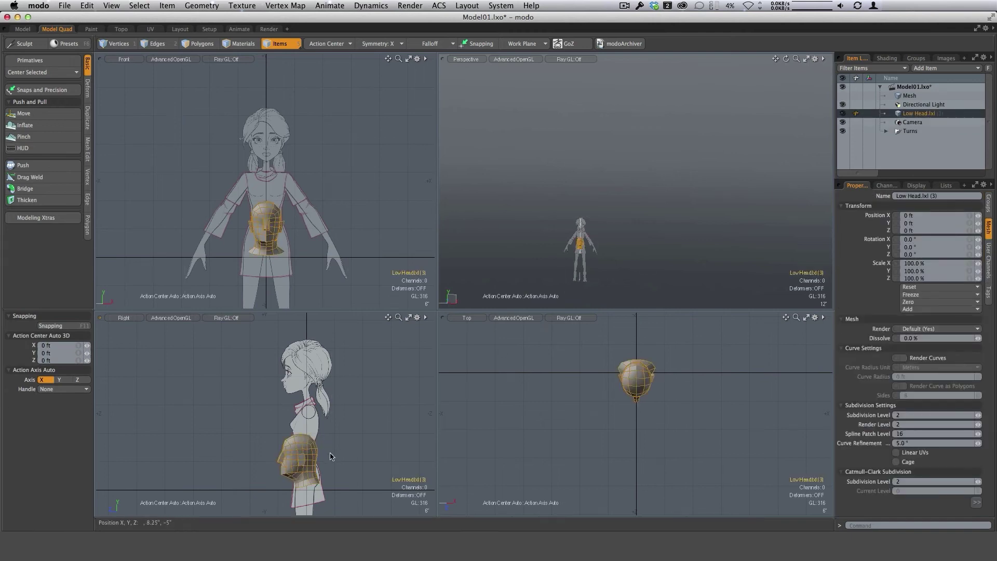
{"action": "key", "text": "3"}
{"action": "key", "text": "y"}
{"action": "left_click_drag", "start_coordinate": [332, 456], "coordinate": [335, 374]}
{"action": "left_click_drag", "start_coordinate": [246, 380], "coordinate": [250, 380]}
{"action": "left_click_drag", "start_coordinate": [301, 336], "coordinate": [297, 310]}
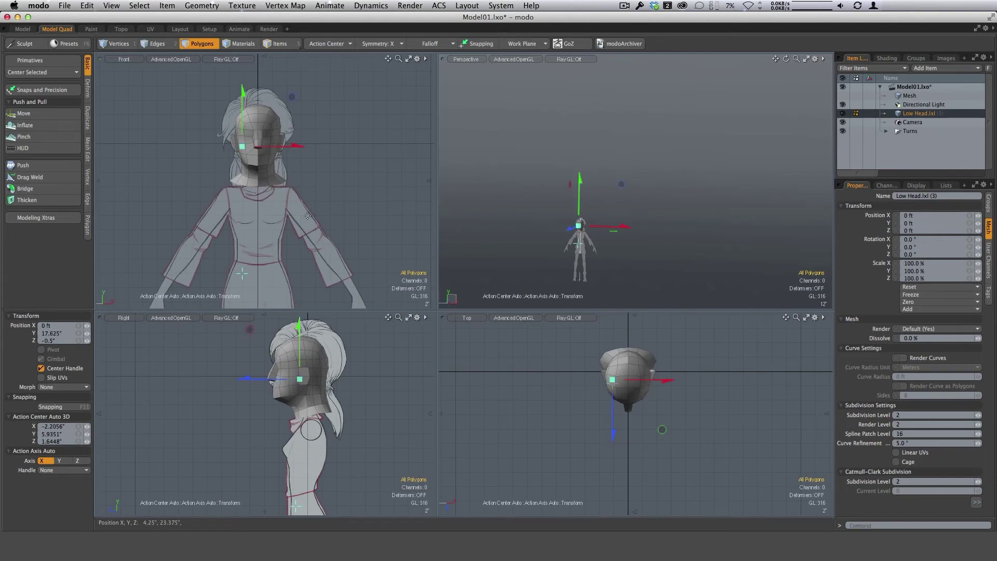
{"action": "left_click_drag", "start_coordinate": [246, 383], "coordinate": [248, 383]}
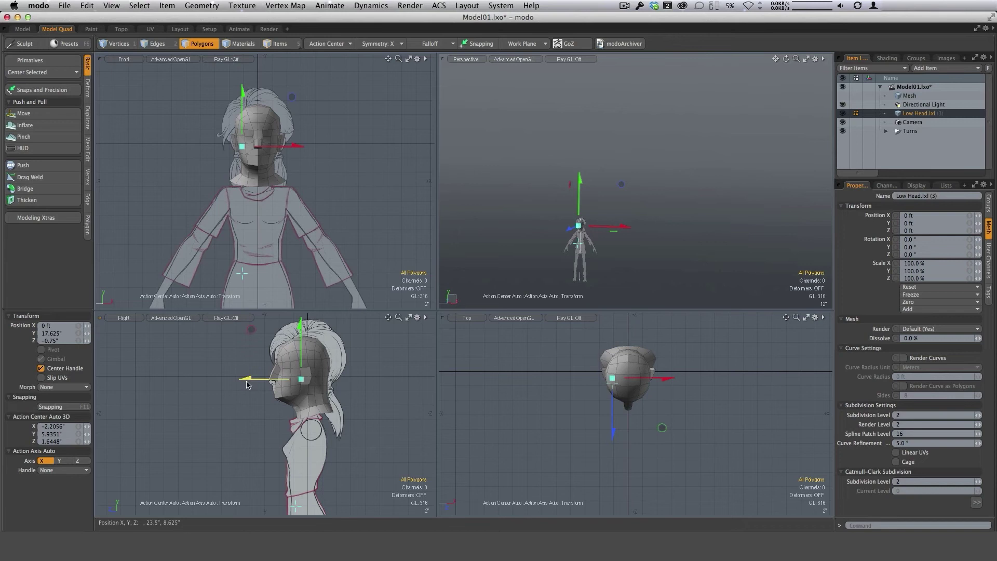
{"action": "key", "text": "space"}
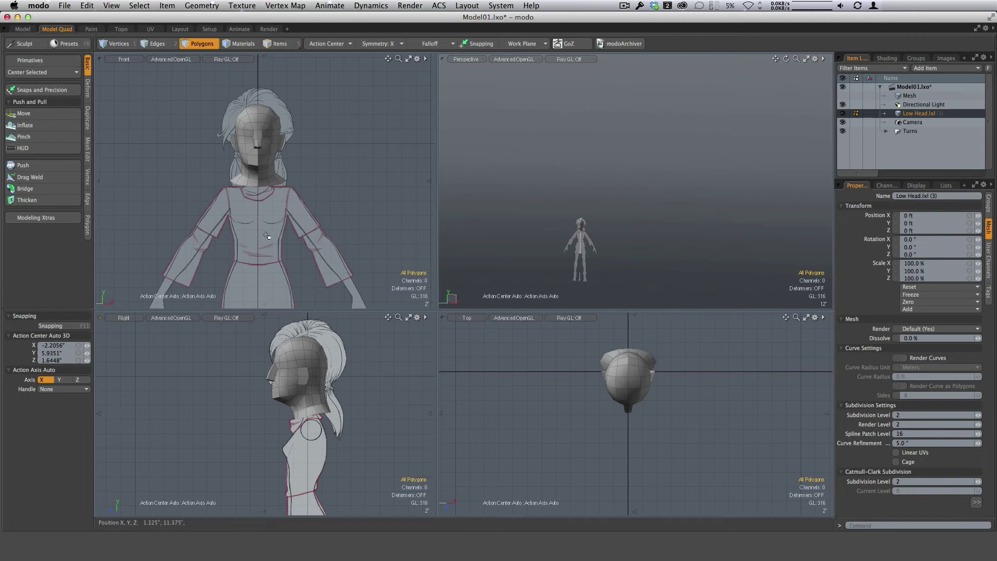
Delete the head preset's material group from the shader tree
{"action": "left_click", "coordinate": [888, 58]}
{"action": "left_click", "coordinate": [896, 132]}
{"action": "right_click", "coordinate": [896, 133]}
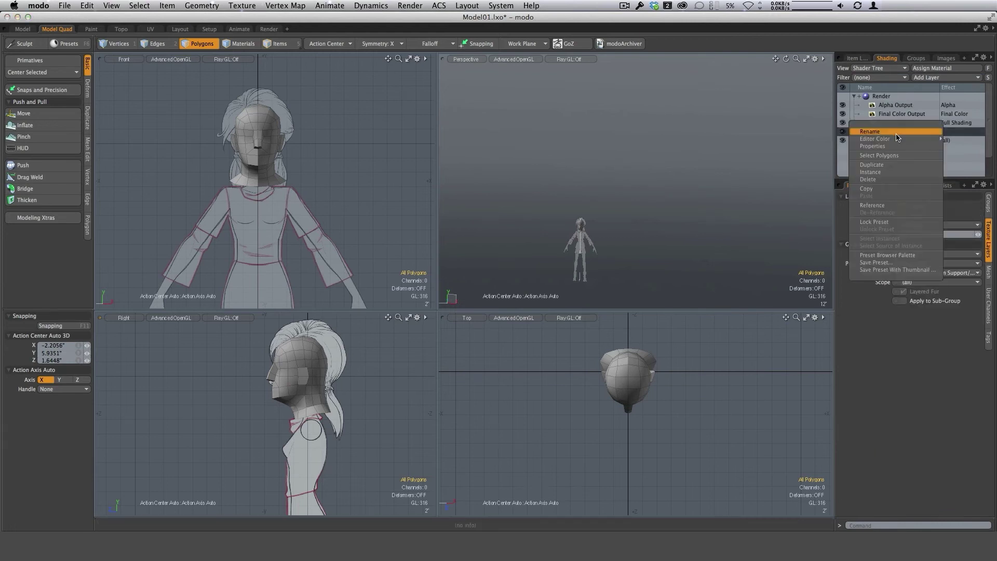
{"action": "left_click", "coordinate": [881, 180]}
Duplicate the base material and name the two materials Trans and Clay
{"action": "left_click", "coordinate": [896, 132]}
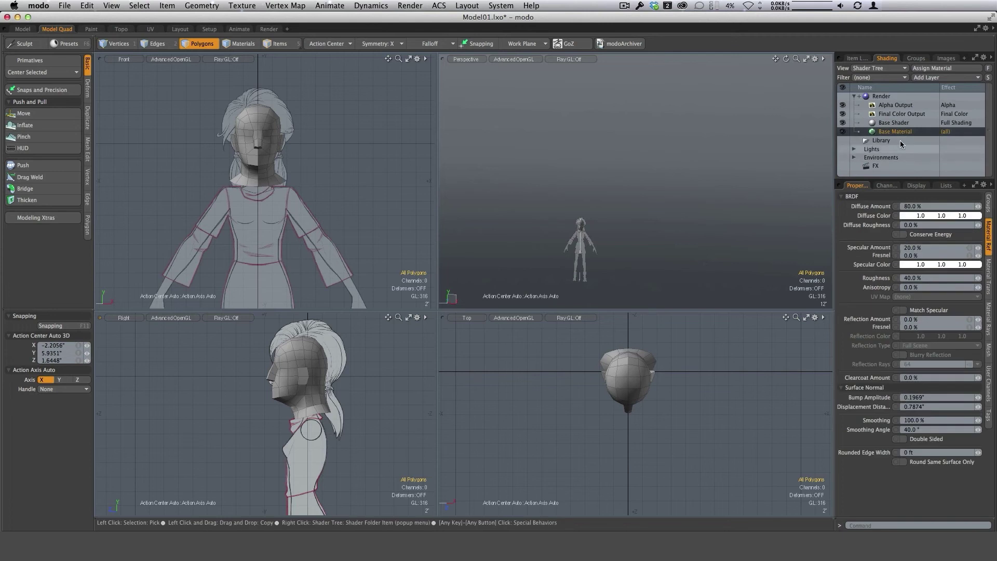
{"action": "right_click", "coordinate": [899, 133]}
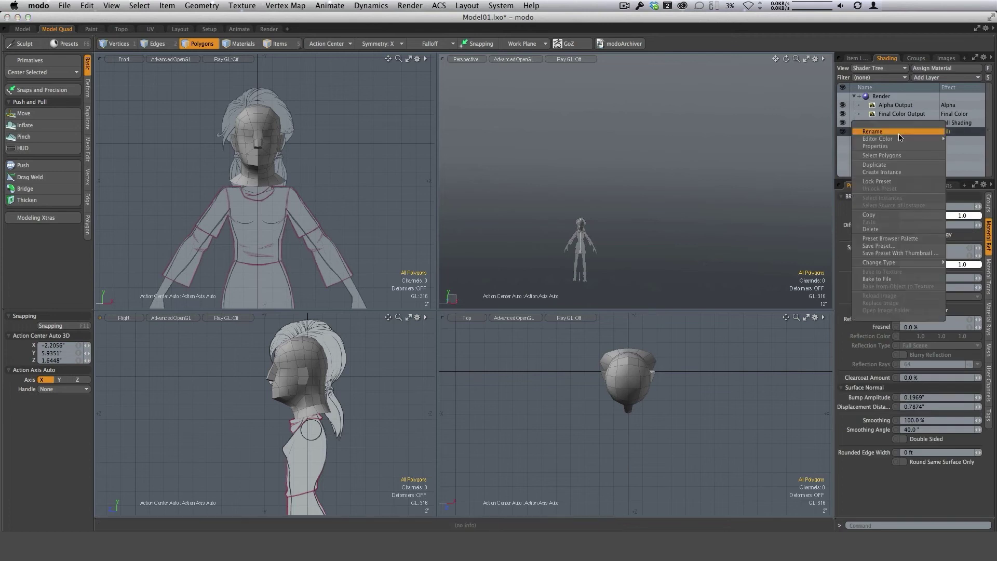
{"action": "left_click", "coordinate": [888, 165]}
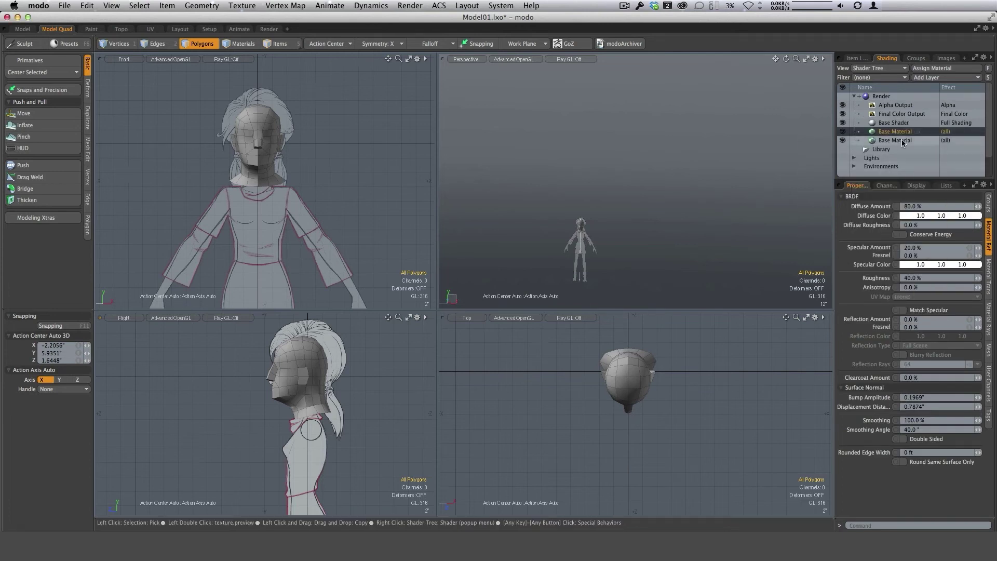
{"action": "right_click", "coordinate": [899, 133]}
{"action": "left_click", "coordinate": [899, 134]}
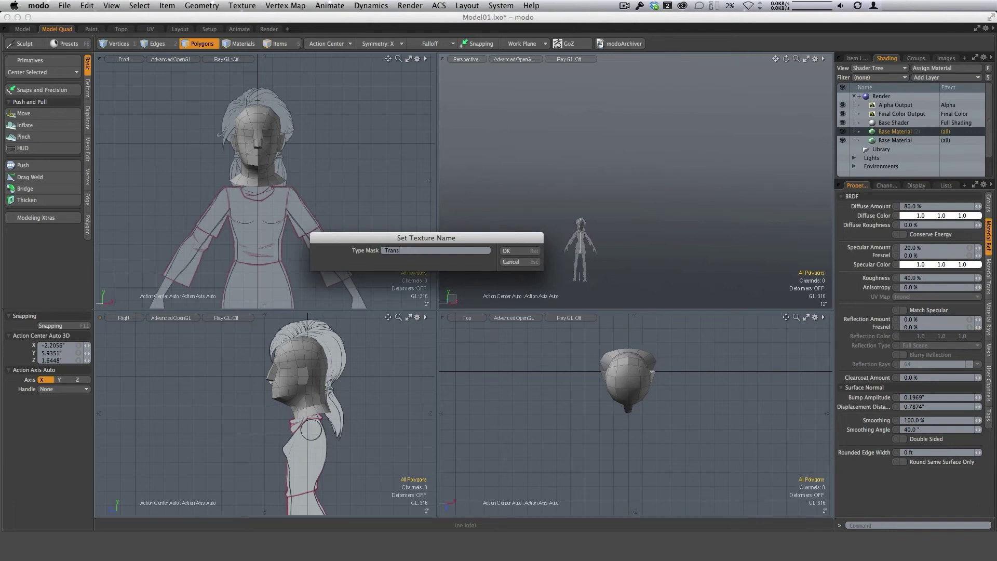
{"action": "key", "text": "Return"}
{"action": "right_click", "coordinate": [893, 140]}
{"action": "left_click", "coordinate": [894, 141]}
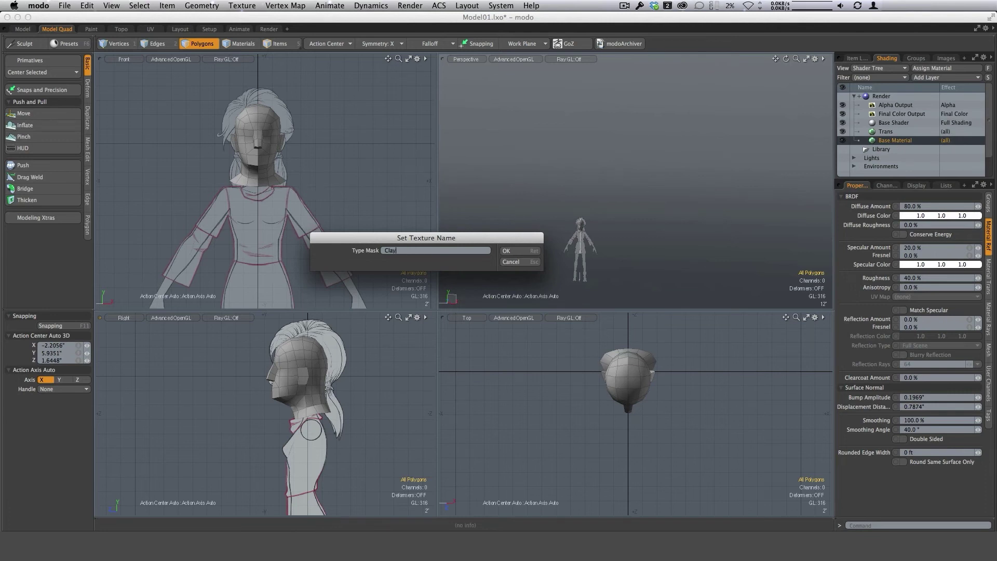
{"action": "key", "text": "Return"}
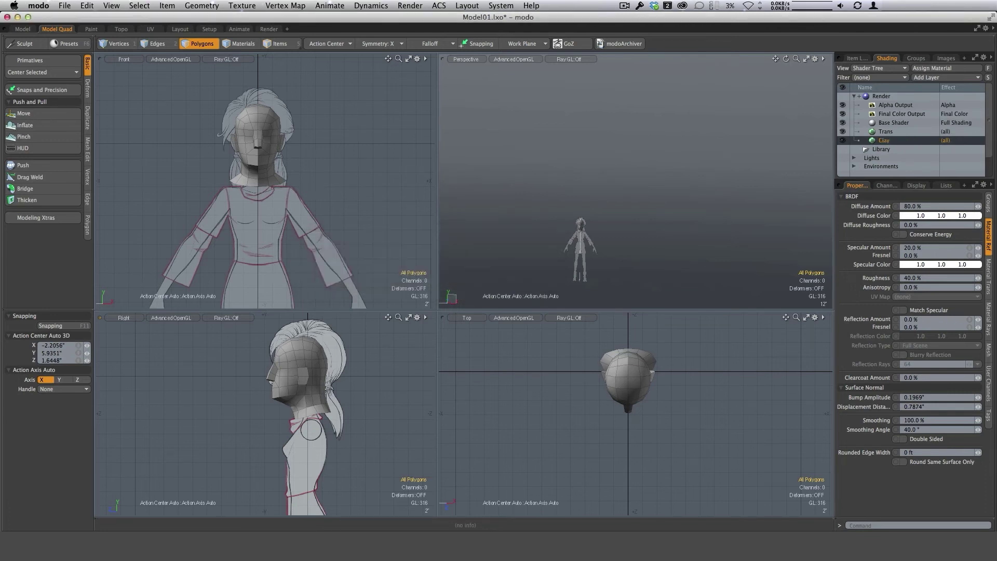
Set the Trans material's diffuse amount to 100% and its diffuse color to light blue (0.66, 0.69, 1.0)
{"action": "left_click", "coordinate": [887, 132]}
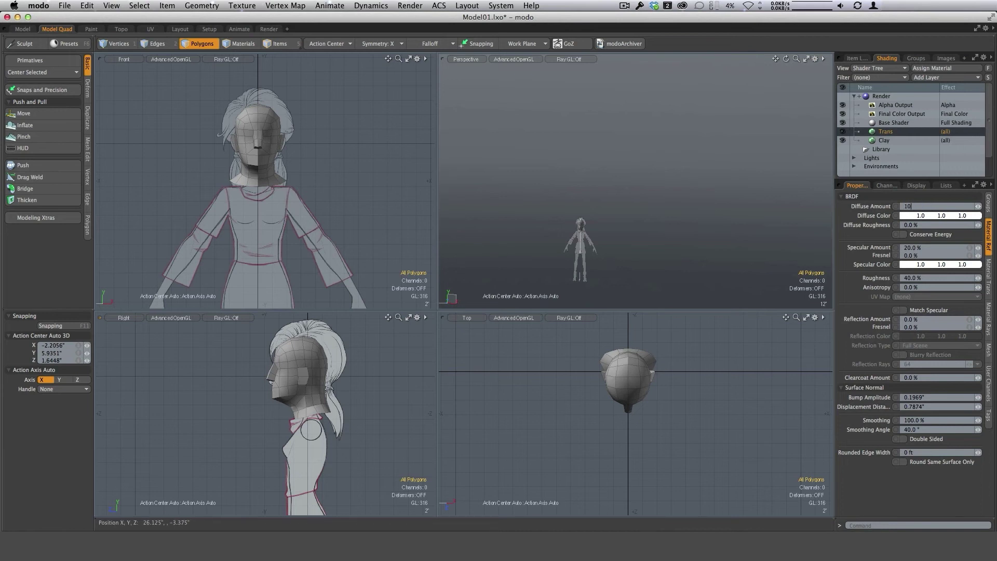
{"action": "left_click", "coordinate": [927, 216]}
{"action": "left_click_drag", "start_coordinate": [644, 154], "coordinate": [634, 169]}
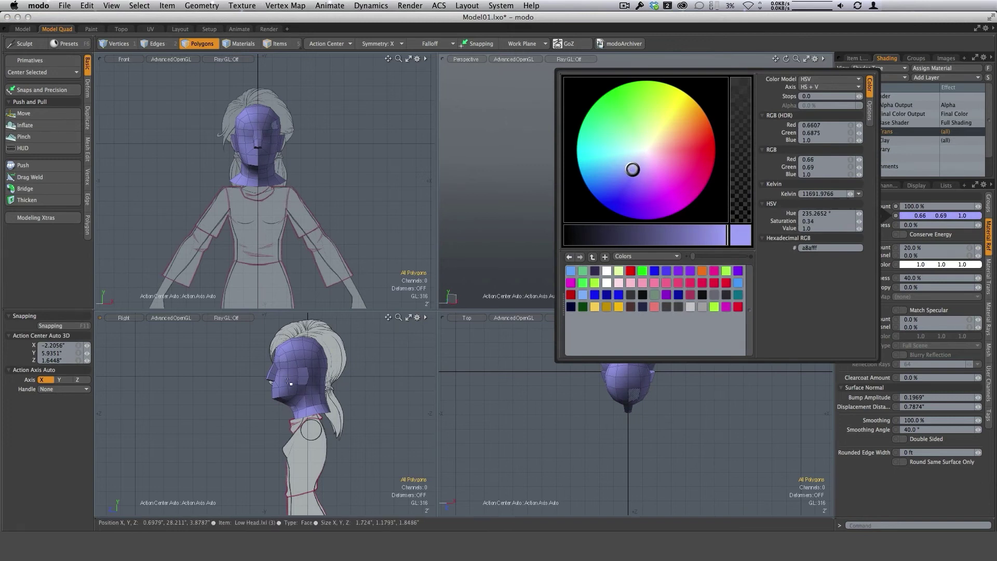
{"action": "left_click", "coordinate": [770, 414]}
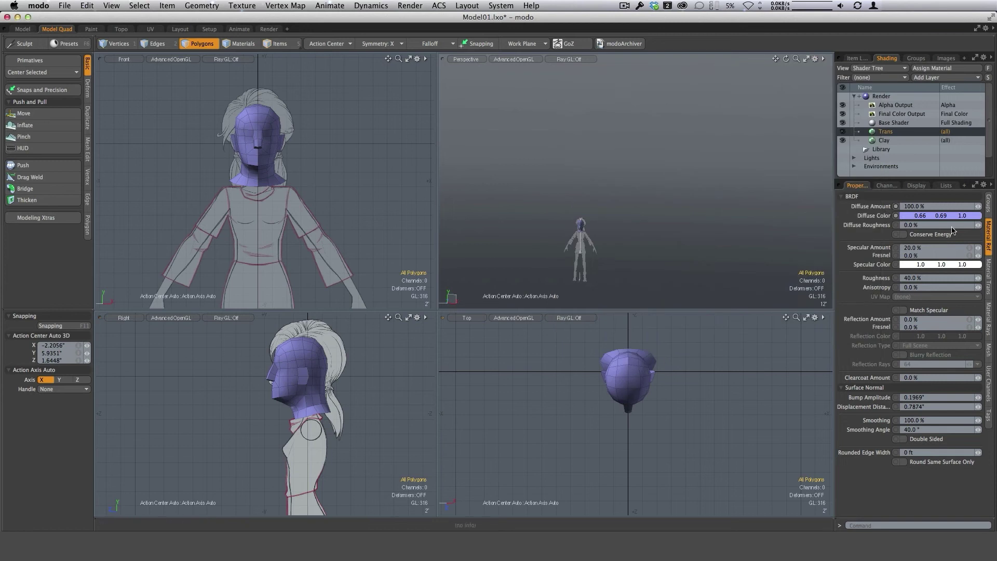
Set the Trans material's transparent amount to 50% so the drawings can be seen through the head
{"action": "left_click", "coordinate": [989, 278]}
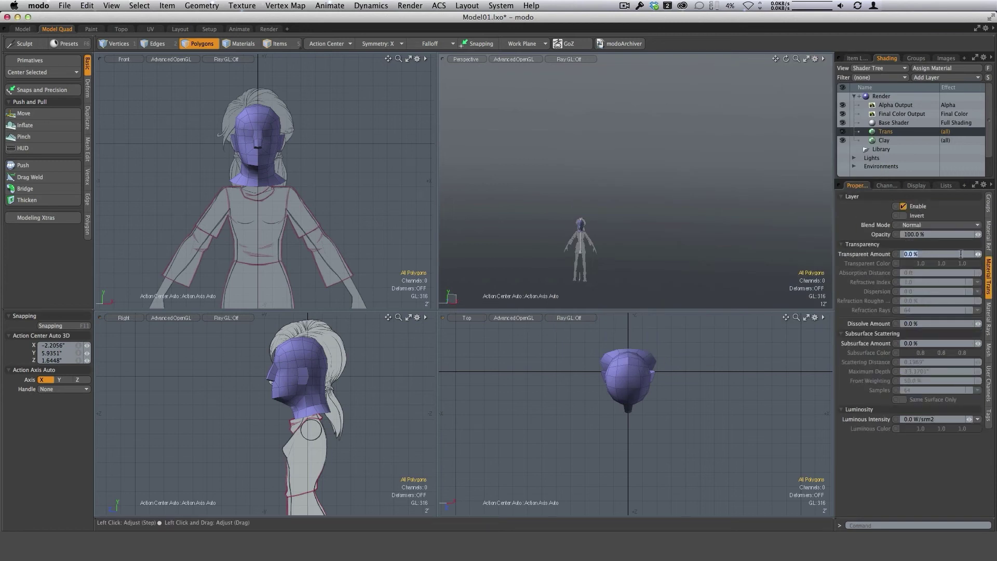
{"action": "left_click_drag", "start_coordinate": [978, 254], "coordinate": [995, 255]}
{"action": "left_click_drag", "start_coordinate": [283, 146], "coordinate": [301, 195], "text": "alt+shift"}
{"action": "left_click_drag", "start_coordinate": [301, 195], "coordinate": [331, 184], "text": "ctrl+alt"}
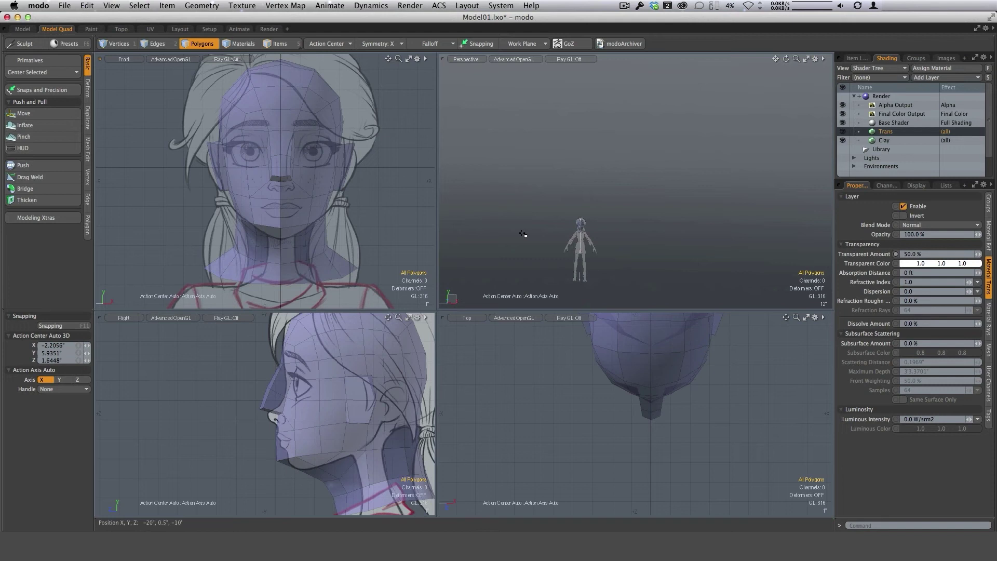
Enlarge the front viewport in the quad layout and frame the head over the backdrops, leaving no sculpting tool active
{"action": "left_click_drag", "start_coordinate": [438, 310], "coordinate": [451, 298]}
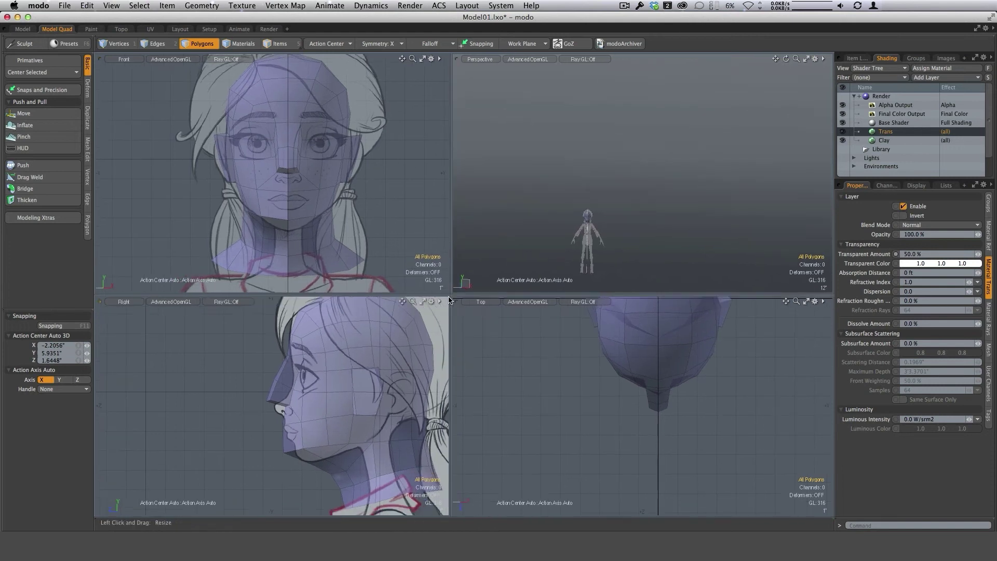
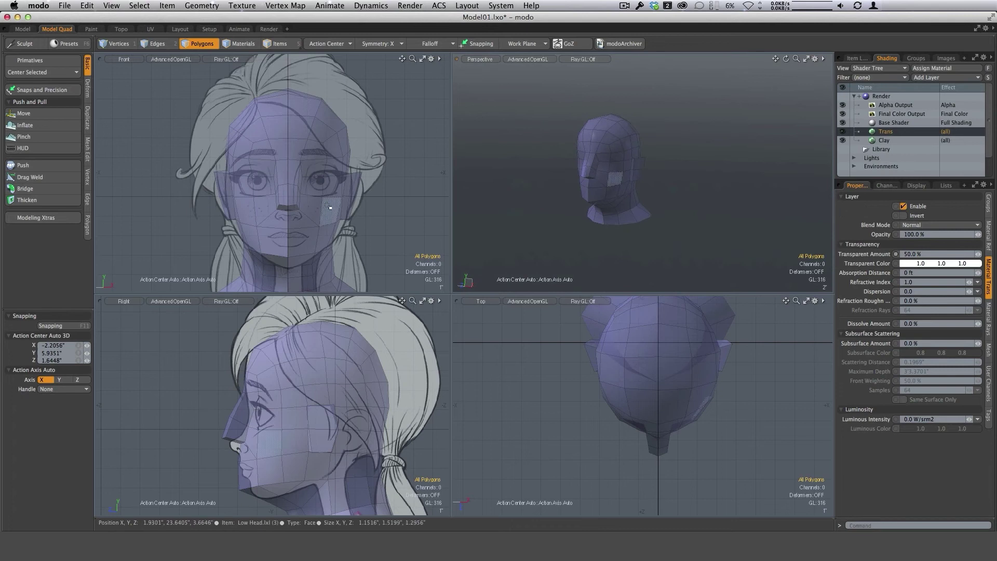
{"action": "left_click_drag", "start_coordinate": [346, 409], "coordinate": [314, 401], "text": "alt"}
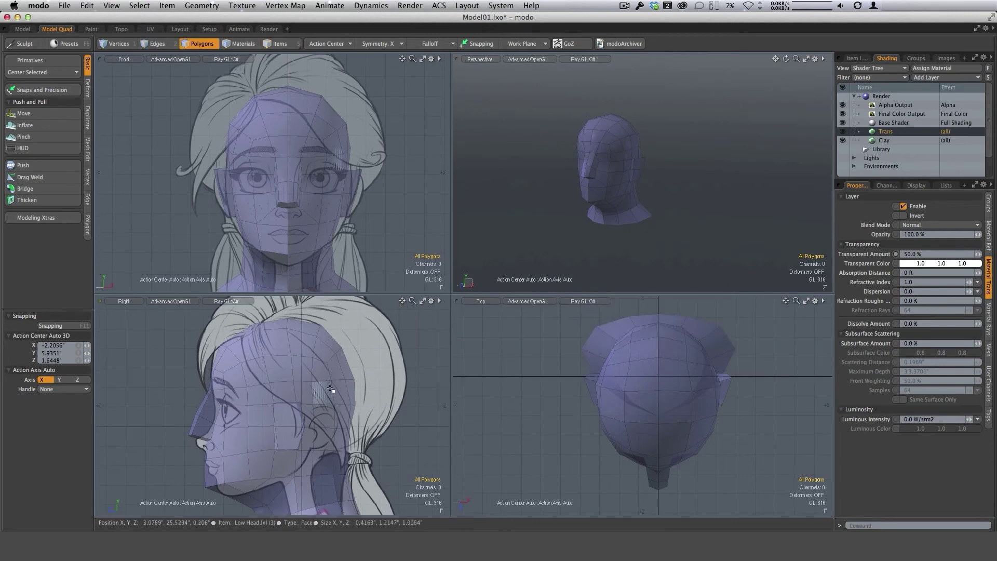
{"action": "left_click", "coordinate": [24, 113]}
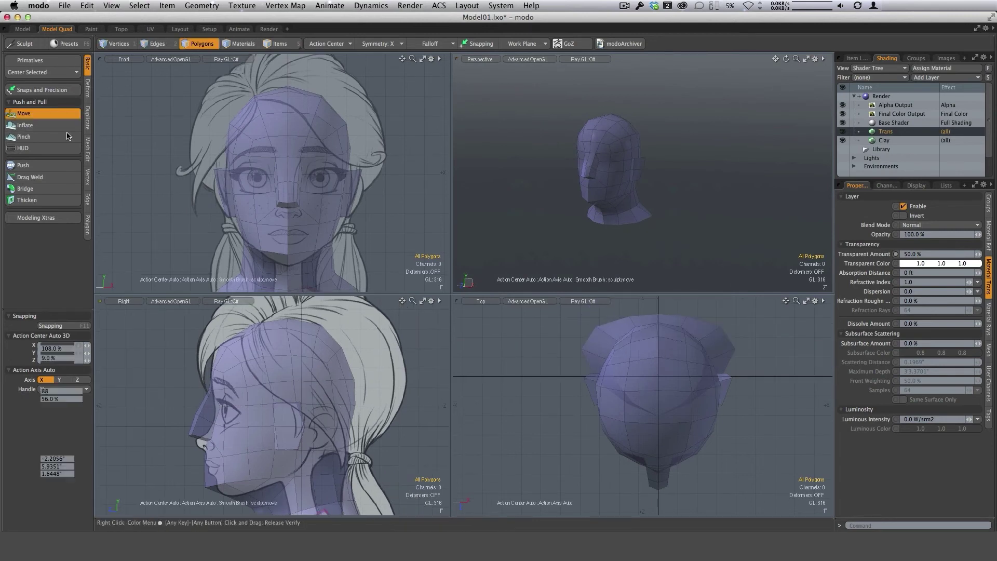
{"action": "left_click_drag", "start_coordinate": [451, 294], "coordinate": [458, 319]}
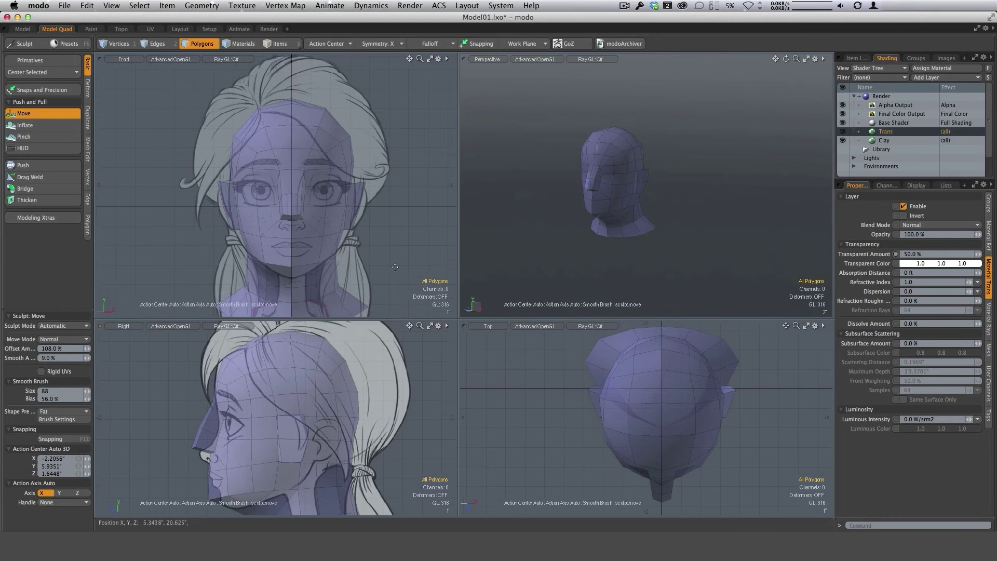
{"action": "scroll", "coordinate": [351, 189], "scroll_direction": "down", "scroll_amount": 3}
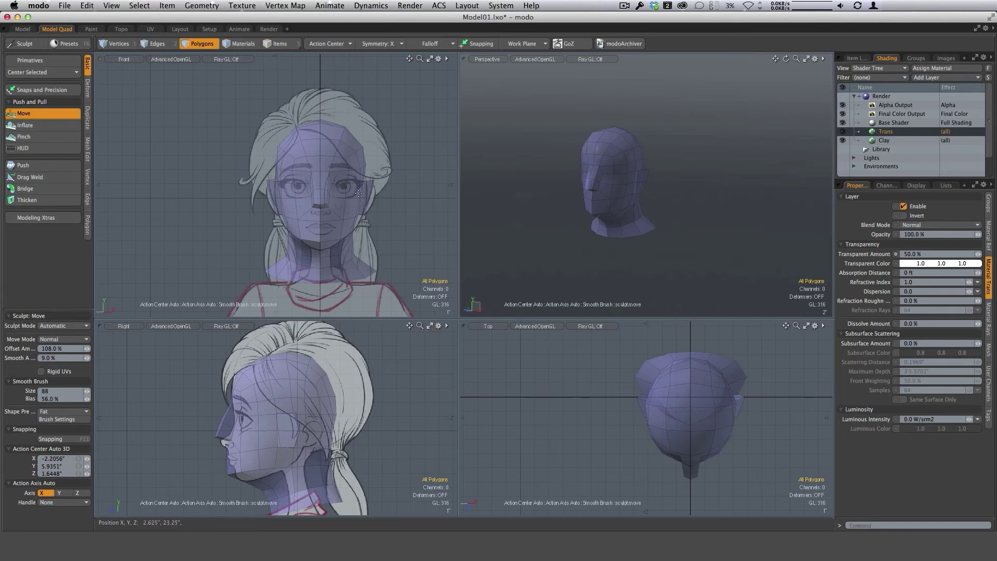
{"action": "key", "text": "space"}
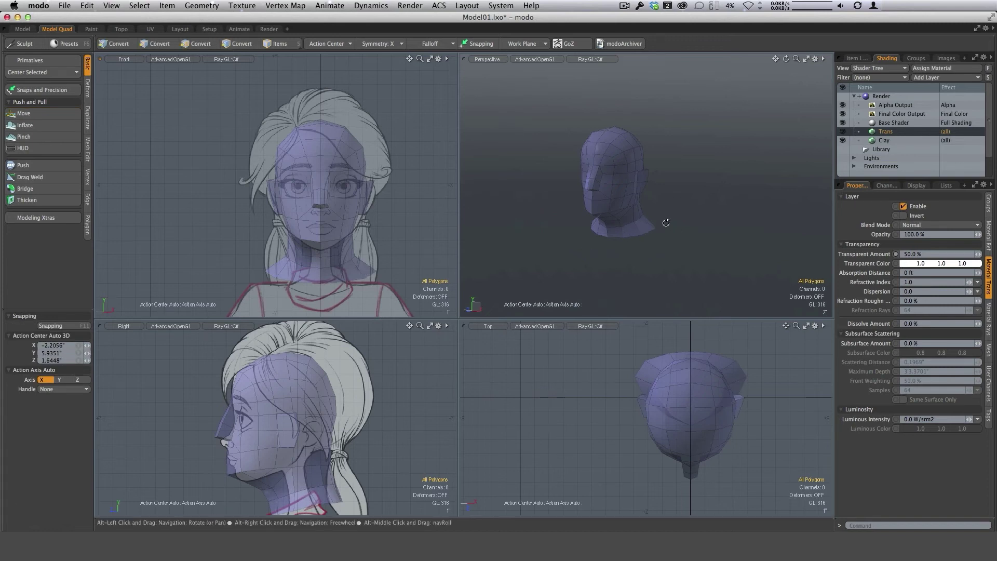
Delete the flared ring of polygons at the base of the neck
{"action": "scroll", "coordinate": [600, 234], "scroll_direction": "up", "scroll_amount": 5}
{"action": "left_click_drag", "start_coordinate": [600, 233], "coordinate": [643, 266]}
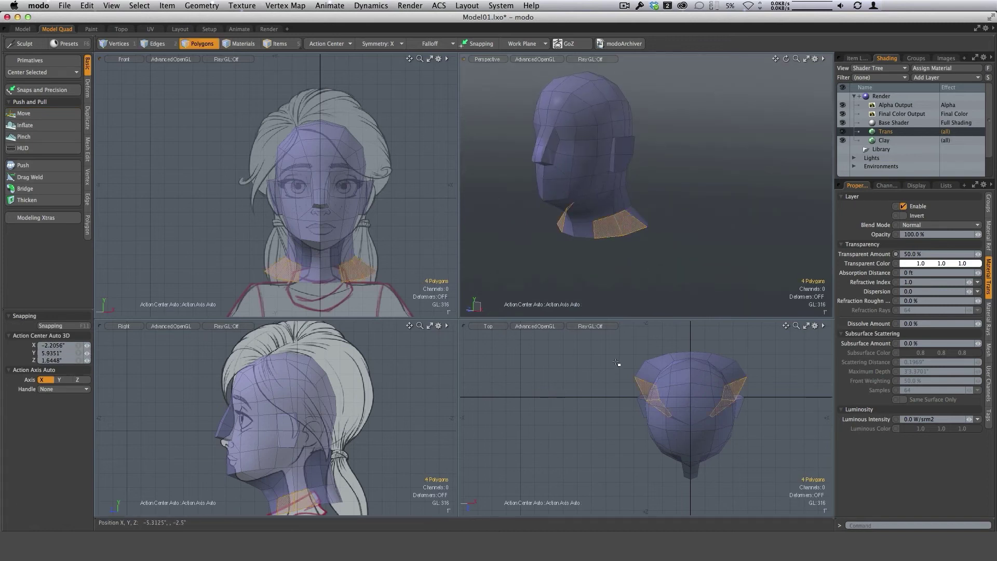
{"action": "key", "text": "l"}
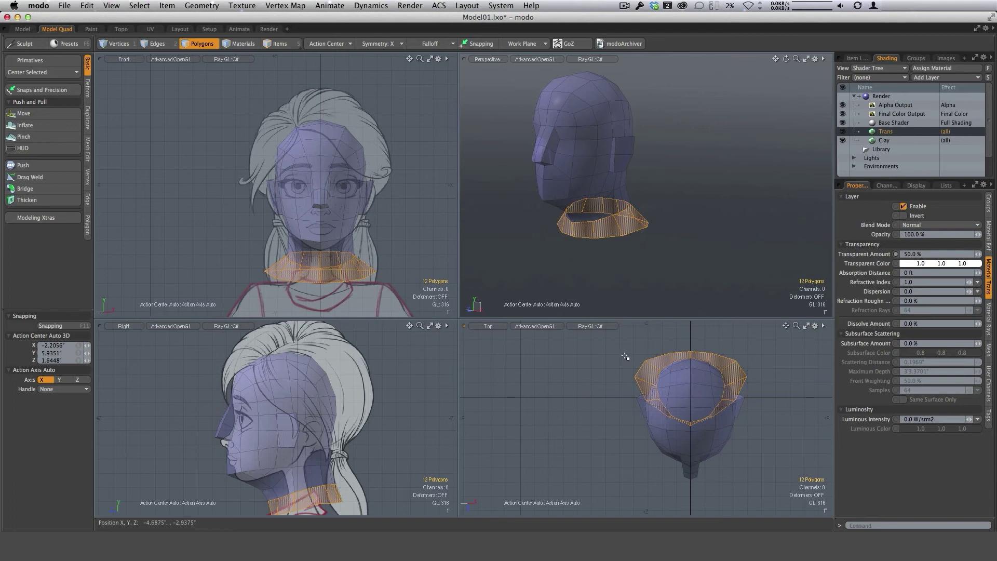
{"action": "key", "text": "Delete"}
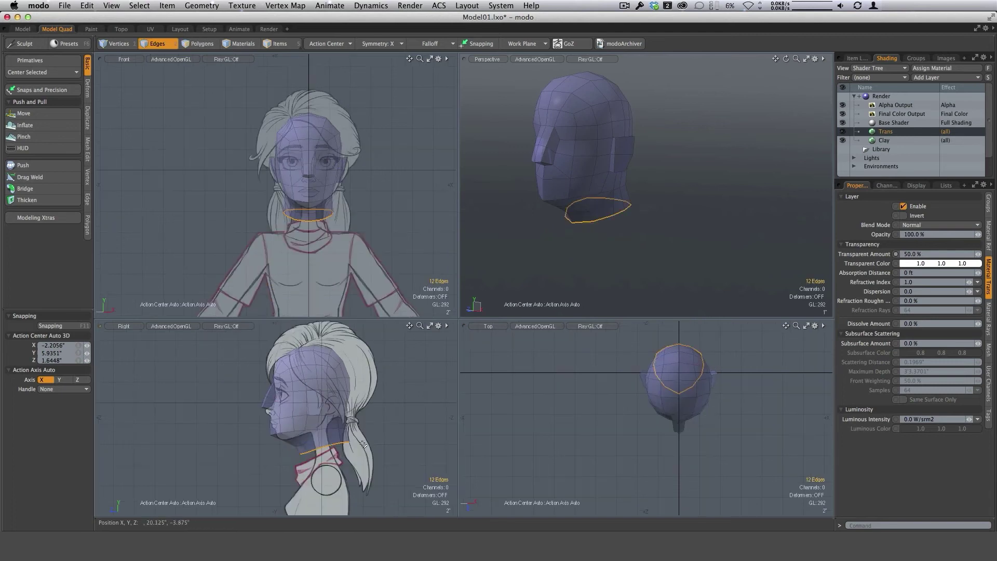
Lower the neck's open edge loop by about 2.1 inches to the collar, scale it down, and clear the selection
{"action": "key", "text": "w"}
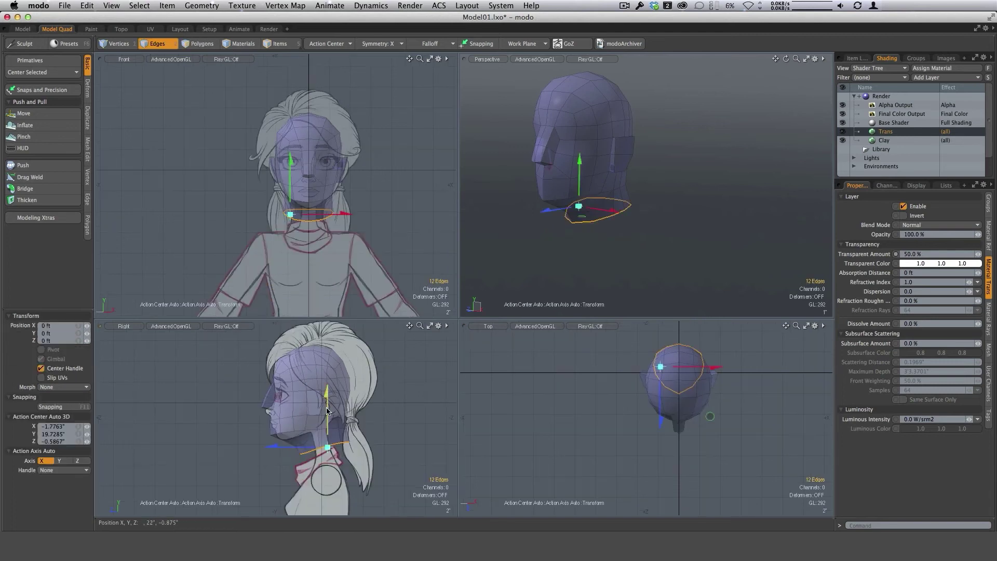
{"action": "left_click_drag", "start_coordinate": [327, 452], "coordinate": [328, 471]}
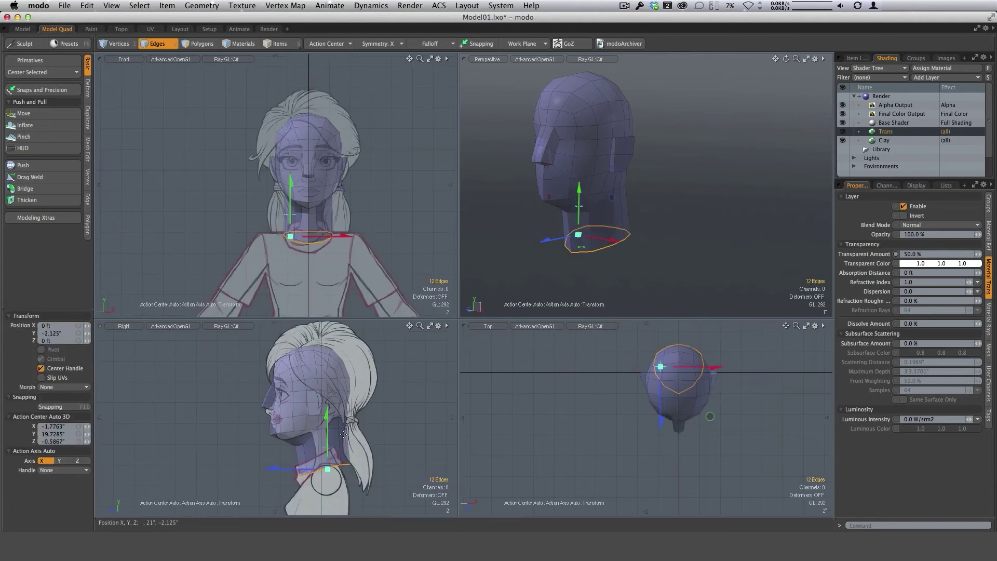
{"action": "key", "text": "e"}
{"action": "key", "text": "r"}
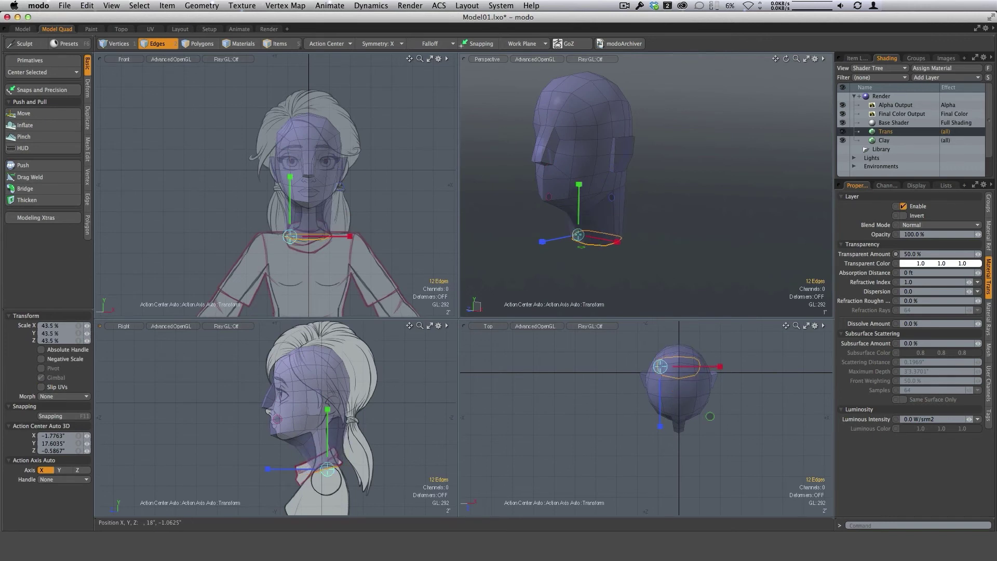
{"action": "key", "text": "space"}
{"action": "left_click", "coordinate": [395, 418]}
{"action": "scroll", "coordinate": [332, 180], "scroll_direction": "up", "scroll_amount": 4}
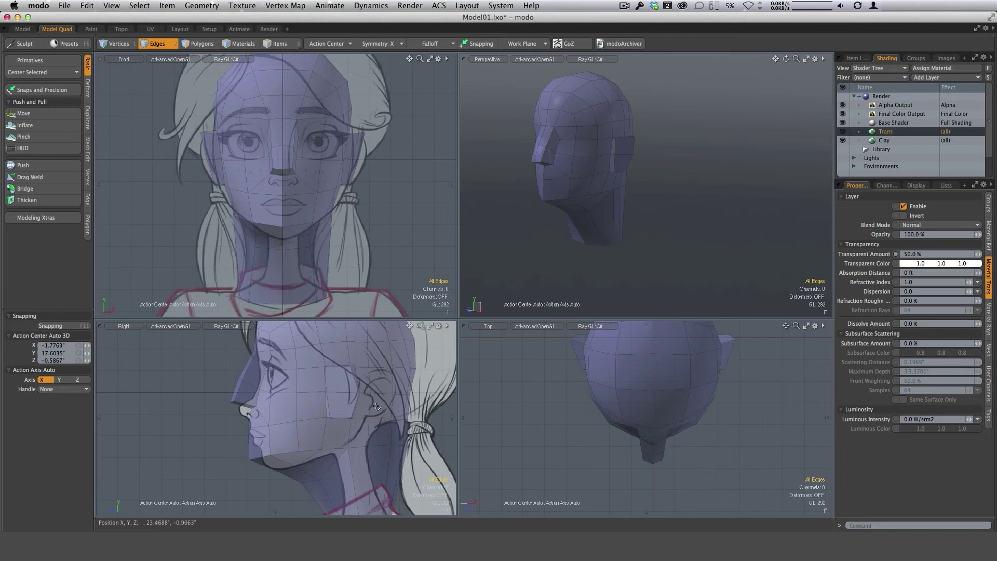
Sculpt the nose, brow and forehead profile to the side drawing with the Move brush at a size of about 62
{"action": "left_click", "coordinate": [26, 114]}
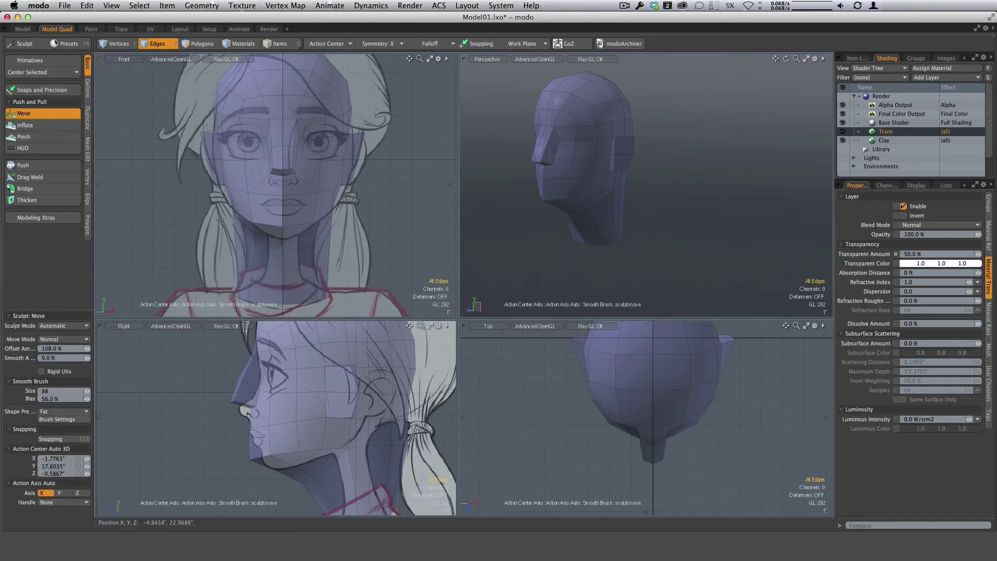
{"action": "left_click_drag", "start_coordinate": [459, 317], "coordinate": [472, 265]}
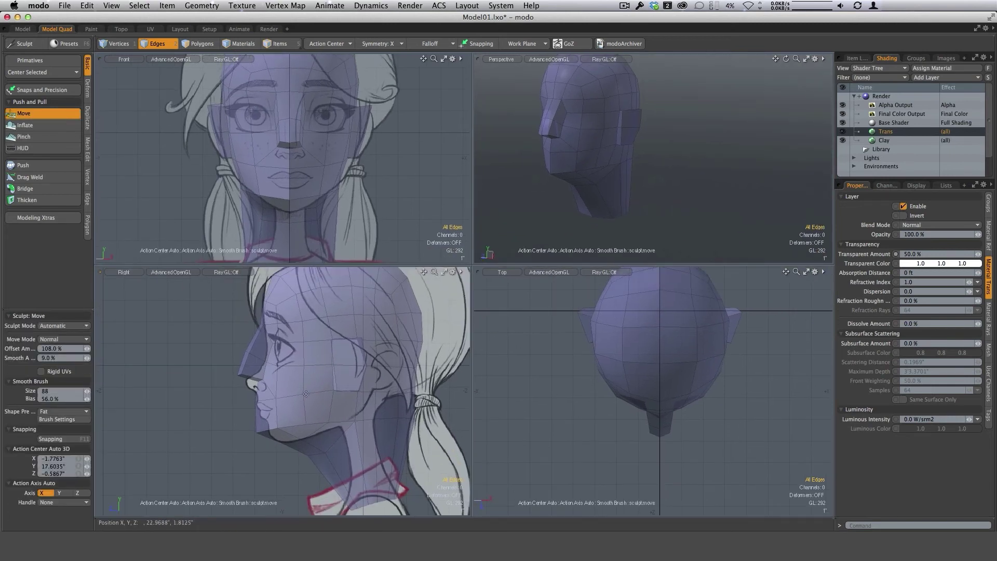
{"action": "right_click_drag", "start_coordinate": [264, 389], "coordinate": [266, 390]}
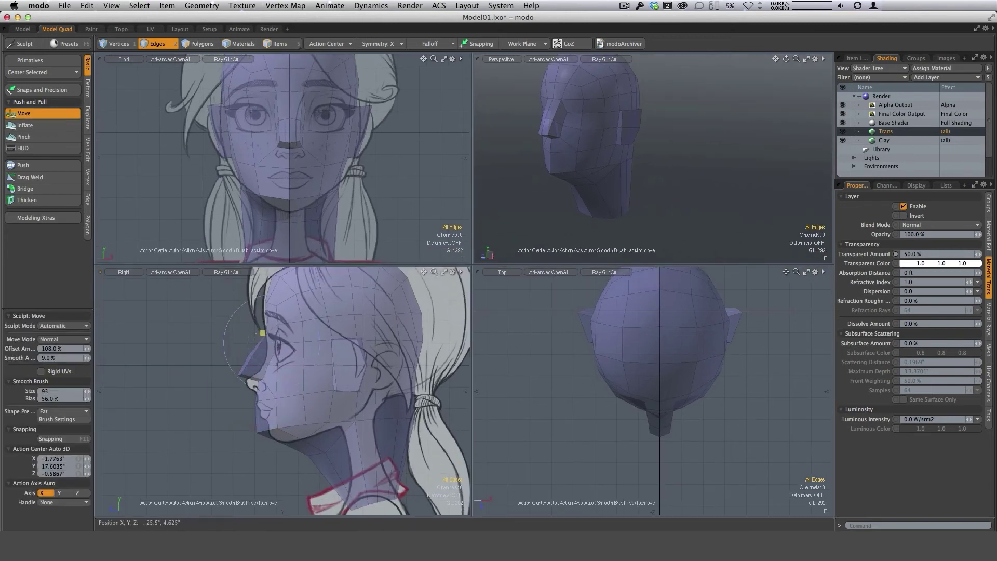
{"action": "mouse_move", "coordinate": [263, 333]}
{"action": "left_mouse_down"}
{"action": "mouse_move", "coordinate": [277, 351]}
{"action": "mouse_move", "coordinate": [251, 356]}
{"action": "mouse_move", "coordinate": [261, 368]}
{"action": "left_mouse_up"}
{"action": "key", "text": "super+z"}
{"action": "scroll", "coordinate": [262, 377], "scroll_direction": "up", "scroll_amount": 4}
{"action": "right_click_drag", "start_coordinate": [263, 382], "coordinate": [262, 386]}
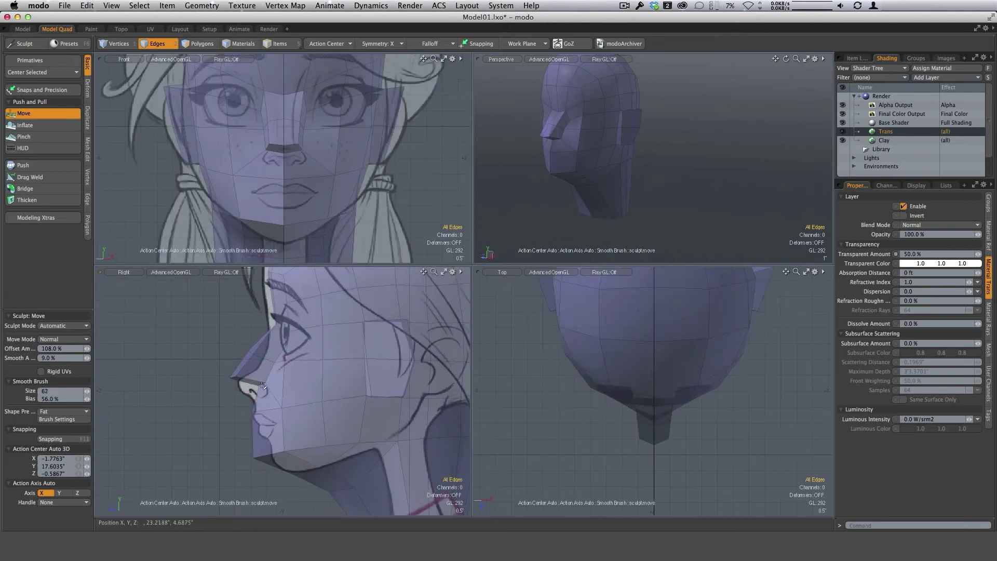
{"action": "left_click_drag", "start_coordinate": [260, 388], "coordinate": [249, 399]}
{"action": "left_click_drag", "start_coordinate": [254, 362], "coordinate": [262, 368]}
{"action": "left_click_drag", "start_coordinate": [277, 322], "coordinate": [272, 325]}
{"action": "left_click_drag", "start_coordinate": [285, 307], "coordinate": [289, 308]}
Refine the nose tip with a brush size of about 42, and shape the nostrils to the front drawing at about 57
{"action": "right_click_drag", "start_coordinate": [270, 444], "coordinate": [253, 414]}
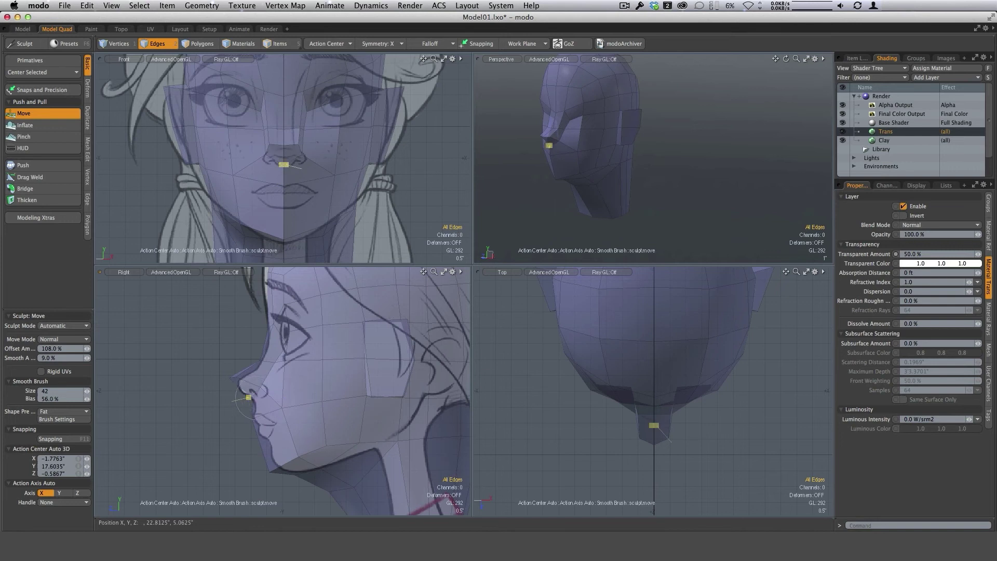
{"action": "left_click_drag", "start_coordinate": [234, 379], "coordinate": [243, 384]}
{"action": "right_click_drag", "start_coordinate": [299, 115], "coordinate": [315, 125]}
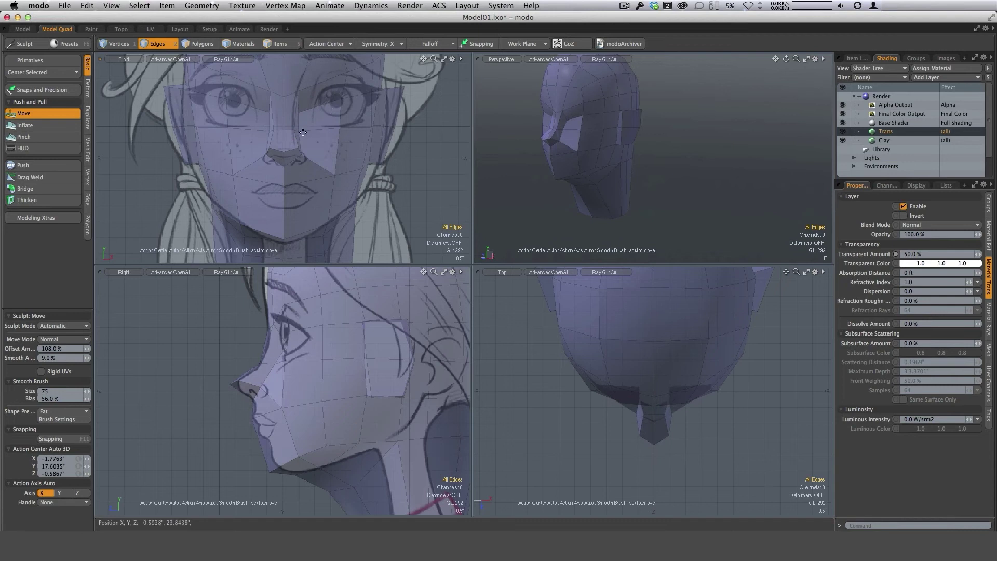
{"action": "left_click_drag", "start_coordinate": [302, 159], "coordinate": [332, 159], "text": "ctrl+alt"}
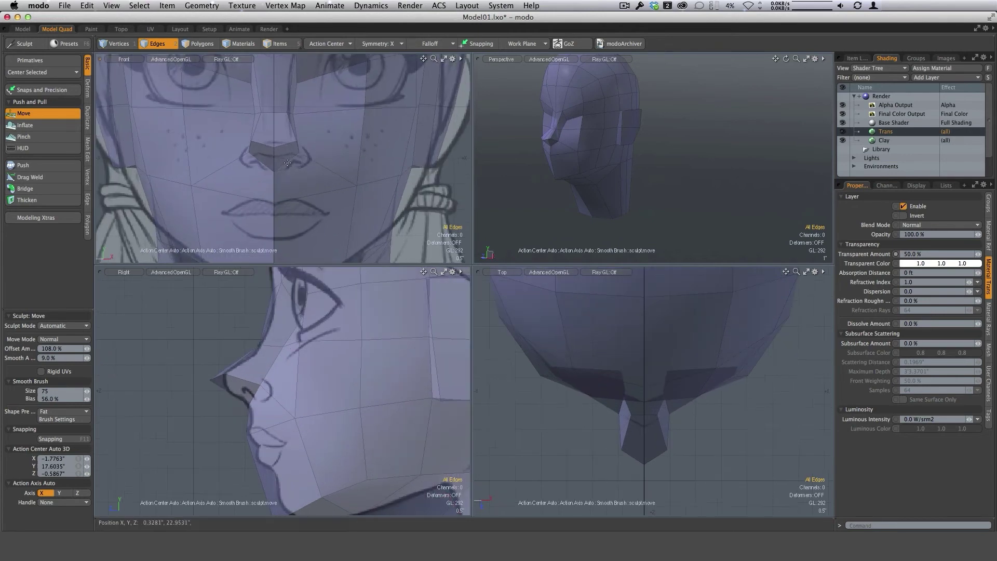
{"action": "right_click_drag", "start_coordinate": [283, 165], "coordinate": [274, 169]}
{"action": "left_click_drag", "start_coordinate": [299, 153], "coordinate": [312, 178]}
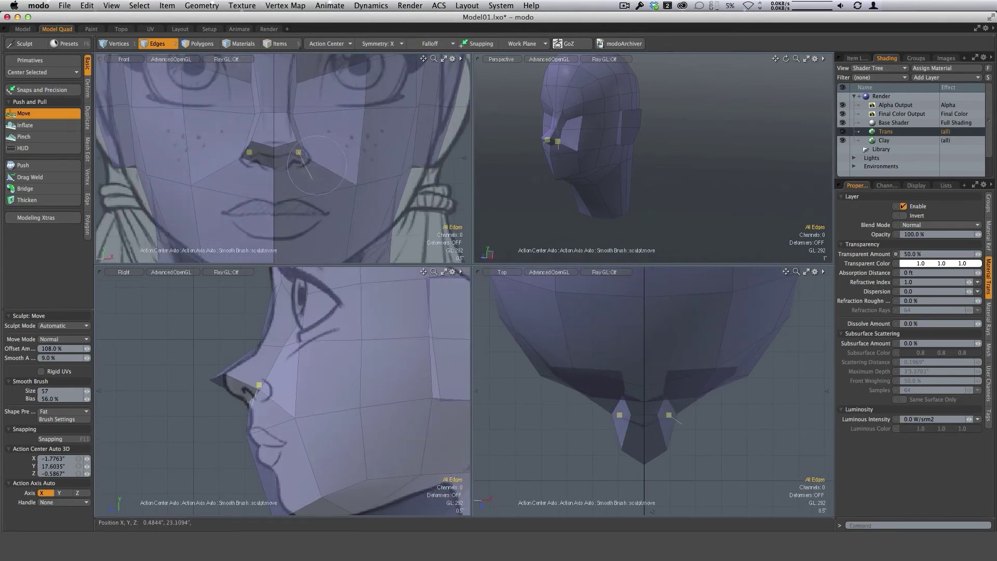
{"action": "mouse_move", "coordinate": [296, 140]}
{"action": "left_mouse_down"}
{"action": "mouse_move", "coordinate": [275, 155]}
{"action": "mouse_move", "coordinate": [313, 160]}
{"action": "left_mouse_up"}
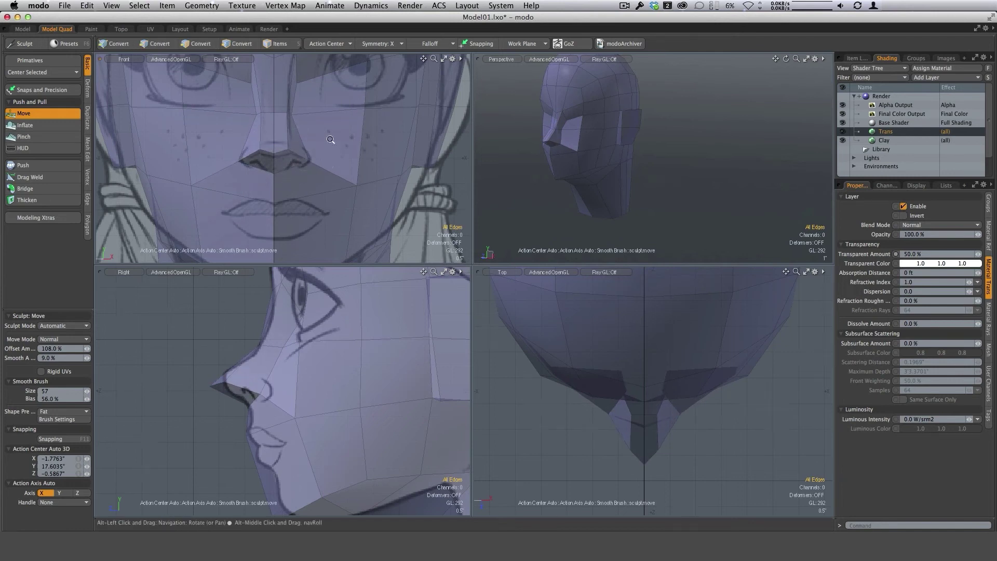
Fit the eye area and jaw sides to the front drawing with Move brush sizes of about 82 and 105
{"action": "scroll", "coordinate": [311, 153], "scroll_direction": "down", "scroll_amount": 5}
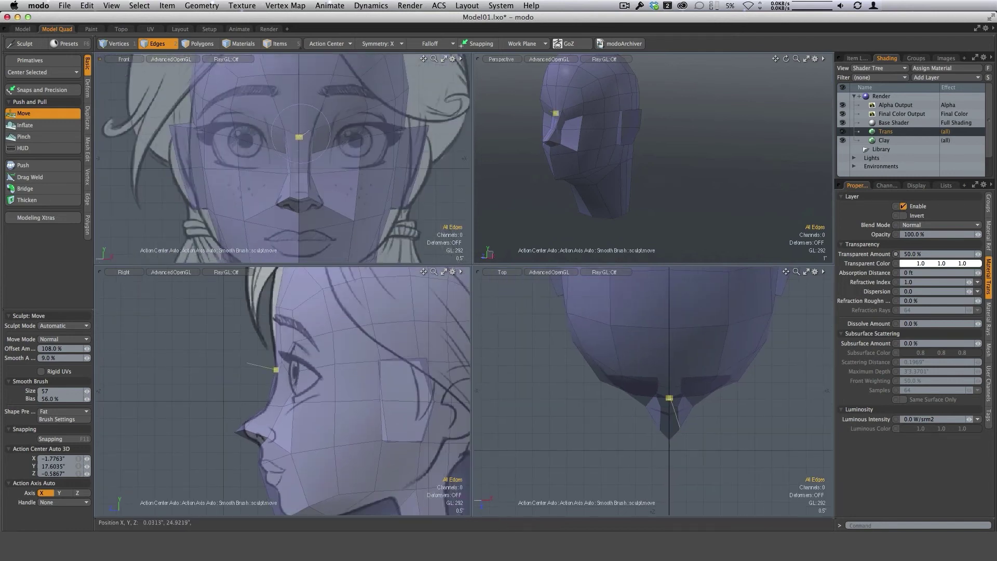
{"action": "right_click_drag", "start_coordinate": [370, 142], "coordinate": [382, 142]}
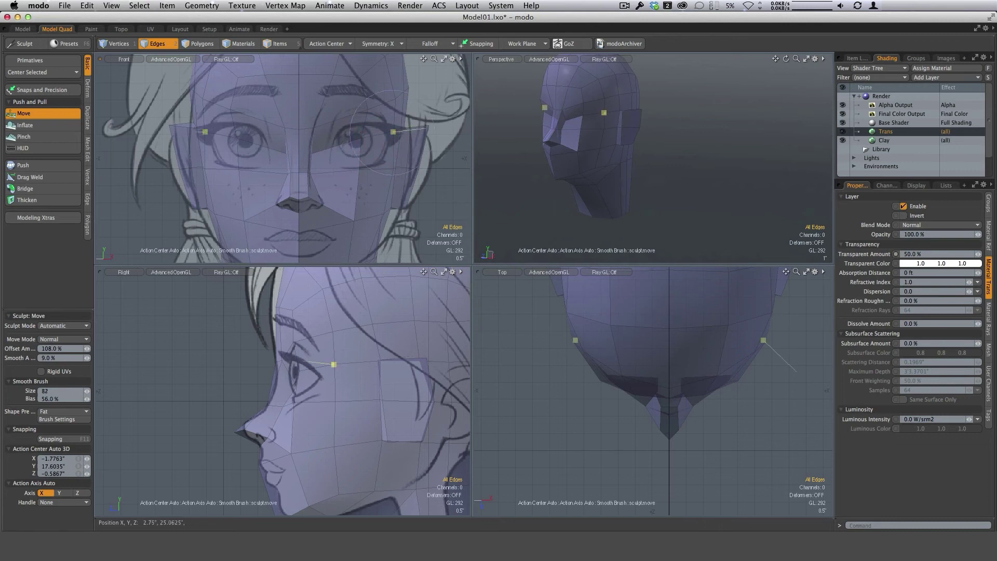
{"action": "mouse_move", "coordinate": [360, 140]}
{"action": "left_mouse_down"}
{"action": "mouse_move", "coordinate": [362, 153]}
{"action": "mouse_move", "coordinate": [364, 128]}
{"action": "left_mouse_up"}
{"action": "right_click_drag", "start_coordinate": [361, 201], "coordinate": [373, 201]}
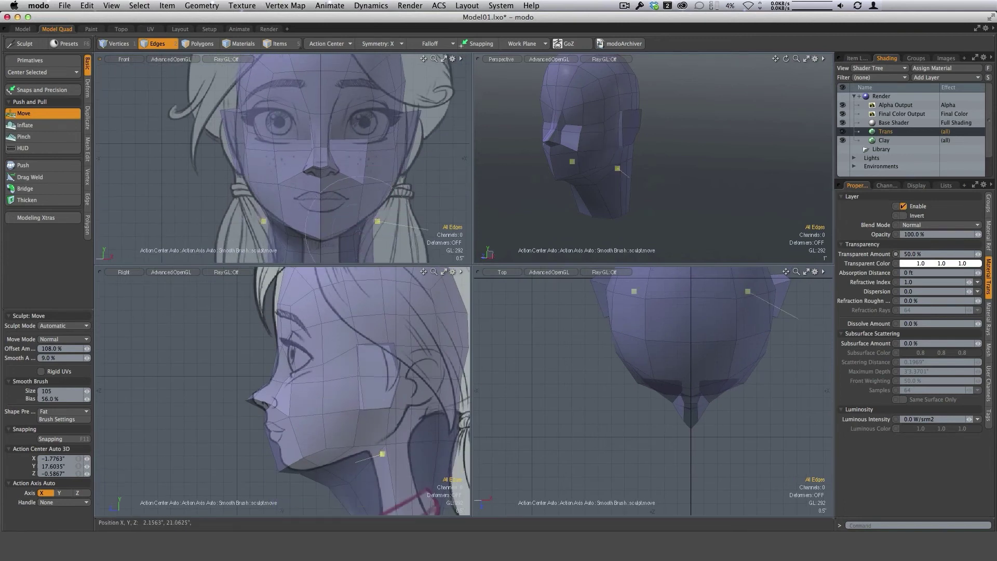
Narrow the neck to the front drawing on both sides, using the Move brush at size 150
{"action": "scroll", "coordinate": [377, 228], "scroll_direction": "down", "scroll_amount": 3}
{"action": "left_click_drag", "start_coordinate": [471, 263], "coordinate": [482, 335]}
{"action": "right_click_drag", "start_coordinate": [371, 281], "coordinate": [395, 281]}
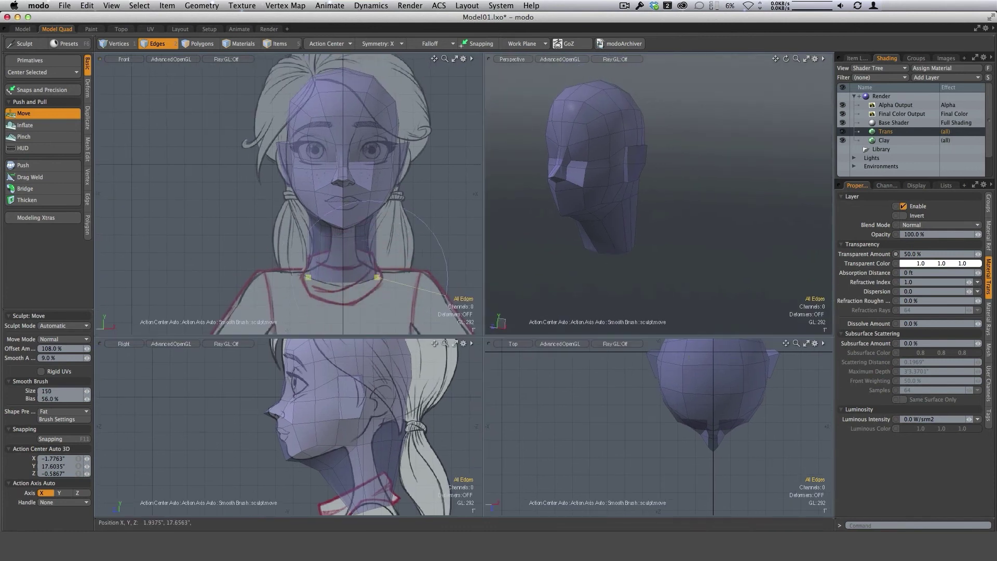
{"action": "left_click_drag", "start_coordinate": [371, 277], "coordinate": [363, 276]}
{"action": "left_click_drag", "start_coordinate": [375, 225], "coordinate": [341, 225]}
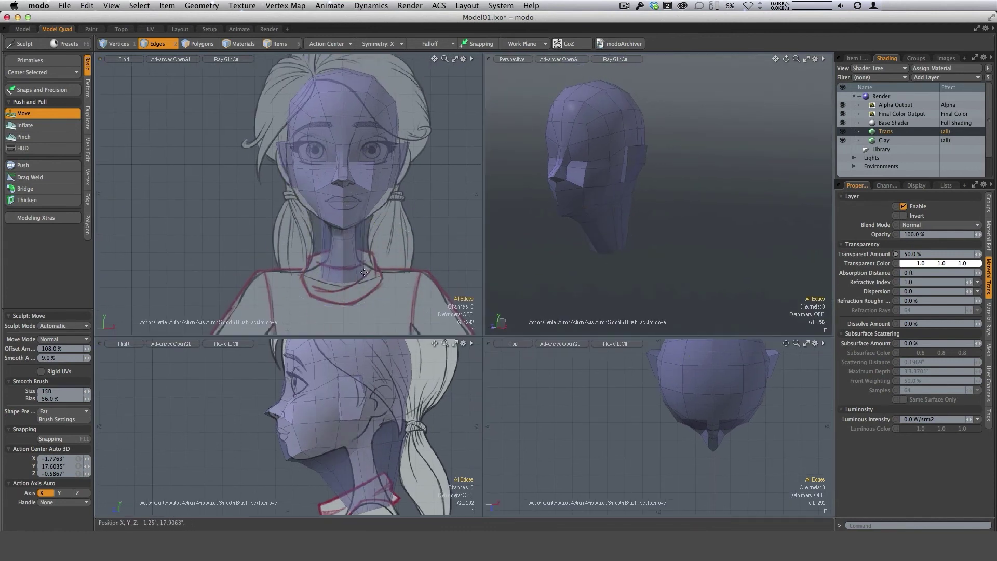
{"action": "left_click_drag", "start_coordinate": [366, 271], "coordinate": [357, 271]}
{"action": "left_click_drag", "start_coordinate": [366, 226], "coordinate": [337, 236]}
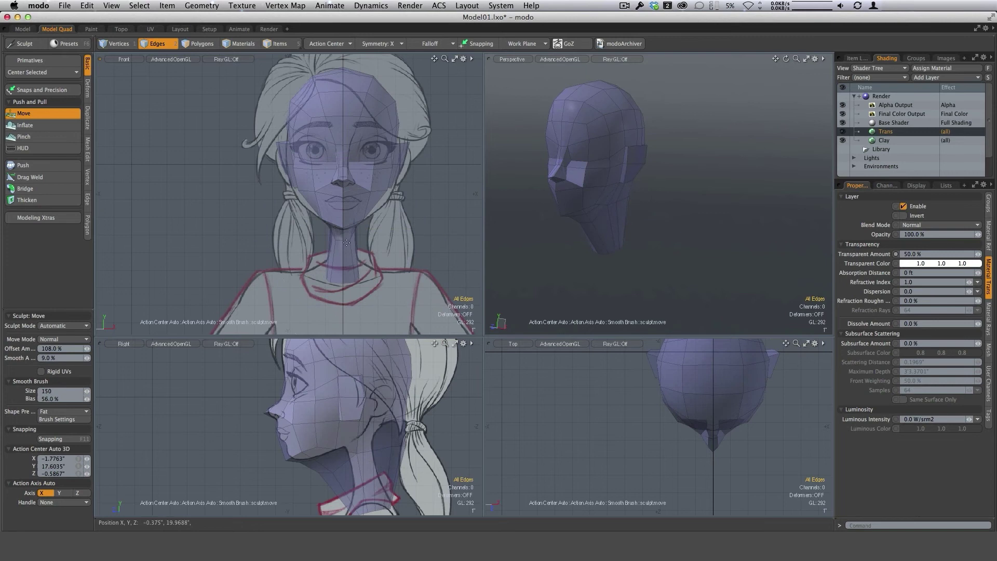
Shape the throat and neck to the side drawing with the Move brush at a size of about 88
{"action": "left_click_drag", "start_coordinate": [483, 337], "coordinate": [479, 249]}
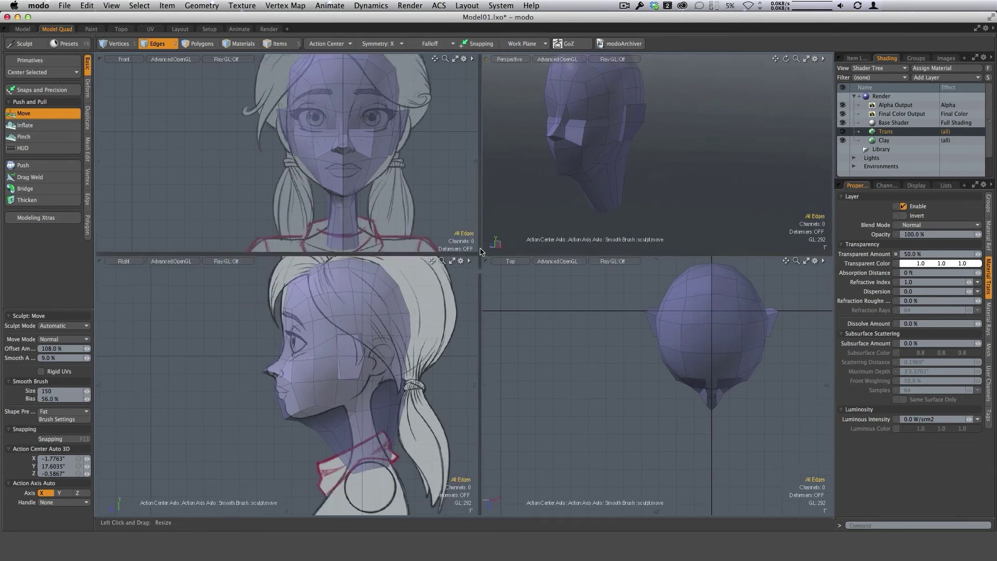
{"action": "left_click_drag", "start_coordinate": [331, 411], "coordinate": [321, 425]}
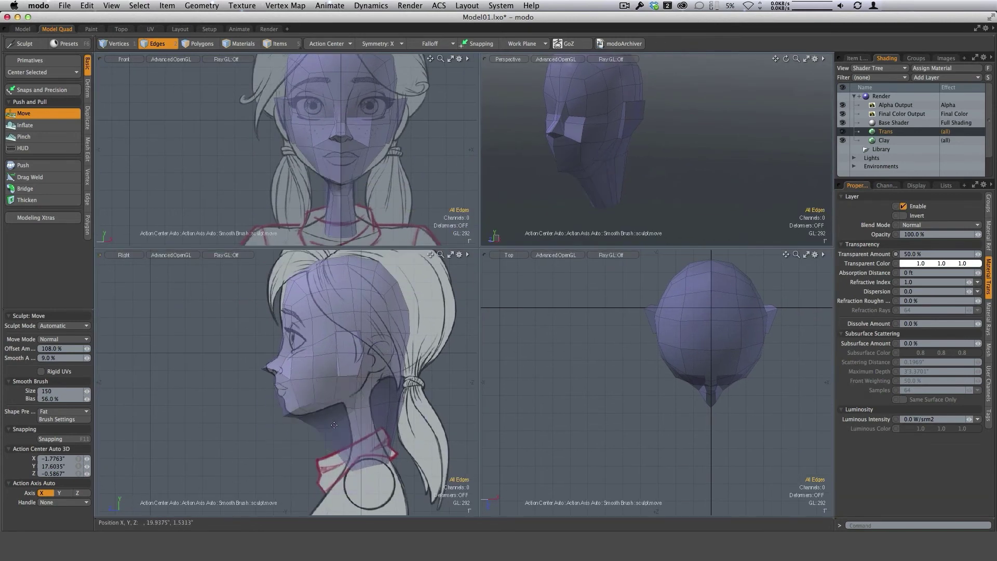
{"action": "right_click_drag", "start_coordinate": [331, 429], "coordinate": [298, 429]}
{"action": "mouse_move", "coordinate": [331, 428]}
{"action": "left_mouse_down"}
{"action": "mouse_move", "coordinate": [351, 405]}
{"action": "mouse_move", "coordinate": [391, 406]}
{"action": "mouse_move", "coordinate": [338, 414]}
{"action": "mouse_move", "coordinate": [347, 405]}
{"action": "left_mouse_up"}
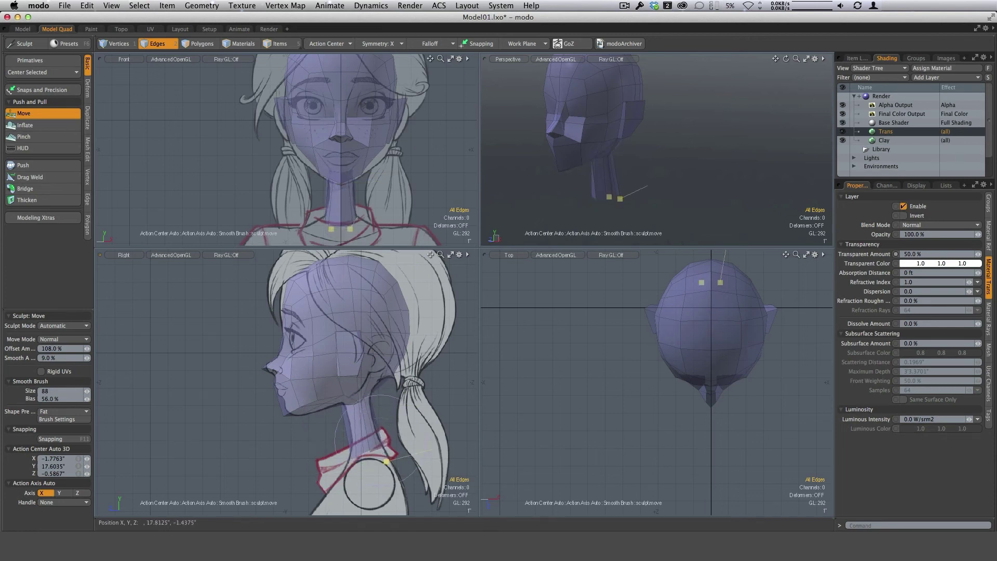
Extend the back of the skull and raise the crown and forehead in the side view with a brush size of about 168
{"action": "right_click_drag", "start_coordinate": [406, 343], "coordinate": [448, 343]}
{"action": "left_click_drag", "start_coordinate": [408, 317], "coordinate": [427, 316]}
{"action": "mouse_move", "coordinate": [399, 274]}
{"action": "left_mouse_down", "text": "alt"}
{"action": "mouse_move", "coordinate": [378, 319]}
{"action": "mouse_move", "coordinate": [388, 303]}
{"action": "left_mouse_up", "text": "alt"}
{"action": "left_click_drag", "start_coordinate": [308, 304], "coordinate": [304, 284]}
{"action": "left_click_drag", "start_coordinate": [264, 332], "coordinate": [260, 328]}
{"action": "left_click_drag", "start_coordinate": [373, 301], "coordinate": [373, 296]}
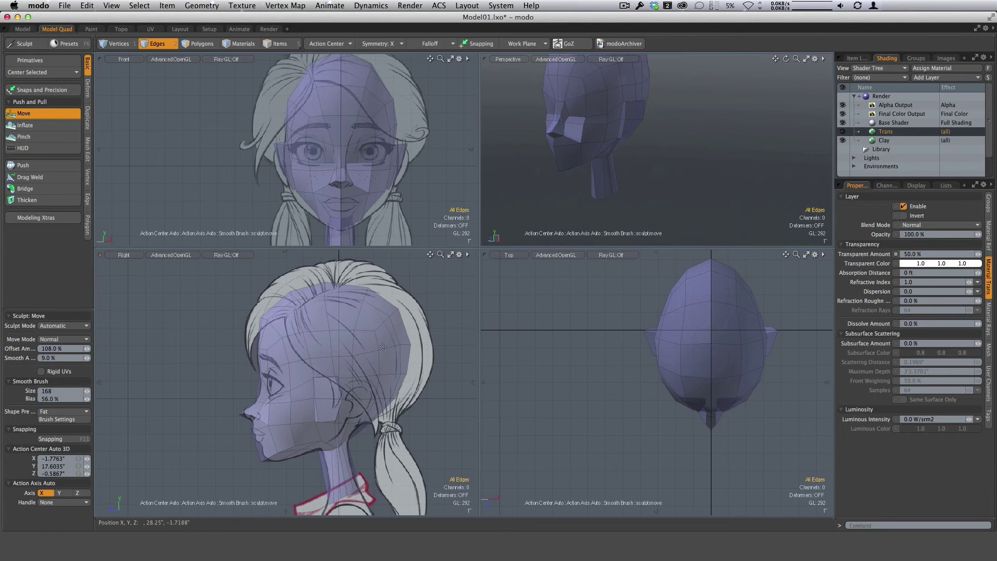
Widen and round the sides of the skull in the top view with a Move brush size of about 165
{"action": "left_click_drag", "start_coordinate": [650, 367], "coordinate": [556, 386], "text": "alt"}
{"action": "mouse_move", "coordinate": [656, 349]}
{"action": "right_mouse_down"}
{"action": "mouse_move", "coordinate": [665, 349]}
{"action": "mouse_move", "coordinate": [656, 349]}
{"action": "right_mouse_up"}
{"action": "mouse_move", "coordinate": [659, 338]}
{"action": "left_mouse_down"}
{"action": "mouse_move", "coordinate": [677, 330]}
{"action": "mouse_move", "coordinate": [675, 312]}
{"action": "left_mouse_up"}
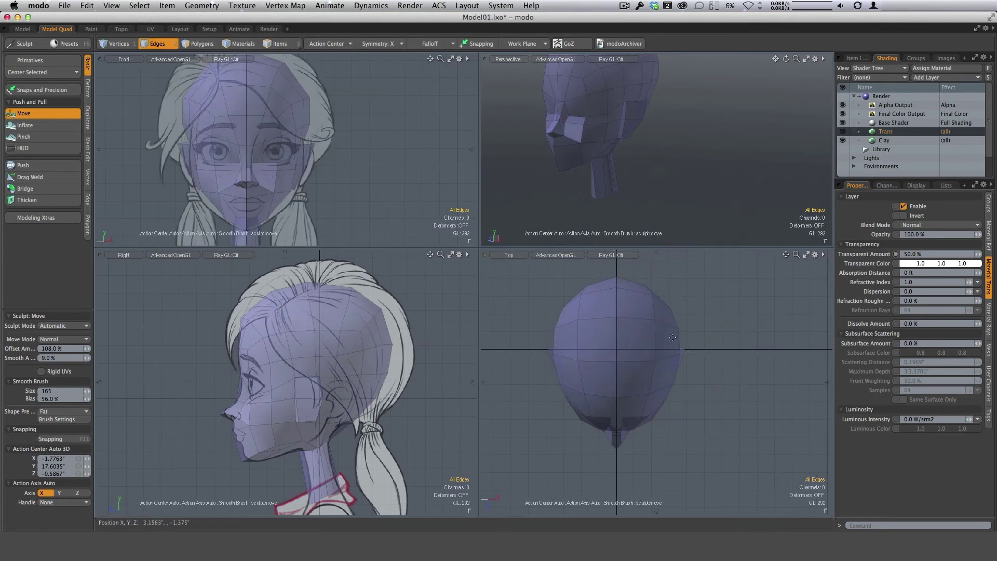
{"action": "left_click_drag", "start_coordinate": [665, 380], "coordinate": [678, 376]}
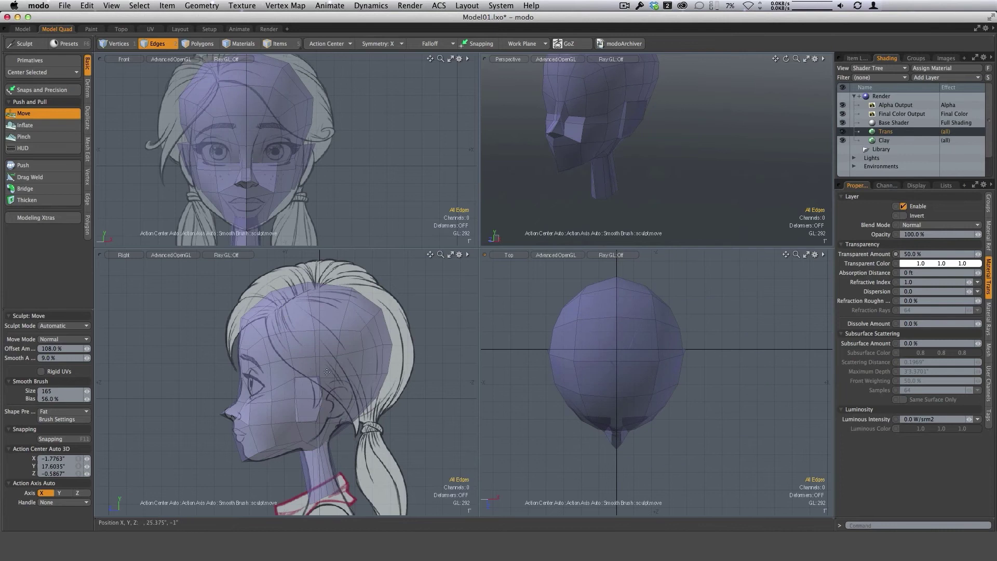
Adjust the jaw, cheeks and sides of the forehead in the front view with a Move brush size of about 104
{"action": "right_click_drag", "start_coordinate": [243, 389], "coordinate": [231, 377]}
{"action": "mouse_move", "coordinate": [284, 198]}
{"action": "left_mouse_down"}
{"action": "mouse_move", "coordinate": [297, 218]}
{"action": "mouse_move", "coordinate": [294, 205]}
{"action": "left_mouse_up"}
{"action": "mouse_move", "coordinate": [304, 161]}
{"action": "left_mouse_down"}
{"action": "mouse_move", "coordinate": [358, 171]}
{"action": "mouse_move", "coordinate": [323, 168]}
{"action": "left_mouse_up"}
{"action": "left_click_drag", "start_coordinate": [311, 100], "coordinate": [309, 102]}
Refine the facial contour around the eyes and temples in the side view with a Move brush size of about 54
{"action": "left_click_drag", "start_coordinate": [341, 146], "coordinate": [273, 208], "text": "ctrl+alt"}
{"action": "scroll", "coordinate": [272, 208], "scroll_direction": "up", "scroll_amount": 3}
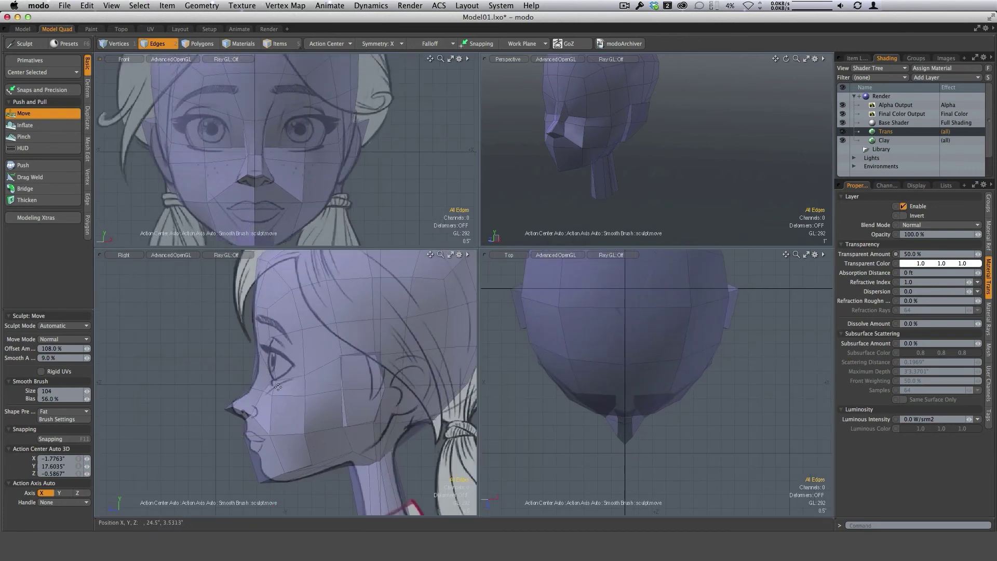
{"action": "right_click_drag", "start_coordinate": [257, 440], "coordinate": [232, 440]}
{"action": "mouse_move", "coordinate": [239, 410]}
{"action": "left_mouse_down", "text": "ctrl+alt"}
{"action": "mouse_move", "coordinate": [262, 411]}
{"action": "mouse_move", "coordinate": [216, 403]}
{"action": "left_mouse_up", "text": "ctrl+alt"}
{"action": "left_click_drag", "start_coordinate": [261, 333], "coordinate": [266, 344]}
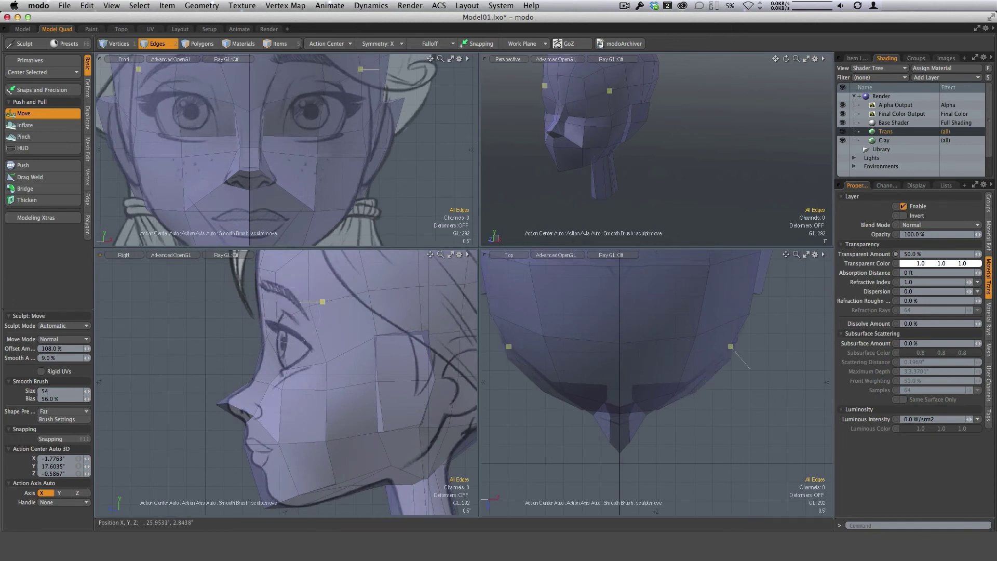
{"action": "scroll", "coordinate": [334, 358], "scroll_direction": "down", "scroll_amount": 2}
{"action": "left_click_drag", "start_coordinate": [368, 338], "coordinate": [369, 342]}
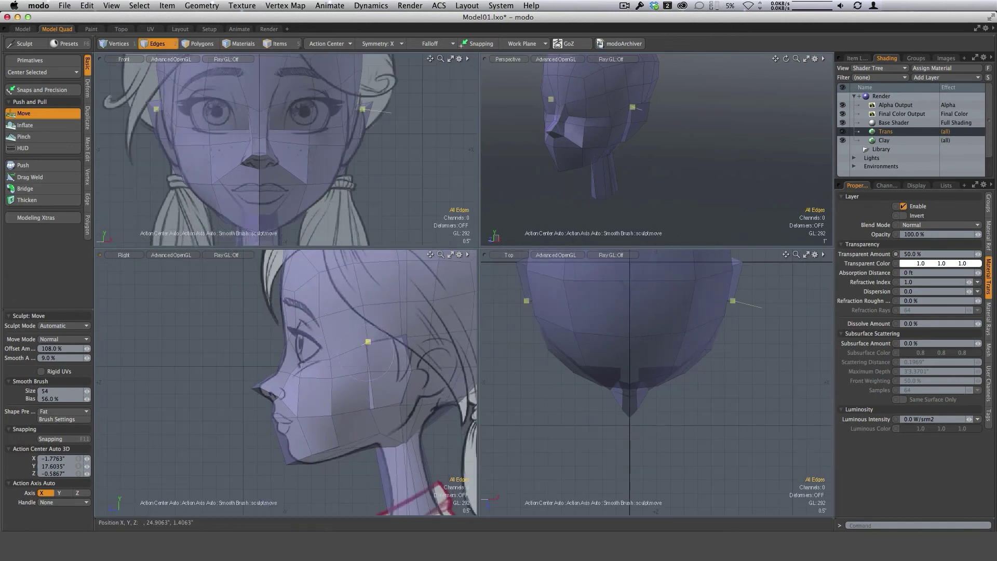
Move the ear polygons back onto the drawn ear in the side view, using a Move brush size of about 156
{"action": "right_click_drag", "start_coordinate": [416, 357], "coordinate": [447, 357]}
{"action": "left_click_drag", "start_coordinate": [424, 373], "coordinate": [348, 371], "text": "alt"}
{"action": "scroll", "coordinate": [348, 372], "scroll_direction": "up", "scroll_amount": 2}
{"action": "right_click_drag", "start_coordinate": [327, 334], "coordinate": [339, 334]}
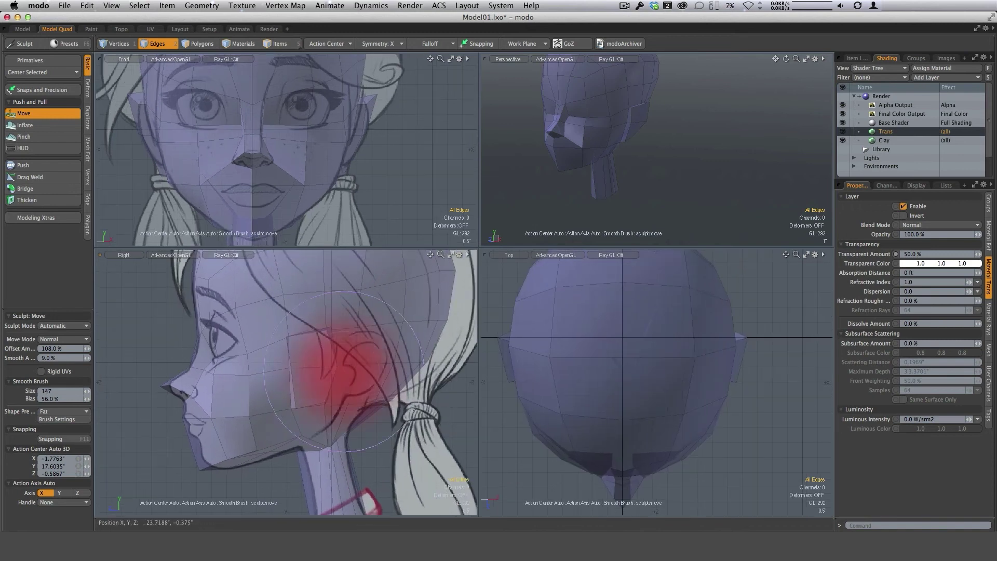
{"action": "left_click_drag", "start_coordinate": [377, 332], "coordinate": [380, 330]}
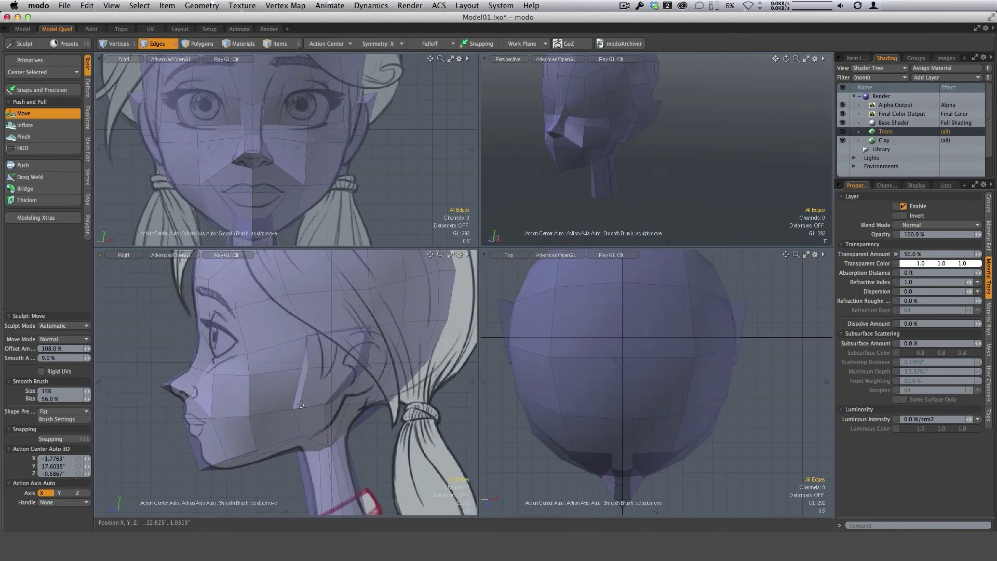
{"action": "left_click_drag", "start_coordinate": [301, 408], "coordinate": [318, 406]}
{"action": "left_click_drag", "start_coordinate": [356, 375], "coordinate": [377, 371]}
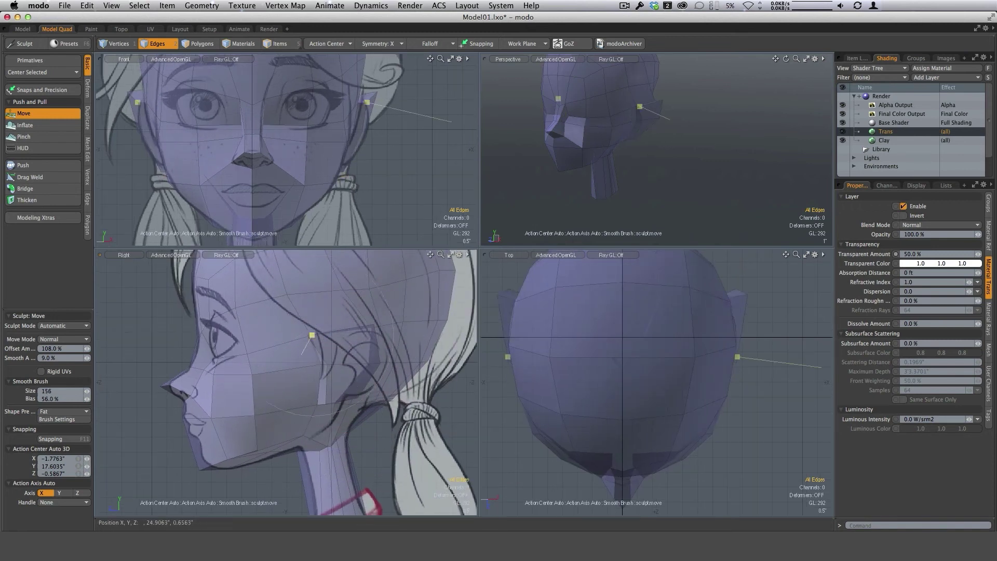
{"action": "right_click_drag", "start_coordinate": [338, 402], "coordinate": [318, 402]}
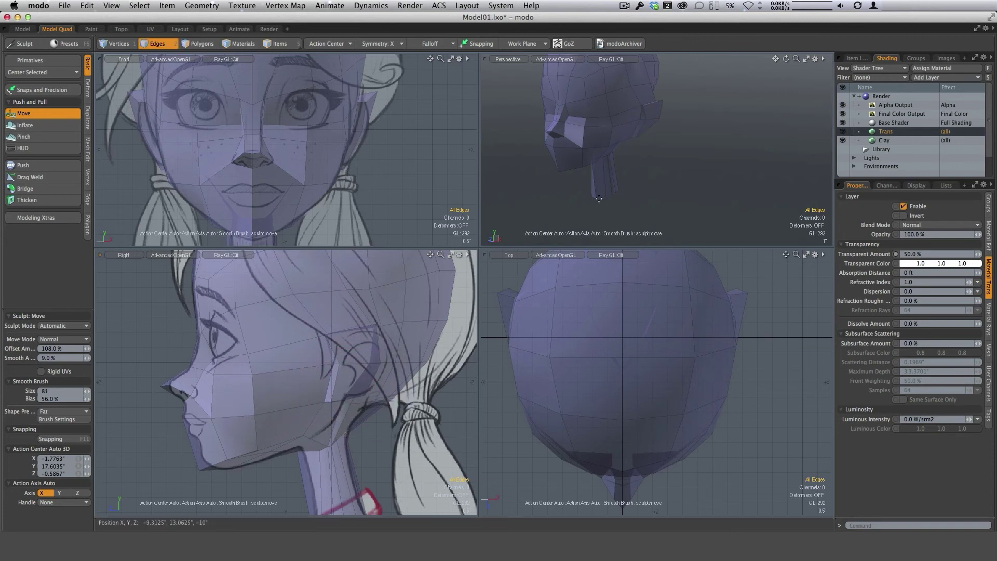
Enlarge the perspective view and reshape the ear polygons there and in the front view with a Move brush size of 81
{"action": "left_click_drag", "start_coordinate": [478, 248], "coordinate": [412, 328]}
{"action": "left_click_drag", "start_coordinate": [584, 244], "coordinate": [626, 104], "text": "alt"}
{"action": "left_click_drag", "start_coordinate": [626, 104], "coordinate": [644, 11], "text": "alt"}
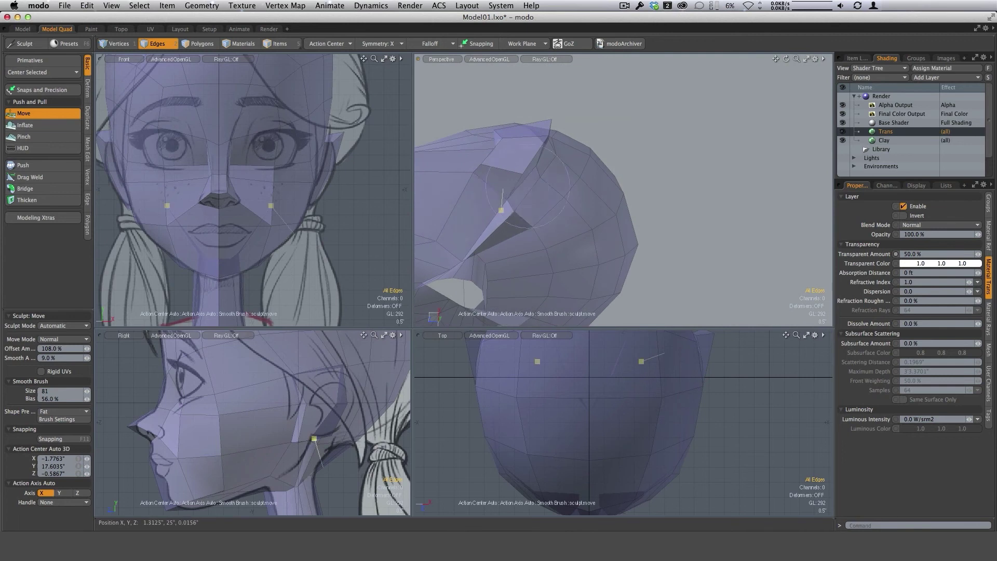
{"action": "left_click_drag", "start_coordinate": [537, 175], "coordinate": [550, 161], "text": "alt"}
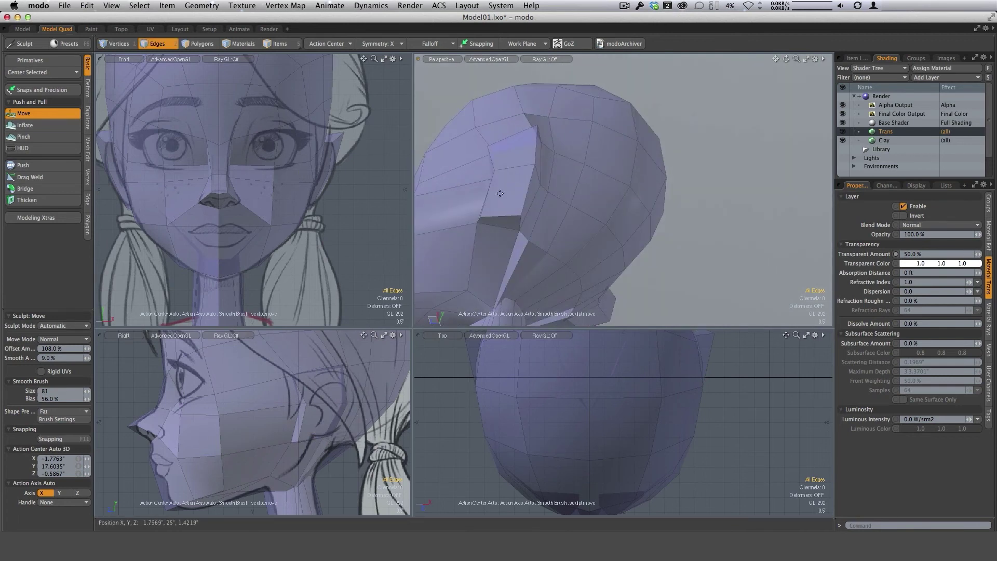
{"action": "mouse_move", "coordinate": [500, 193]}
{"action": "left_mouse_down", "text": "alt"}
{"action": "mouse_move", "coordinate": [541, 189]}
{"action": "mouse_move", "coordinate": [549, 205]}
{"action": "mouse_move", "coordinate": [536, 178]}
{"action": "left_mouse_up", "text": "alt"}
{"action": "mouse_move", "coordinate": [535, 143]}
{"action": "left_mouse_down"}
{"action": "mouse_move", "coordinate": [545, 149]}
{"action": "mouse_move", "coordinate": [508, 210]}
{"action": "left_mouse_up"}
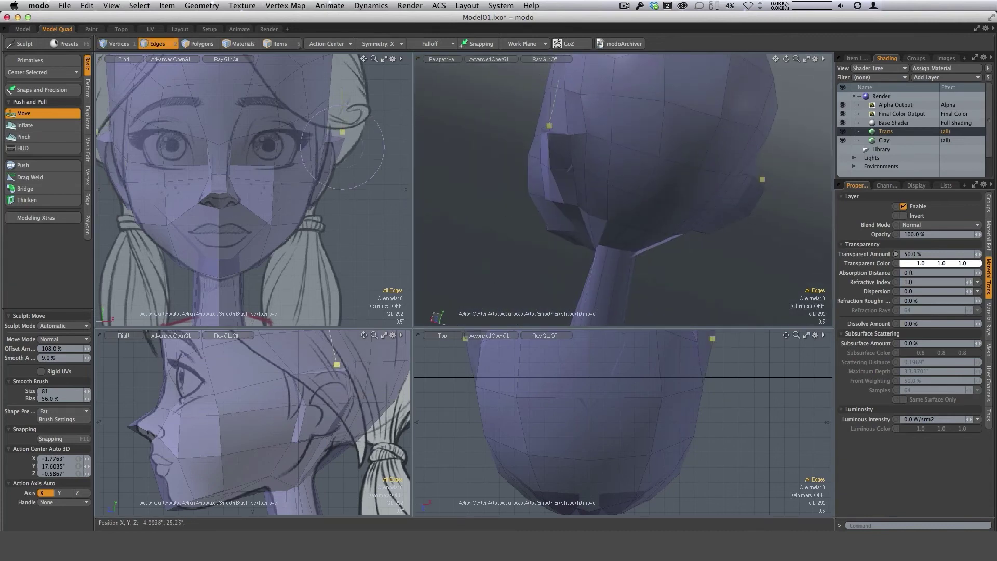
{"action": "left_click_drag", "start_coordinate": [339, 132], "coordinate": [338, 141]}
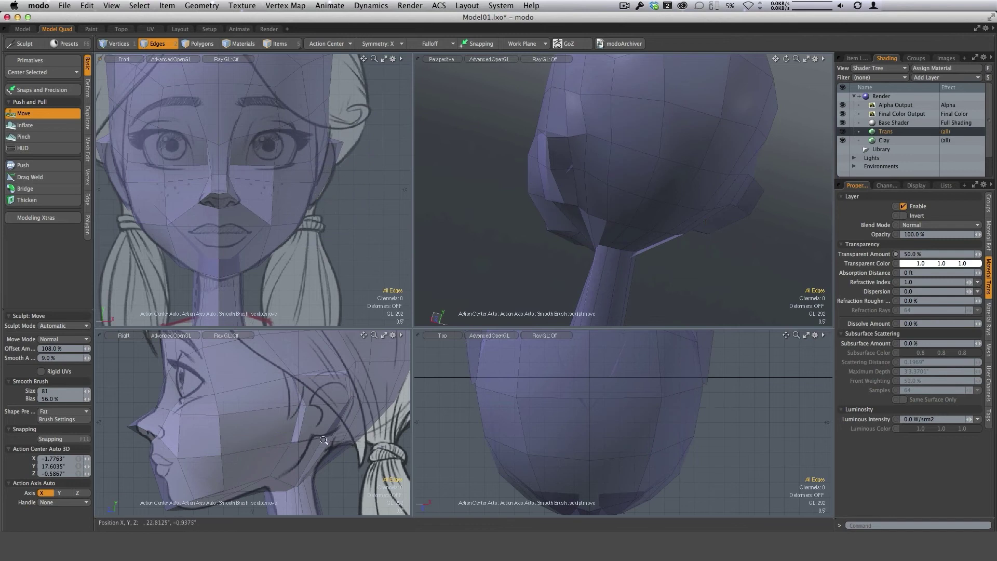
Refine the chin and underside of the jaw against the side drawing with a Move brush size of 81
{"action": "left_click_drag", "start_coordinate": [324, 440], "coordinate": [353, 431], "text": "ctrl+alt"}
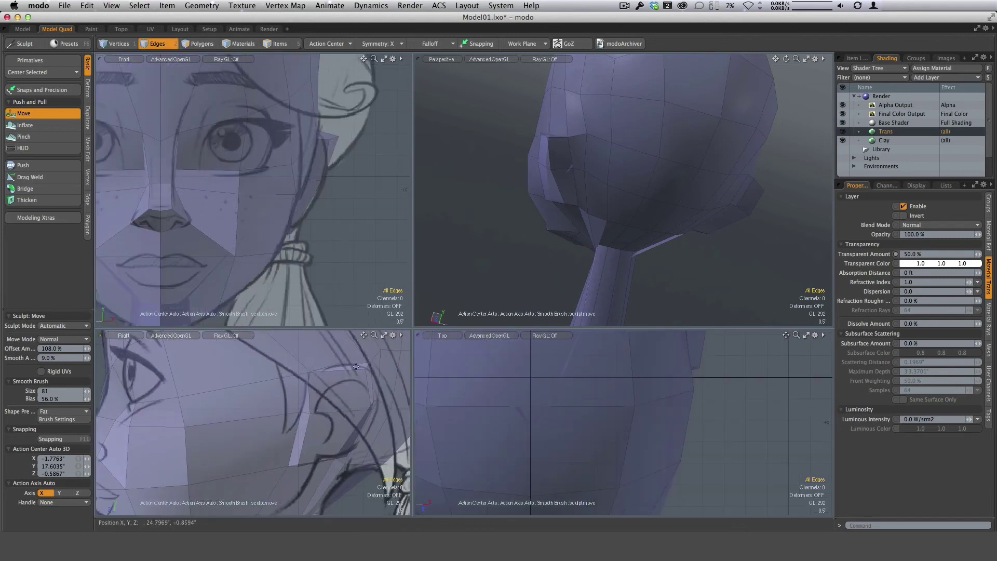
{"action": "mouse_move", "coordinate": [288, 460]}
{"action": "left_mouse_down", "text": "ctrl+alt"}
{"action": "mouse_move", "coordinate": [247, 426]}
{"action": "mouse_move", "coordinate": [209, 431]}
{"action": "left_mouse_up", "text": "ctrl+alt"}
{"action": "left_click_drag", "start_coordinate": [229, 487], "coordinate": [241, 482]}
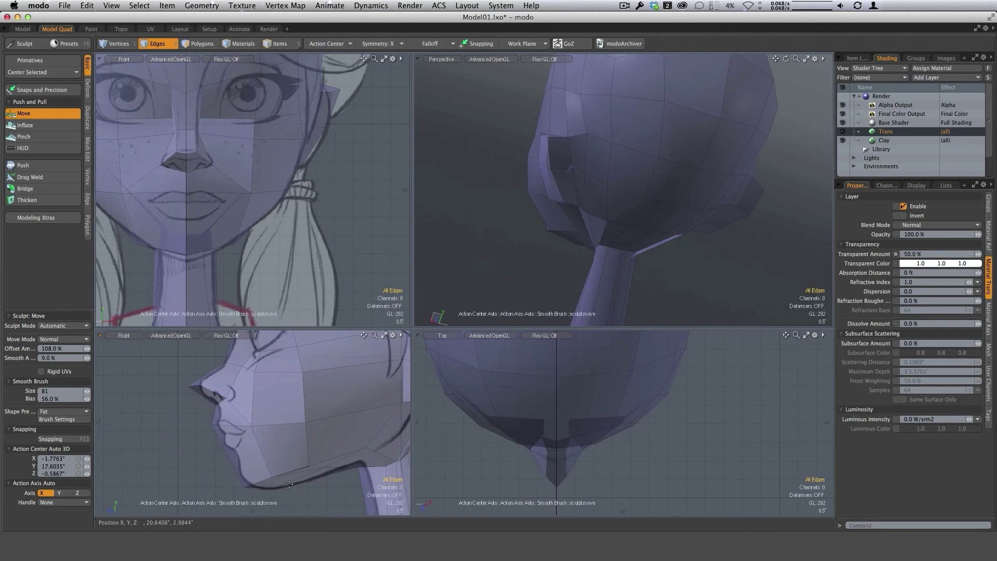
{"action": "left_click_drag", "start_coordinate": [364, 452], "coordinate": [332, 421], "text": "ctrl+alt"}
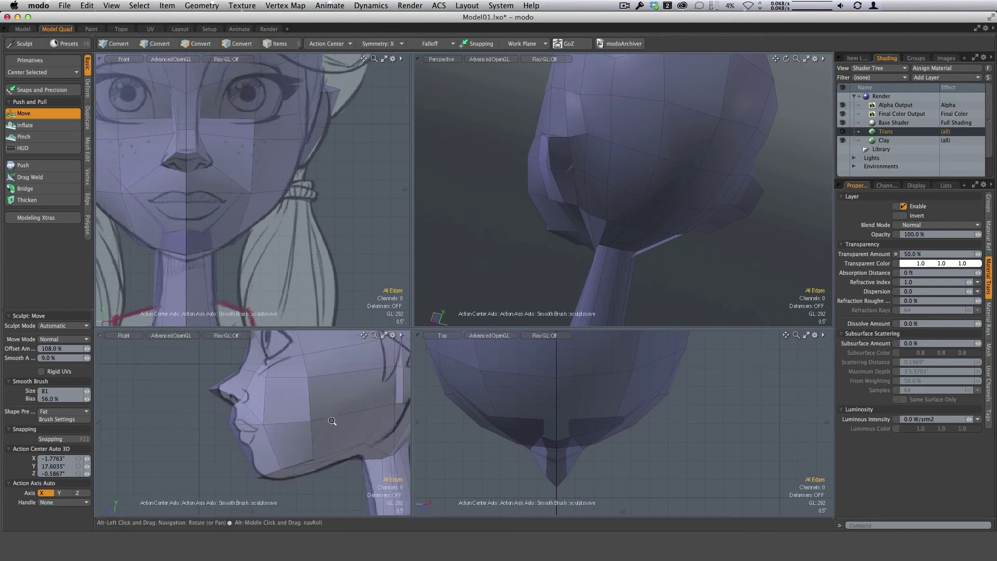
{"action": "left_click_drag", "start_coordinate": [244, 348], "coordinate": [264, 411], "text": "alt"}
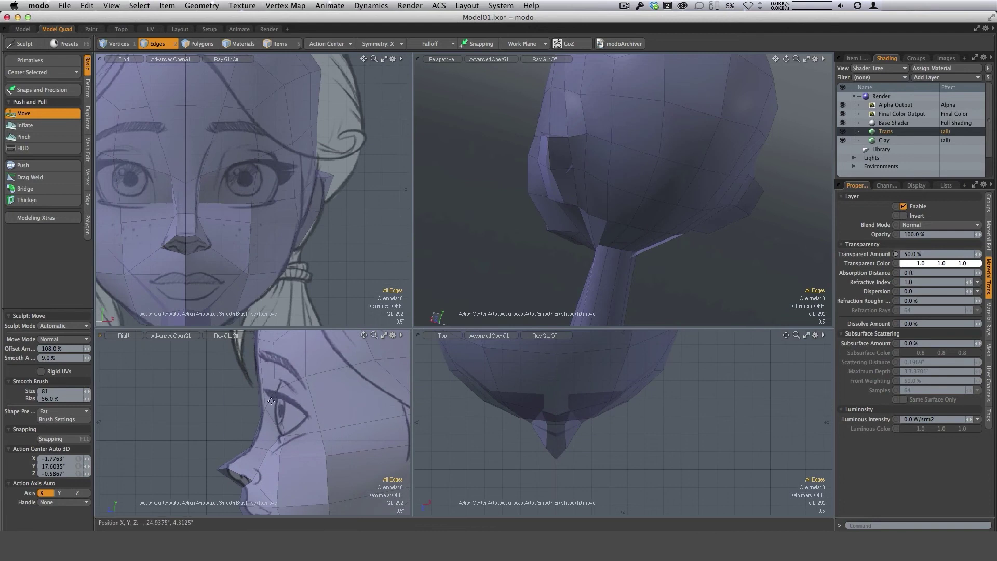
{"action": "left_click_drag", "start_coordinate": [241, 416], "coordinate": [207, 395], "text": "ctrl+alt"}
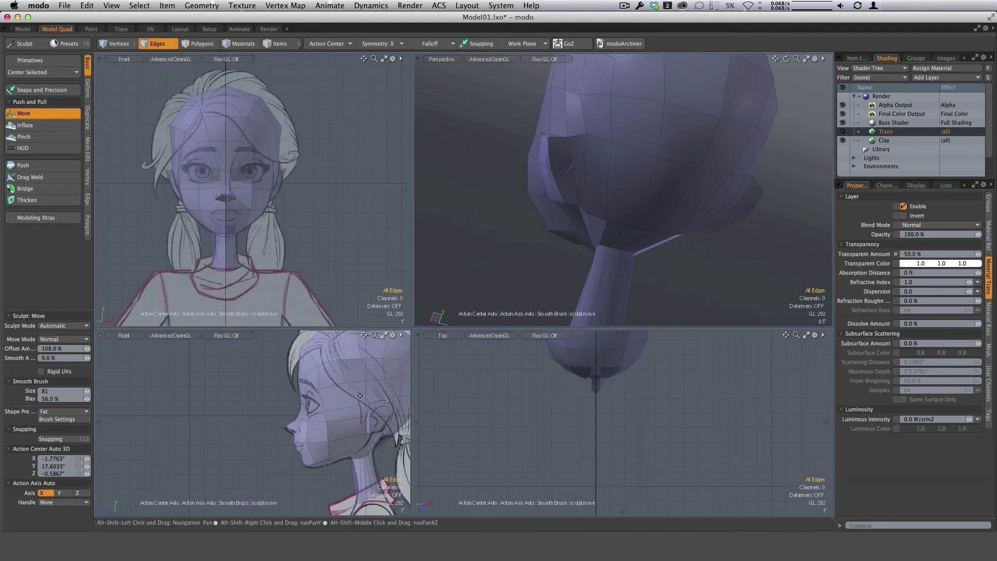
Round out the upper back of the skull in the side view with a Move brush size of 74
{"action": "left_click_drag", "start_coordinate": [291, 361], "coordinate": [240, 370], "text": "alt"}
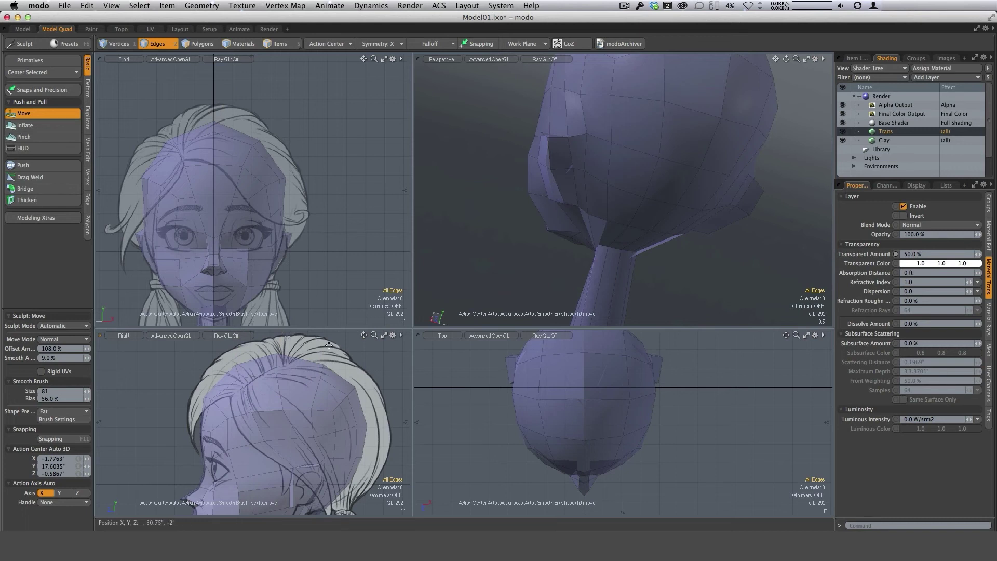
{"action": "right_click_drag", "start_coordinate": [332, 367], "coordinate": [325, 367]}
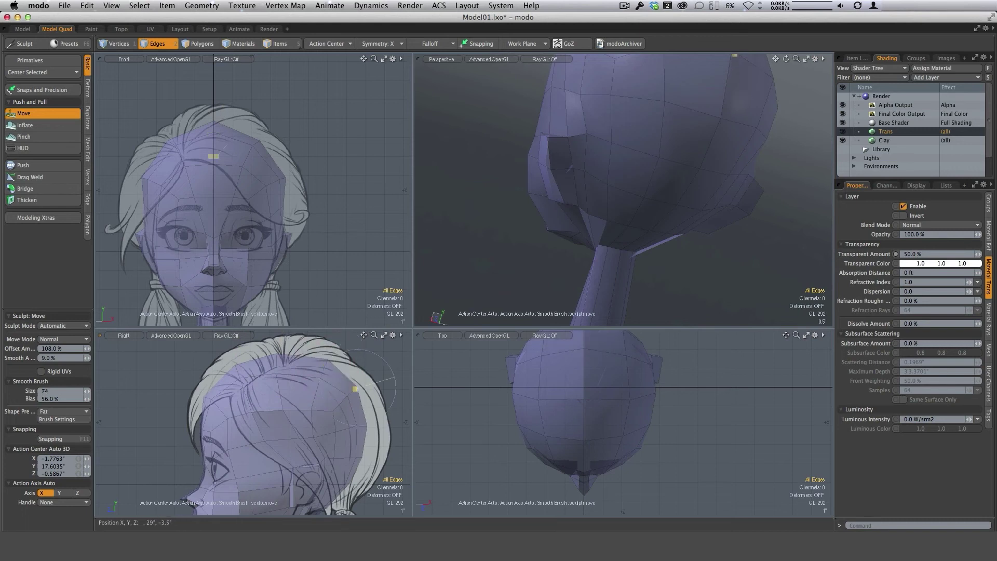
{"action": "scroll", "coordinate": [377, 427], "scroll_direction": "down", "scroll_amount": 3}
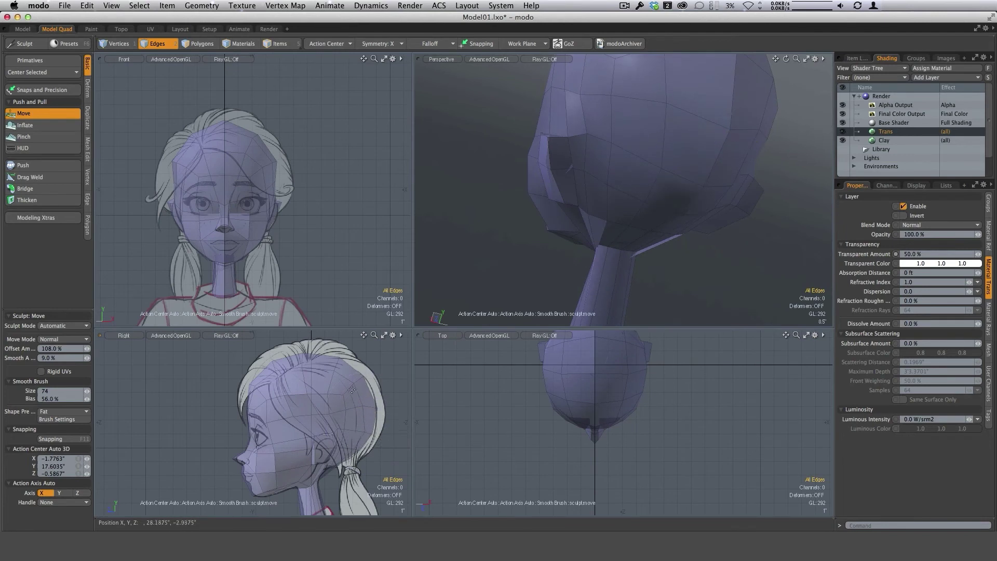
Adjust the sides of the head around the temples in the front view with a Move brush size of about 71
{"action": "scroll", "coordinate": [352, 389], "scroll_direction": "up", "scroll_amount": 2}
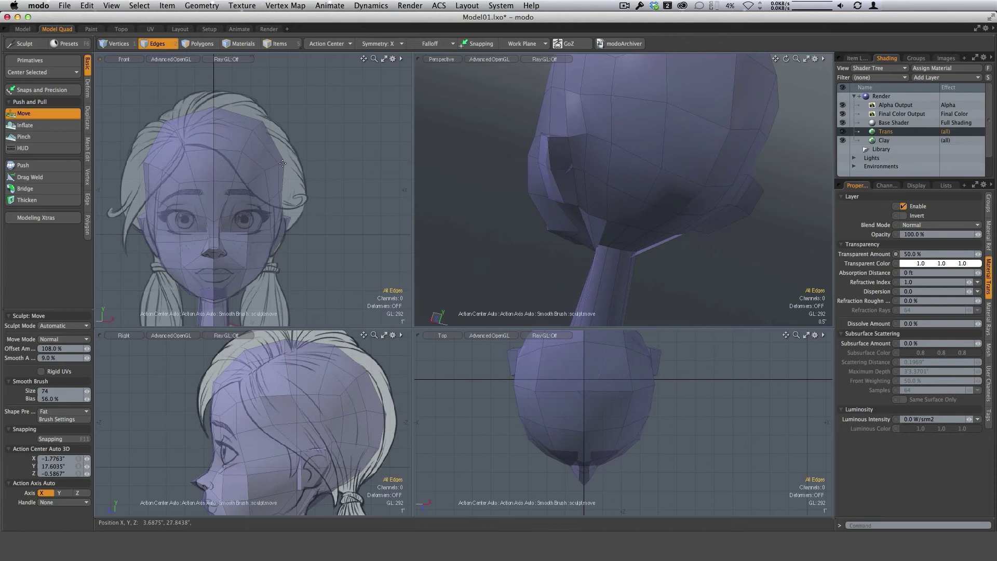
{"action": "scroll", "coordinate": [284, 197], "scroll_direction": "up", "scroll_amount": 3}
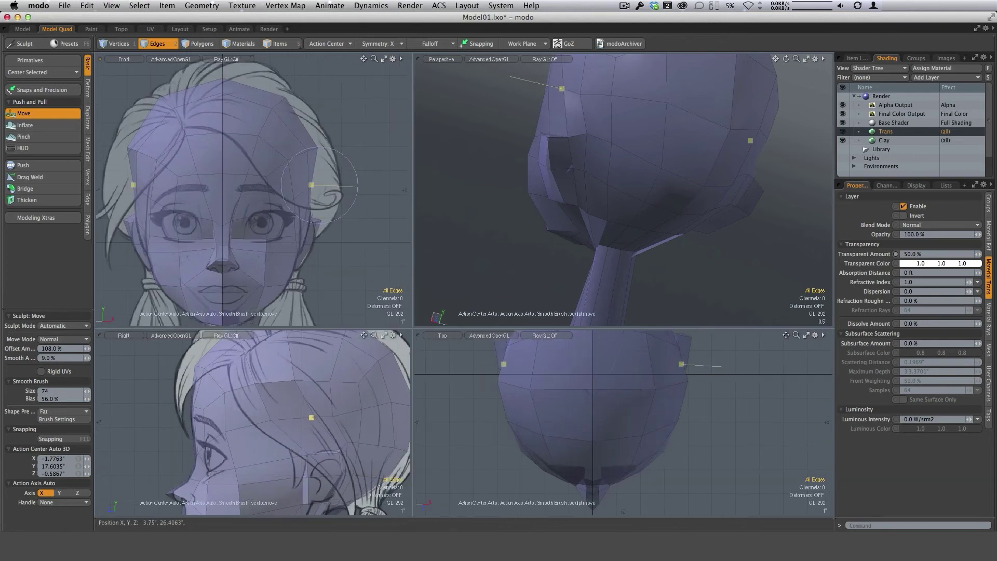
{"action": "right_click_drag", "start_coordinate": [322, 185], "coordinate": [320, 187]}
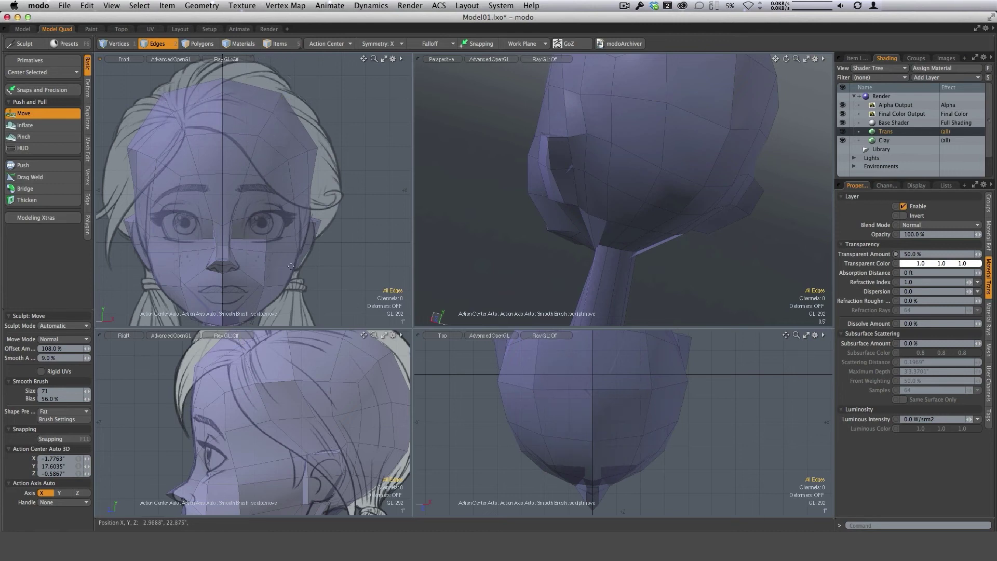
Fit the jawline and neck to the drawings in the front and side views with a Move brush size of 71
{"action": "left_click_drag", "start_coordinate": [291, 266], "coordinate": [297, 246], "text": "ctrl+alt"}
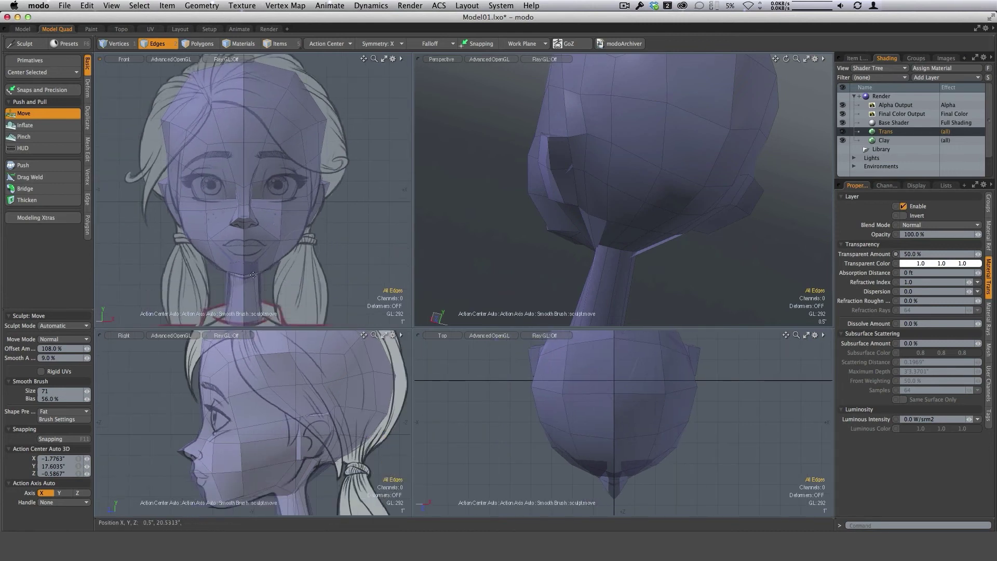
{"action": "scroll", "coordinate": [253, 275], "scroll_direction": "up", "scroll_amount": 3}
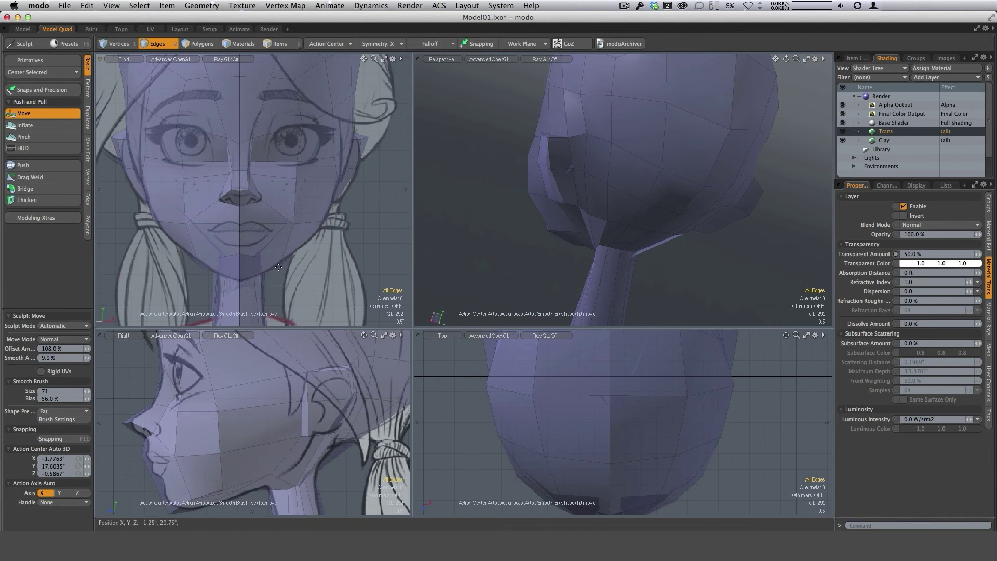
{"action": "left_click_drag", "start_coordinate": [231, 502], "coordinate": [234, 465], "text": "alt+shift"}
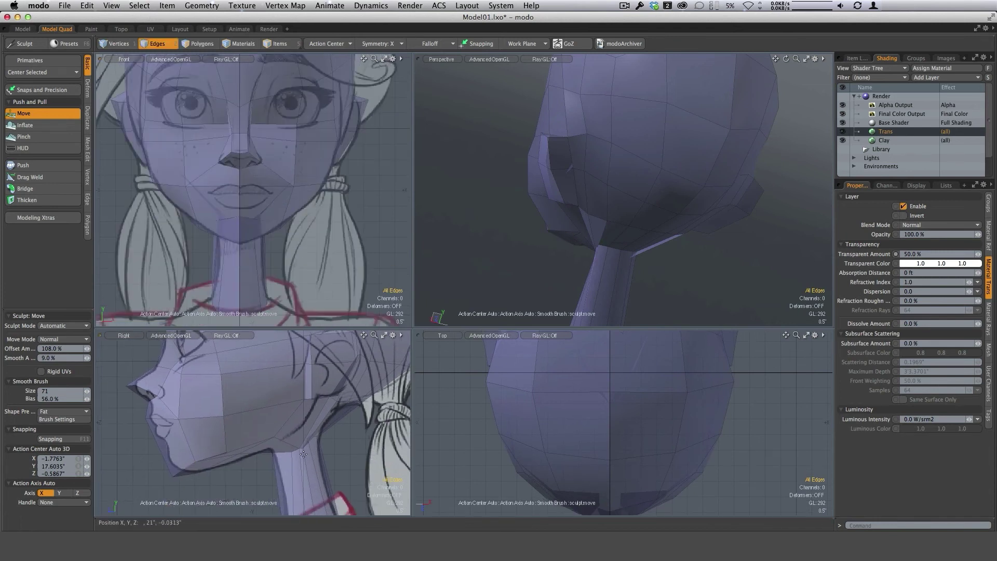
{"action": "scroll", "coordinate": [292, 445], "scroll_direction": "down", "scroll_amount": 2}
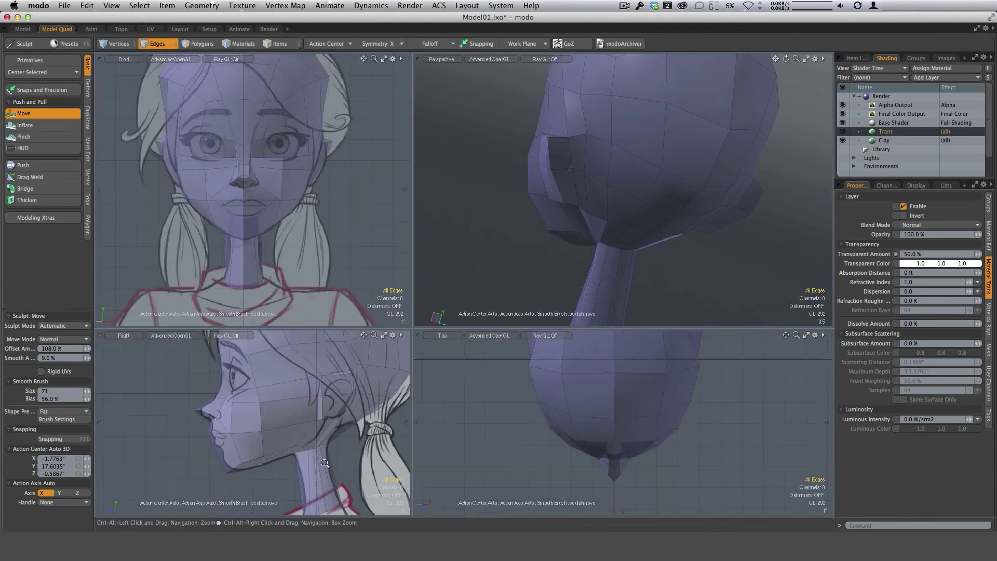
Round the back and crown of the skull in the perspective view, enlarging the Move brush to a size of 128
{"action": "left_click_drag", "start_coordinate": [712, 237], "coordinate": [580, 165], "text": "alt"}
{"action": "key", "text": "2"}
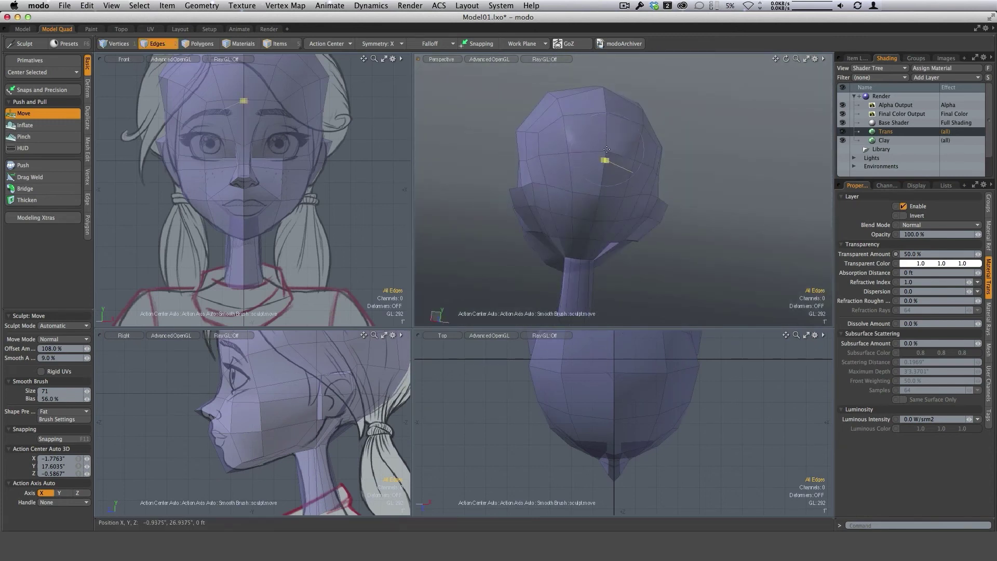
{"action": "left_click_drag", "start_coordinate": [602, 201], "coordinate": [637, 176], "text": "alt"}
{"action": "right_click_drag", "start_coordinate": [641, 192], "coordinate": [658, 193]}
{"action": "left_click_drag", "start_coordinate": [678, 161], "coordinate": [663, 160], "text": "alt"}
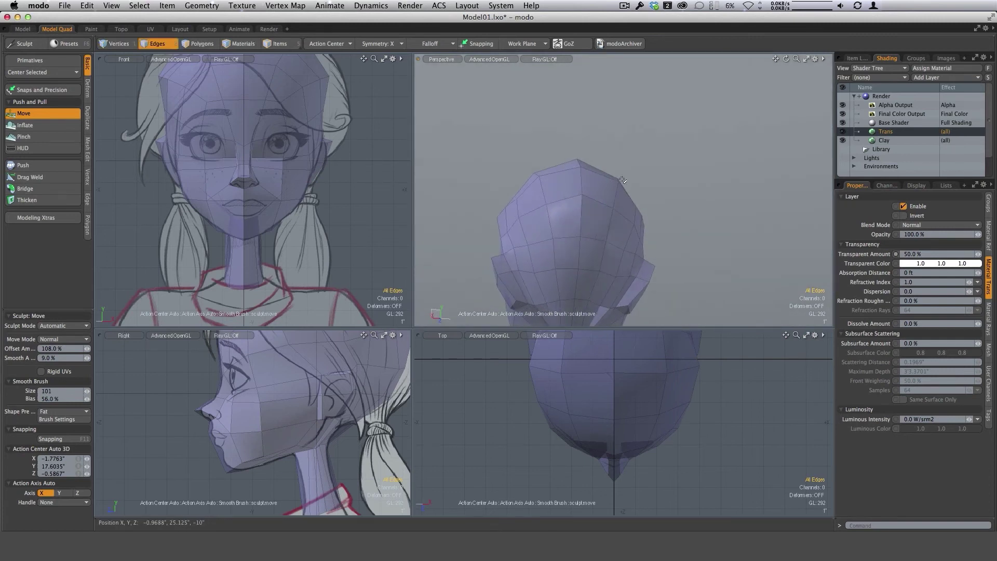
{"action": "right_click_drag", "start_coordinate": [620, 188], "coordinate": [635, 188]}
{"action": "left_click_drag", "start_coordinate": [615, 181], "coordinate": [618, 191], "text": "alt"}
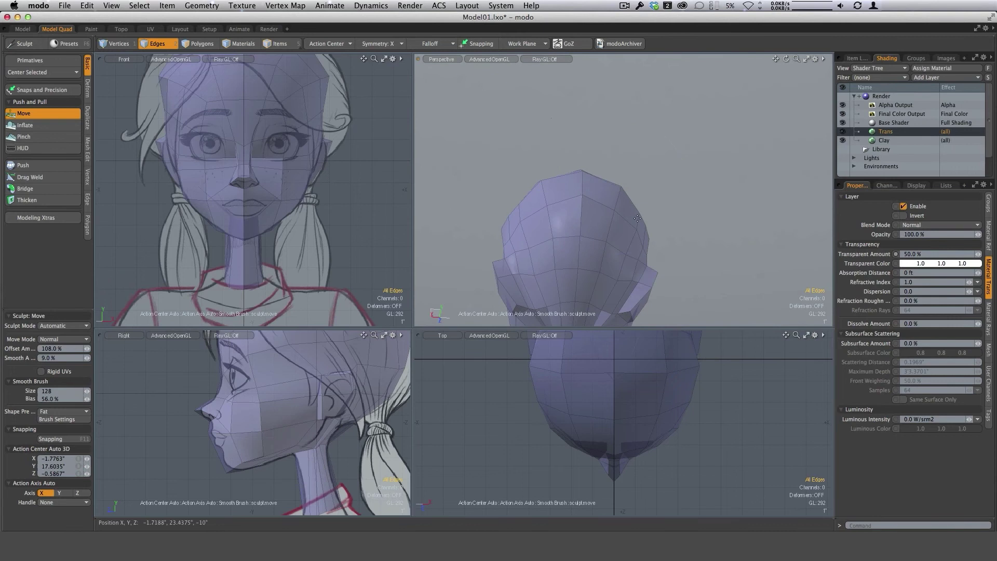
Flatten the pointed back of the skull into a round curve in the top view with a Move brush size of 85
{"action": "scroll", "coordinate": [675, 346], "scroll_direction": "down", "scroll_amount": 4}
{"action": "left_click_drag", "start_coordinate": [675, 338], "coordinate": [646, 405], "text": "alt+shift"}
{"action": "scroll", "coordinate": [647, 401], "scroll_direction": "up", "scroll_amount": 4}
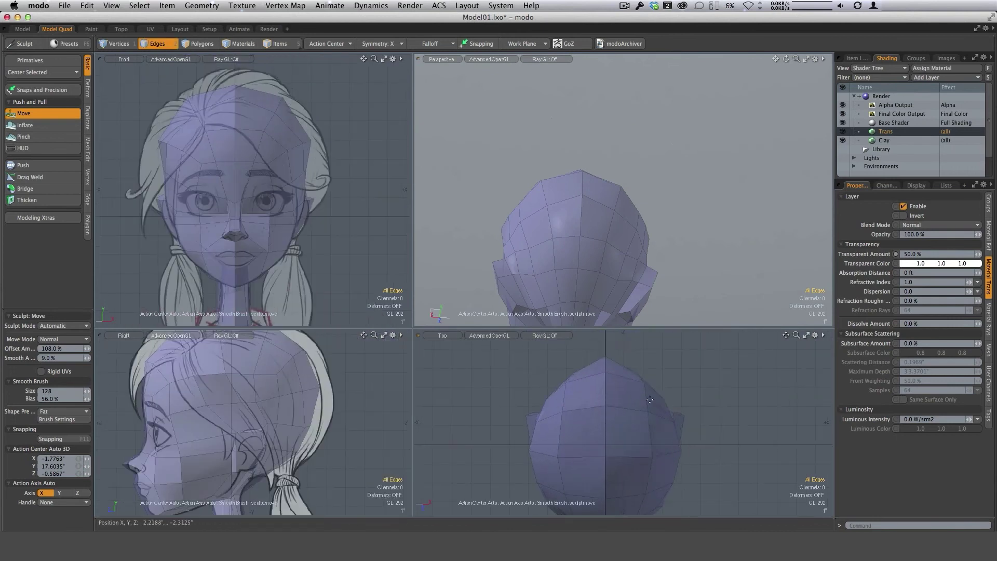
{"action": "right_click_drag", "start_coordinate": [650, 400], "coordinate": [655, 399]}
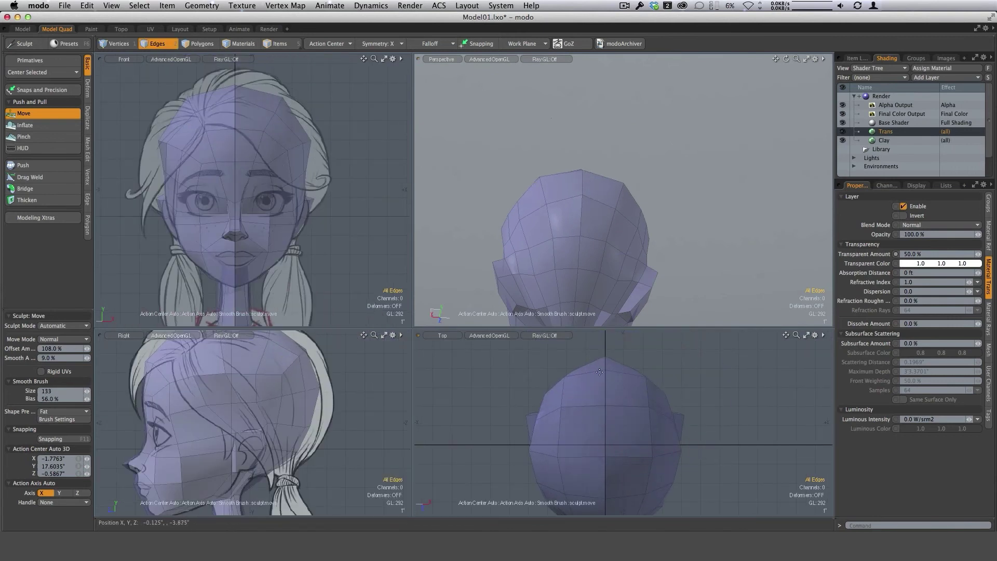
{"action": "right_click_drag", "start_coordinate": [599, 372], "coordinate": [574, 373]}
{"action": "left_click_drag", "start_coordinate": [608, 351], "coordinate": [620, 358]}
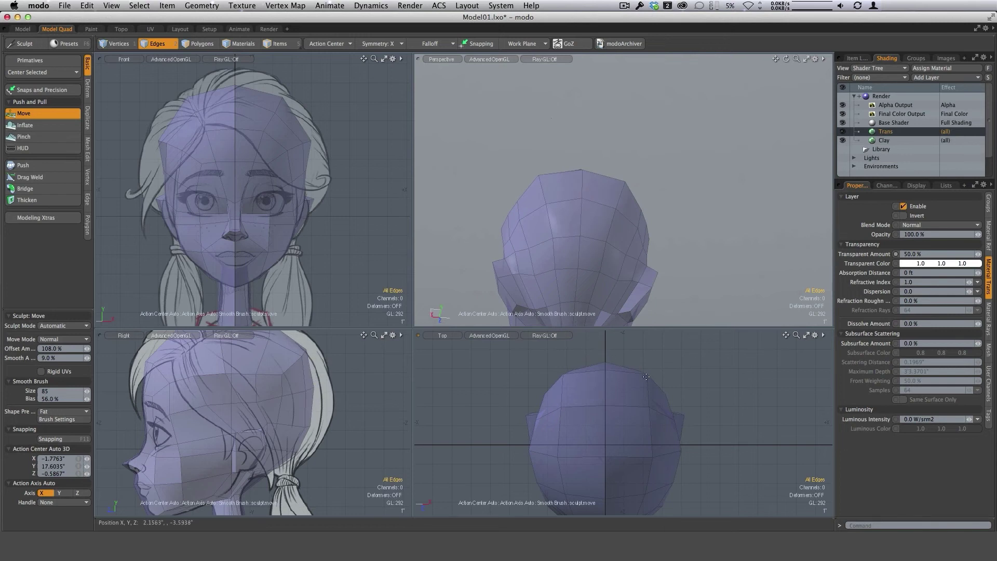
Smooth the back of the head and the area behind the ears in the perspective view, reducing the Move brush size to 50
{"action": "key", "text": "alt"}
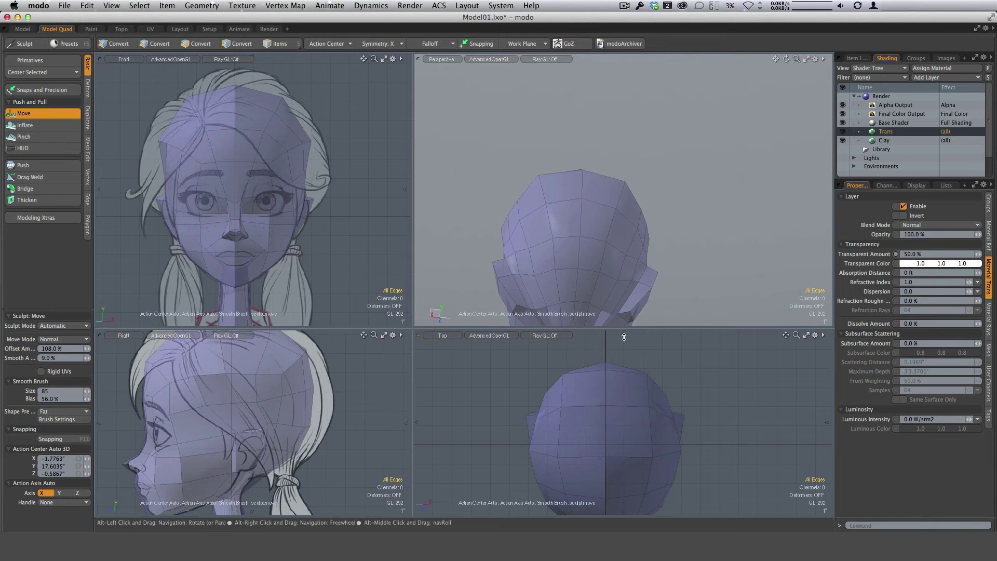
{"action": "key", "text": "2"}
{"action": "left_click_drag", "start_coordinate": [628, 269], "coordinate": [621, 202], "text": "alt"}
{"action": "right_click_drag", "start_coordinate": [630, 206], "coordinate": [622, 206]}
{"action": "mouse_move", "coordinate": [617, 218]}
{"action": "left_mouse_down", "text": "alt"}
{"action": "mouse_move", "coordinate": [623, 206]}
{"action": "mouse_move", "coordinate": [559, 192]}
{"action": "mouse_move", "coordinate": [587, 216]}
{"action": "left_mouse_up", "text": "alt"}
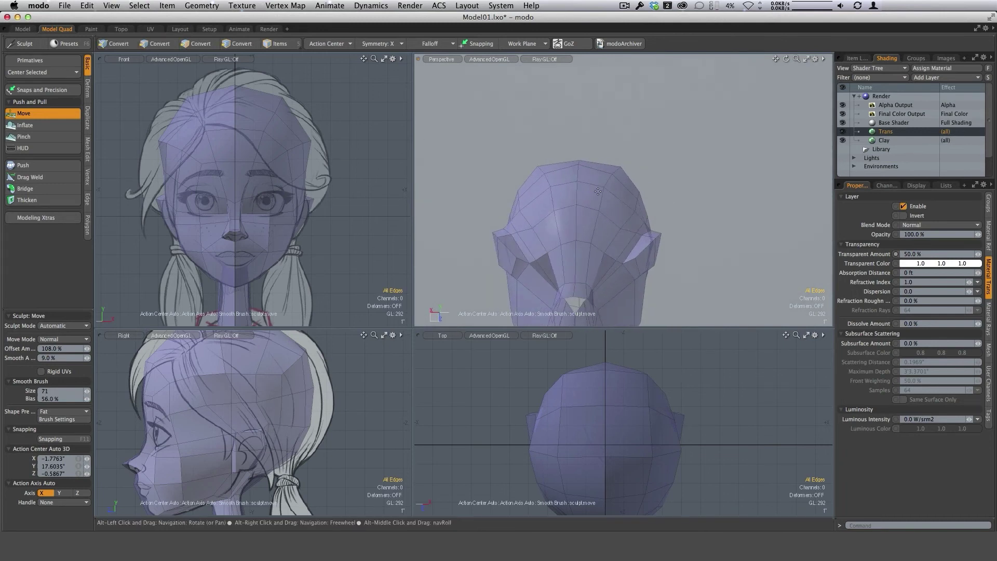
{"action": "left_click_drag", "start_coordinate": [488, 218], "coordinate": [527, 216], "text": "ctrl+alt"}
{"action": "right_click_drag", "start_coordinate": [495, 237], "coordinate": [492, 241]}
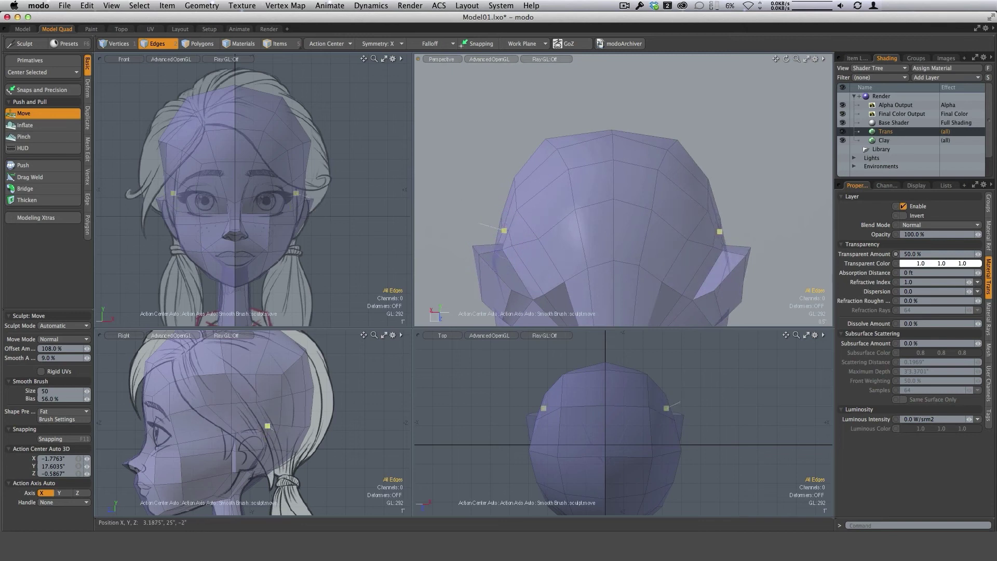
{"action": "left_click_drag", "start_coordinate": [504, 249], "coordinate": [574, 263], "text": "alt"}
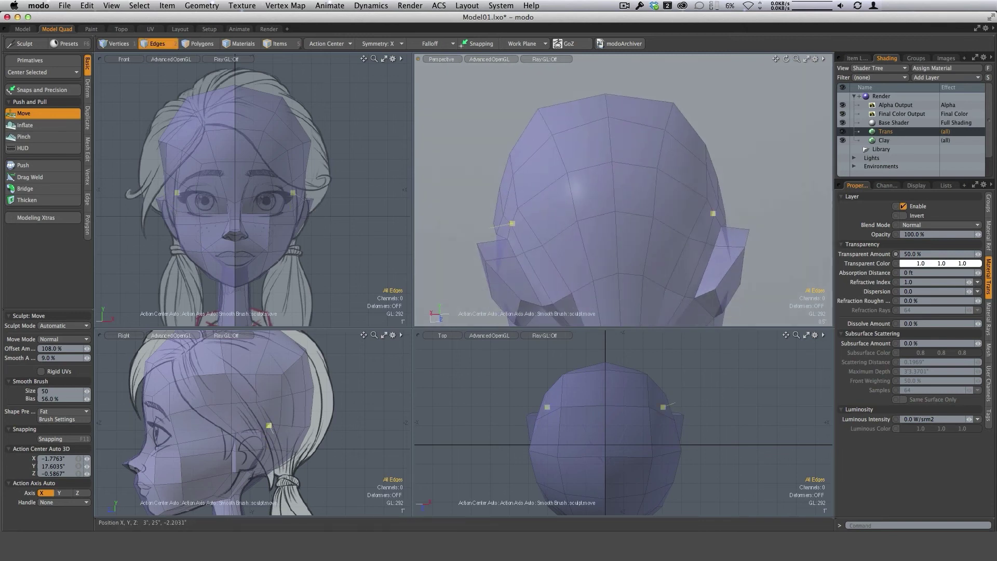
Rebalance the viewport sizes and even out the side of the skull in the perspective view with a Move brush size of 50
{"action": "left_click_drag", "start_coordinate": [521, 212], "coordinate": [621, 266], "text": "alt"}
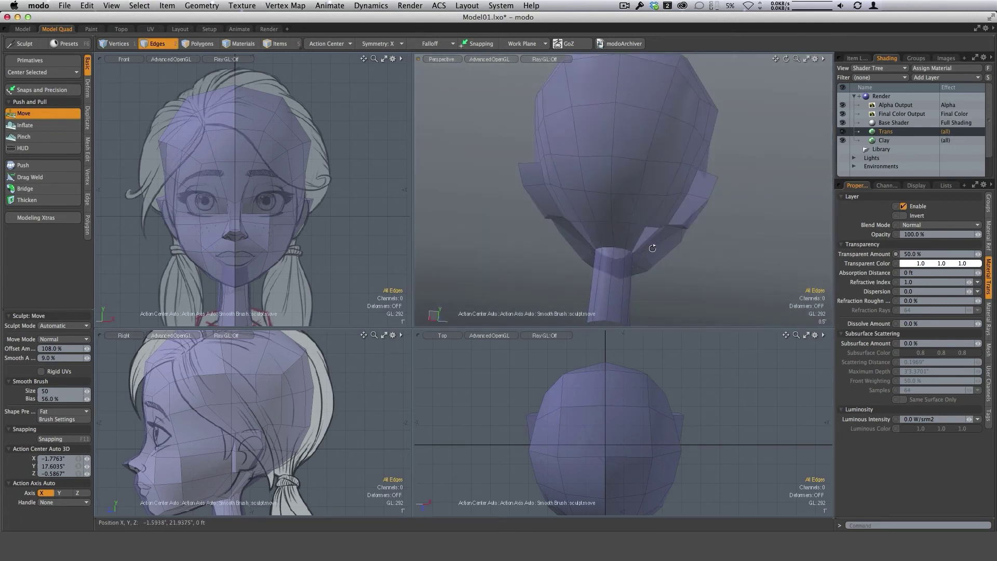
{"action": "left_click_drag", "start_coordinate": [621, 228], "coordinate": [723, 195], "text": "alt"}
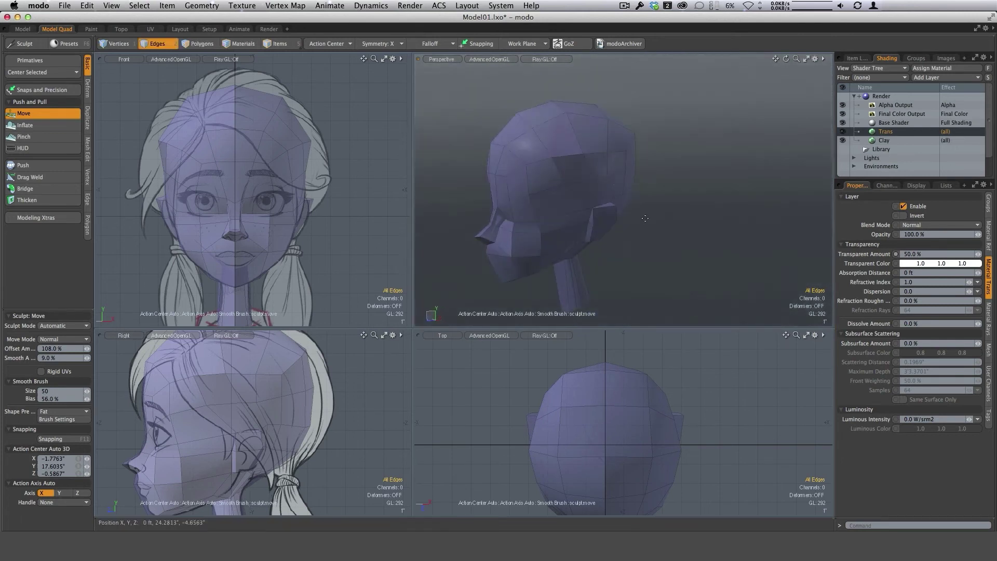
{"action": "left_click_drag", "start_coordinate": [648, 218], "coordinate": [610, 199], "text": "alt"}
{"action": "left_click_drag", "start_coordinate": [639, 139], "coordinate": [669, 139], "text": "alt"}
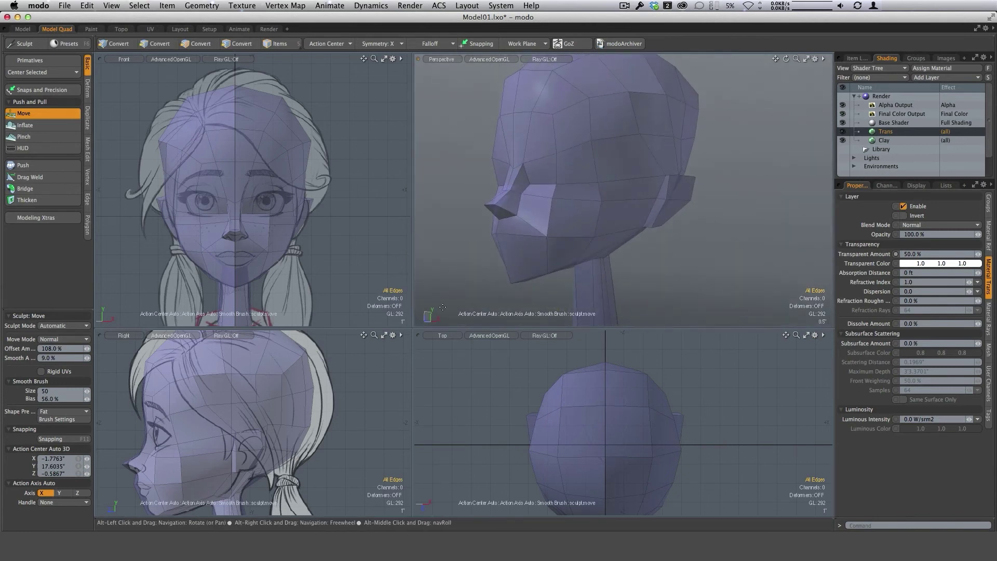
{"action": "left_click_drag", "start_coordinate": [413, 328], "coordinate": [454, 319]}
{"action": "left_click_drag", "start_coordinate": [385, 391], "coordinate": [357, 406], "text": "ctrl+alt"}
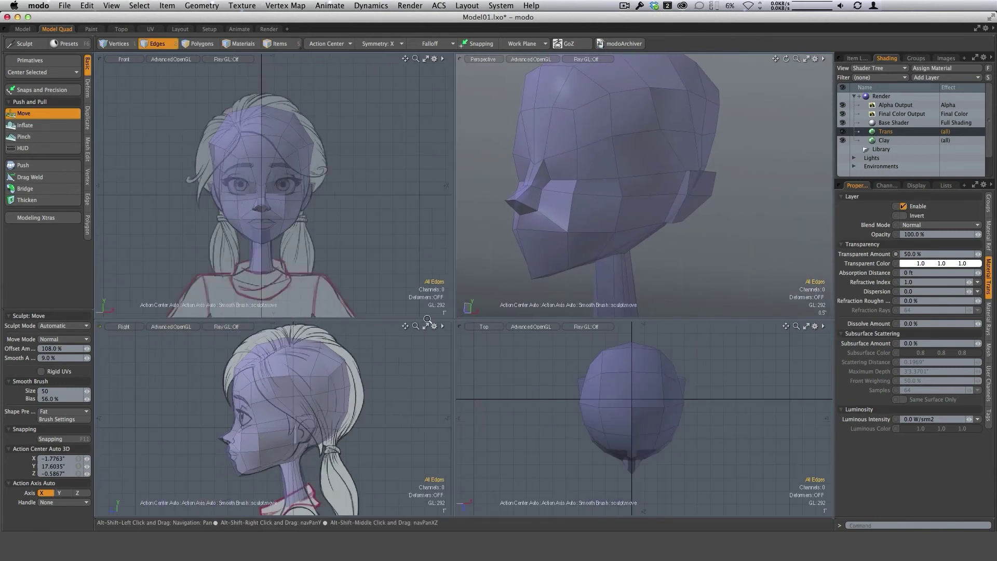
{"action": "left_click_drag", "start_coordinate": [455, 319], "coordinate": [445, 331]}
{"action": "mouse_move", "coordinate": [644, 210]}
{"action": "left_mouse_down", "text": "alt"}
{"action": "mouse_move", "coordinate": [659, 227]}
{"action": "mouse_move", "coordinate": [628, 221]}
{"action": "mouse_move", "coordinate": [633, 208]}
{"action": "left_mouse_up", "text": "alt"}
{"action": "left_click_drag", "start_coordinate": [633, 208], "coordinate": [646, 204], "text": "alt"}
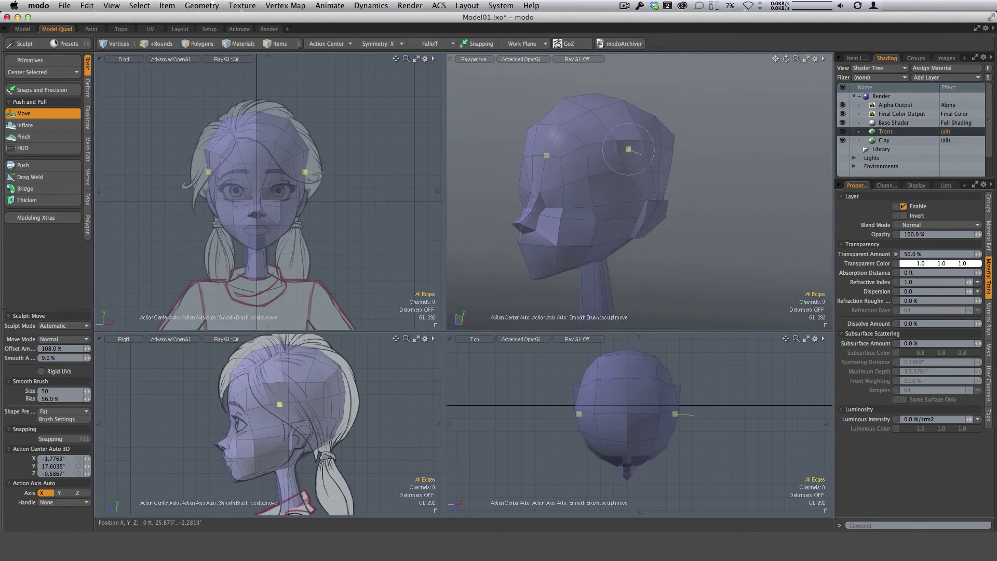
{"action": "left_click_drag", "start_coordinate": [650, 138], "coordinate": [670, 125], "text": "alt"}
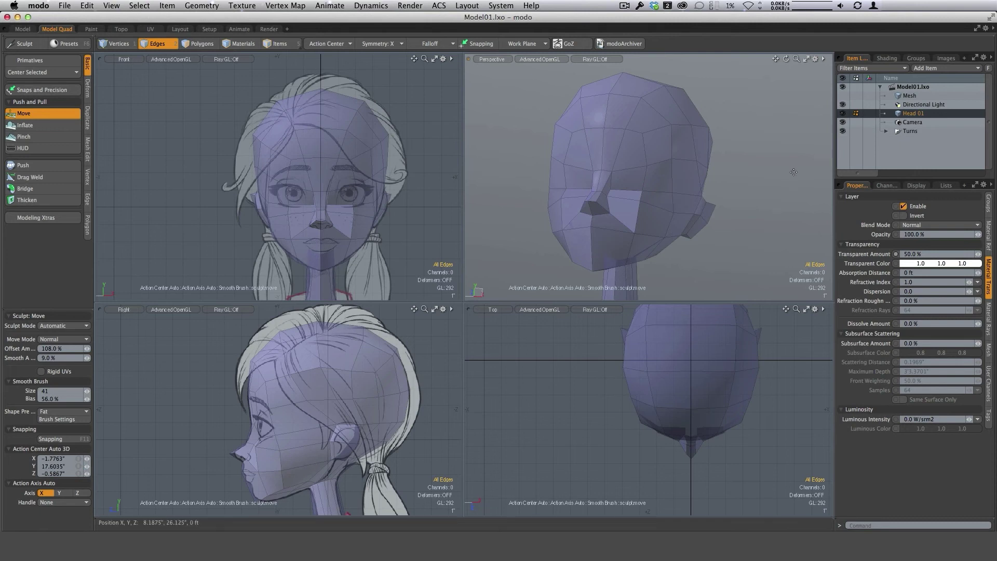
Duplicate the Head 01 mesh item and rename the copy as Head 02
{"action": "right_click", "coordinate": [915, 116]}
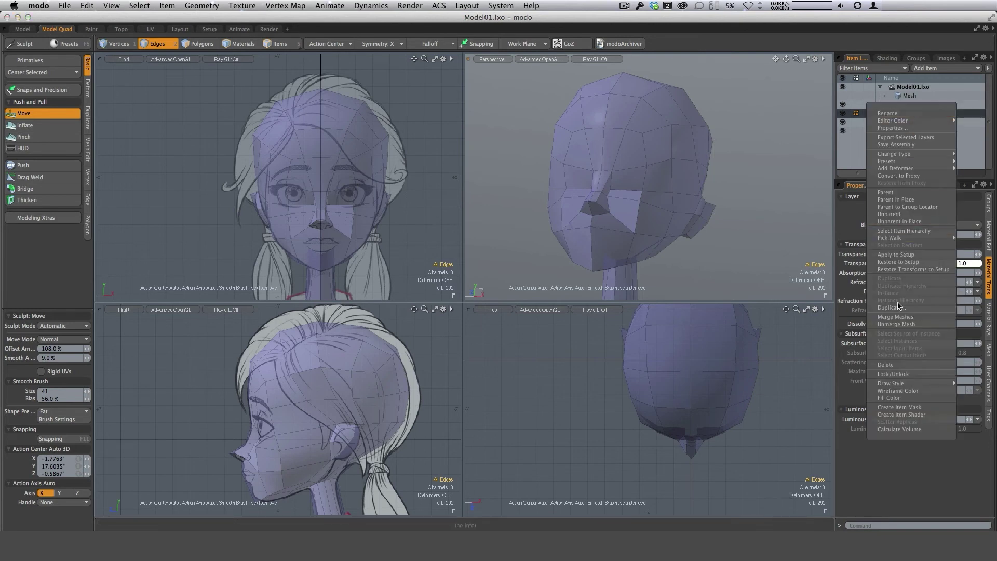
{"action": "left_click", "coordinate": [768, 268]}
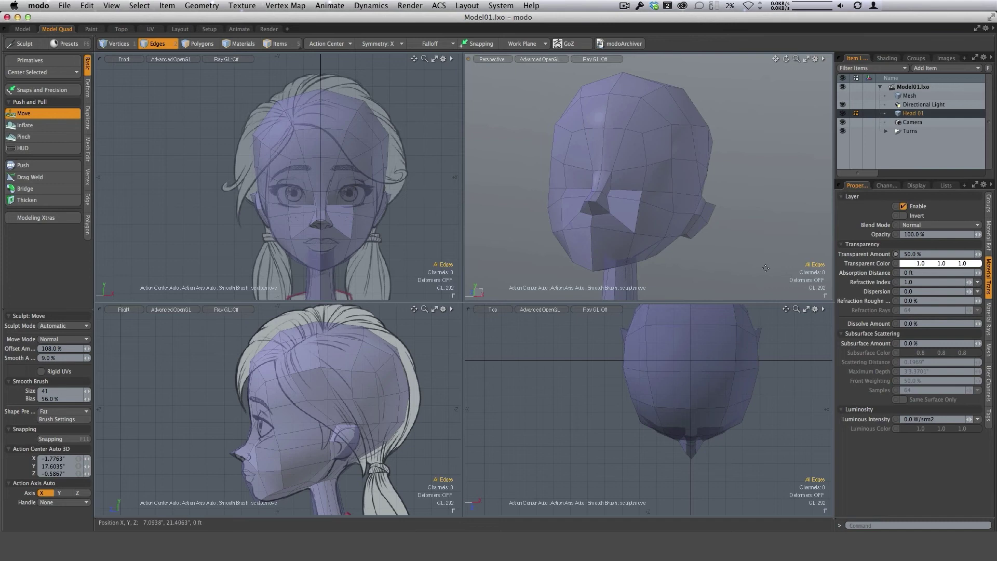
{"action": "key", "text": "q"}
{"action": "left_click", "coordinate": [915, 115]}
{"action": "right_click", "coordinate": [918, 116]}
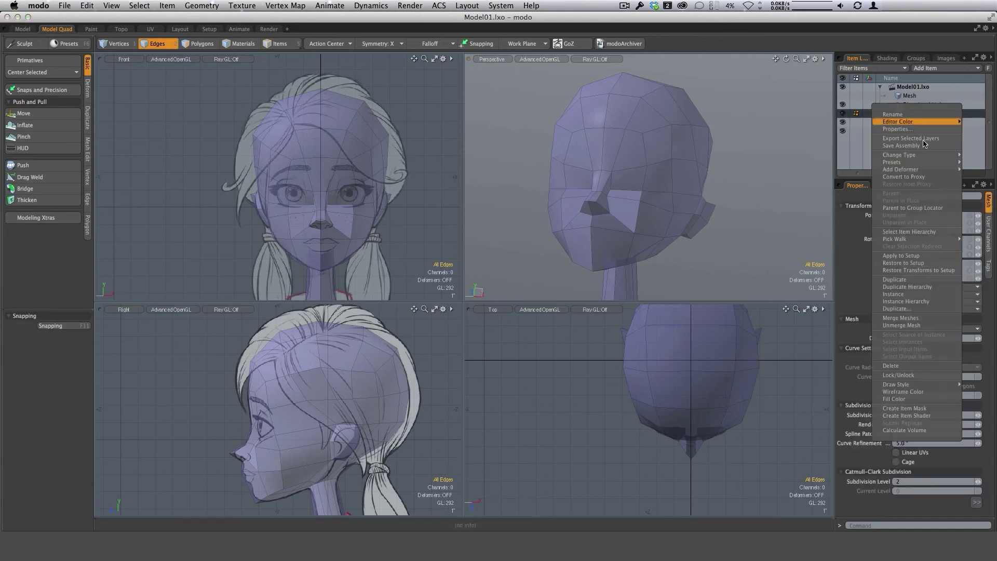
{"action": "left_click", "coordinate": [895, 280]}
{"action": "right_click", "coordinate": [920, 124]}
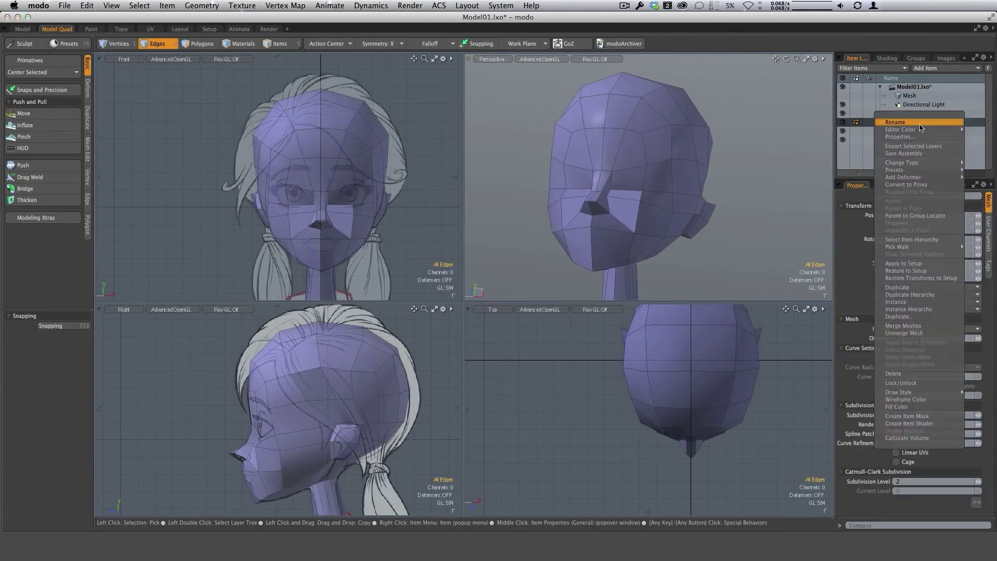
{"action": "left_click", "coordinate": [920, 123]}
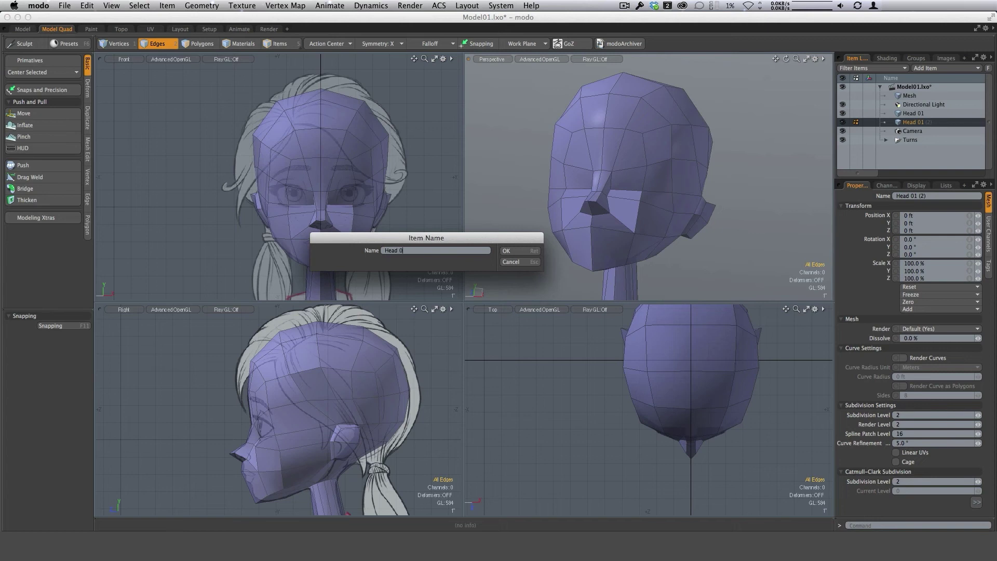
{"action": "key", "text": "Return"}
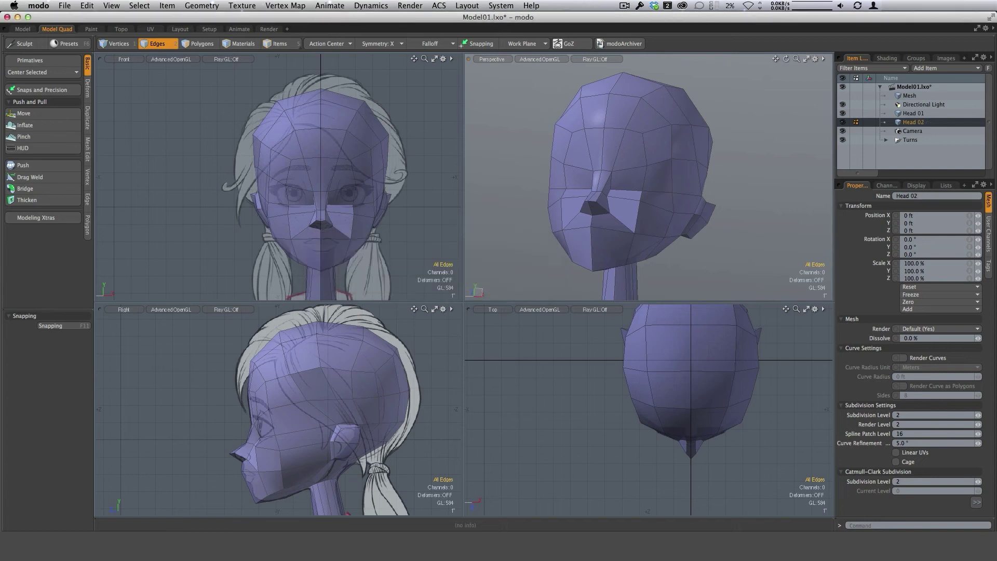
Put Head 01 into a group locator named Head support, hide that group, and expand it in the item list
{"action": "left_click", "coordinate": [918, 114]}
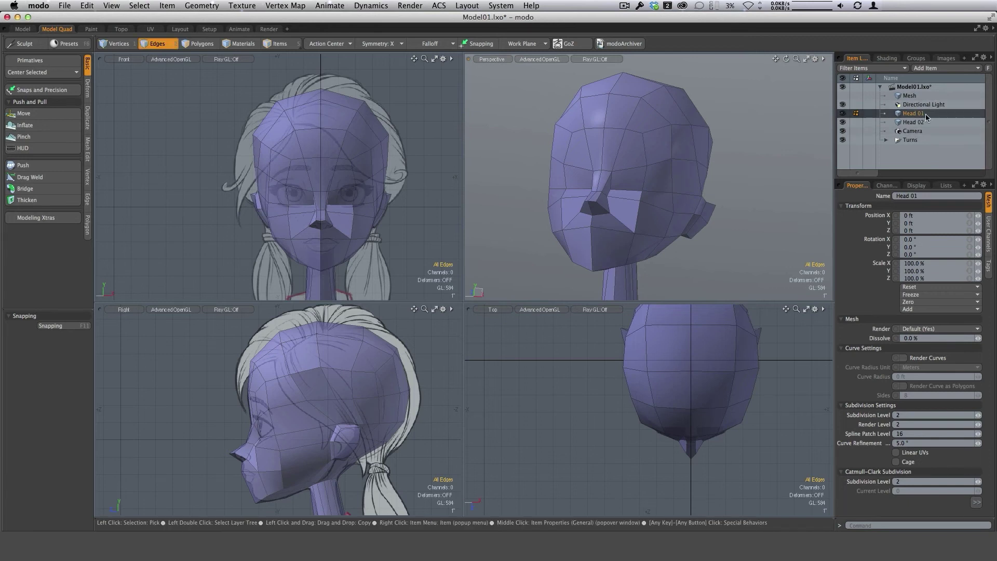
{"action": "key", "text": "ctrl+g"}
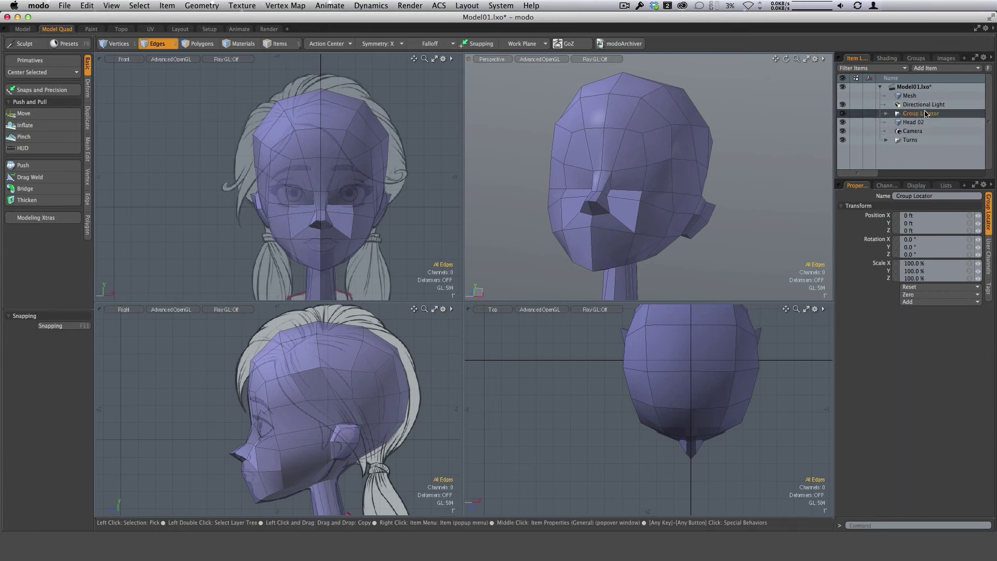
{"action": "right_click", "coordinate": [926, 113]}
{"action": "left_click", "coordinate": [917, 107]}
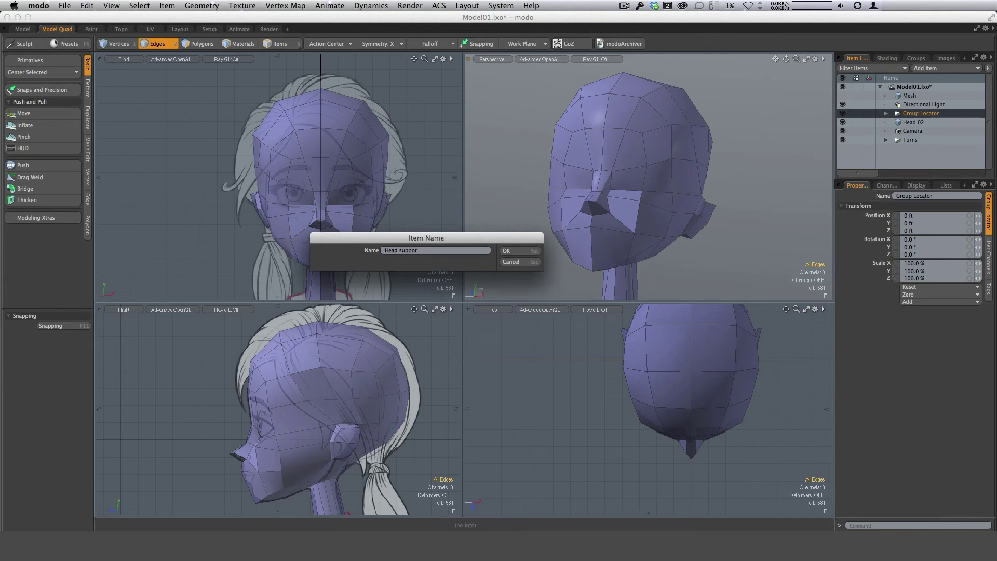
{"action": "key", "text": "Return"}
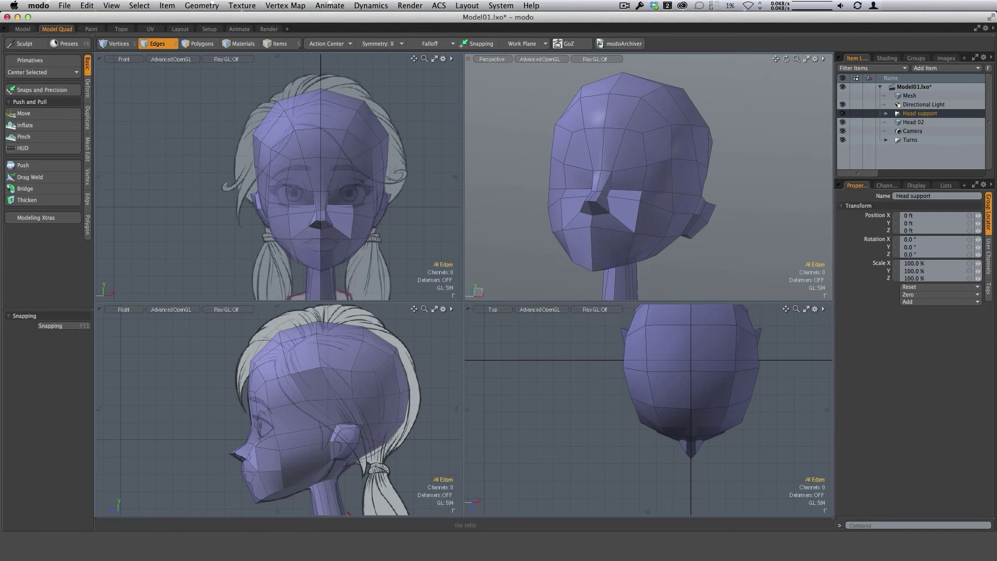
{"action": "left_click", "coordinate": [843, 113]}
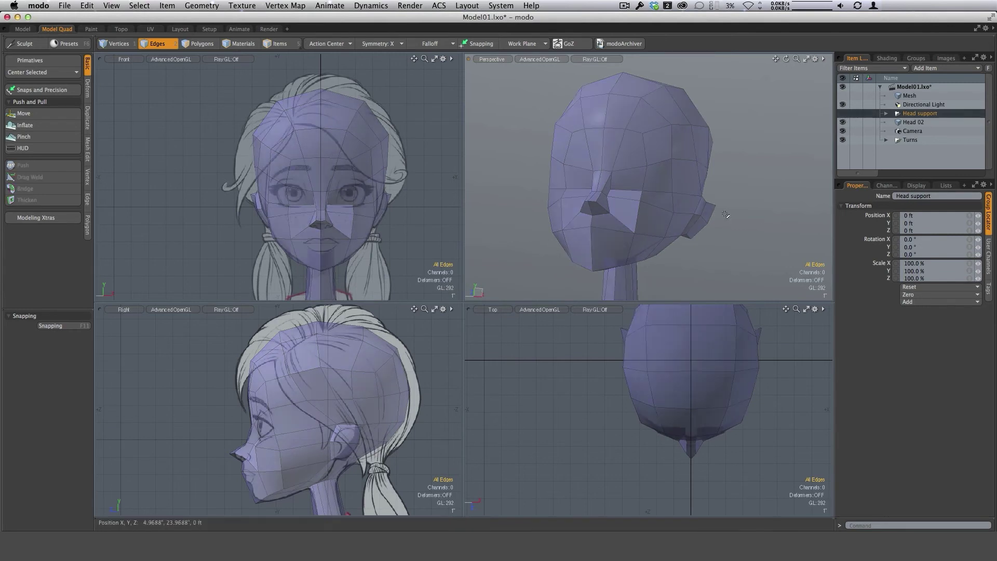
{"action": "left_click", "coordinate": [887, 113]}
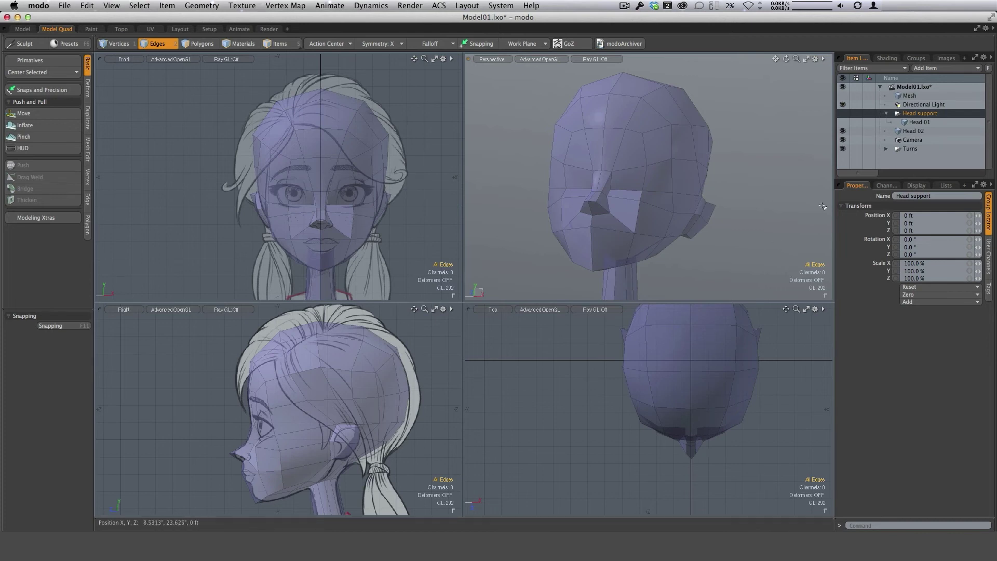
Convert the Head 02 mesh to subdivision surfaces and check its smoothed form in the perspective view
{"action": "left_click", "coordinate": [914, 130]}
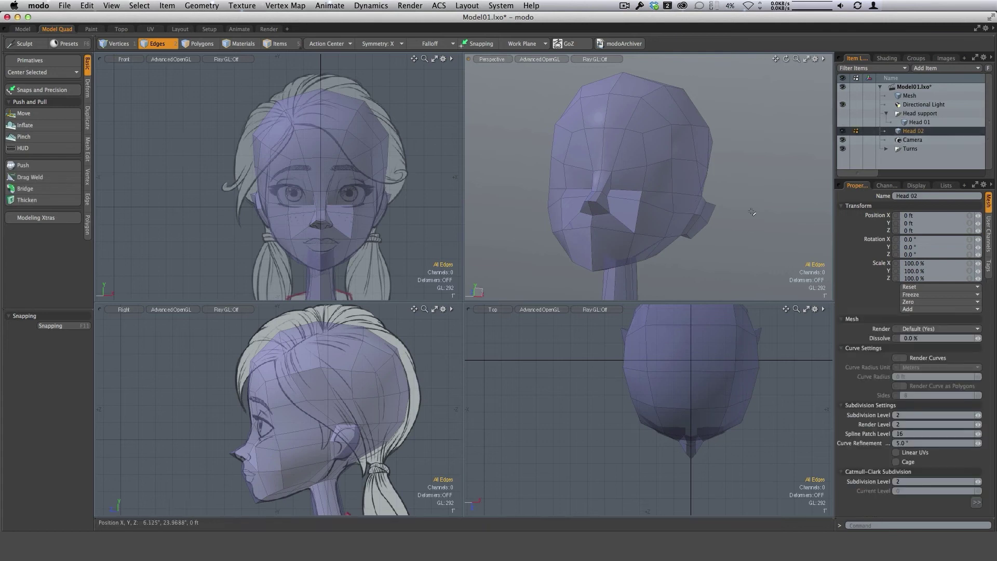
{"action": "left_click_drag", "start_coordinate": [750, 211], "coordinate": [668, 114], "text": "alt"}
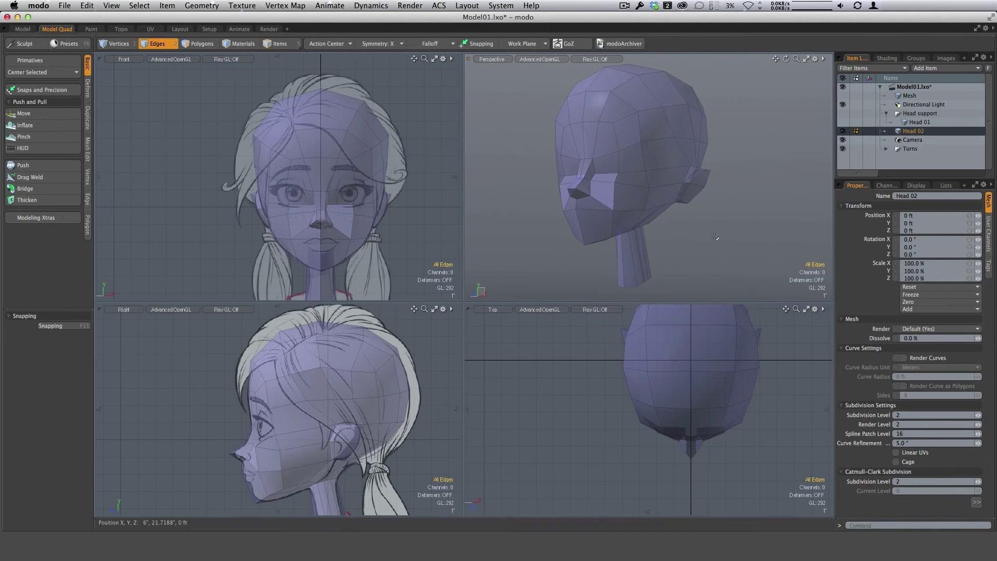
{"action": "key", "text": "Tab"}
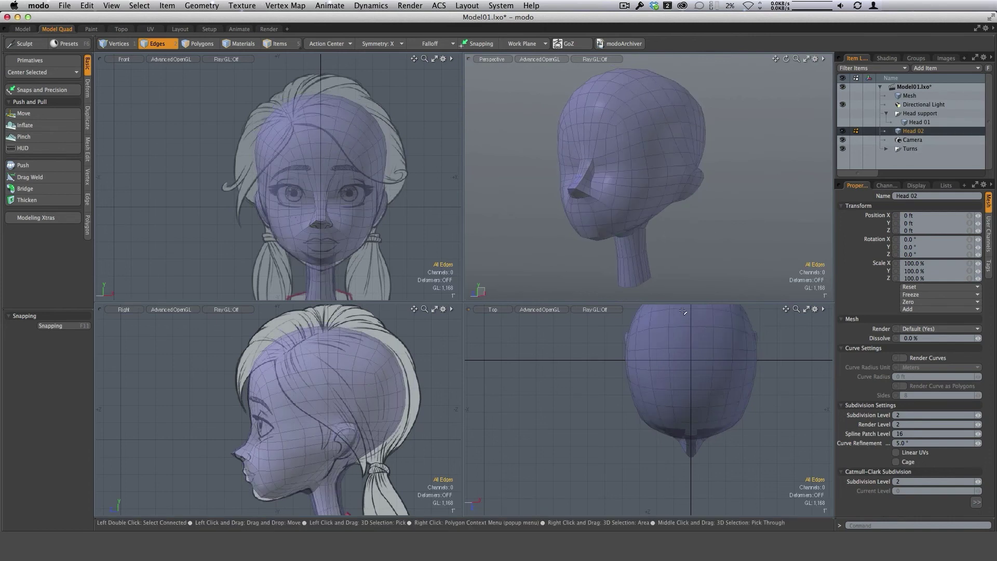
{"action": "left_click_drag", "start_coordinate": [759, 211], "coordinate": [688, 223], "text": "alt"}
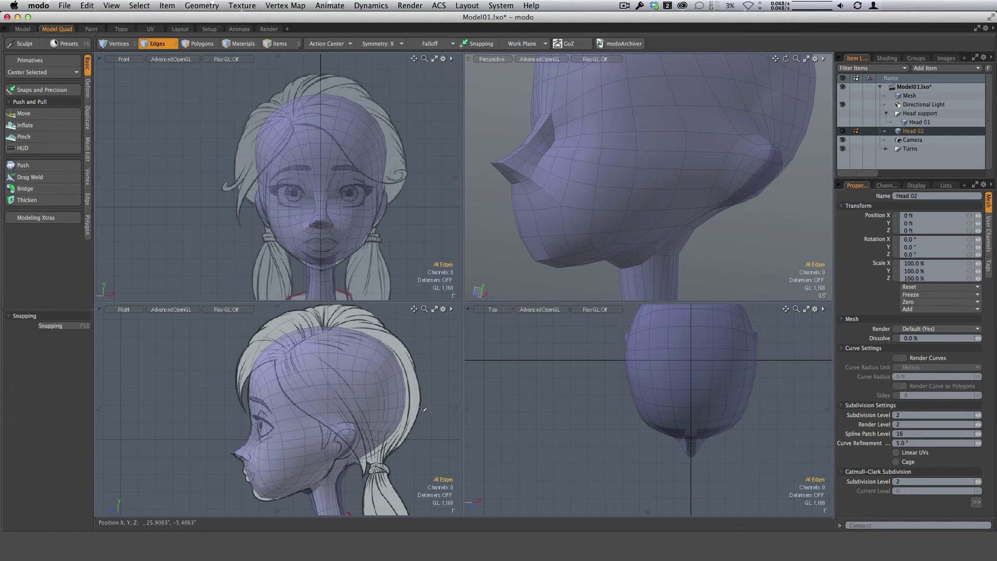
Adjust the chin and lower jaw to the drawing in the front view with a Move brush size of 90
{"action": "left_click", "coordinate": [24, 113]}
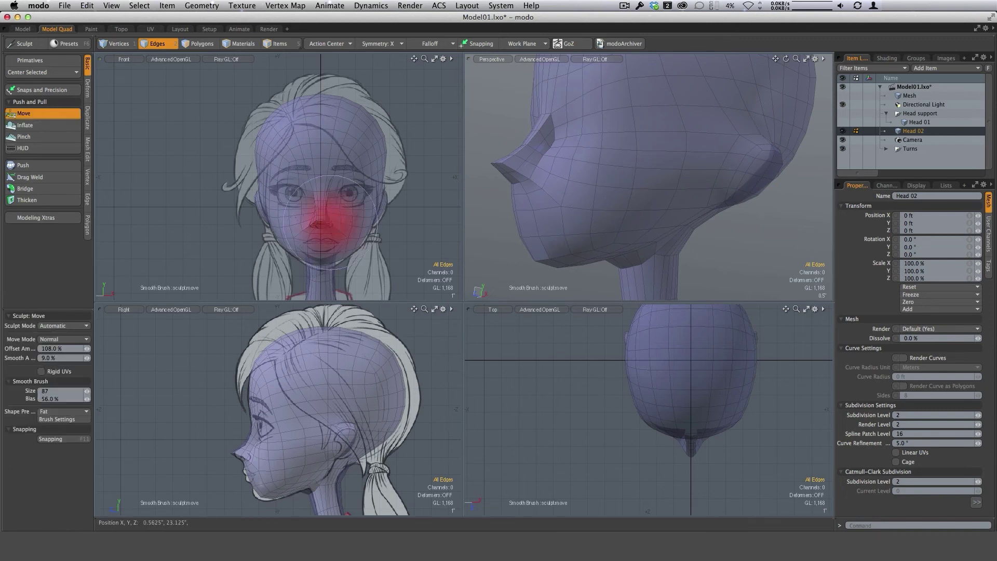
{"action": "left_click_drag", "start_coordinate": [344, 254], "coordinate": [429, 254], "text": "ctrl+alt"}
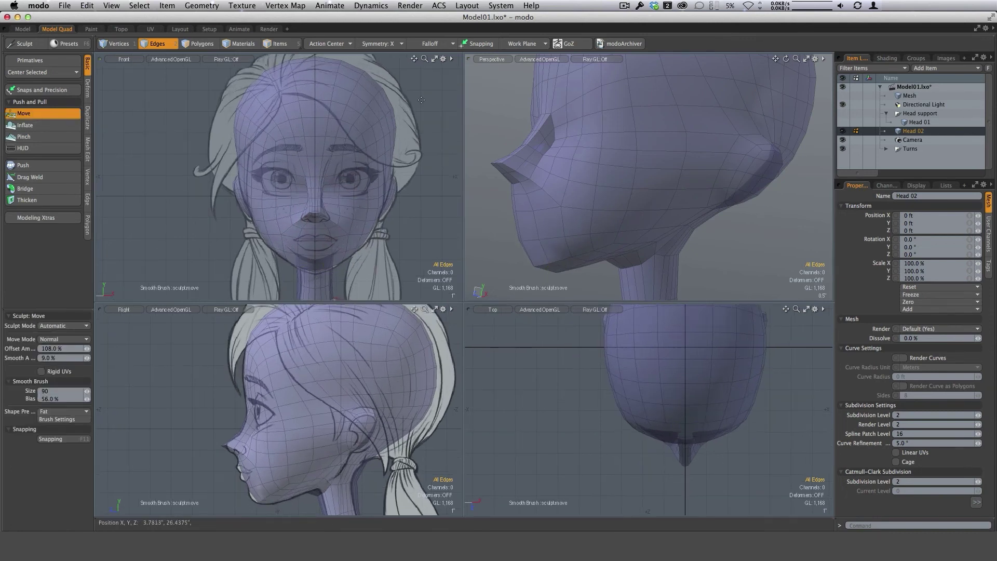
{"action": "left_click_drag", "start_coordinate": [332, 266], "coordinate": [368, 236]}
Pull the nose tip onto the drawn profile in the right view with a Move brush size of 54
{"action": "left_click_drag", "start_coordinate": [320, 209], "coordinate": [431, 209], "text": "ctrl+alt"}
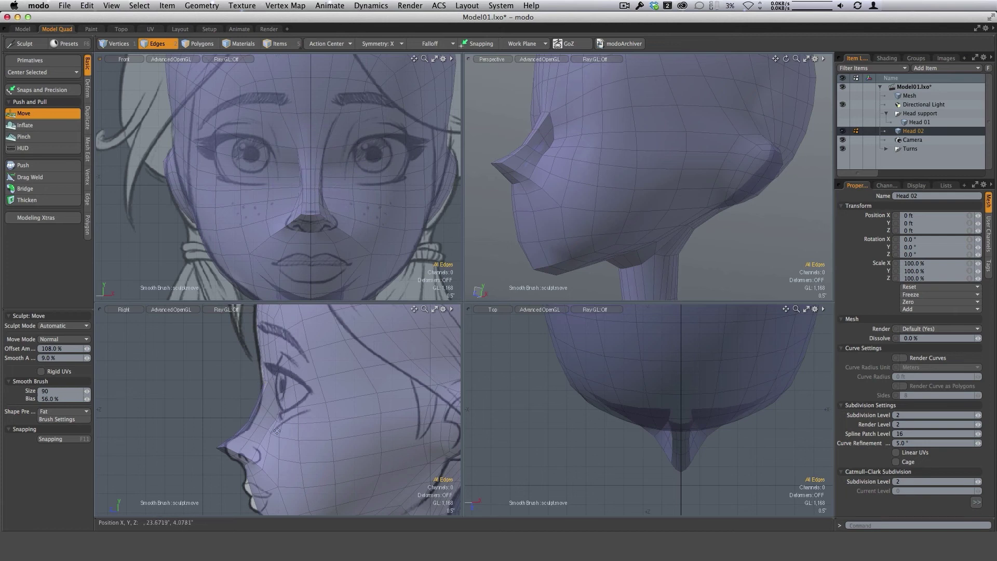
{"action": "mouse_move", "coordinate": [277, 431]}
{"action": "left_mouse_down", "text": "ctrl+alt"}
{"action": "mouse_move", "coordinate": [218, 430]}
{"action": "mouse_move", "coordinate": [343, 430]}
{"action": "left_mouse_up", "text": "ctrl+alt"}
{"action": "mouse_move", "coordinate": [212, 411]}
{"action": "right_mouse_down"}
{"action": "mouse_move", "coordinate": [222, 412]}
{"action": "mouse_move", "coordinate": [193, 411]}
{"action": "right_mouse_up"}
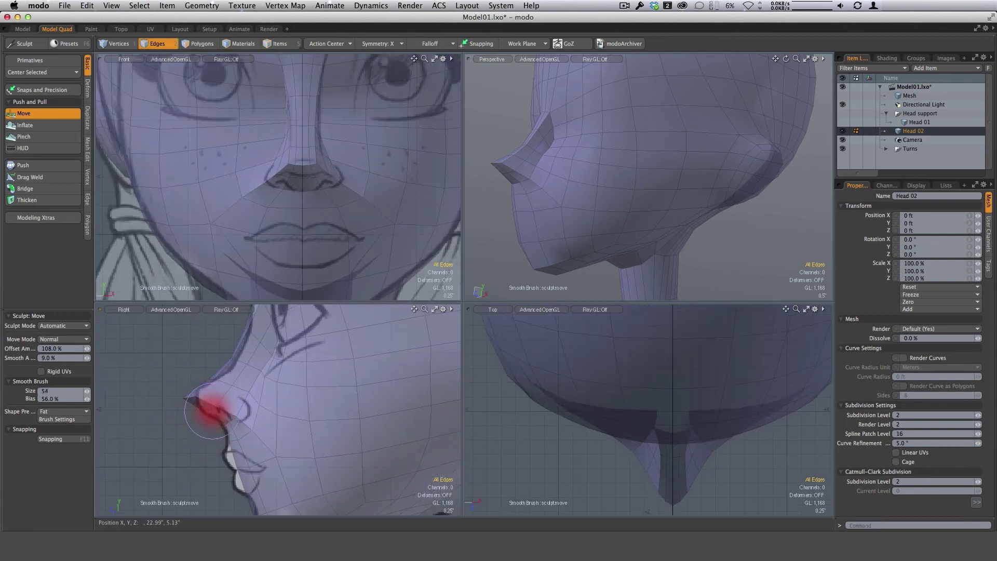
{"action": "mouse_move", "coordinate": [204, 411]}
{"action": "left_mouse_down"}
{"action": "mouse_move", "coordinate": [199, 420]}
{"action": "mouse_move", "coordinate": [193, 396]}
{"action": "left_mouse_up"}
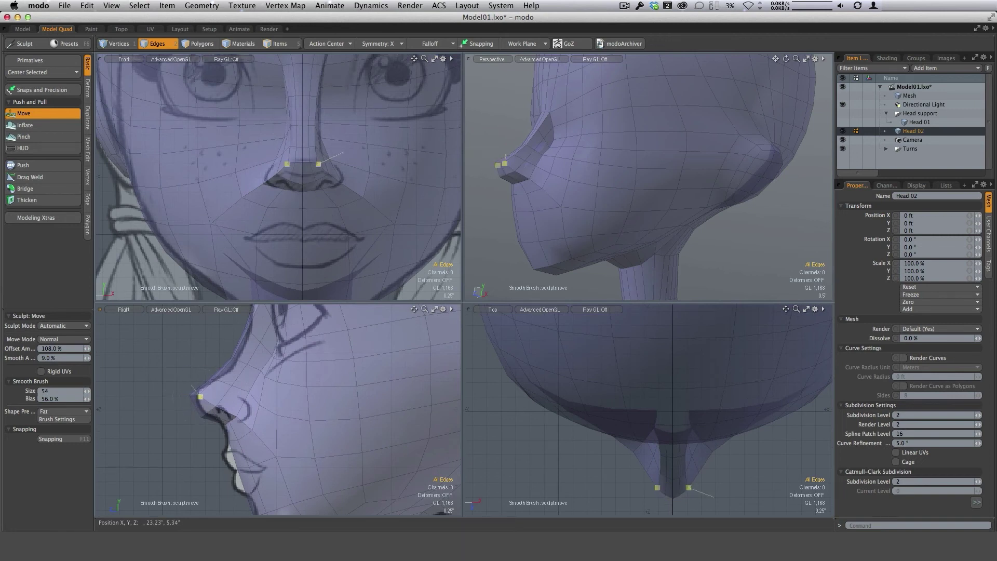
Fit the mouth and chin profile to the drawing in the right view with a Move brush size of 80
{"action": "left_click_drag", "start_coordinate": [286, 449], "coordinate": [288, 411], "text": "alt+shift"}
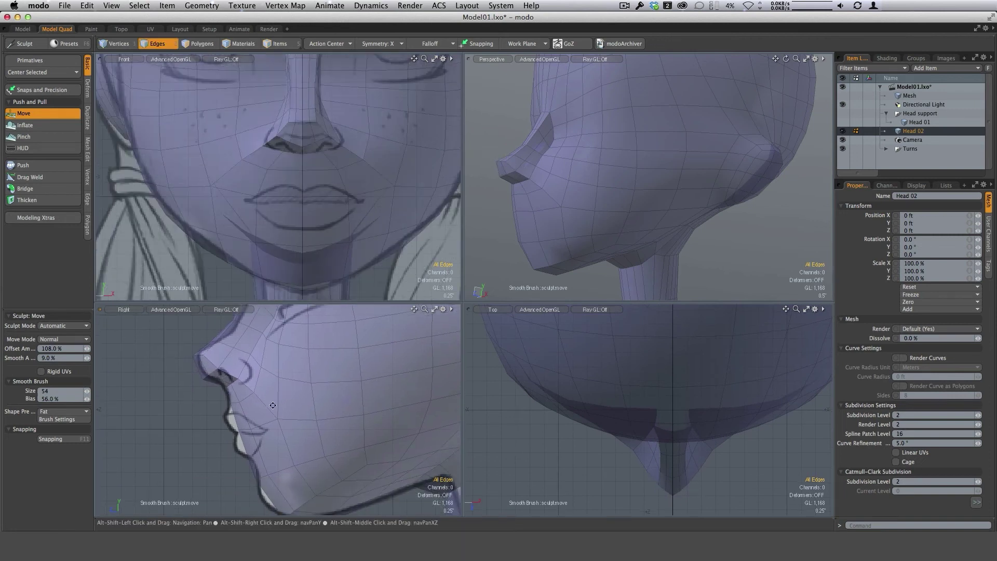
{"action": "right_click_drag", "start_coordinate": [254, 435], "coordinate": [268, 435]}
{"action": "left_click_drag", "start_coordinate": [235, 431], "coordinate": [228, 421]}
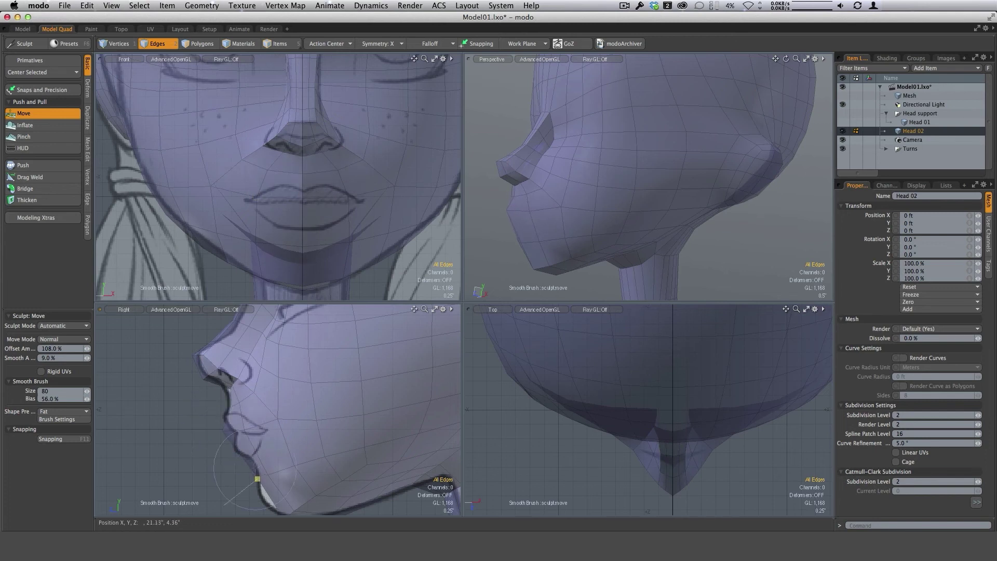
{"action": "mouse_move", "coordinate": [285, 488]}
{"action": "left_mouse_down", "text": "ctrl+alt"}
{"action": "mouse_move", "coordinate": [268, 490]}
{"action": "mouse_move", "coordinate": [277, 471]}
{"action": "mouse_move", "coordinate": [262, 463]}
{"action": "mouse_move", "coordinate": [297, 469]}
{"action": "left_mouse_up", "text": "ctrl+alt"}
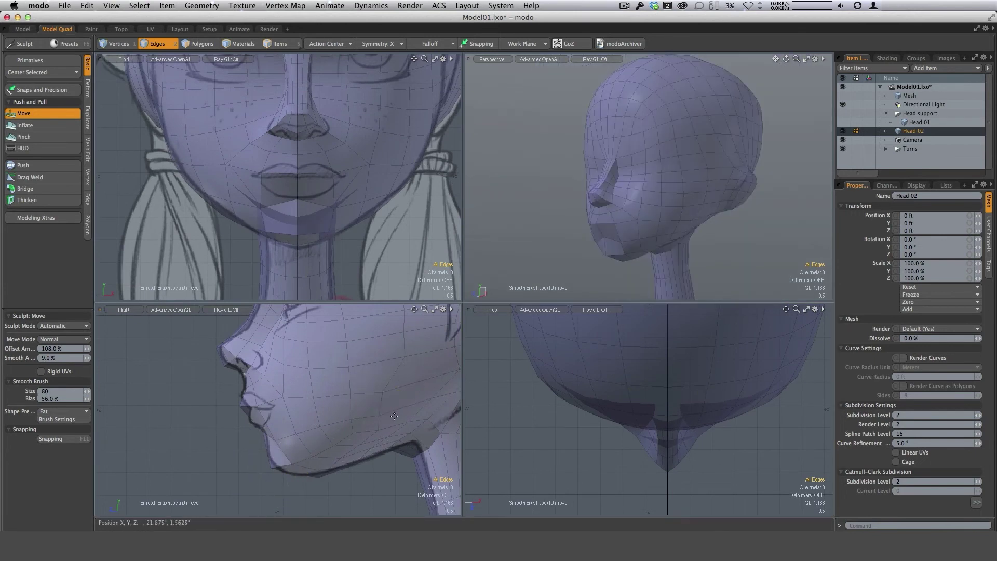
Examine the smoothed head's fit to the drawings and its overall form from several angles
{"action": "left_click_drag", "start_coordinate": [400, 414], "coordinate": [363, 414], "text": "ctrl+alt"}
{"action": "left_click_drag", "start_coordinate": [364, 415], "coordinate": [349, 442], "text": "alt+shift"}
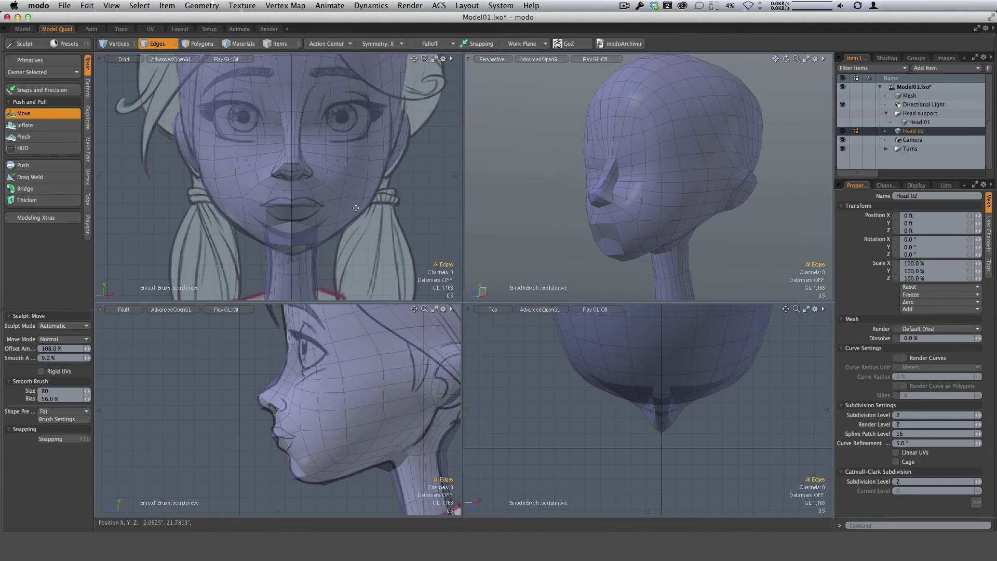
{"action": "scroll", "coordinate": [314, 418], "scroll_direction": "down", "scroll_amount": 3}
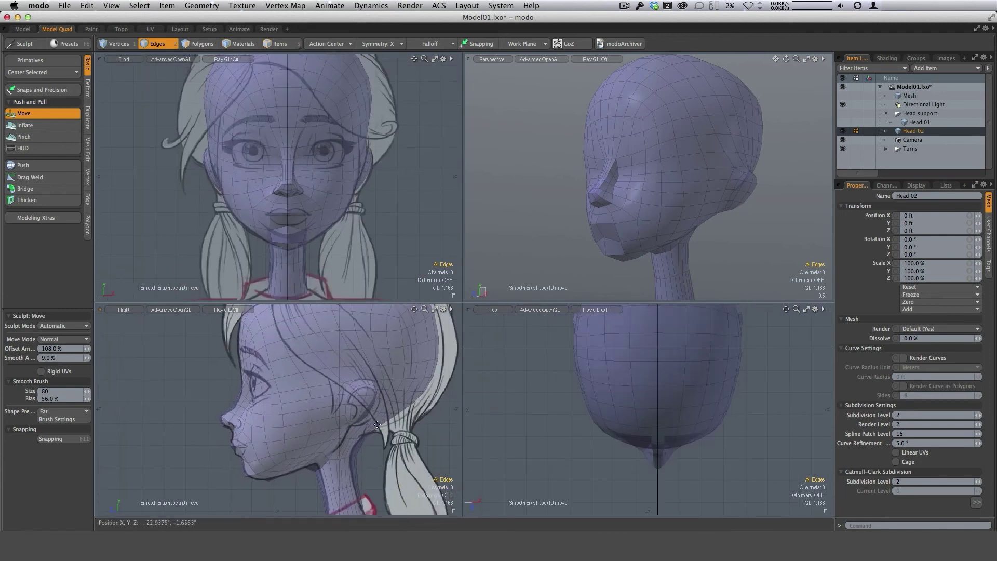
{"action": "left_click_drag", "start_coordinate": [631, 207], "coordinate": [667, 194], "text": "alt"}
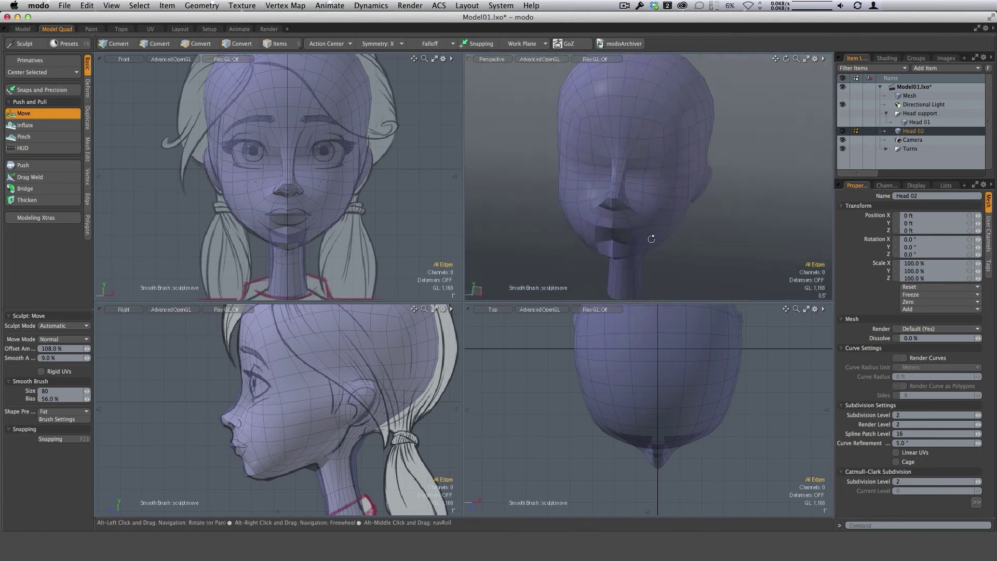
{"action": "left_click_drag", "start_coordinate": [652, 238], "coordinate": [549, 202], "text": "alt"}
{"action": "left_click_drag", "start_coordinate": [566, 156], "coordinate": [691, 202], "text": "alt"}
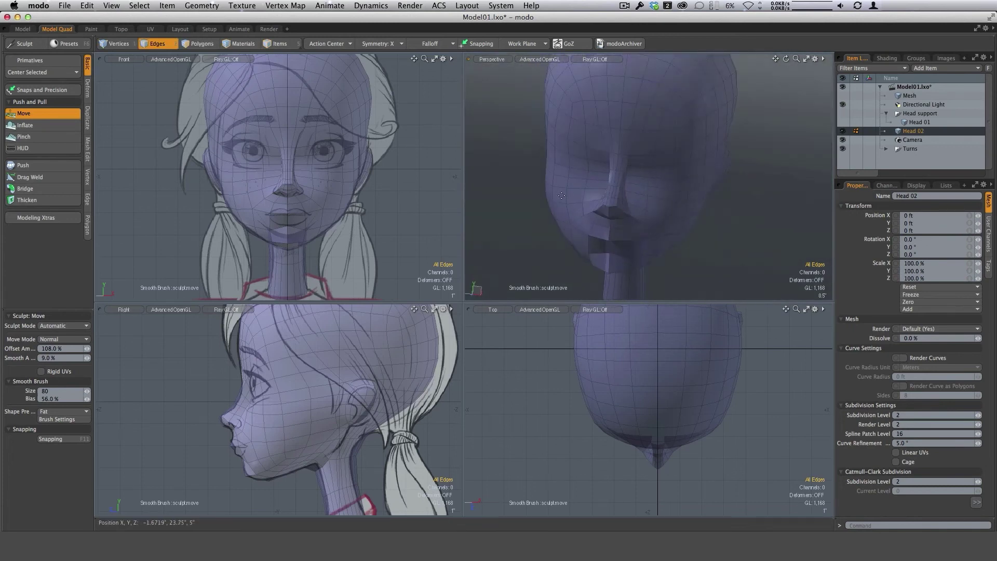
{"action": "left_click_drag", "start_coordinate": [561, 195], "coordinate": [574, 156], "text": "alt"}
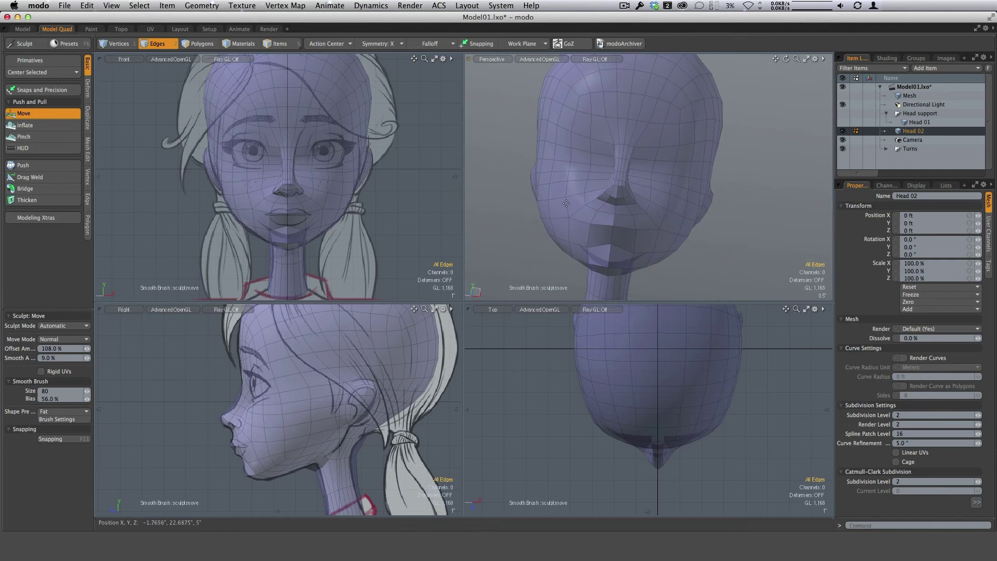
{"action": "mouse_move", "coordinate": [575, 196]}
{"action": "left_mouse_down", "text": "alt"}
{"action": "mouse_move", "coordinate": [597, 177]}
{"action": "mouse_move", "coordinate": [576, 195]}
{"action": "left_mouse_up", "text": "alt"}
{"action": "left_click_drag", "start_coordinate": [483, 281], "coordinate": [628, 182], "text": "alt"}
{"action": "left_click_drag", "start_coordinate": [782, 178], "coordinate": [535, 291], "text": "alt"}
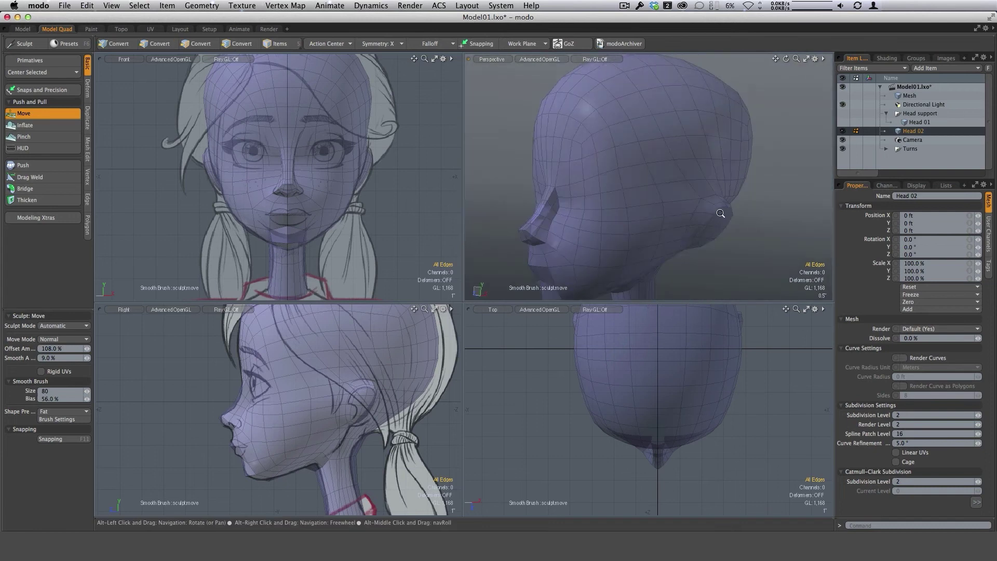
Rebalance the viewport sizes and fit the nose bridge to the side profile with a Move brush size of 102
{"action": "left_click_drag", "start_coordinate": [462, 303], "coordinate": [470, 300]}
{"action": "left_click_drag", "start_coordinate": [347, 397], "coordinate": [333, 393], "text": "alt+shift"}
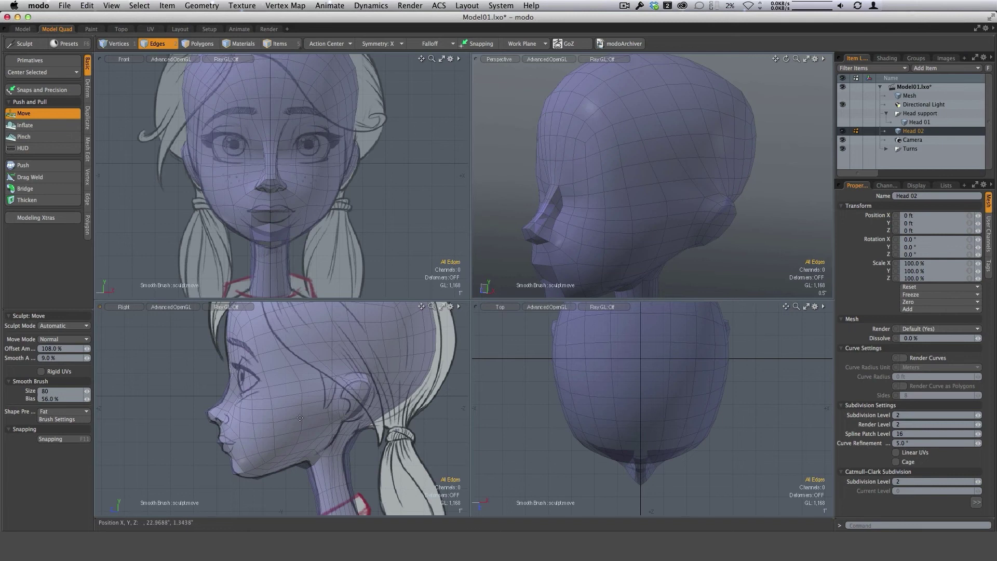
{"action": "left_click_drag", "start_coordinate": [227, 400], "coordinate": [276, 400], "text": "ctrl+alt"}
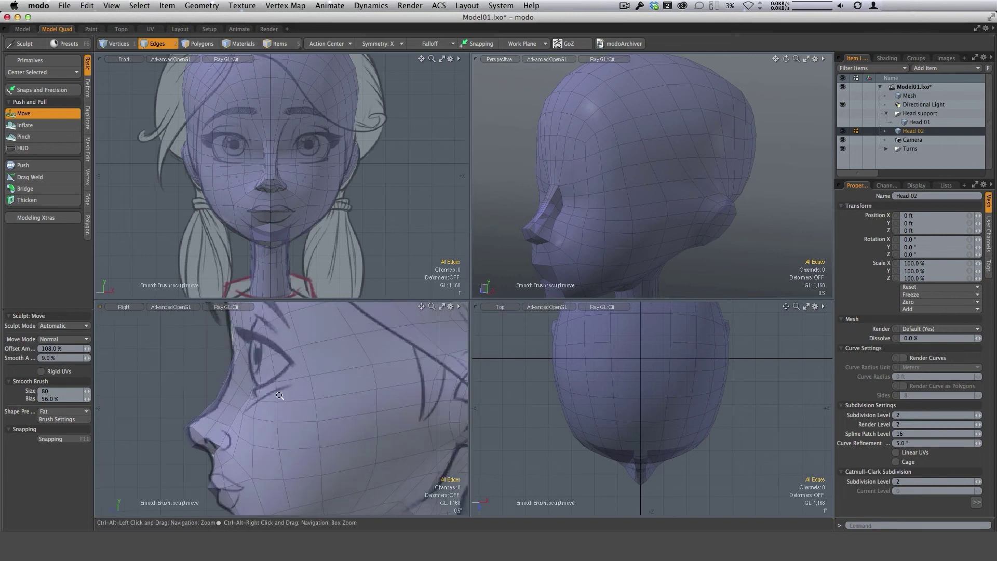
{"action": "right_click_drag", "start_coordinate": [225, 387], "coordinate": [236, 388]}
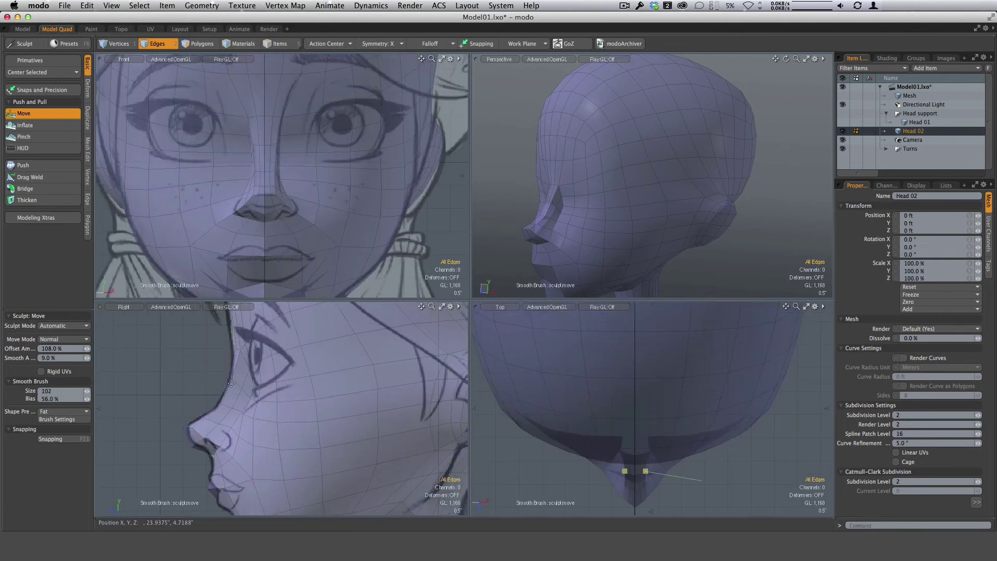
{"action": "left_click_drag", "start_coordinate": [235, 349], "coordinate": [233, 350]}
Fit the sides of the nose bridge to the drawing in the front view with a Move brush size of 76
{"action": "left_click_drag", "start_coordinate": [202, 421], "coordinate": [222, 414], "text": "alt+shift"}
{"action": "left_click_drag", "start_coordinate": [223, 413], "coordinate": [225, 414], "text": "ctrl+alt"}
{"action": "scroll", "coordinate": [225, 413], "scroll_direction": "up", "scroll_amount": 2}
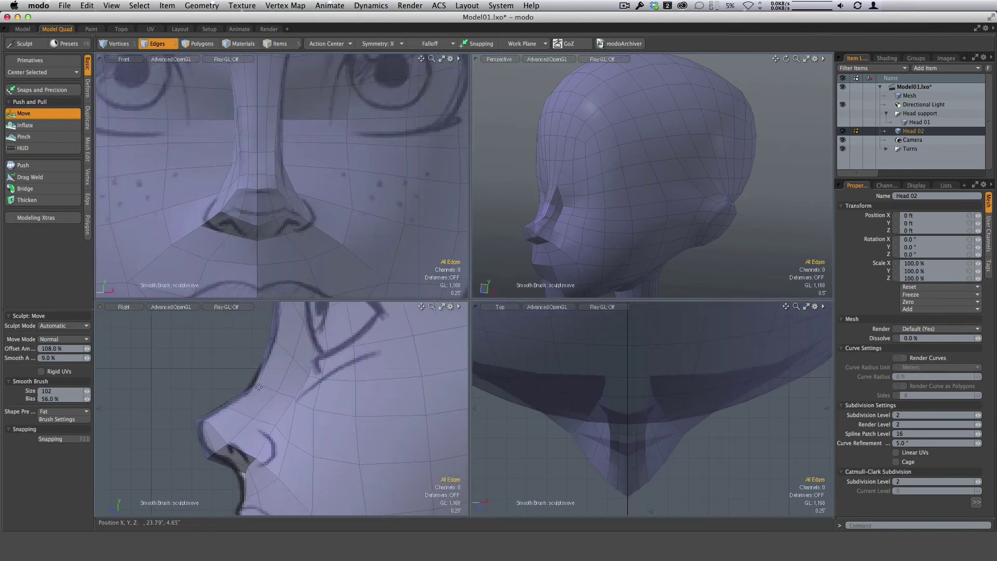
{"action": "right_click_drag", "start_coordinate": [368, 204], "coordinate": [364, 205]}
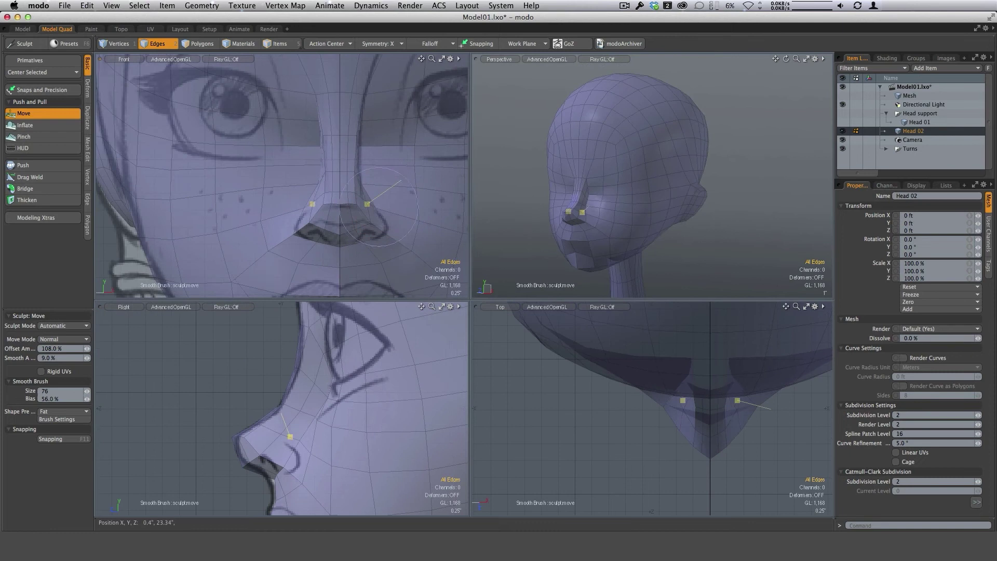
{"action": "left_click_drag", "start_coordinate": [370, 197], "coordinate": [358, 174]}
{"action": "left_click_drag", "start_coordinate": [356, 137], "coordinate": [356, 139], "text": "shift"}
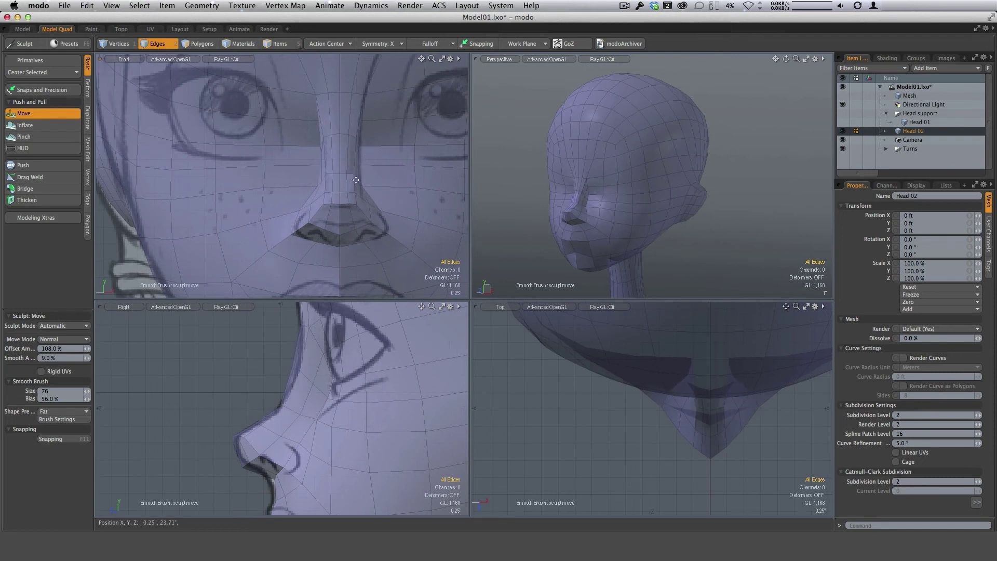
{"action": "left_click_drag", "start_coordinate": [357, 180], "coordinate": [359, 182], "text": "shift"}
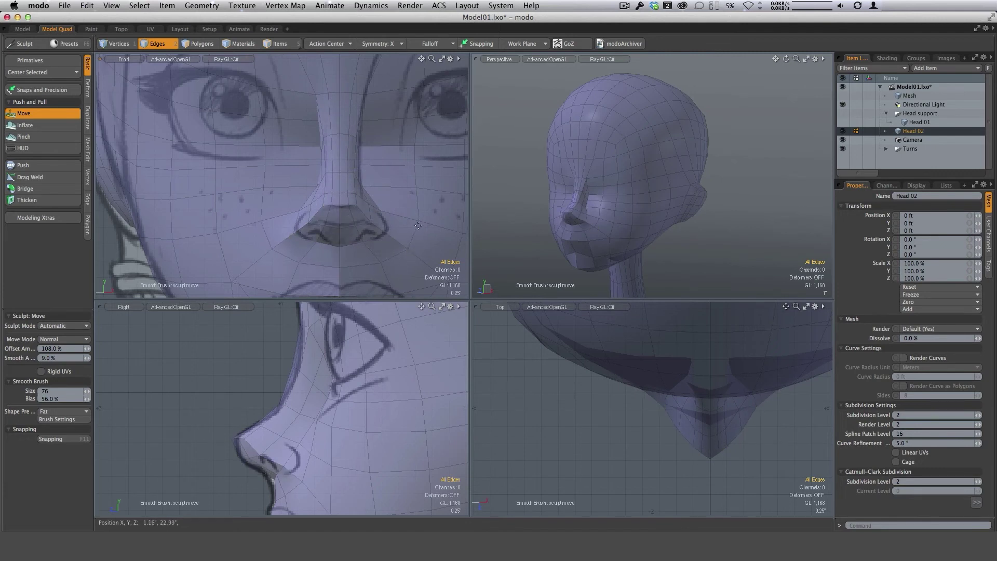
Fit the brow and forehead profile to the drawing in the right view with a Move brush size of 99
{"action": "scroll", "coordinate": [372, 194], "scroll_direction": "down", "scroll_amount": 3}
{"action": "left_click_drag", "start_coordinate": [372, 194], "coordinate": [368, 192], "text": "alt+shift"}
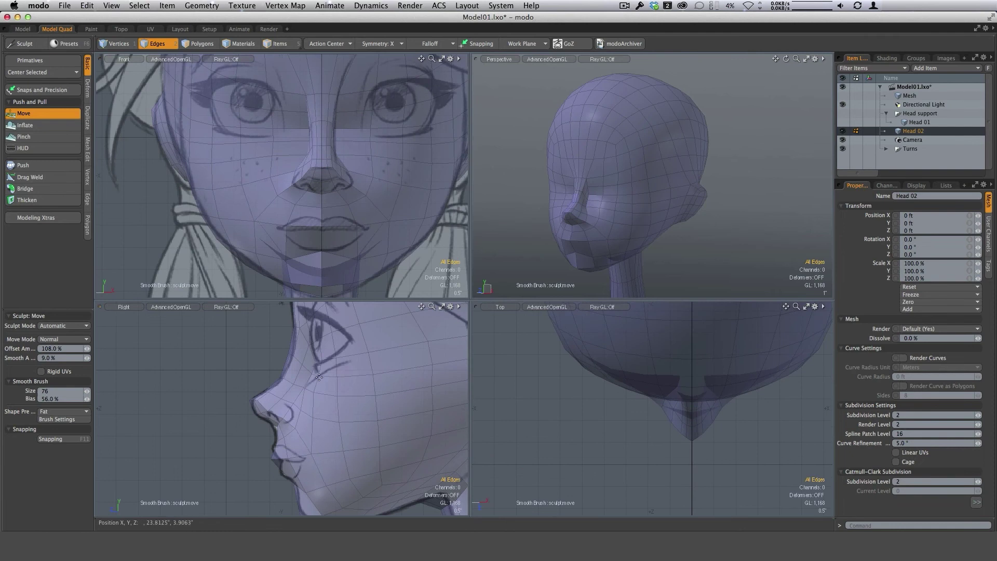
{"action": "scroll", "coordinate": [319, 377], "scroll_direction": "up", "scroll_amount": 1}
{"action": "left_click_drag", "start_coordinate": [328, 393], "coordinate": [331, 396], "text": "alt+shift"}
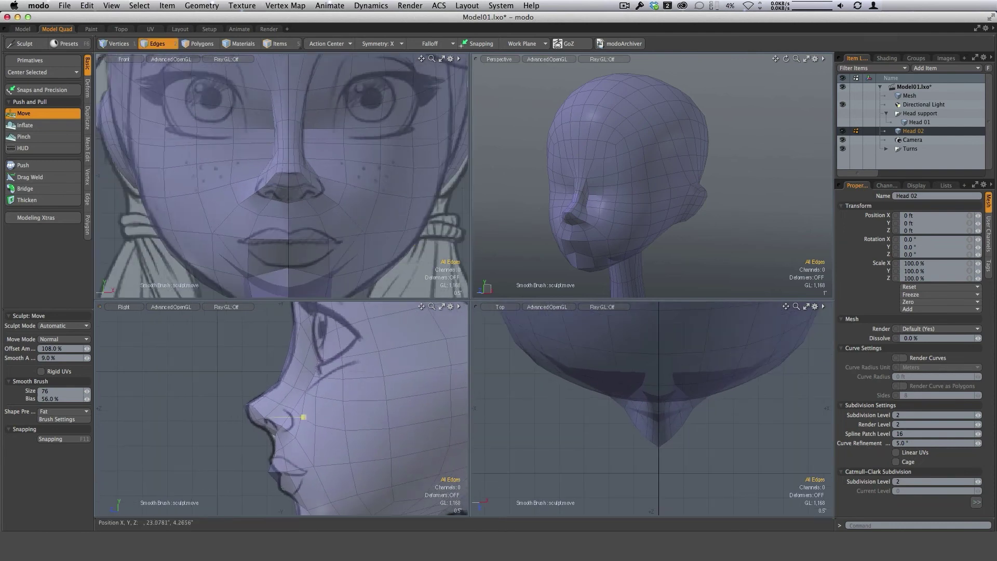
{"action": "left_click_drag", "start_coordinate": [357, 435], "coordinate": [315, 392], "text": "ctrl+alt"}
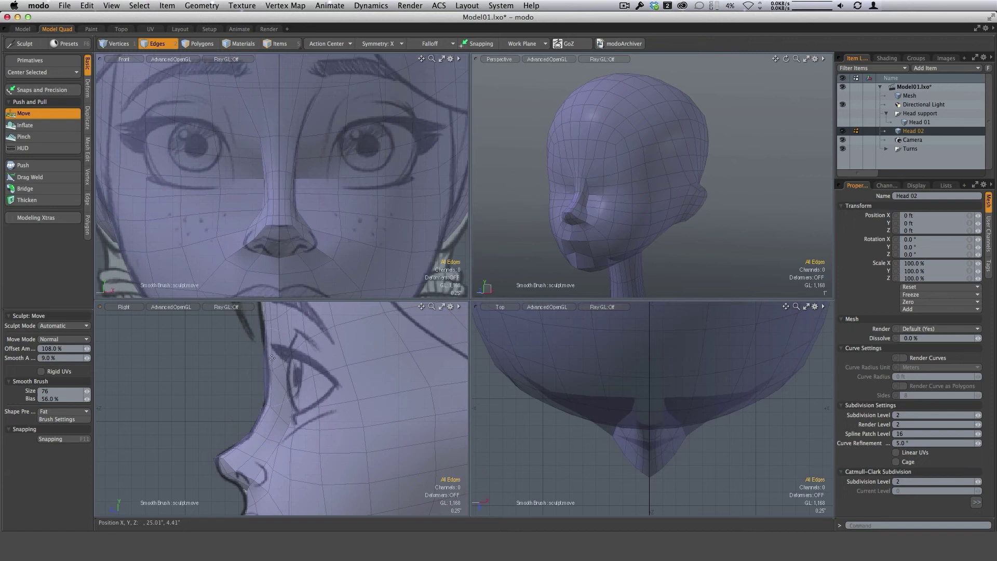
{"action": "left_click_drag", "start_coordinate": [264, 321], "coordinate": [272, 366], "text": "alt+shift"}
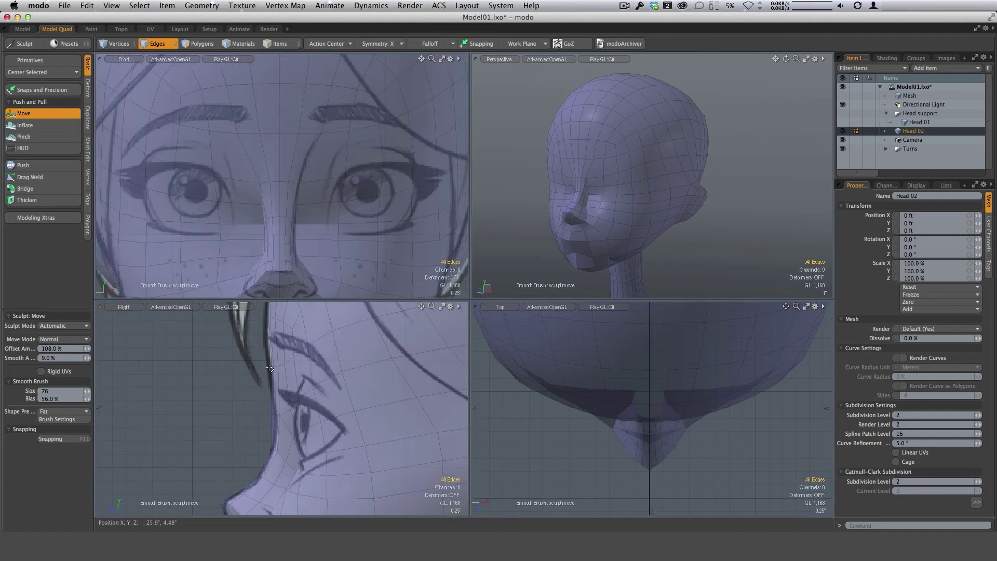
{"action": "right_click_drag", "start_coordinate": [282, 363], "coordinate": [274, 367]}
{"action": "scroll", "coordinate": [274, 362], "scroll_direction": "down", "scroll_amount": 5}
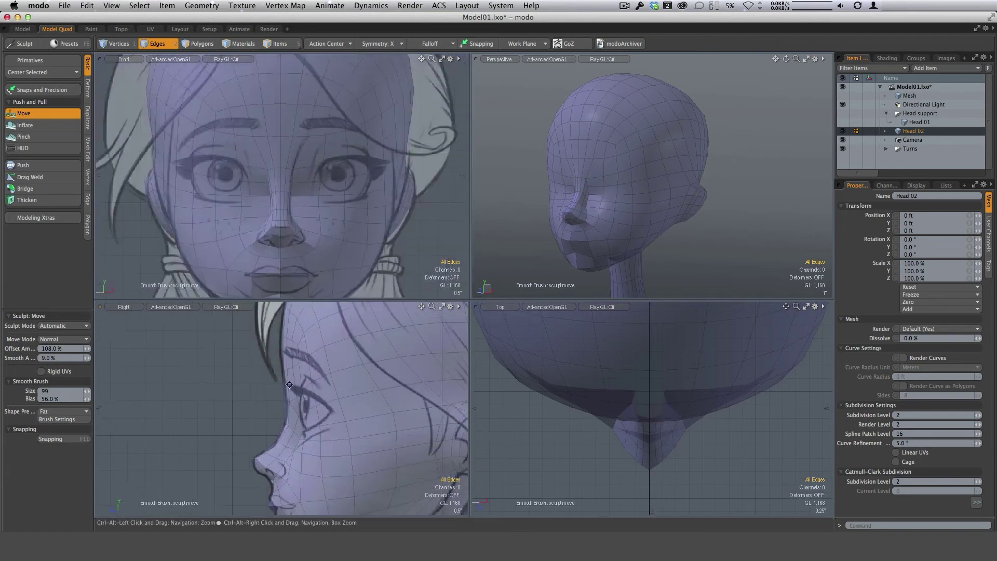
{"action": "left_click_drag", "start_coordinate": [275, 363], "coordinate": [260, 395], "text": "alt+shift"}
{"action": "scroll", "coordinate": [261, 394], "scroll_direction": "up", "scroll_amount": 4}
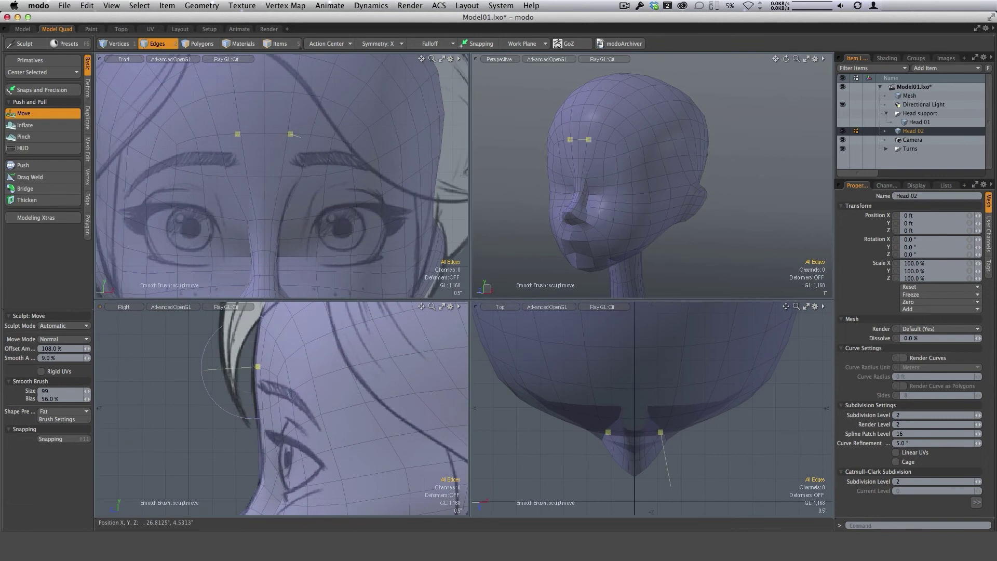
Shape the eye socket area below the brows with a Move brush size of 72
{"action": "mouse_move", "coordinate": [696, 202]}
{"action": "left_mouse_down", "text": "alt"}
{"action": "mouse_move", "coordinate": [657, 205]}
{"action": "mouse_move", "coordinate": [617, 151]}
{"action": "left_mouse_up", "text": "alt"}
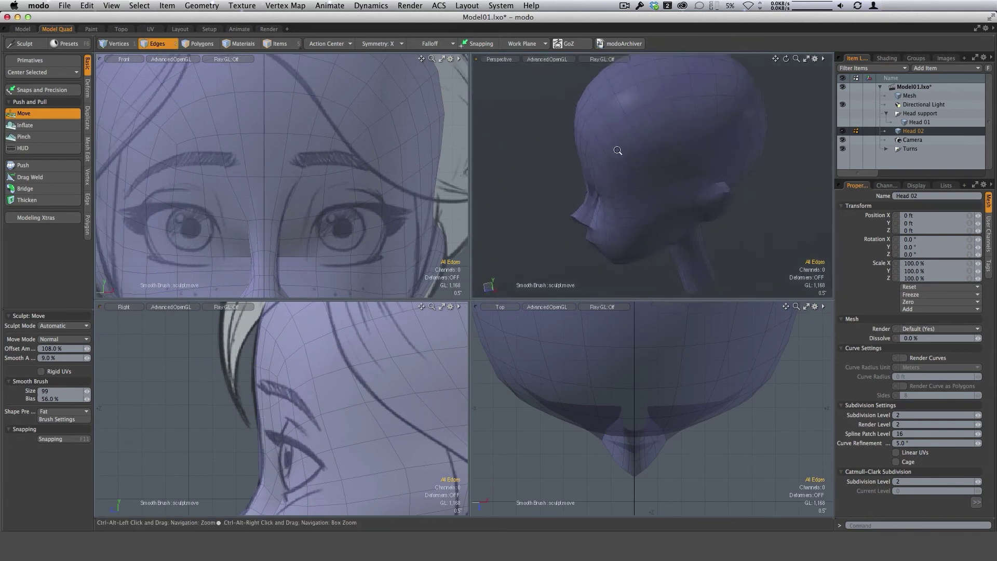
{"action": "scroll", "coordinate": [617, 151], "scroll_direction": "up", "scroll_amount": 3}
{"action": "left_click_drag", "start_coordinate": [611, 210], "coordinate": [687, 200], "text": "alt"}
{"action": "scroll", "coordinate": [672, 217], "scroll_direction": "down", "scroll_amount": 4}
{"action": "left_click_drag", "start_coordinate": [276, 211], "coordinate": [235, 213], "text": "ctrl+alt"}
{"action": "left_click_drag", "start_coordinate": [242, 451], "coordinate": [291, 448], "text": "ctrl+alt"}
{"action": "mouse_move", "coordinate": [293, 448]}
{"action": "right_mouse_down"}
{"action": "mouse_move", "coordinate": [305, 440]}
{"action": "mouse_move", "coordinate": [286, 437]}
{"action": "mouse_move", "coordinate": [309, 414]}
{"action": "mouse_move", "coordinate": [298, 437]}
{"action": "mouse_move", "coordinate": [303, 424]}
{"action": "right_mouse_up"}
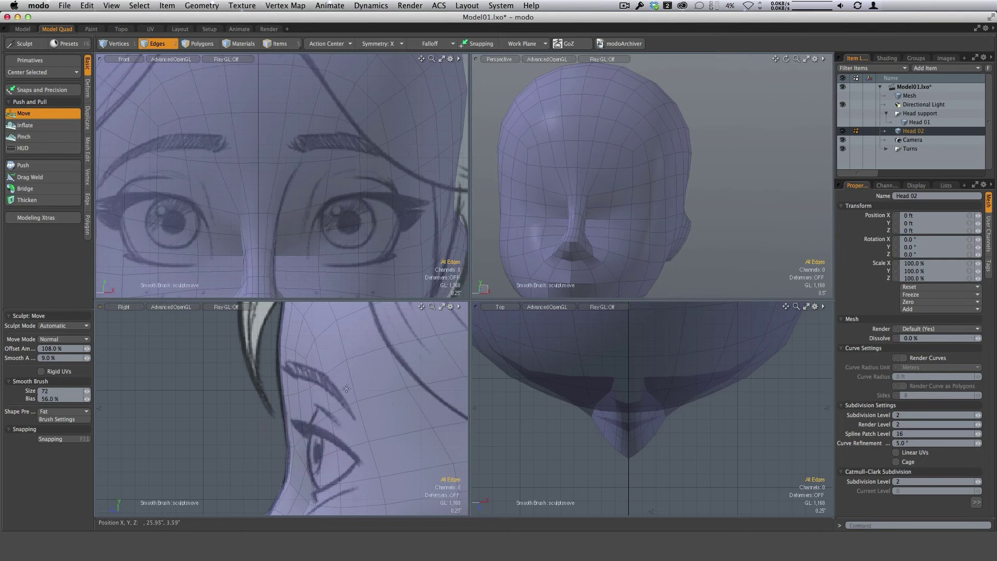
{"action": "left_click_drag", "start_coordinate": [598, 230], "coordinate": [644, 218], "text": "alt"}
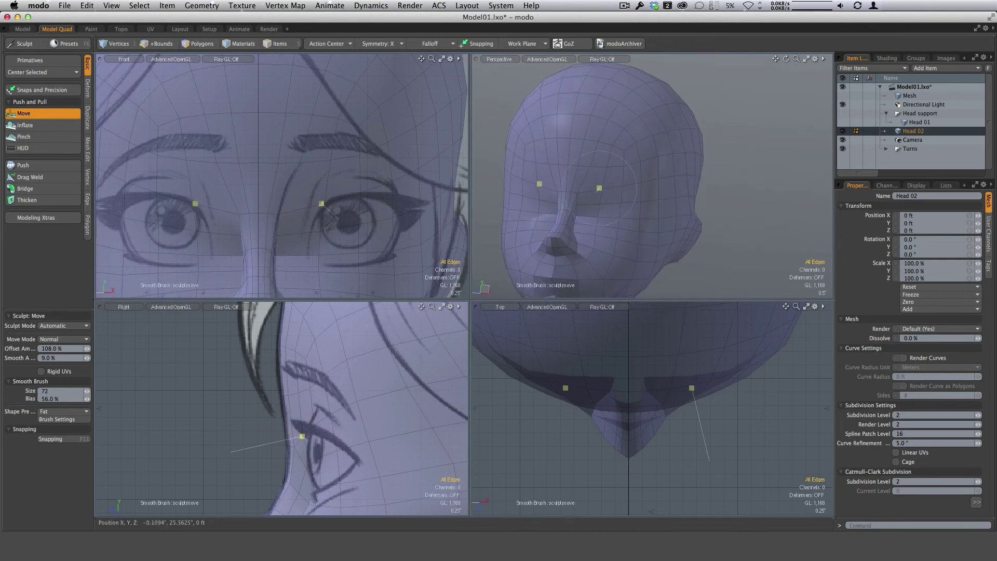
Examine the ear and the back of the head against the drawings, enlarging the right view
{"action": "scroll", "coordinate": [447, 248], "scroll_direction": "down", "scroll_amount": 5}
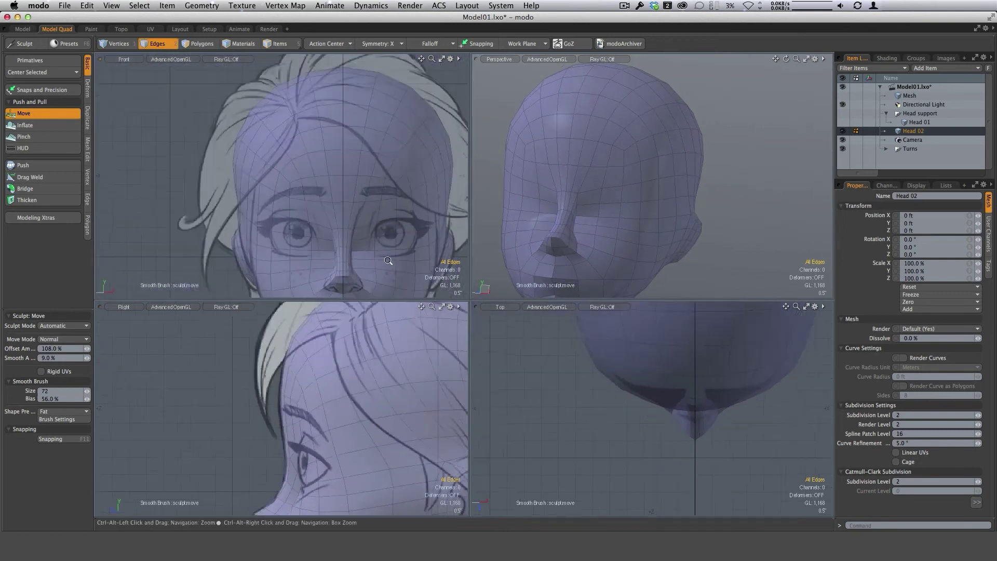
{"action": "left_click_drag", "start_coordinate": [767, 203], "coordinate": [755, 199], "text": "alt"}
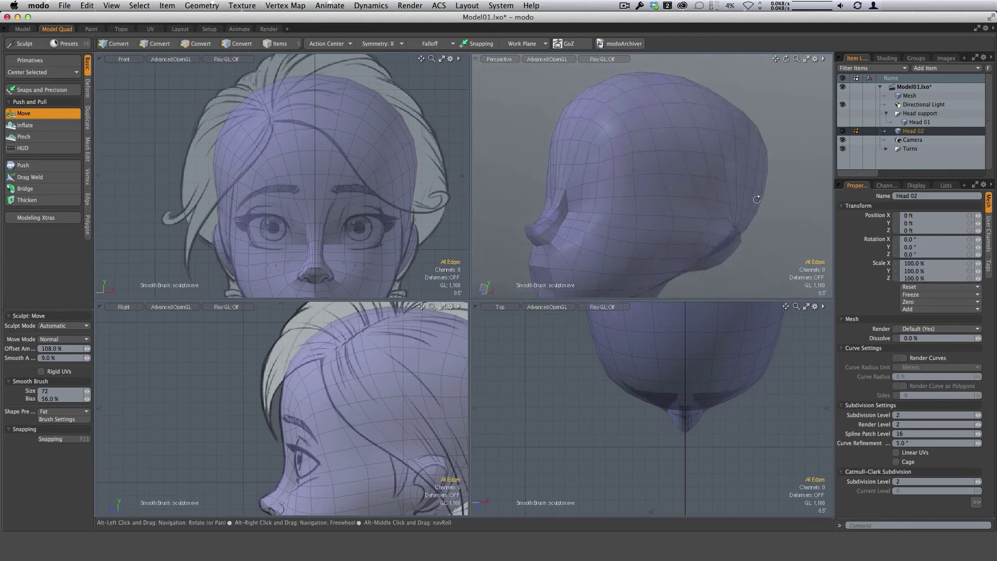
{"action": "scroll", "coordinate": [755, 199], "scroll_direction": "up", "scroll_amount": 4}
{"action": "scroll", "coordinate": [707, 213], "scroll_direction": "down", "scroll_amount": 4}
{"action": "scroll", "coordinate": [659, 226], "scroll_direction": "up", "scroll_amount": 3}
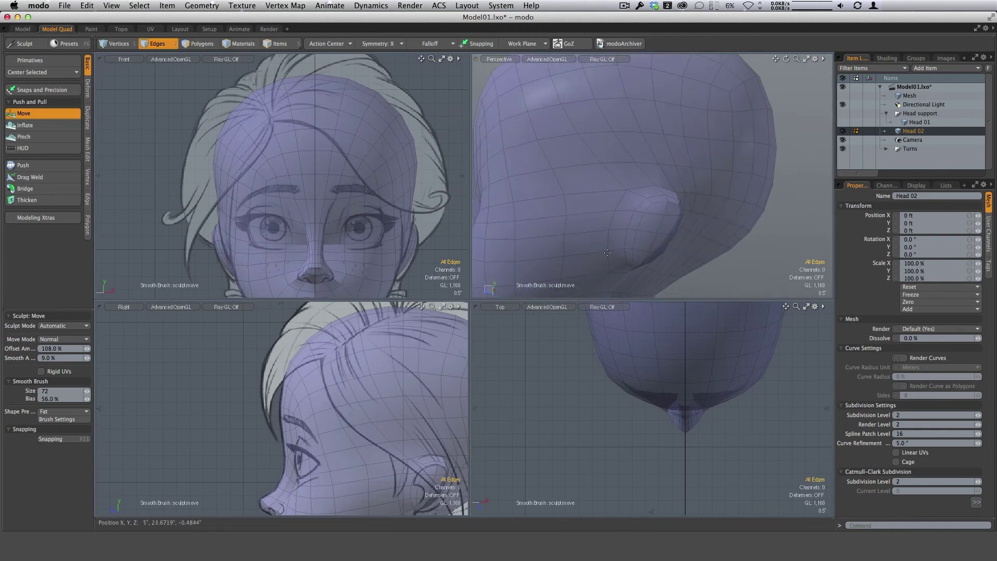
{"action": "left_click_drag", "start_coordinate": [470, 299], "coordinate": [481, 274]}
{"action": "left_click_drag", "start_coordinate": [469, 392], "coordinate": [412, 414], "text": "alt+shift"}
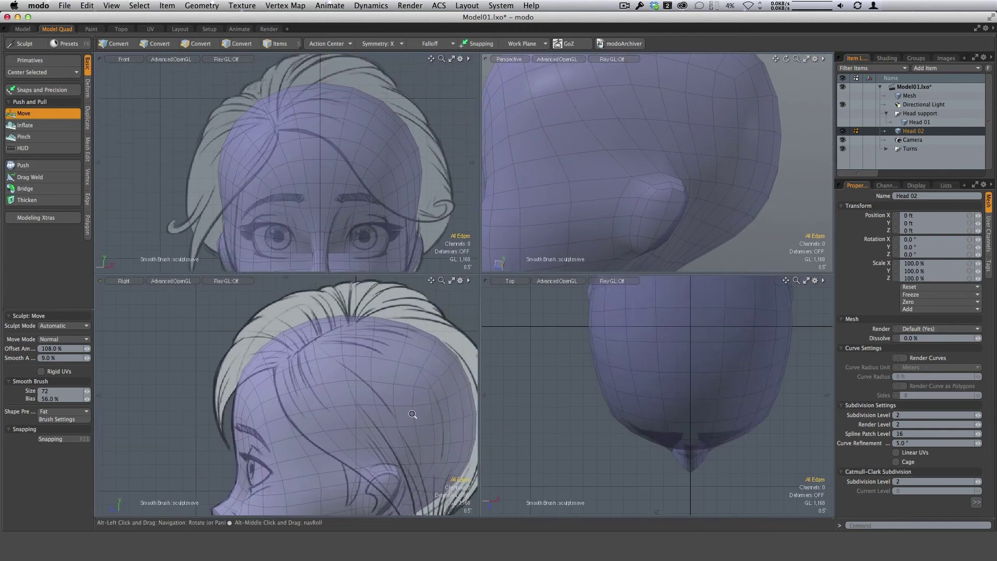
{"action": "scroll", "coordinate": [406, 413], "scroll_direction": "down", "scroll_amount": 2}
{"action": "scroll", "coordinate": [402, 413], "scroll_direction": "up", "scroll_amount": 5}
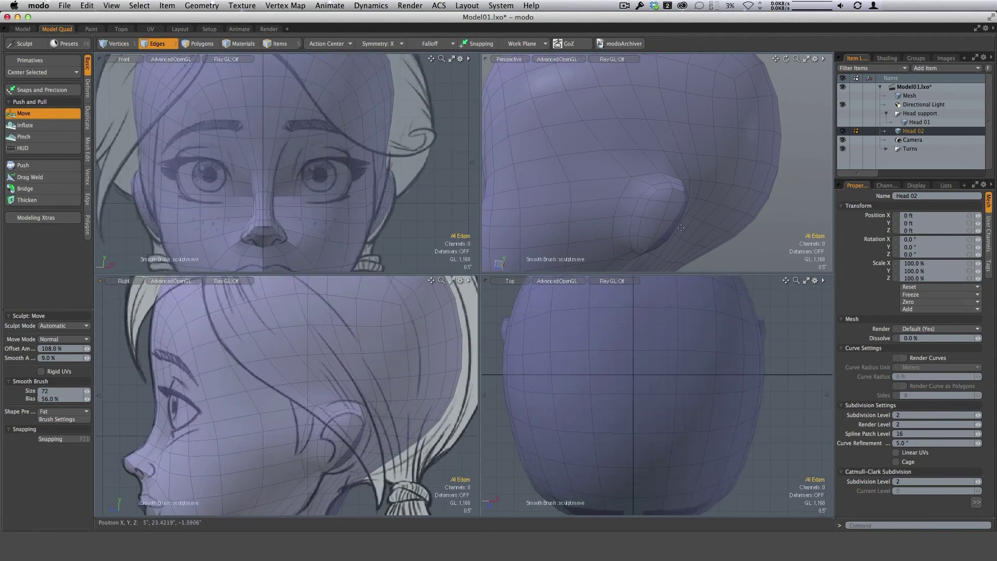
{"action": "left_click_drag", "start_coordinate": [681, 227], "coordinate": [639, 206], "text": "alt"}
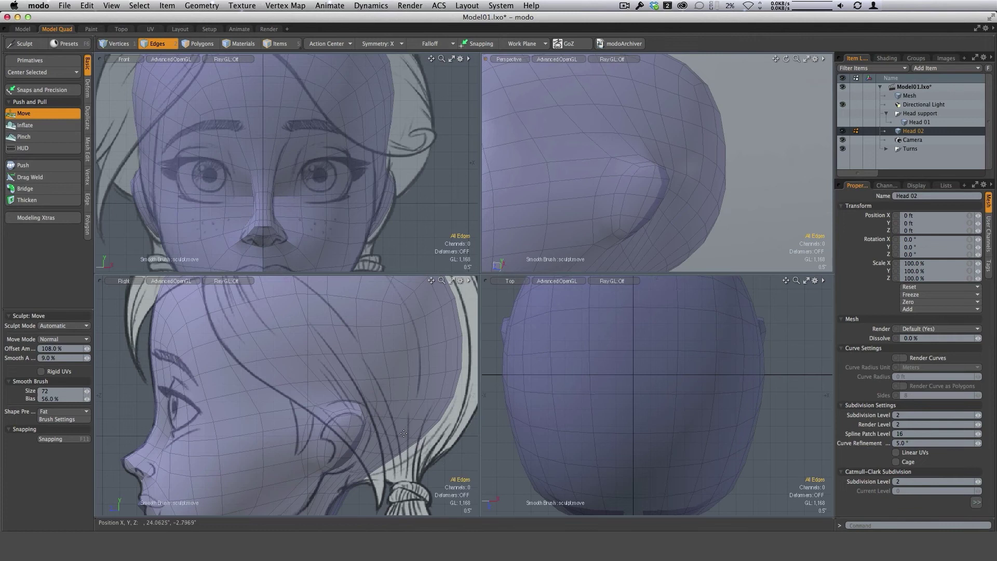
Frame the whole head in the views and examine its face, jaw and ear from several angles in perspective
{"action": "key", "text": "a"}
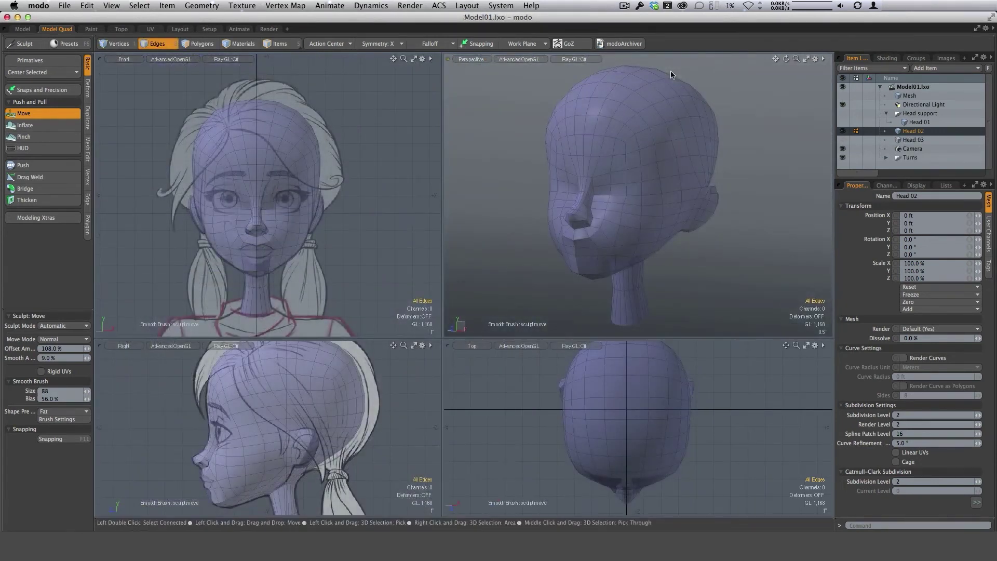
{"action": "key", "text": "alt"}
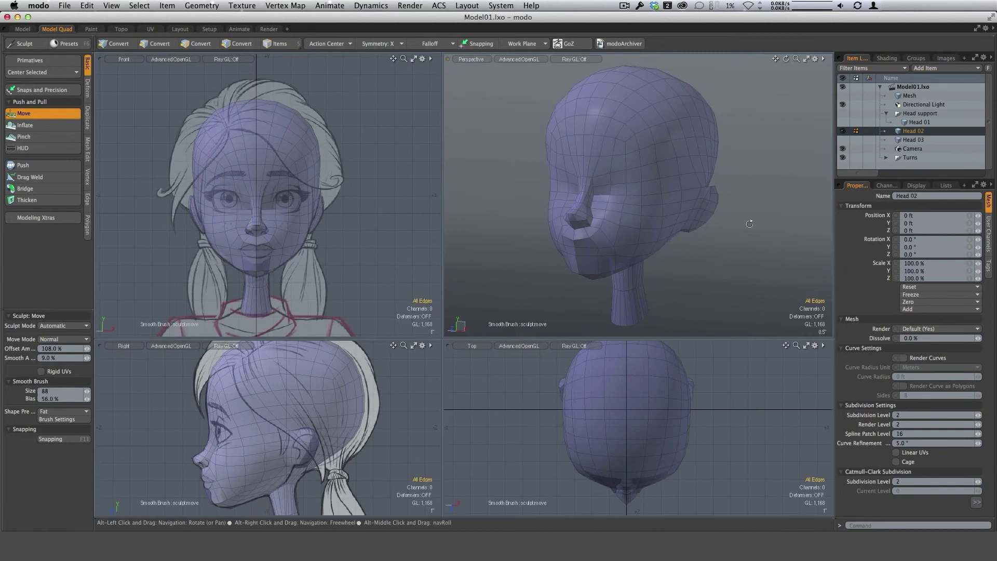
{"action": "left_click_drag", "start_coordinate": [750, 224], "coordinate": [712, 173], "text": "alt"}
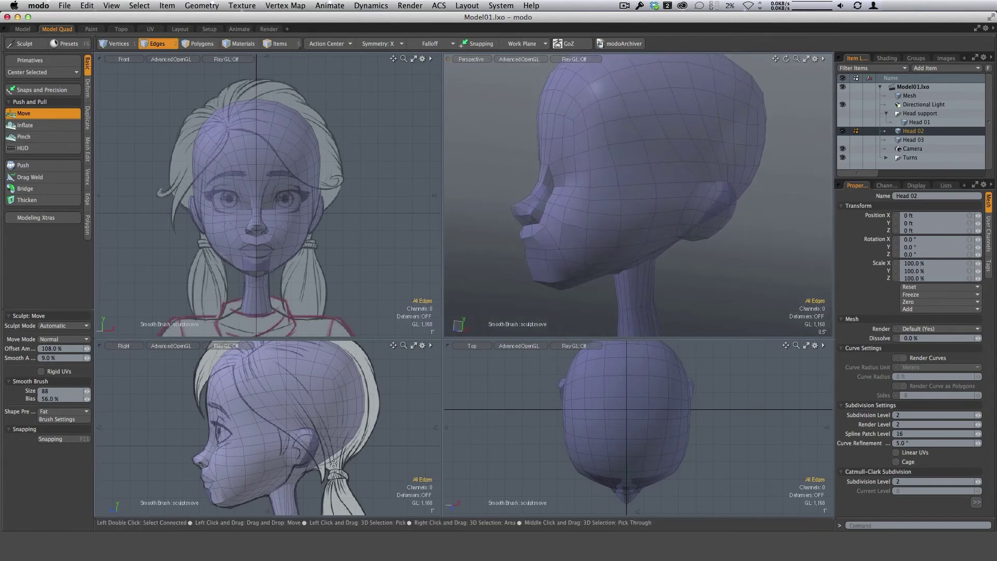
{"action": "left_click_drag", "start_coordinate": [756, 240], "coordinate": [757, 222], "text": "alt"}
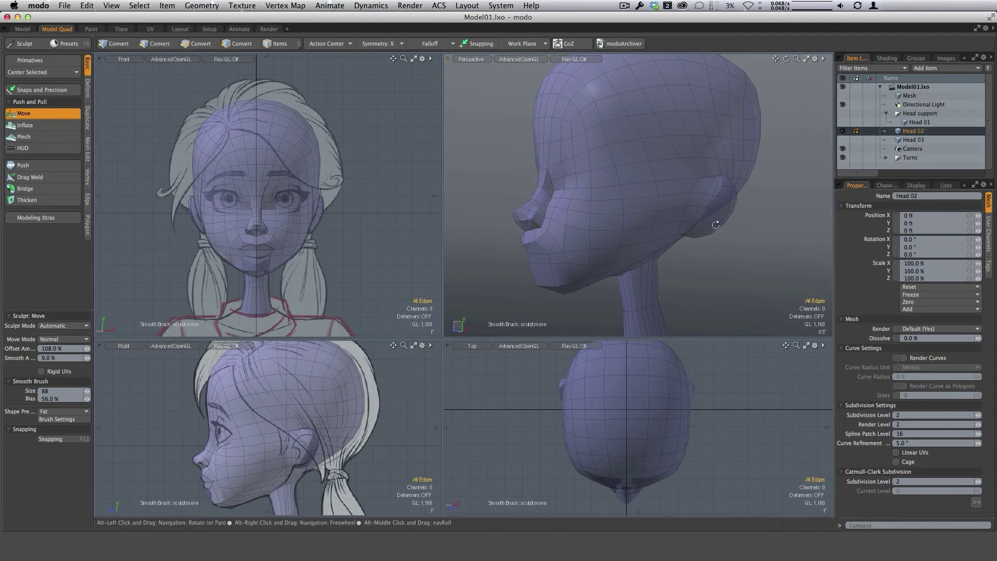
{"action": "left_click_drag", "start_coordinate": [720, 231], "coordinate": [702, 240], "text": "alt"}
{"action": "left_click_drag", "start_coordinate": [606, 255], "coordinate": [667, 247], "text": "alt"}
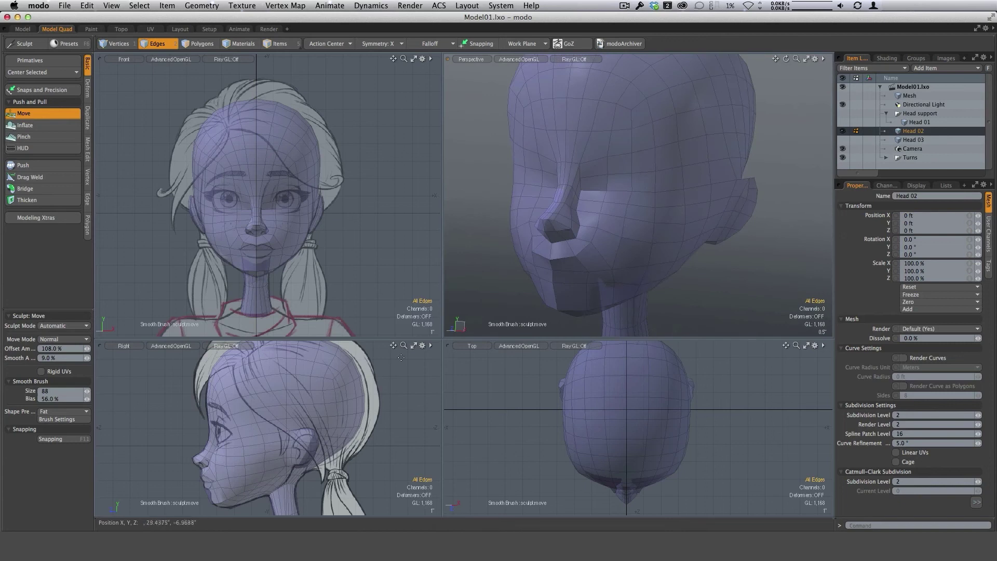
Enlarge the front view and compare the face and head outline with the front drawing
{"action": "left_click_drag", "start_coordinate": [265, 228], "coordinate": [315, 228], "text": "ctrl+alt"}
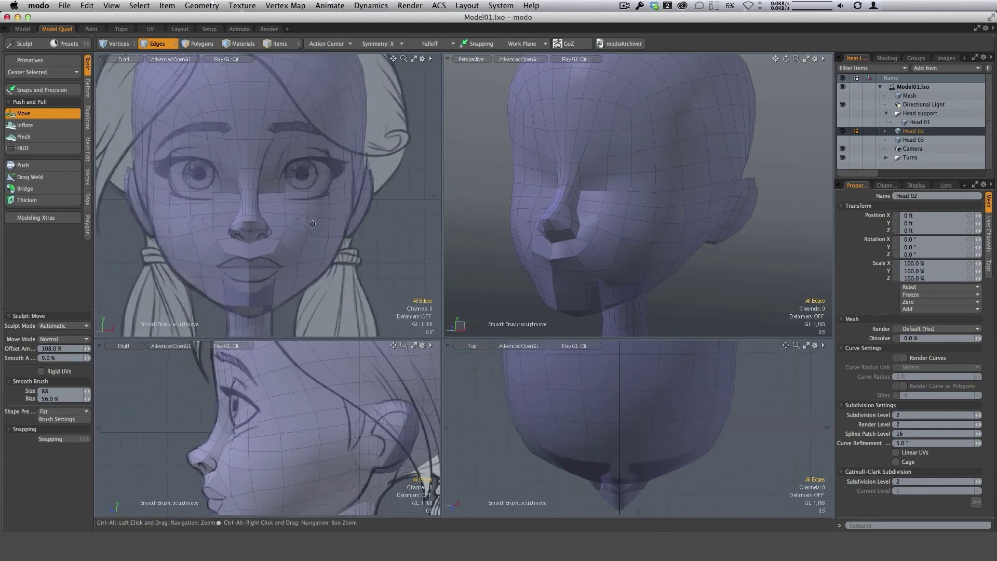
{"action": "left_click_drag", "start_coordinate": [442, 337], "coordinate": [524, 449]}
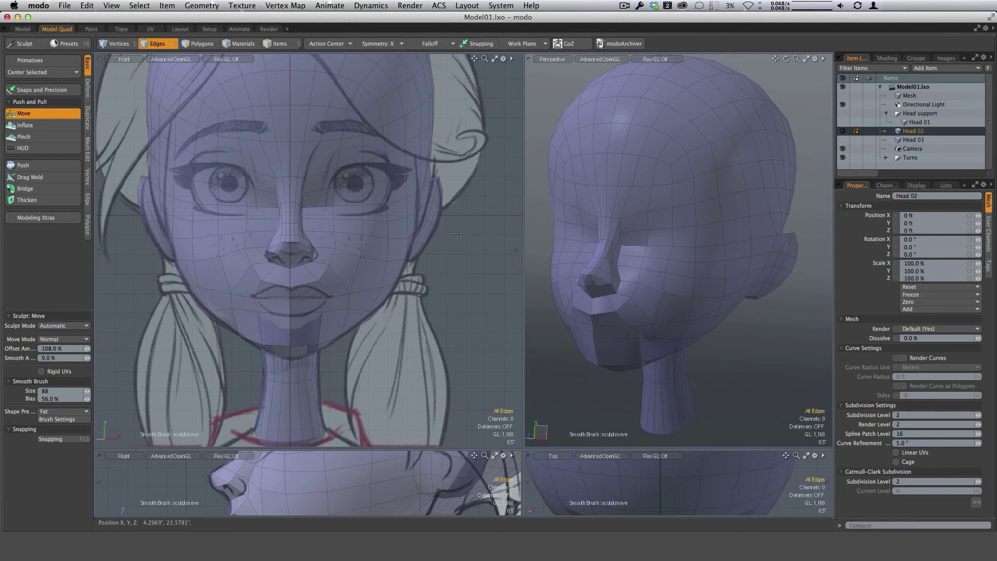
{"action": "scroll", "coordinate": [457, 233], "scroll_direction": "down", "scroll_amount": 5}
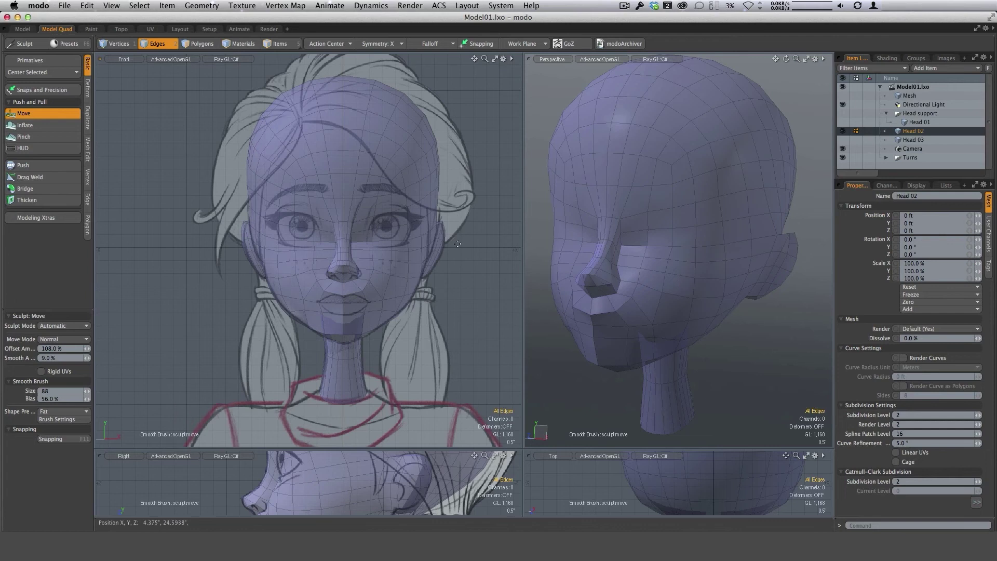
Enlarge the right view and check the neck, skull and face profile against the side drawing
{"action": "left_click_drag", "start_coordinate": [523, 448], "coordinate": [504, 169]}
{"action": "left_click_drag", "start_coordinate": [291, 401], "coordinate": [382, 393], "text": "alt+shift"}
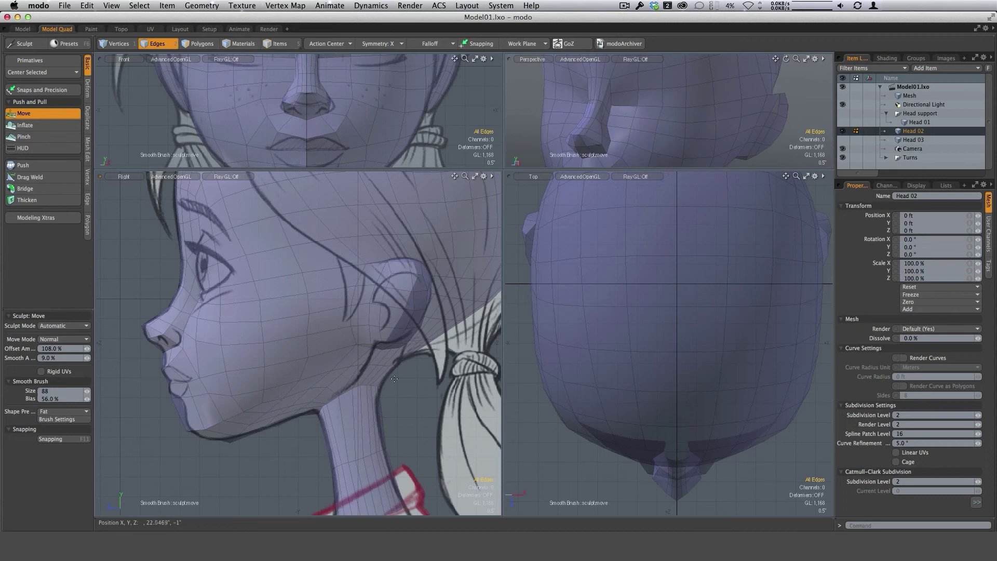
{"action": "left_click_drag", "start_coordinate": [400, 412], "coordinate": [401, 385], "text": "alt"}
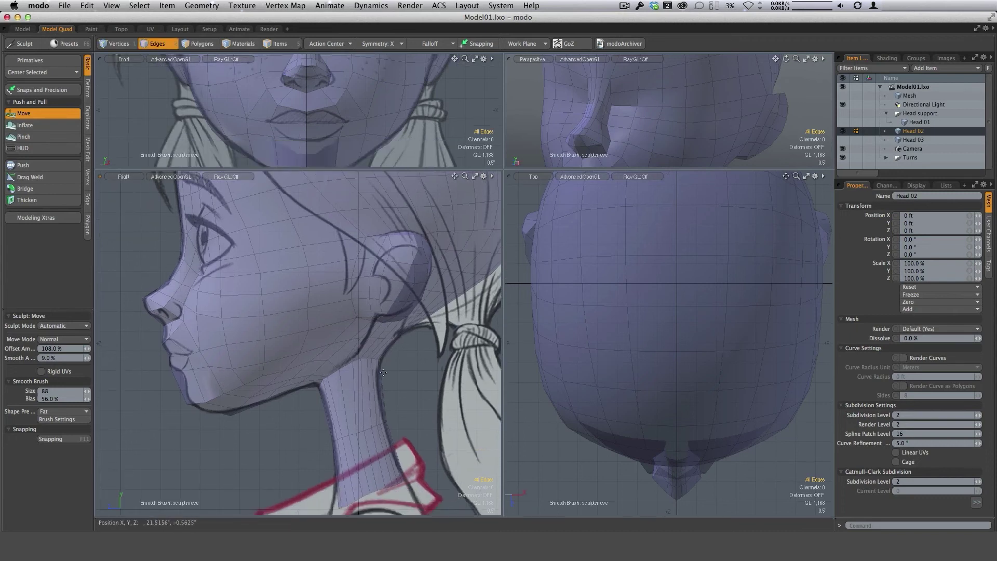
{"action": "scroll", "coordinate": [355, 370], "scroll_direction": "up", "scroll_amount": 5}
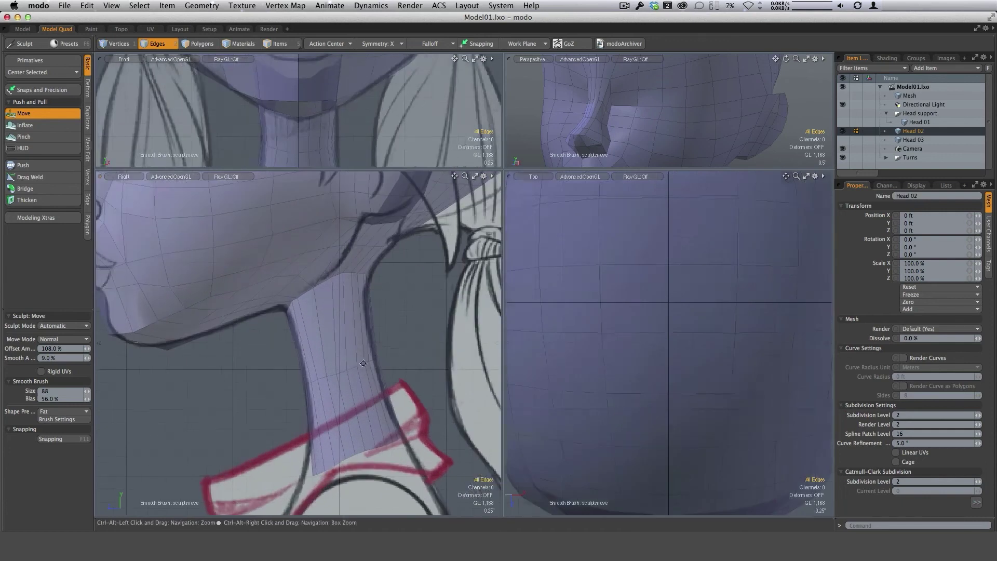
{"action": "scroll", "coordinate": [355, 370], "scroll_direction": "down", "scroll_amount": 10}
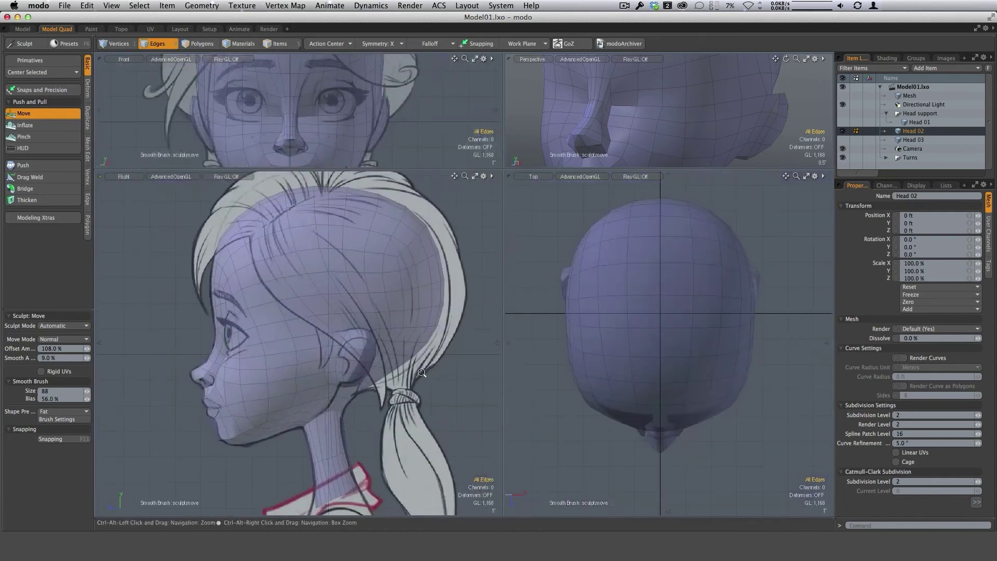
{"action": "left_click_drag", "start_coordinate": [411, 379], "coordinate": [405, 380], "text": "alt"}
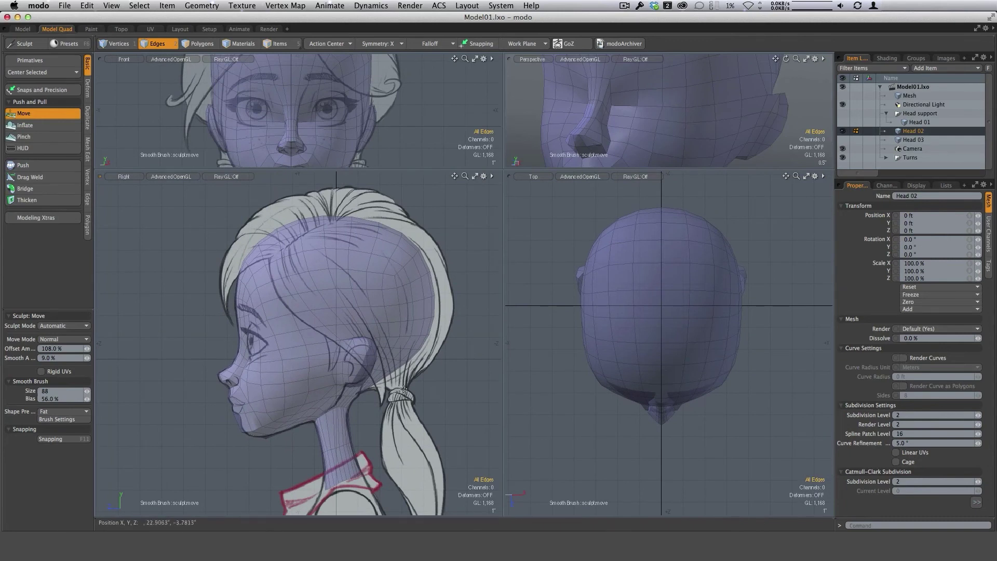
{"action": "scroll", "coordinate": [233, 383], "scroll_direction": "up", "scroll_amount": 6}
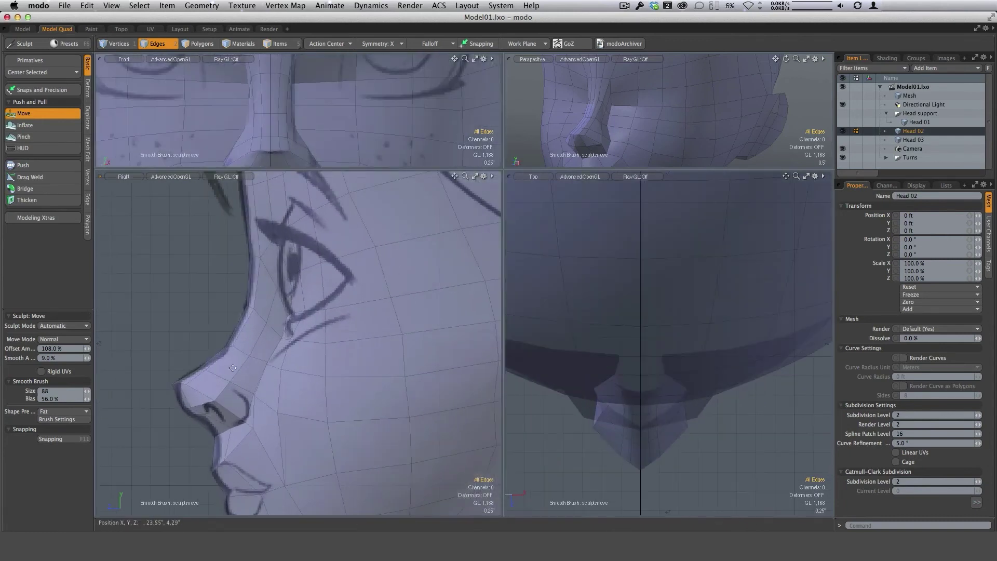
{"action": "scroll", "coordinate": [273, 334], "scroll_direction": "down", "scroll_amount": 3}
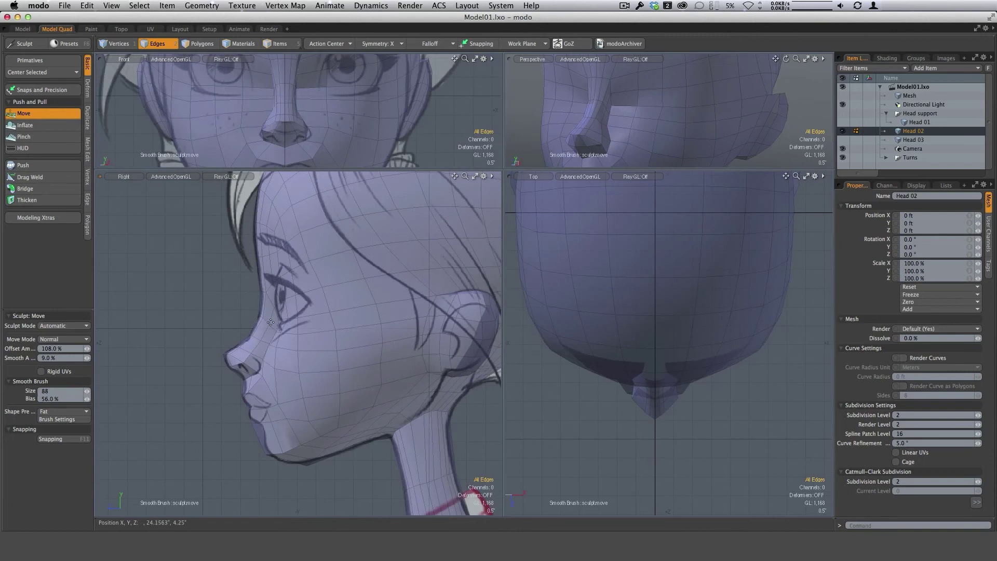
{"action": "left_click_drag", "start_coordinate": [457, 371], "coordinate": [390, 430], "text": "alt"}
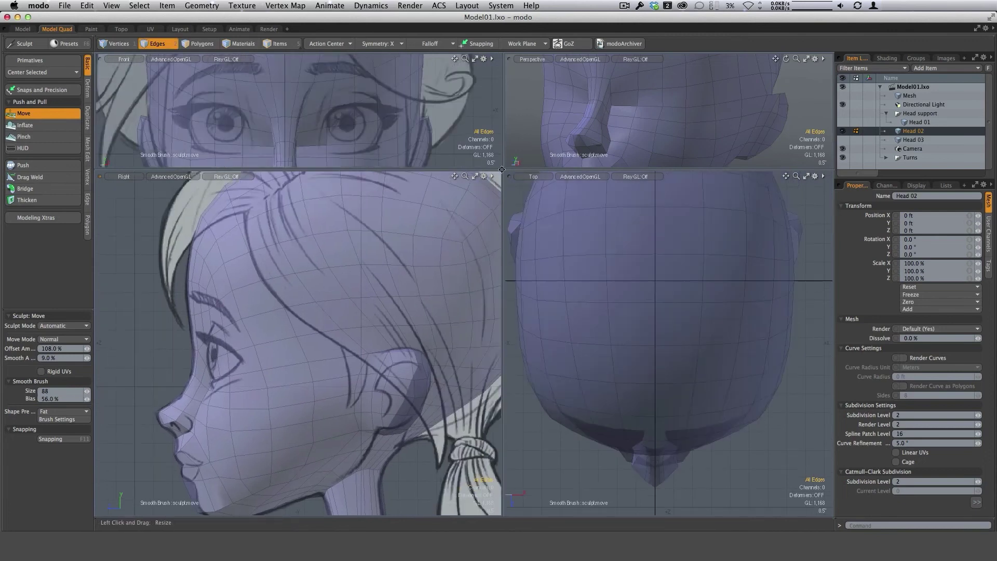
Enlarge the front and perspective views and examine the Head 02 mesh's face, jaw, ear and neck from several angles
{"action": "left_click_drag", "start_coordinate": [503, 170], "coordinate": [449, 362]}
{"action": "left_click_drag", "start_coordinate": [460, 316], "coordinate": [427, 400]}
{"action": "left_click_drag", "start_coordinate": [601, 270], "coordinate": [674, 185], "text": "alt"}
{"action": "left_click_drag", "start_coordinate": [653, 265], "coordinate": [663, 175], "text": "alt"}
{"action": "left_click_drag", "start_coordinate": [652, 167], "coordinate": [633, 203], "text": "alt"}
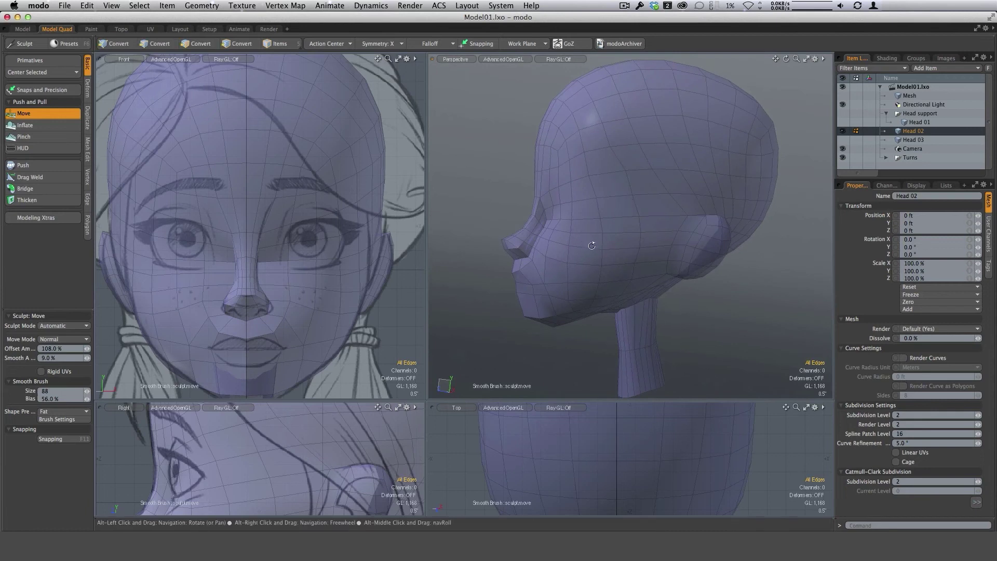
{"action": "left_click_drag", "start_coordinate": [632, 202], "coordinate": [624, 234], "text": "alt"}
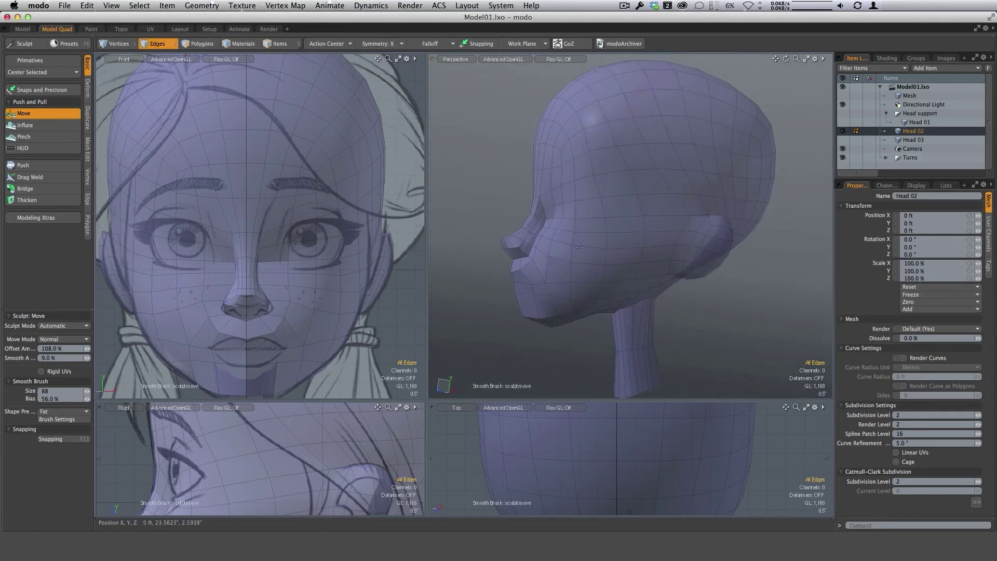
{"action": "left_click_drag", "start_coordinate": [605, 205], "coordinate": [551, 249], "text": "alt"}
{"action": "key", "text": "alt"}
{"action": "mouse_move", "coordinate": [738, 246]}
{"action": "left_mouse_down", "text": "alt"}
{"action": "mouse_move", "coordinate": [694, 248]}
{"action": "mouse_move", "coordinate": [722, 241]}
{"action": "mouse_move", "coordinate": [696, 239]}
{"action": "mouse_move", "coordinate": [752, 270]}
{"action": "mouse_move", "coordinate": [691, 227]}
{"action": "mouse_move", "coordinate": [753, 250]}
{"action": "left_mouse_up", "text": "alt"}
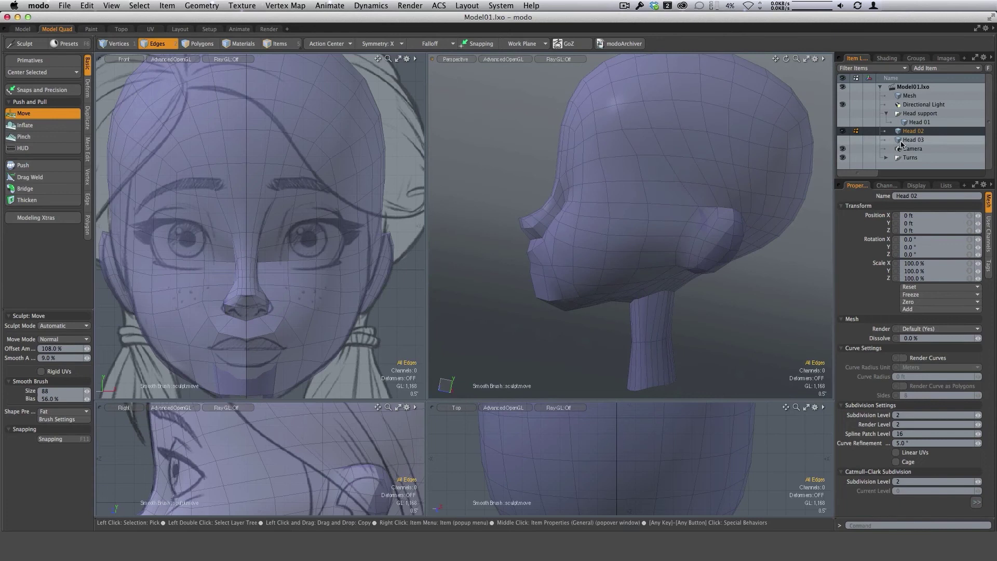
Move the Head 02 mesh into the Head support group and subdivide the Head 03 mesh
{"action": "left_click", "coordinate": [914, 140]}
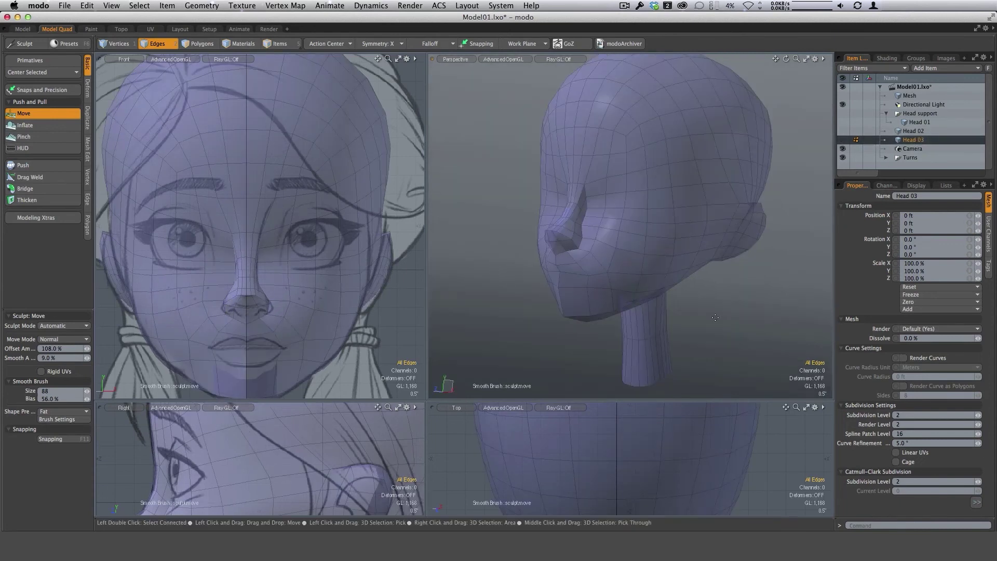
{"action": "left_click_drag", "start_coordinate": [909, 134], "coordinate": [916, 126]}
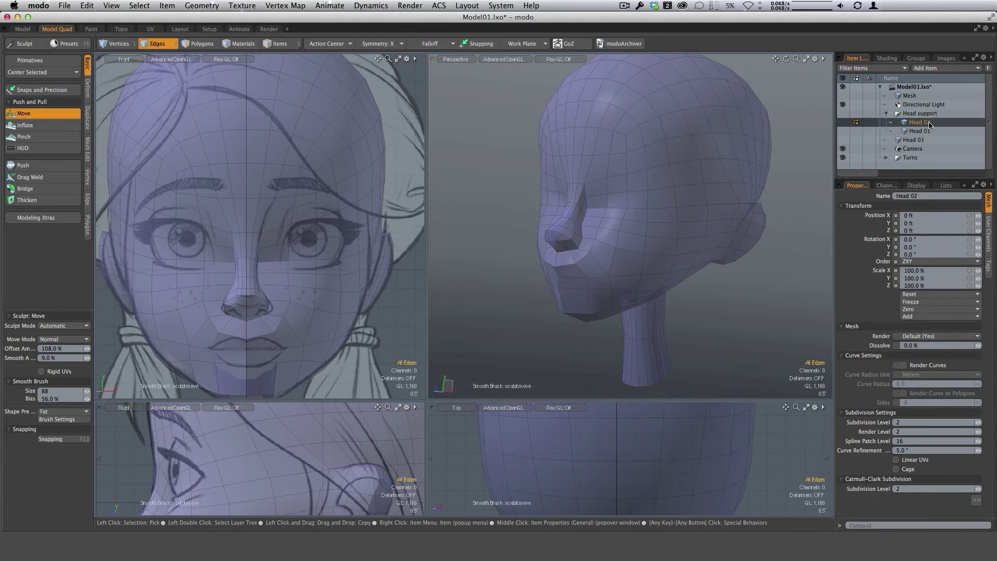
{"action": "left_click", "coordinate": [918, 140]}
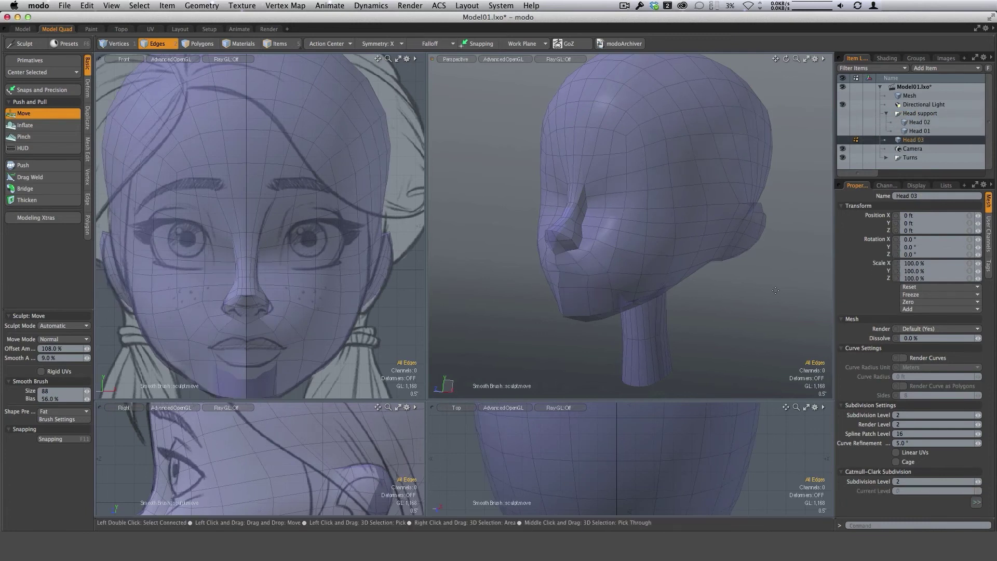
{"action": "key", "text": "d"}
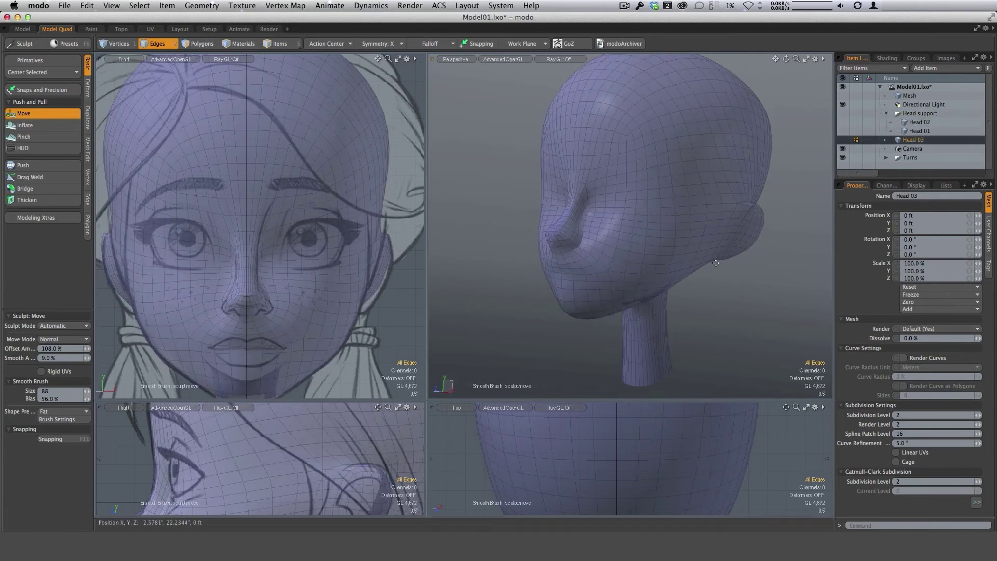
{"action": "left_click_drag", "start_coordinate": [775, 290], "coordinate": [578, 278], "text": "alt"}
Sculpt Head 03's lip profile to match the side drawing, using the Move brush at sizes 92 and 103
{"action": "left_click_drag", "start_coordinate": [428, 401], "coordinate": [485, 252]}
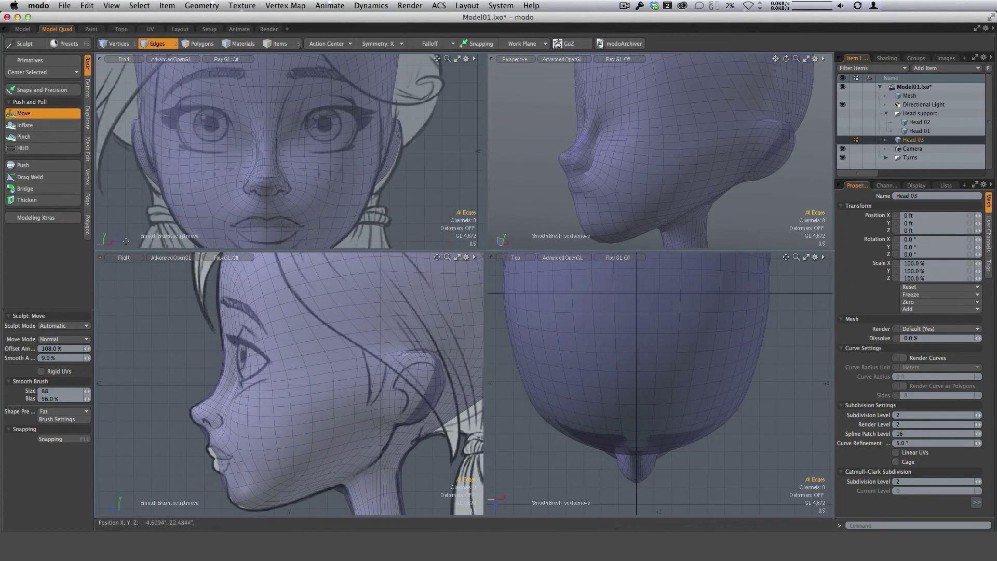
{"action": "right_click_drag", "start_coordinate": [222, 445], "coordinate": [224, 444]}
{"action": "left_click_drag", "start_coordinate": [224, 434], "coordinate": [247, 375], "text": "alt+shift"}
{"action": "left_click_drag", "start_coordinate": [247, 375], "coordinate": [315, 356], "text": "ctrl+alt"}
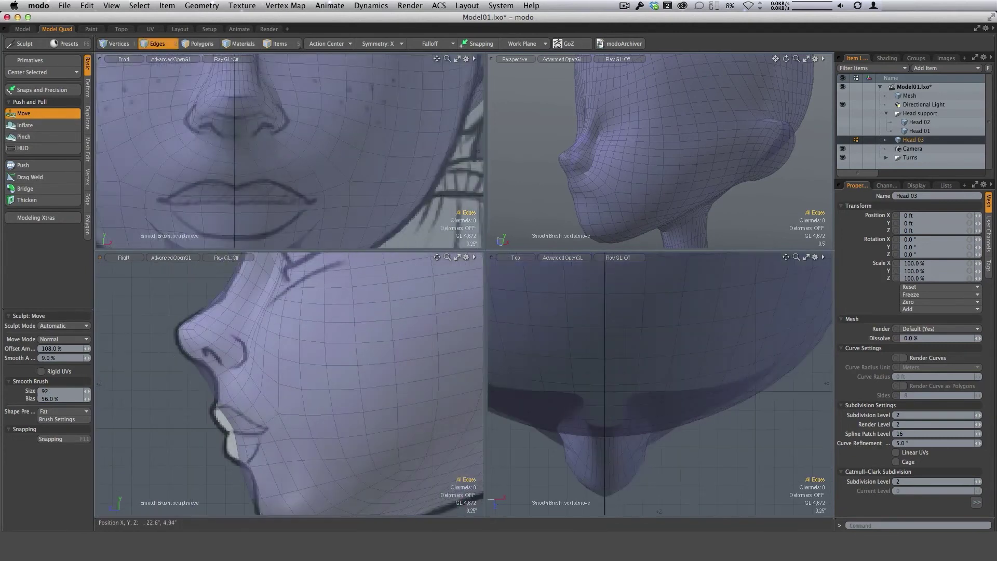
{"action": "right_click_drag", "start_coordinate": [211, 383], "coordinate": [221, 402]}
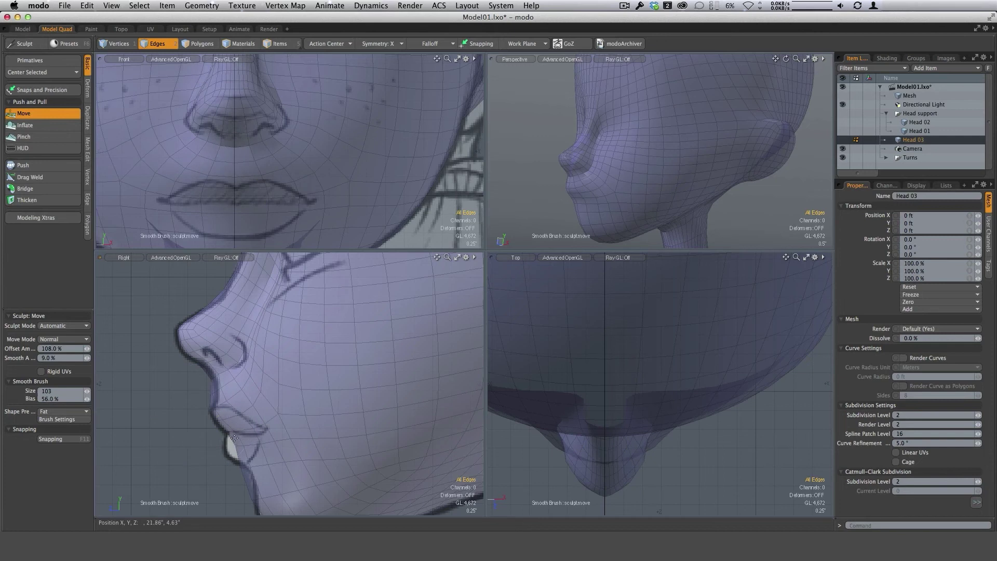
{"action": "right_click_drag", "start_coordinate": [234, 446], "coordinate": [221, 435]}
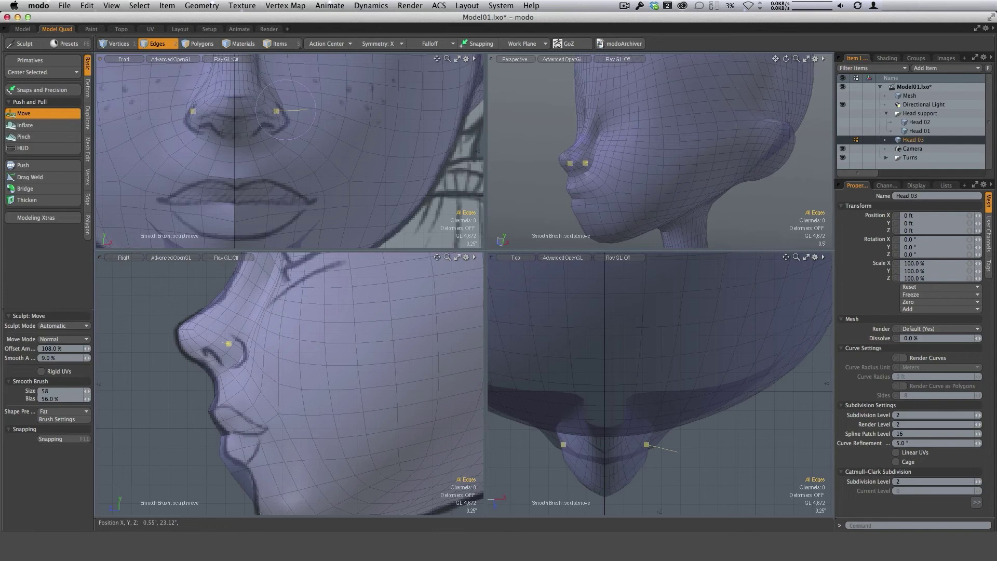
Shape the nostrils and nose tip to the front and side drawings, using the Move brush at sizes 58 and 76
{"action": "left_click_drag", "start_coordinate": [246, 150], "coordinate": [242, 146]}
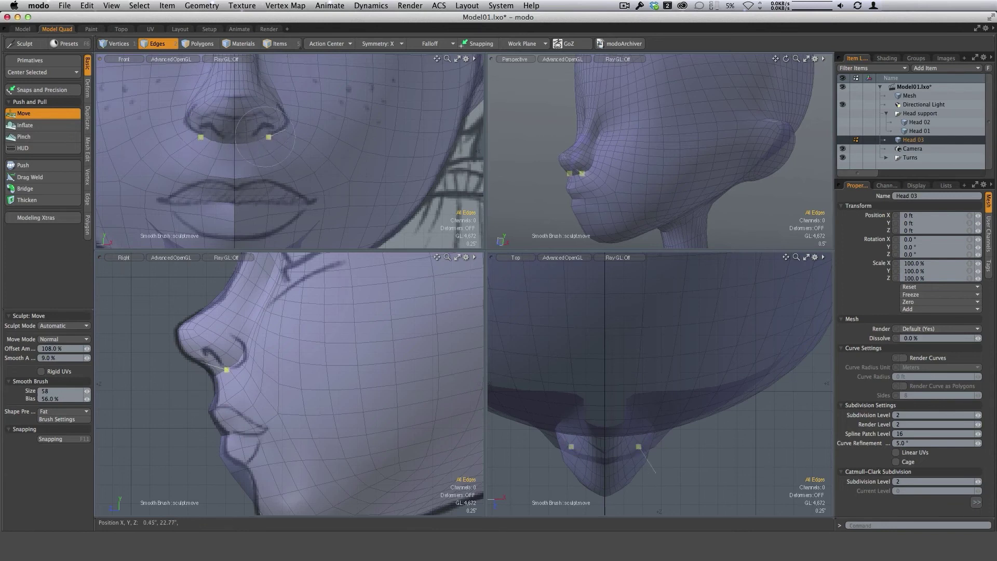
{"action": "mouse_move", "coordinate": [263, 132]}
{"action": "left_mouse_down"}
{"action": "mouse_move", "coordinate": [311, 127]}
{"action": "mouse_move", "coordinate": [277, 127]}
{"action": "mouse_move", "coordinate": [344, 218]}
{"action": "left_mouse_up"}
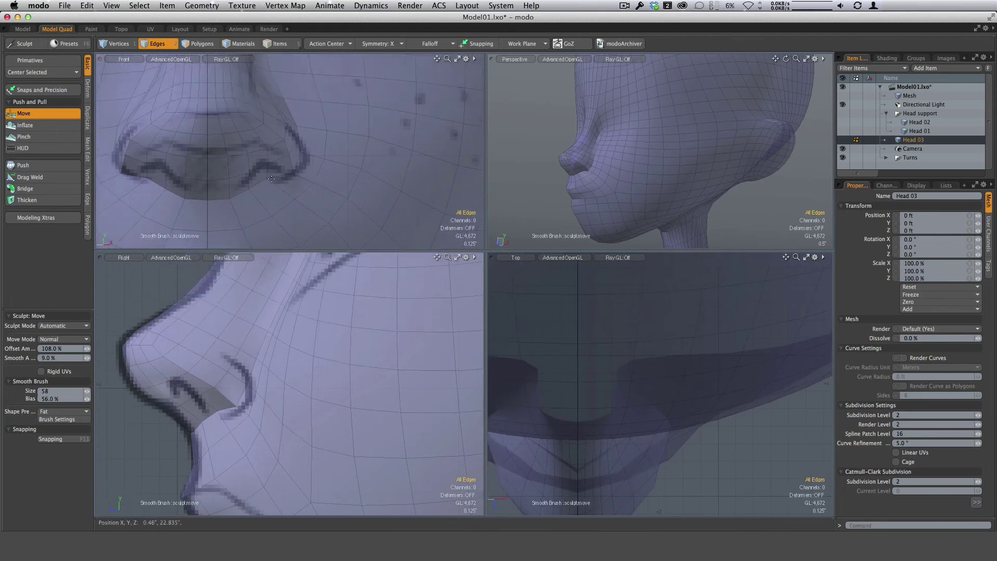
{"action": "left_click_drag", "start_coordinate": [248, 327], "coordinate": [239, 318]}
{"action": "right_click_drag", "start_coordinate": [217, 357], "coordinate": [228, 358]}
{"action": "left_click_drag", "start_coordinate": [216, 358], "coordinate": [165, 390]}
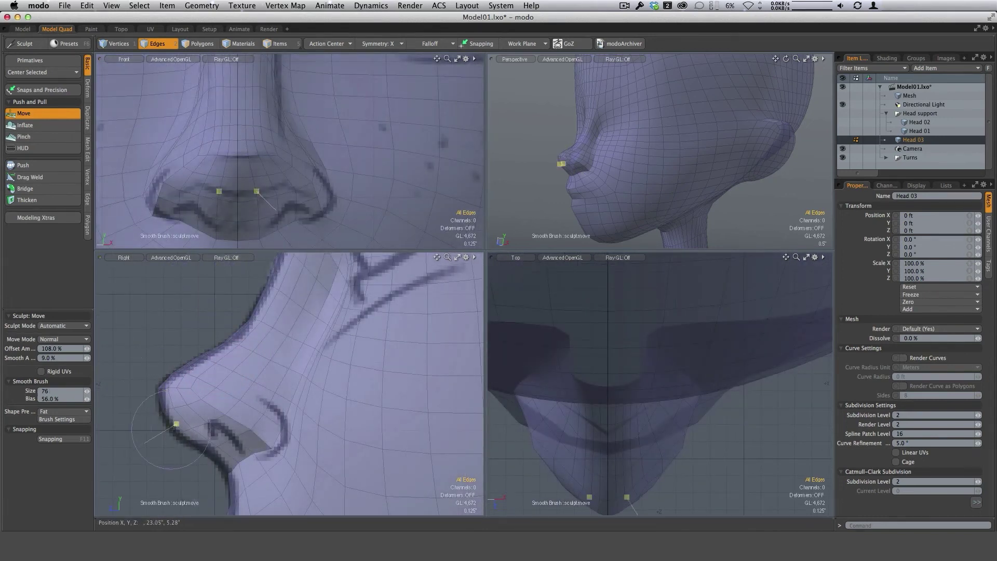
Refine the base of the nose and the mouth profile against the side drawing, using the Move brush at size 54
{"action": "left_click_drag", "start_coordinate": [227, 454], "coordinate": [253, 359], "text": "alt+shift"}
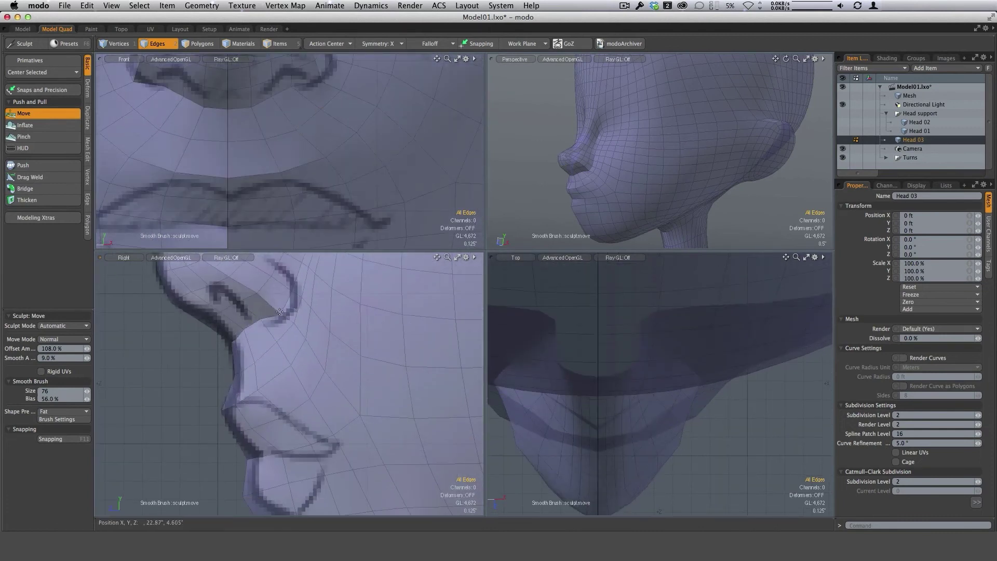
{"action": "mouse_move", "coordinate": [279, 312]}
{"action": "left_mouse_down"}
{"action": "mouse_move", "coordinate": [288, 315]}
{"action": "mouse_move", "coordinate": [279, 363]}
{"action": "mouse_move", "coordinate": [305, 364]}
{"action": "left_mouse_up"}
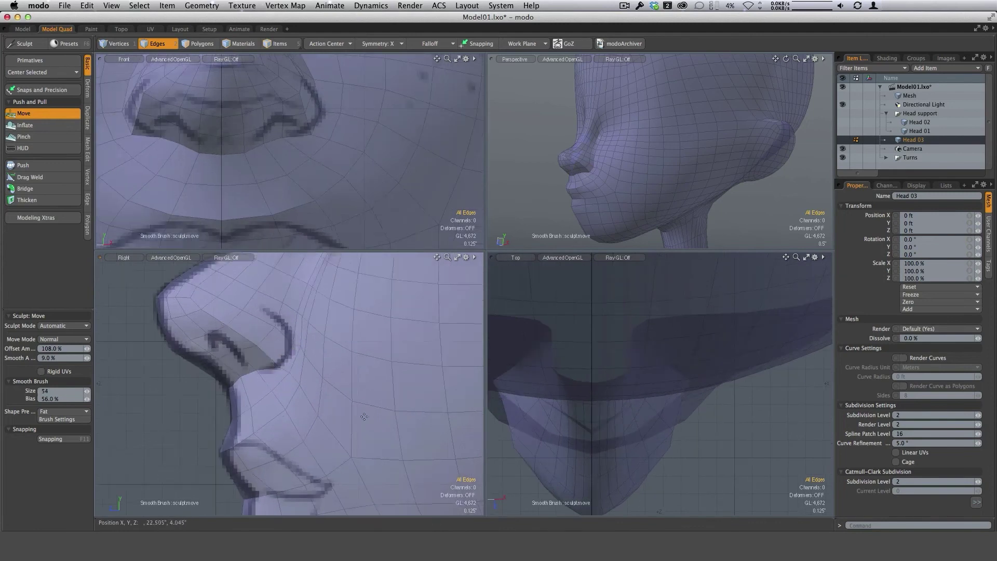
{"action": "mouse_move", "coordinate": [364, 416]}
{"action": "left_mouse_down", "text": "ctrl+alt"}
{"action": "mouse_move", "coordinate": [315, 417]}
{"action": "mouse_move", "coordinate": [315, 344]}
{"action": "mouse_move", "coordinate": [335, 344]}
{"action": "left_mouse_up", "text": "ctrl+alt"}
{"action": "left_click_drag", "start_coordinate": [278, 386], "coordinate": [294, 373]}
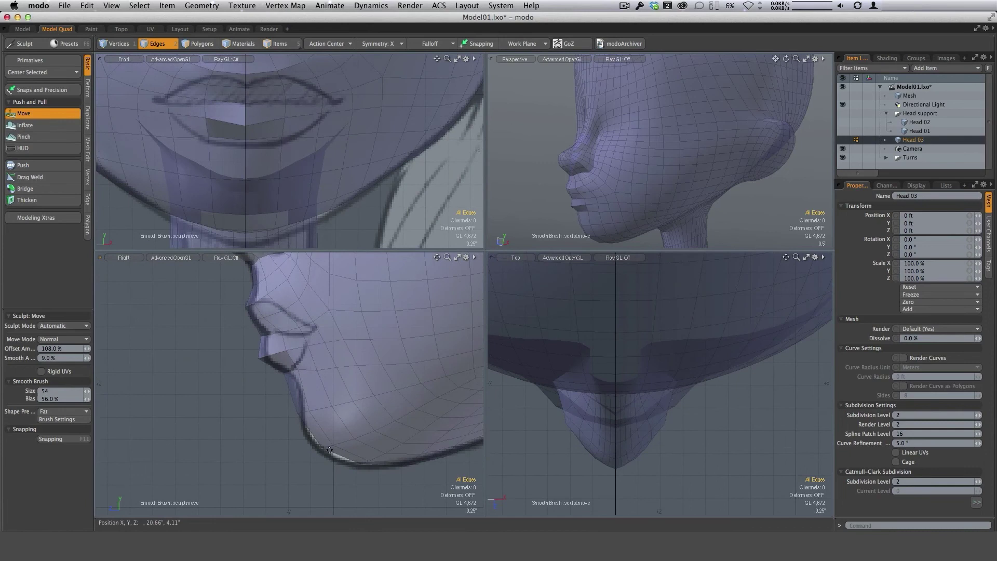
Sculpt the chin contour to follow the side drawing, using the Move brush at size 103
{"action": "right_click_drag", "start_coordinate": [329, 450], "coordinate": [355, 450]}
{"action": "mouse_move", "coordinate": [355, 450]}
{"action": "left_mouse_down", "text": "ctrl+alt"}
{"action": "mouse_move", "coordinate": [304, 450]}
{"action": "mouse_move", "coordinate": [323, 450]}
{"action": "left_mouse_up", "text": "ctrl+alt"}
{"action": "mouse_move", "coordinate": [324, 447]}
{"action": "left_mouse_down", "text": "alt+shift"}
{"action": "mouse_move", "coordinate": [309, 400]}
{"action": "mouse_move", "coordinate": [343, 411]}
{"action": "left_mouse_up", "text": "alt+shift"}
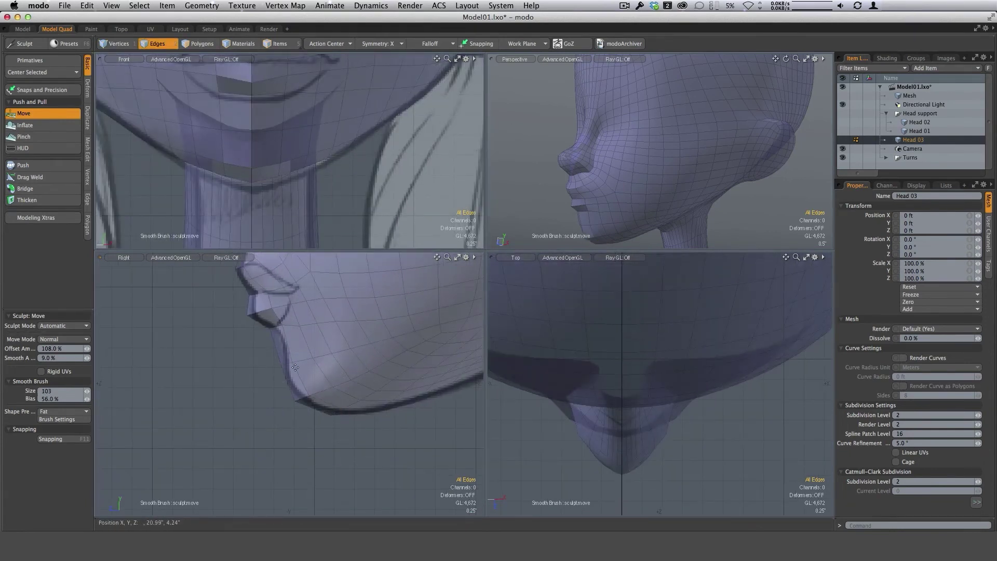
{"action": "left_click_drag", "start_coordinate": [294, 364], "coordinate": [275, 364], "text": "ctrl+alt"}
Fit the jawline below the ear and its transition to the neck to the side drawing, using Move brush sizes 92 and 69
{"action": "mouse_move", "coordinate": [457, 291]}
{"action": "left_mouse_down", "text": "alt+shift"}
{"action": "mouse_move", "coordinate": [331, 400]}
{"action": "mouse_move", "coordinate": [344, 387]}
{"action": "left_mouse_up", "text": "alt+shift"}
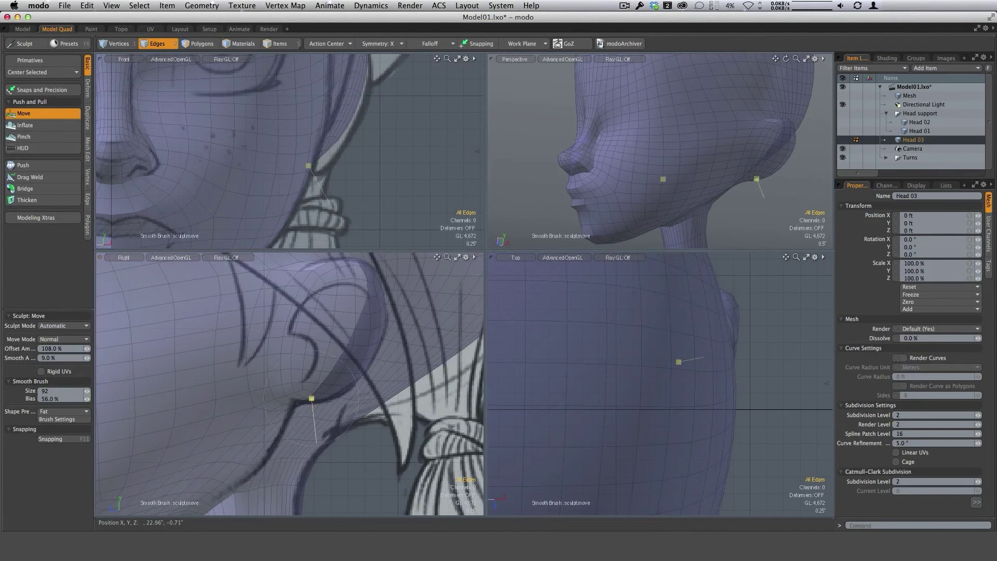
{"action": "right_click_drag", "start_coordinate": [294, 415], "coordinate": [274, 416]}
{"action": "left_click_drag", "start_coordinate": [326, 427], "coordinate": [278, 441], "text": "ctrl+alt"}
{"action": "right_click_drag", "start_coordinate": [278, 443], "coordinate": [286, 443]}
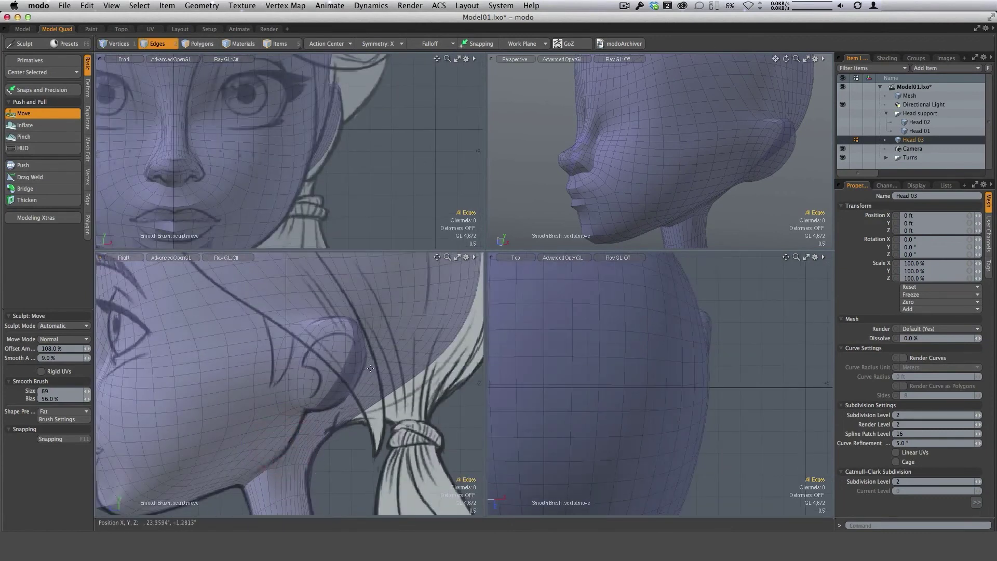
{"action": "left_click_drag", "start_coordinate": [708, 215], "coordinate": [601, 188], "text": "alt"}
{"action": "scroll", "coordinate": [294, 430], "scroll_direction": "up", "scroll_amount": 3}
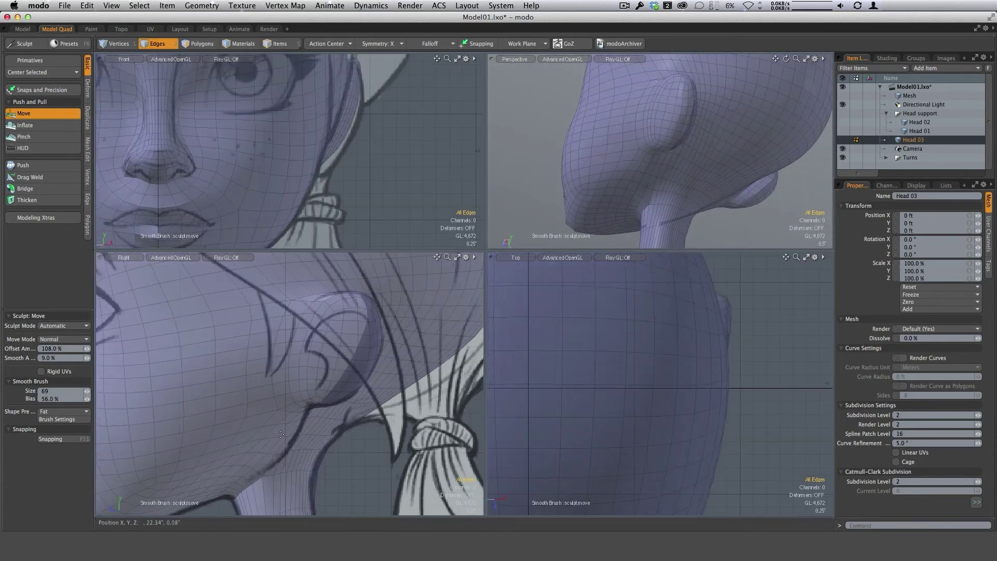
{"action": "scroll", "coordinate": [280, 434], "scroll_direction": "down", "scroll_amount": 3}
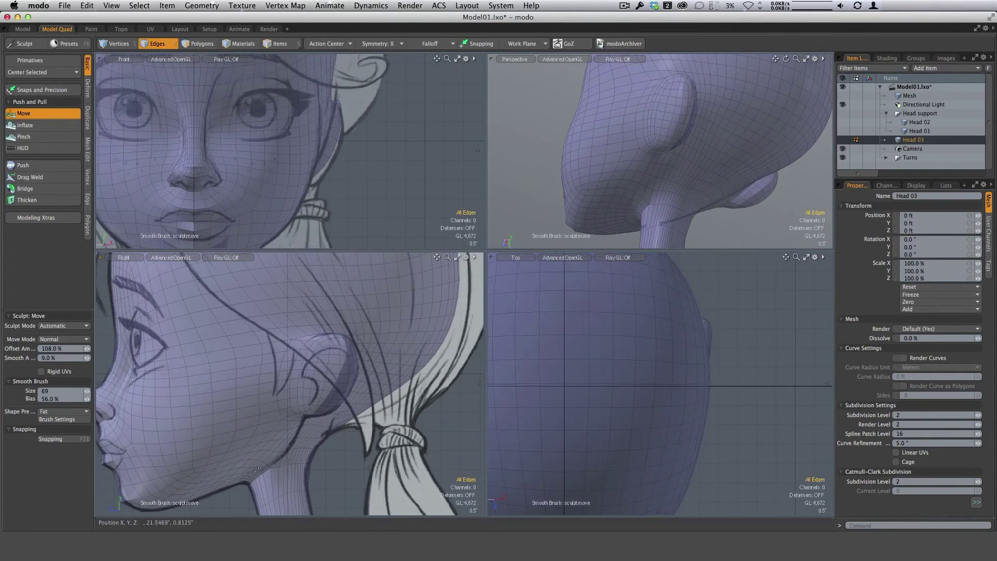
{"action": "left_click_drag", "start_coordinate": [298, 407], "coordinate": [317, 369], "text": "alt"}
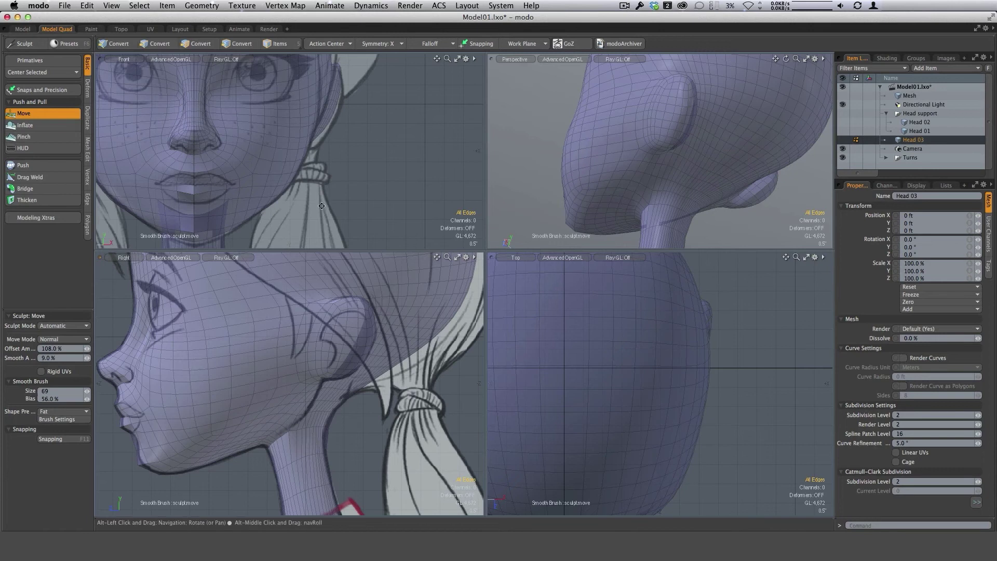
Refine the jaw and neck area beneath the ear in the perspective view, using the Move brush at sizes 55 and 49
{"action": "left_click_drag", "start_coordinate": [725, 132], "coordinate": [617, 124], "text": "alt"}
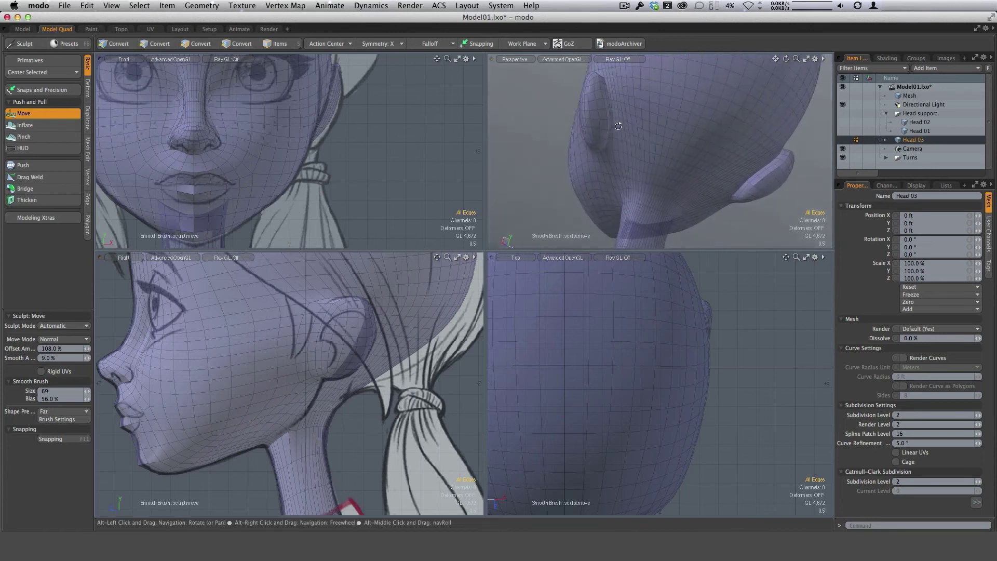
{"action": "left_click_drag", "start_coordinate": [485, 251], "coordinate": [372, 435]}
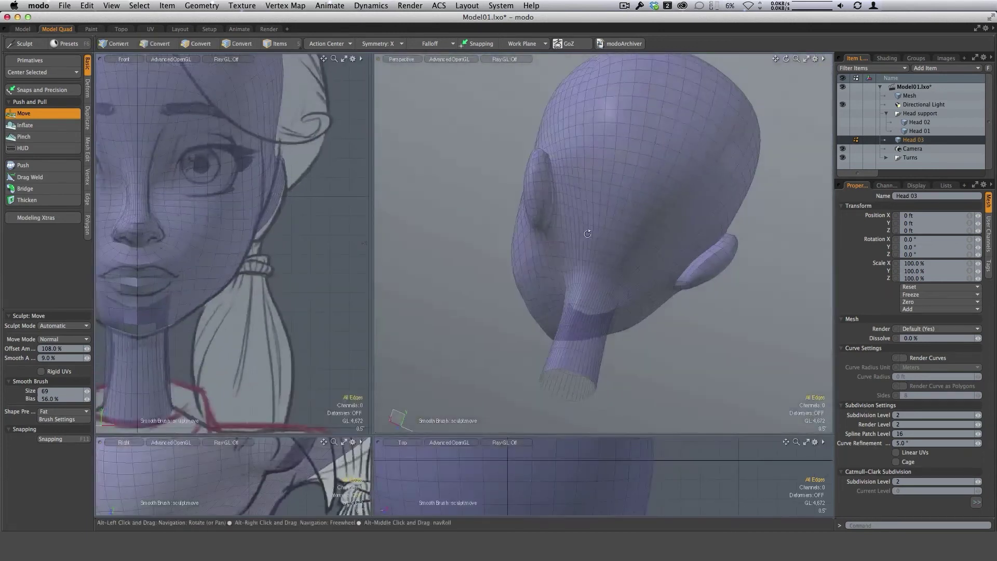
{"action": "mouse_move", "coordinate": [538, 276]}
{"action": "left_mouse_down", "text": "alt"}
{"action": "mouse_move", "coordinate": [650, 257]}
{"action": "mouse_move", "coordinate": [543, 265]}
{"action": "mouse_move", "coordinate": [571, 274]}
{"action": "left_mouse_up", "text": "alt"}
{"action": "right_click_drag", "start_coordinate": [554, 275], "coordinate": [542, 276]}
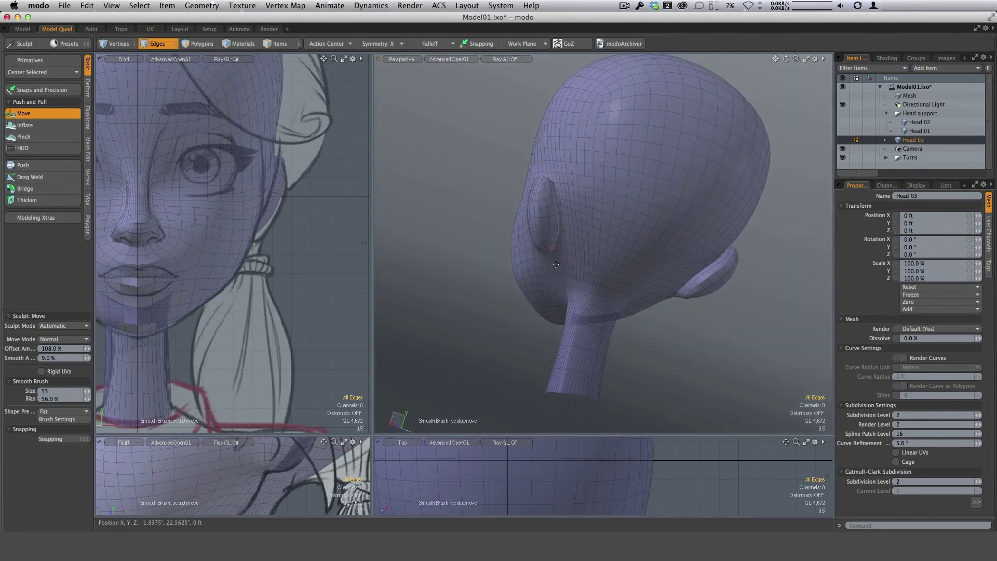
{"action": "left_click_drag", "start_coordinate": [557, 264], "coordinate": [642, 252], "text": "alt"}
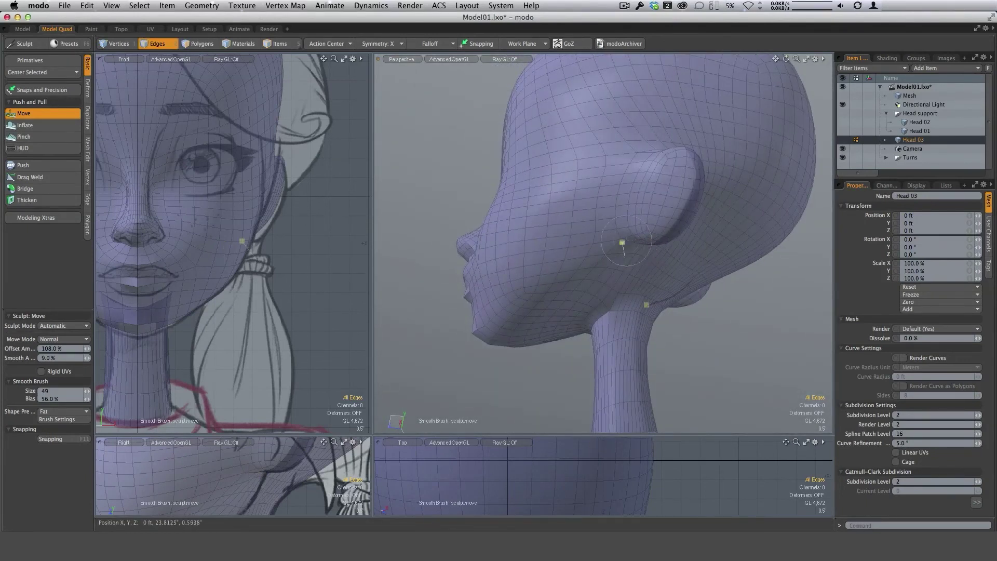
{"action": "mouse_move", "coordinate": [626, 240]}
{"action": "left_mouse_down", "text": "alt"}
{"action": "mouse_move", "coordinate": [733, 290]}
{"action": "mouse_move", "coordinate": [685, 292]}
{"action": "left_mouse_up", "text": "alt"}
Sculpt the ear's outer shape in the perspective view, using the Move brush at sizes 80 and 67
{"action": "right_click_drag", "start_coordinate": [685, 293], "coordinate": [707, 292]}
{"action": "mouse_move", "coordinate": [707, 292]}
{"action": "left_mouse_down", "text": "alt"}
{"action": "mouse_move", "coordinate": [694, 266]}
{"action": "mouse_move", "coordinate": [667, 269]}
{"action": "mouse_move", "coordinate": [688, 260]}
{"action": "mouse_move", "coordinate": [656, 273]}
{"action": "mouse_move", "coordinate": [668, 280]}
{"action": "mouse_move", "coordinate": [592, 265]}
{"action": "mouse_move", "coordinate": [657, 265]}
{"action": "mouse_move", "coordinate": [522, 285]}
{"action": "left_mouse_up", "text": "alt"}
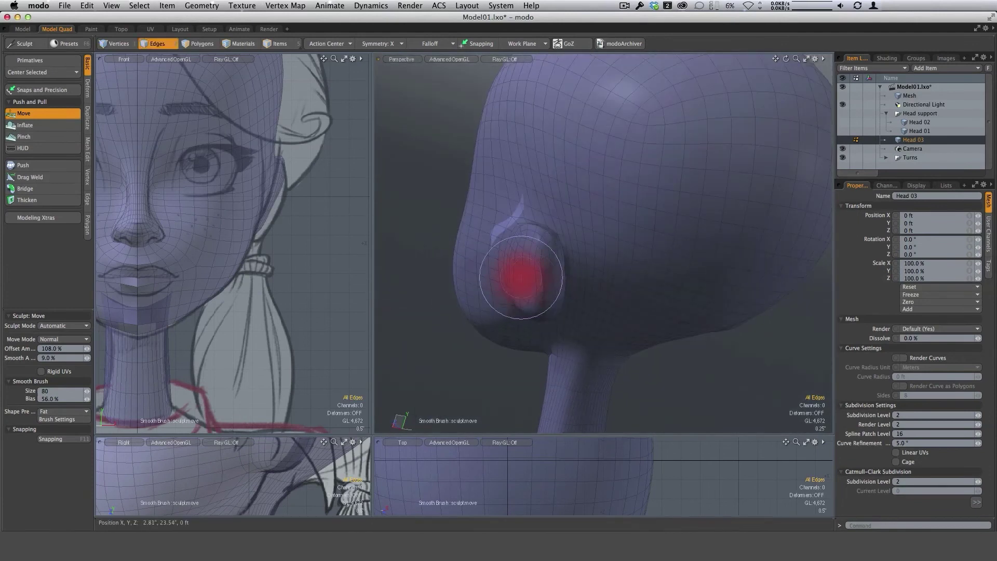
{"action": "left_click_drag", "start_coordinate": [590, 276], "coordinate": [531, 295], "text": "alt"}
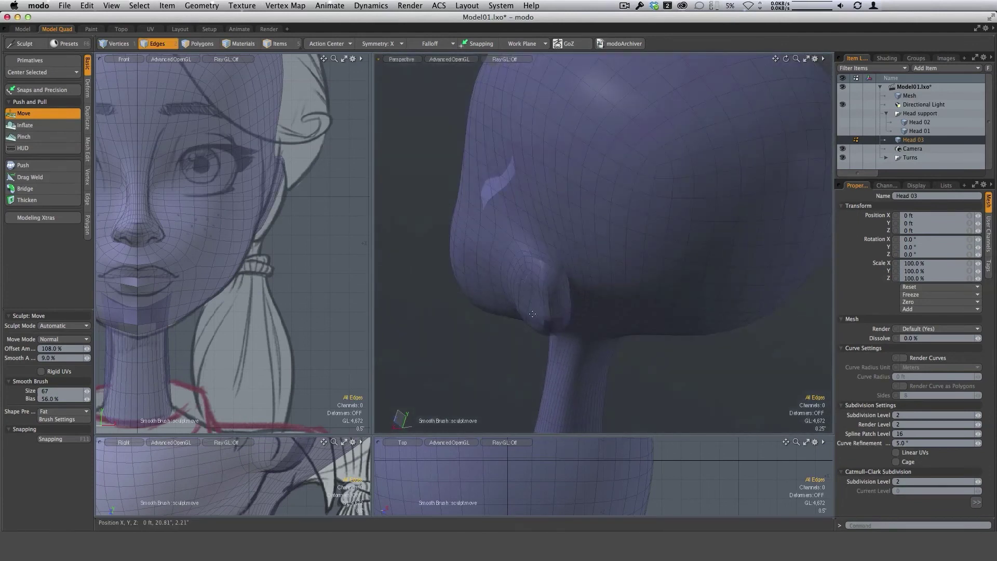
{"action": "left_click_drag", "start_coordinate": [547, 284], "coordinate": [597, 203], "text": "alt"}
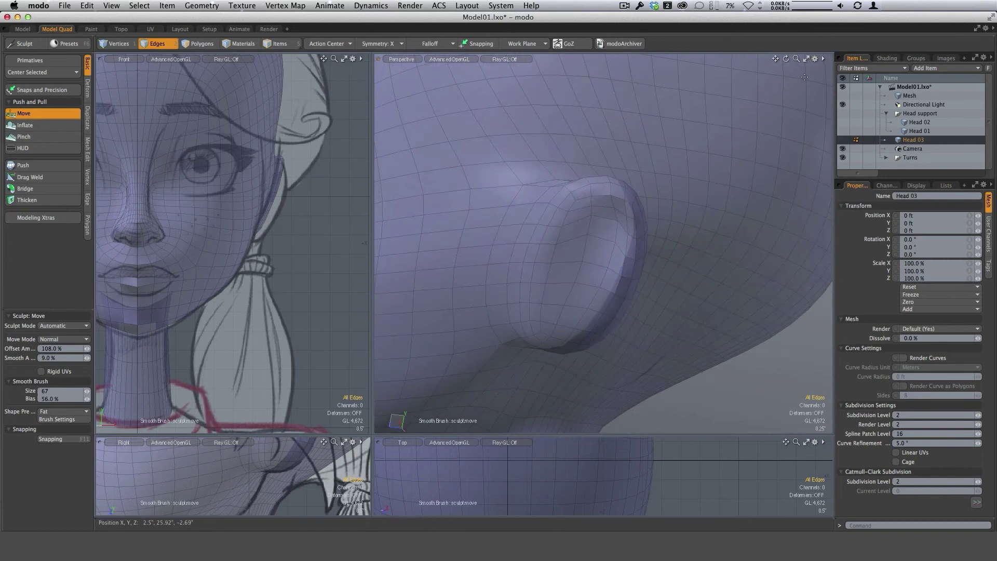
Maximize the perspective view and sculpt the hollow inside the ear, using the Move brush at size 86
{"action": "left_click", "coordinate": [805, 61]}
{"action": "mouse_move", "coordinate": [532, 327]}
{"action": "left_mouse_down", "text": "alt"}
{"action": "mouse_move", "coordinate": [726, 308]}
{"action": "mouse_move", "coordinate": [536, 406]}
{"action": "left_mouse_up", "text": "alt"}
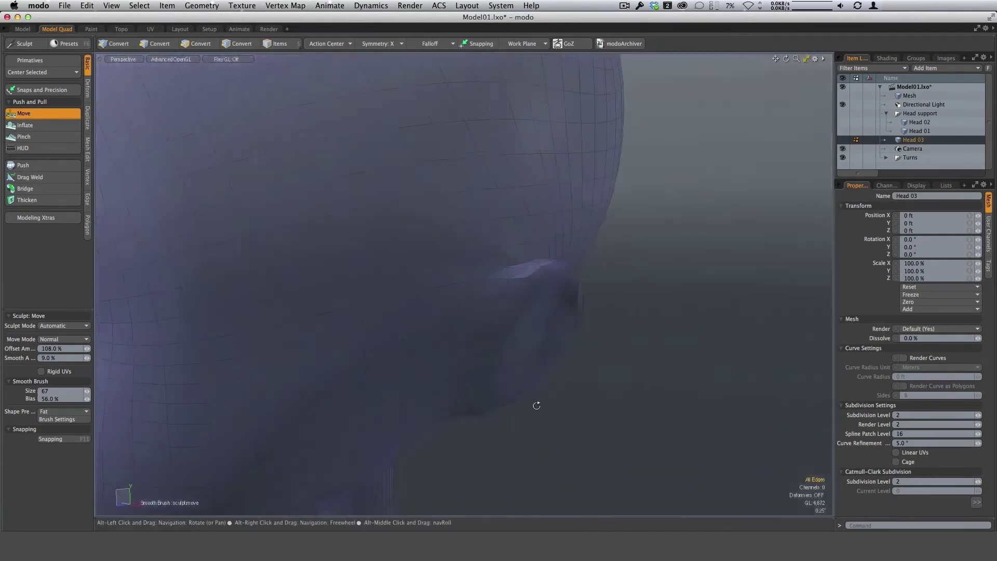
{"action": "left_click_drag", "start_coordinate": [657, 340], "coordinate": [468, 322], "text": "alt"}
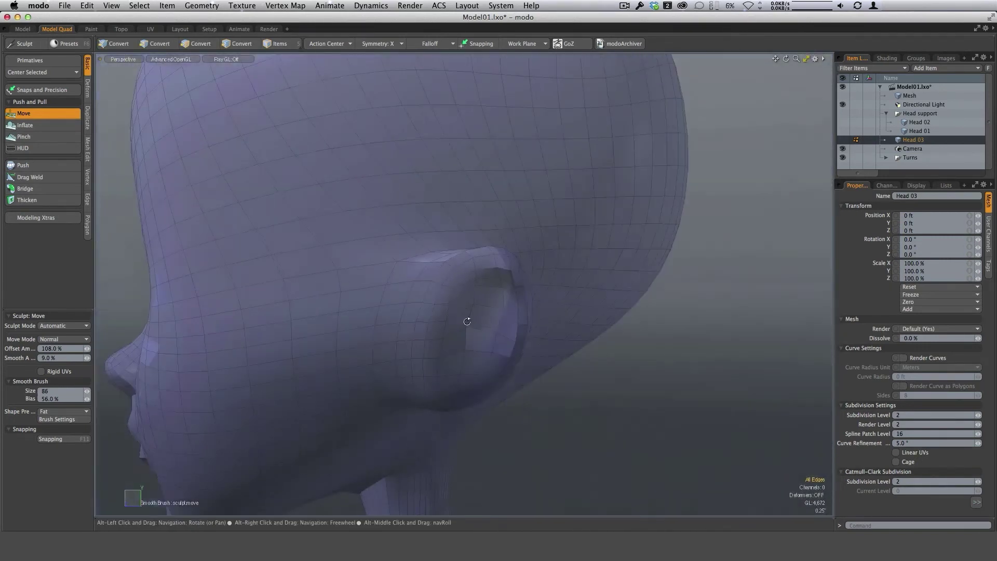
{"action": "left_click_drag", "start_coordinate": [551, 291], "coordinate": [456, 285], "text": "alt"}
{"action": "mouse_move", "coordinate": [466, 341]}
{"action": "left_mouse_down", "text": "alt"}
{"action": "mouse_move", "coordinate": [637, 234]}
{"action": "mouse_move", "coordinate": [511, 296]}
{"action": "mouse_move", "coordinate": [543, 282]}
{"action": "mouse_move", "coordinate": [513, 210]}
{"action": "mouse_move", "coordinate": [503, 265]}
{"action": "mouse_move", "coordinate": [414, 351]}
{"action": "left_mouse_up", "text": "alt"}
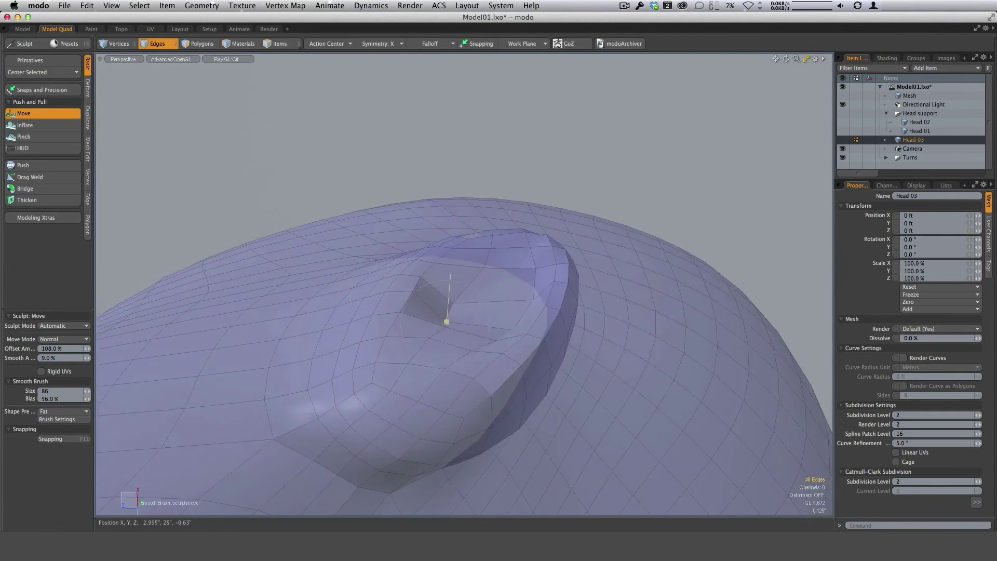
{"action": "left_click_drag", "start_coordinate": [446, 322], "coordinate": [462, 338], "text": "alt"}
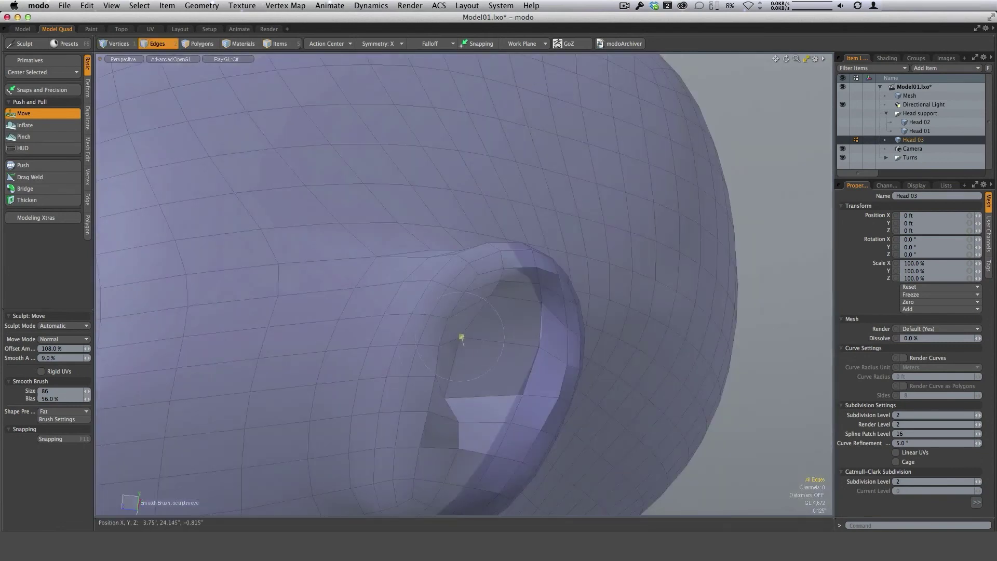
{"action": "left_click_drag", "start_coordinate": [519, 325], "coordinate": [497, 363], "text": "alt"}
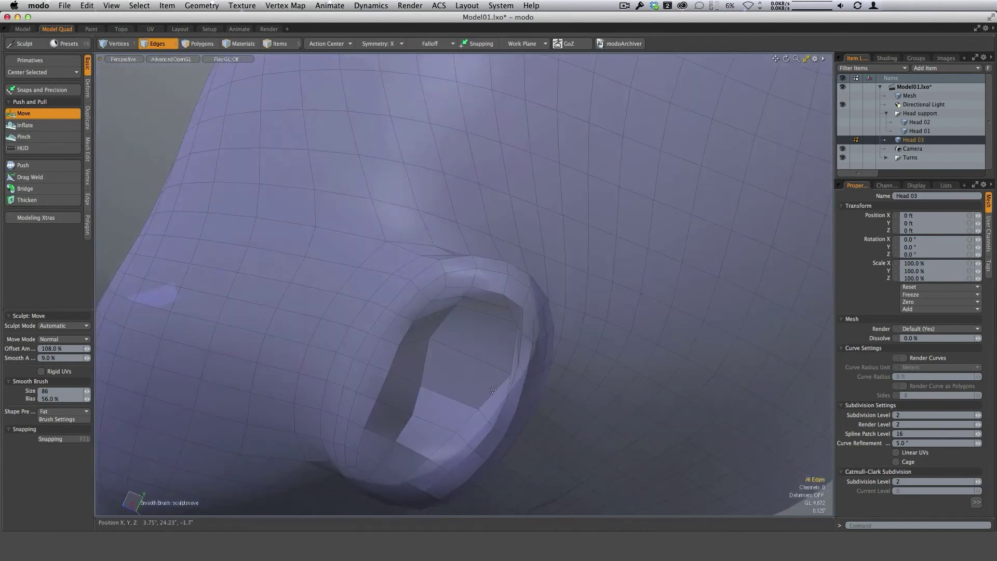
Refine the ear's inner rim and the lobe area below the opening, using the Move brush at size 86
{"action": "mouse_move", "coordinate": [496, 407]}
{"action": "left_mouse_down", "text": "alt+shift"}
{"action": "mouse_move", "coordinate": [526, 334]}
{"action": "mouse_move", "coordinate": [446, 354]}
{"action": "left_mouse_up", "text": "alt+shift"}
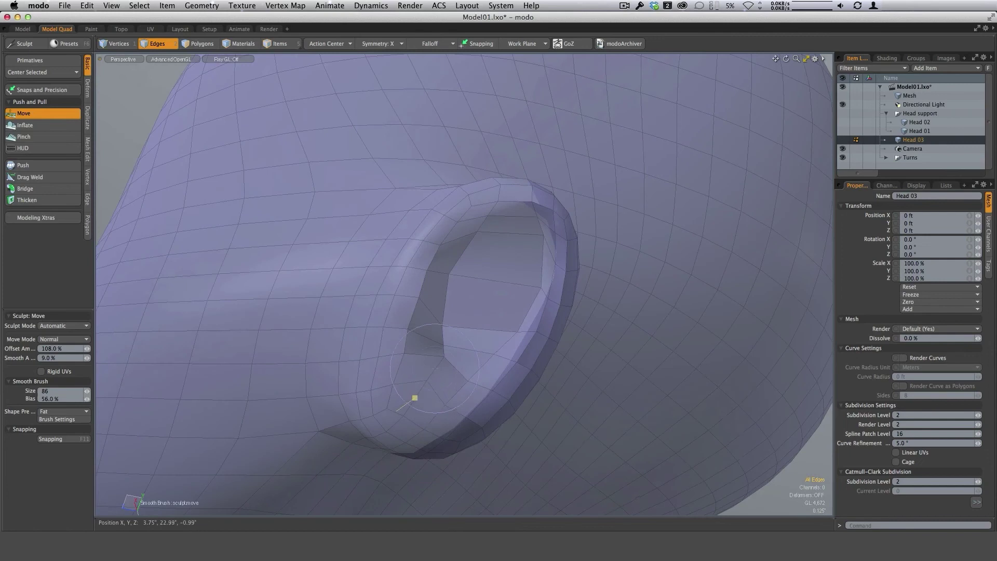
{"action": "mouse_move", "coordinate": [435, 368]}
{"action": "left_mouse_down", "text": "alt"}
{"action": "mouse_move", "coordinate": [499, 377]}
{"action": "mouse_move", "coordinate": [534, 285]}
{"action": "mouse_move", "coordinate": [530, 297]}
{"action": "left_mouse_up", "text": "alt"}
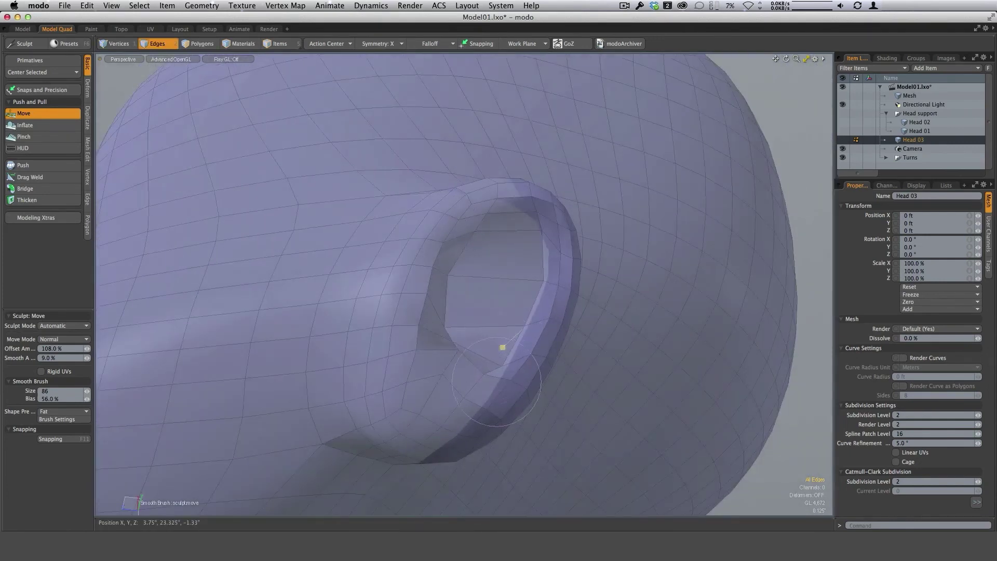
{"action": "left_click_drag", "start_coordinate": [503, 347], "coordinate": [451, 360], "text": "alt"}
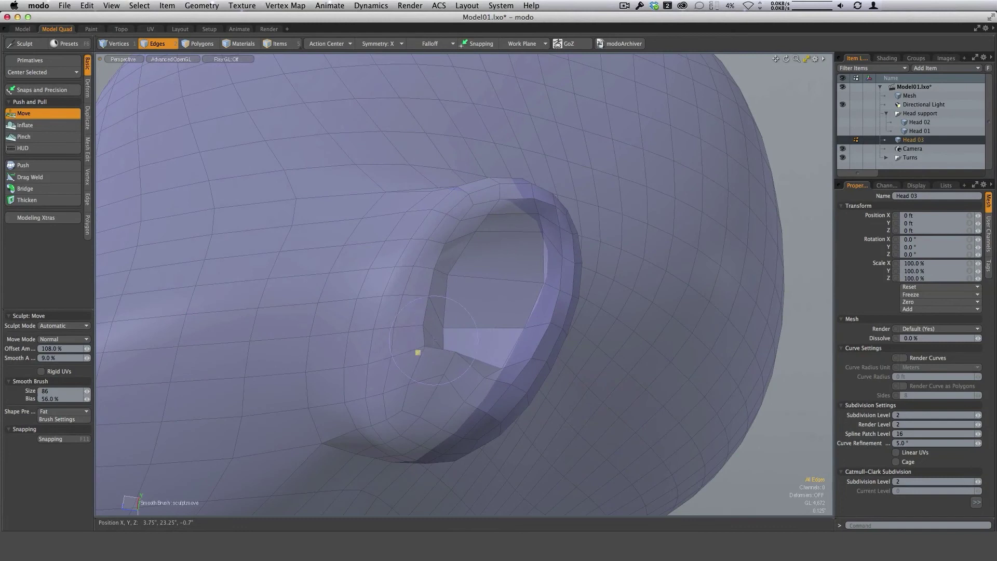
{"action": "left_click_drag", "start_coordinate": [484, 366], "coordinate": [494, 312], "text": "alt"}
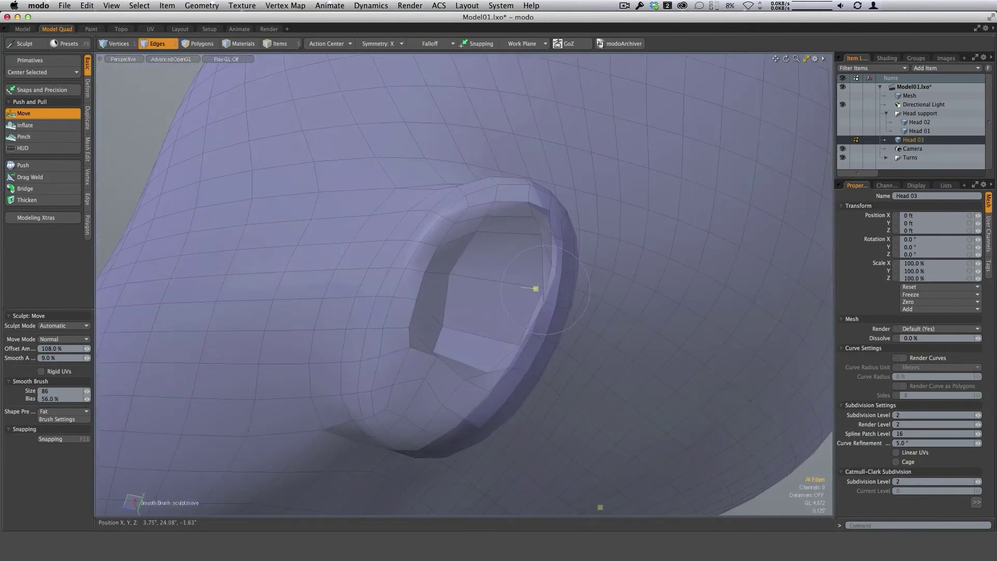
{"action": "left_click_drag", "start_coordinate": [545, 271], "coordinate": [627, 280], "text": "alt"}
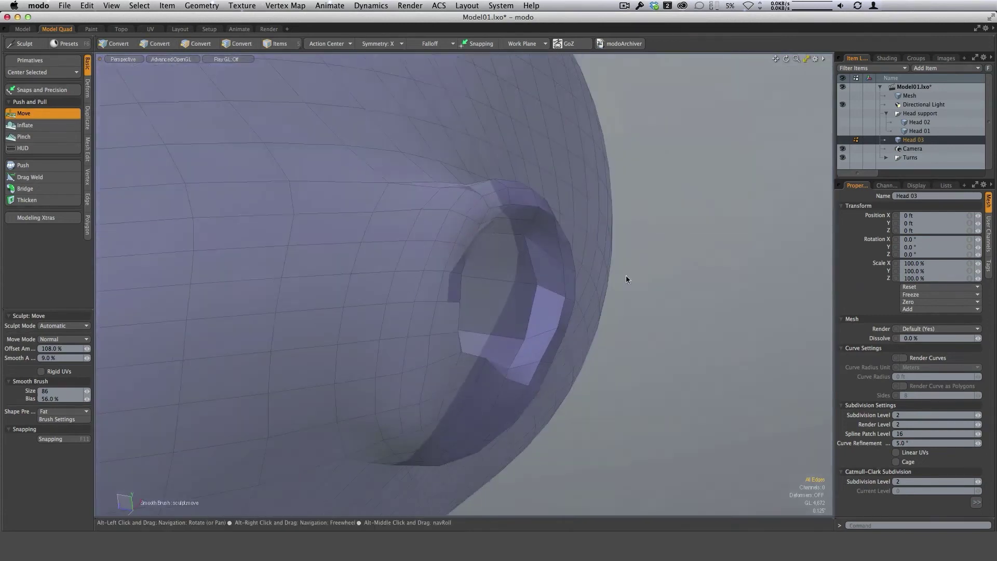
Shape the back of the ear and its angle to the skull, using the Move brush at size 156
{"action": "left_click_drag", "start_coordinate": [490, 207], "coordinate": [413, 383], "text": "alt"}
{"action": "left_click_drag", "start_coordinate": [475, 397], "coordinate": [435, 370], "text": "alt"}
{"action": "right_click_drag", "start_coordinate": [434, 370], "coordinate": [462, 369]}
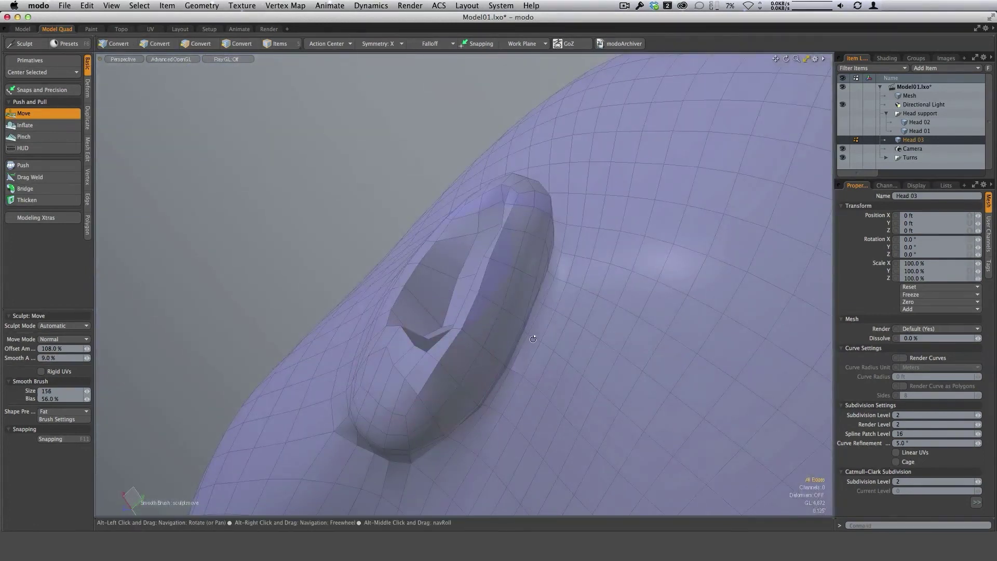
{"action": "mouse_move", "coordinate": [434, 370]}
{"action": "left_mouse_down", "text": "alt"}
{"action": "mouse_move", "coordinate": [377, 349]}
{"action": "mouse_move", "coordinate": [391, 306]}
{"action": "left_mouse_up", "text": "alt"}
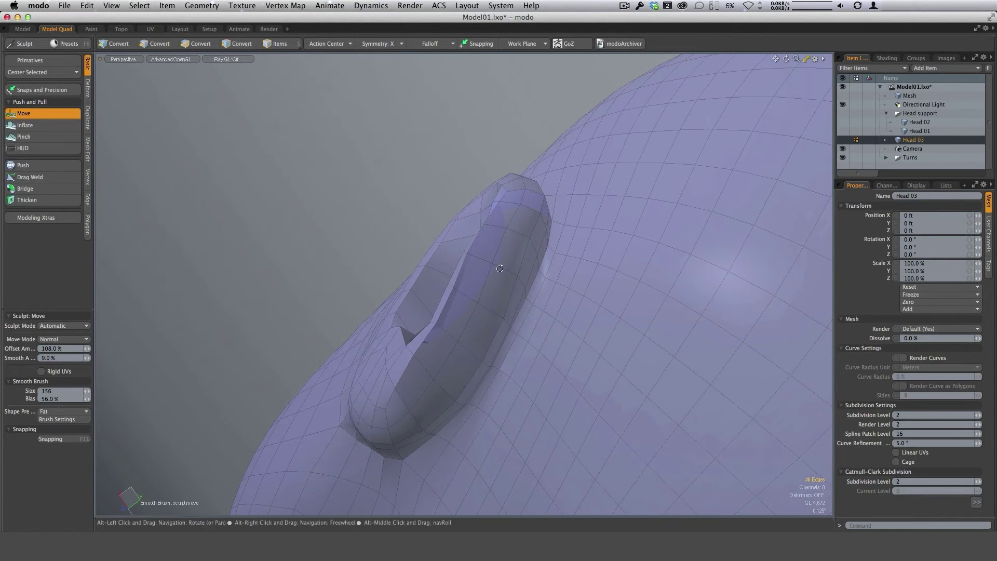
{"action": "mouse_move", "coordinate": [501, 264]}
{"action": "left_mouse_down", "text": "alt"}
{"action": "mouse_move", "coordinate": [425, 326]}
{"action": "mouse_move", "coordinate": [451, 291]}
{"action": "mouse_move", "coordinate": [466, 303]}
{"action": "left_mouse_up", "text": "alt"}
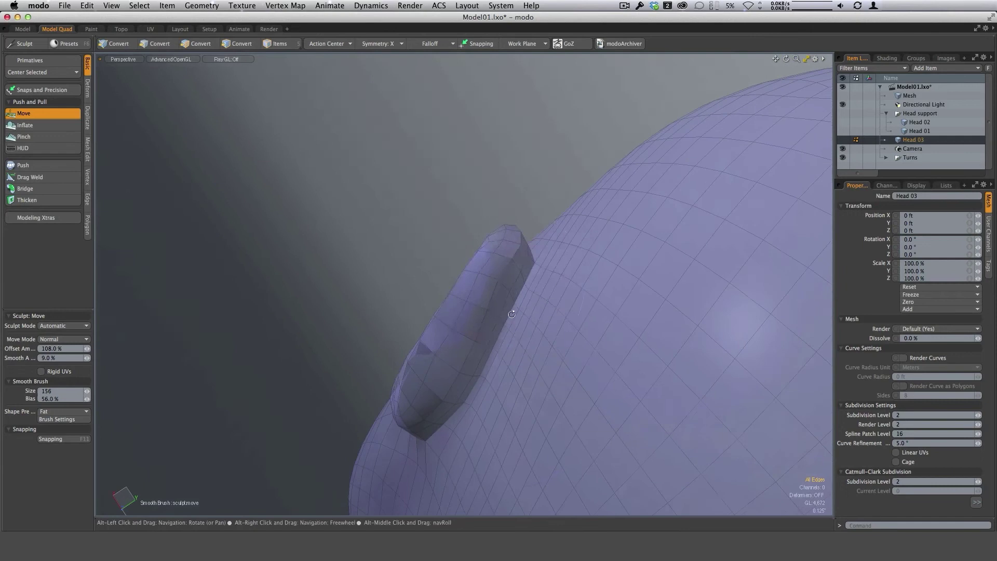
Reshape the ear's outer rim and the edges of its opening, using the Move brush at size 94
{"action": "right_click_drag", "start_coordinate": [499, 282], "coordinate": [467, 282]}
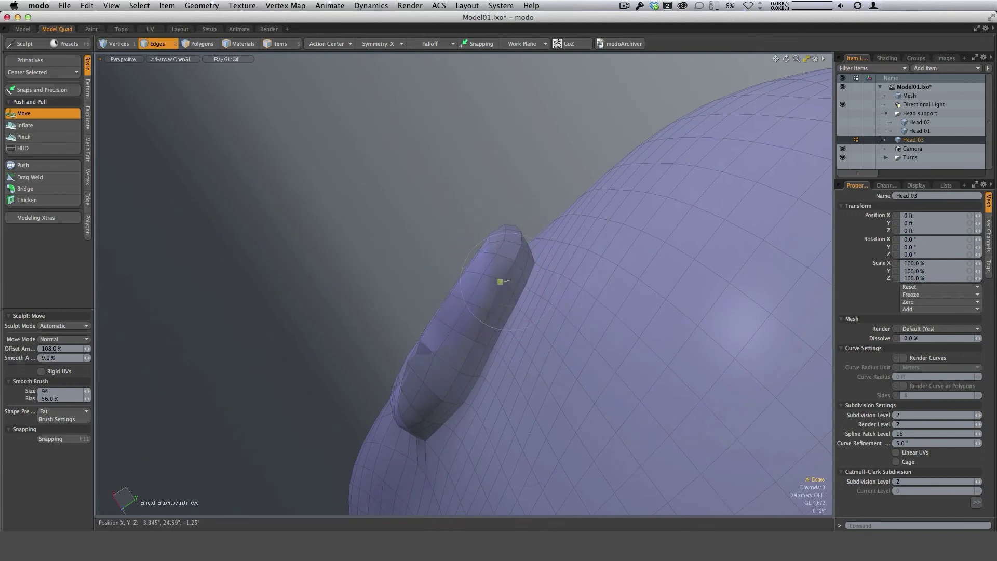
{"action": "mouse_move", "coordinate": [501, 281]}
{"action": "left_mouse_down", "text": "alt"}
{"action": "mouse_move", "coordinate": [532, 325]}
{"action": "mouse_move", "coordinate": [485, 288]}
{"action": "left_mouse_up", "text": "alt"}
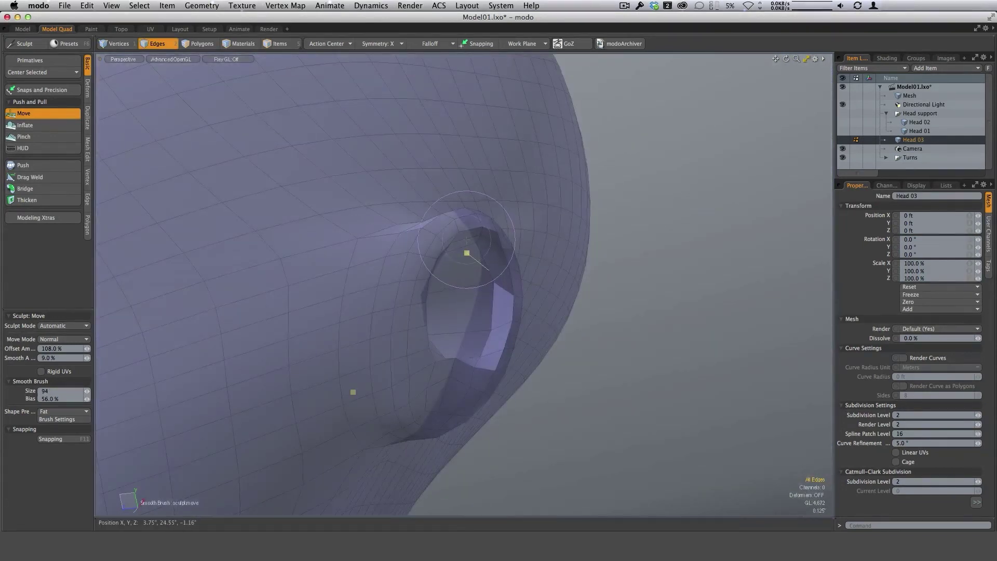
{"action": "left_click_drag", "start_coordinate": [467, 239], "coordinate": [429, 357], "text": "alt"}
{"action": "mouse_move", "coordinate": [462, 283]}
{"action": "left_mouse_down", "text": "alt"}
{"action": "mouse_move", "coordinate": [547, 273]}
{"action": "mouse_move", "coordinate": [596, 314]}
{"action": "mouse_move", "coordinate": [556, 379]}
{"action": "mouse_move", "coordinate": [469, 387]}
{"action": "mouse_move", "coordinate": [467, 303]}
{"action": "mouse_move", "coordinate": [535, 345]}
{"action": "mouse_move", "coordinate": [444, 365]}
{"action": "mouse_move", "coordinate": [454, 380]}
{"action": "mouse_move", "coordinate": [425, 354]}
{"action": "left_mouse_up", "text": "alt"}
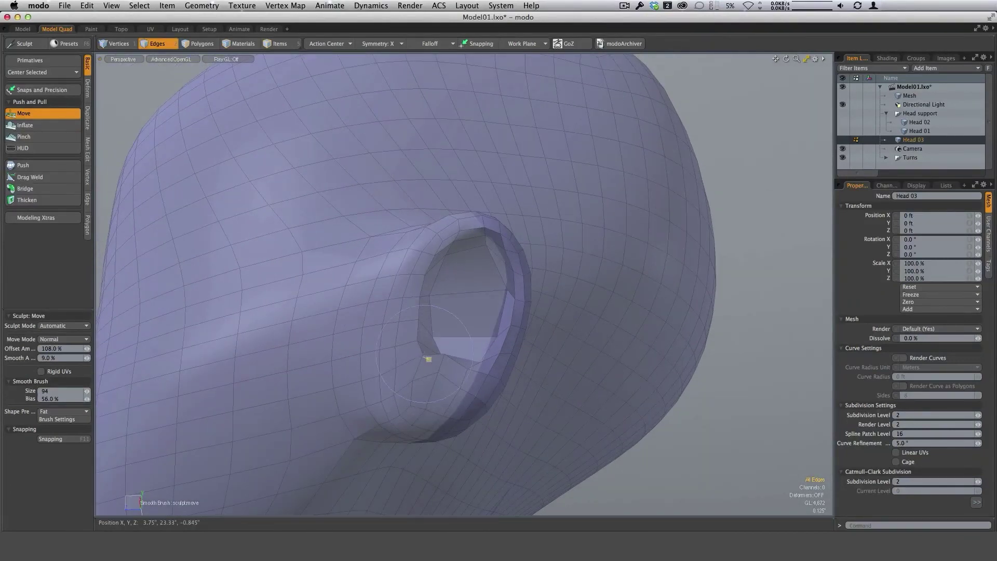
{"action": "left_click_drag", "start_coordinate": [439, 395], "coordinate": [487, 388], "text": "alt"}
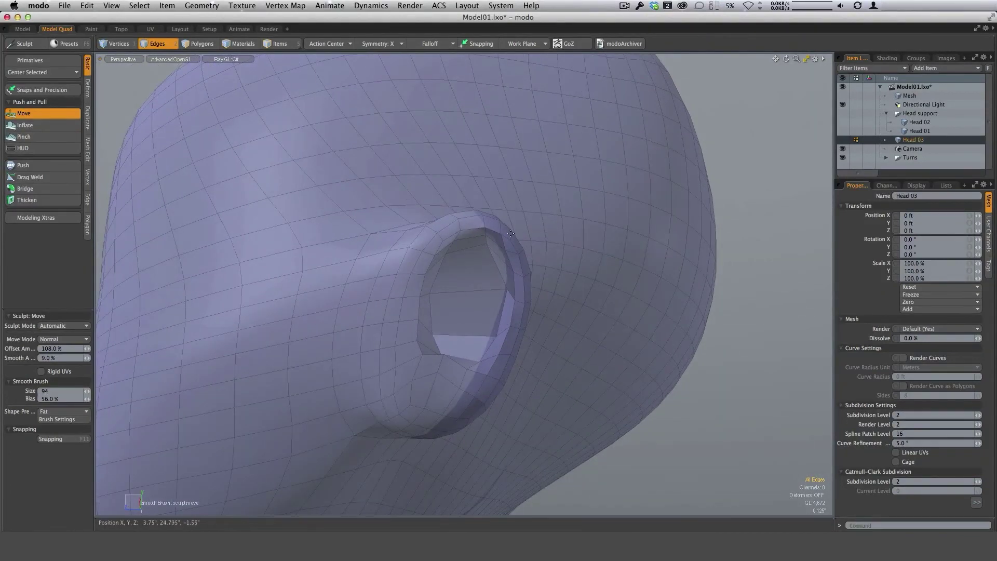
{"action": "left_click_drag", "start_coordinate": [511, 234], "coordinate": [429, 328], "text": "alt"}
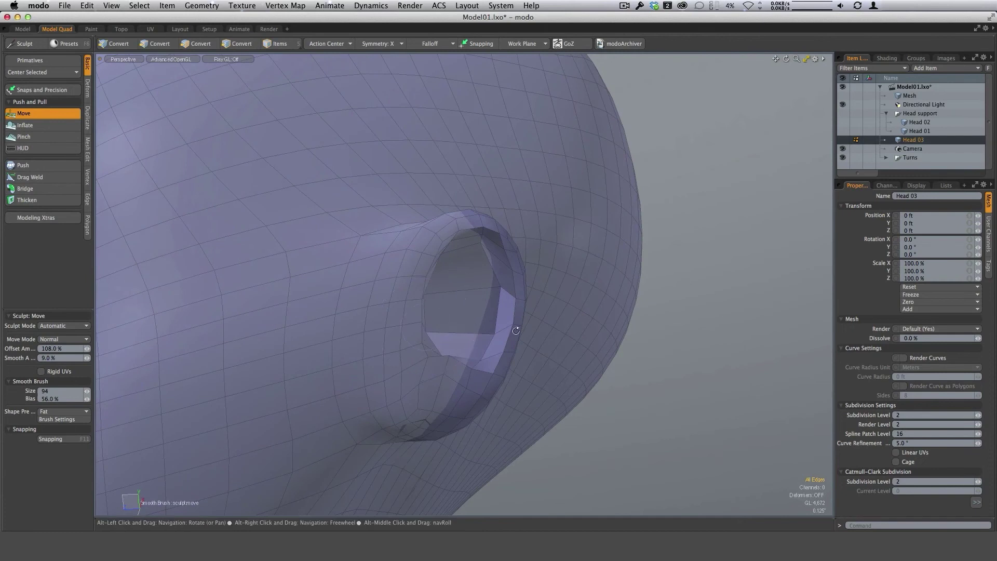
{"action": "left_click_drag", "start_coordinate": [517, 329], "coordinate": [484, 182], "text": "alt"}
Smooth out the transition from the cheek and temple to the front of the ear, using the Move brush at size 108
{"action": "mouse_move", "coordinate": [409, 298]}
{"action": "right_mouse_down"}
{"action": "mouse_move", "coordinate": [439, 298]}
{"action": "mouse_move", "coordinate": [415, 298]}
{"action": "right_mouse_up"}
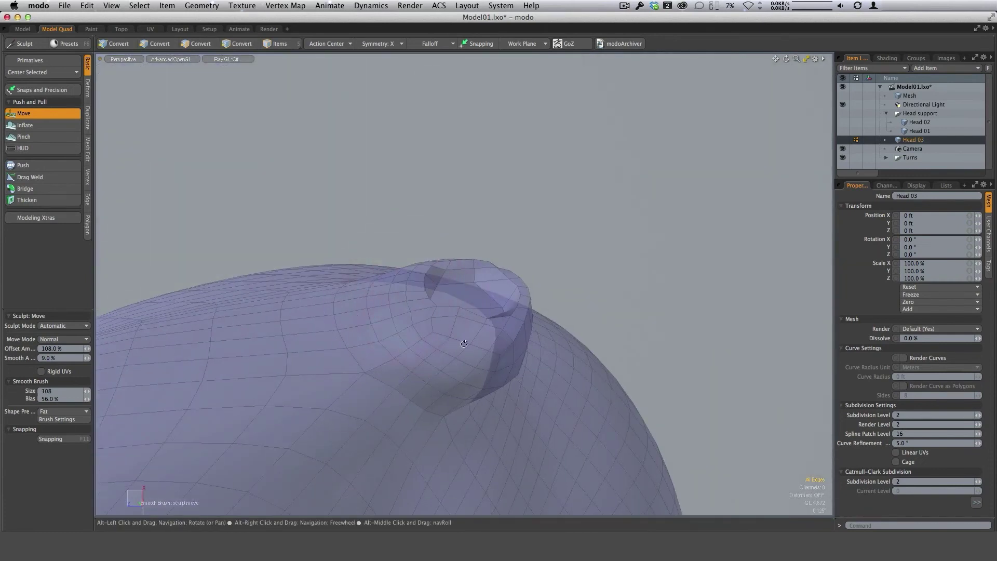
{"action": "left_click_drag", "start_coordinate": [478, 340], "coordinate": [469, 290], "text": "alt"}
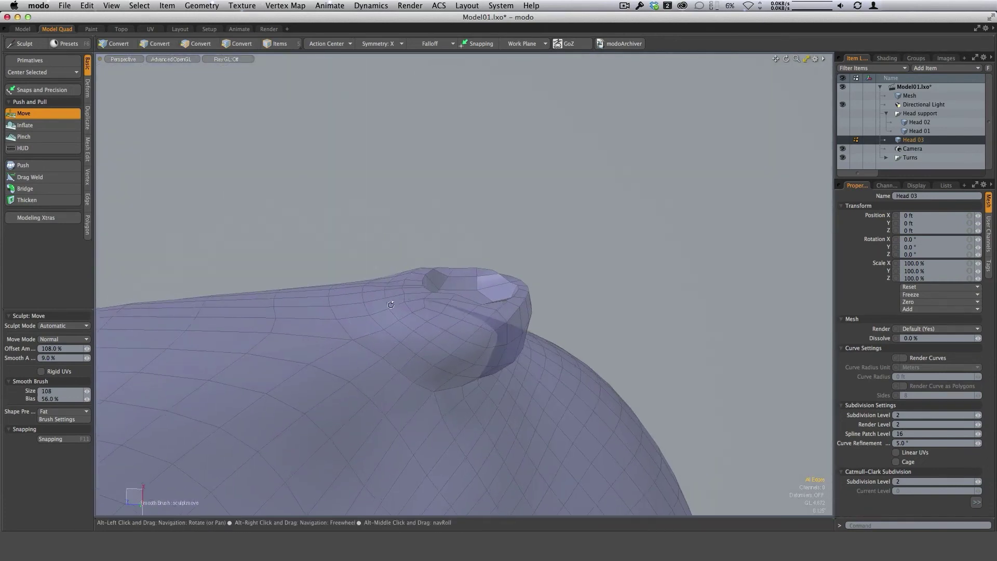
{"action": "left_click_drag", "start_coordinate": [370, 287], "coordinate": [407, 388], "text": "alt"}
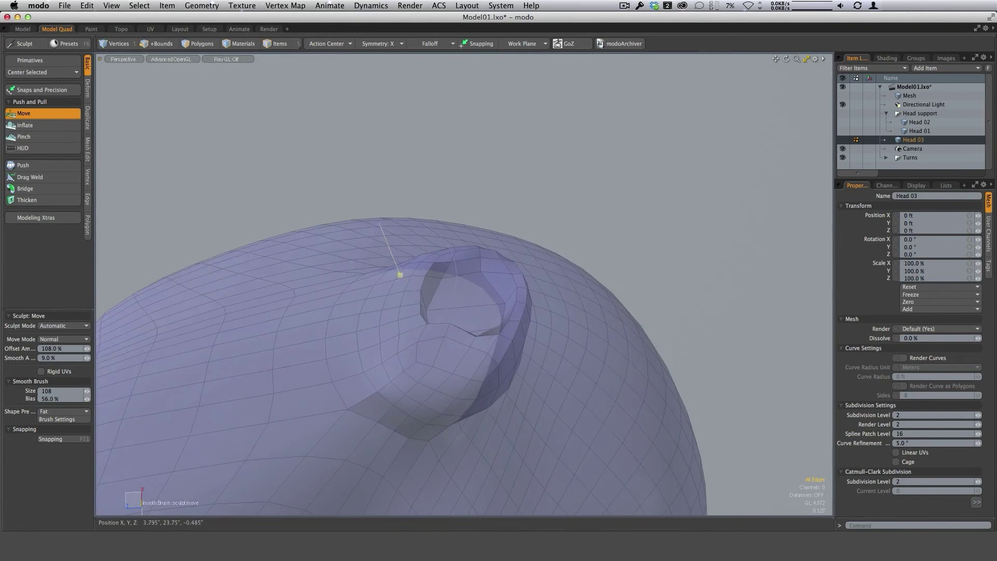
{"action": "left_click_drag", "start_coordinate": [405, 297], "coordinate": [403, 275], "text": "alt"}
{"action": "key", "text": "2"}
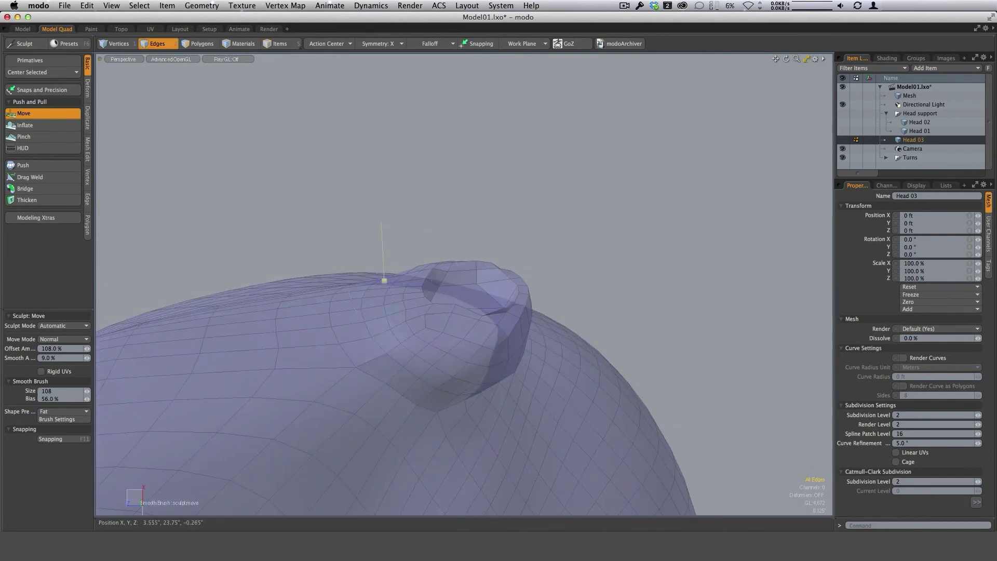
{"action": "left_click_drag", "start_coordinate": [437, 330], "coordinate": [407, 391], "text": "ctrl+alt"}
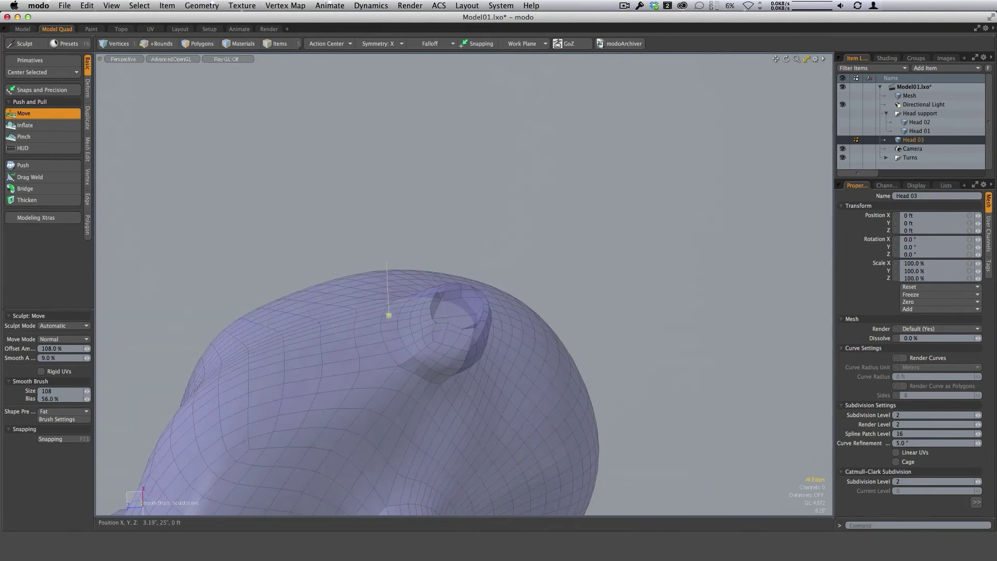
{"action": "left_click_drag", "start_coordinate": [440, 311], "coordinate": [379, 305], "text": "alt"}
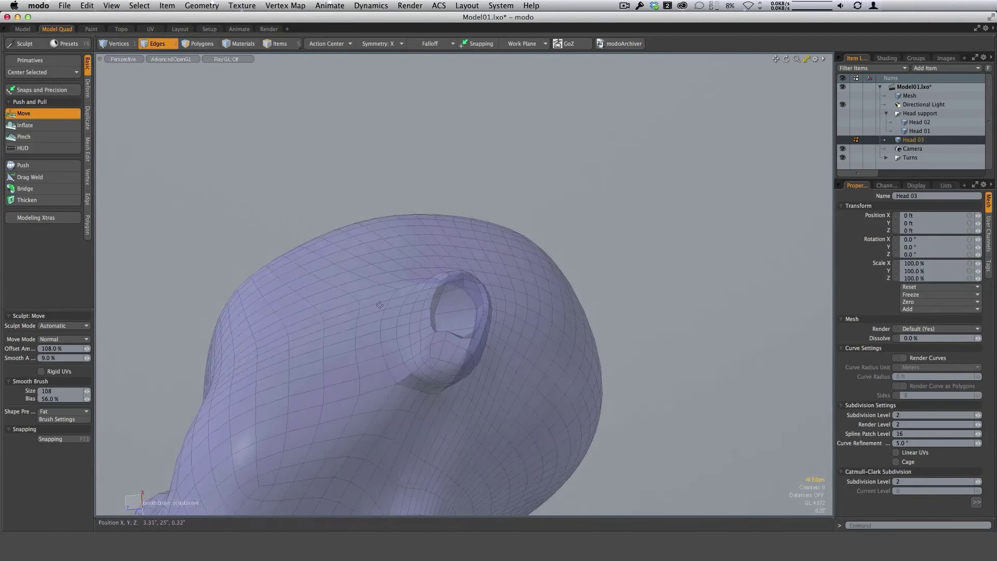
{"action": "left_click_drag", "start_coordinate": [433, 332], "coordinate": [419, 287], "text": "alt"}
Refine the upper attachment and top rim of the ear, using the Move brush at size 65
{"action": "right_click_drag", "start_coordinate": [405, 307], "coordinate": [383, 307]}
{"action": "mouse_move", "coordinate": [470, 328]}
{"action": "left_mouse_down", "text": "alt"}
{"action": "mouse_move", "coordinate": [488, 291]}
{"action": "mouse_move", "coordinate": [501, 302]}
{"action": "mouse_move", "coordinate": [408, 297]}
{"action": "left_mouse_up", "text": "alt"}
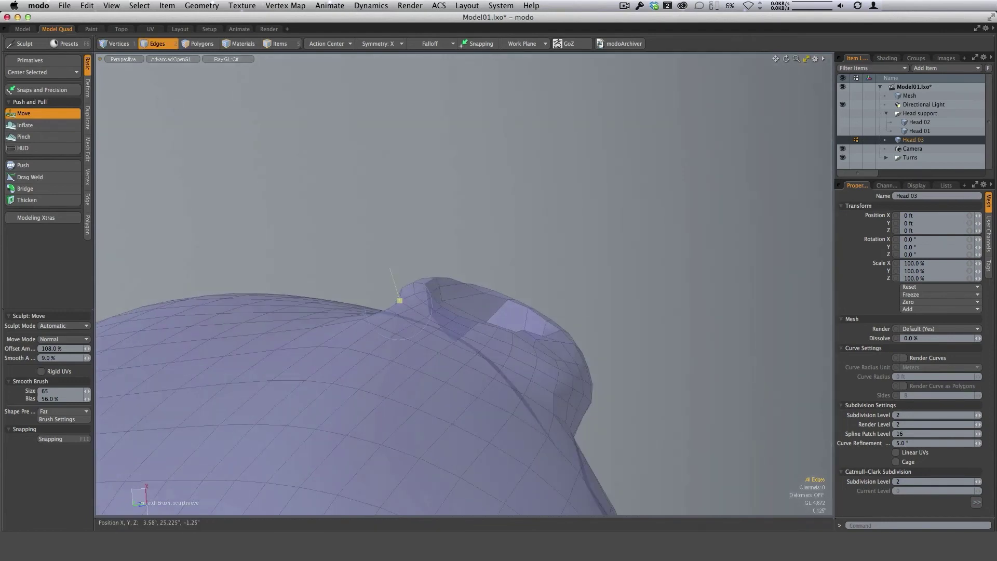
{"action": "left_click_drag", "start_coordinate": [517, 307], "coordinate": [389, 341], "text": "alt"}
{"action": "left_click_drag", "start_coordinate": [605, 337], "coordinate": [582, 286], "text": "alt"}
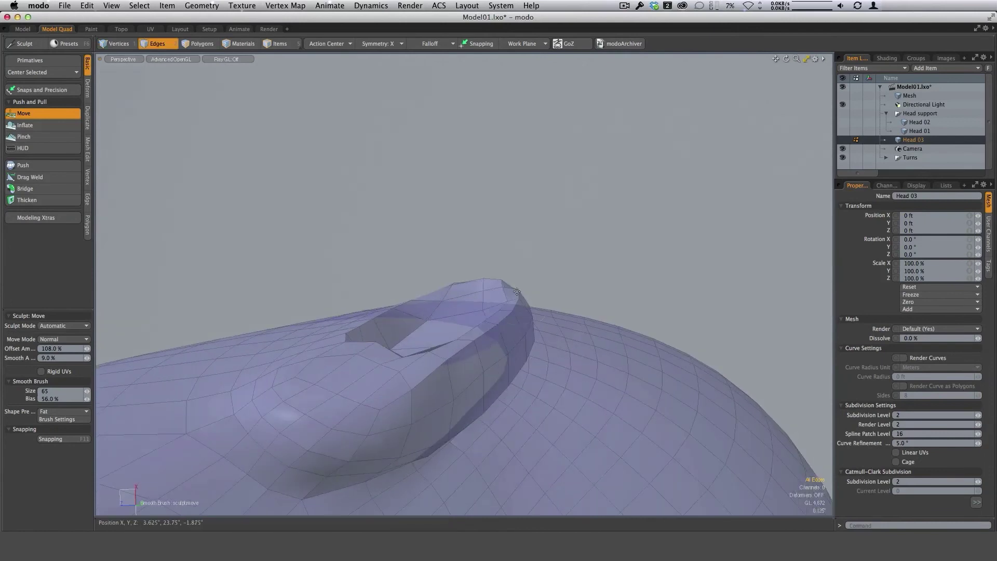
{"action": "mouse_move", "coordinate": [513, 276]}
{"action": "left_mouse_down", "text": "alt"}
{"action": "mouse_move", "coordinate": [523, 292]}
{"action": "mouse_move", "coordinate": [471, 254]}
{"action": "mouse_move", "coordinate": [403, 336]}
{"action": "mouse_move", "coordinate": [537, 302]}
{"action": "mouse_move", "coordinate": [456, 289]}
{"action": "mouse_move", "coordinate": [454, 299]}
{"action": "mouse_move", "coordinate": [693, 168]}
{"action": "left_mouse_up", "text": "alt"}
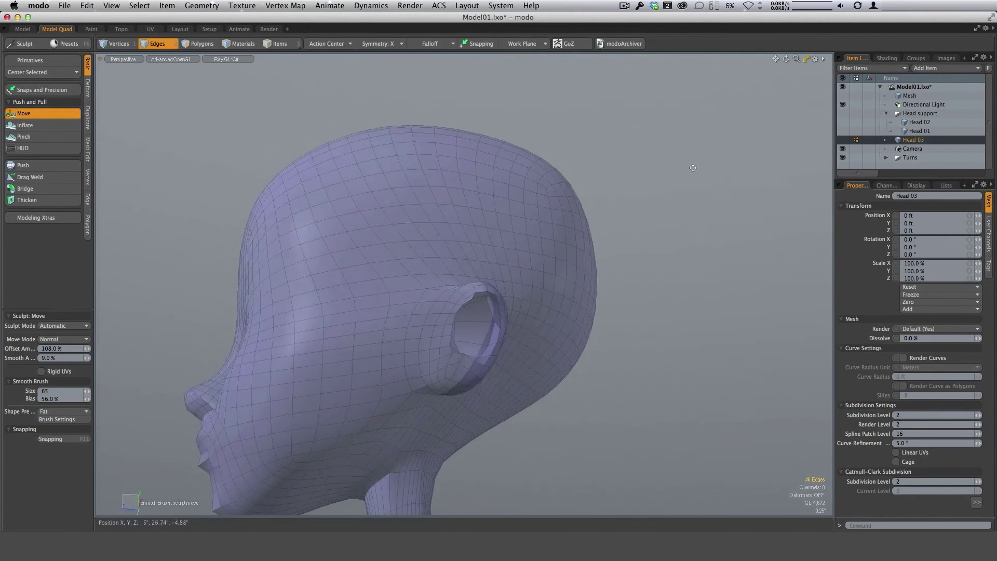
Restore the four-view layout, enlarge the front view and compare the head and ears with the front drawing
{"action": "left_click", "coordinate": [807, 60]}
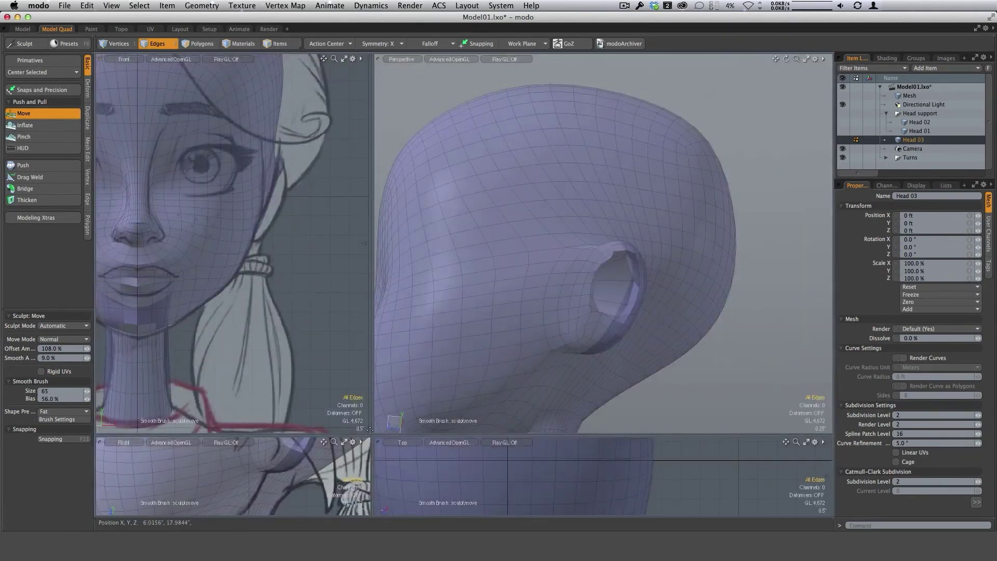
{"action": "left_click_drag", "start_coordinate": [370, 430], "coordinate": [444, 399]}
{"action": "scroll", "coordinate": [350, 224], "scroll_direction": "down", "scroll_amount": 5}
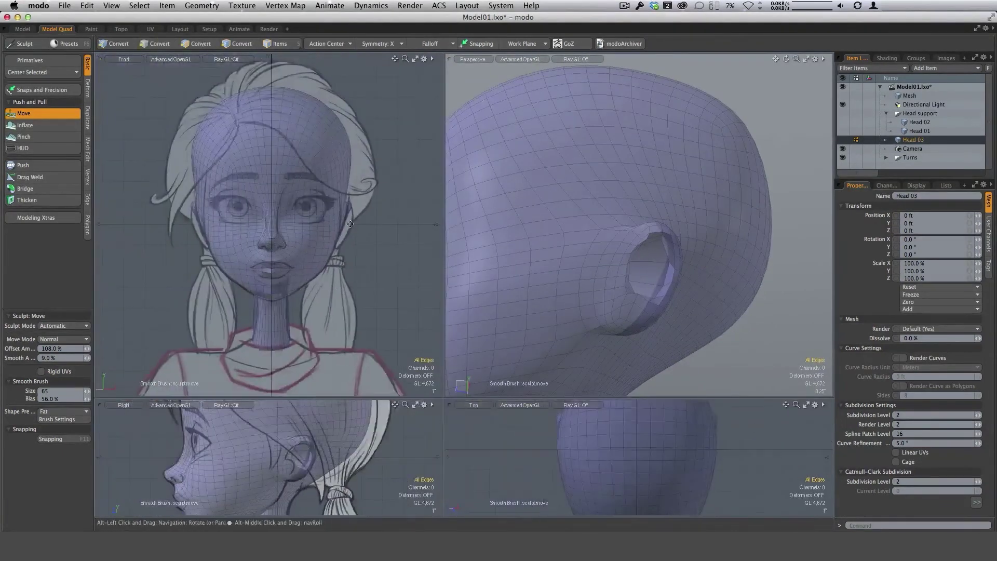
{"action": "scroll", "coordinate": [351, 224], "scroll_direction": "up", "scroll_amount": 5}
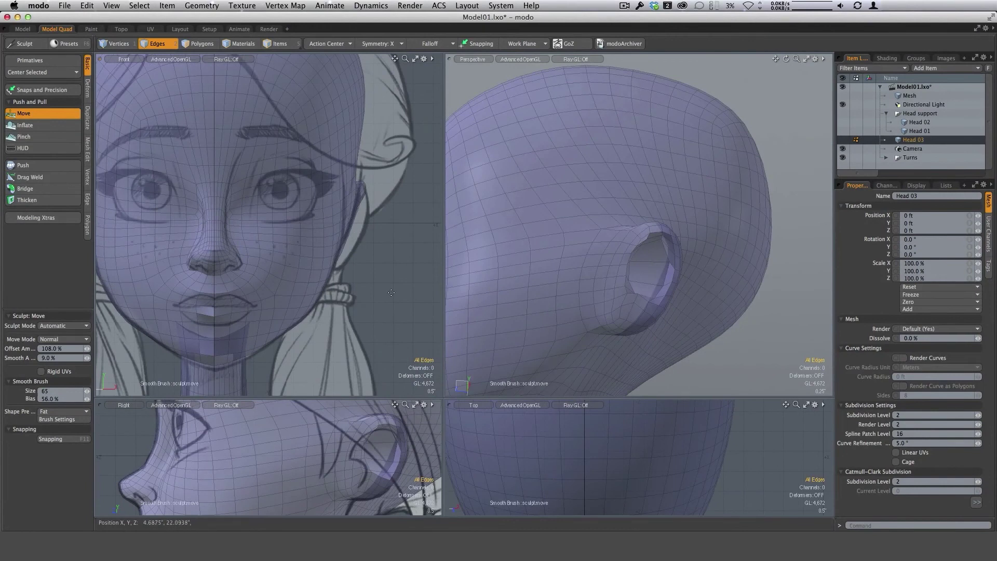
{"action": "mouse_move", "coordinate": [664, 316]}
{"action": "left_mouse_down", "text": "alt"}
{"action": "mouse_move", "coordinate": [675, 291]}
{"action": "mouse_move", "coordinate": [634, 305]}
{"action": "mouse_move", "coordinate": [651, 272]}
{"action": "mouse_move", "coordinate": [548, 260]}
{"action": "left_mouse_up", "text": "alt"}
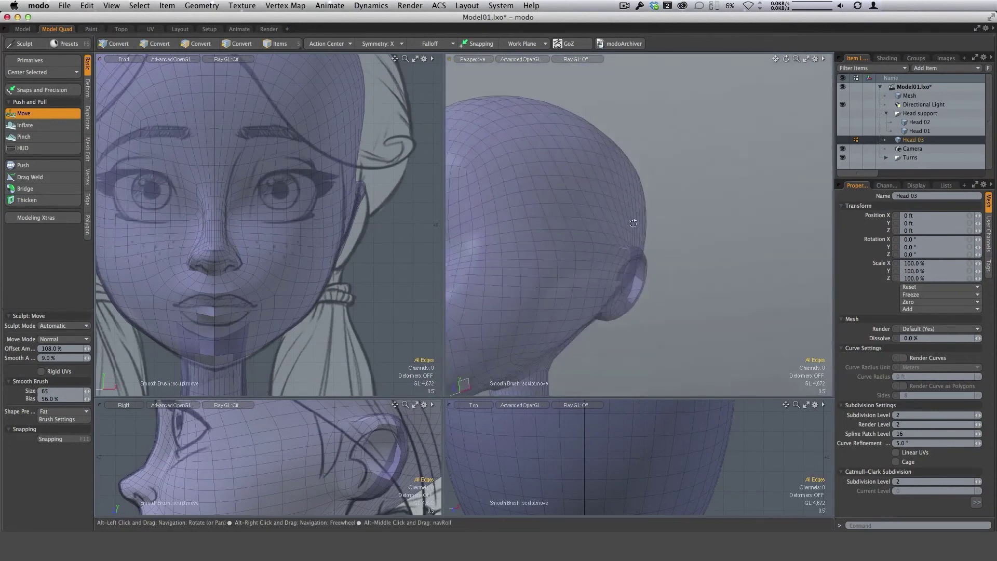
{"action": "left_click_drag", "start_coordinate": [359, 273], "coordinate": [382, 265], "text": "alt"}
{"action": "scroll", "coordinate": [382, 264], "scroll_direction": "down", "scroll_amount": 2}
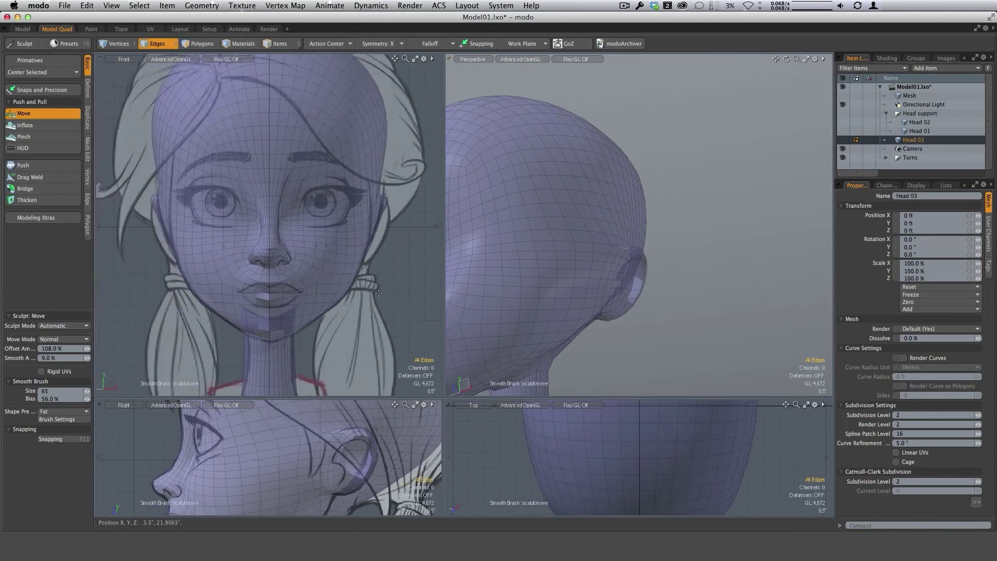
Reshape the back and upper rim of the ear from behind, using the Move brush at size 103
{"action": "left_click_drag", "start_coordinate": [593, 310], "coordinate": [623, 272], "text": "alt"}
{"action": "left_click_drag", "start_coordinate": [757, 276], "coordinate": [603, 252], "text": "alt"}
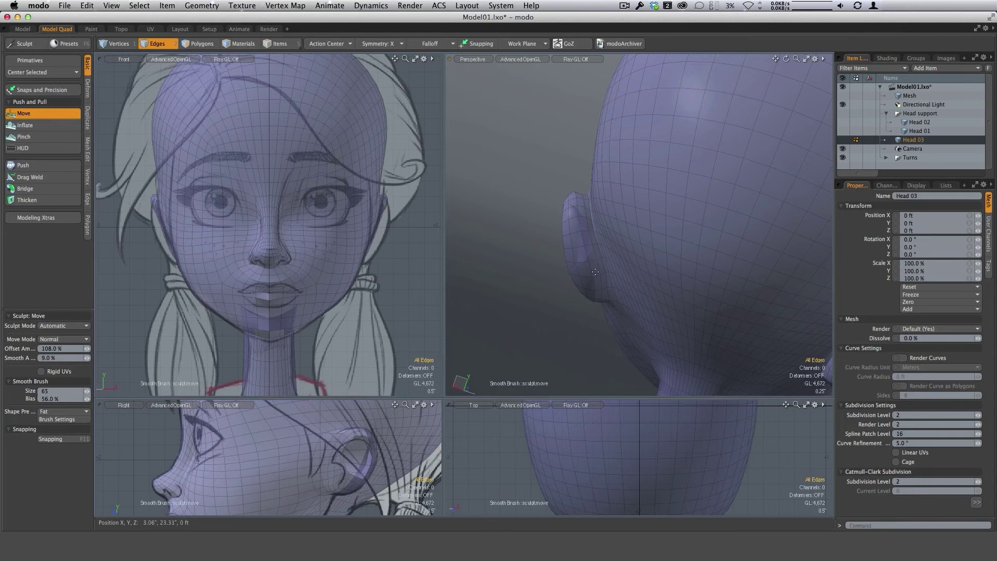
{"action": "left_click_drag", "start_coordinate": [595, 271], "coordinate": [691, 249], "text": "alt"}
{"action": "right_click_drag", "start_coordinate": [639, 271], "coordinate": [658, 272]}
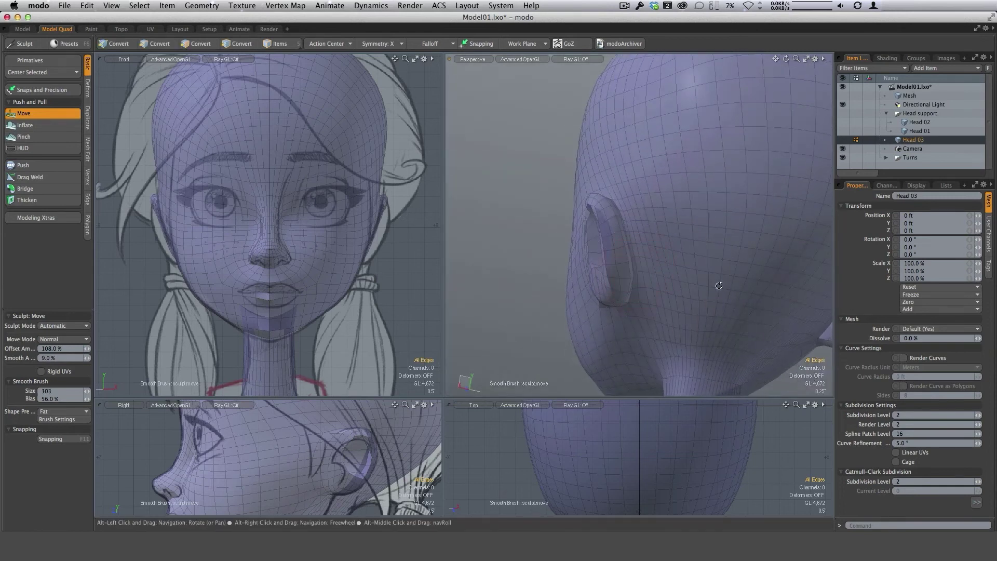
{"action": "left_click_drag", "start_coordinate": [719, 285], "coordinate": [587, 236], "text": "alt"}
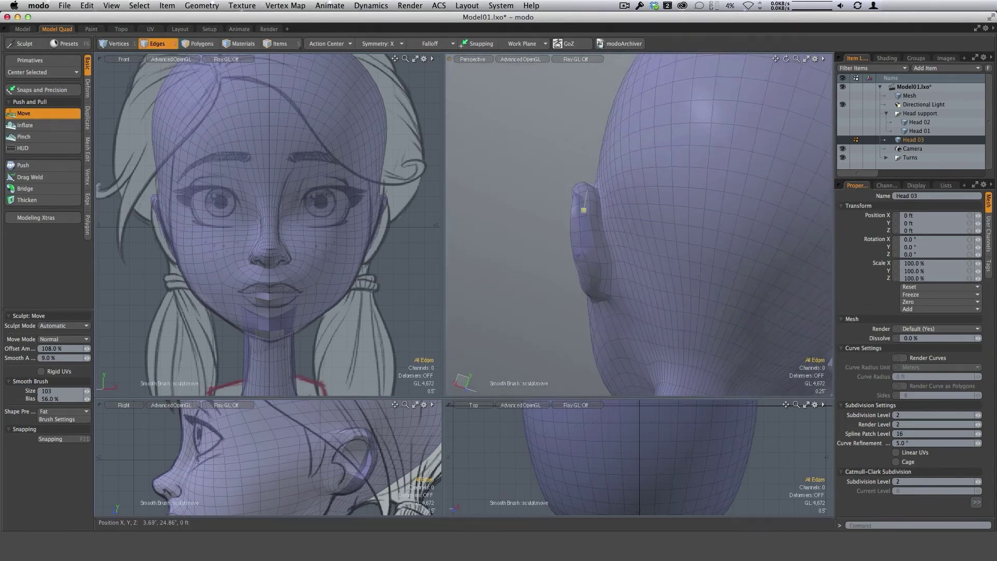
Refine the ear's rim and lobe where they meet the head, using the Move brush at sizes 82 and 71
{"action": "mouse_move", "coordinate": [584, 210]}
{"action": "right_mouse_down"}
{"action": "mouse_move", "coordinate": [577, 214]}
{"action": "mouse_move", "coordinate": [590, 230]}
{"action": "right_mouse_up"}
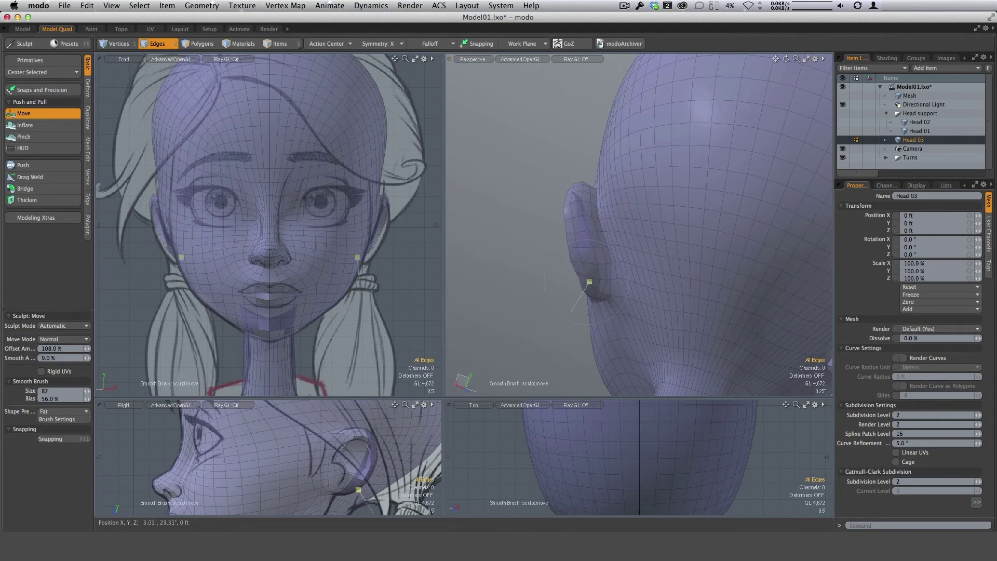
{"action": "right_click_drag", "start_coordinate": [598, 268], "coordinate": [593, 266]}
{"action": "left_click_drag", "start_coordinate": [593, 250], "coordinate": [597, 243]}
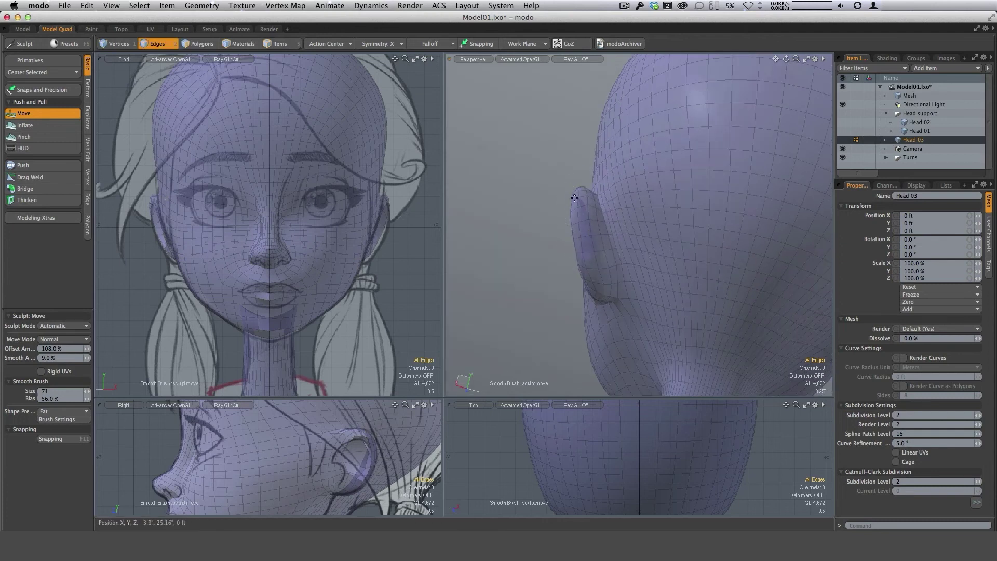
{"action": "left_click_drag", "start_coordinate": [567, 218], "coordinate": [603, 223], "text": "alt"}
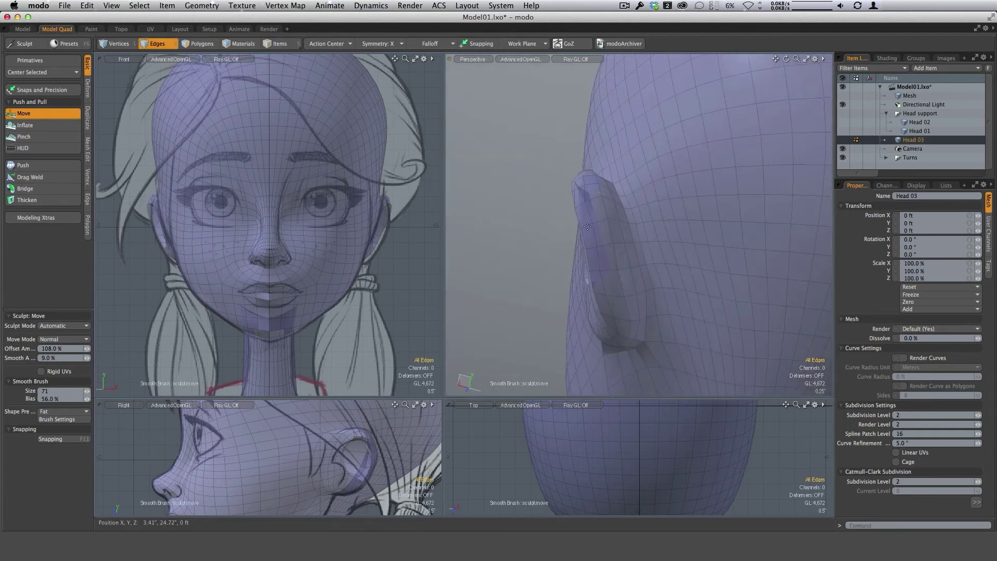
{"action": "mouse_move", "coordinate": [613, 265]}
{"action": "left_mouse_down", "text": "alt"}
{"action": "mouse_move", "coordinate": [627, 268]}
{"action": "mouse_move", "coordinate": [556, 229]}
{"action": "mouse_move", "coordinate": [528, 218]}
{"action": "mouse_move", "coordinate": [516, 229]}
{"action": "mouse_move", "coordinate": [587, 282]}
{"action": "mouse_move", "coordinate": [573, 276]}
{"action": "mouse_move", "coordinate": [567, 285]}
{"action": "mouse_move", "coordinate": [584, 264]}
{"action": "mouse_move", "coordinate": [723, 216]}
{"action": "mouse_move", "coordinate": [686, 263]}
{"action": "mouse_move", "coordinate": [708, 198]}
{"action": "mouse_move", "coordinate": [704, 240]}
{"action": "left_mouse_up", "text": "alt"}
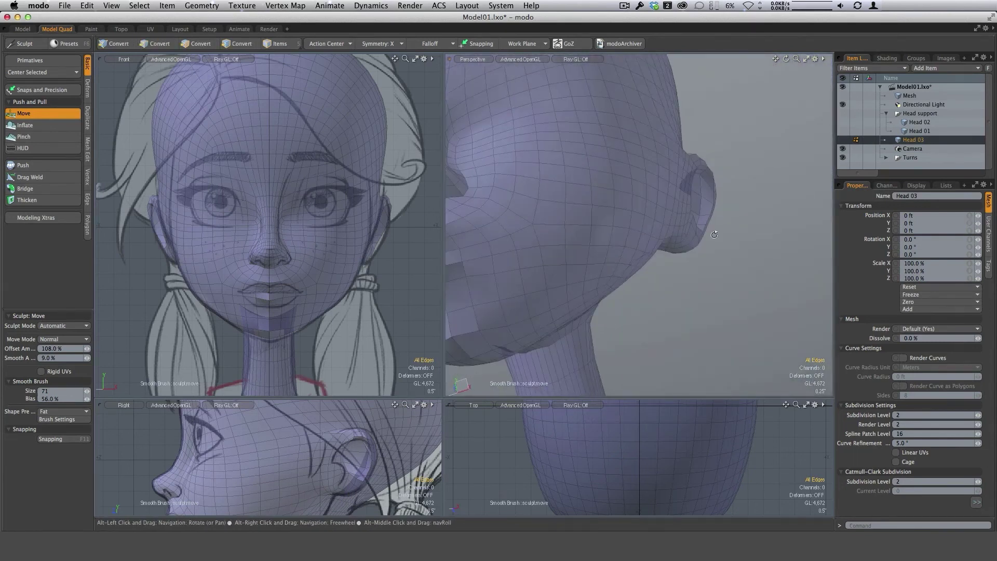
Undo the last stroke and smooth the jaw and neck area beneath the ear, using the Move brush at sizes 59 and 72
{"action": "left_click_drag", "start_coordinate": [535, 265], "coordinate": [619, 194]}
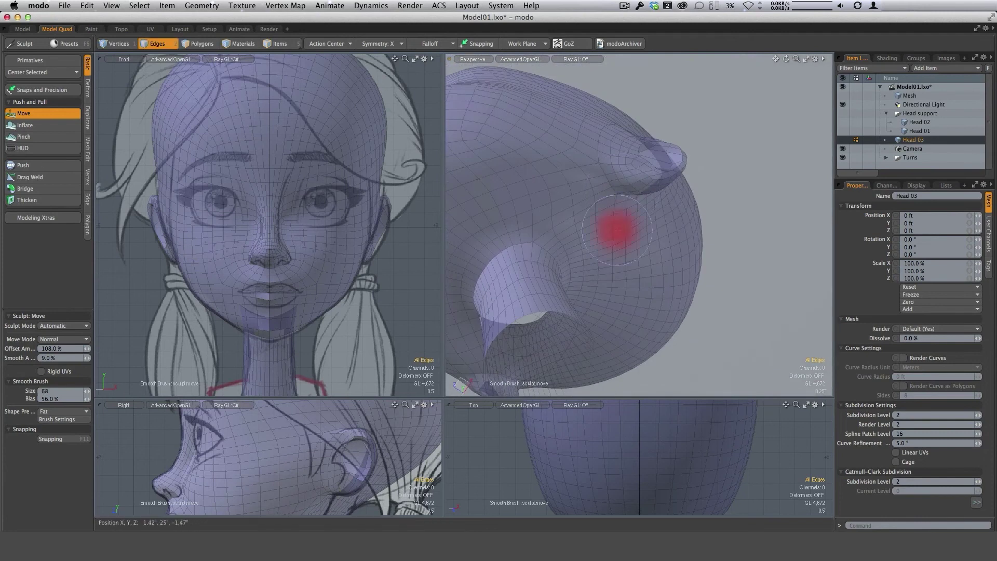
{"action": "key", "text": "super+z"}
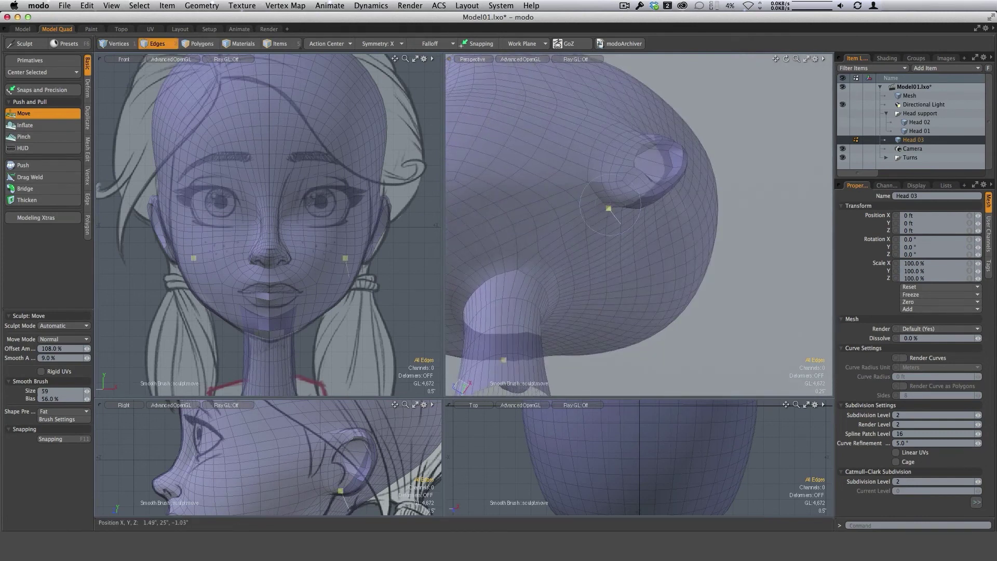
{"action": "mouse_move", "coordinate": [603, 203]}
{"action": "left_mouse_down", "text": "alt"}
{"action": "mouse_move", "coordinate": [582, 224]}
{"action": "mouse_move", "coordinate": [601, 289]}
{"action": "mouse_move", "coordinate": [510, 253]}
{"action": "mouse_move", "coordinate": [592, 216]}
{"action": "mouse_move", "coordinate": [555, 237]}
{"action": "mouse_move", "coordinate": [562, 231]}
{"action": "left_mouse_up", "text": "alt"}
{"action": "right_click_drag", "start_coordinate": [562, 231], "coordinate": [569, 231]}
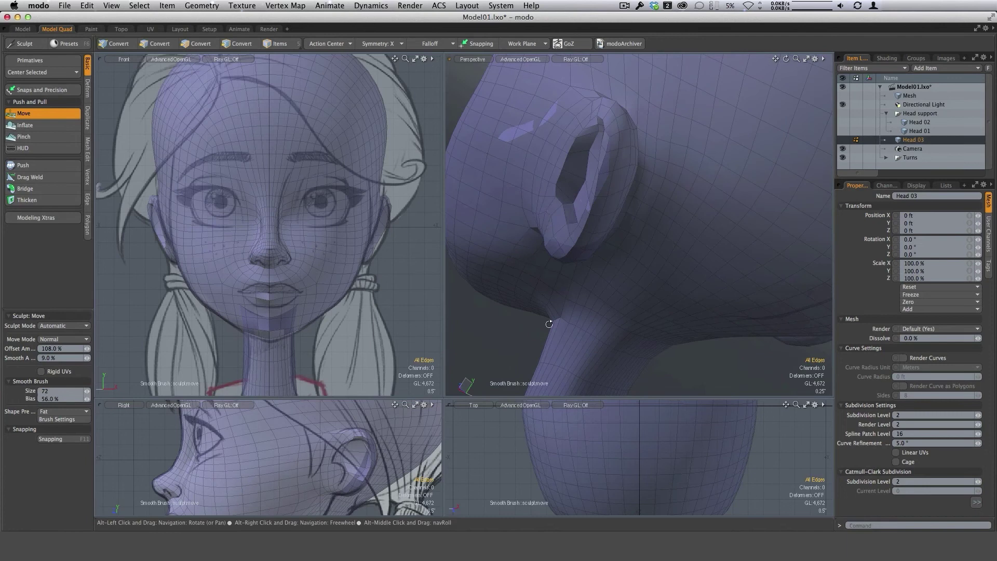
{"action": "left_click_drag", "start_coordinate": [549, 324], "coordinate": [626, 329], "text": "alt"}
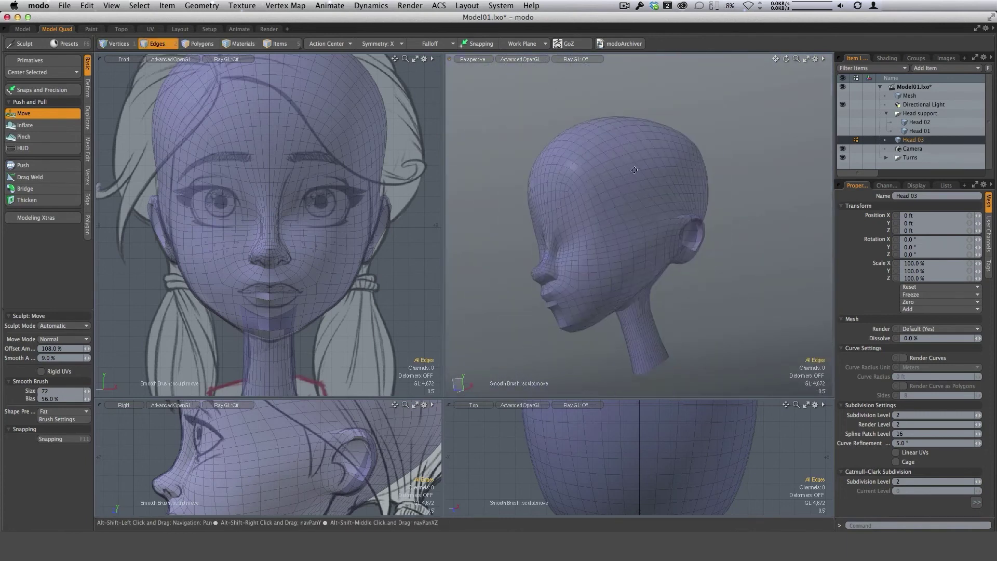
Fit the sides of the nose to the front drawing, using the Move brush at size 73
{"action": "left_click_drag", "start_coordinate": [634, 170], "coordinate": [627, 171], "text": "alt"}
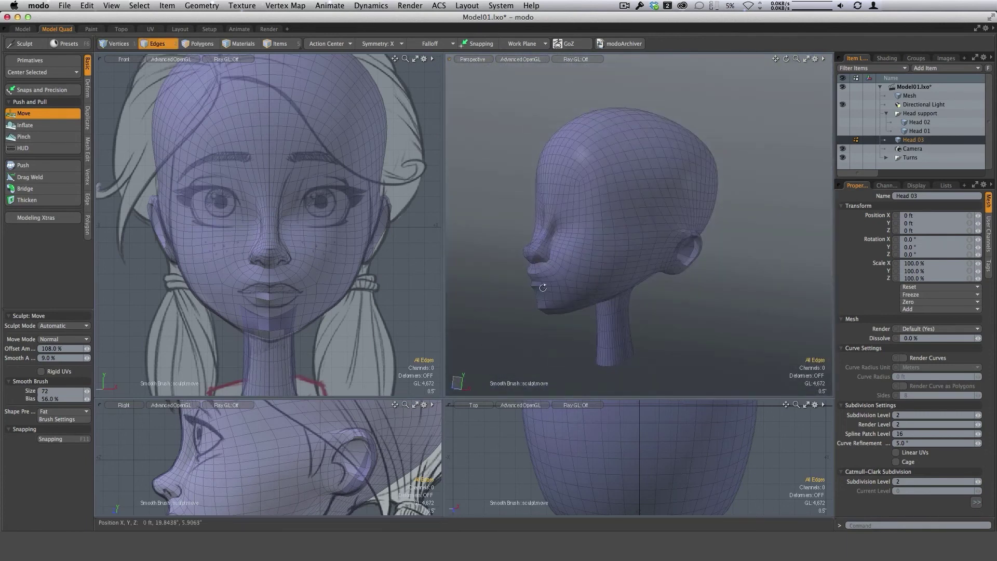
{"action": "left_click_drag", "start_coordinate": [543, 288], "coordinate": [587, 264], "text": "ctrl+alt"}
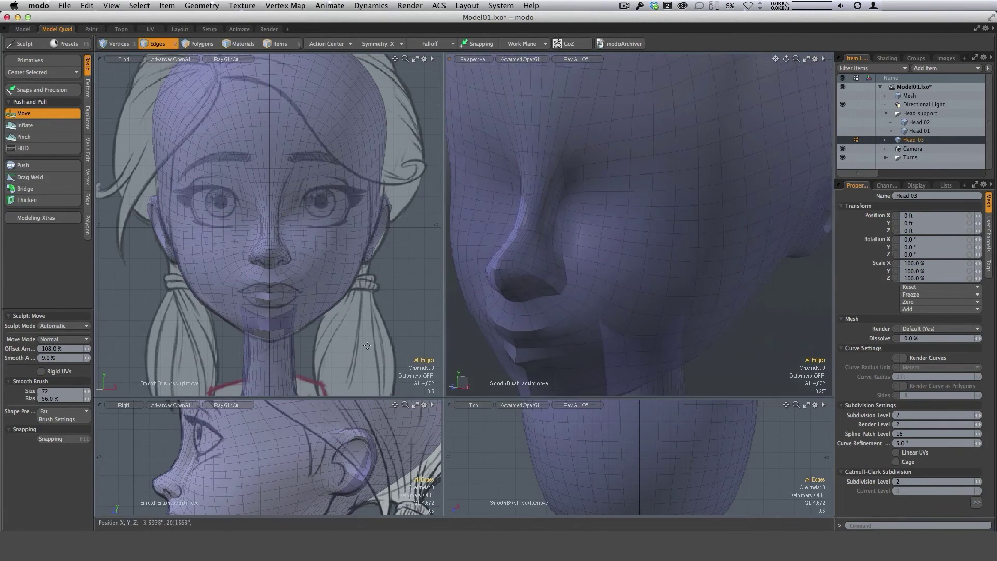
{"action": "left_click_drag", "start_coordinate": [281, 251], "coordinate": [403, 258], "text": "ctrl+alt"}
{"action": "right_click_drag", "start_coordinate": [305, 259], "coordinate": [303, 256]}
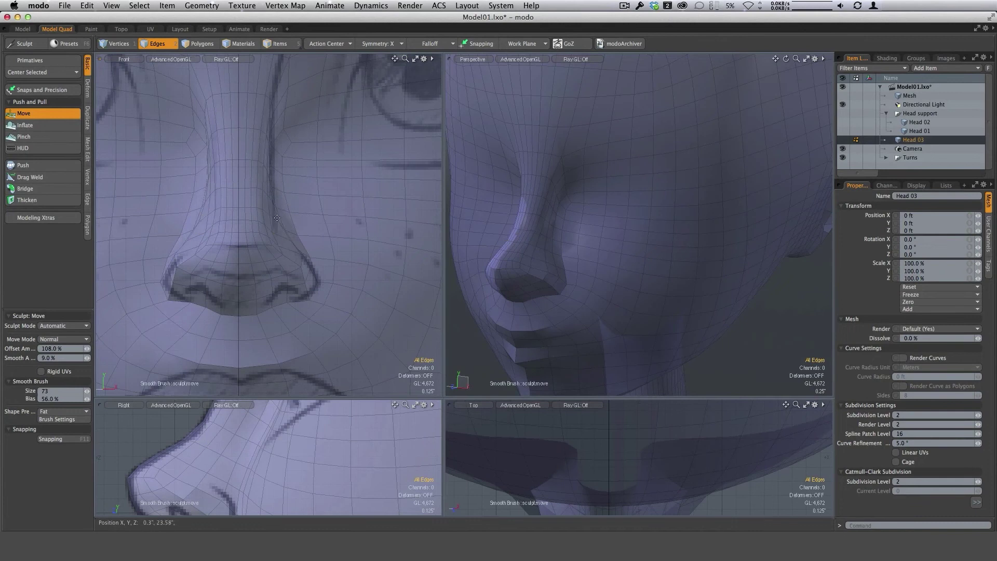
{"action": "left_click_drag", "start_coordinate": [277, 218], "coordinate": [270, 190], "text": "ctrl+alt"}
{"action": "left_click_drag", "start_coordinate": [270, 189], "coordinate": [284, 282], "text": "alt+shift"}
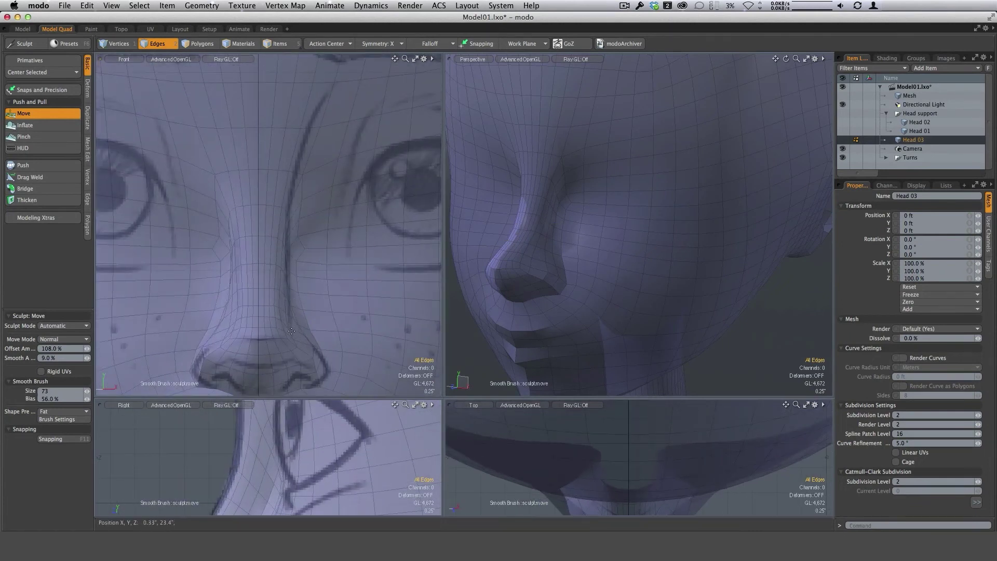
Match the lower bridge and nostril wings to the outline in the front drawing, using the Move brush at size 62
{"action": "right_click_drag", "start_coordinate": [289, 341], "coordinate": [278, 341]}
{"action": "left_click_drag", "start_coordinate": [305, 332], "coordinate": [313, 283], "text": "alt+shift"}
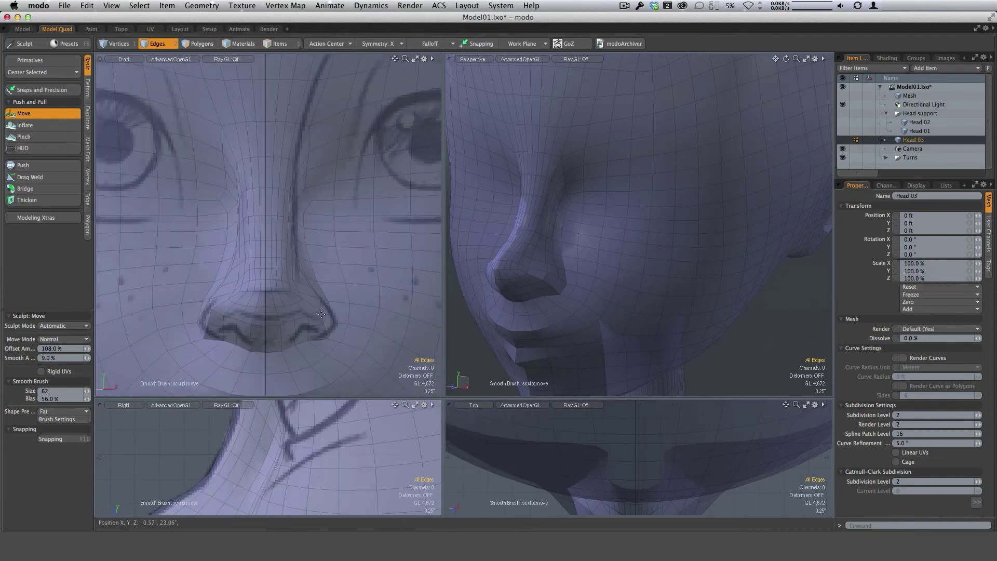
{"action": "scroll", "coordinate": [327, 317], "scroll_direction": "up", "scroll_amount": 2}
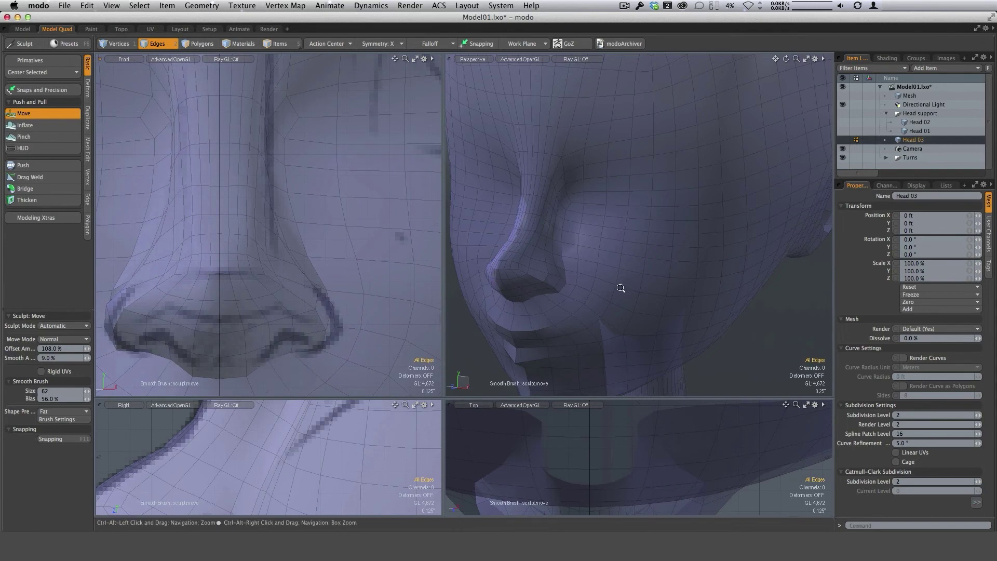
Shape the nostril wing and its transition into the cheek in the perspective view, using the Move brush at size 38
{"action": "left_click_drag", "start_coordinate": [618, 288], "coordinate": [599, 268], "text": "alt"}
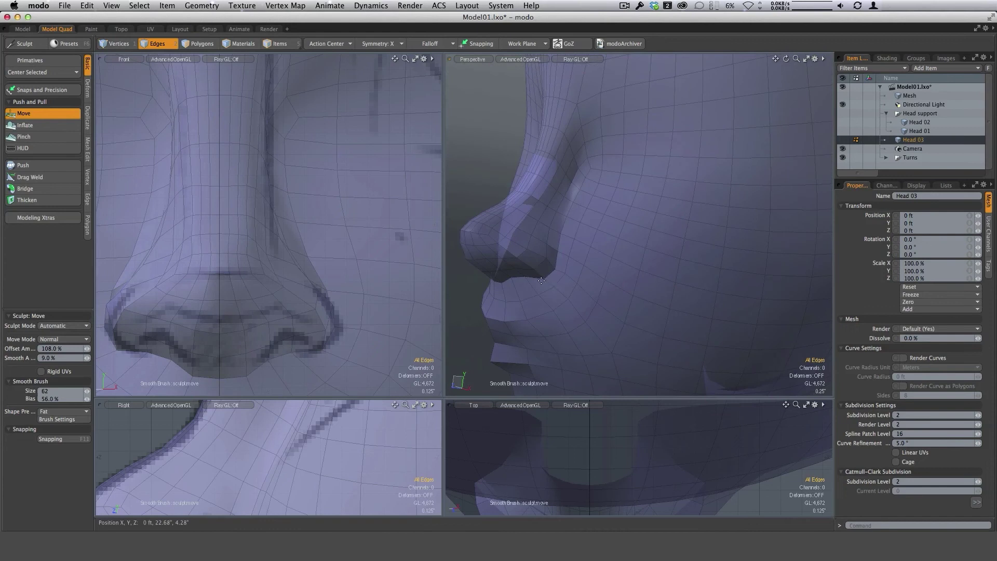
{"action": "left_click_drag", "start_coordinate": [541, 281], "coordinate": [657, 296]}
{"action": "left_click_drag", "start_coordinate": [567, 271], "coordinate": [581, 265]}
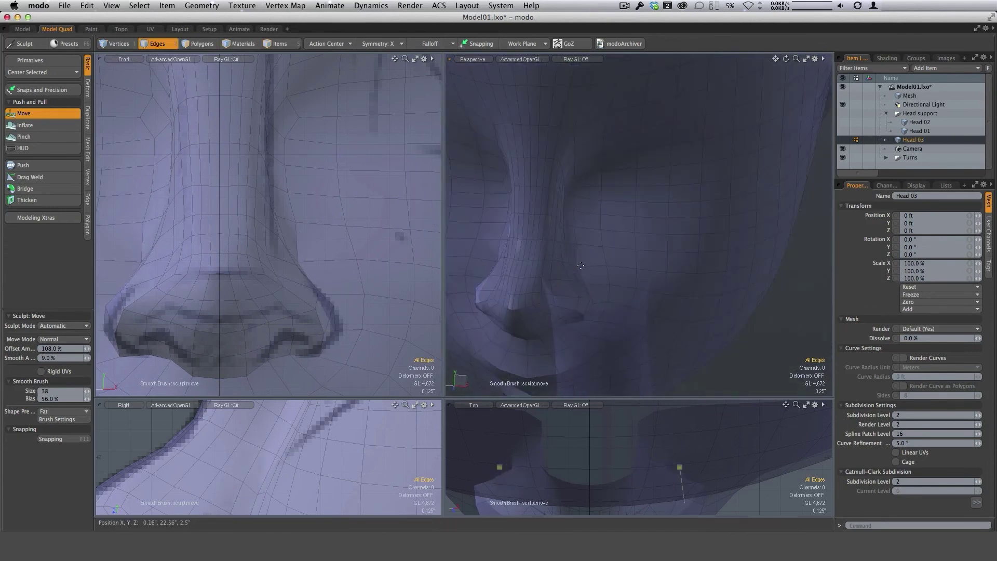
{"action": "mouse_move", "coordinate": [679, 249]}
{"action": "left_mouse_down", "text": "alt"}
{"action": "mouse_move", "coordinate": [568, 256]}
{"action": "mouse_move", "coordinate": [566, 281]}
{"action": "mouse_move", "coordinate": [606, 195]}
{"action": "mouse_move", "coordinate": [570, 231]}
{"action": "mouse_move", "coordinate": [632, 245]}
{"action": "mouse_move", "coordinate": [588, 250]}
{"action": "mouse_move", "coordinate": [614, 199]}
{"action": "mouse_move", "coordinate": [652, 225]}
{"action": "left_mouse_up", "text": "alt"}
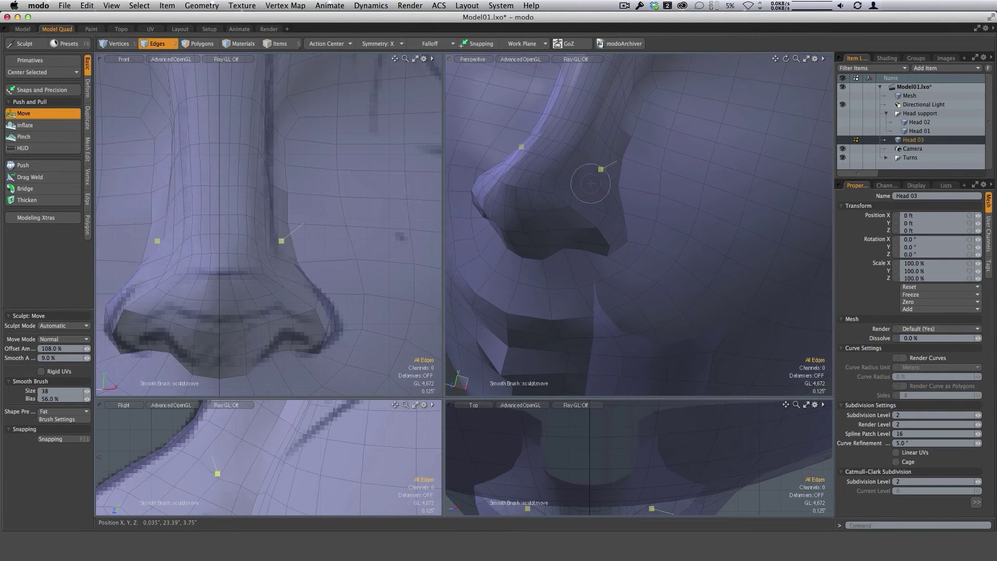
{"action": "left_click_drag", "start_coordinate": [590, 178], "coordinate": [601, 197], "text": "alt"}
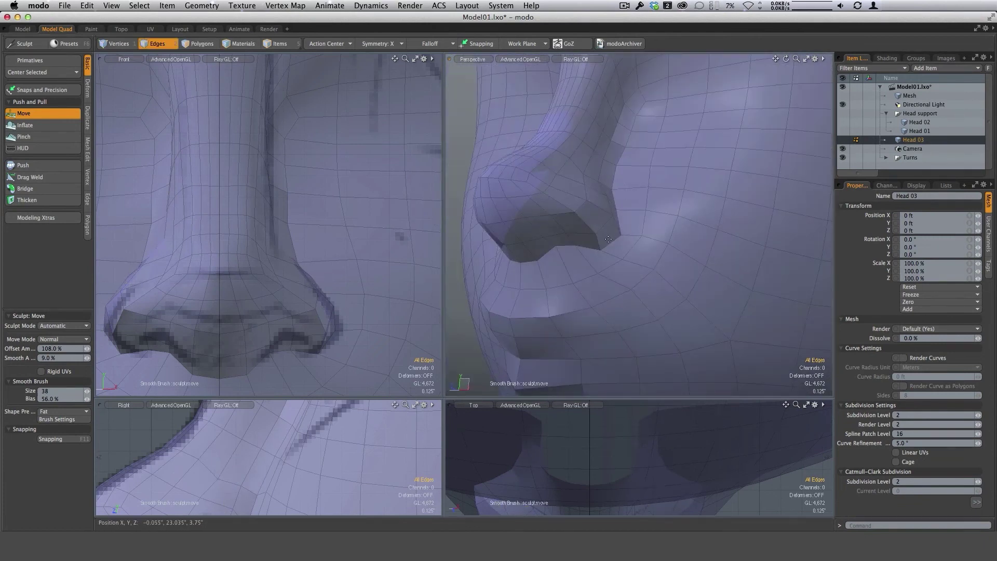
{"action": "mouse_move", "coordinate": [609, 239]}
{"action": "left_mouse_down", "text": "alt"}
{"action": "mouse_move", "coordinate": [628, 232]}
{"action": "mouse_move", "coordinate": [656, 188]}
{"action": "mouse_move", "coordinate": [570, 245]}
{"action": "mouse_move", "coordinate": [591, 250]}
{"action": "left_mouse_up", "text": "alt"}
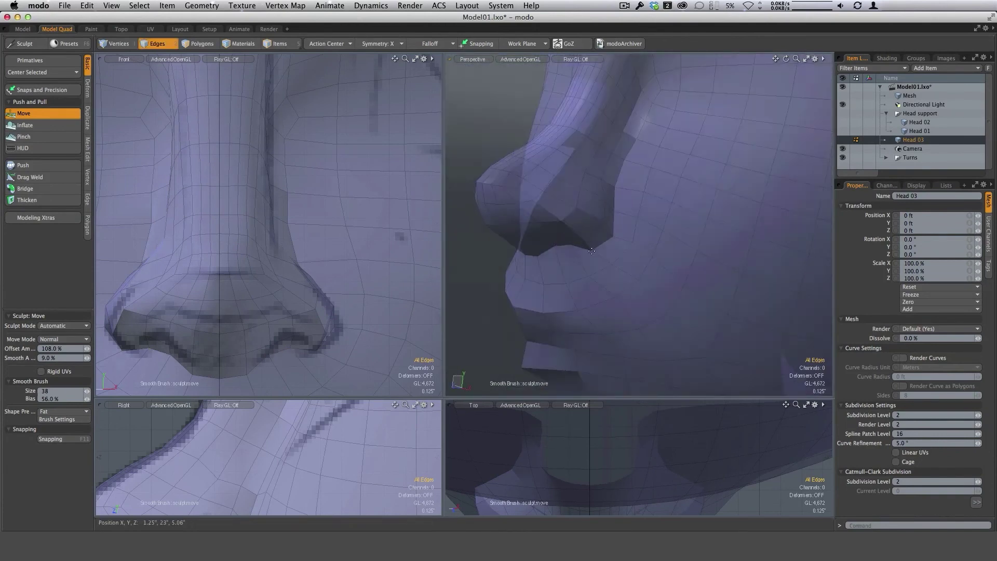
{"action": "left_click_drag", "start_coordinate": [673, 249], "coordinate": [606, 212], "text": "alt"}
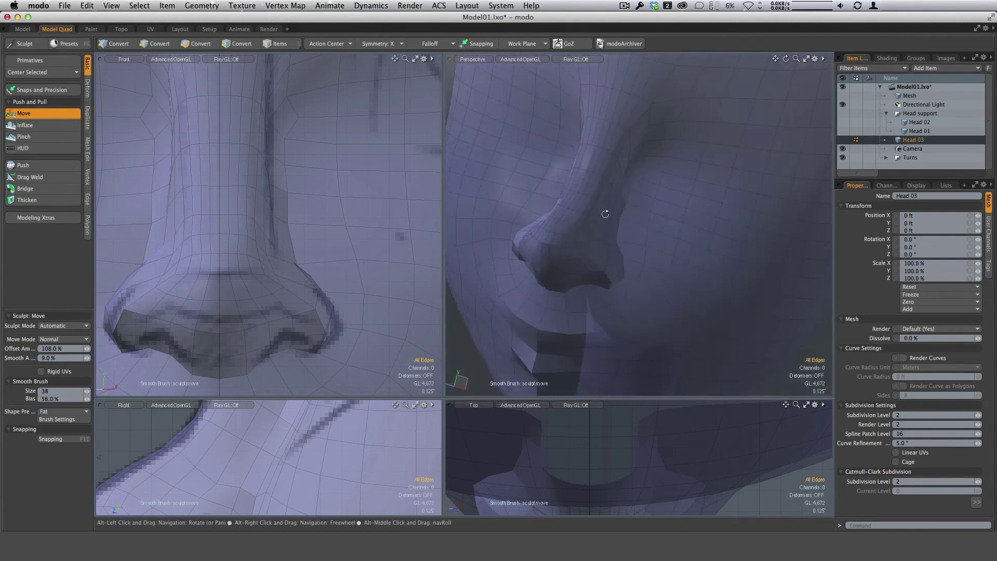
Smooth the side of the nose bridge into the cheek, using the Move brush at sizes 86 and 50
{"action": "right_click_drag", "start_coordinate": [608, 239], "coordinate": [630, 239]}
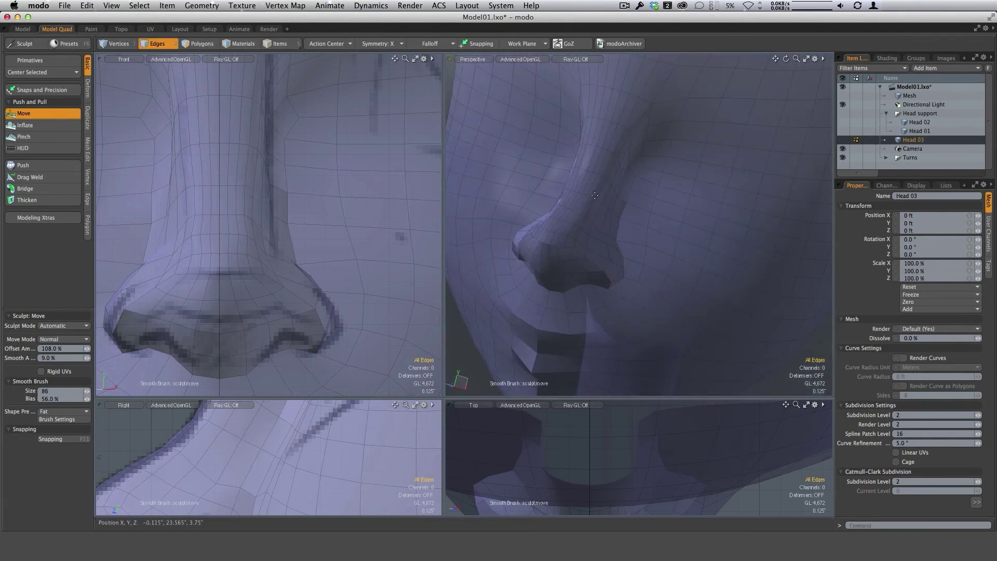
{"action": "mouse_move", "coordinate": [610, 177]}
{"action": "left_mouse_down", "text": "alt"}
{"action": "mouse_move", "coordinate": [631, 200]}
{"action": "mouse_move", "coordinate": [606, 212]}
{"action": "left_mouse_up", "text": "alt"}
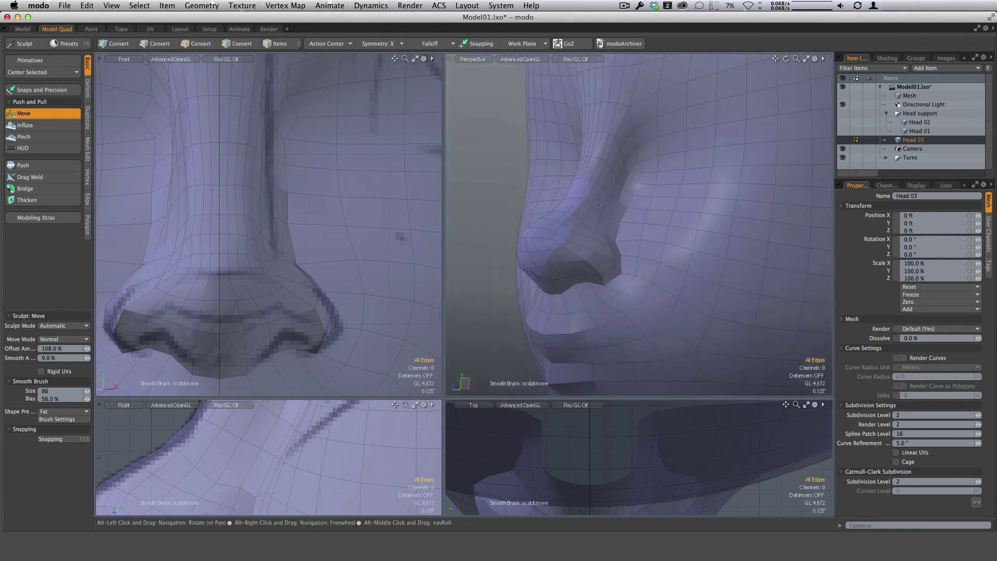
{"action": "right_click_drag", "start_coordinate": [606, 213], "coordinate": [587, 213]}
{"action": "key", "text": "2"}
{"action": "left_click_drag", "start_coordinate": [599, 206], "coordinate": [601, 192], "text": "alt"}
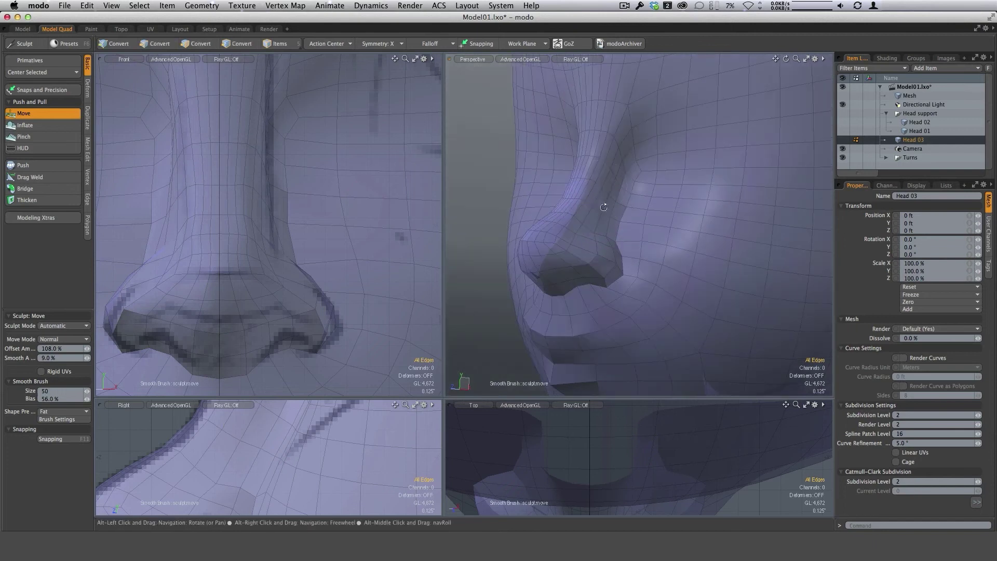
Adjust the upper nose bridge beside the inner eye against the front drawing, using the Move brush at size 99
{"action": "mouse_move", "coordinate": [358, 211]}
{"action": "left_mouse_down", "text": "ctrl+alt"}
{"action": "mouse_move", "coordinate": [327, 211]}
{"action": "mouse_move", "coordinate": [342, 258]}
{"action": "left_mouse_up", "text": "ctrl+alt"}
{"action": "scroll", "coordinate": [342, 258], "scroll_direction": "up", "scroll_amount": 3}
{"action": "right_click_drag", "start_coordinate": [329, 223], "coordinate": [363, 234]}
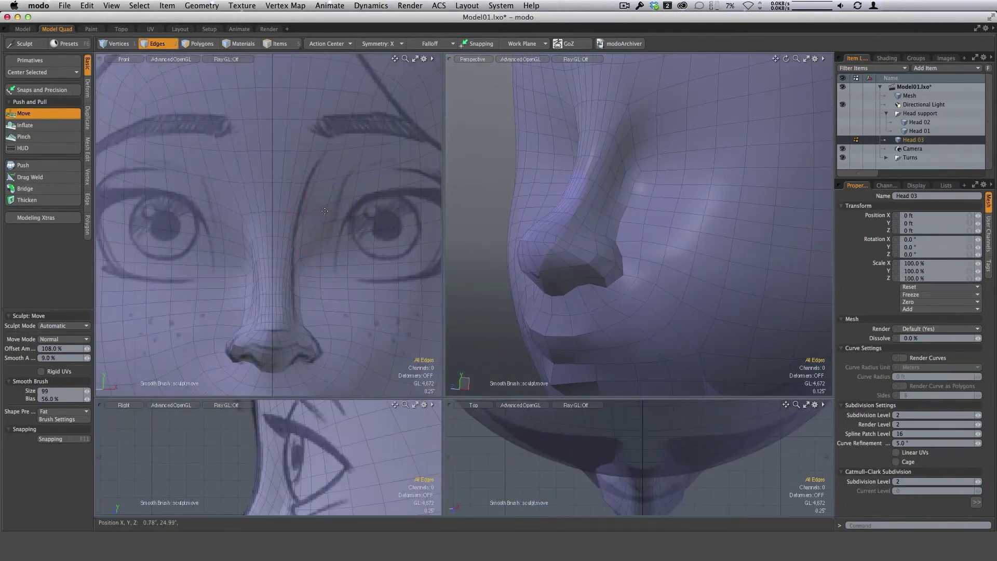
Reshape the area around the lower lip and chin in profile, using the Move brush at sizes 73 and 34
{"action": "left_click_drag", "start_coordinate": [684, 291], "coordinate": [639, 289], "text": "ctrl+alt"}
{"action": "mouse_move", "coordinate": [779, 281]}
{"action": "left_mouse_down", "text": "alt"}
{"action": "mouse_move", "coordinate": [616, 252]}
{"action": "mouse_move", "coordinate": [624, 220]}
{"action": "mouse_move", "coordinate": [656, 220]}
{"action": "mouse_move", "coordinate": [656, 189]}
{"action": "left_mouse_up", "text": "alt"}
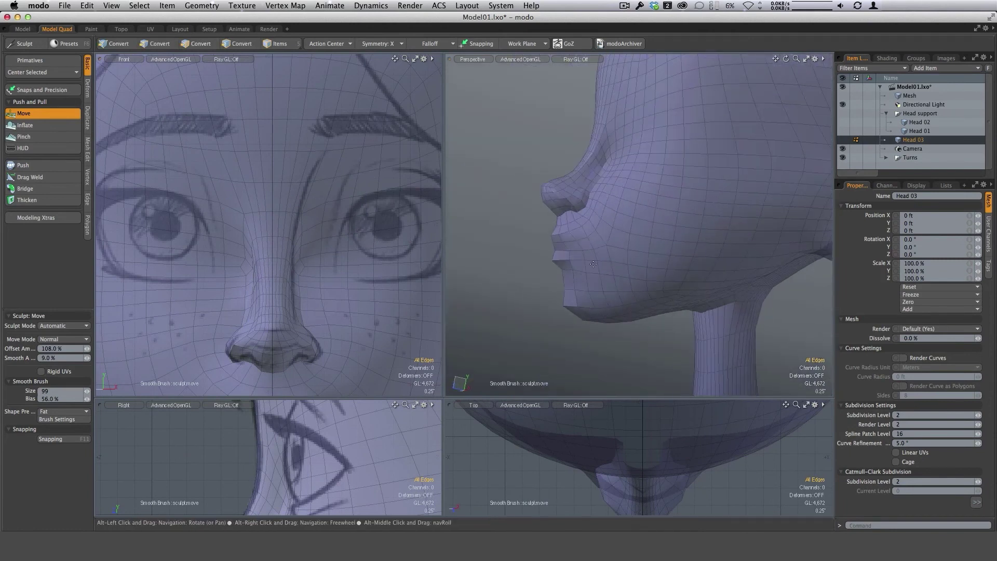
{"action": "right_click_drag", "start_coordinate": [594, 264], "coordinate": [578, 264]}
{"action": "left_click_drag", "start_coordinate": [652, 257], "coordinate": [587, 269], "text": "alt"}
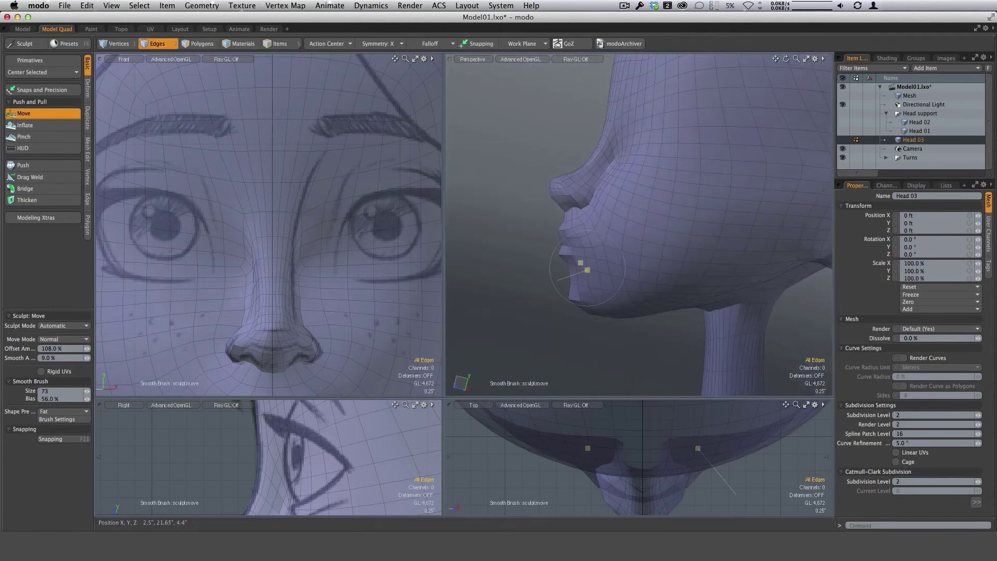
{"action": "right_click_drag", "start_coordinate": [587, 270], "coordinate": [588, 269]}
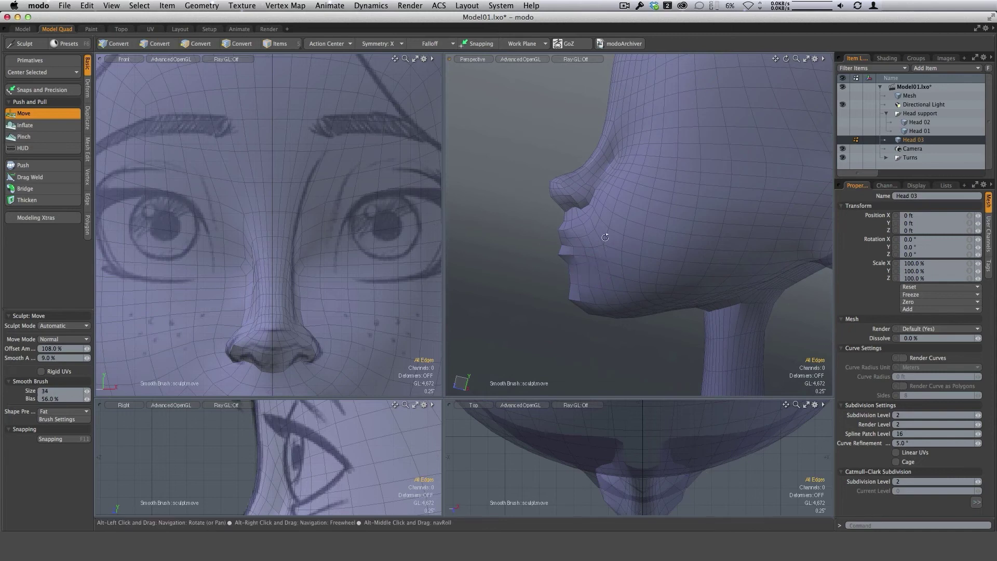
{"action": "left_click_drag", "start_coordinate": [591, 256], "coordinate": [606, 266], "text": "alt"}
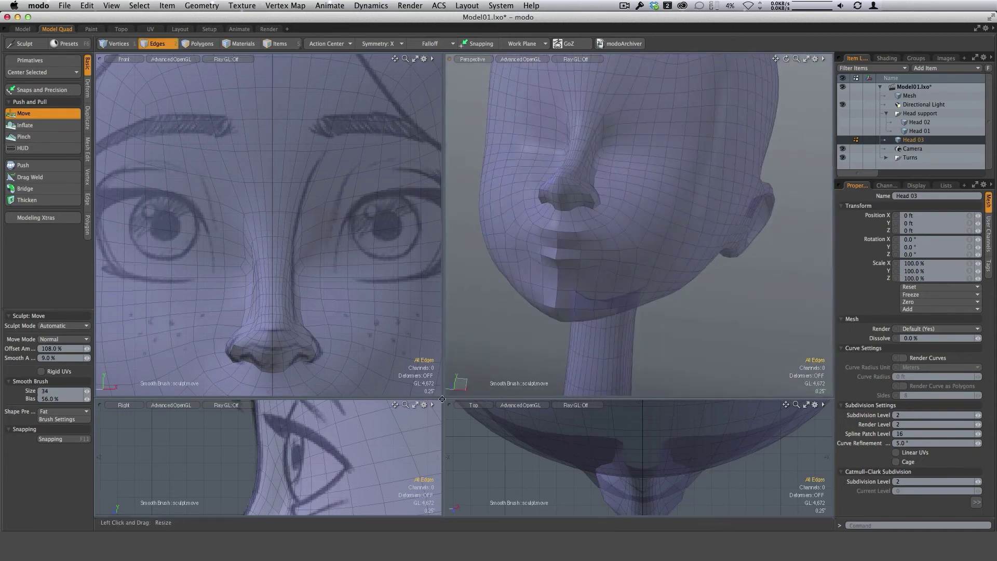
Enlarge the side and top views and slim the sides of the head near the ears from above, using the Move brush at size 130
{"action": "left_click_drag", "start_coordinate": [442, 399], "coordinate": [457, 236]}
{"action": "scroll", "coordinate": [442, 356], "scroll_direction": "down", "scroll_amount": 4}
{"action": "scroll", "coordinate": [443, 356], "scroll_direction": "up", "scroll_amount": 2}
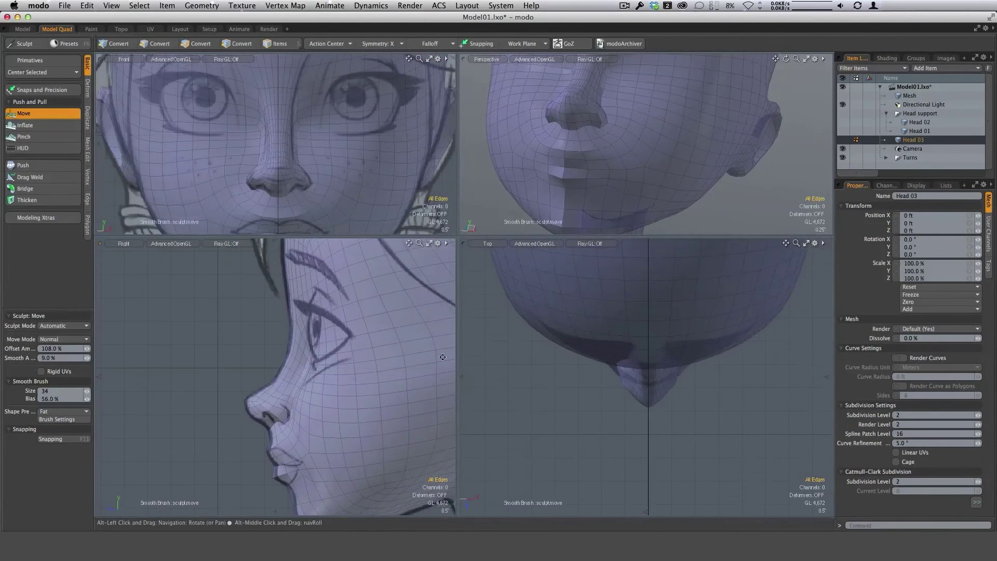
{"action": "scroll", "coordinate": [629, 312], "scroll_direction": "down", "scroll_amount": 4}
{"action": "left_click_drag", "start_coordinate": [637, 301], "coordinate": [637, 420], "text": "alt"}
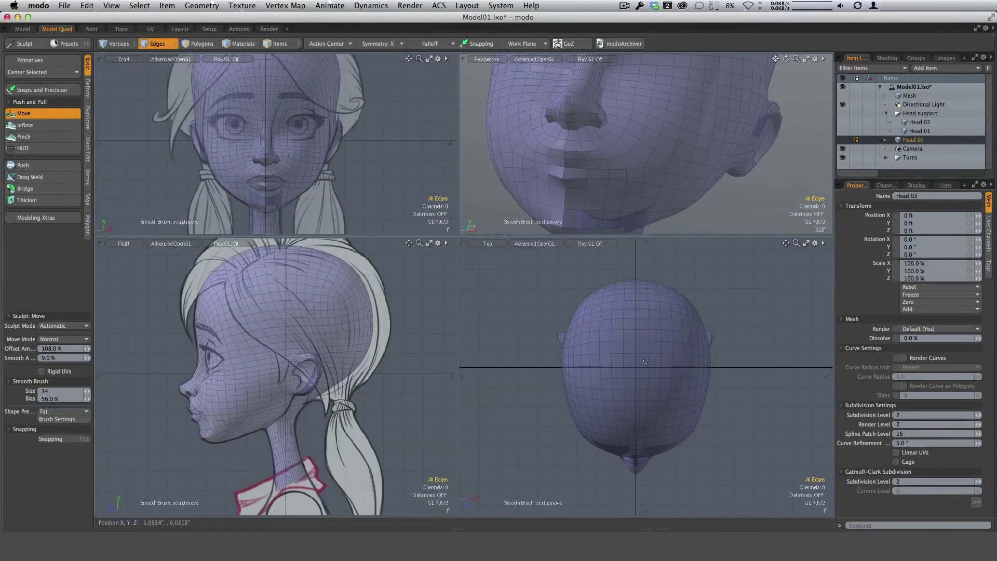
{"action": "left_click_drag", "start_coordinate": [667, 368], "coordinate": [682, 371], "text": "alt"}
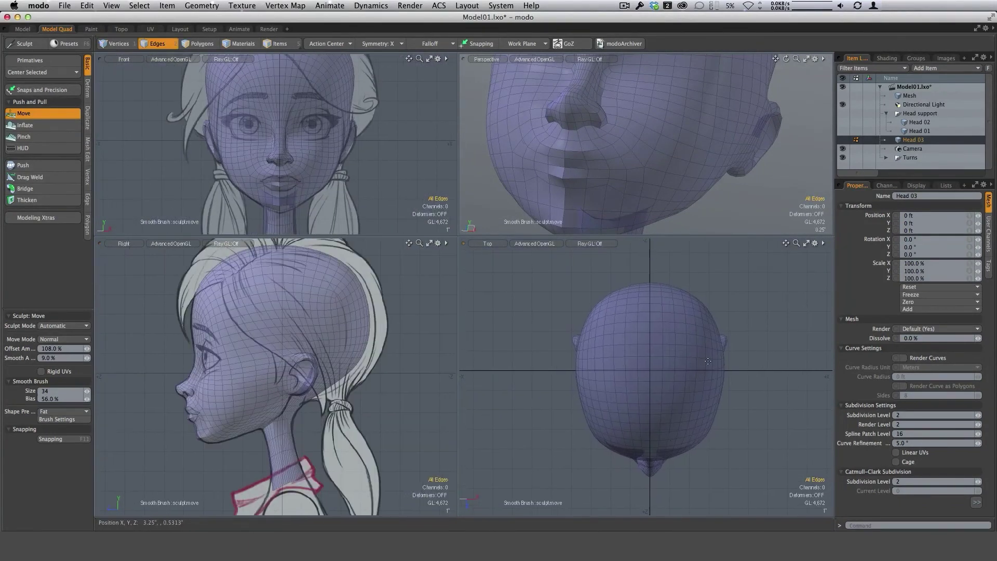
{"action": "right_click_drag", "start_coordinate": [721, 391], "coordinate": [789, 391]}
{"action": "left_click_drag", "start_coordinate": [728, 375], "coordinate": [719, 374]}
{"action": "left_click_drag", "start_coordinate": [780, 437], "coordinate": [717, 377]}
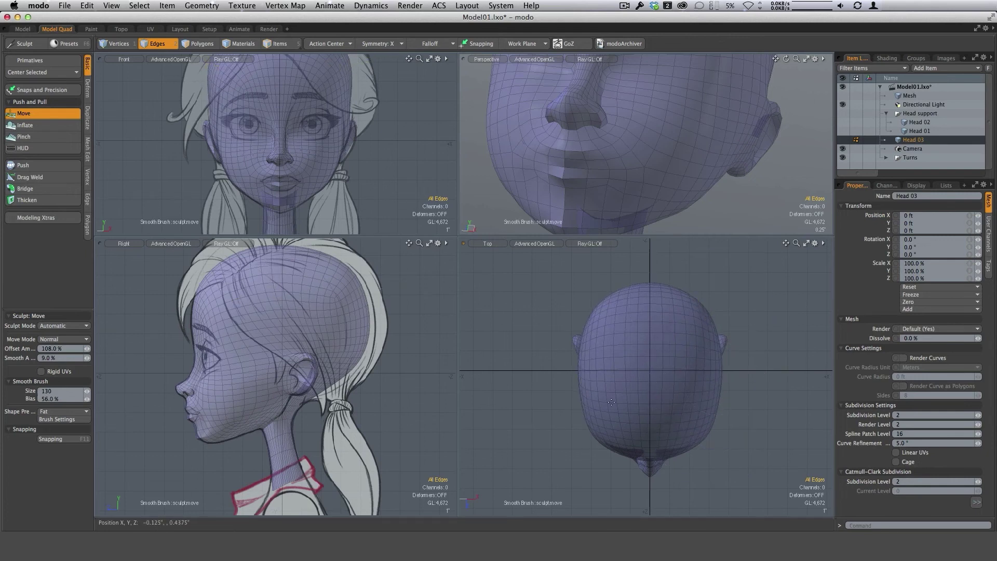
Fit the profile beneath the nose and around the upper lip to the side drawing, using the Move brush at size 68
{"action": "left_click_drag", "start_coordinate": [195, 395], "coordinate": [275, 395], "text": "ctrl+alt"}
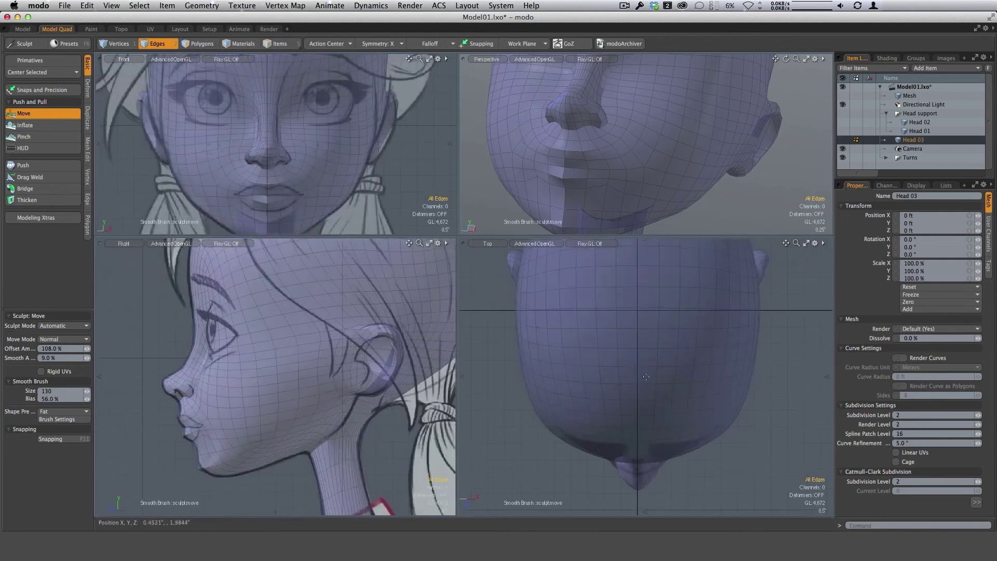
{"action": "left_click_drag", "start_coordinate": [650, 306], "coordinate": [663, 371], "text": "alt"}
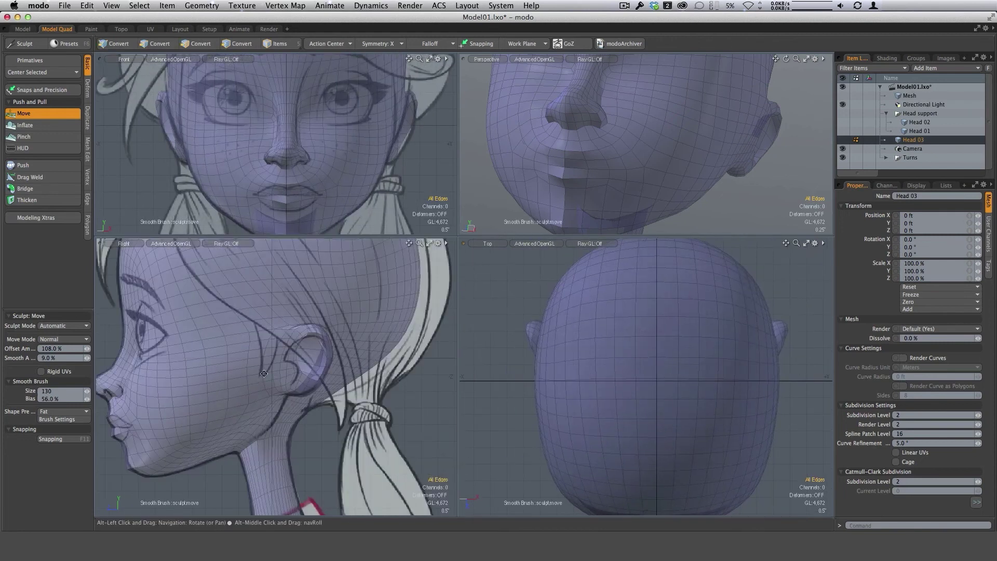
{"action": "left_click_drag", "start_coordinate": [307, 381], "coordinate": [293, 389], "text": "ctrl+alt"}
{"action": "right_click_drag", "start_coordinate": [235, 411], "coordinate": [203, 411]}
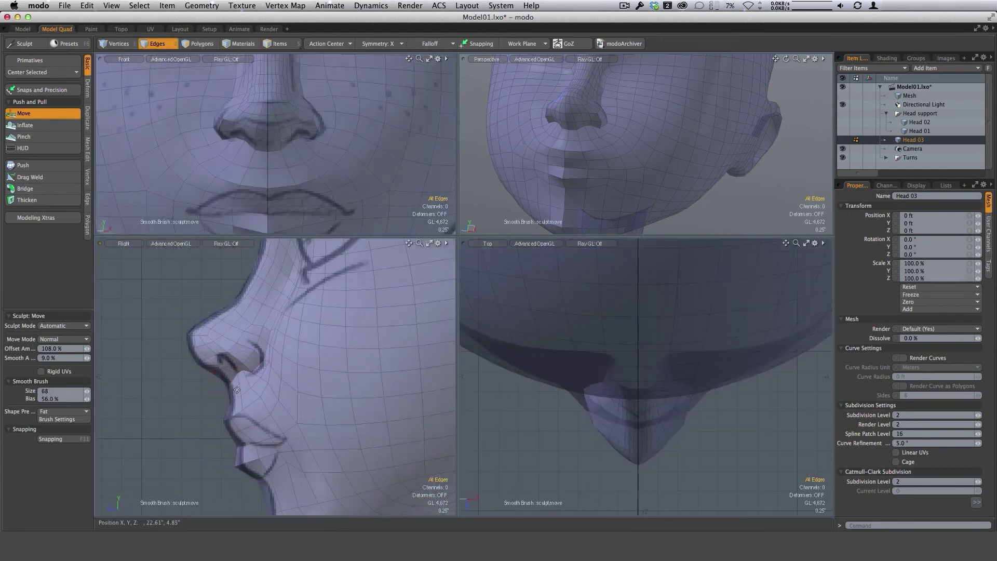
{"action": "left_click_drag", "start_coordinate": [234, 399], "coordinate": [228, 385], "text": "ctrl+alt"}
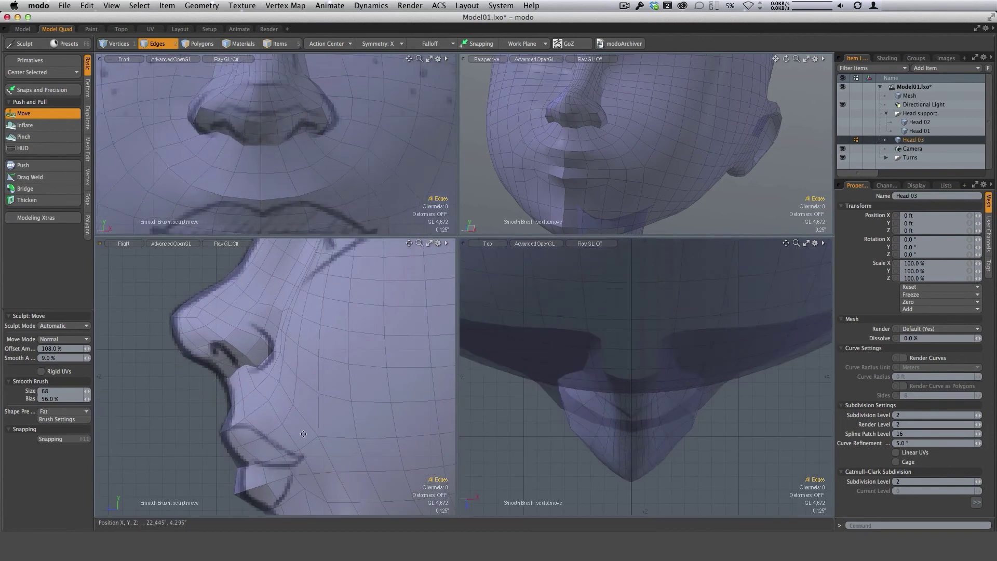
{"action": "left_click_drag", "start_coordinate": [238, 449], "coordinate": [254, 380], "text": "alt"}
{"action": "left_click_drag", "start_coordinate": [254, 380], "coordinate": [251, 379], "text": "ctrl+alt"}
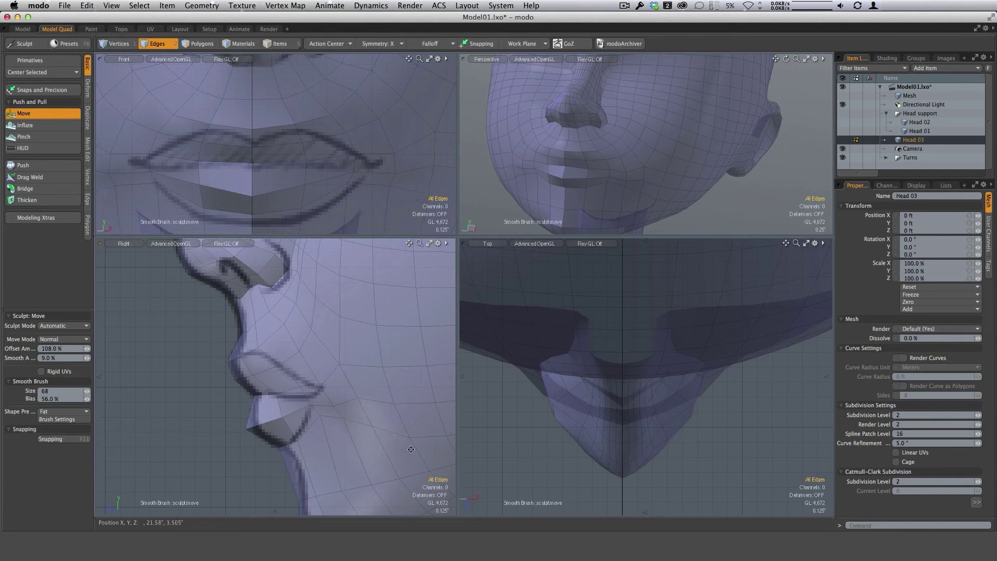
Refine the chin and the area below the lower lip against the side drawing, using the Move brush at size 109
{"action": "left_click_drag", "start_coordinate": [411, 450], "coordinate": [364, 450], "text": "ctrl+alt"}
{"action": "left_click_drag", "start_coordinate": [364, 449], "coordinate": [327, 351], "text": "alt"}
{"action": "right_click_drag", "start_coordinate": [326, 416], "coordinate": [353, 418]}
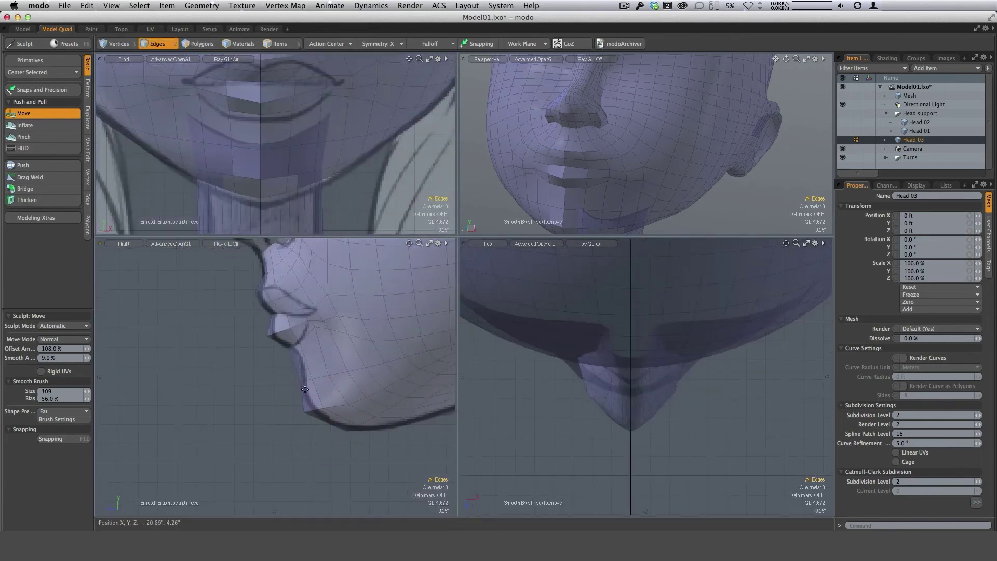
Enlarge the front and perspective views and fit the neck to the front drawing, using the Move brush at size 132
{"action": "scroll", "coordinate": [327, 447], "scroll_direction": "down", "scroll_amount": 4}
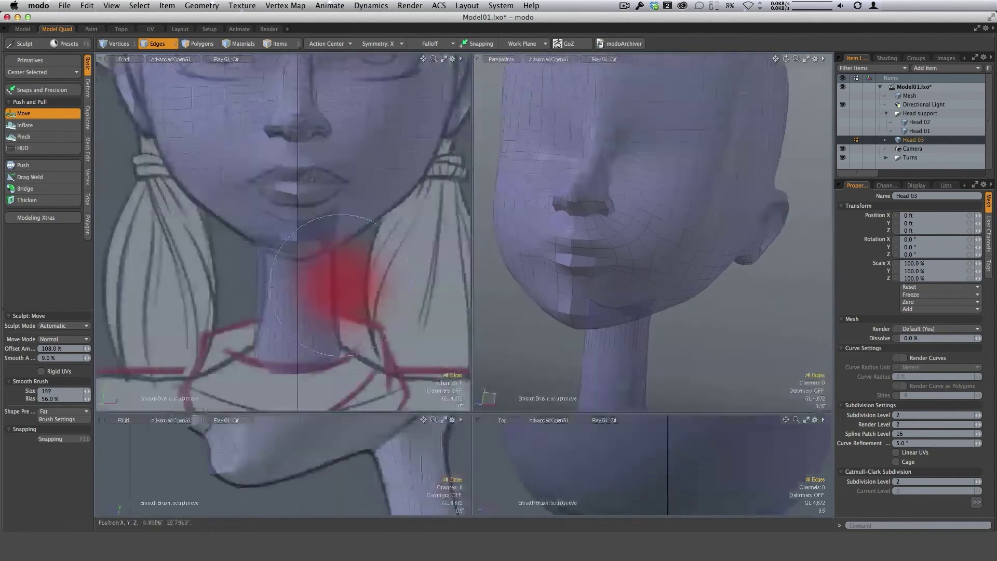
{"action": "left_click_drag", "start_coordinate": [334, 278], "coordinate": [384, 280], "text": "ctrl+alt"}
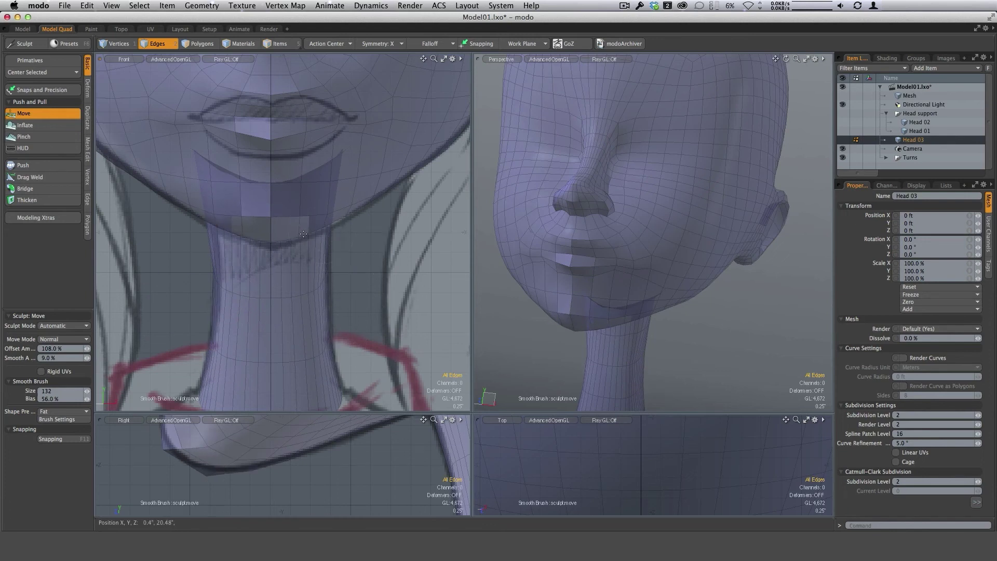
{"action": "right_click_drag", "start_coordinate": [325, 212], "coordinate": [327, 213]}
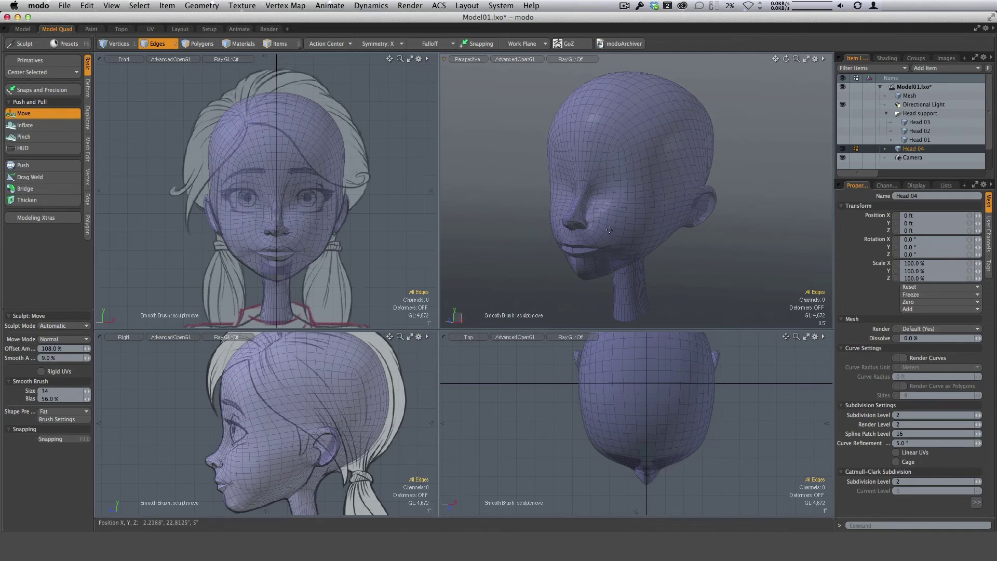
Examine Head 04 from three-quarter, side, front and underneath angles, checking the lips, mouth corners, nose and chin
{"action": "mouse_move", "coordinate": [592, 268]}
{"action": "left_mouse_down", "text": "alt"}
{"action": "mouse_move", "coordinate": [639, 192]}
{"action": "mouse_move", "coordinate": [592, 252]}
{"action": "left_mouse_up", "text": "alt"}
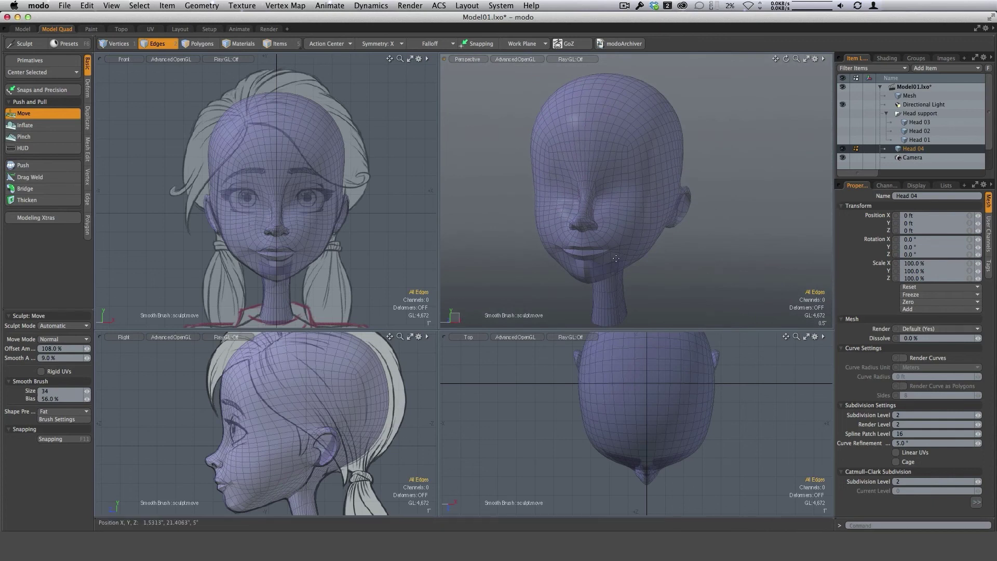
{"action": "left_click_drag", "start_coordinate": [630, 215], "coordinate": [566, 214], "text": "alt"}
{"action": "left_click_drag", "start_coordinate": [656, 237], "coordinate": [691, 235], "text": "alt"}
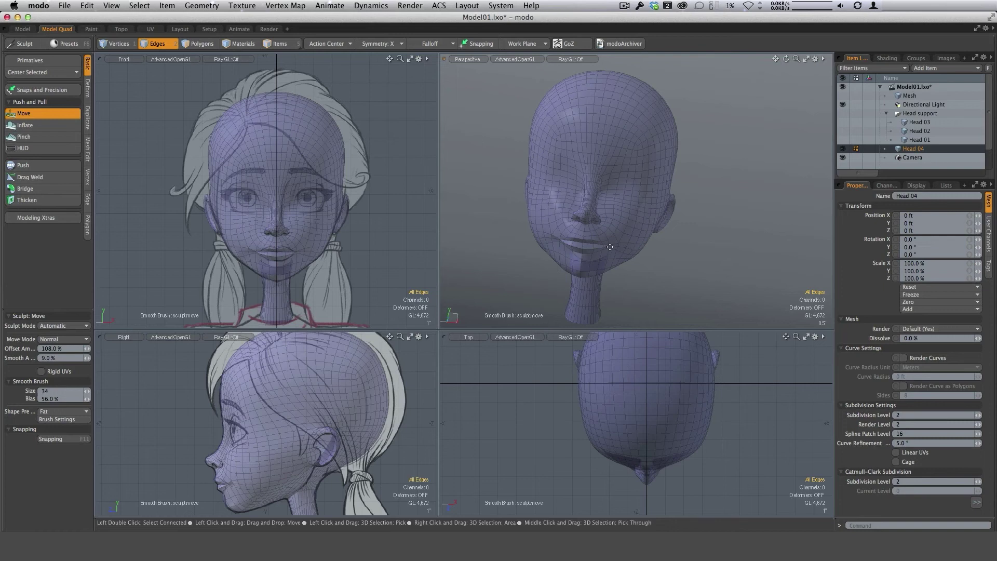
{"action": "left_click_drag", "start_coordinate": [645, 280], "coordinate": [313, 401], "text": "alt"}
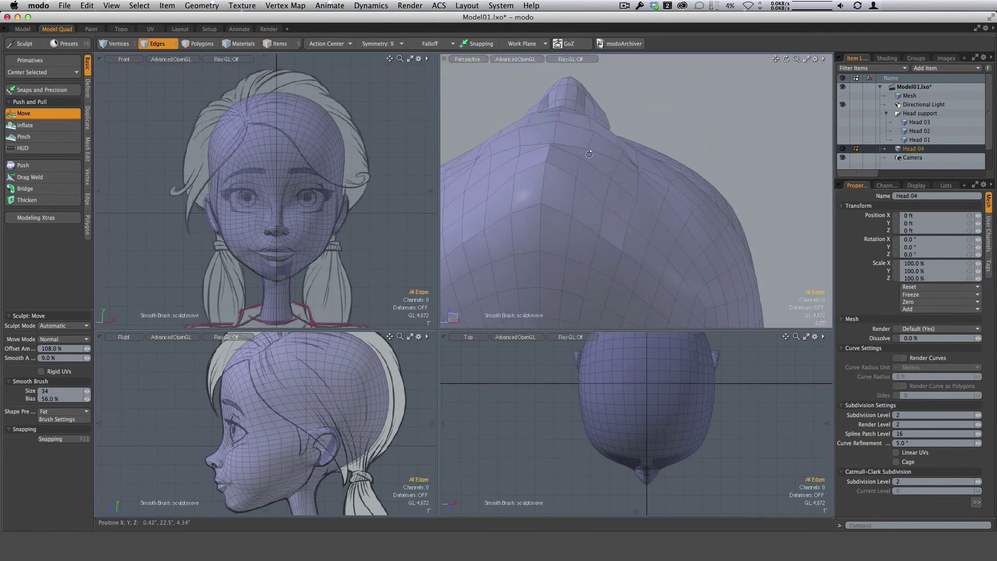
{"action": "left_click_drag", "start_coordinate": [568, 112], "coordinate": [607, 133], "text": "alt"}
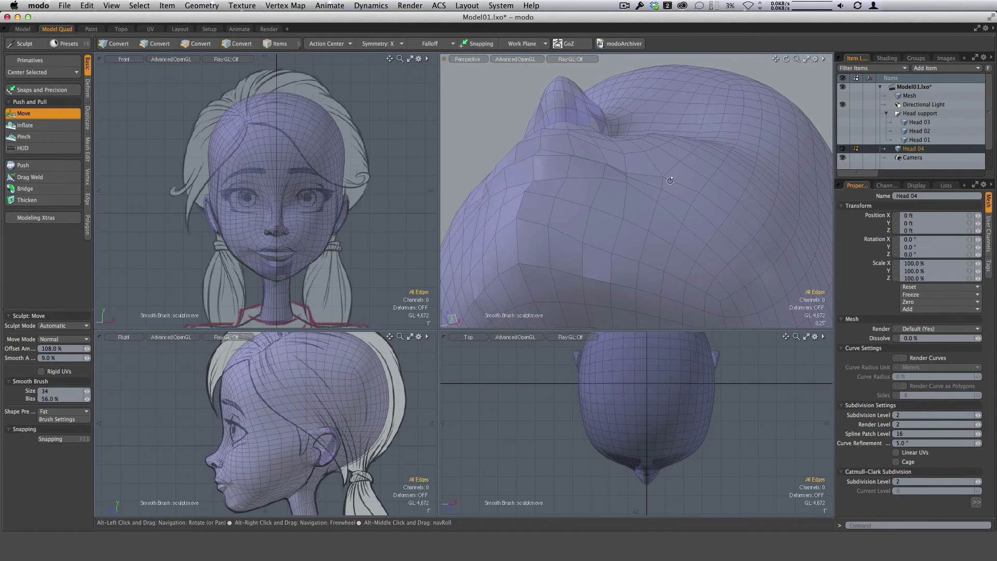
{"action": "left_click_drag", "start_coordinate": [543, 185], "coordinate": [505, 186], "text": "alt"}
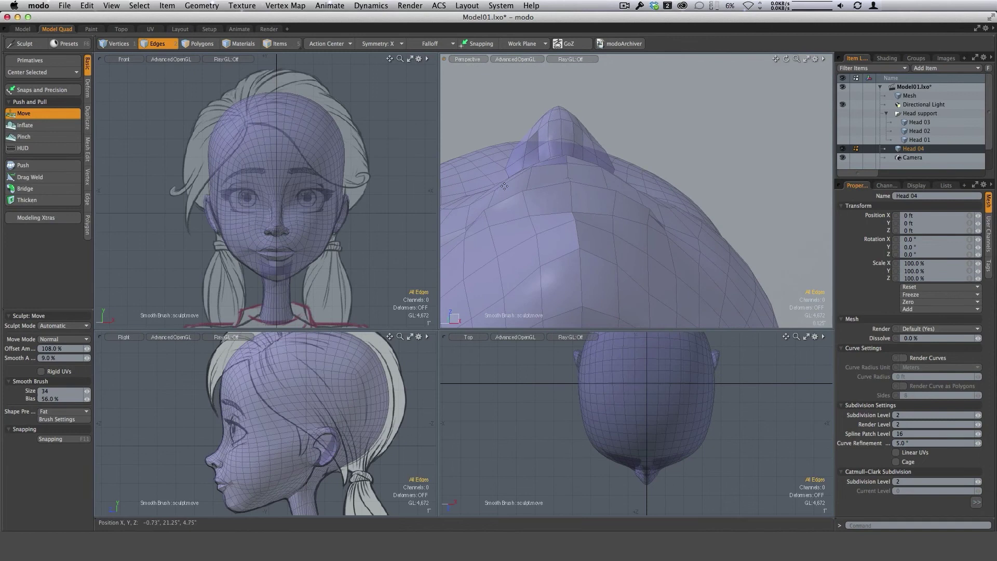
{"action": "left_click_drag", "start_coordinate": [643, 193], "coordinate": [533, 186], "text": "alt"}
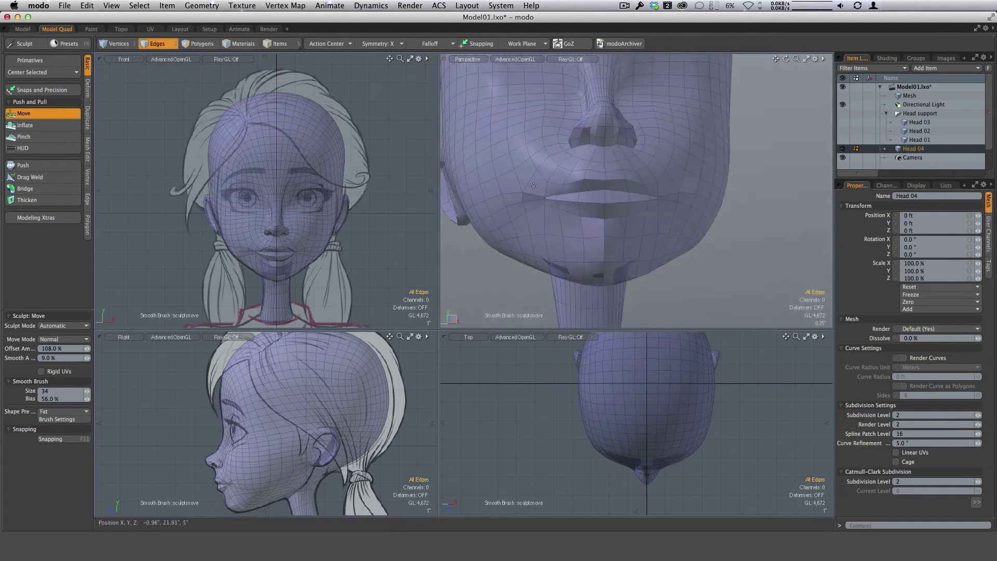
{"action": "left_click_drag", "start_coordinate": [694, 183], "coordinate": [599, 182], "text": "alt"}
{"action": "left_click_drag", "start_coordinate": [637, 195], "coordinate": [535, 183], "text": "alt"}
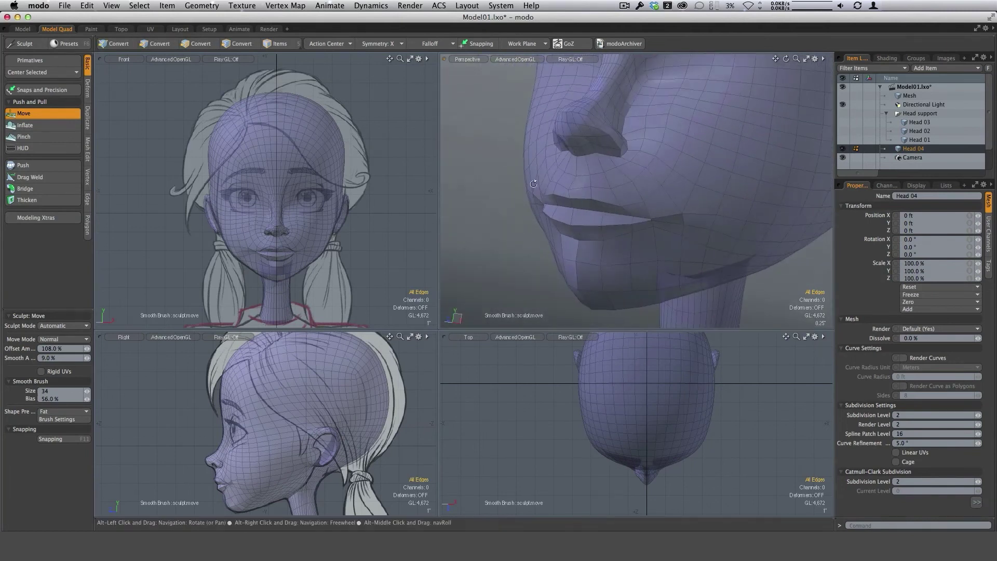
{"action": "mouse_move", "coordinate": [590, 214]}
{"action": "left_mouse_down", "text": "alt"}
{"action": "mouse_move", "coordinate": [554, 210]}
{"action": "mouse_move", "coordinate": [561, 183]}
{"action": "mouse_move", "coordinate": [583, 182]}
{"action": "mouse_move", "coordinate": [552, 202]}
{"action": "mouse_move", "coordinate": [644, 187]}
{"action": "mouse_move", "coordinate": [616, 234]}
{"action": "mouse_move", "coordinate": [733, 211]}
{"action": "mouse_move", "coordinate": [602, 213]}
{"action": "left_mouse_up", "text": "alt"}
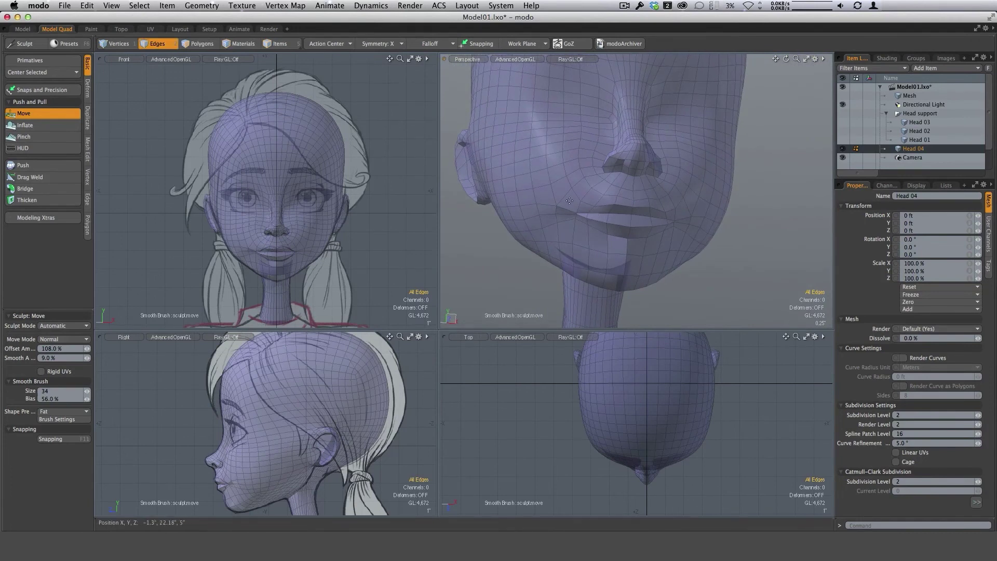
{"action": "left_click_drag", "start_coordinate": [569, 201], "coordinate": [590, 180], "text": "alt"}
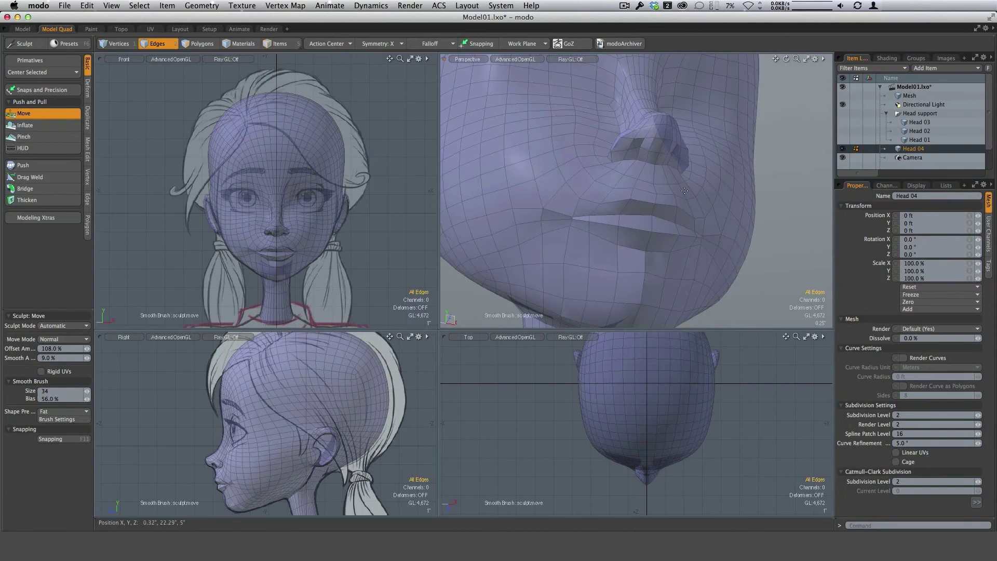
{"action": "left_click_drag", "start_coordinate": [685, 191], "coordinate": [657, 217], "text": "alt"}
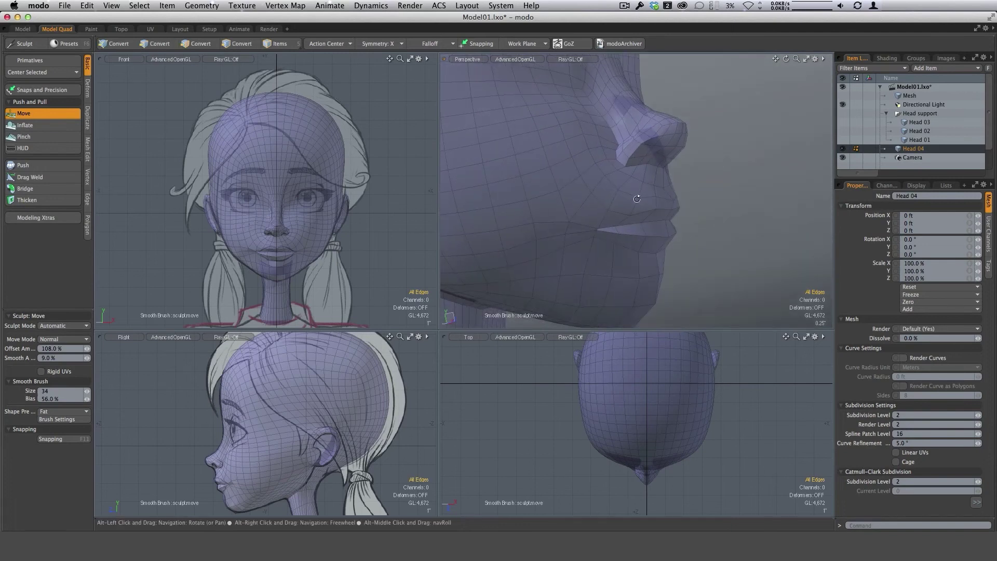
{"action": "left_click_drag", "start_coordinate": [694, 177], "coordinate": [600, 207], "text": "alt"}
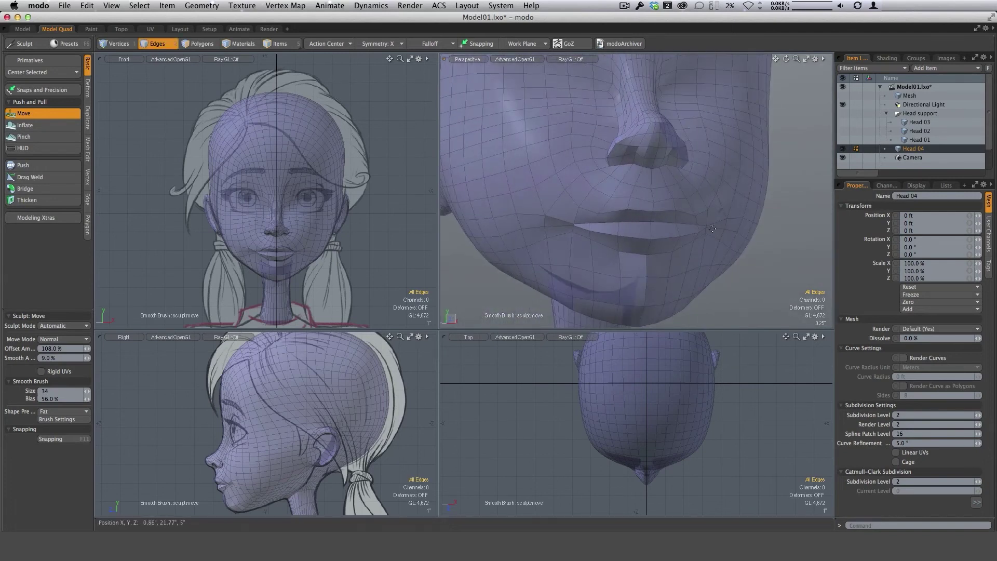
Examine the Head 04 mesh around the mouth, nose and cheeks from front and three-quarter angles
{"action": "scroll", "coordinate": [709, 229], "scroll_direction": "down", "scroll_amount": 3, "text": "alt"}
{"action": "left_click_drag", "start_coordinate": [709, 229], "coordinate": [621, 234], "text": "alt"}
{"action": "left_click_drag", "start_coordinate": [728, 207], "coordinate": [581, 184], "text": "alt+shift"}
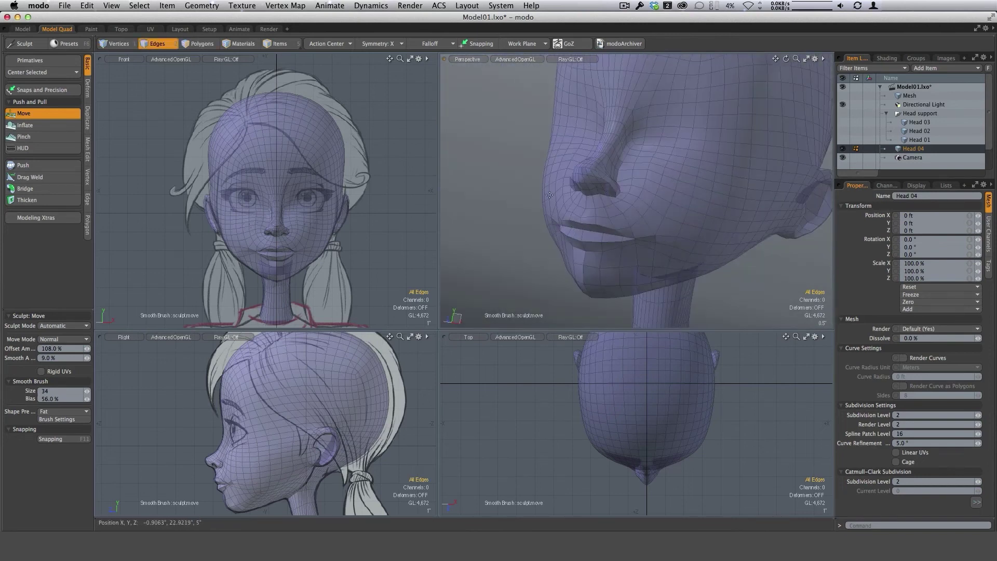
{"action": "left_click_drag", "start_coordinate": [616, 215], "coordinate": [676, 244], "text": "alt"}
{"action": "left_click_drag", "start_coordinate": [736, 255], "coordinate": [708, 218], "text": "alt"}
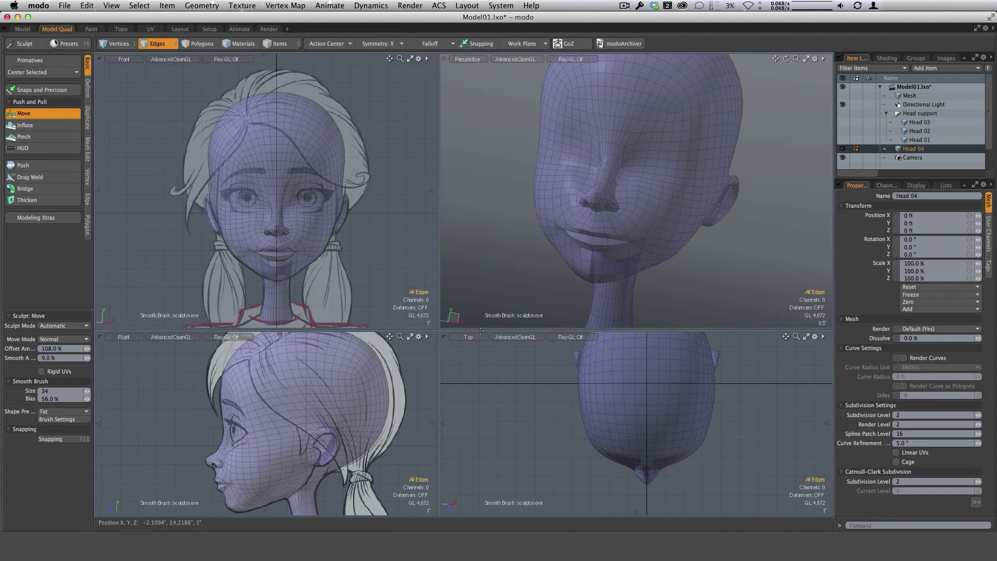
{"action": "left_click_drag", "start_coordinate": [734, 223], "coordinate": [688, 199], "text": "alt"}
{"action": "left_click_drag", "start_coordinate": [589, 202], "coordinate": [593, 190], "text": "alt"}
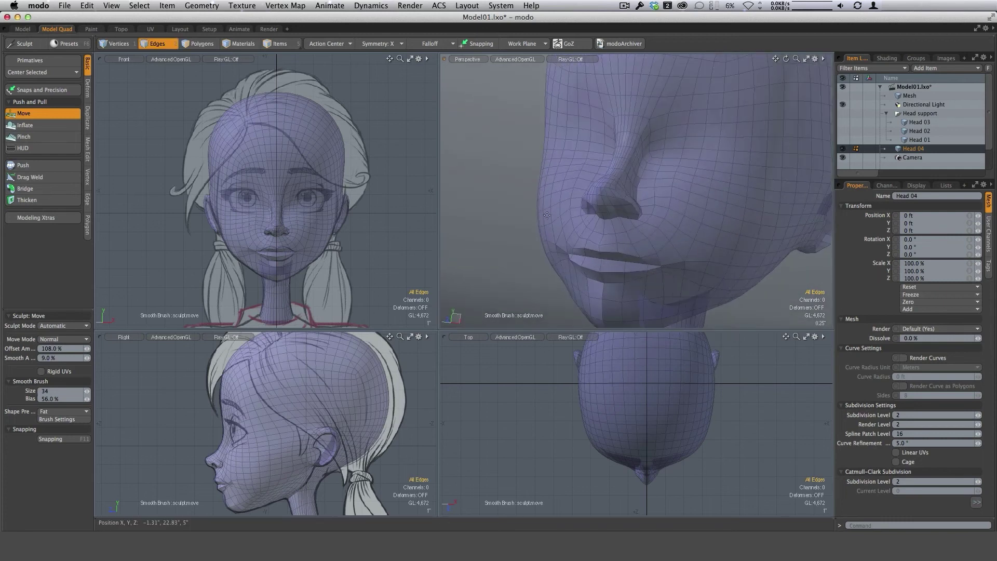
{"action": "left_click_drag", "start_coordinate": [536, 200], "coordinate": [555, 166], "text": "alt"}
{"action": "left_click_drag", "start_coordinate": [602, 206], "coordinate": [634, 200], "text": "ctrl+alt"}
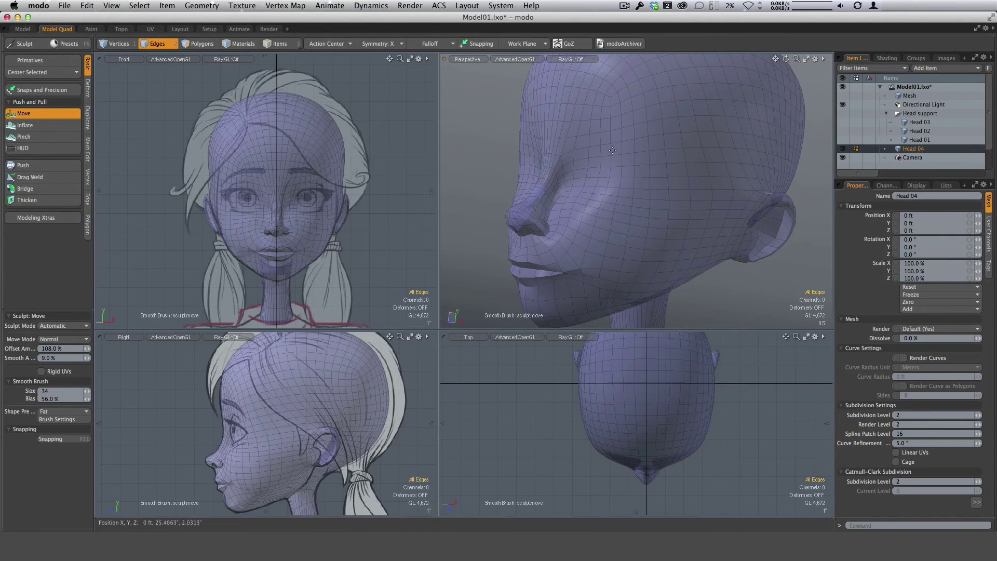
{"action": "left_click_drag", "start_coordinate": [570, 147], "coordinate": [596, 116], "text": "alt"}
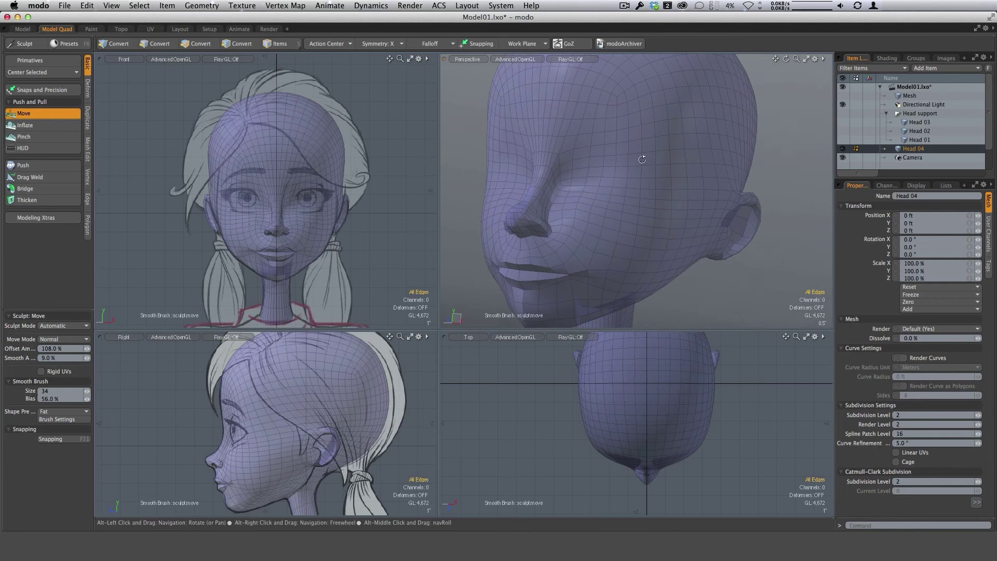
Inspect the nose of the Head 04 mesh up close from the side and from below
{"action": "scroll", "coordinate": [295, 179], "scroll_direction": "up", "scroll_amount": 5}
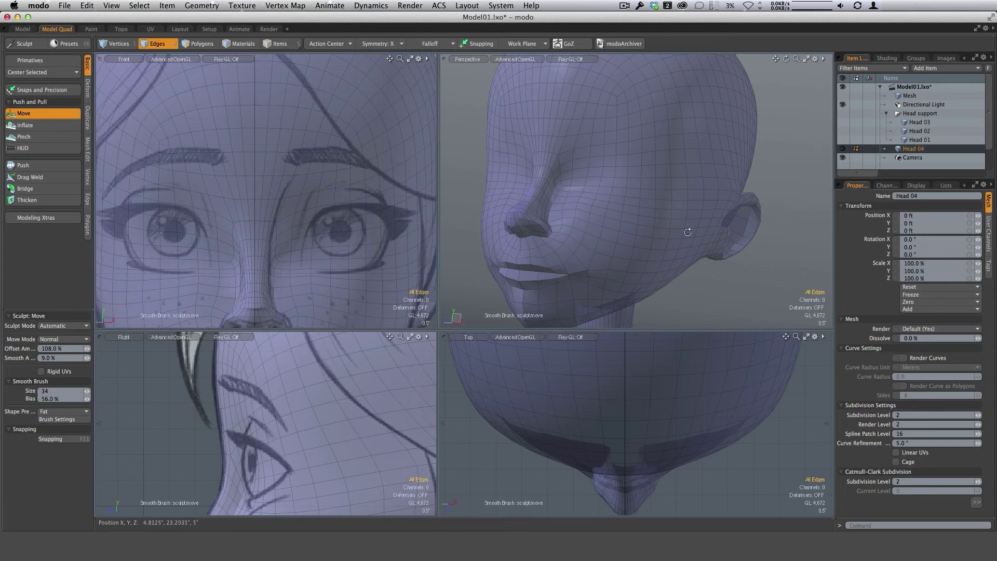
{"action": "left_click_drag", "start_coordinate": [688, 232], "coordinate": [603, 245], "text": "alt"}
{"action": "scroll", "coordinate": [678, 231], "scroll_direction": "up", "scroll_amount": 3}
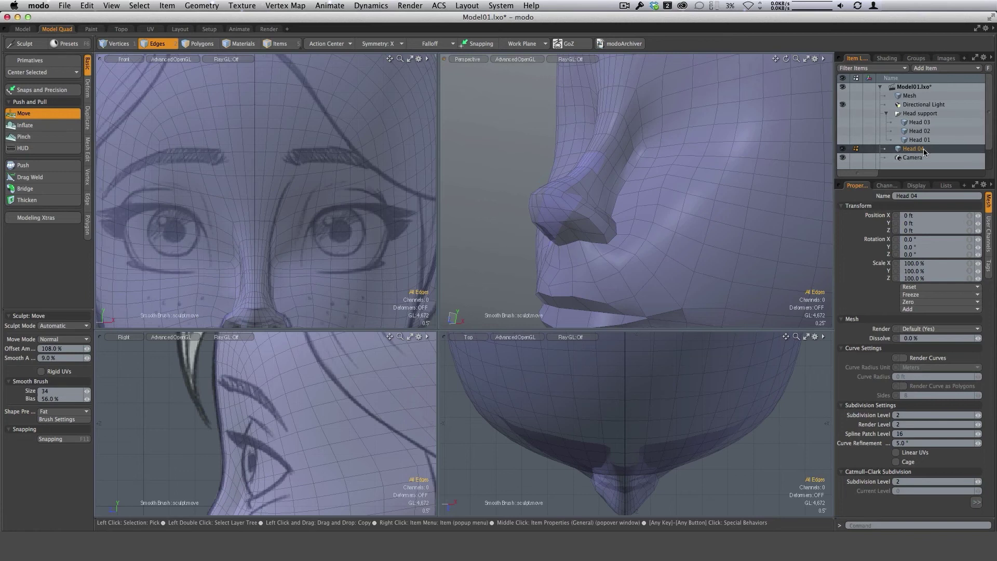
{"action": "left_click_drag", "start_coordinate": [764, 213], "coordinate": [652, 190], "text": "alt"}
{"action": "left_click_drag", "start_coordinate": [590, 218], "coordinate": [655, 236], "text": "ctrl+alt"}
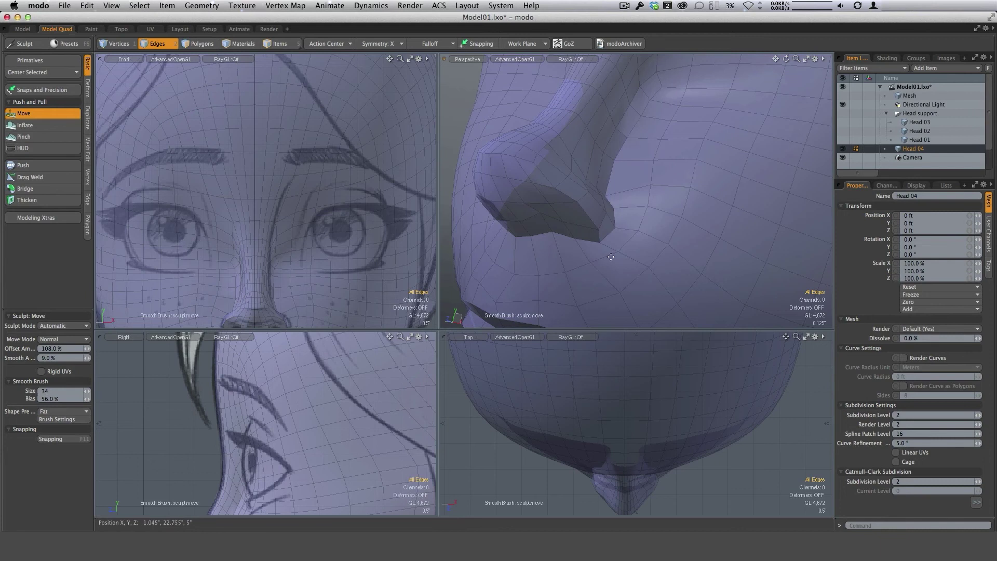
{"action": "left_click_drag", "start_coordinate": [710, 290], "coordinate": [612, 247], "text": "alt"}
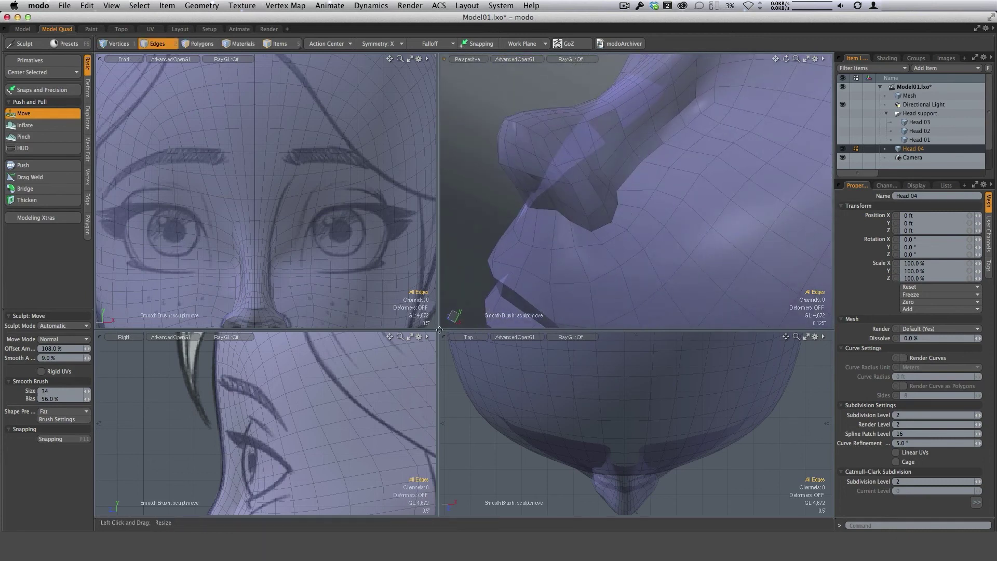
Check the nose against the front and side sketches and inspect the lips in perspective
{"action": "left_click_drag", "start_coordinate": [340, 450], "coordinate": [387, 378], "text": "alt"}
{"action": "left_click_drag", "start_coordinate": [239, 470], "coordinate": [312, 448], "text": "ctrl+alt"}
{"action": "left_click_drag", "start_coordinate": [531, 228], "coordinate": [568, 204], "text": "alt"}
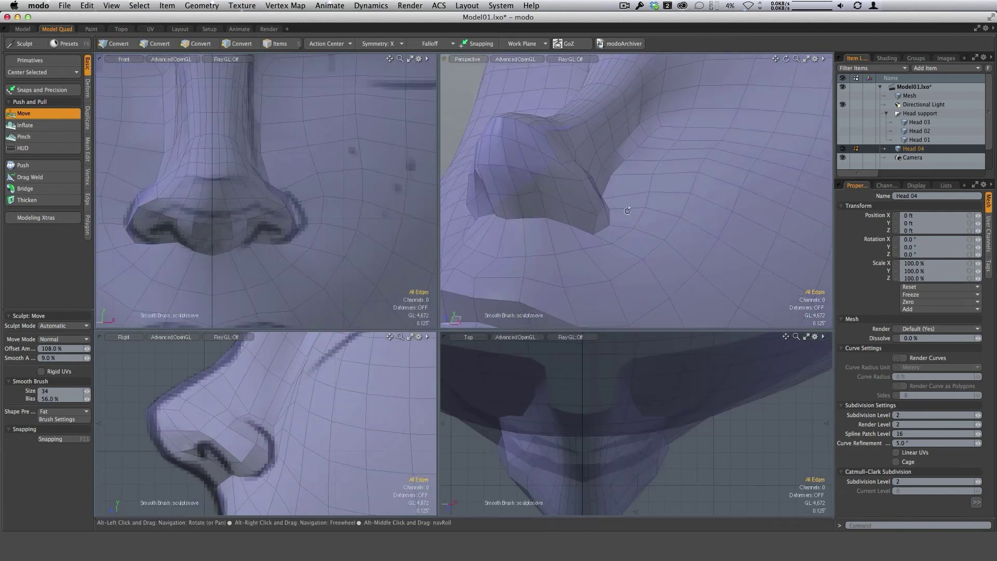
{"action": "left_click_drag", "start_coordinate": [629, 211], "coordinate": [611, 256], "text": "alt"}
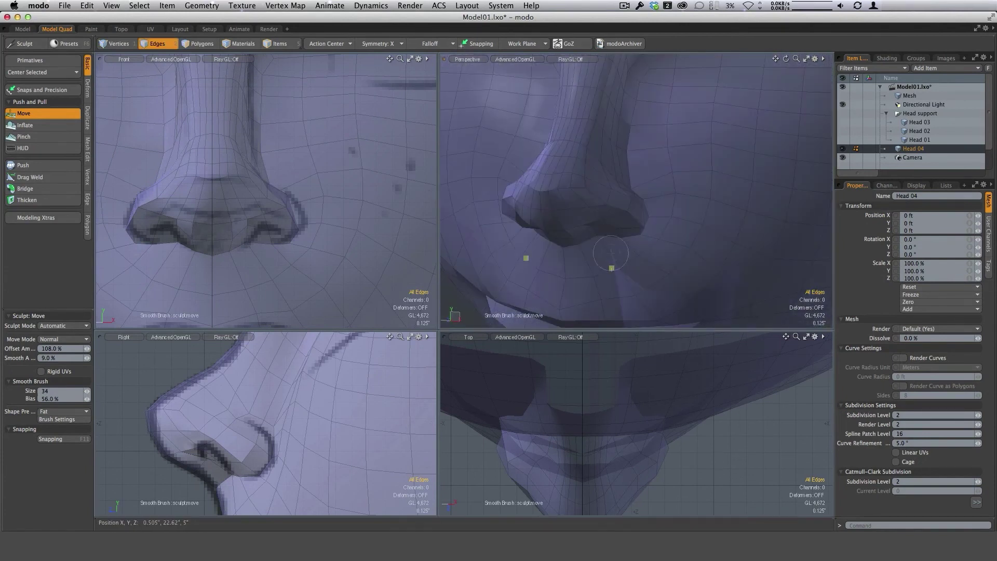
{"action": "left_click_drag", "start_coordinate": [645, 259], "coordinate": [584, 226], "text": "alt"}
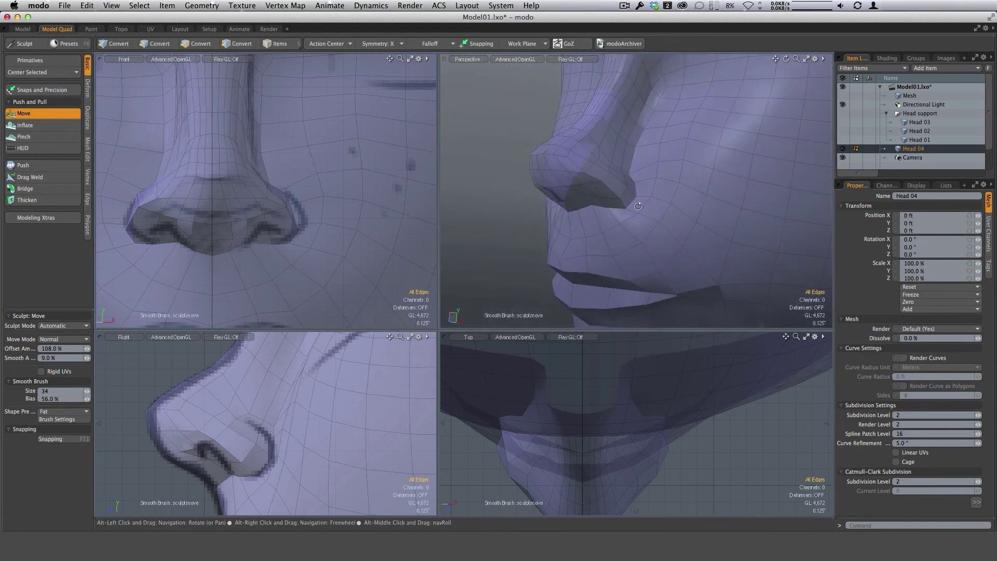
{"action": "left_click_drag", "start_coordinate": [638, 206], "coordinate": [672, 216], "text": "alt"}
{"action": "left_click_drag", "start_coordinate": [652, 262], "coordinate": [649, 220], "text": "alt+shift"}
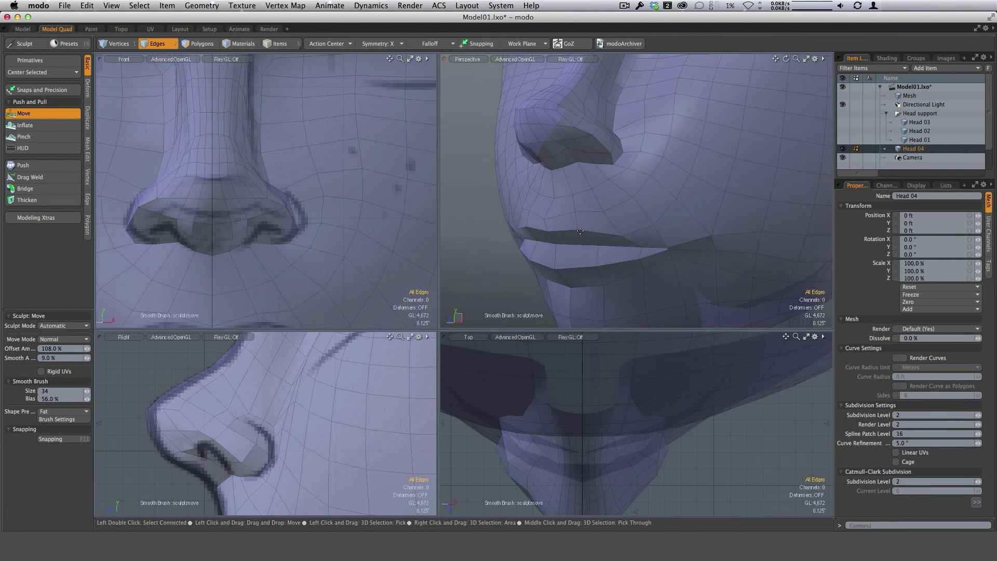
{"action": "left_click_drag", "start_coordinate": [642, 214], "coordinate": [700, 242], "text": "ctrl+alt"}
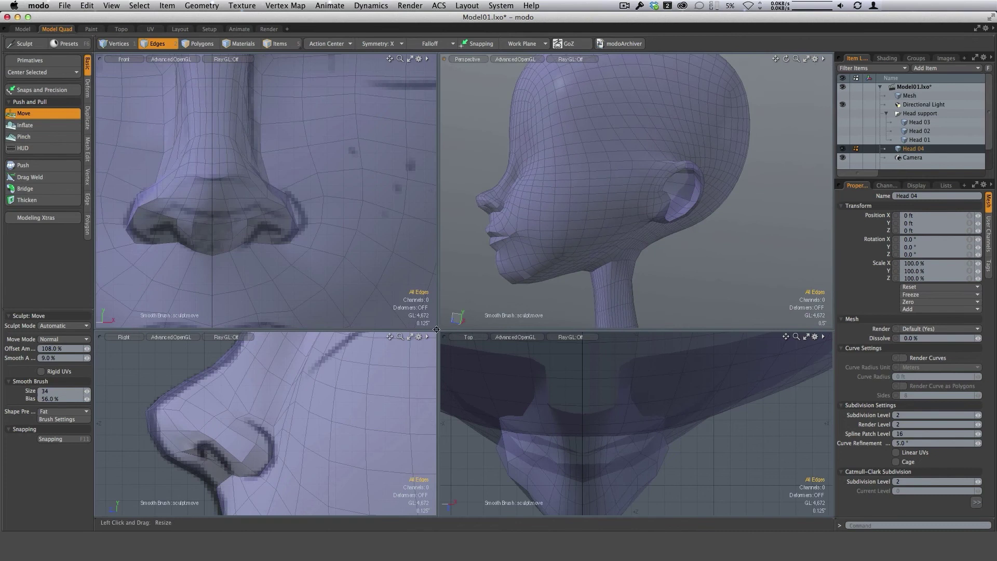
Enlarge the lower viewports and compare the ear and jaw of the head with the side sketch
{"action": "left_click_drag", "start_coordinate": [437, 330], "coordinate": [482, 220]}
{"action": "left_click_drag", "start_coordinate": [416, 367], "coordinate": [265, 390], "text": "ctrl+alt"}
{"action": "left_click_drag", "start_coordinate": [427, 384], "coordinate": [237, 386], "text": "alt"}
{"action": "left_click_drag", "start_coordinate": [479, 220], "coordinate": [475, 253]}
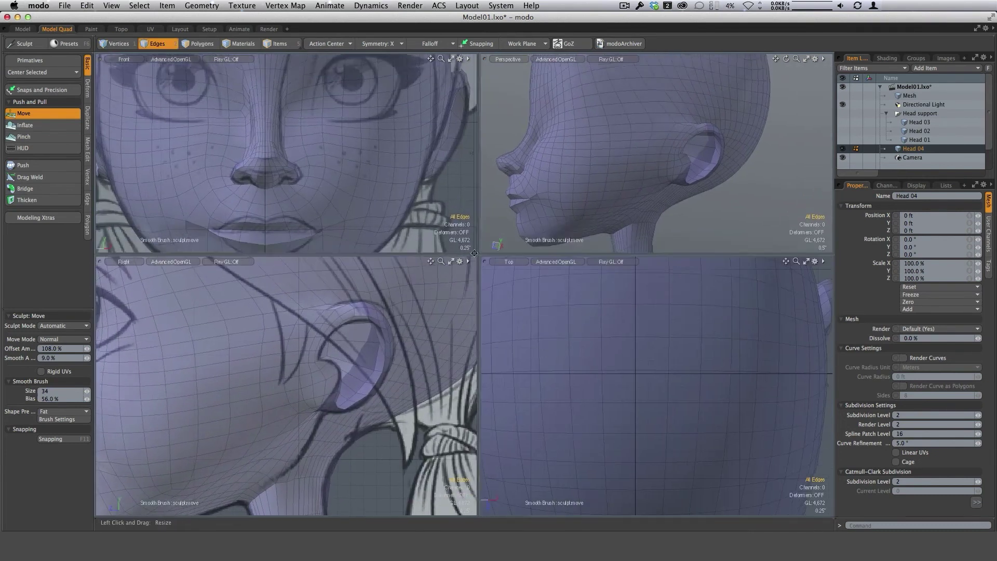
{"action": "scroll", "coordinate": [360, 331], "scroll_direction": "up", "scroll_amount": 3}
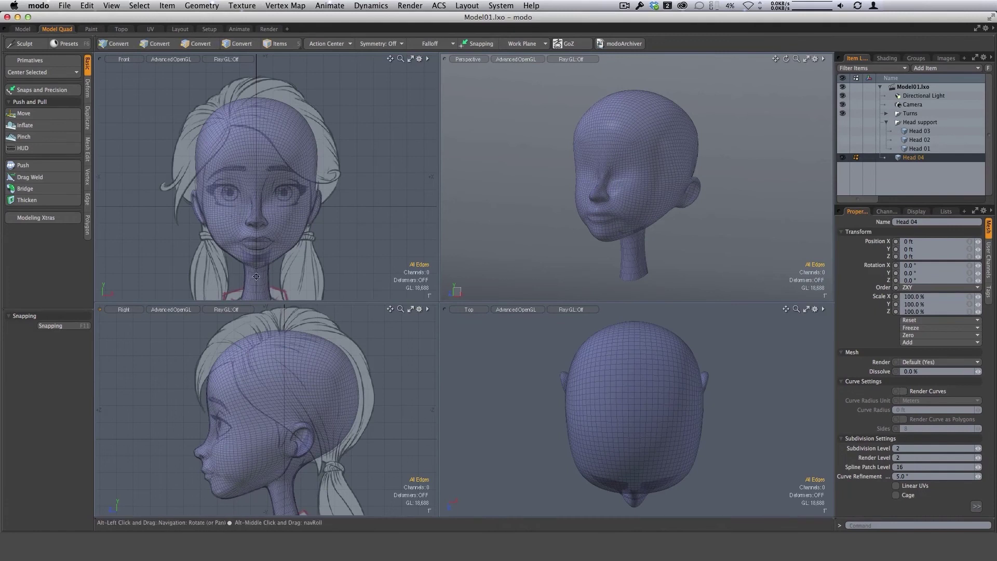
Compare the nose, lips and chin of the refined Head 04 mesh with the side and front sketches
{"action": "left_click_drag", "start_coordinate": [229, 406], "coordinate": [307, 353], "text": "ctrl+alt"}
{"action": "left_click_drag", "start_coordinate": [307, 353], "coordinate": [353, 410], "text": "ctrl+alt"}
{"action": "left_click_drag", "start_coordinate": [353, 410], "coordinate": [363, 427], "text": "alt"}
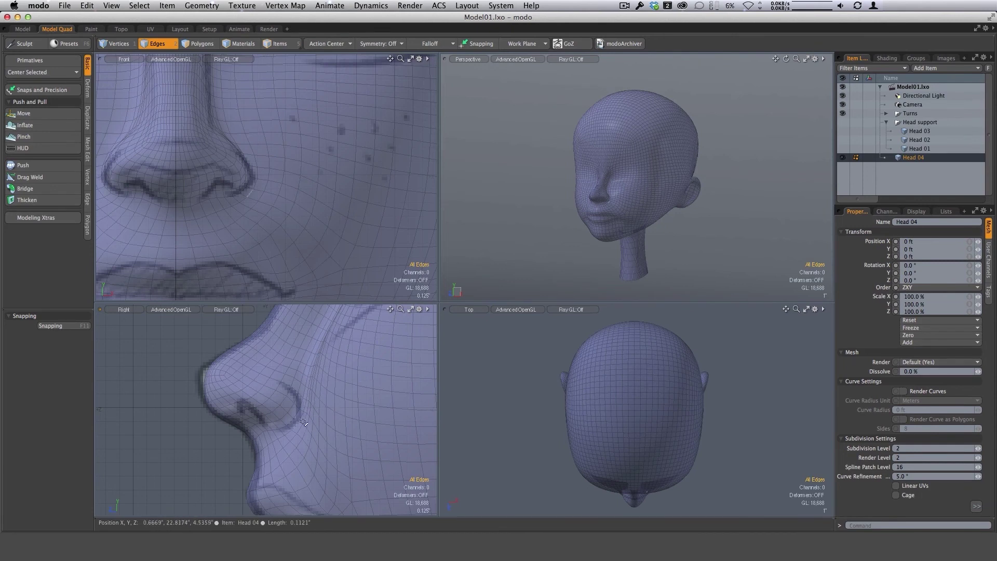
{"action": "left_click_drag", "start_coordinate": [368, 425], "coordinate": [306, 386], "text": "ctrl+alt"}
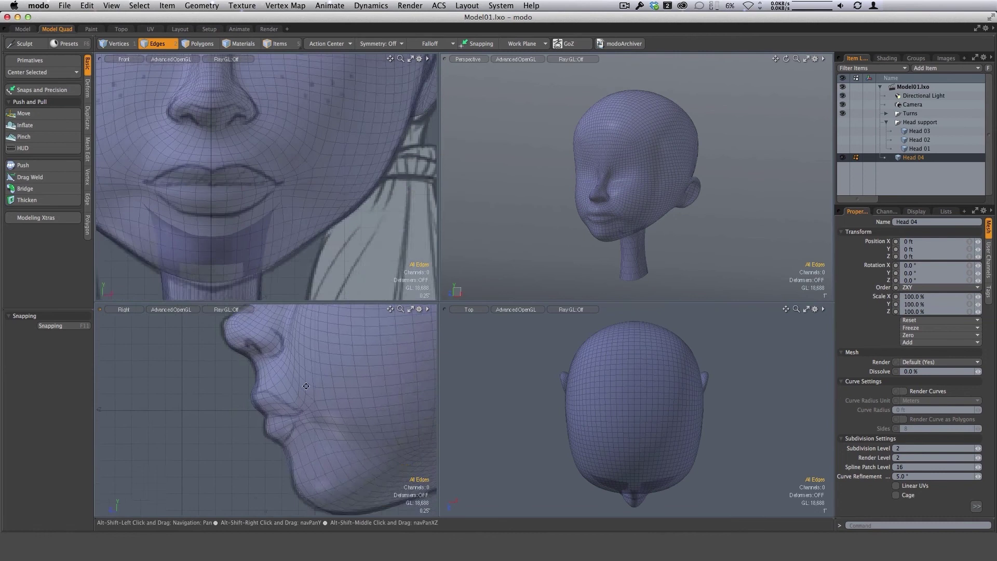
{"action": "scroll", "coordinate": [304, 402], "scroll_direction": "up", "scroll_amount": 2}
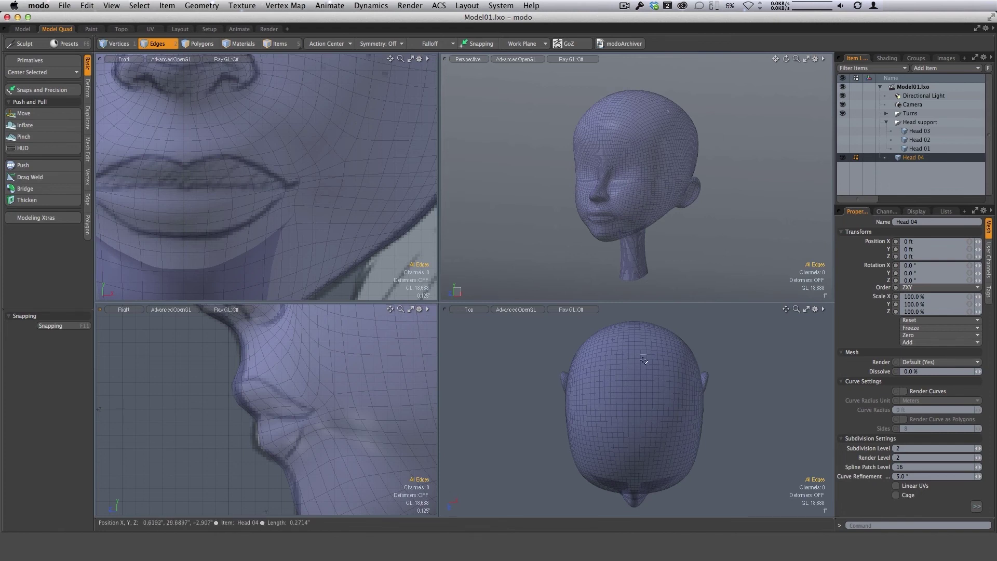
{"action": "left_click_drag", "start_coordinate": [383, 393], "coordinate": [313, 435], "text": "ctrl+alt"}
{"action": "scroll", "coordinate": [314, 435], "scroll_direction": "down", "scroll_amount": 4}
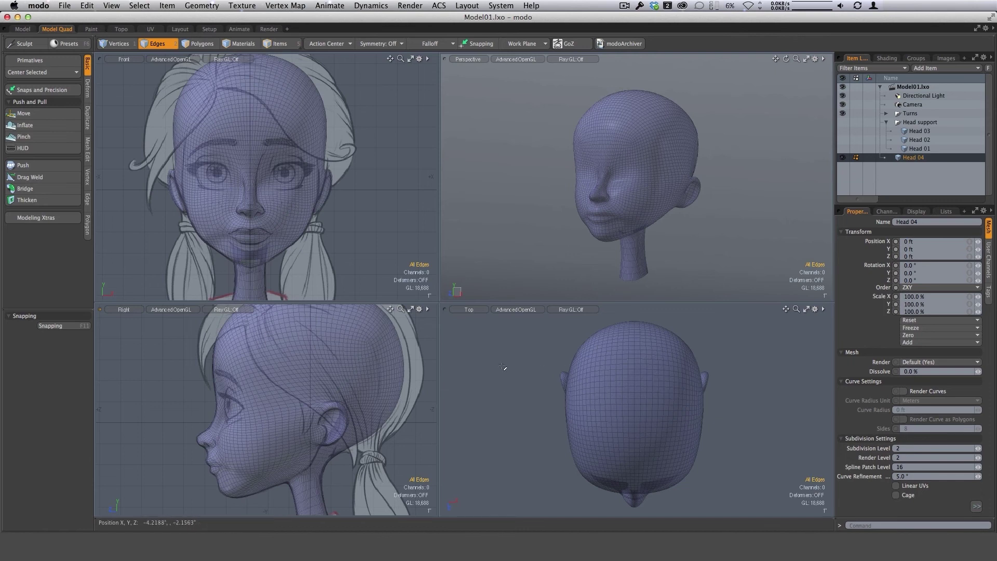
Delete the Top viewport and the Right viewport from the quad layout
{"action": "right_click", "coordinate": [445, 312]}
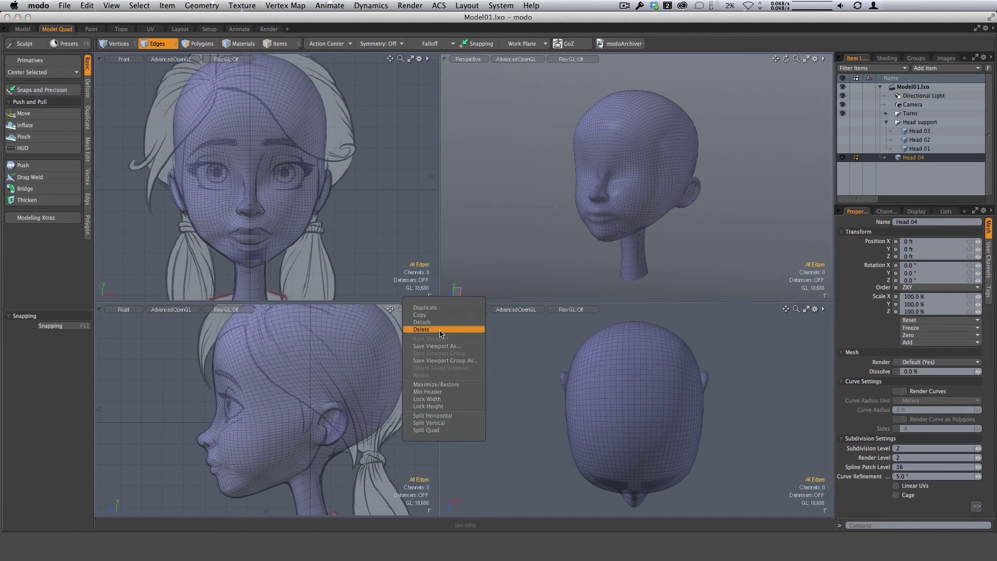
{"action": "left_click", "coordinate": [444, 330]}
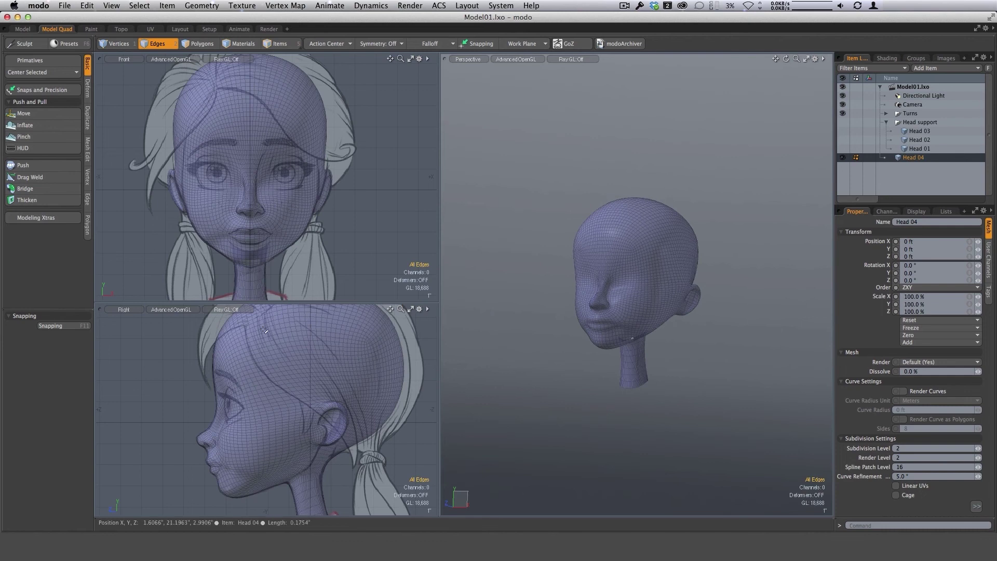
{"action": "right_click", "coordinate": [101, 313]}
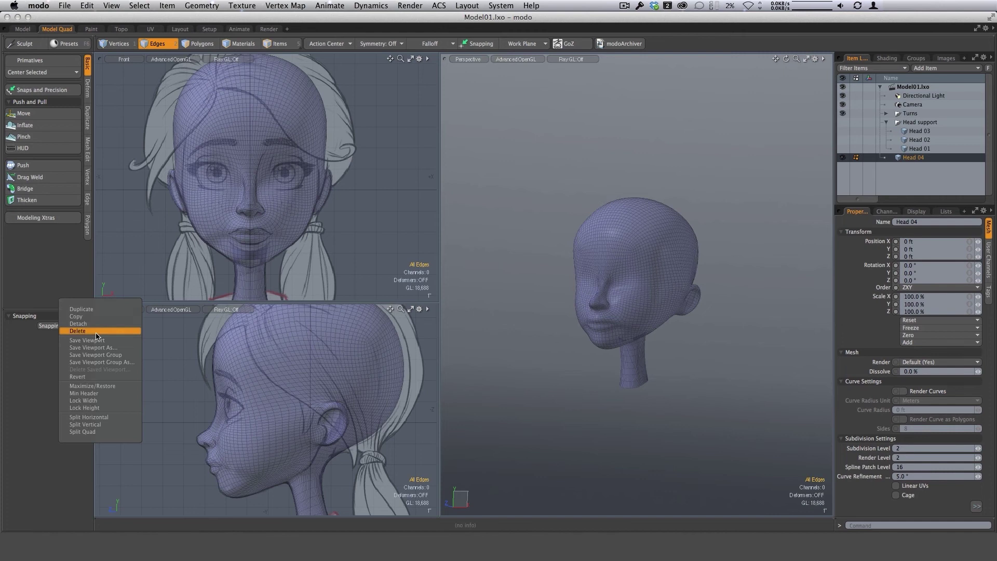
{"action": "left_click", "coordinate": [97, 333]}
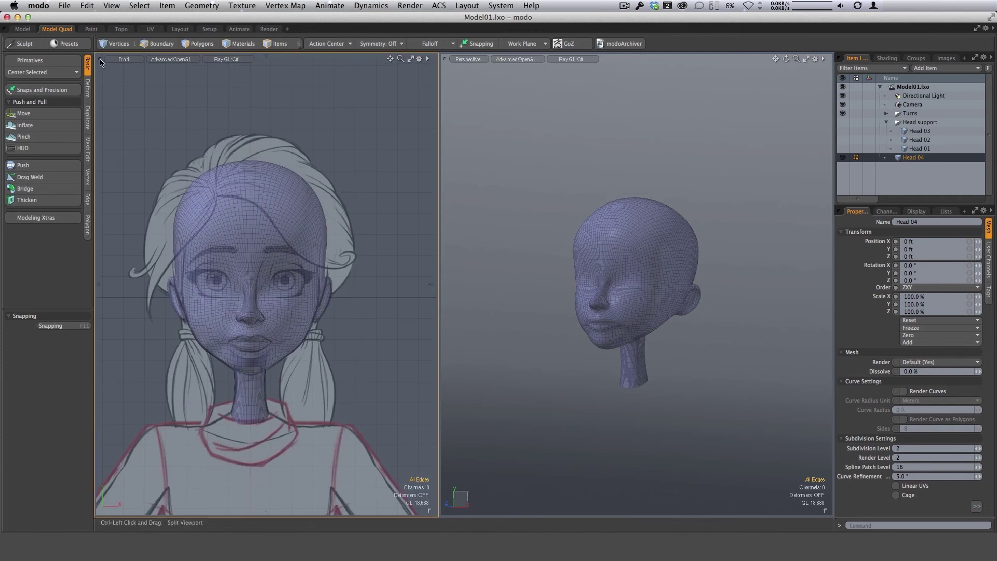
Split the Front viewport into two stacked views, set the lower one to Right, and widen the Perspective viewport slightly
{"action": "left_click_drag", "start_coordinate": [100, 59], "coordinate": [123, 192], "text": "ctrl"}
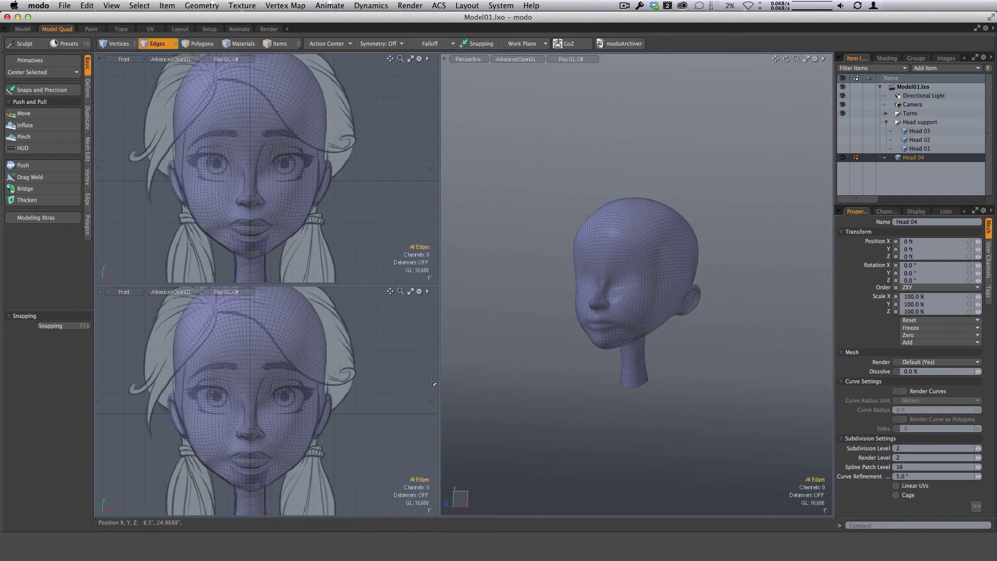
{"action": "key", "text": "ctrl+space"}
{"action": "left_click", "coordinate": [399, 425]}
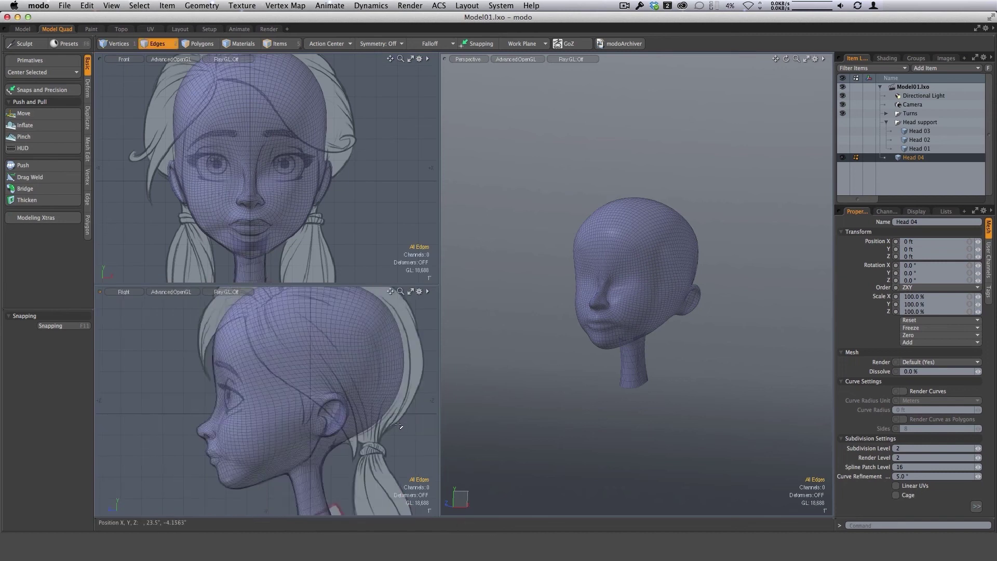
{"action": "key", "text": "ctrl+space"}
{"action": "left_click", "coordinate": [318, 427]}
{"action": "key", "text": "ctrl+space"}
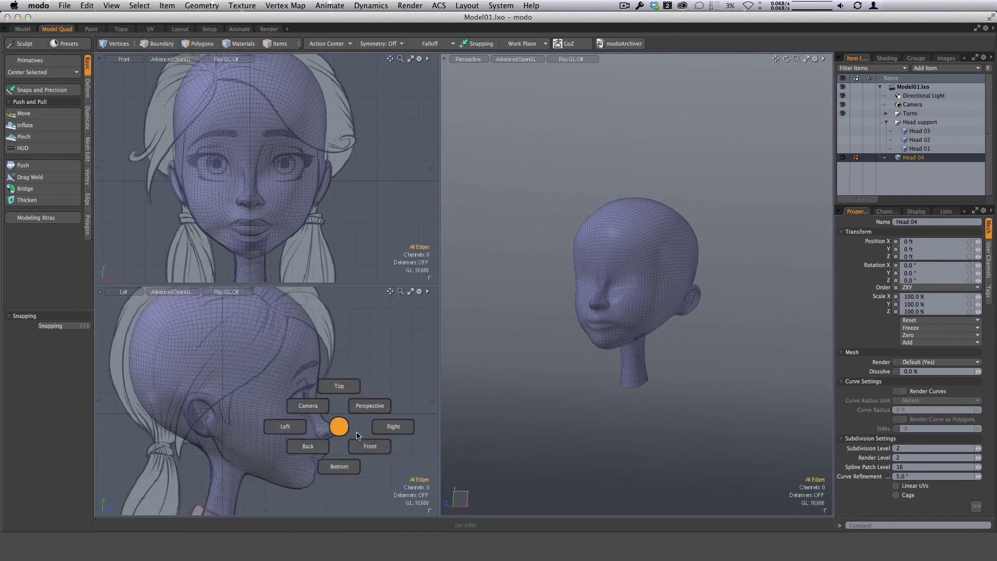
{"action": "left_click", "coordinate": [400, 431]}
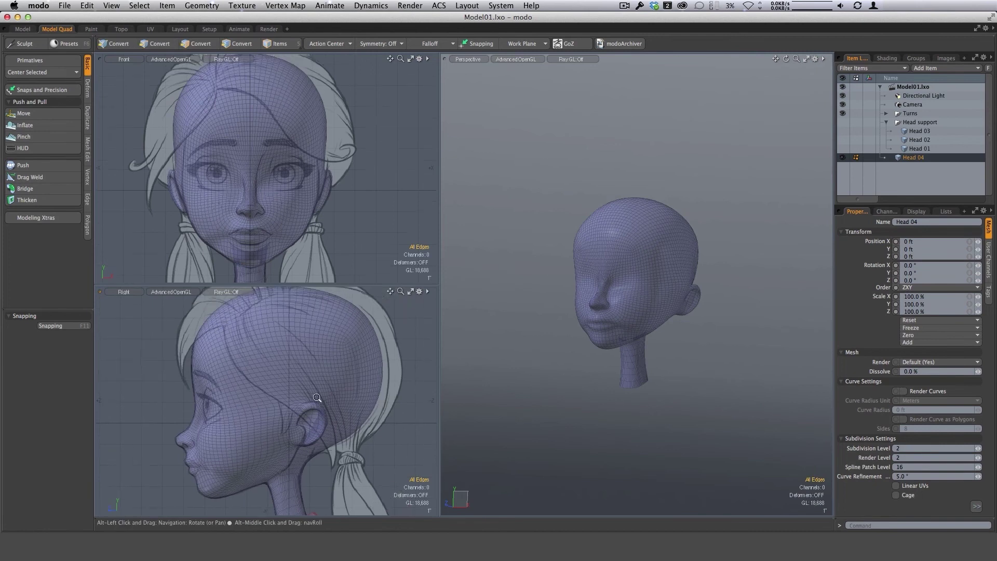
{"action": "left_click_drag", "start_coordinate": [438, 283], "coordinate": [427, 283]}
Add a new empty mesh item to the scene and hide Head 04, leaving only the reference sketches
{"action": "scroll", "coordinate": [626, 290], "scroll_direction": "up", "scroll_amount": 5}
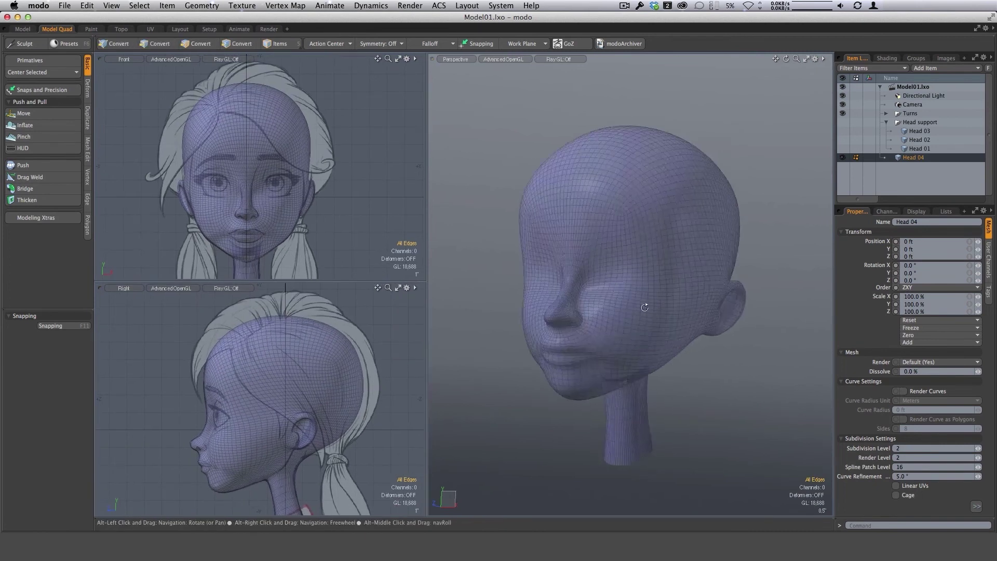
{"action": "left_click_drag", "start_coordinate": [628, 302], "coordinate": [678, 259], "text": "ctrl+alt"}
{"action": "left_click_drag", "start_coordinate": [715, 368], "coordinate": [734, 299], "text": "ctrl+alt"}
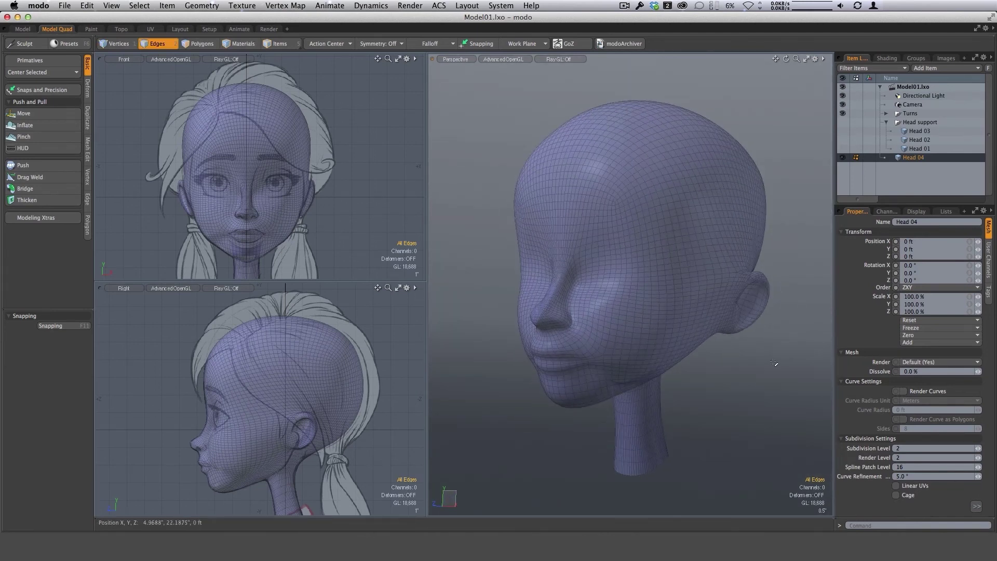
{"action": "key", "text": "n"}
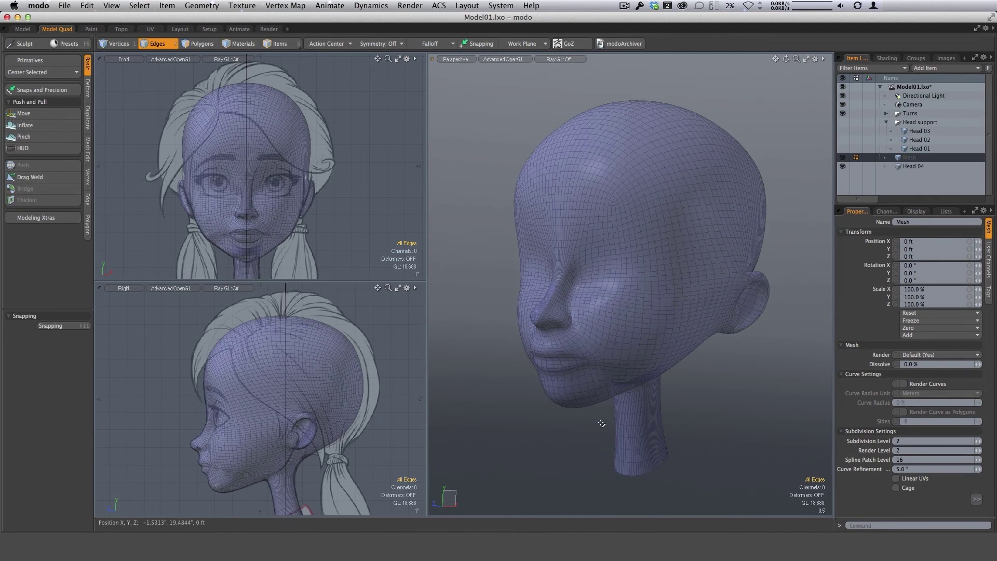
{"action": "left_click", "coordinate": [842, 166]}
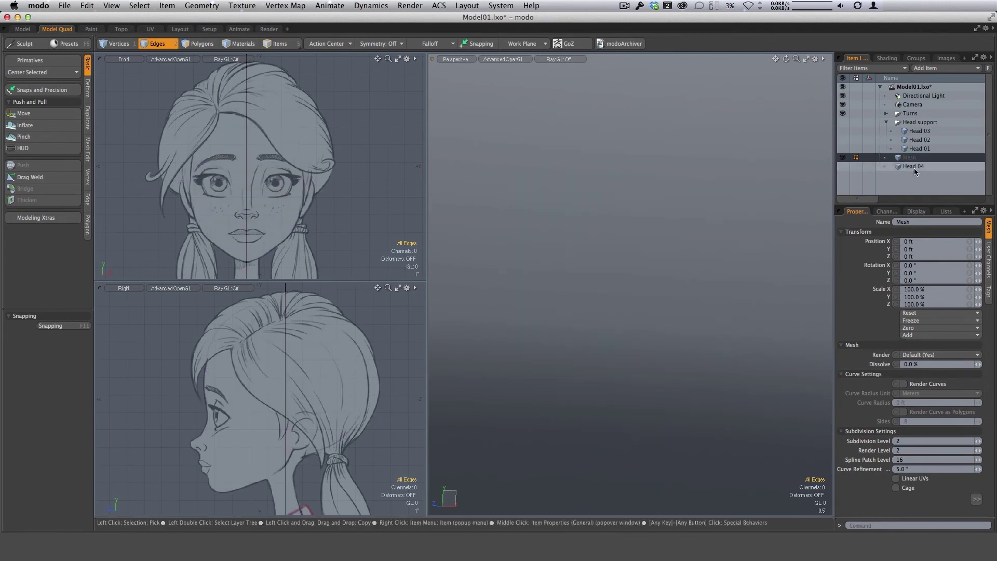
Enlarge the Front viewport and create a sphere primitive with a radius of about 1.17" over the girl's left eye in the front sketch
{"action": "left_click_drag", "start_coordinate": [425, 281], "coordinate": [441, 300]}
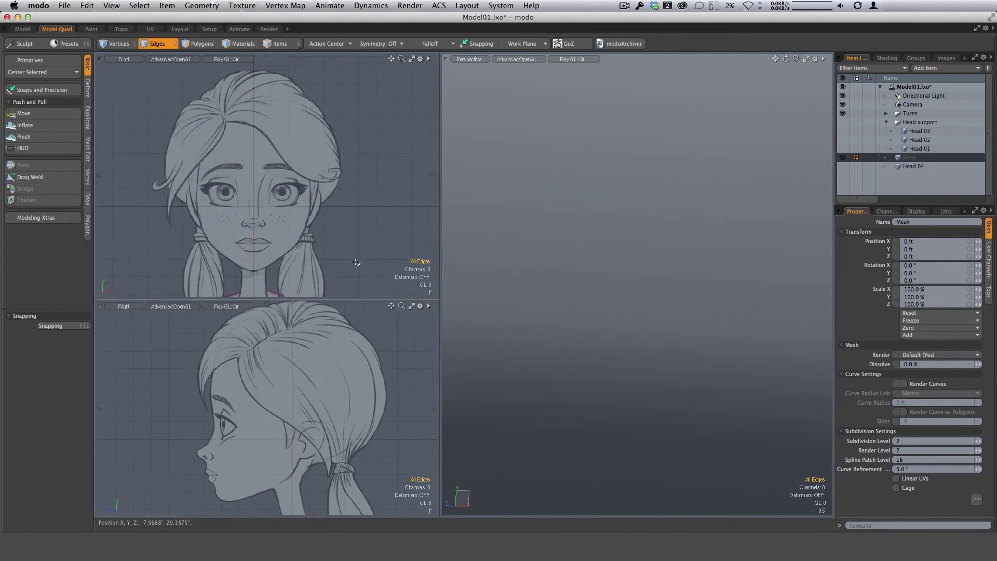
{"action": "left_click", "coordinate": [32, 61]}
{"action": "left_click", "coordinate": [124, 50]}
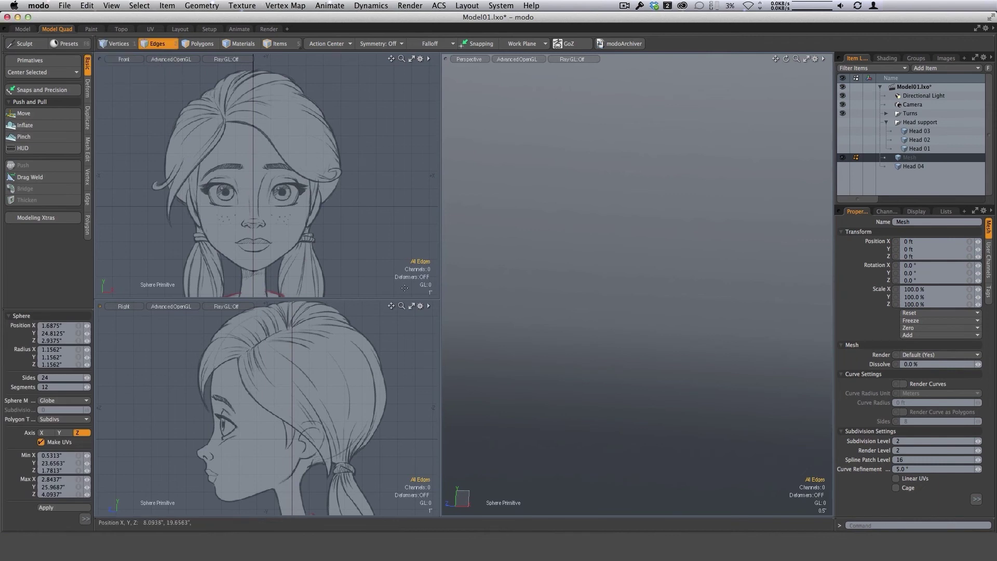
{"action": "left_click_drag", "start_coordinate": [439, 299], "coordinate": [462, 371]}
{"action": "left_click_drag", "start_coordinate": [265, 250], "coordinate": [314, 250], "text": "ctrl+alt"}
{"action": "left_click_drag", "start_coordinate": [314, 250], "coordinate": [339, 219], "text": "alt"}
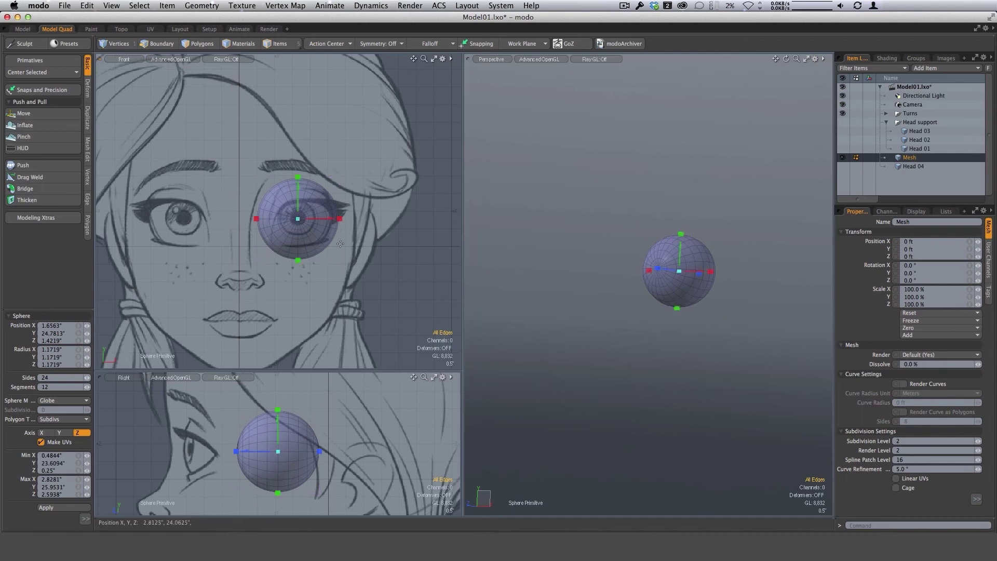
Fit the sphere to the eye in both sketches, with a 1.125" radius and centred at about X 1.59", Y 24.78", Z 2.95"
{"action": "key", "text": "2"}
{"action": "left_click_drag", "start_coordinate": [248, 456], "coordinate": [190, 458]}
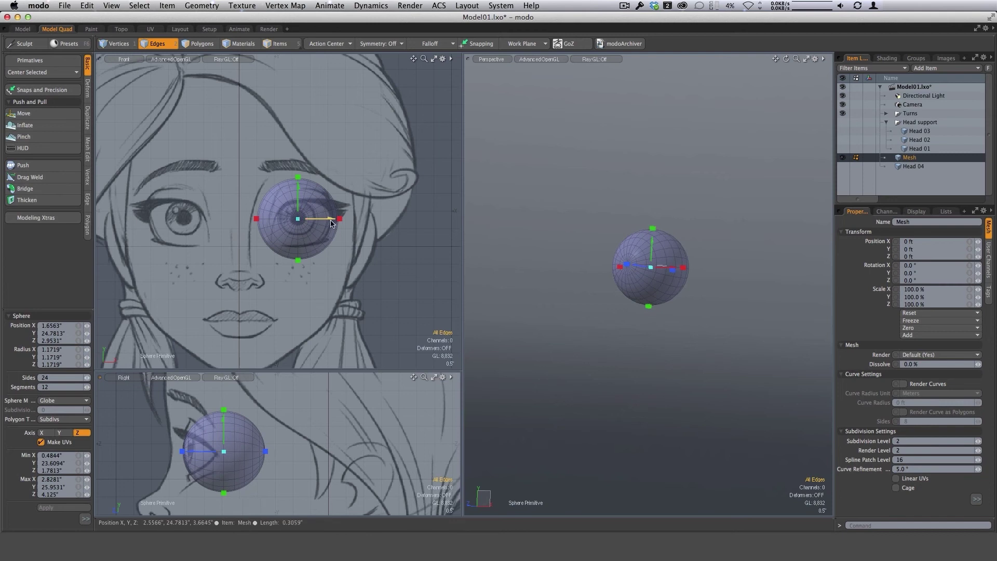
{"action": "left_click_drag", "start_coordinate": [338, 219], "coordinate": [335, 219]}
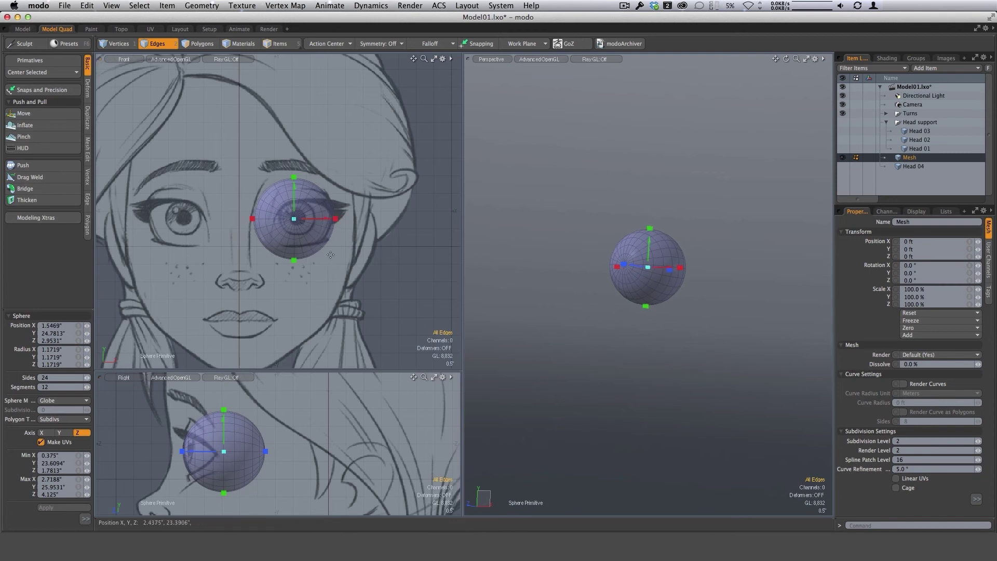
{"action": "key", "text": "ctrl"}
{"action": "left_click_drag", "start_coordinate": [336, 220], "coordinate": [335, 219], "text": "ctrl"}
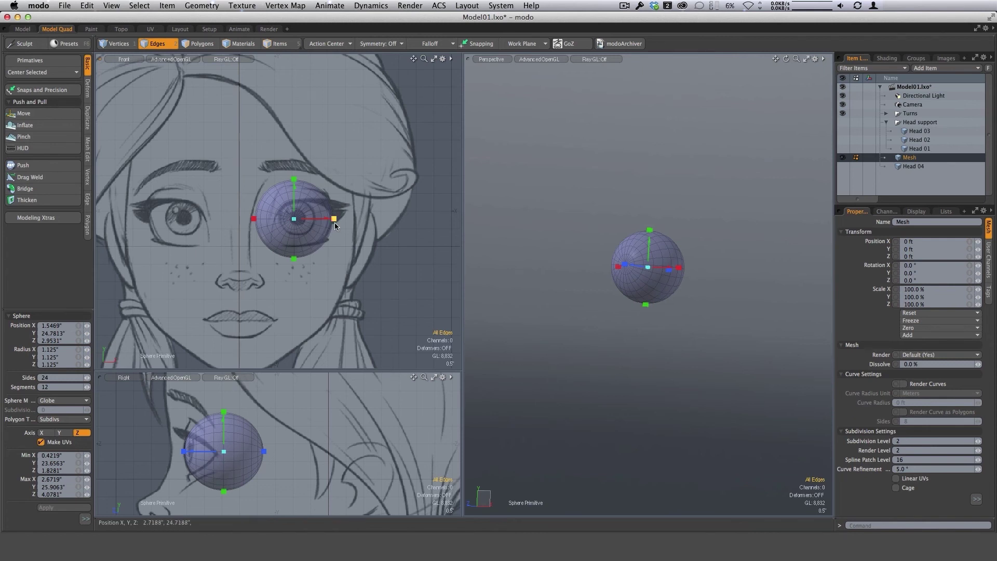
{"action": "left_click_drag", "start_coordinate": [326, 221], "coordinate": [328, 221]}
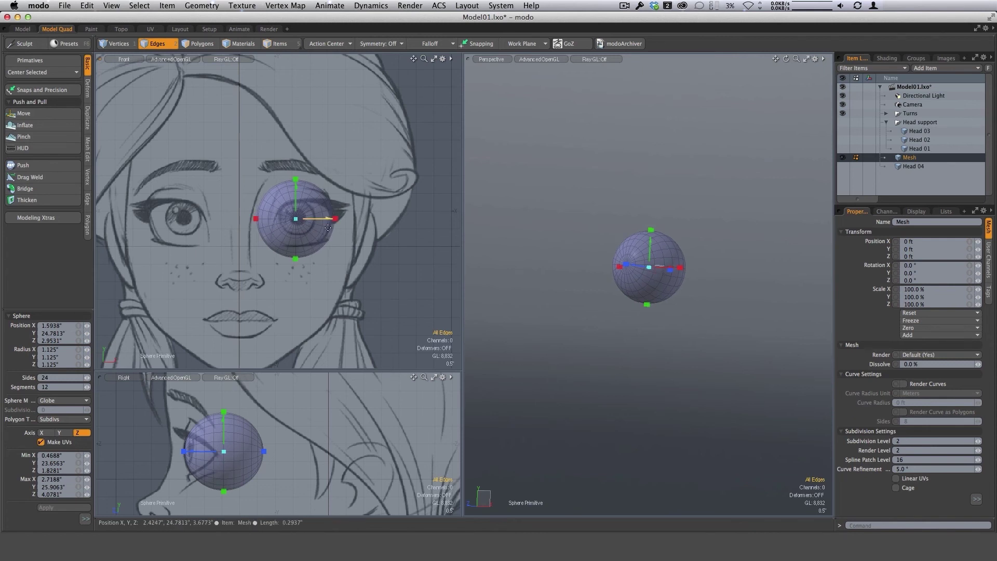
{"action": "key", "text": "space"}
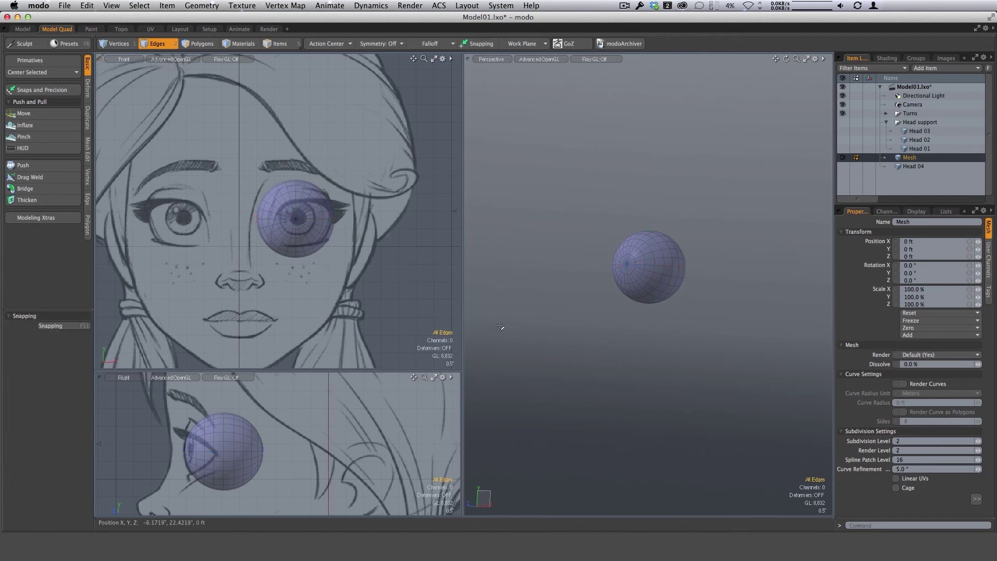
Turn off subdivision on the eyeball sphere and select the edge loop around the iris to compare it with the front sketch
{"action": "scroll", "coordinate": [312, 236], "scroll_direction": "up", "scroll_amount": 4}
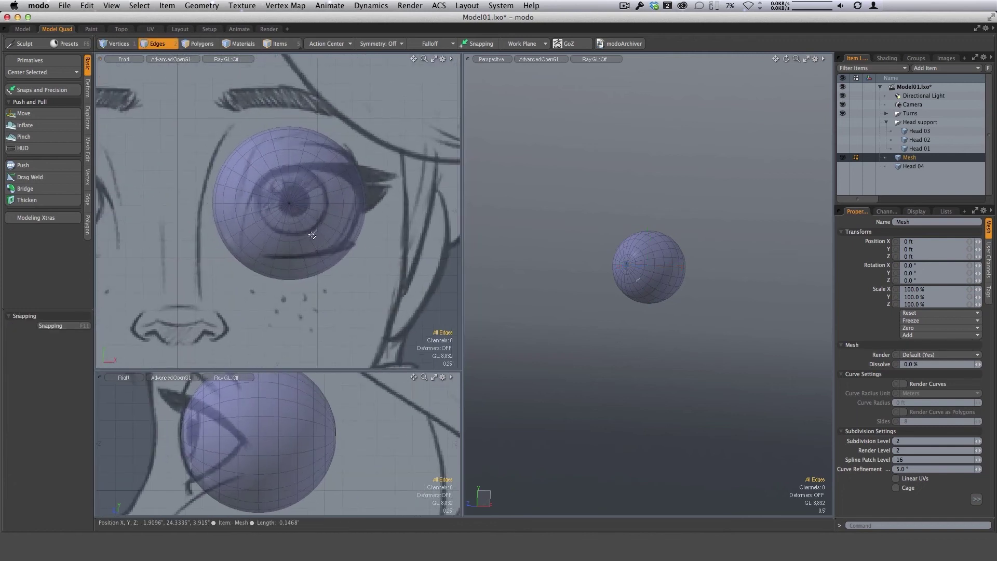
{"action": "double_click", "coordinate": [312, 235]}
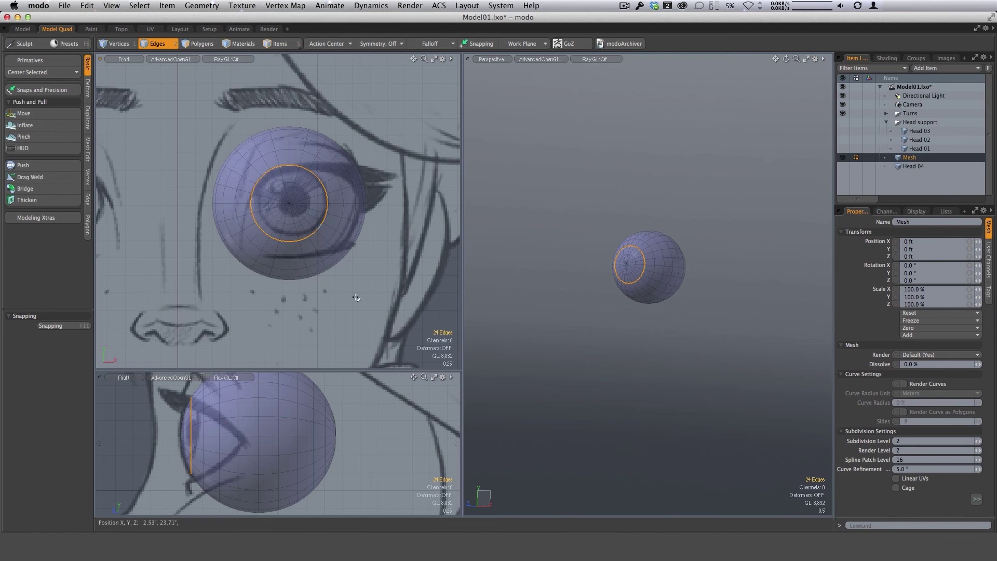
{"action": "left_click", "coordinate": [406, 306]}
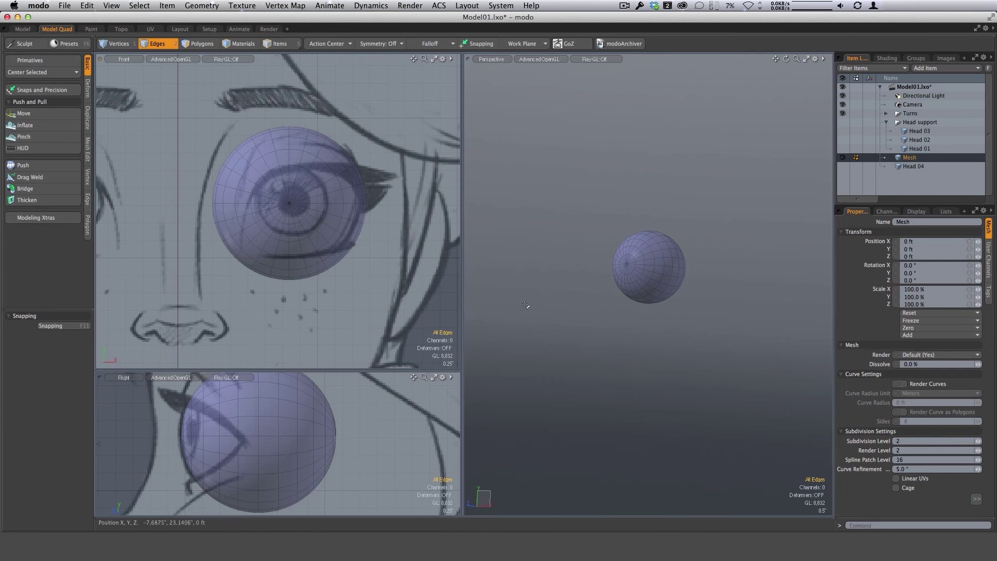
{"action": "key", "text": "Tab"}
{"action": "scroll", "coordinate": [354, 266], "scroll_direction": "up", "scroll_amount": 3}
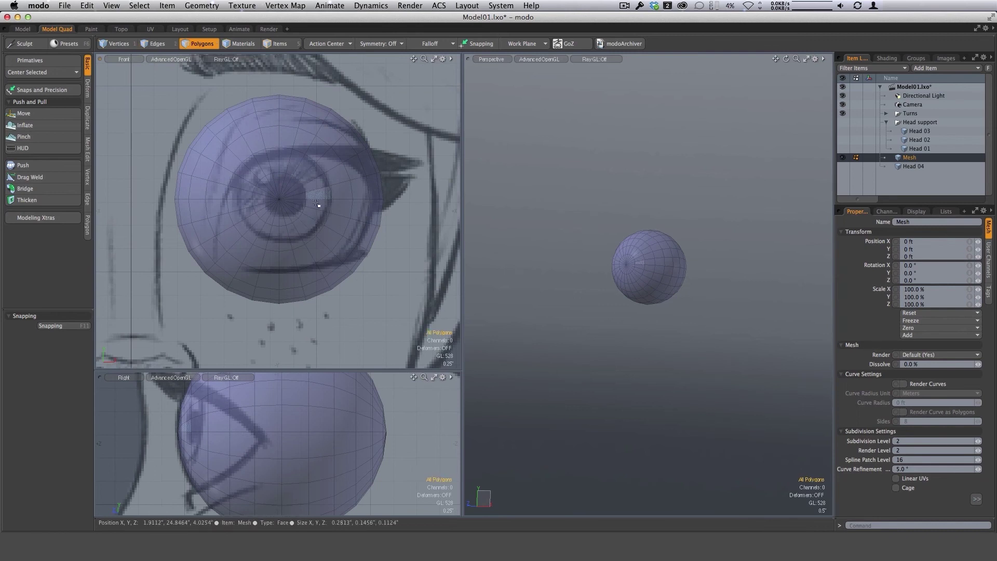
{"action": "double_click", "coordinate": [331, 225]}
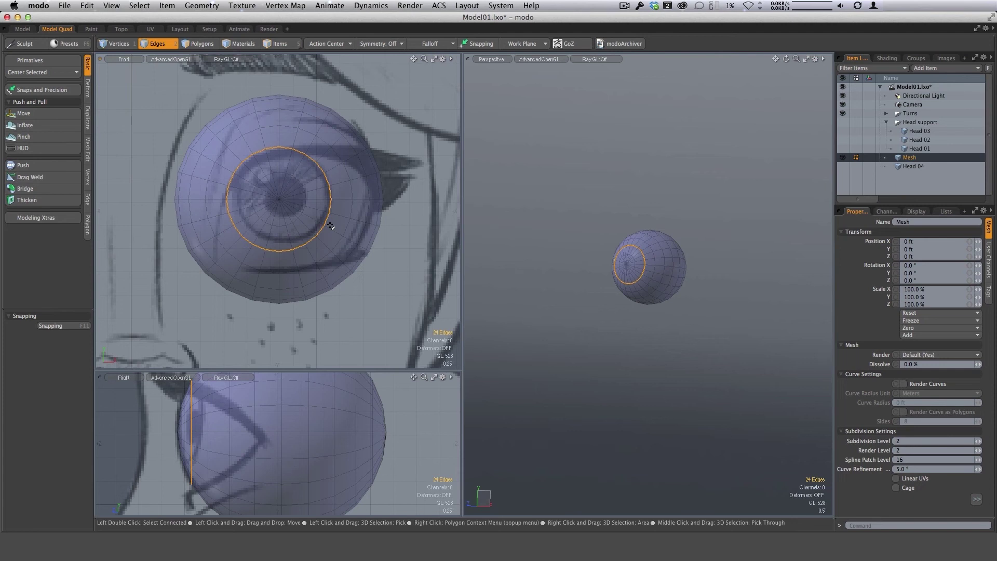
Copy all polygons of the eyeball sphere and paste them into a new mesh item
{"action": "key", "text": "3"}
{"action": "double_click", "coordinate": [342, 268]}
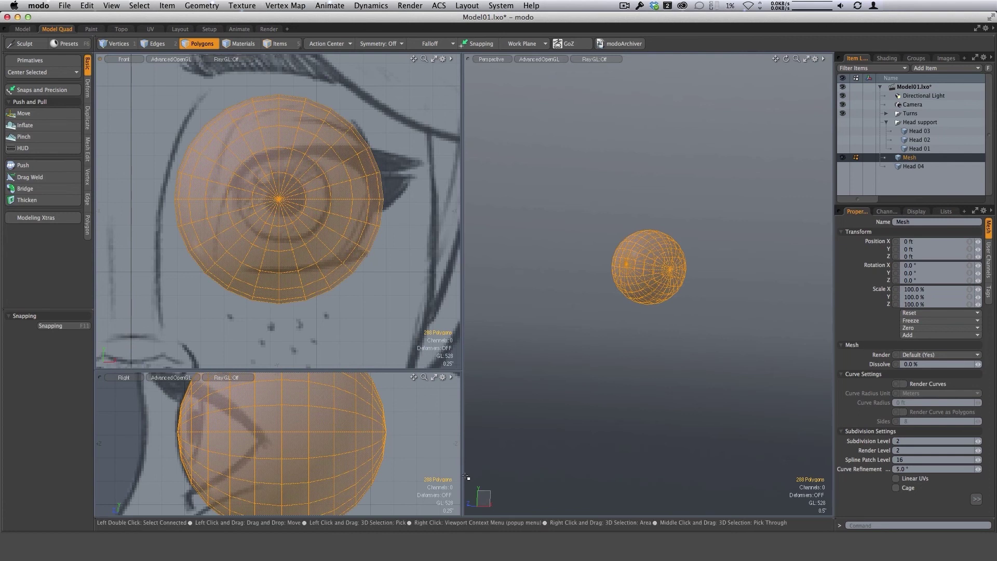
{"action": "key", "text": "super+c"}
{"action": "key", "text": "n"}
{"action": "key", "text": "super+v"}
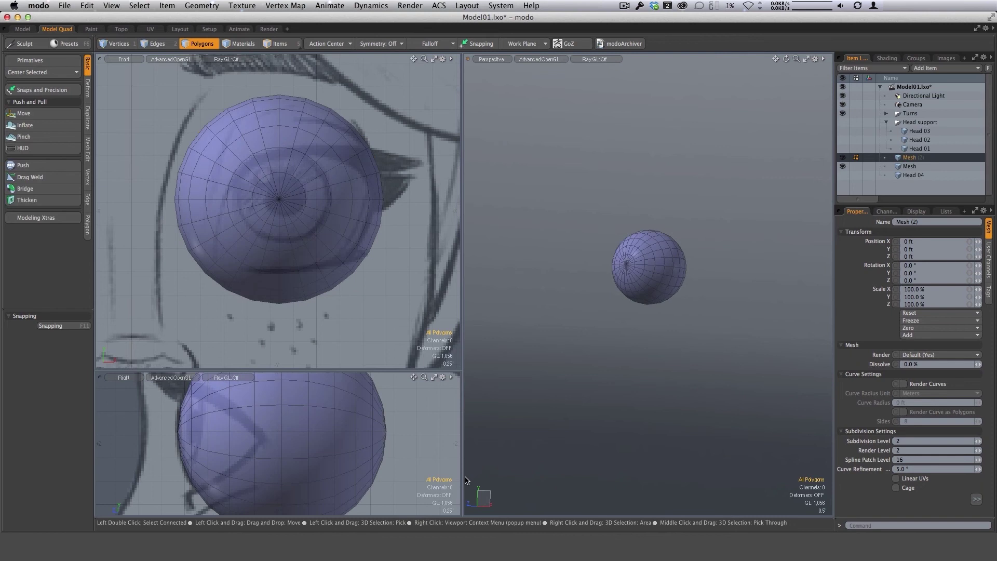
Rename the new mesh item holding the copied sphere as outter
{"action": "right_click", "coordinate": [912, 158]}
{"action": "left_click", "coordinate": [921, 148]}
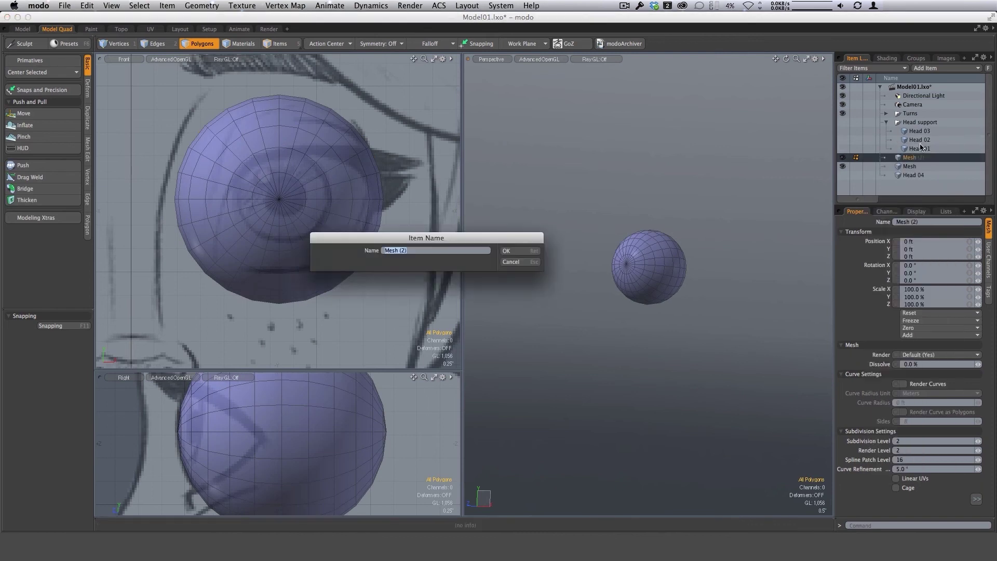
{"action": "type", "text": "outter"}
{"action": "key", "text": "Return"}
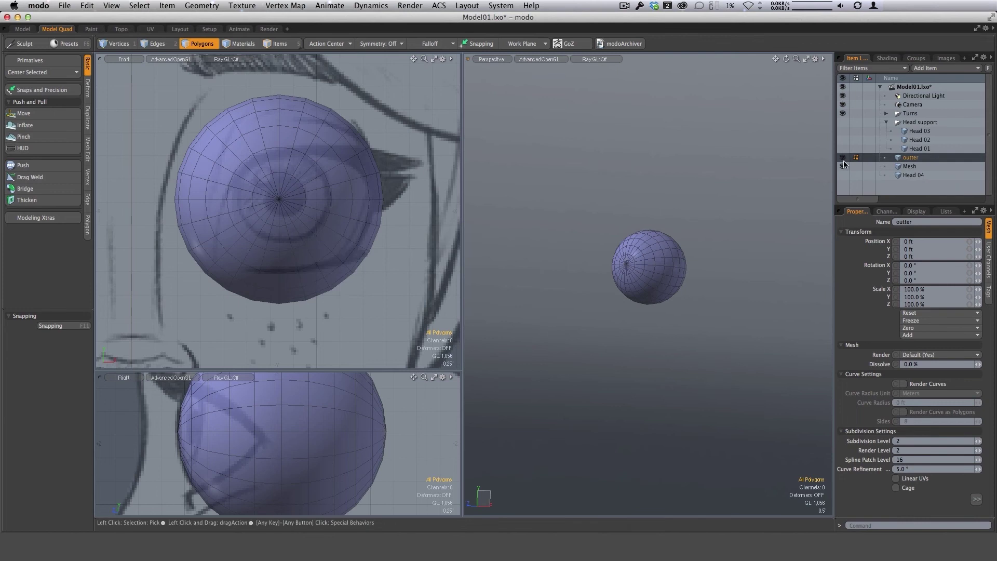
Select the front cap polygons covering the iris on the original Mesh item and set the action center to Selection Border
{"action": "left_click", "coordinate": [910, 166]}
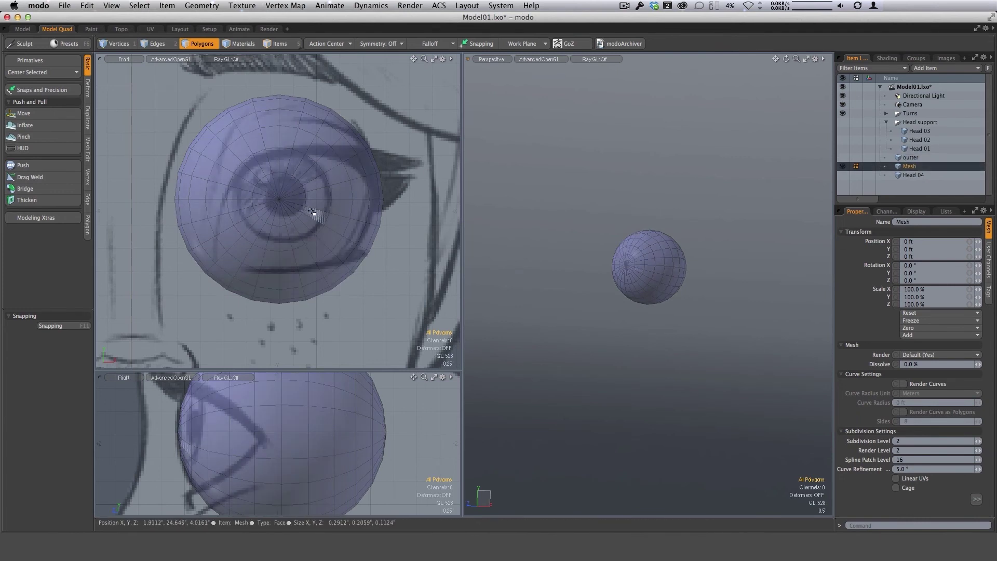
{"action": "mouse_move", "coordinate": [298, 195]}
{"action": "left_mouse_down"}
{"action": "mouse_move", "coordinate": [264, 206]}
{"action": "mouse_move", "coordinate": [318, 205]}
{"action": "mouse_move", "coordinate": [242, 231]}
{"action": "mouse_move", "coordinate": [288, 160]}
{"action": "left_mouse_up"}
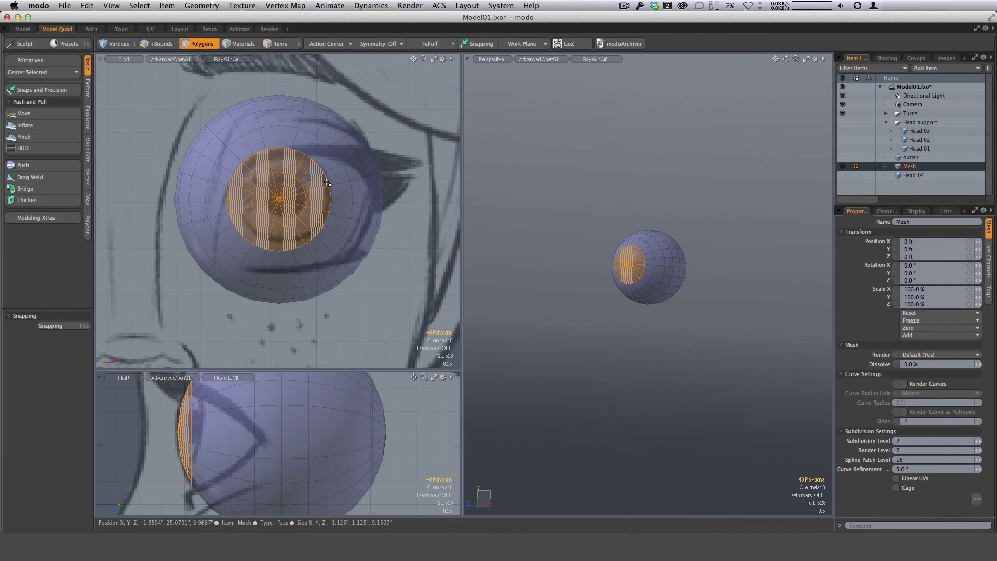
{"action": "left_click", "coordinate": [327, 43]}
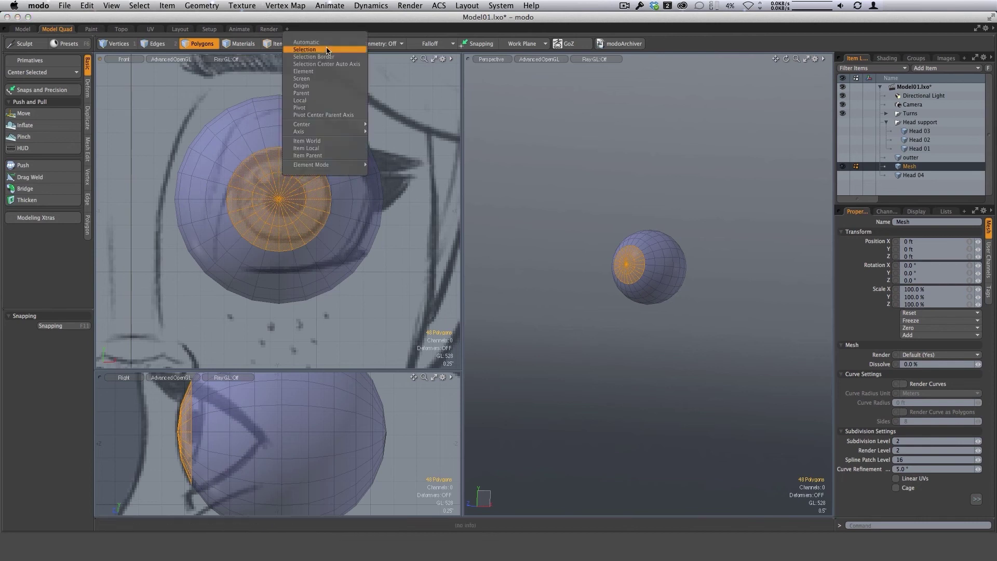
{"action": "left_click", "coordinate": [330, 61]}
Scale the selected iris cap polygons along Z until the cap is flat
{"action": "left_click_drag", "start_coordinate": [701, 226], "coordinate": [623, 258], "text": "alt"}
{"action": "left_click_drag", "start_coordinate": [624, 258], "coordinate": [728, 327], "text": "ctrl+alt"}
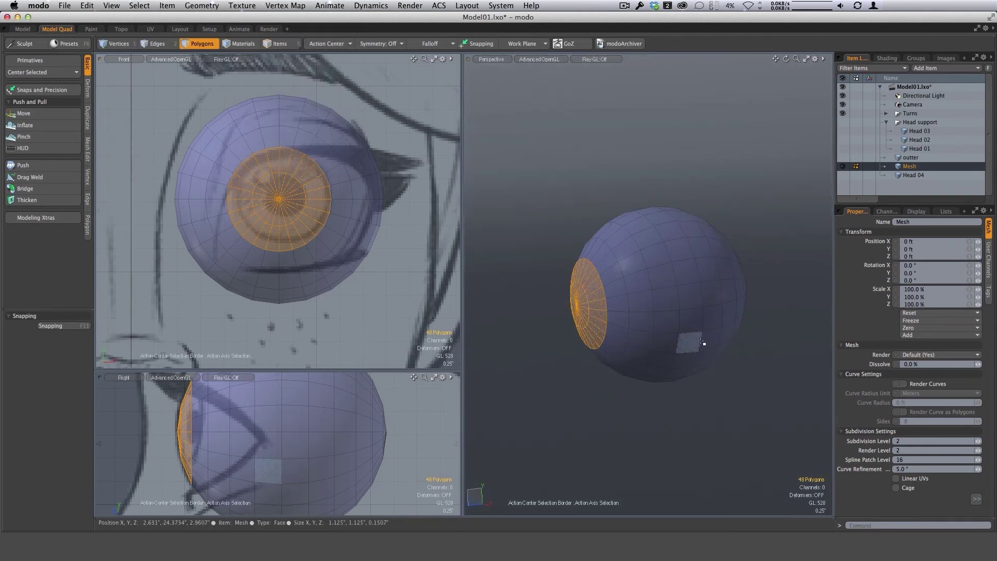
{"action": "key", "text": "r"}
{"action": "left_click_drag", "start_coordinate": [723, 293], "coordinate": [640, 279], "text": "alt"}
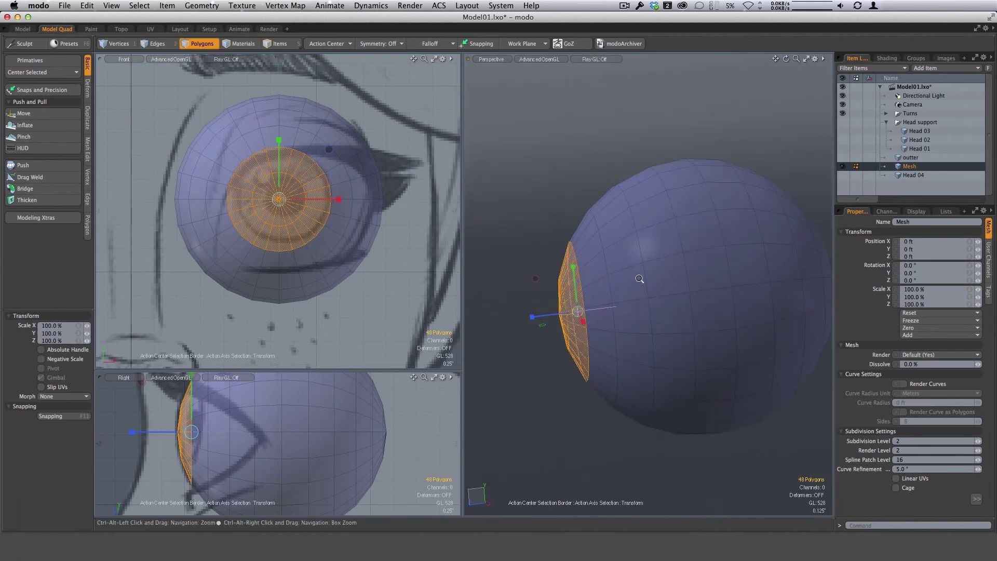
{"action": "left_click_drag", "start_coordinate": [532, 321], "coordinate": [712, 278]}
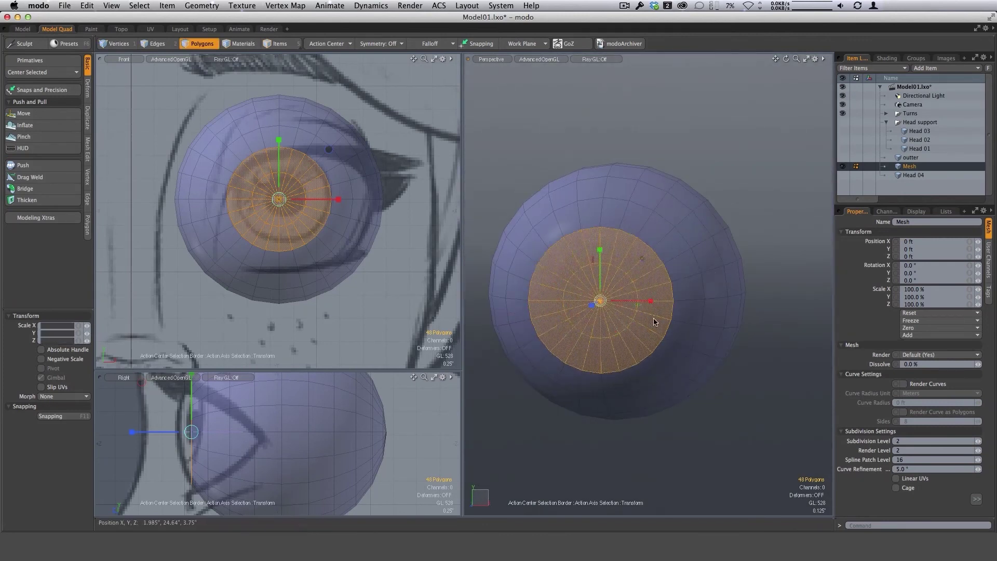
{"action": "key", "text": "space"}
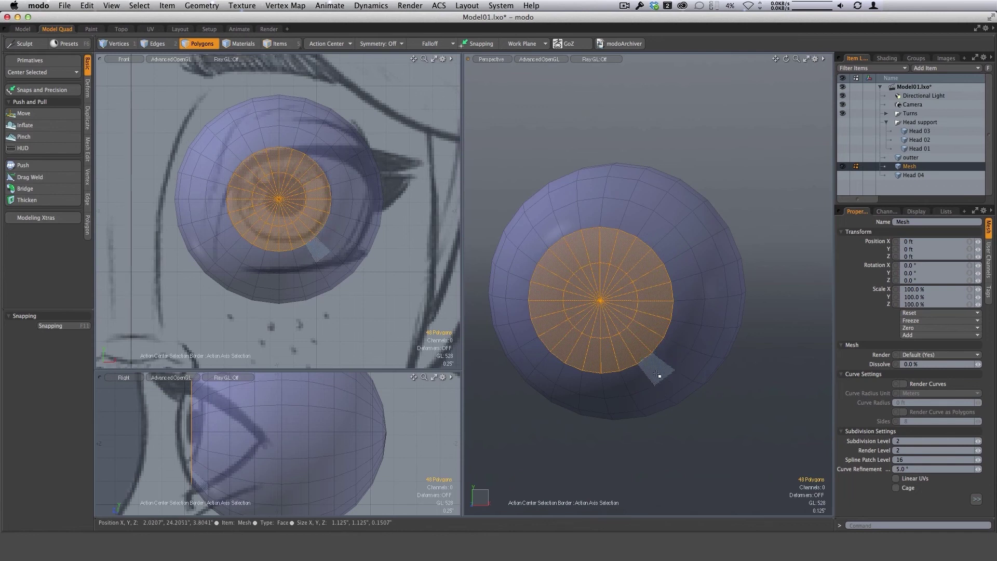
Bevel the flattened iris cap with an inset to form a narrow rim around its border
{"action": "key", "text": "b"}
{"action": "left_click", "coordinate": [639, 303]}
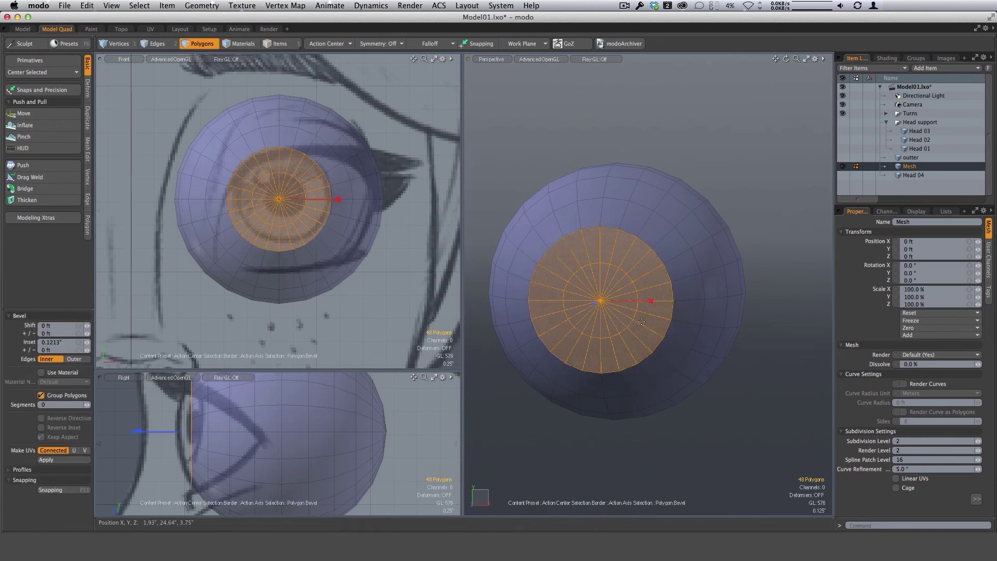
{"action": "left_click_drag", "start_coordinate": [642, 321], "coordinate": [697, 188], "text": "alt"}
{"action": "left_click_drag", "start_coordinate": [643, 267], "coordinate": [657, 249], "text": "ctrl+alt"}
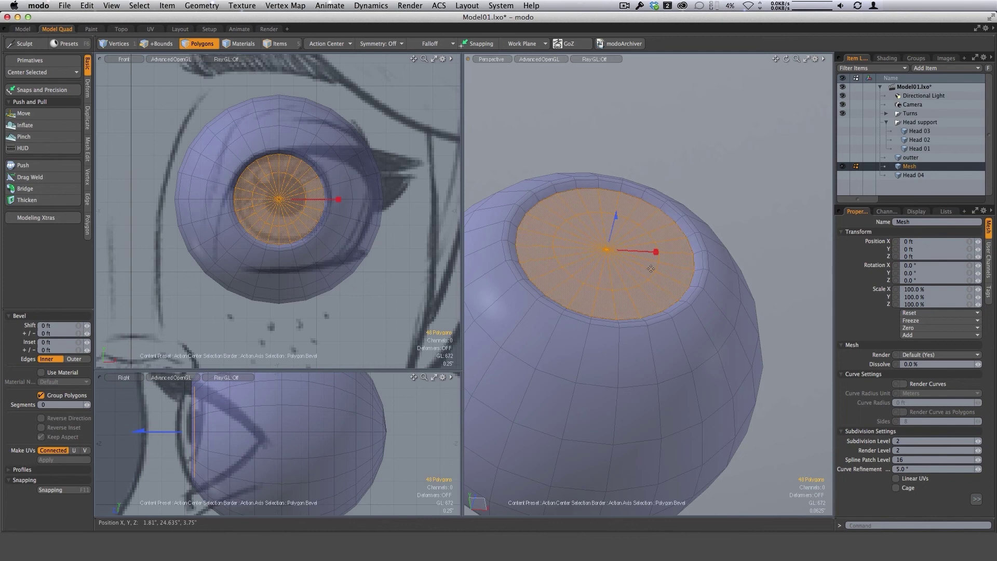
Bevel the cap further into the eyeball, ending with a -0.435" shift, and delete the inner polygons to open the pupil hole
{"action": "left_click_drag", "start_coordinate": [616, 222], "coordinate": [629, 299]}
{"action": "left_click_drag", "start_coordinate": [562, 305], "coordinate": [682, 362]}
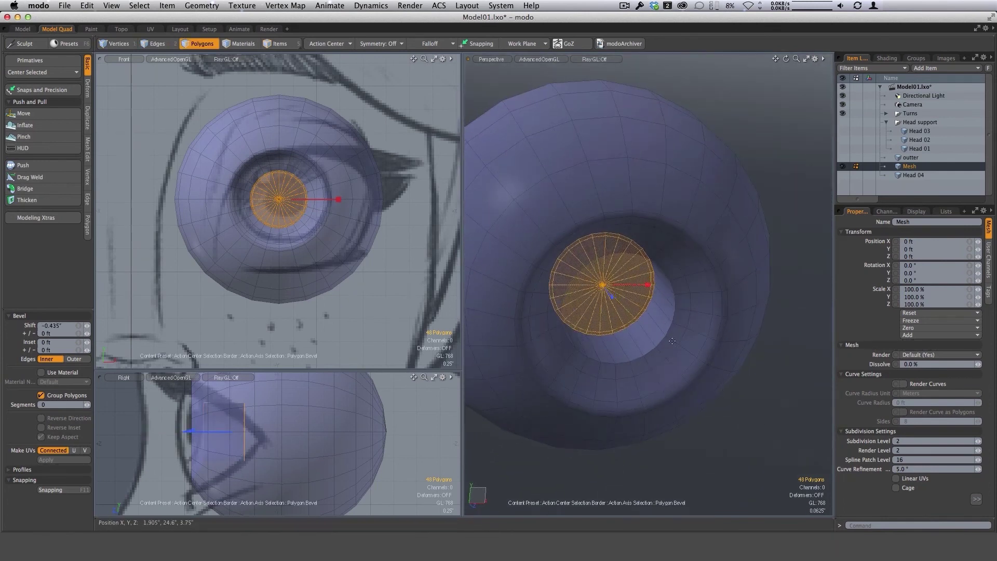
{"action": "key", "text": "space"}
{"action": "key", "text": "Delete"}
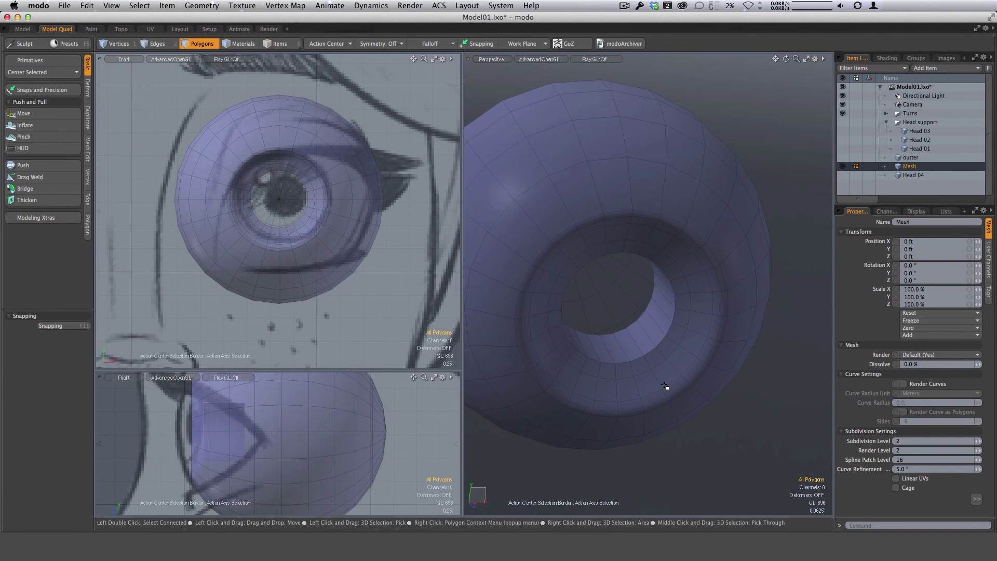
Add a loop slice at about 18.5% in the polygon ring just outside the iris rim
{"action": "left_click_drag", "start_coordinate": [712, 345], "coordinate": [623, 272], "text": "alt"}
{"action": "left_click_drag", "start_coordinate": [634, 347], "coordinate": [687, 307]}
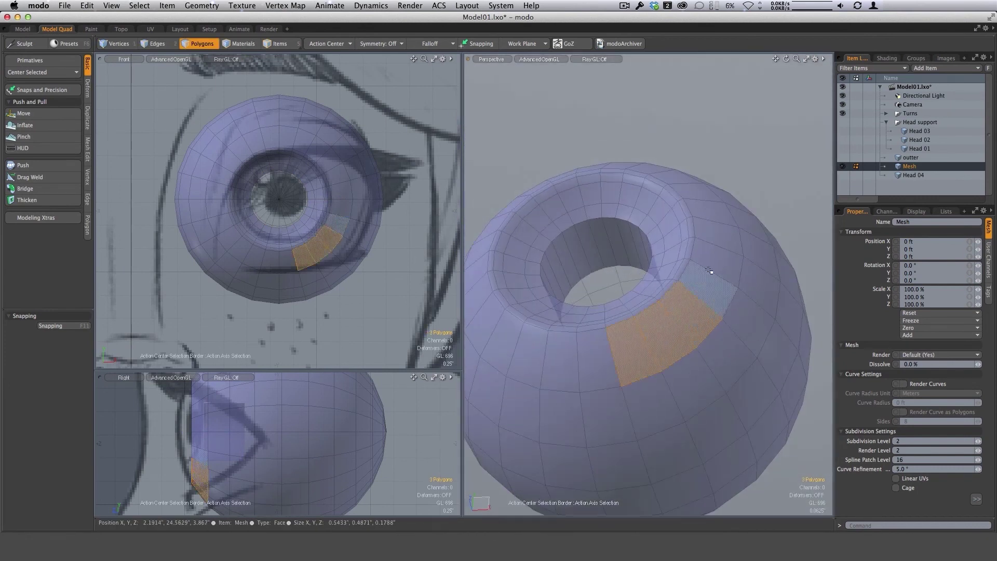
{"action": "left_click_drag", "start_coordinate": [710, 273], "coordinate": [690, 280], "text": "alt"}
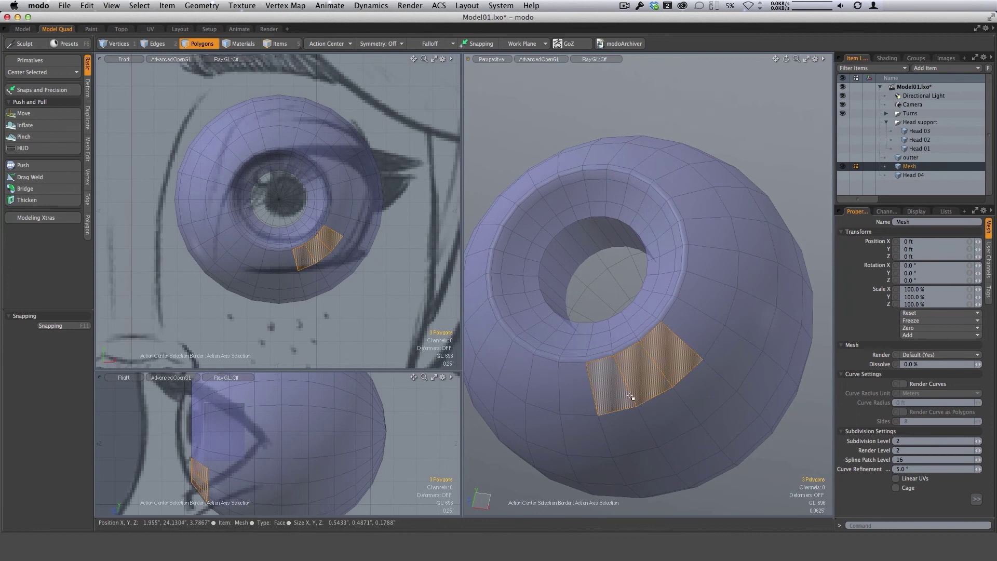
{"action": "left_click_drag", "start_coordinate": [668, 376], "coordinate": [682, 318], "text": "alt"}
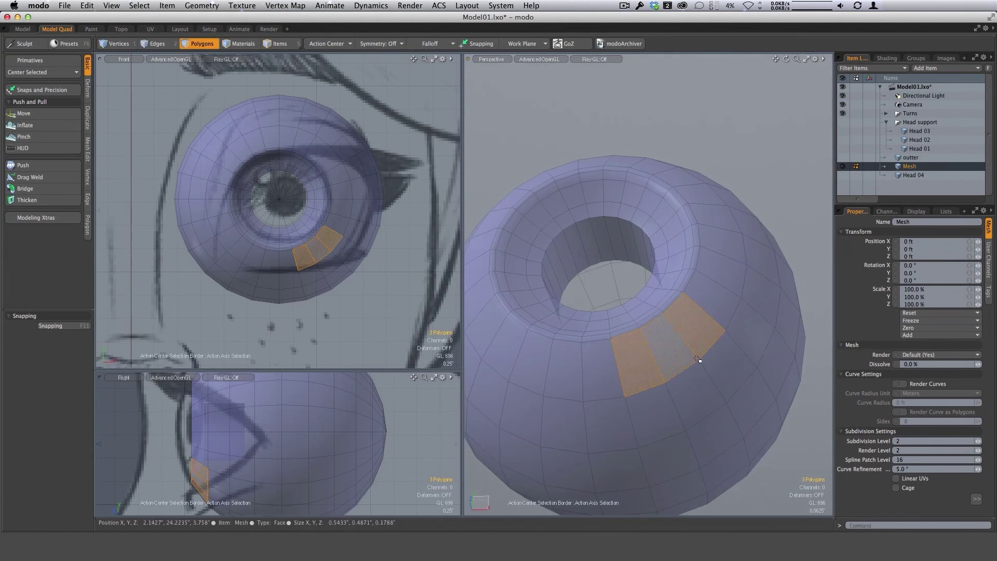
{"action": "key", "text": "alt+c"}
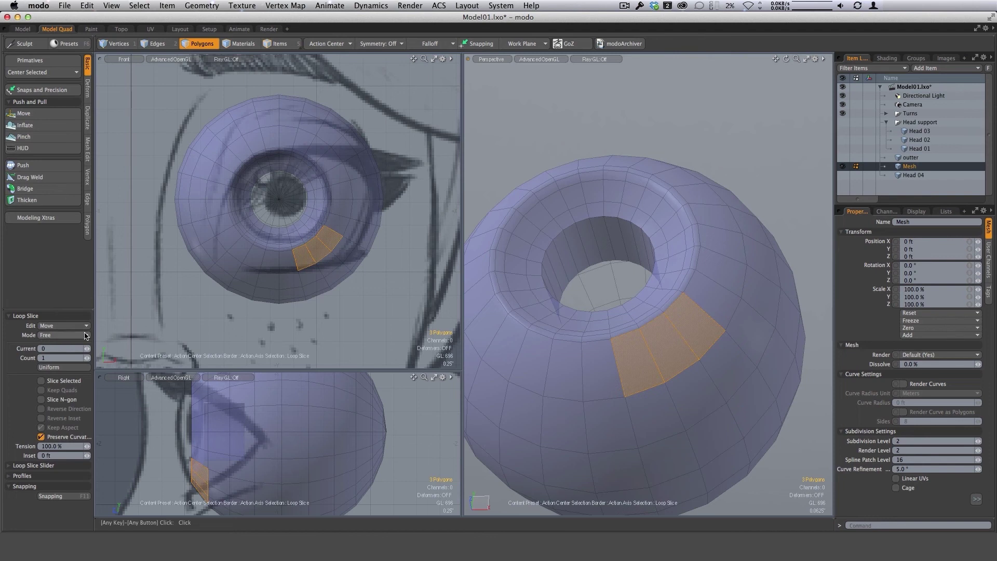
{"action": "left_click", "coordinate": [685, 338]}
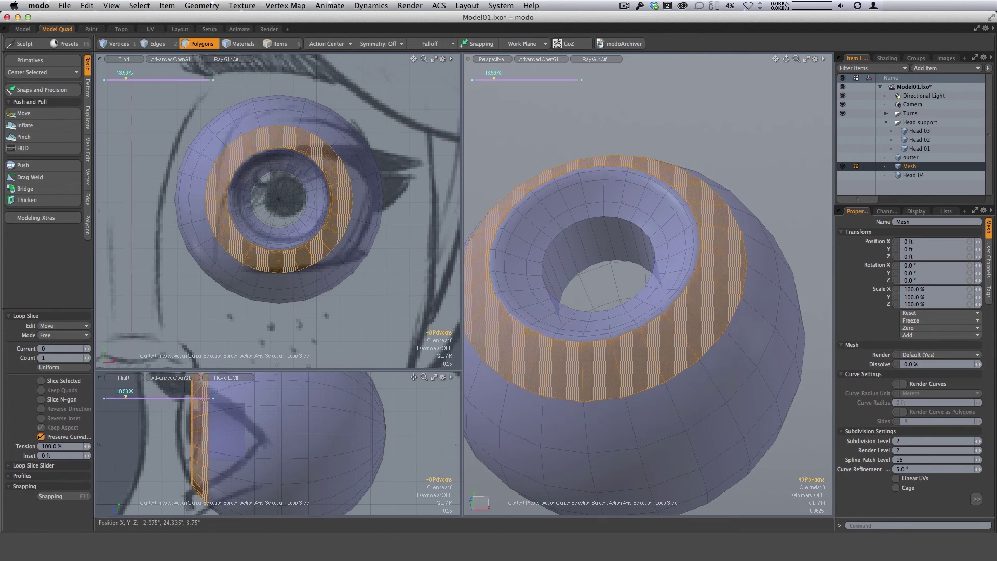
{"action": "key", "text": "Escape"}
{"action": "key", "text": "Escape"}
Preview the eyeball with subdivision on and inspect the rim and pupil hole from several angles
{"action": "key", "text": "Tab"}
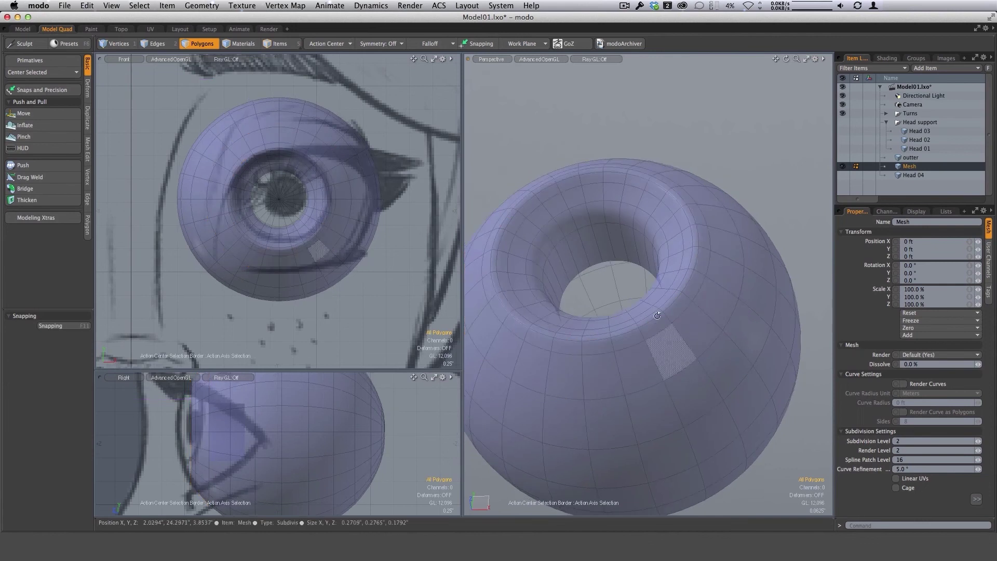
{"action": "left_click_drag", "start_coordinate": [672, 352], "coordinate": [661, 434], "text": "alt"}
{"action": "left_click_drag", "start_coordinate": [735, 269], "coordinate": [636, 334], "text": "alt"}
{"action": "key", "text": "Tab"}
Select the ring of polygons forming the pupil tunnel and scale it to 72.5% in X and Y to narrow the pupil
{"action": "left_click_drag", "start_coordinate": [559, 291], "coordinate": [637, 382], "text": "alt"}
{"action": "left_click", "coordinate": [570, 296]}
{"action": "key", "text": "l"}
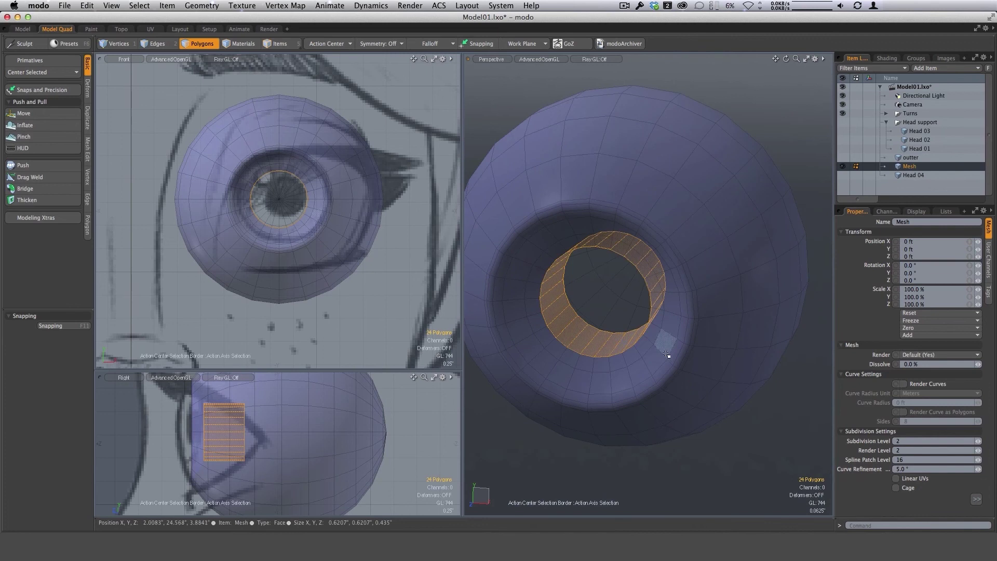
{"action": "left_click_drag", "start_coordinate": [628, 378], "coordinate": [489, 265], "text": "alt"}
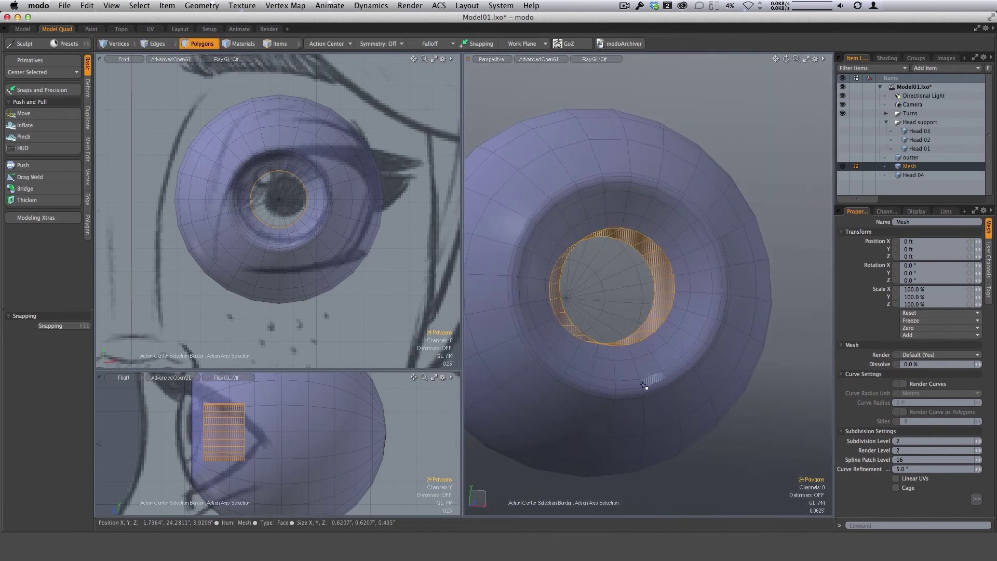
{"action": "key", "text": "r"}
{"action": "left_click_drag", "start_coordinate": [651, 265], "coordinate": [504, 242], "text": "alt"}
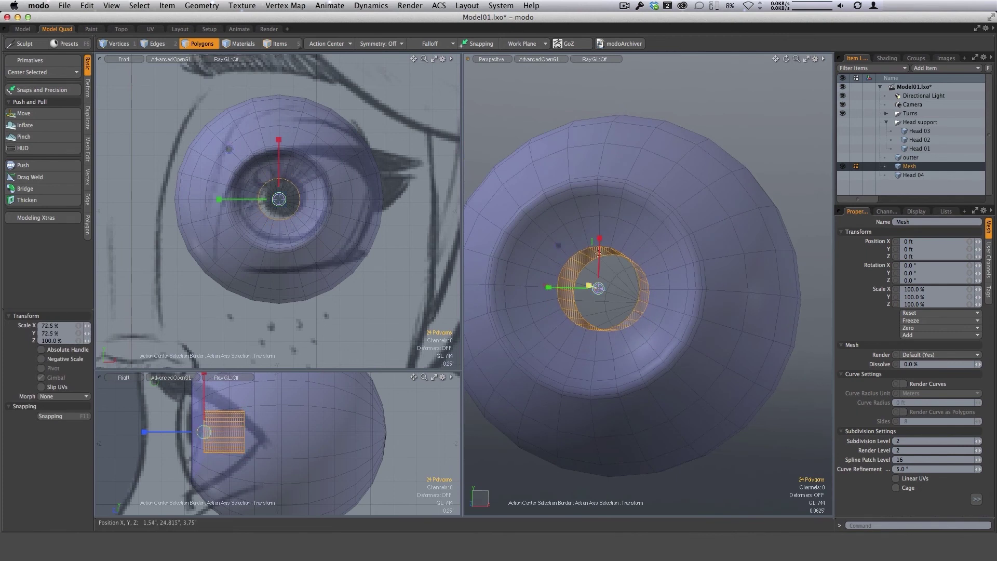
{"action": "left_click_drag", "start_coordinate": [598, 253], "coordinate": [613, 294], "text": "alt"}
{"action": "key", "text": "q"}
Add a loop slice at about 99.5% along the pupil tunnel wall, close to its end
{"action": "left_click", "coordinate": [726, 427]}
{"action": "left_click_drag", "start_coordinate": [726, 427], "coordinate": [649, 299], "text": "alt"}
{"action": "key", "text": "alt+c"}
{"action": "left_click", "coordinate": [596, 299]}
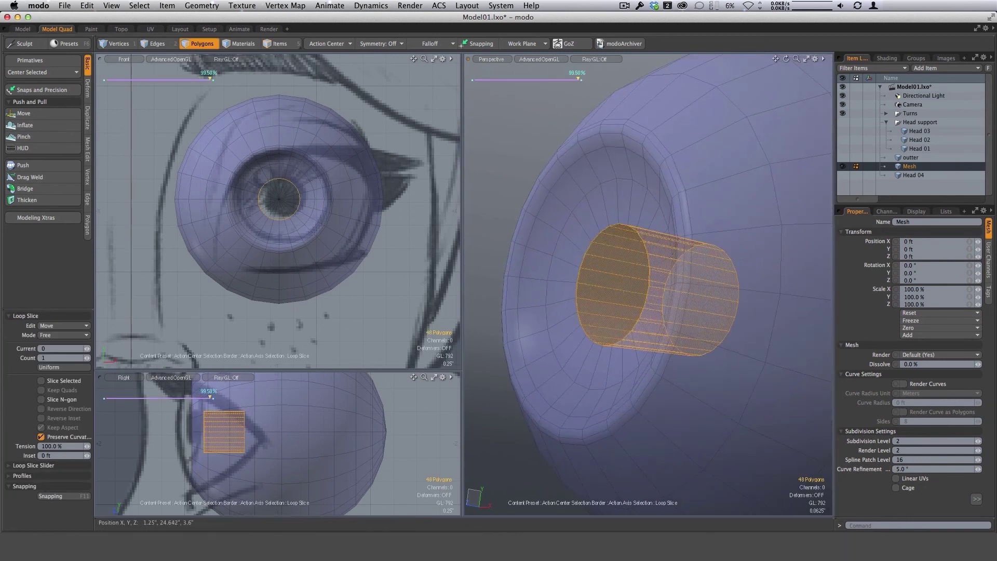
{"action": "key", "text": "space"}
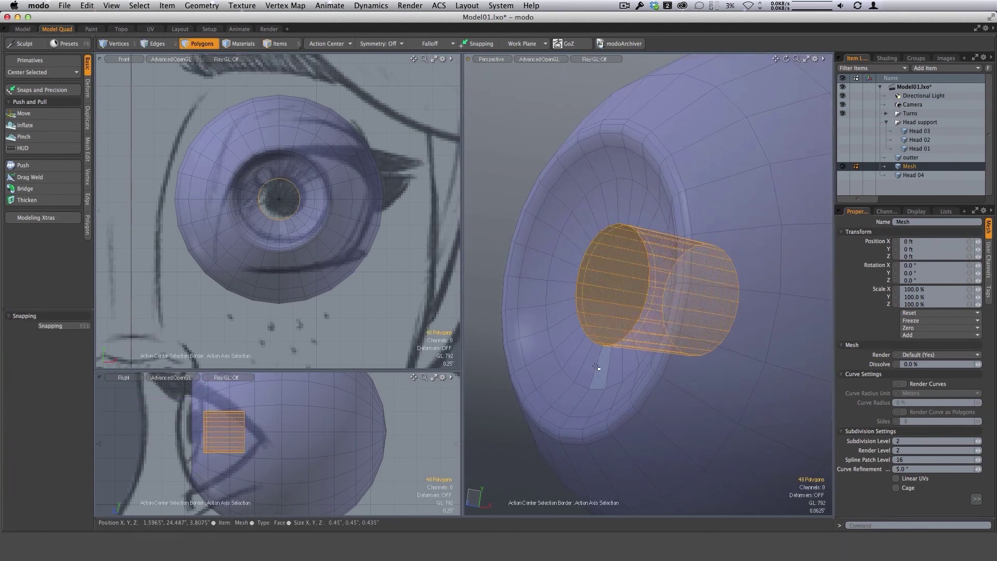
Add a loop slice at about 25% in the iris polygon ring surrounding the pupil hole
{"action": "left_click_drag", "start_coordinate": [594, 368], "coordinate": [642, 361]}
{"action": "key", "text": "alt+c"}
{"action": "left_click", "coordinate": [632, 360]}
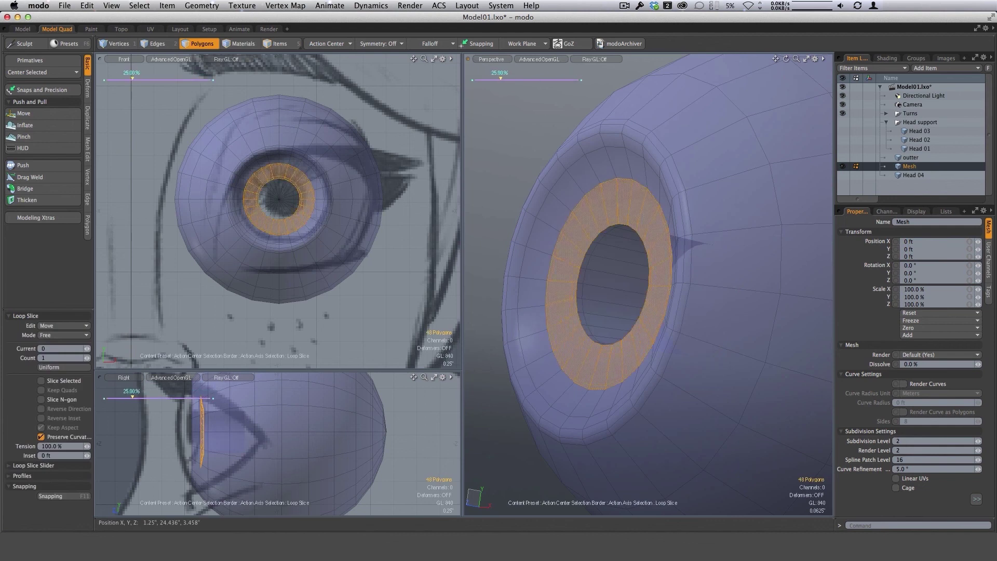
{"action": "key", "text": "space"}
{"action": "left_click", "coordinate": [503, 416]}
Preview the inner eyeball with subdivision on and inspect the iris and pupil hole from several angles
{"action": "key", "text": "Tab"}
{"action": "left_click_drag", "start_coordinate": [642, 371], "coordinate": [598, 369], "text": "ctrl+alt"}
{"action": "left_click_drag", "start_coordinate": [657, 292], "coordinate": [605, 329], "text": "alt"}
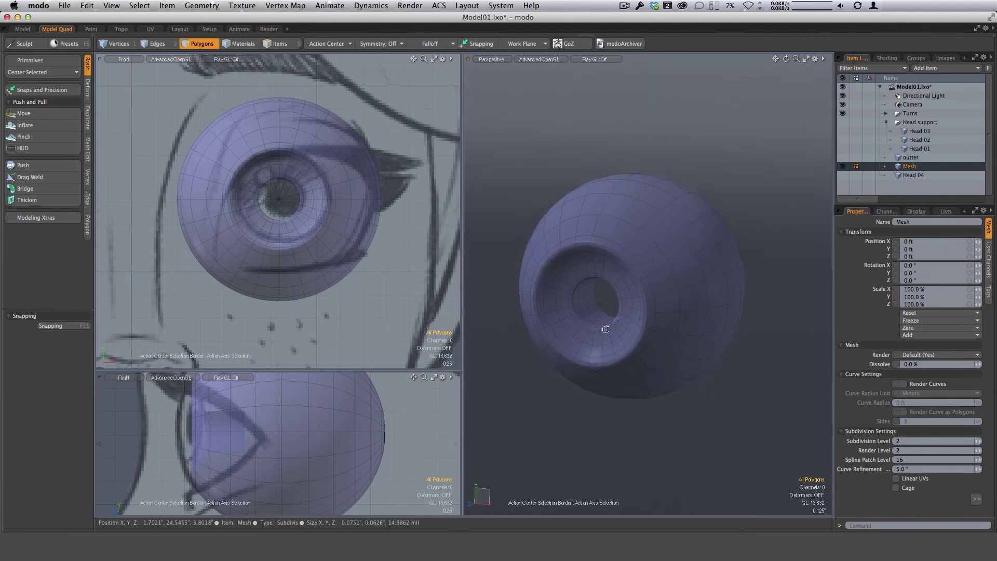
{"action": "scroll", "coordinate": [605, 328], "scroll_direction": "up", "scroll_amount": 2}
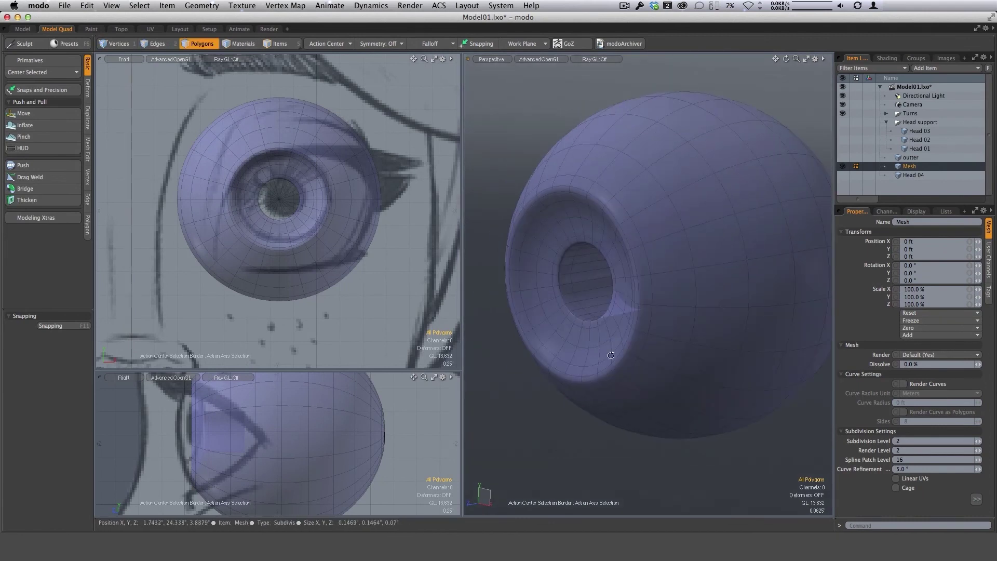
{"action": "left_click_drag", "start_coordinate": [611, 355], "coordinate": [607, 368], "text": "alt"}
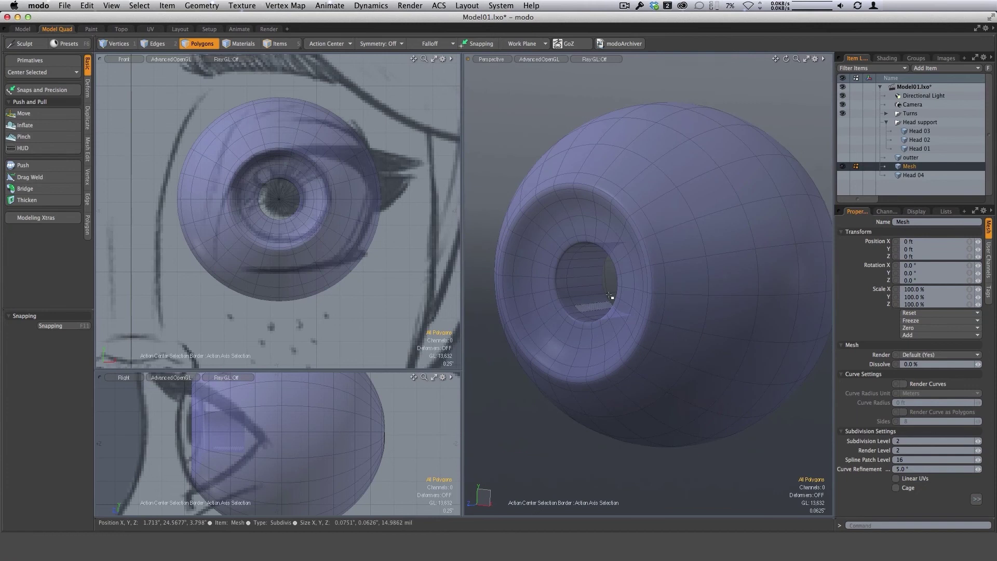
{"action": "left_click_drag", "start_coordinate": [612, 299], "coordinate": [695, 288], "text": "alt"}
{"action": "scroll", "coordinate": [685, 305], "scroll_direction": "down", "scroll_amount": 2}
{"action": "left_click_drag", "start_coordinate": [637, 328], "coordinate": [646, 333], "text": "alt"}
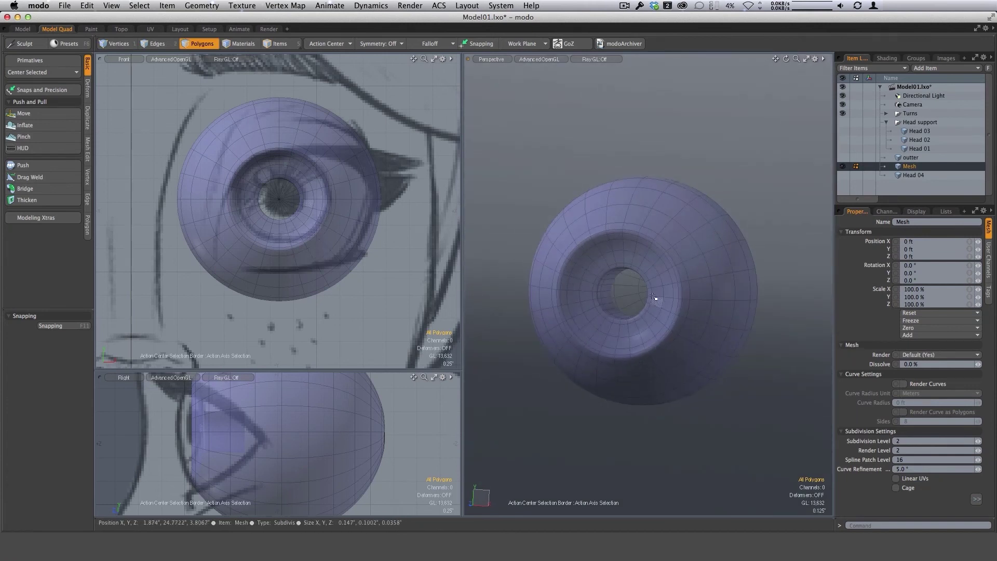
{"action": "left_click_drag", "start_coordinate": [653, 298], "coordinate": [662, 343], "text": "alt"}
{"action": "left_click_drag", "start_coordinate": [701, 381], "coordinate": [675, 381], "text": "ctrl+alt"}
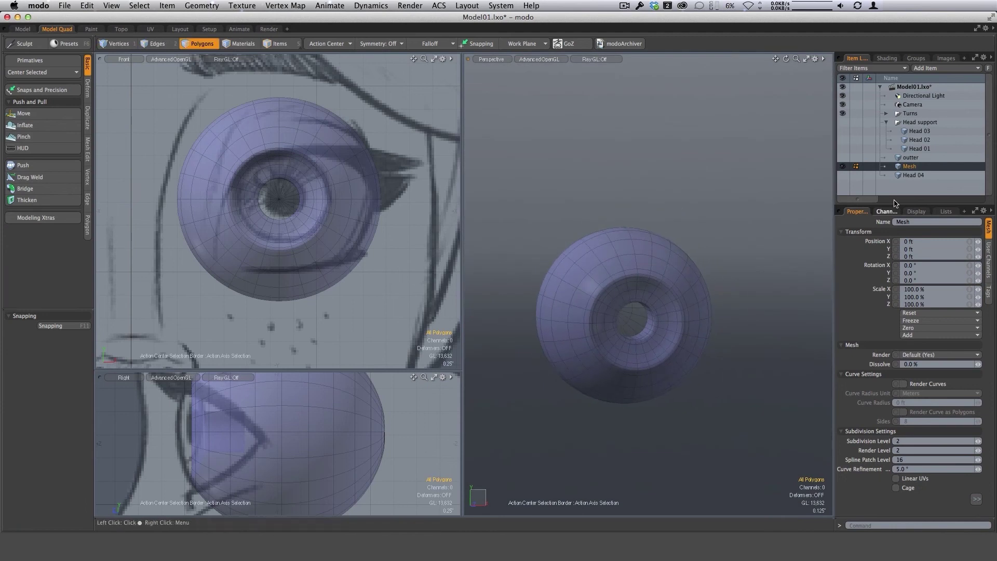
{"action": "left_click_drag", "start_coordinate": [751, 333], "coordinate": [746, 278], "text": "alt"}
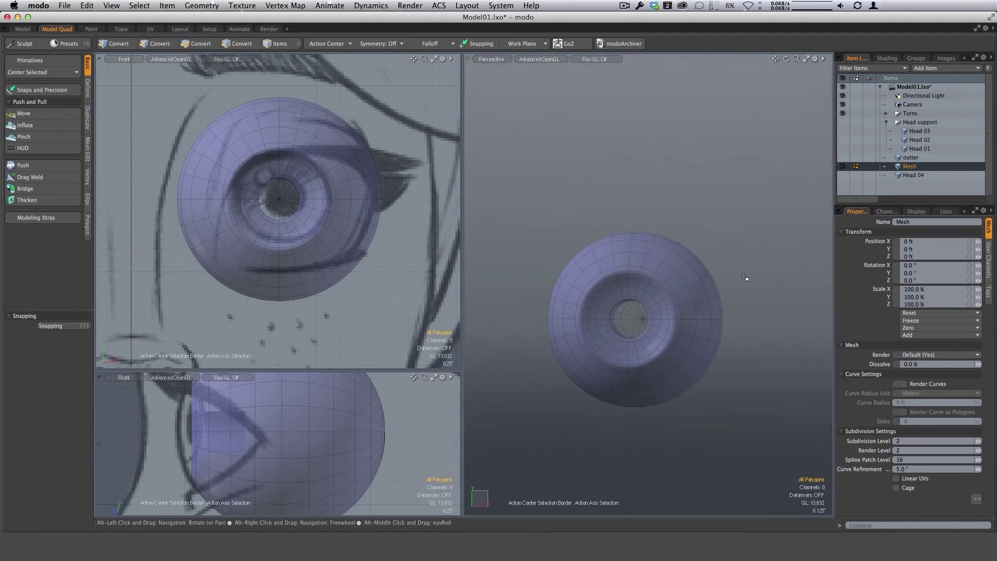
Show and select the outter mesh, push its surface outward by 0.02", and check its clearance around the inner eyeball
{"action": "left_click", "coordinate": [844, 157]}
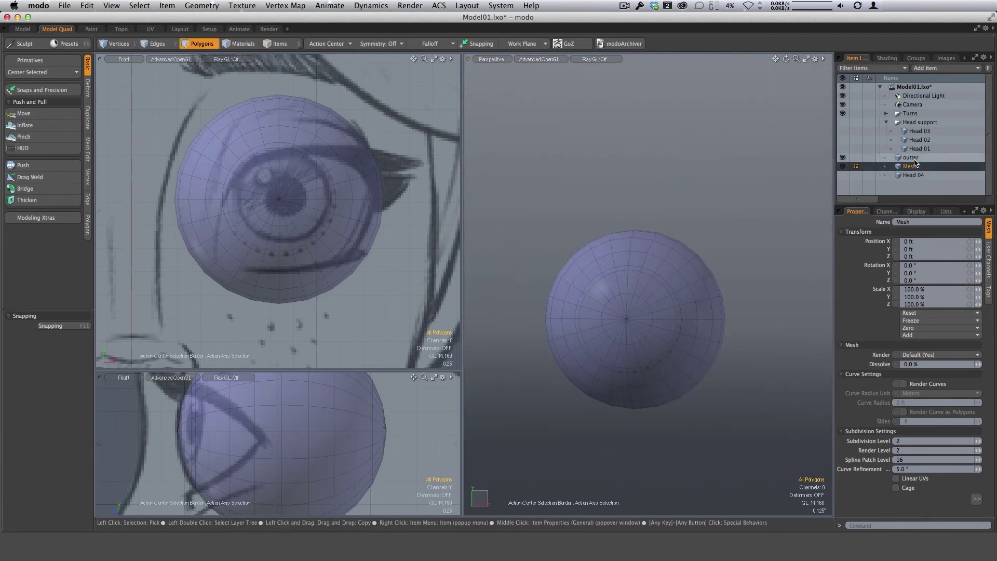
{"action": "left_click", "coordinate": [914, 159]}
{"action": "left_click_drag", "start_coordinate": [722, 326], "coordinate": [525, 439], "text": "alt"}
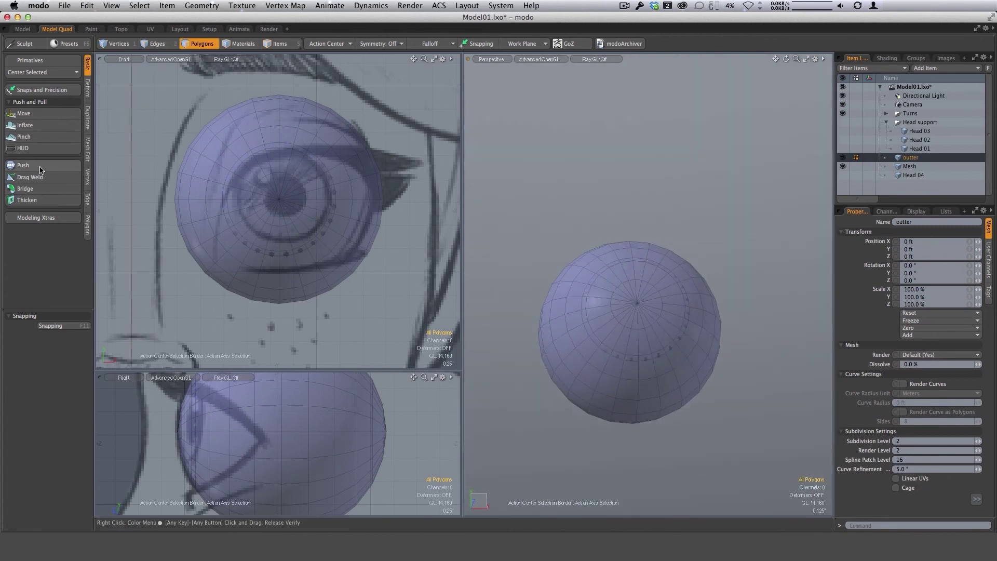
{"action": "left_click", "coordinate": [62, 166]}
{"action": "scroll", "coordinate": [656, 338], "scroll_direction": "up", "scroll_amount": 5}
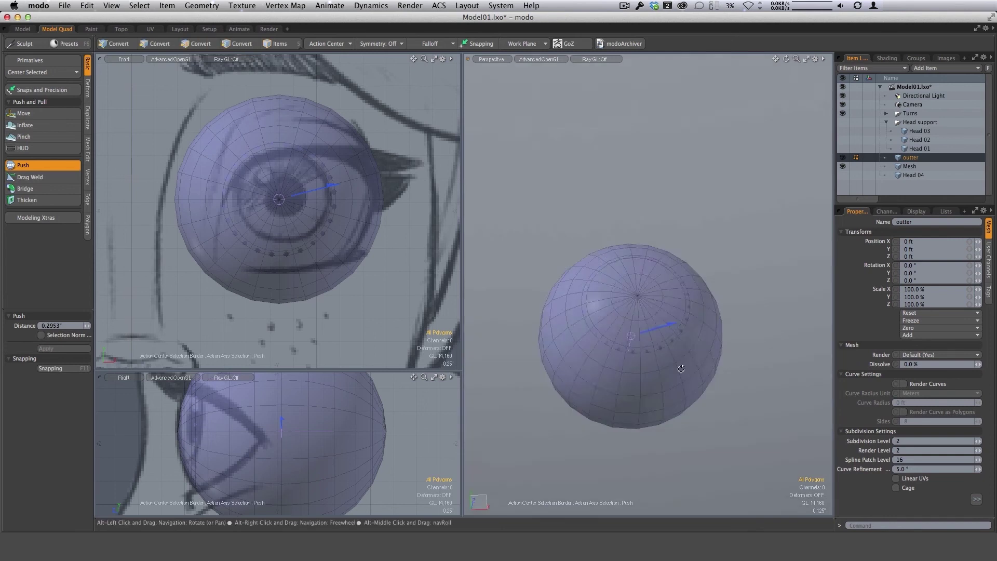
{"action": "left_click_drag", "start_coordinate": [647, 340], "coordinate": [634, 342]}
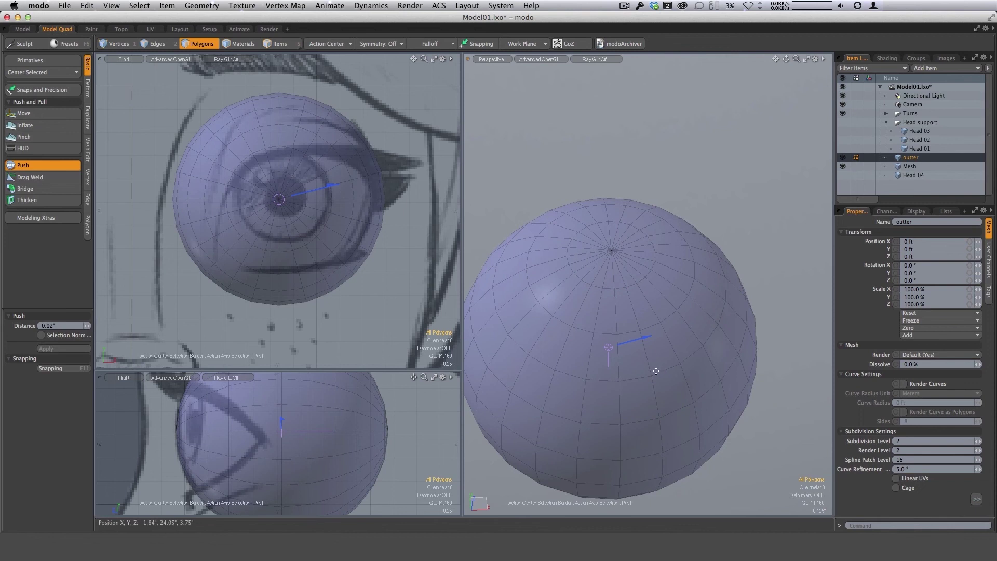
{"action": "key", "text": "q"}
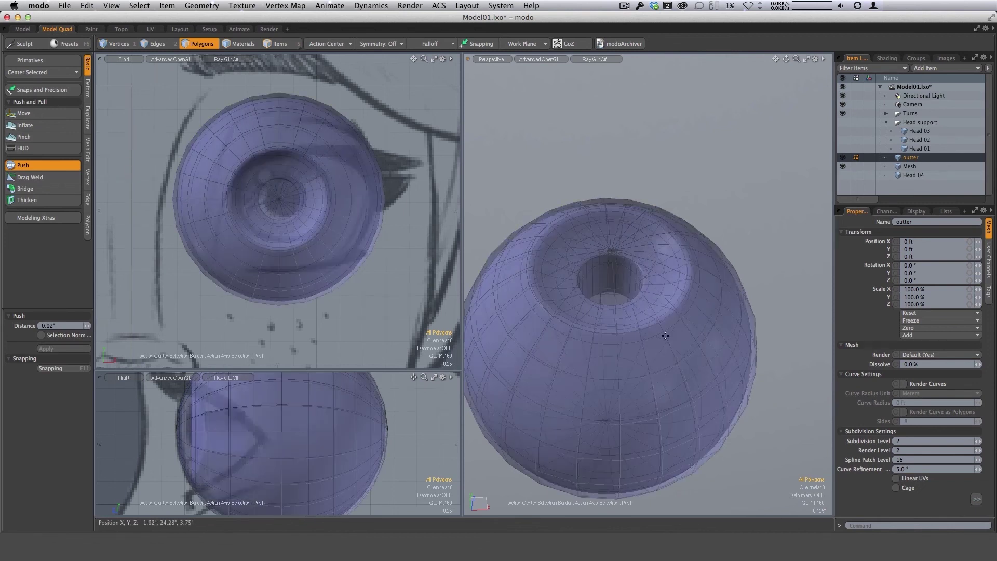
{"action": "left_click_drag", "start_coordinate": [666, 336], "coordinate": [641, 389], "text": "alt"}
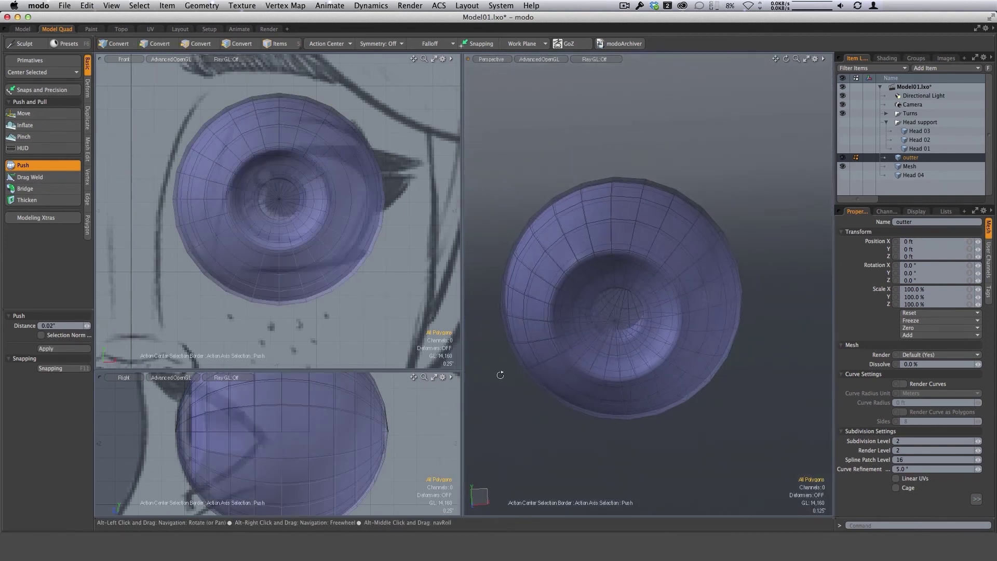
{"action": "left_click_drag", "start_coordinate": [653, 332], "coordinate": [647, 235], "text": "ctrl+alt"}
{"action": "mouse_move", "coordinate": [655, 380]}
{"action": "left_mouse_down", "text": "alt"}
{"action": "mouse_move", "coordinate": [677, 389]}
{"action": "mouse_move", "coordinate": [663, 374]}
{"action": "mouse_move", "coordinate": [672, 390]}
{"action": "left_mouse_up", "text": "alt"}
{"action": "left_click_drag", "start_coordinate": [734, 347], "coordinate": [691, 372], "text": "alt"}
{"action": "key", "text": "q"}
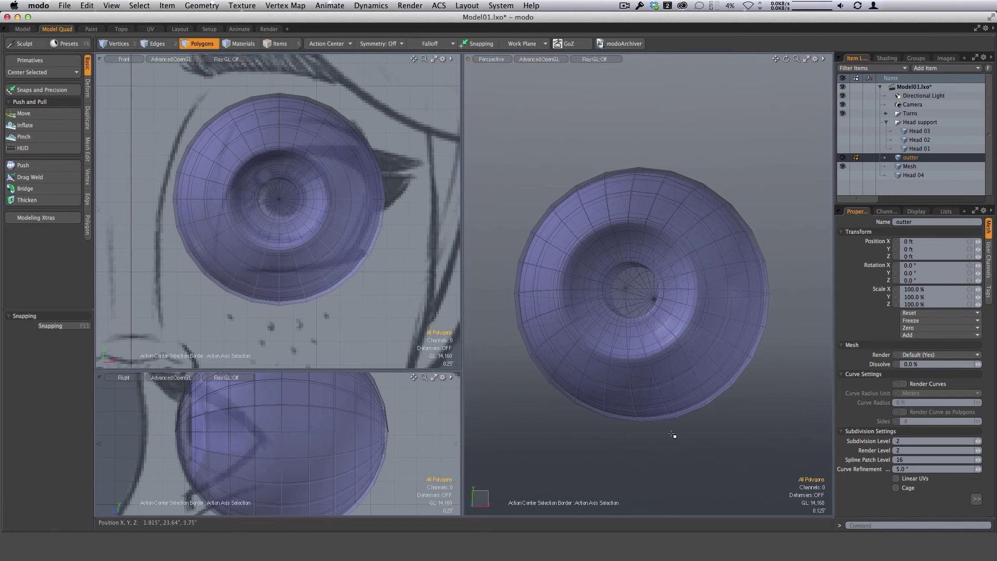
Set the action center to Automatic and bring up the scale transform on the outter mesh
{"action": "key", "text": "r"}
{"action": "left_click_drag", "start_coordinate": [719, 328], "coordinate": [697, 323], "text": "alt"}
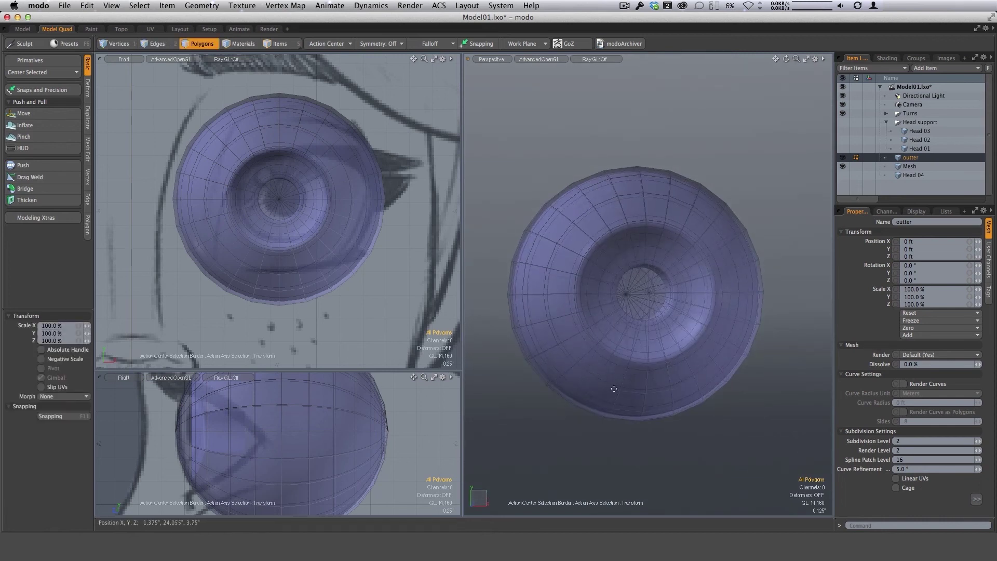
{"action": "key", "text": "space"}
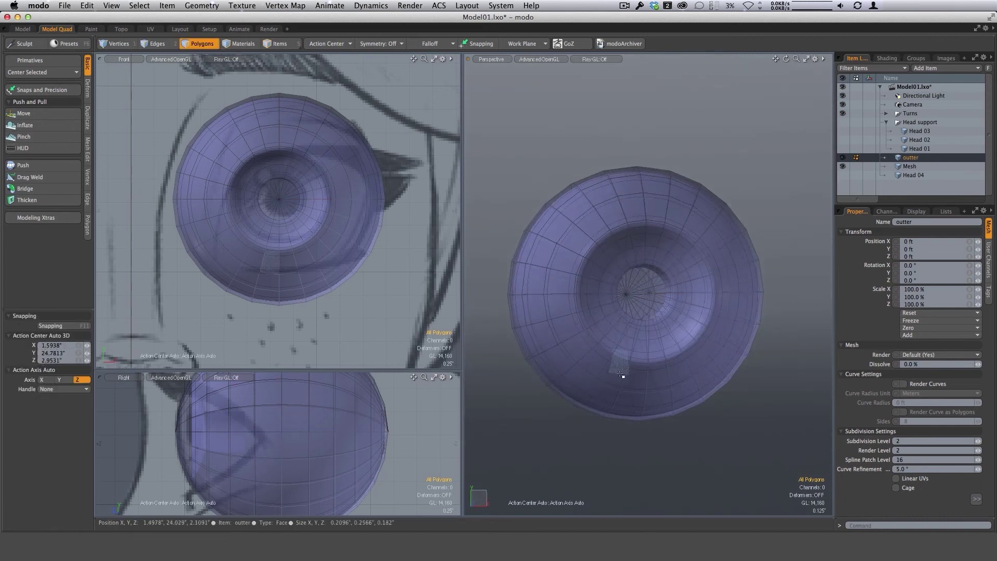
{"action": "key", "text": "r"}
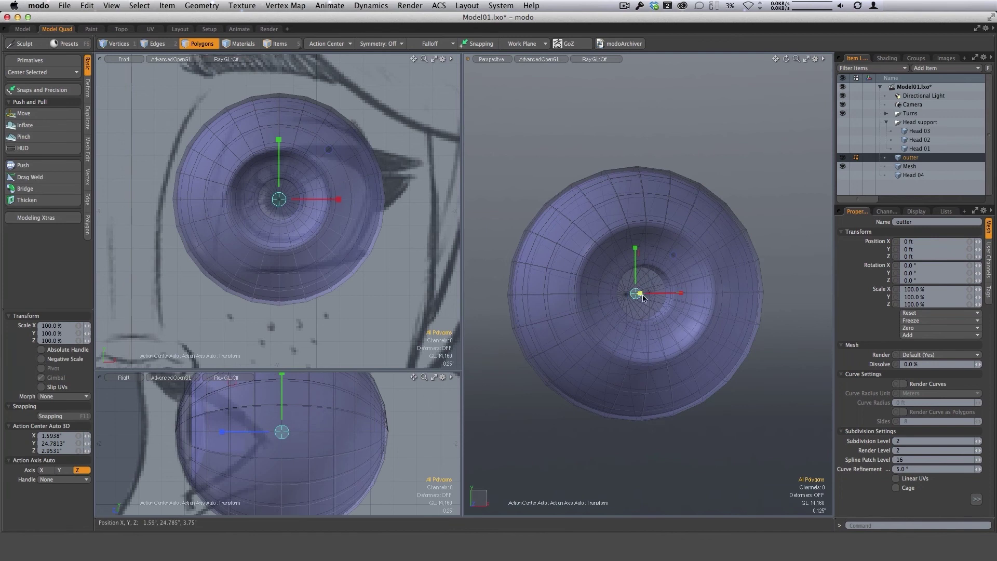
{"action": "left_click_drag", "start_coordinate": [639, 294], "coordinate": [728, 367], "text": "ctrl+alt"}
Turn on subdivision for the outter mesh and examine the gap between it and the inner eyeball in the front view
{"action": "key", "text": "Tab"}
{"action": "left_click_drag", "start_coordinate": [728, 366], "coordinate": [702, 354], "text": "alt"}
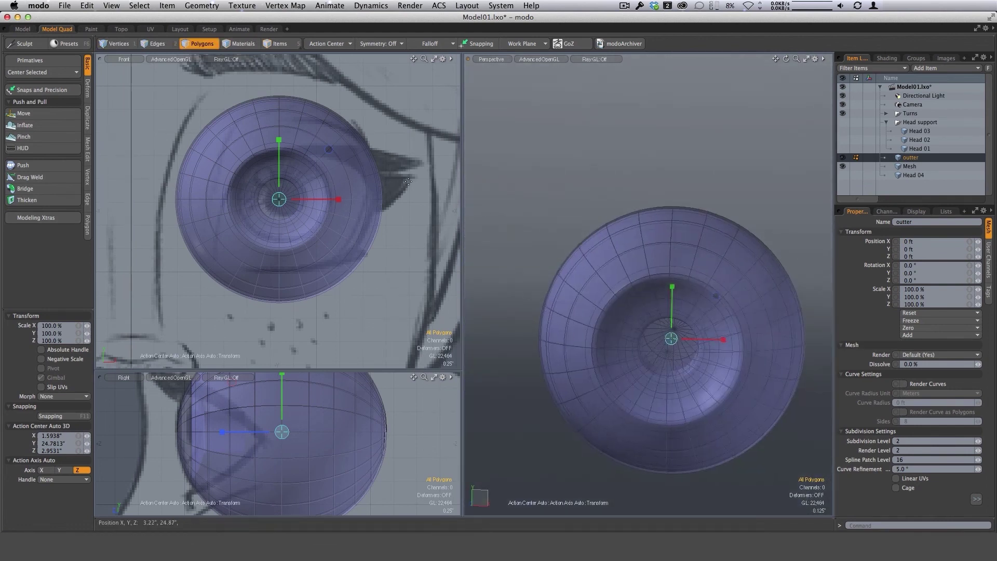
{"action": "left_click_drag", "start_coordinate": [341, 221], "coordinate": [336, 175], "text": "ctrl+alt"}
{"action": "scroll", "coordinate": [332, 150], "scroll_direction": "up", "scroll_amount": 1}
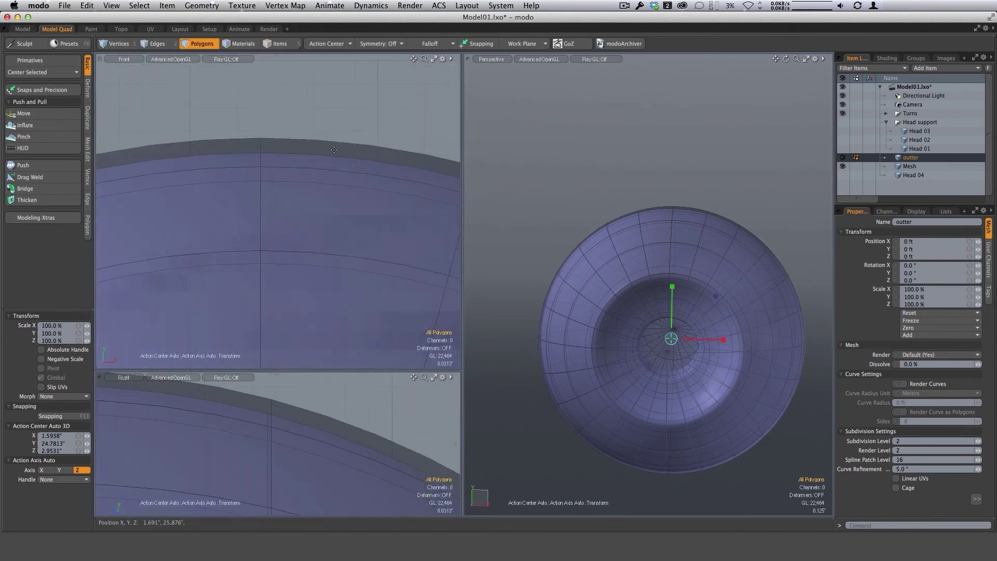
{"action": "scroll", "coordinate": [371, 178], "scroll_direction": "down", "scroll_amount": 3}
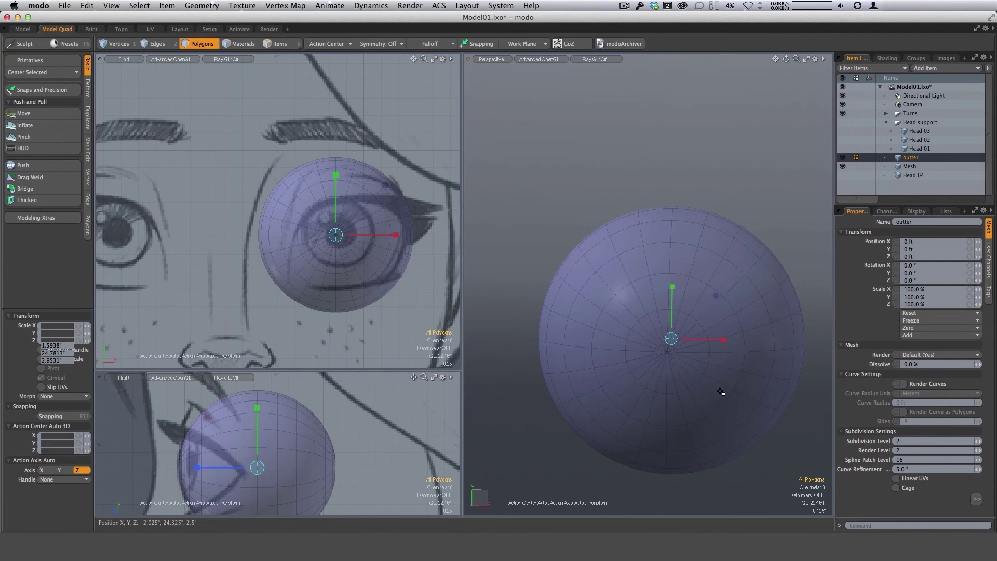
{"action": "key", "text": "space"}
Delete the 24 triangular polygons around the front pole of the outter mesh
{"action": "left_click_drag", "start_coordinate": [583, 292], "coordinate": [574, 291], "text": "alt"}
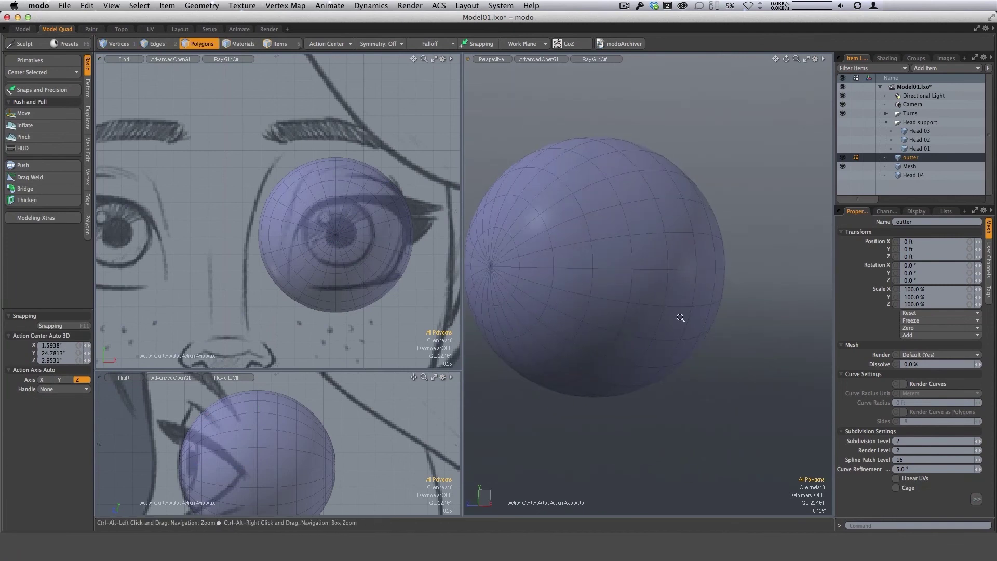
{"action": "left_click_drag", "start_coordinate": [681, 316], "coordinate": [720, 266], "text": "ctrl+alt"}
{"action": "scroll", "coordinate": [634, 285], "scroll_direction": "up", "scroll_amount": 5}
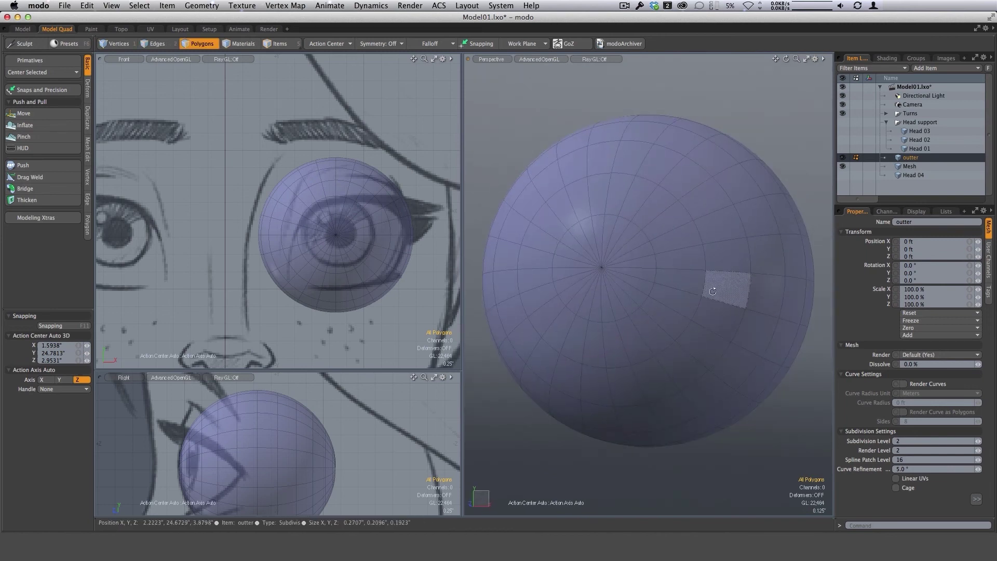
{"action": "mouse_move", "coordinate": [722, 278]}
{"action": "left_mouse_down", "text": "alt"}
{"action": "mouse_move", "coordinate": [556, 271]}
{"action": "mouse_move", "coordinate": [569, 280]}
{"action": "mouse_move", "coordinate": [623, 283]}
{"action": "mouse_move", "coordinate": [583, 232]}
{"action": "mouse_move", "coordinate": [594, 292]}
{"action": "left_mouse_up", "text": "alt"}
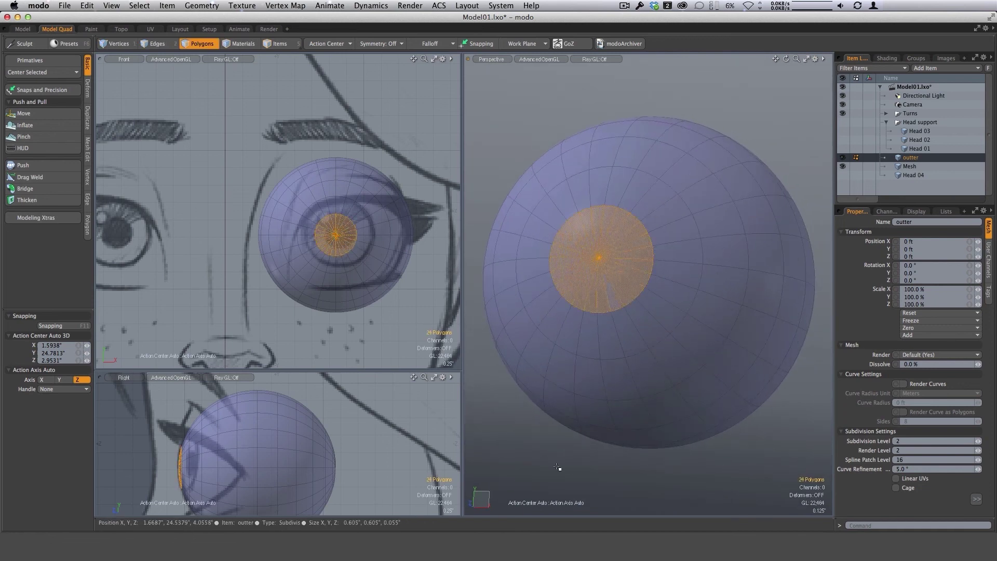
{"action": "key", "text": "Delete"}
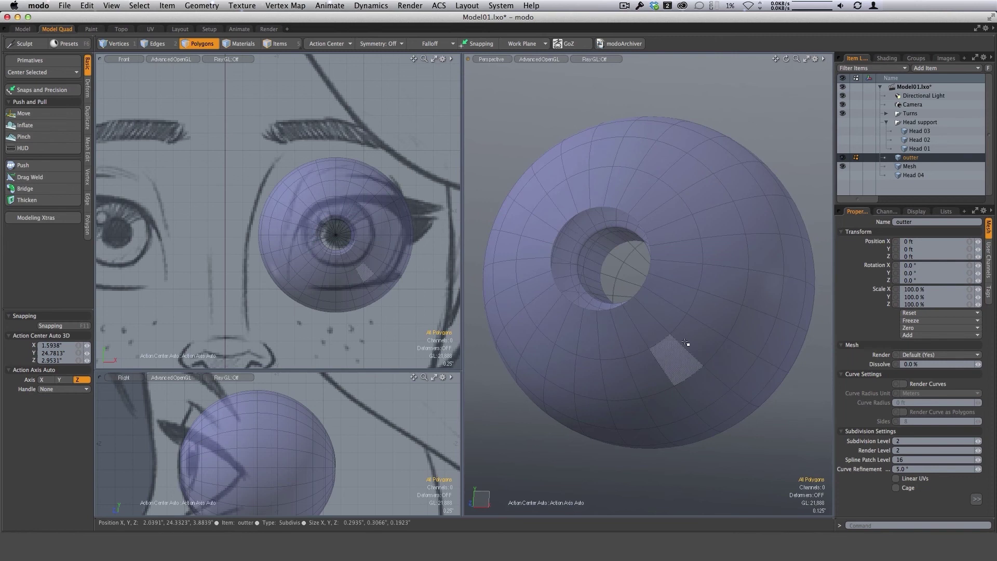
Select the border edge loop of the front hole and fill it with Quad Caps
{"action": "left_click_drag", "start_coordinate": [723, 284], "coordinate": [621, 283], "text": "alt"}
{"action": "key", "text": "1"}
{"action": "key", "text": "2"}
{"action": "double_click", "coordinate": [591, 286]}
{"action": "left_click", "coordinate": [72, 223]}
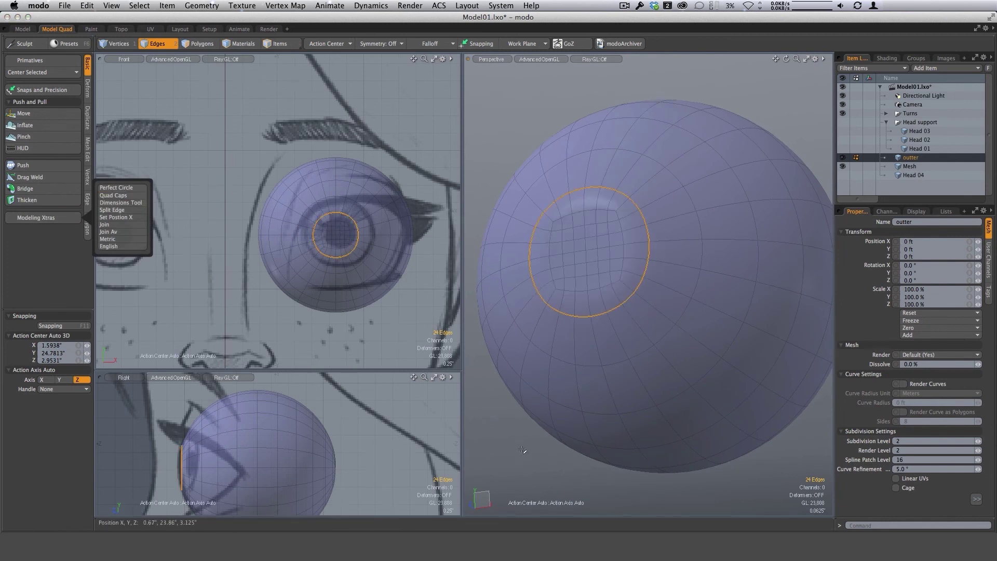
Turn off subdivision, select the four centre polygons of the outter mesh's front cap and grow the selection four times
{"action": "key", "text": "3"}
{"action": "left_click_drag", "start_coordinate": [667, 312], "coordinate": [630, 291], "text": "alt"}
{"action": "key", "text": "Tab"}
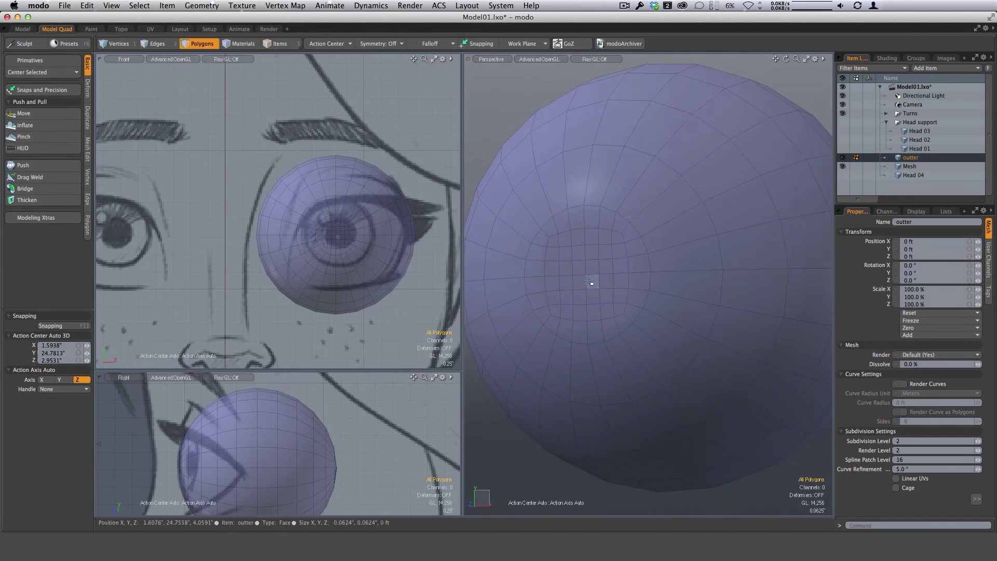
{"action": "left_click_drag", "start_coordinate": [678, 333], "coordinate": [719, 291], "text": "ctrl+alt"}
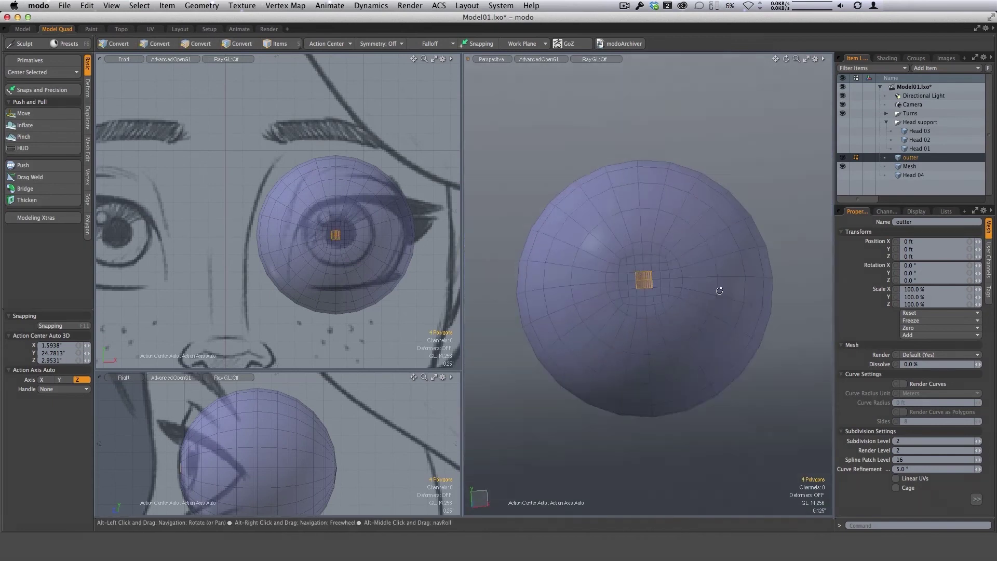
{"action": "key", "text": "shift+Up"}
{"action": "key", "text": "shift+Up"}
{"action": "key", "text": "shift+Up"}
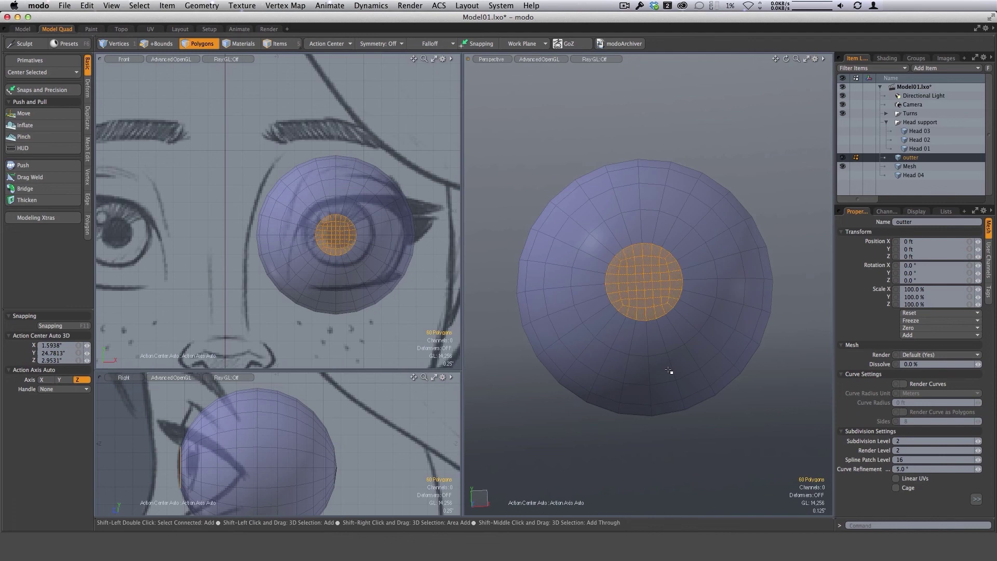
{"action": "key", "text": "shift+Up"}
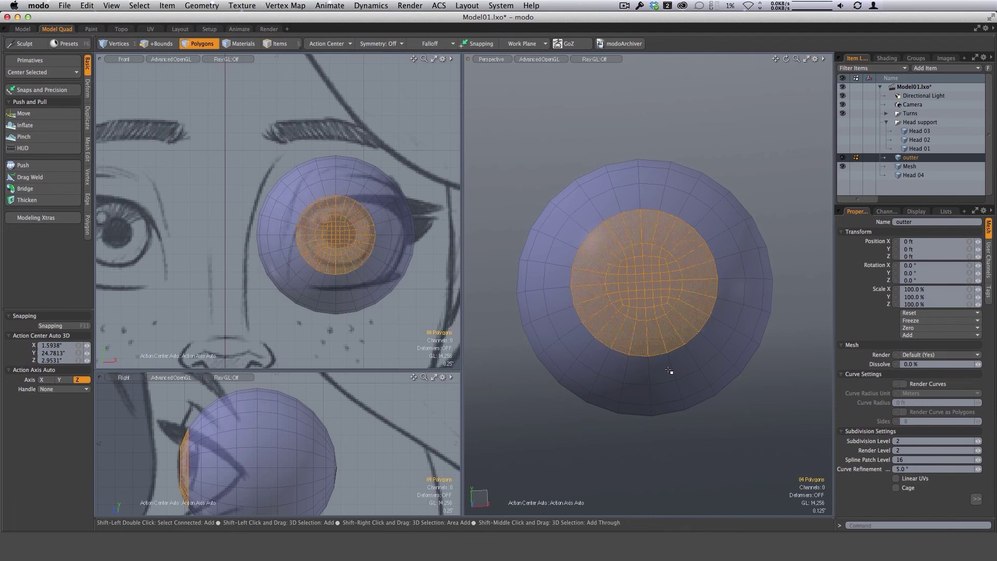
Bevel the selected front polygons with an inset of about 0.024" and a slight shift, and drop the selection
{"action": "left_click_drag", "start_coordinate": [694, 382], "coordinate": [724, 260], "text": "alt"}
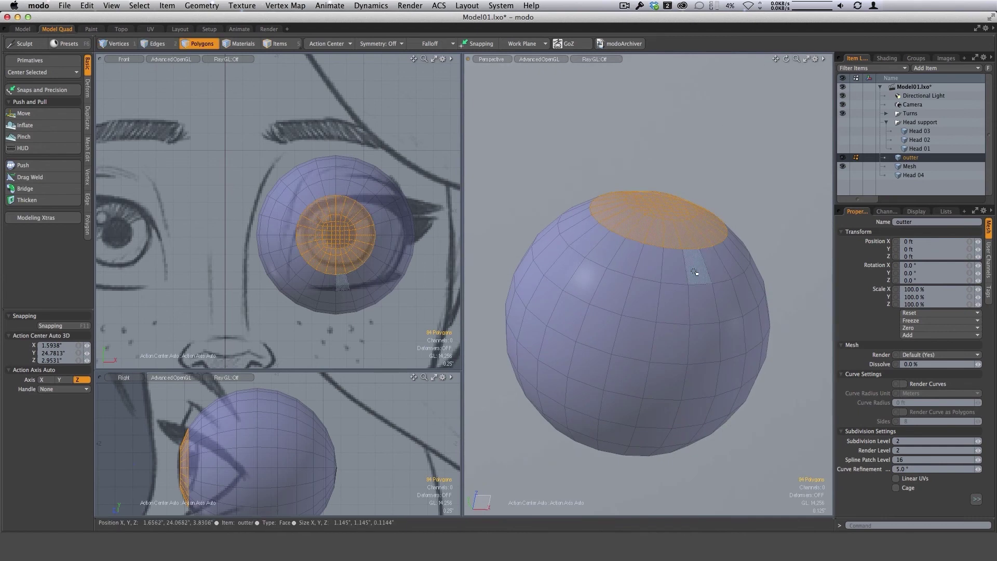
{"action": "key", "text": "b"}
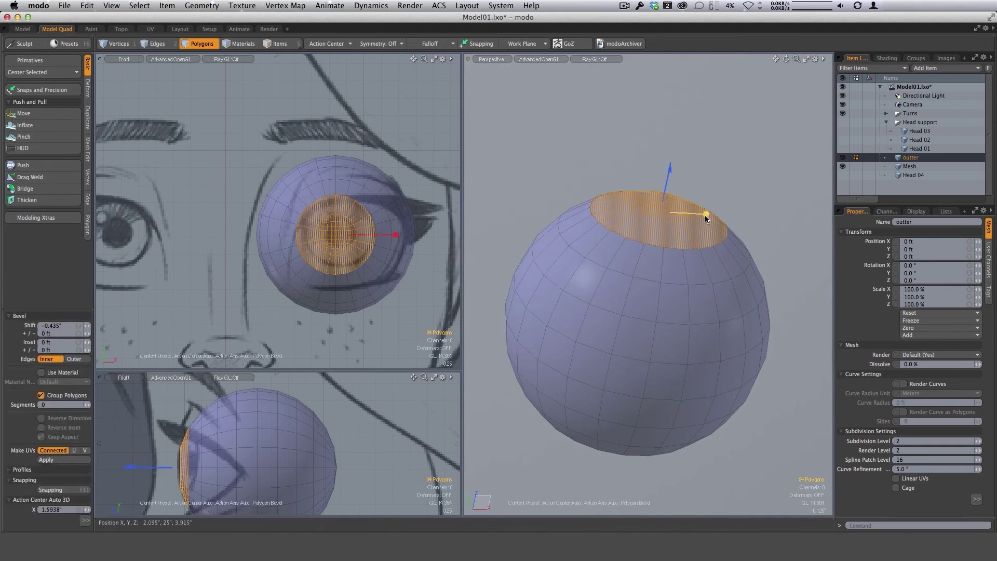
{"action": "left_click_drag", "start_coordinate": [705, 217], "coordinate": [626, 249]}
{"action": "scroll", "coordinate": [623, 249], "scroll_direction": "up", "scroll_amount": 2}
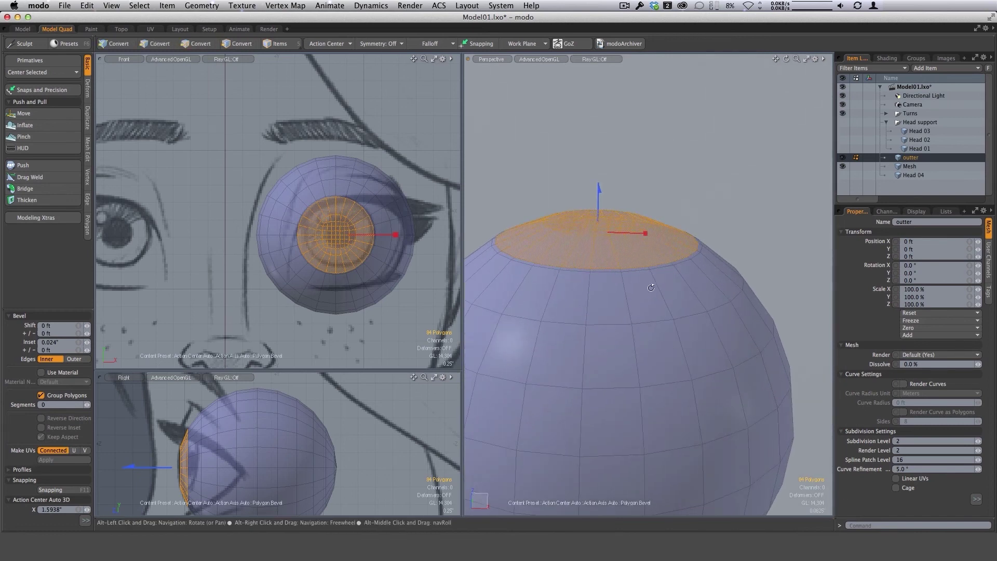
{"action": "left_click_drag", "start_coordinate": [599, 190], "coordinate": [587, 249]}
{"action": "key", "text": "q"}
{"action": "left_click", "coordinate": [732, 198]}
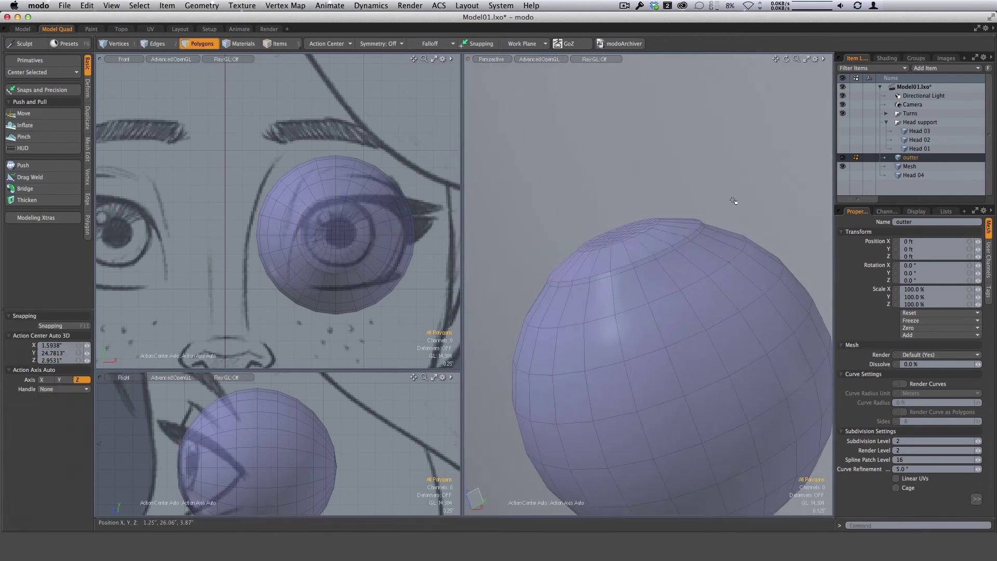
Preview the outter mesh with subdivision and examine the beveled cornea rim from several angles
{"action": "key", "text": "Tab"}
{"action": "left_click_drag", "start_coordinate": [659, 349], "coordinate": [774, 232], "text": "alt"}
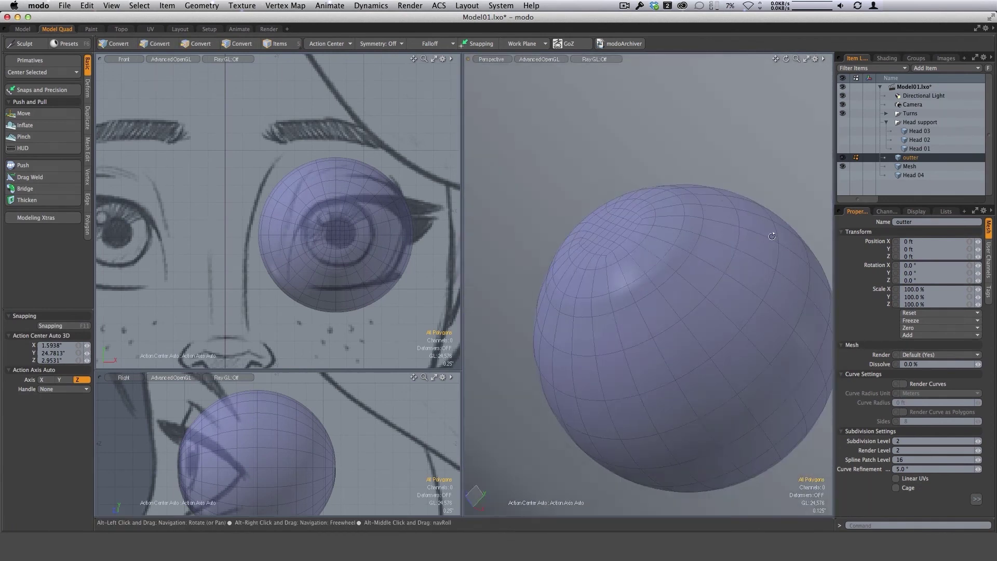
{"action": "left_click_drag", "start_coordinate": [659, 265], "coordinate": [733, 269], "text": "alt"}
{"action": "key", "text": "Tab"}
{"action": "left_click_drag", "start_coordinate": [636, 316], "coordinate": [660, 271], "text": "alt"}
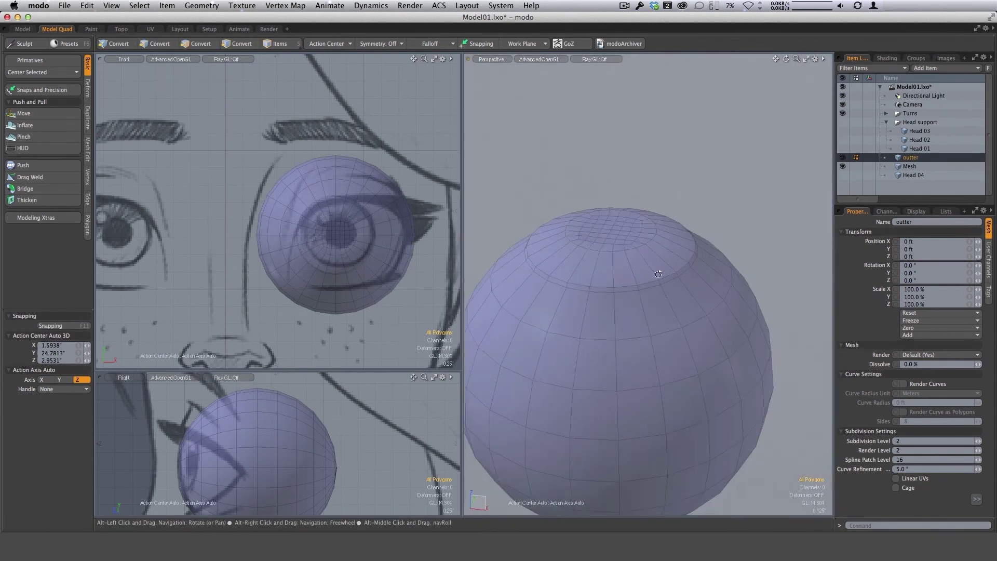
Select the four centre polygons of the cornea and grow the selection three times to cover the quad cap
{"action": "scroll", "coordinate": [659, 272], "scroll_direction": "up", "scroll_amount": 3, "text": "alt"}
{"action": "left_click_drag", "start_coordinate": [613, 197], "coordinate": [664, 390], "text": "alt"}
{"action": "left_click", "coordinate": [608, 234]}
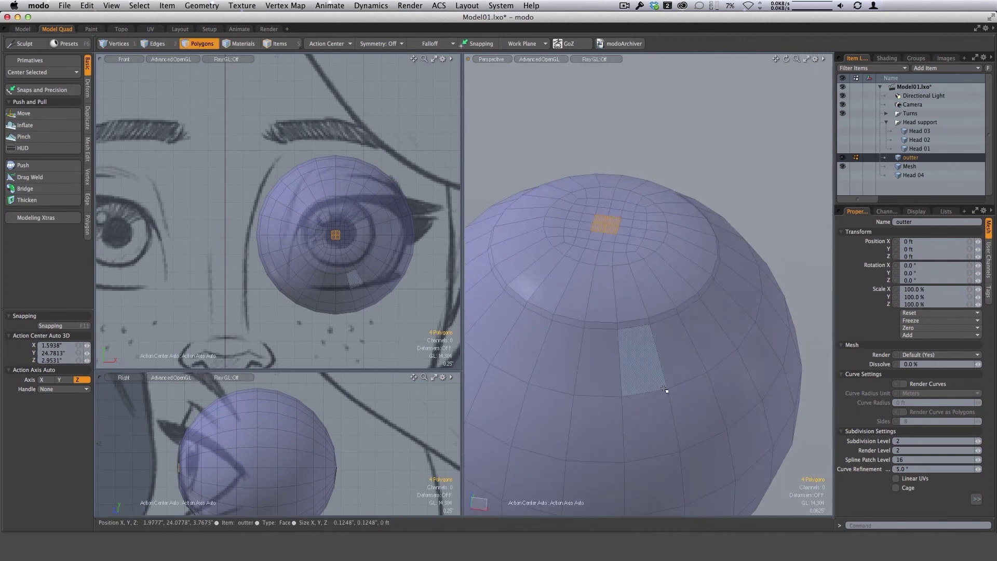
{"action": "key", "text": "shift+Up"}
{"action": "key", "text": "shift+Up"}
{"action": "key", "text": "shift+Up"}
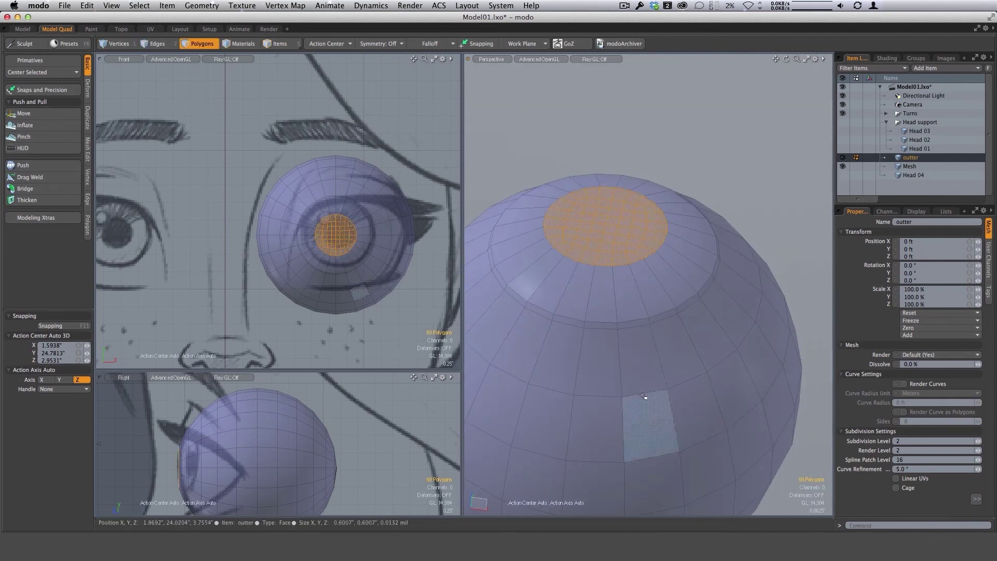
Apply a Selection falloff and move the quad cap forward about 0.215" along Z
{"action": "left_click_drag", "start_coordinate": [643, 396], "coordinate": [662, 263], "text": "alt"}
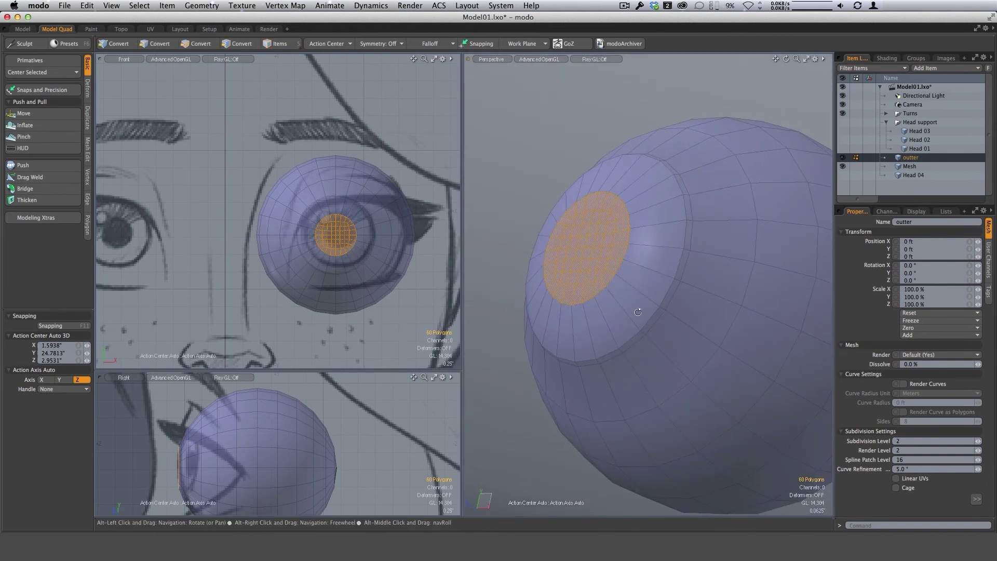
{"action": "left_click_drag", "start_coordinate": [638, 311], "coordinate": [539, 363], "text": "alt"}
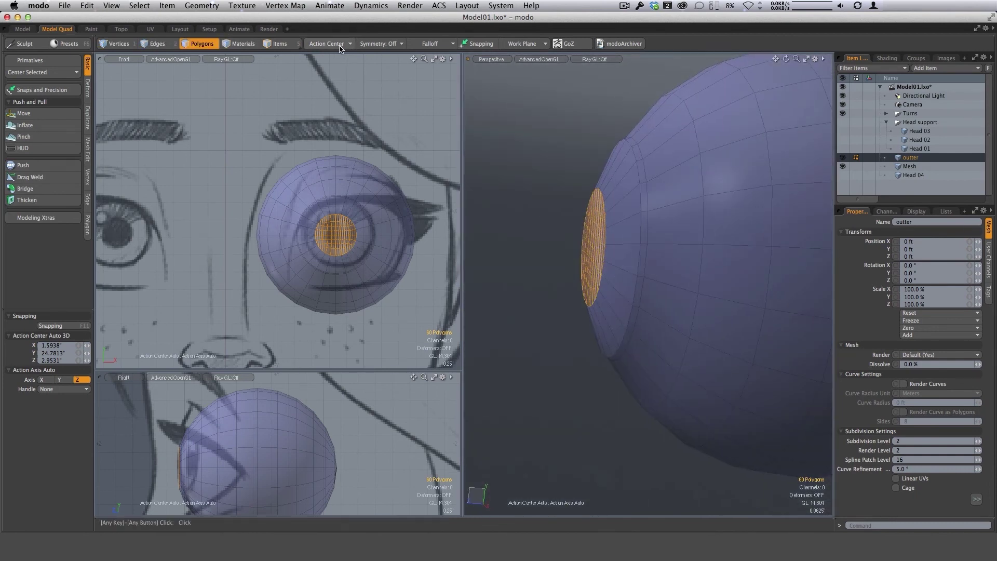
{"action": "left_click", "coordinate": [438, 44]}
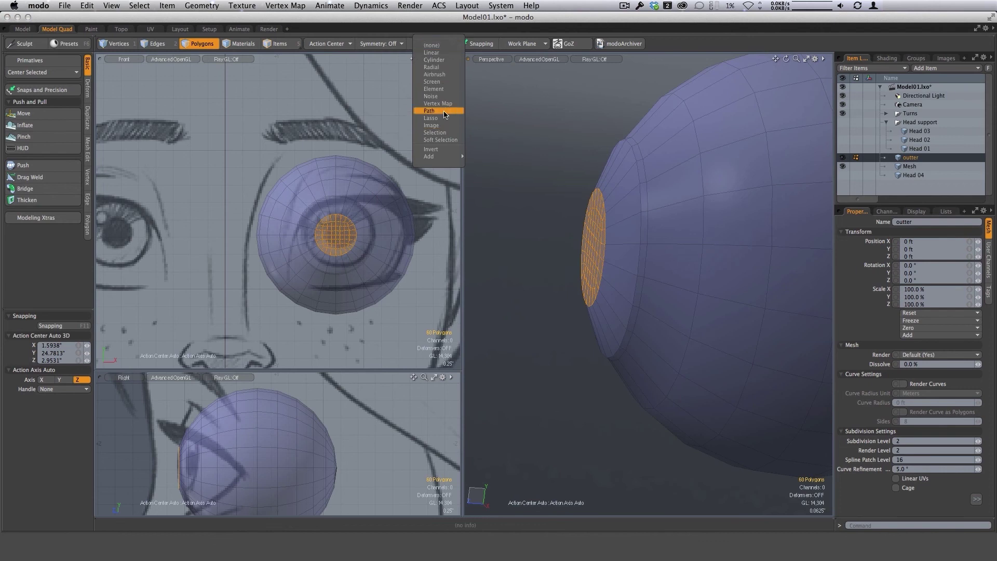
{"action": "left_click", "coordinate": [445, 133]}
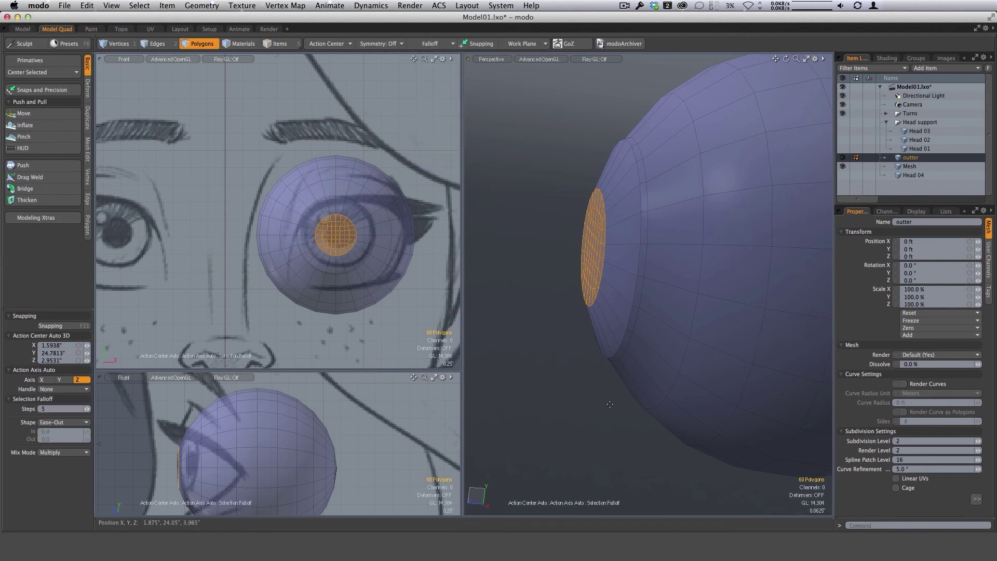
{"action": "key", "text": "w"}
{"action": "left_click_drag", "start_coordinate": [609, 410], "coordinate": [593, 249], "text": "alt"}
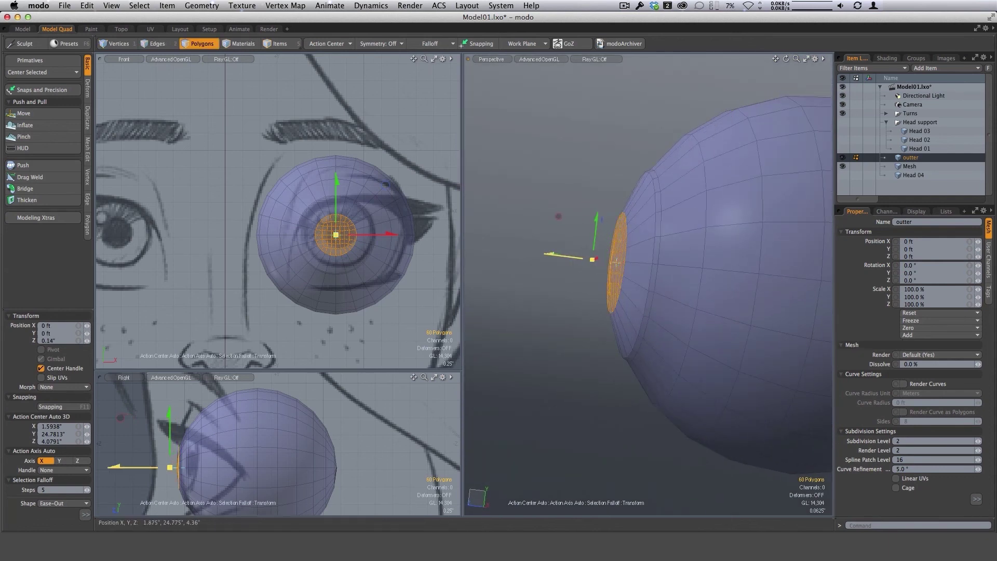
{"action": "left_click_drag", "start_coordinate": [598, 252], "coordinate": [607, 277], "text": "alt"}
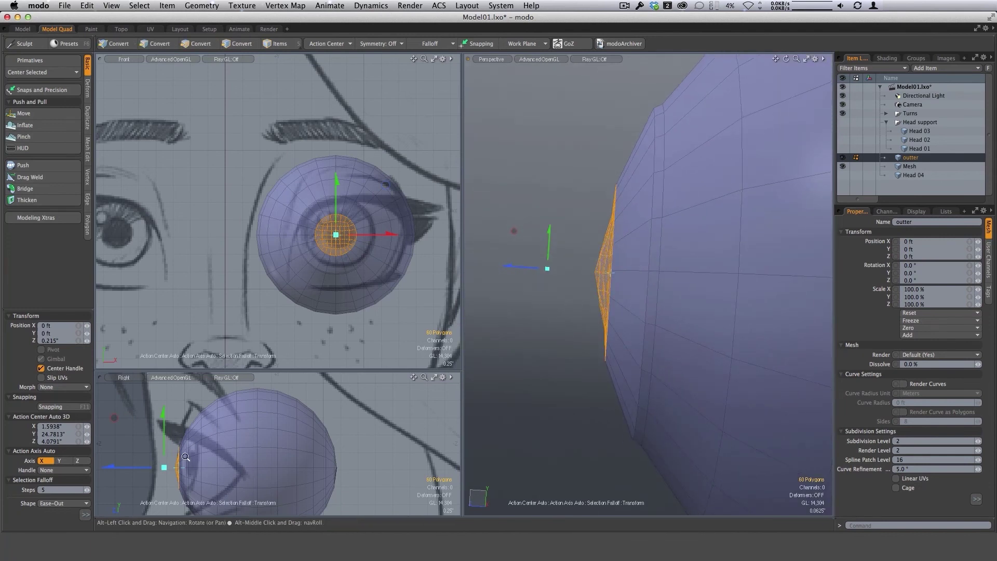
Try the Smooth shape for the selection falloff in an enlarged side view, and return it to Ease-Out
{"action": "left_click_drag", "start_coordinate": [185, 456], "coordinate": [310, 408], "text": "ctrl+alt"}
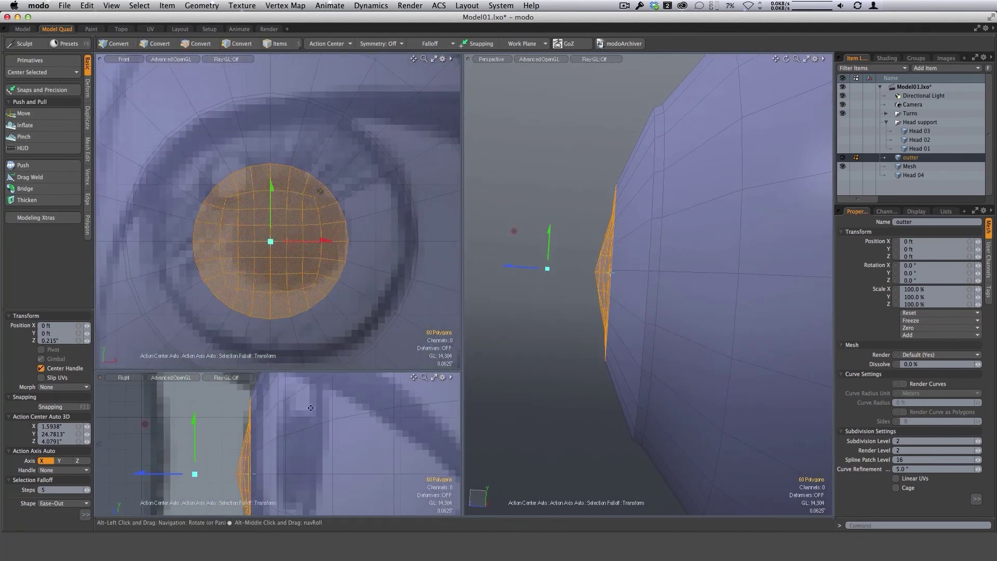
{"action": "left_click_drag", "start_coordinate": [340, 371], "coordinate": [358, 124]}
{"action": "left_click_drag", "start_coordinate": [316, 359], "coordinate": [304, 365], "text": "ctrl+alt"}
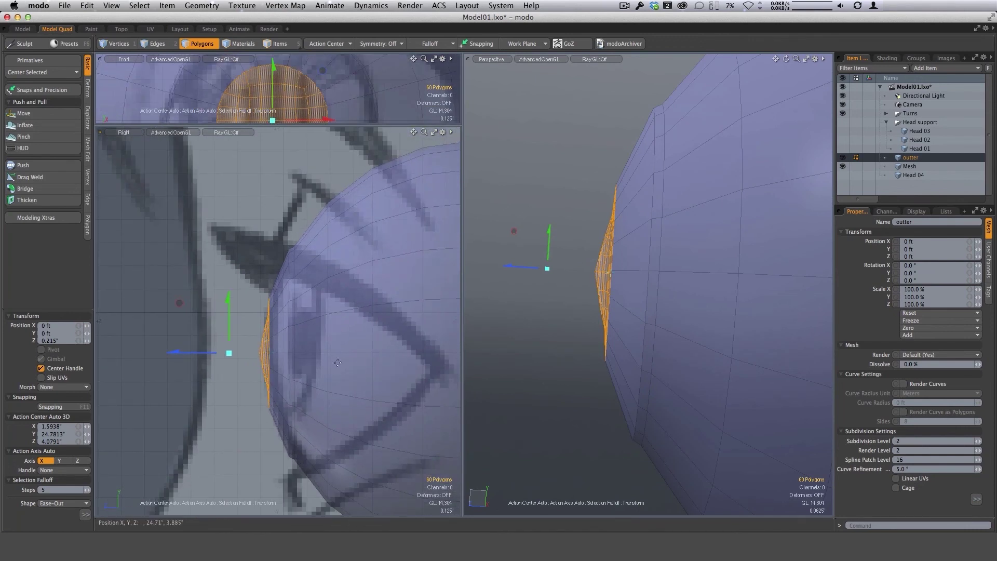
{"action": "left_click_drag", "start_coordinate": [79, 307], "coordinate": [83, 236]}
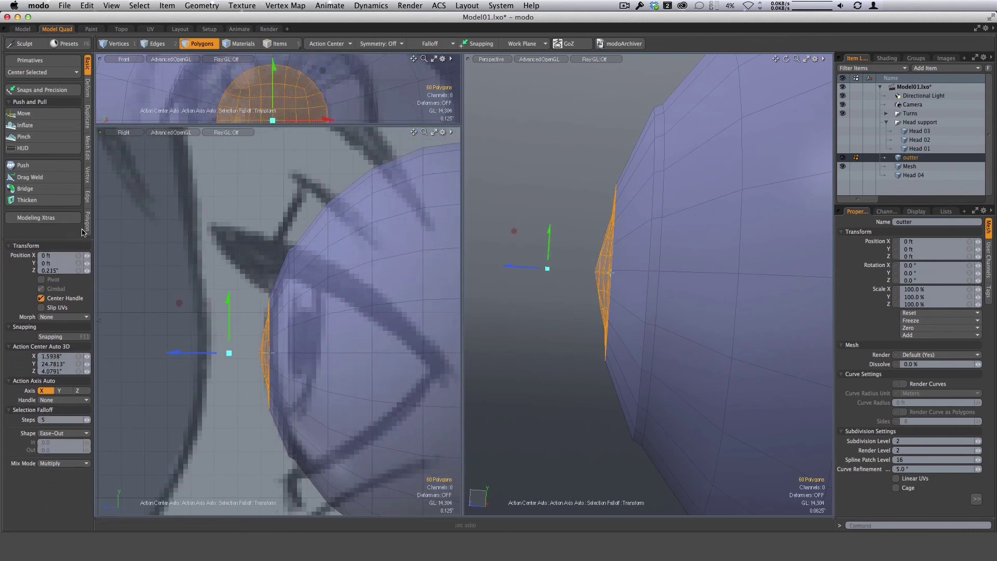
{"action": "left_click", "coordinate": [65, 435]}
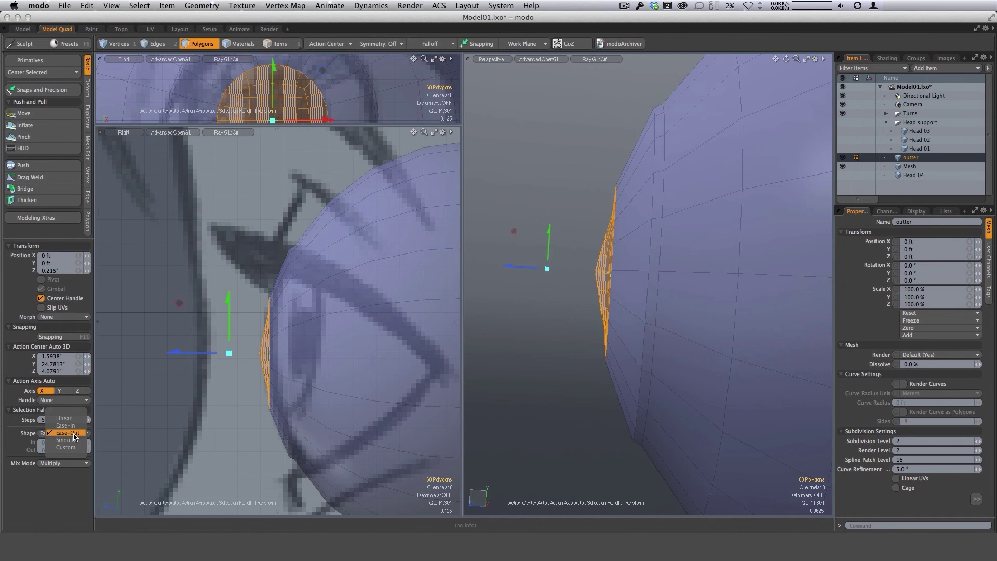
{"action": "left_click", "coordinate": [78, 441]}
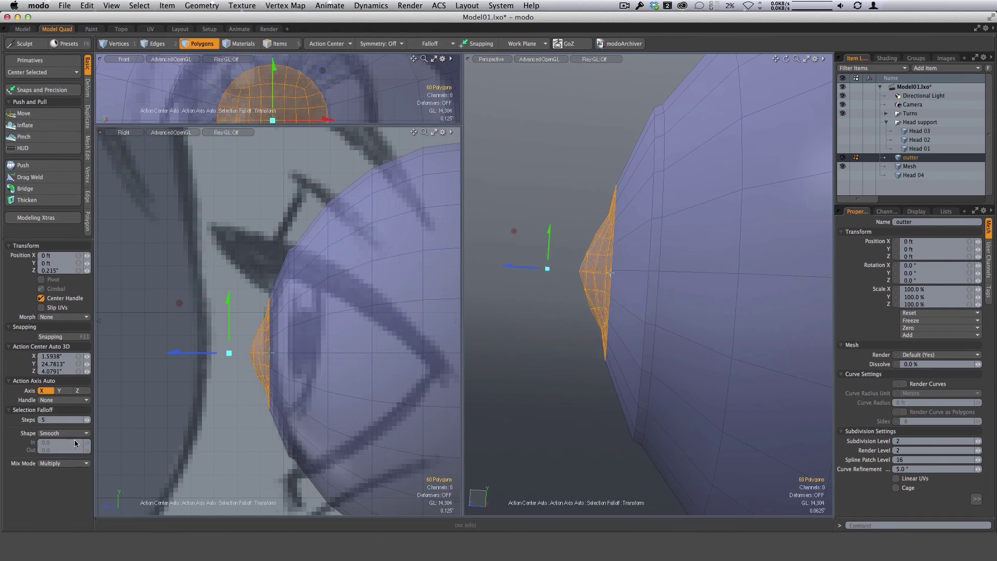
{"action": "left_click", "coordinate": [76, 439]}
{"action": "left_click", "coordinate": [78, 427]}
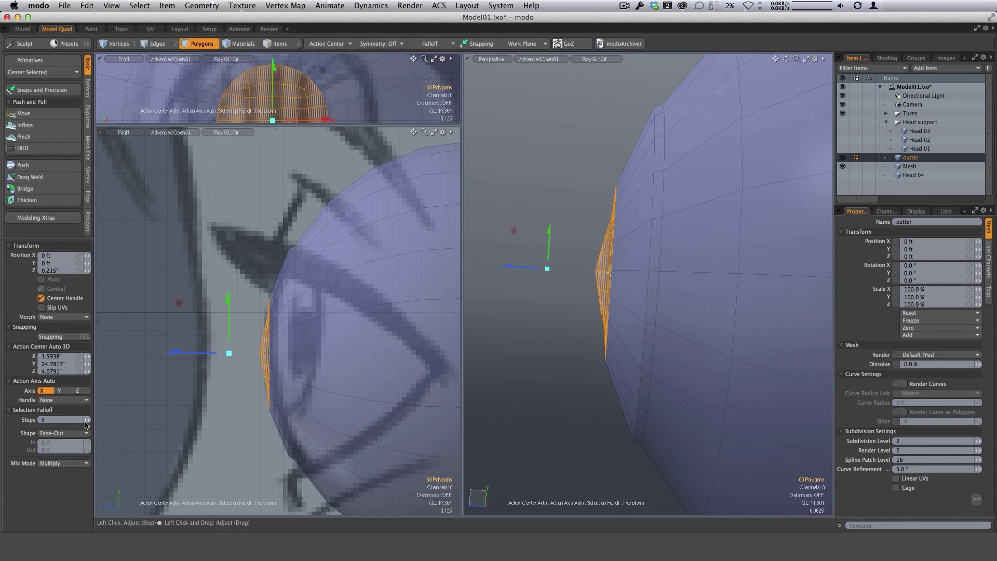
Set the selection falloff to the Ease-In shape with 2 steps so the cap bulges roundly
{"action": "left_click", "coordinate": [86, 419]}
{"action": "left_click", "coordinate": [86, 420]}
{"action": "left_click", "coordinate": [86, 420]}
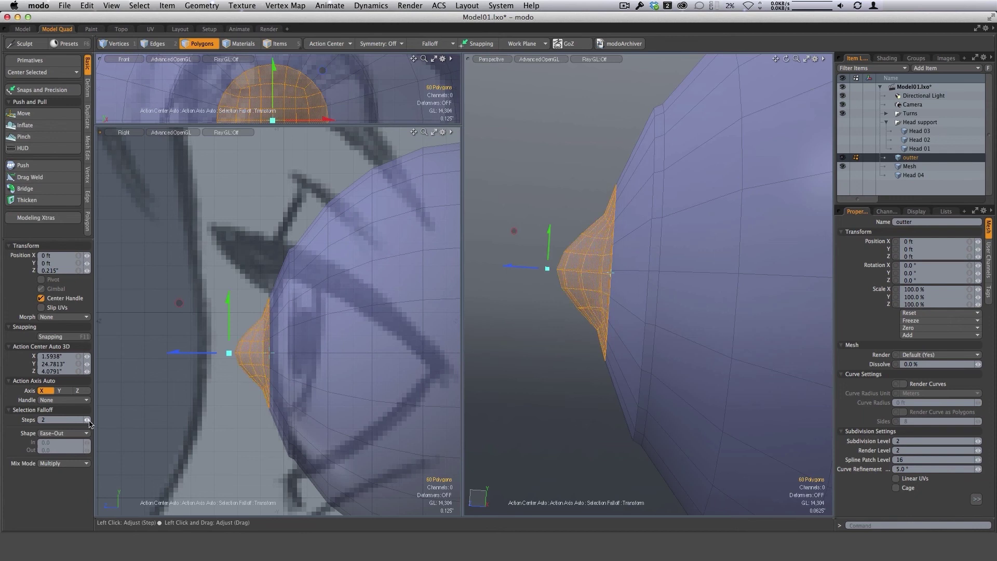
{"action": "left_click", "coordinate": [89, 422]}
{"action": "left_click", "coordinate": [88, 421]}
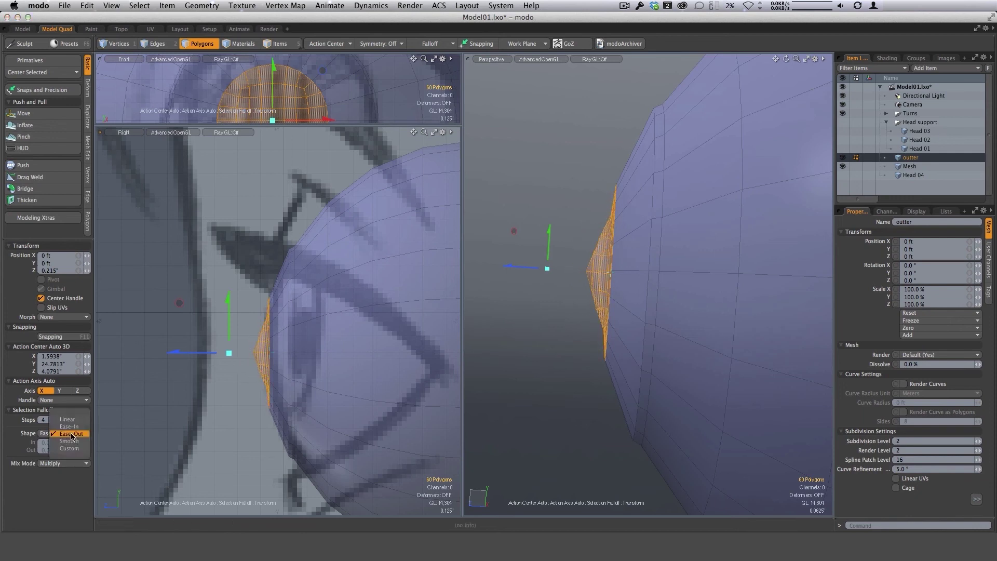
{"action": "left_click", "coordinate": [69, 427]}
{"action": "left_click", "coordinate": [87, 422]}
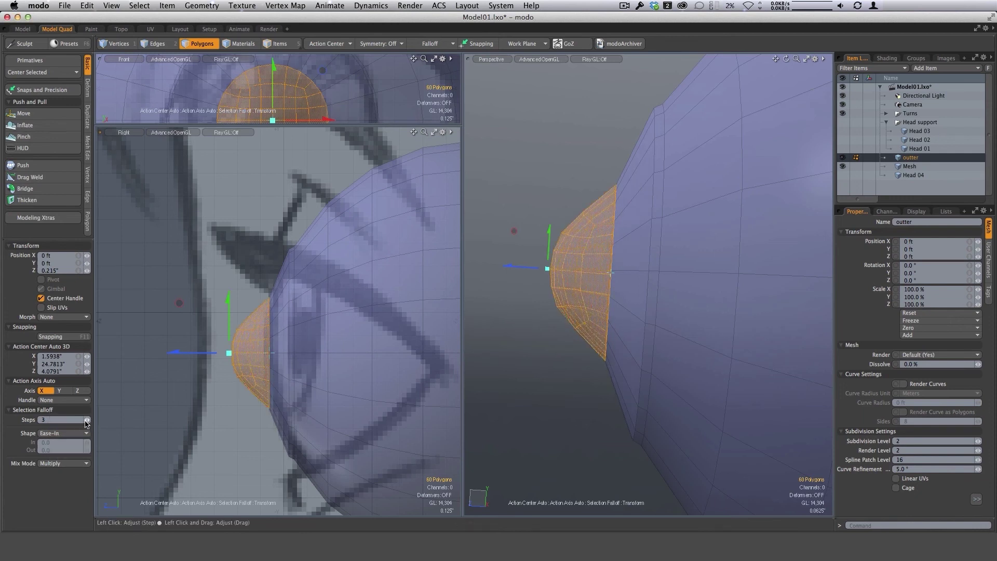
{"action": "left_click", "coordinate": [88, 422]}
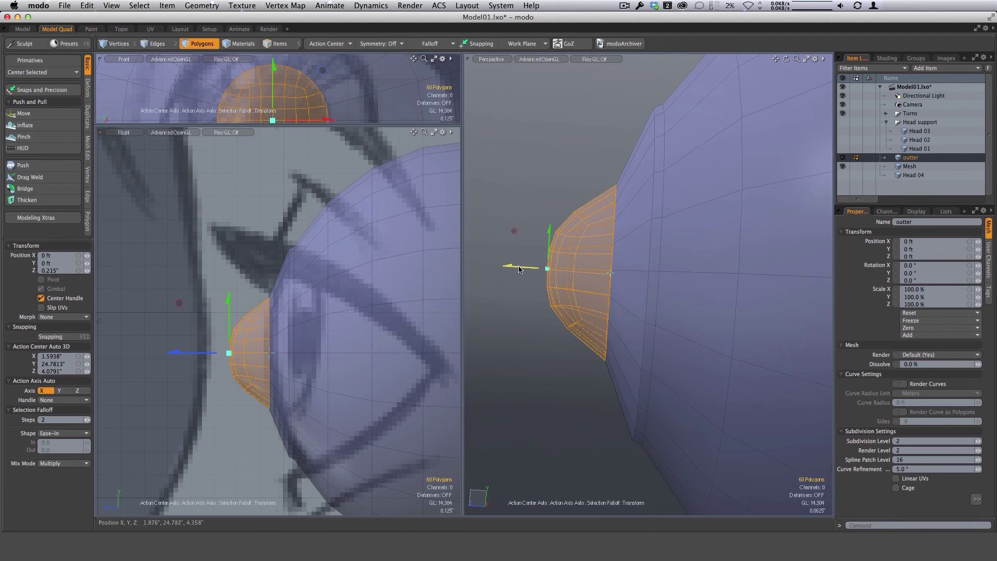
Reduce the cap's forward offset to about 0.061" along Z, deselect it and preview the cornea with subdivision
{"action": "left_click_drag", "start_coordinate": [549, 269], "coordinate": [590, 271]}
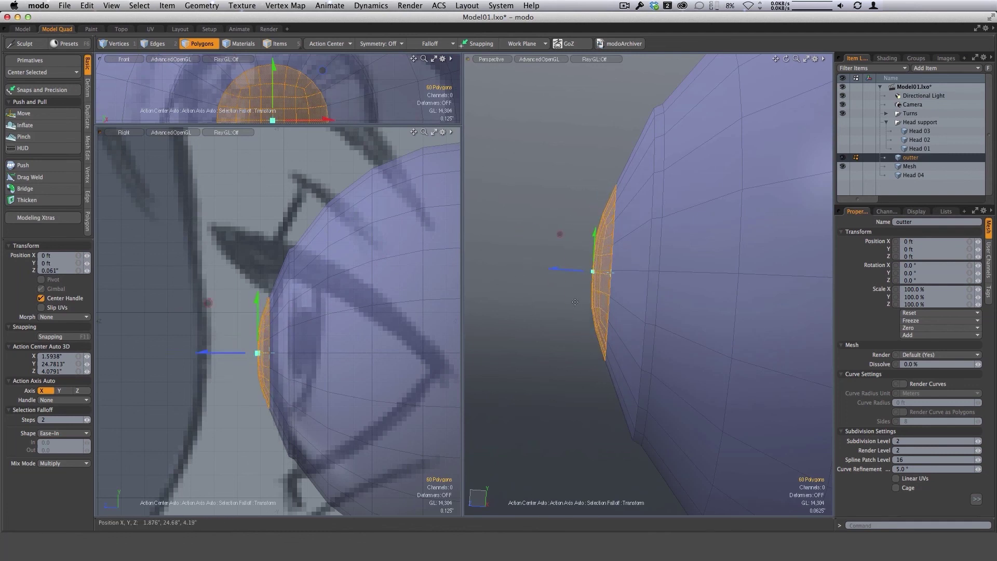
{"action": "left_click_drag", "start_coordinate": [617, 336], "coordinate": [704, 289], "text": "alt"}
{"action": "key", "text": "space"}
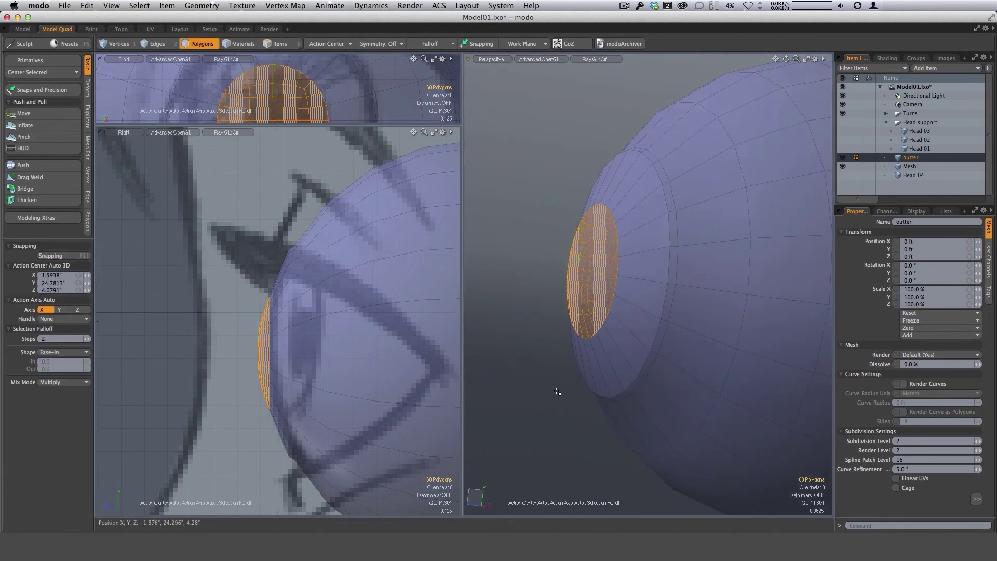
{"action": "left_click", "coordinate": [559, 392]}
{"action": "left_click_drag", "start_coordinate": [591, 387], "coordinate": [694, 373], "text": "alt"}
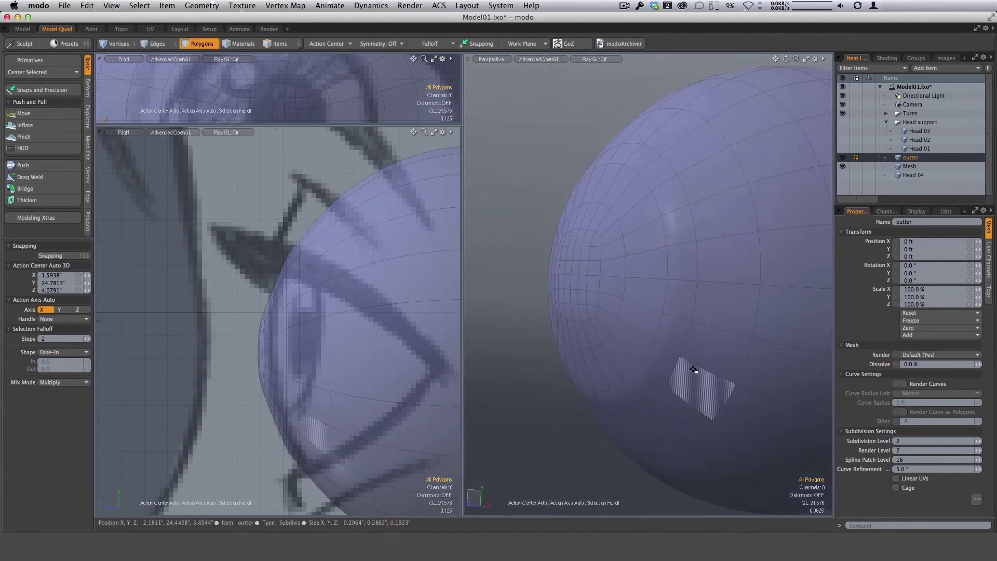
{"action": "key", "text": "Tab"}
Loop slice the ring of polygons around the quad cap at about 53.5% with Preserve Curvature on, and deselect
{"action": "left_click_drag", "start_coordinate": [663, 245], "coordinate": [694, 250], "text": "alt"}
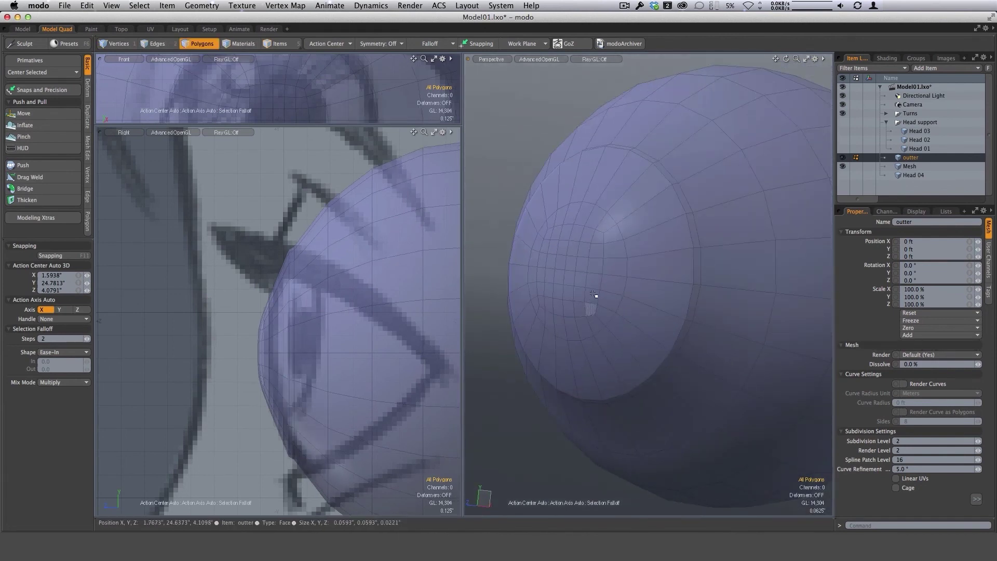
{"action": "left_click_drag", "start_coordinate": [654, 275], "coordinate": [656, 325]}
{"action": "mouse_move", "coordinate": [658, 323]}
{"action": "left_mouse_down", "text": "alt"}
{"action": "mouse_move", "coordinate": [686, 299]}
{"action": "mouse_move", "coordinate": [683, 330]}
{"action": "left_mouse_up", "text": "alt"}
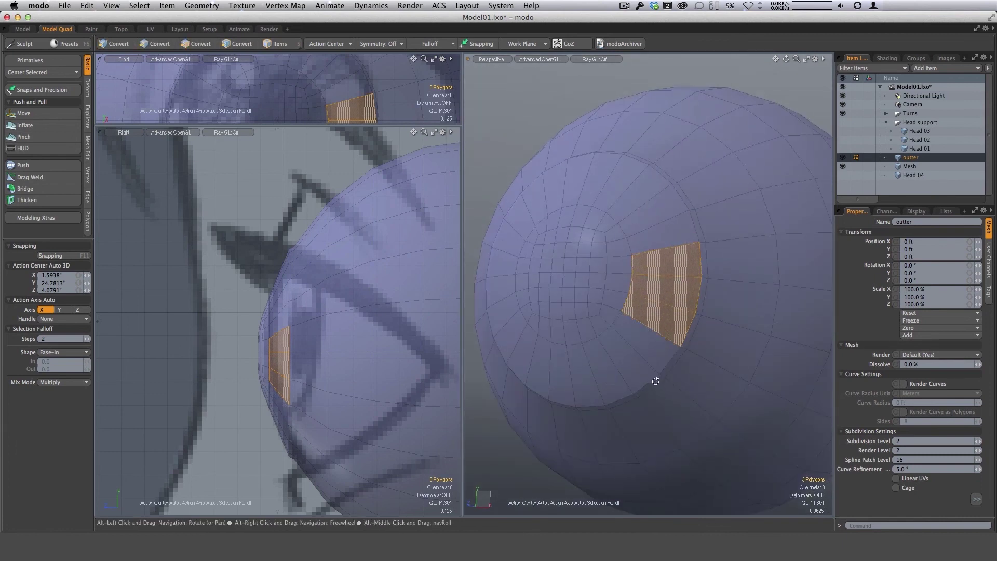
{"action": "key", "text": "alt+c"}
{"action": "left_click", "coordinate": [642, 354]}
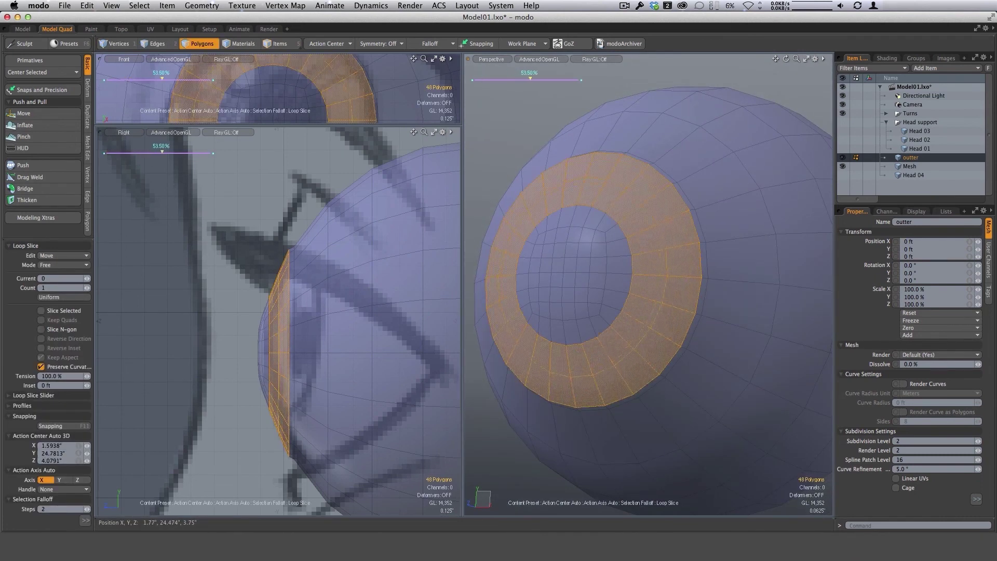
{"action": "left_click_drag", "start_coordinate": [659, 329], "coordinate": [737, 339], "text": "alt"}
{"action": "key", "text": "Escape"}
{"action": "key", "text": "Escape"}
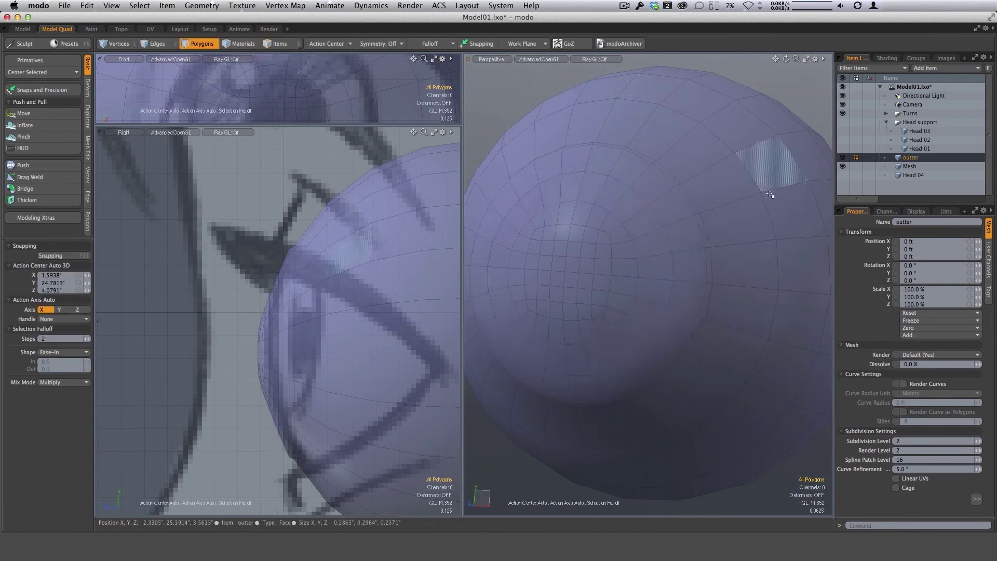
Select the polygon at the centre of the cornea cap and grow the selection four times to cover the whole cornea
{"action": "left_click_drag", "start_coordinate": [771, 194], "coordinate": [649, 349], "text": "alt"}
{"action": "left_click", "coordinate": [665, 387]}
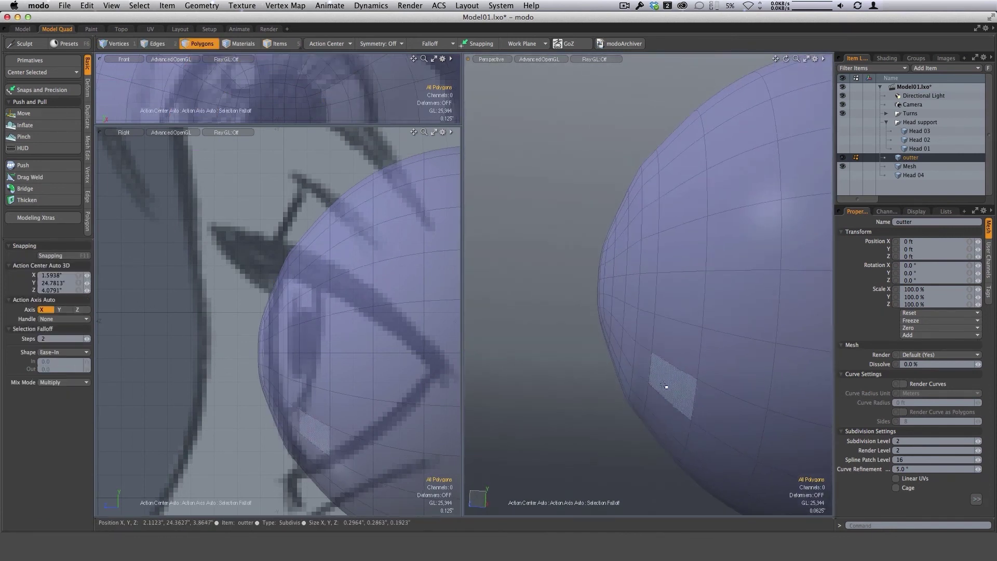
{"action": "left_click_drag", "start_coordinate": [665, 387], "coordinate": [646, 371], "text": "alt"}
{"action": "left_click", "coordinate": [561, 279]}
{"action": "key", "text": "shift+Up"}
{"action": "key", "text": "shift+Up"}
{"action": "key", "text": "shift+Up"}
{"action": "key", "text": "shift+Up"}
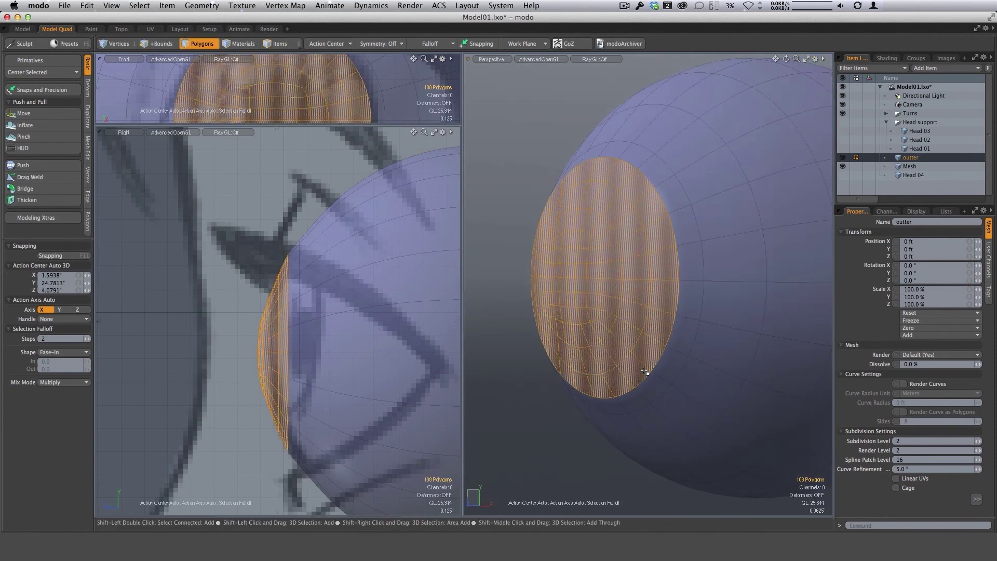
Smooth the selected cornea polygons with strength 1.0 and 113 iterations, then deselect them and toggle the subdivision preview
{"action": "left_click_drag", "start_coordinate": [712, 365], "coordinate": [645, 280], "text": "alt"}
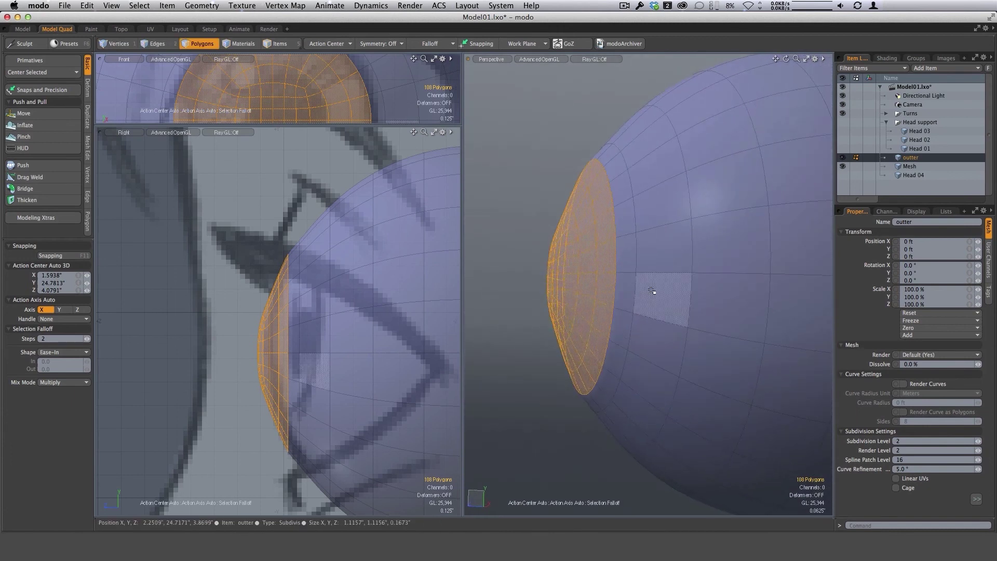
{"action": "key", "text": "shift+s"}
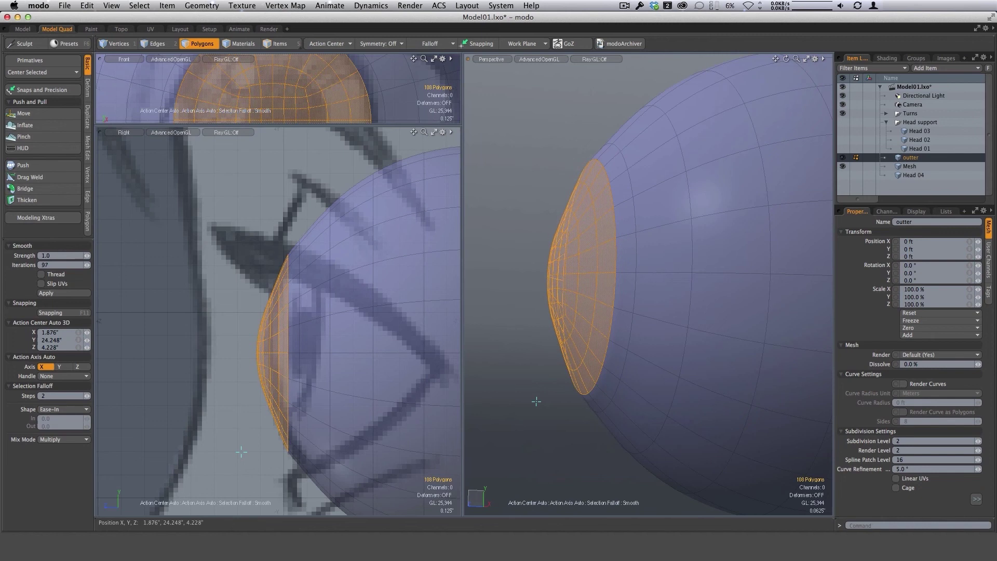
{"action": "left_click_drag", "start_coordinate": [742, 331], "coordinate": [747, 331]}
{"action": "left_click_drag", "start_coordinate": [686, 326], "coordinate": [738, 356], "text": "alt"}
{"action": "left_click_drag", "start_coordinate": [590, 352], "coordinate": [532, 385], "text": "alt"}
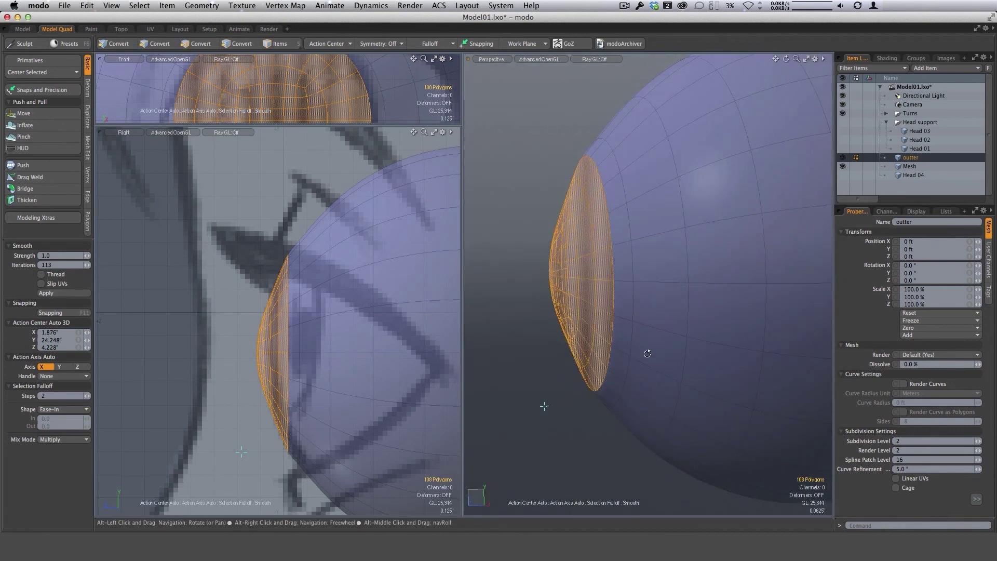
{"action": "left_click_drag", "start_coordinate": [646, 349], "coordinate": [669, 186], "text": "alt"}
{"action": "left_click_drag", "start_coordinate": [645, 240], "coordinate": [654, 351], "text": "alt"}
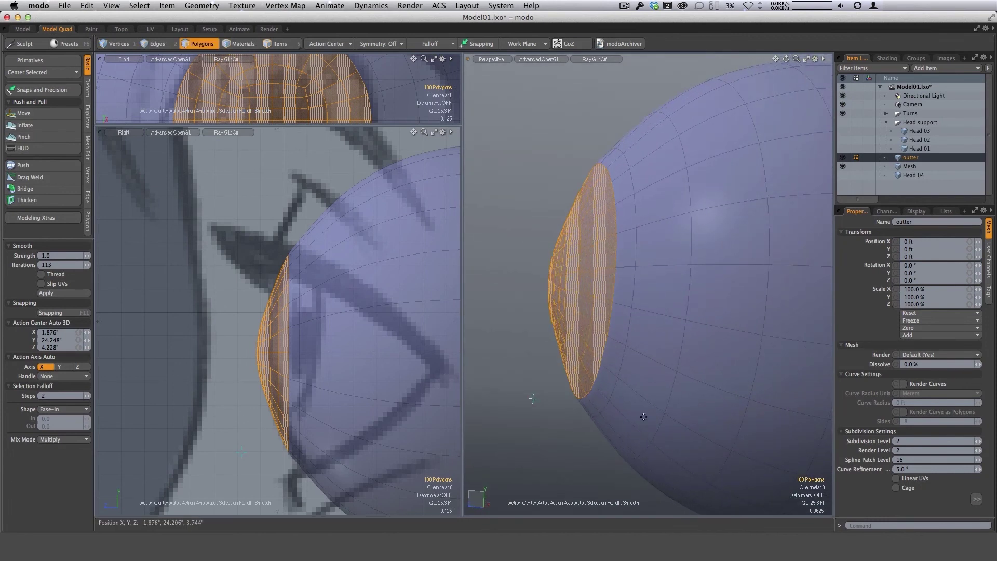
{"action": "key", "text": "q"}
{"action": "left_click", "coordinate": [555, 465]}
{"action": "left_click_drag", "start_coordinate": [706, 322], "coordinate": [656, 323], "text": "alt"}
{"action": "key", "text": "Tab"}
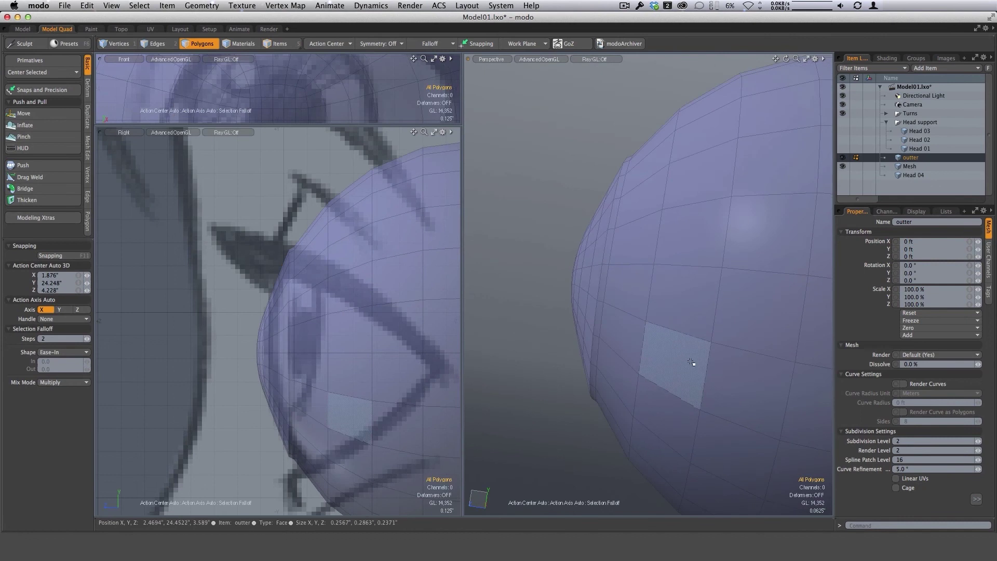
Select the edge loop around the cornea's base and try scaling it uniformly to 81% with the selection falloff active
{"action": "left_click_drag", "start_coordinate": [691, 362], "coordinate": [661, 362], "text": "ctrl+alt"}
{"action": "left_click_drag", "start_coordinate": [710, 343], "coordinate": [700, 327], "text": "alt"}
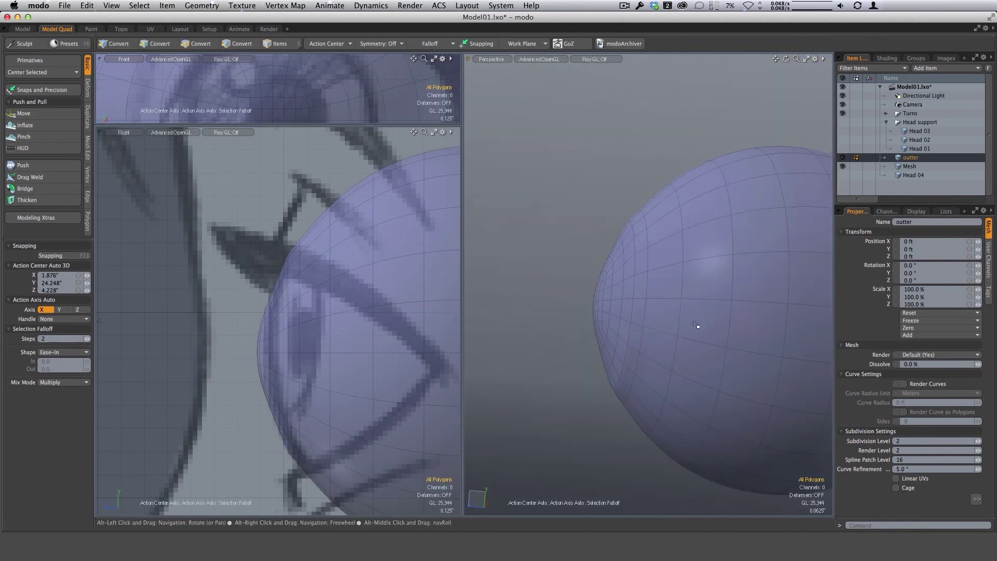
{"action": "key", "text": "2"}
{"action": "double_click", "coordinate": [636, 294]}
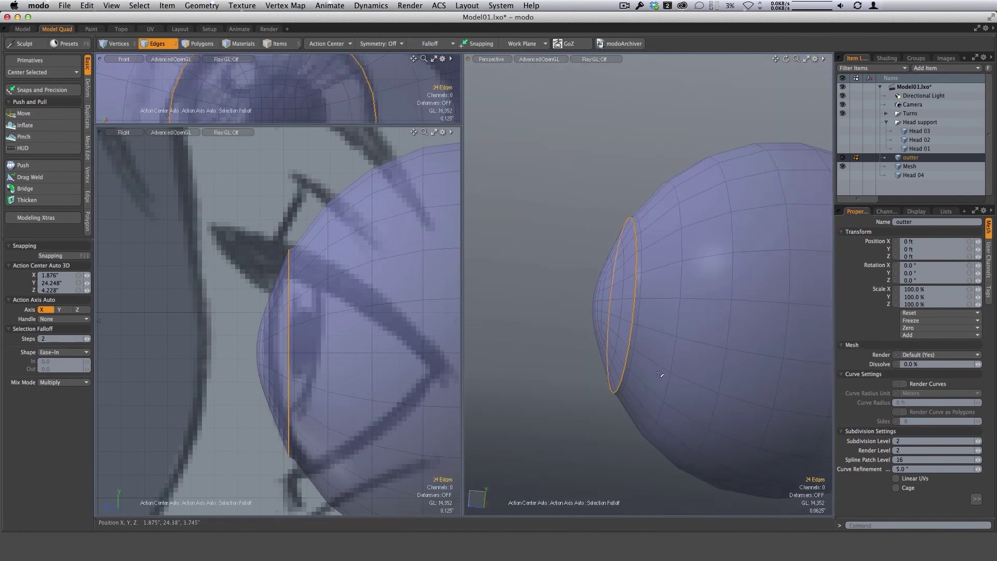
{"action": "key", "text": "r"}
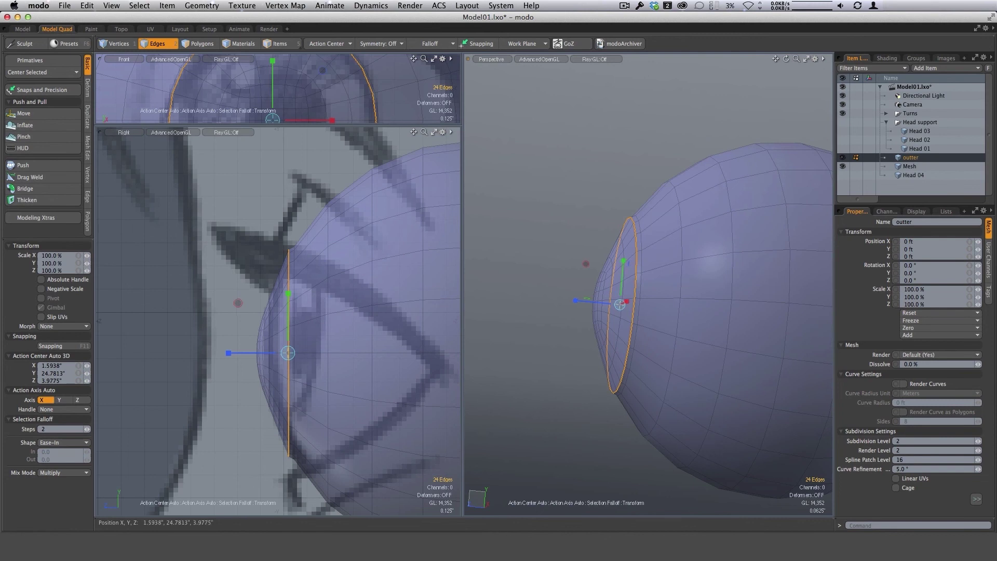
{"action": "left_click_drag", "start_coordinate": [603, 300], "coordinate": [580, 305], "text": "alt"}
{"action": "scroll", "coordinate": [622, 302], "scroll_direction": "up", "scroll_amount": 3}
{"action": "left_click_drag", "start_coordinate": [639, 317], "coordinate": [725, 323], "text": "alt"}
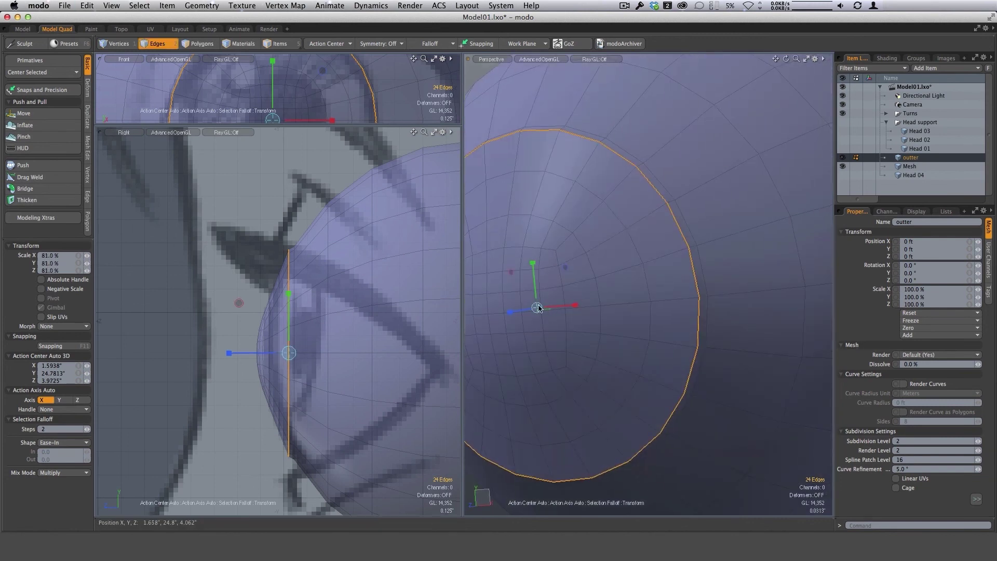
{"action": "key", "text": "space"}
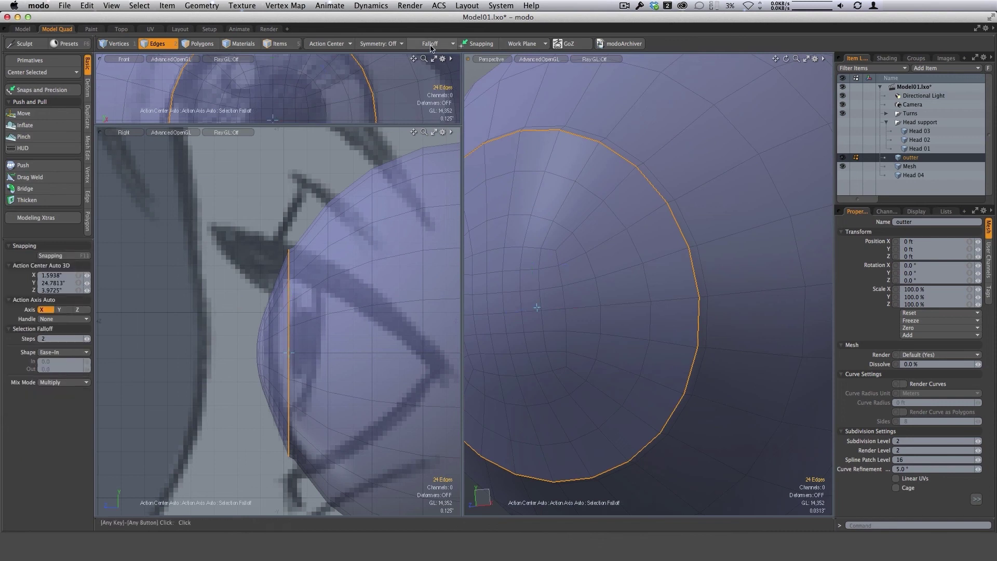
Turn the falloff off, scale the cornea's base edge loop uniformly to about 93.5%, and preview the deselected shell with subdivision
{"action": "left_click", "coordinate": [434, 43]}
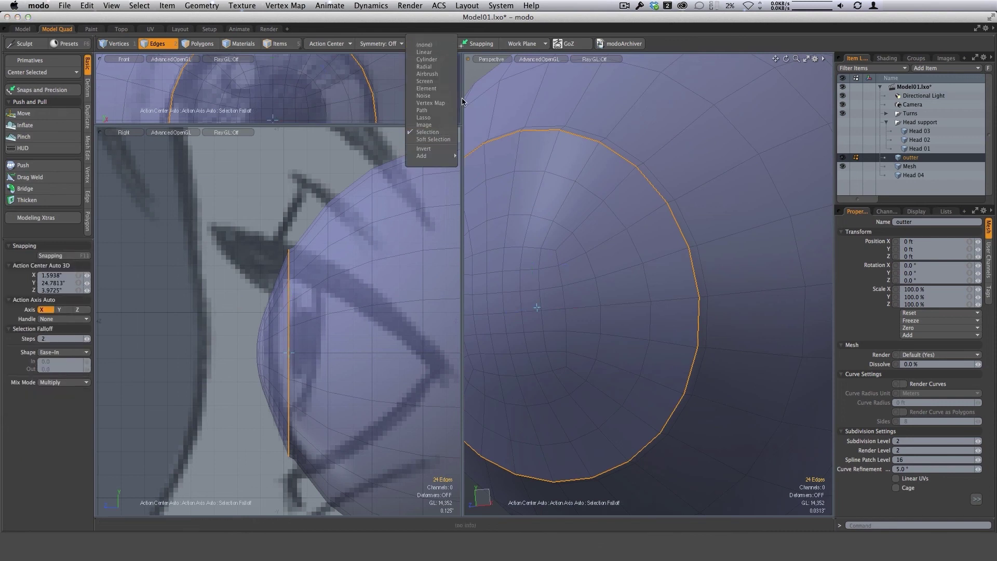
{"action": "left_click", "coordinate": [425, 45]}
{"action": "key", "text": "y"}
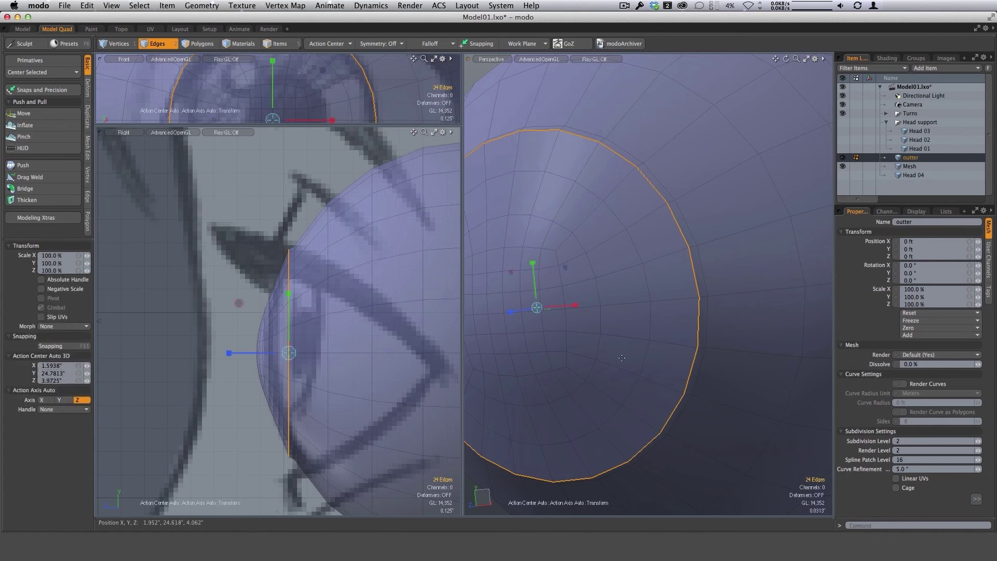
{"action": "left_click_drag", "start_coordinate": [541, 307], "coordinate": [519, 307]}
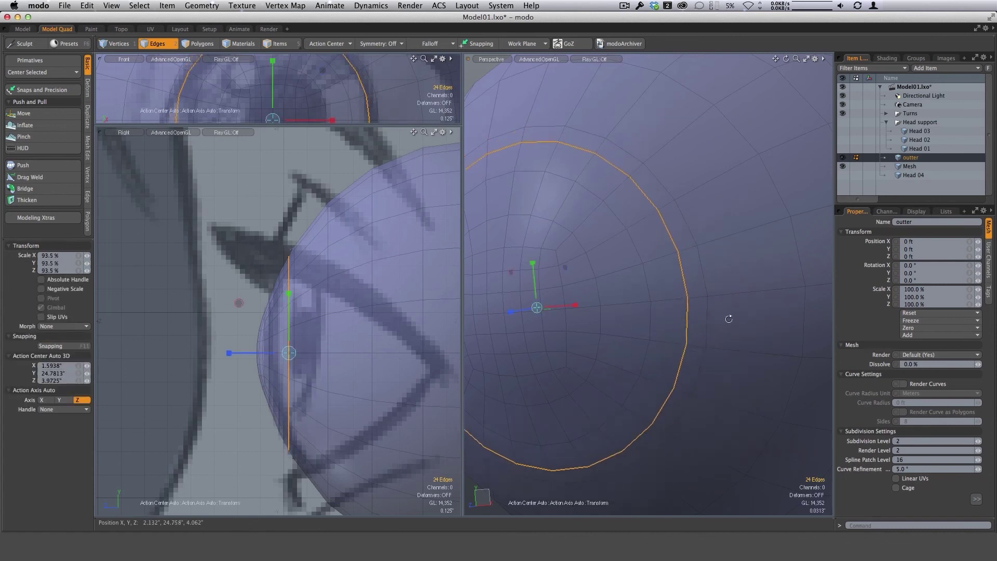
{"action": "left_click_drag", "start_coordinate": [728, 318], "coordinate": [542, 407], "text": "alt"}
{"action": "key", "text": "q"}
{"action": "left_click", "coordinate": [596, 442]}
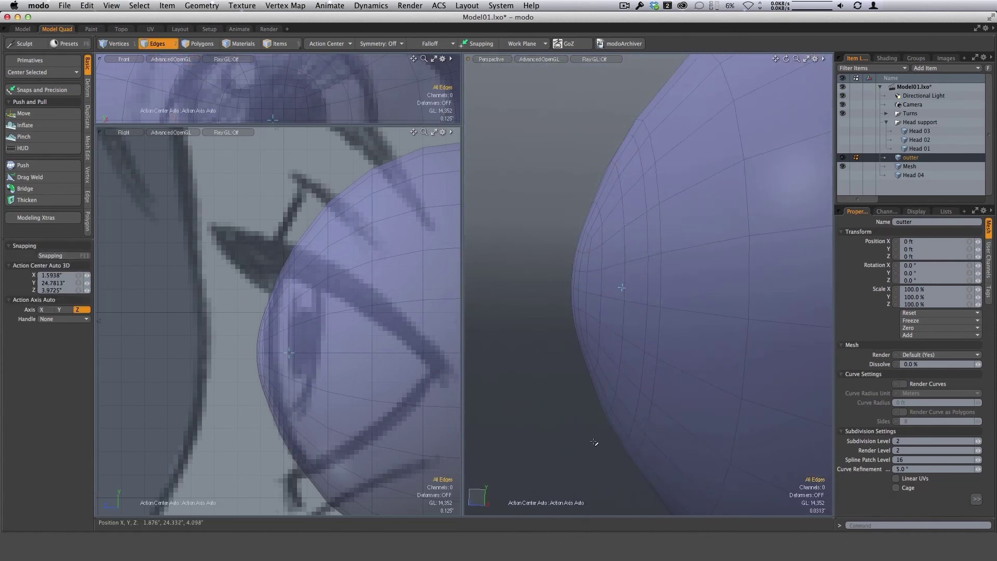
{"action": "key", "text": "Tab"}
{"action": "left_click_drag", "start_coordinate": [703, 417], "coordinate": [639, 411], "text": "ctrl+alt"}
{"action": "mouse_move", "coordinate": [639, 411]}
{"action": "left_mouse_down", "text": "alt"}
{"action": "mouse_move", "coordinate": [587, 327]}
{"action": "mouse_move", "coordinate": [626, 330]}
{"action": "mouse_move", "coordinate": [746, 292]}
{"action": "mouse_move", "coordinate": [664, 291]}
{"action": "mouse_move", "coordinate": [711, 305]}
{"action": "mouse_move", "coordinate": [663, 368]}
{"action": "left_mouse_up", "text": "alt"}
{"action": "key", "text": "Tab"}
{"action": "key", "text": "2"}
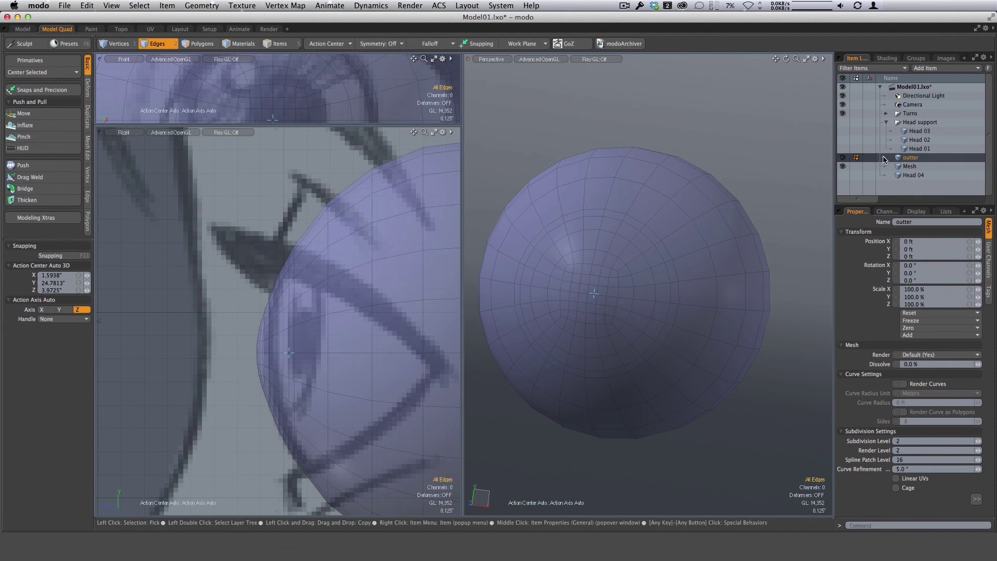
Cut the outer shell's geometry from the outter item and paste it into the Mesh item with the inner eyeball
{"action": "left_click_drag", "start_coordinate": [639, 293], "coordinate": [668, 298], "text": "alt"}
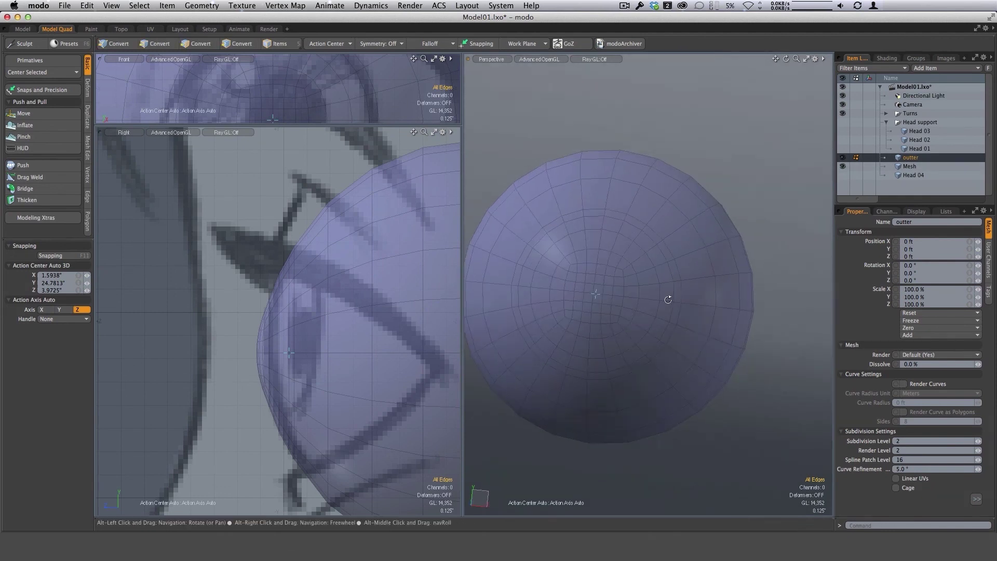
{"action": "key", "text": "h"}
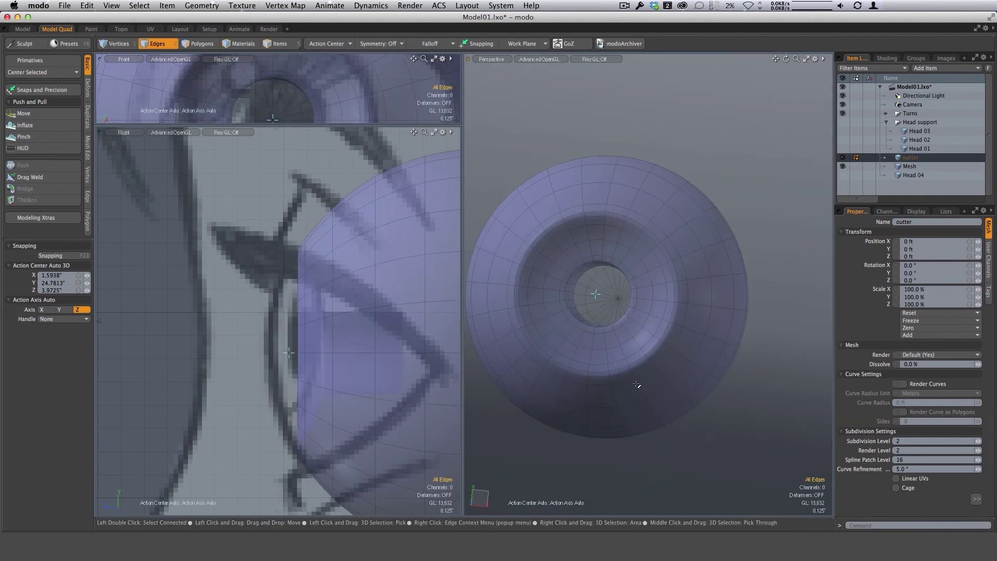
{"action": "left_click", "coordinate": [915, 167]}
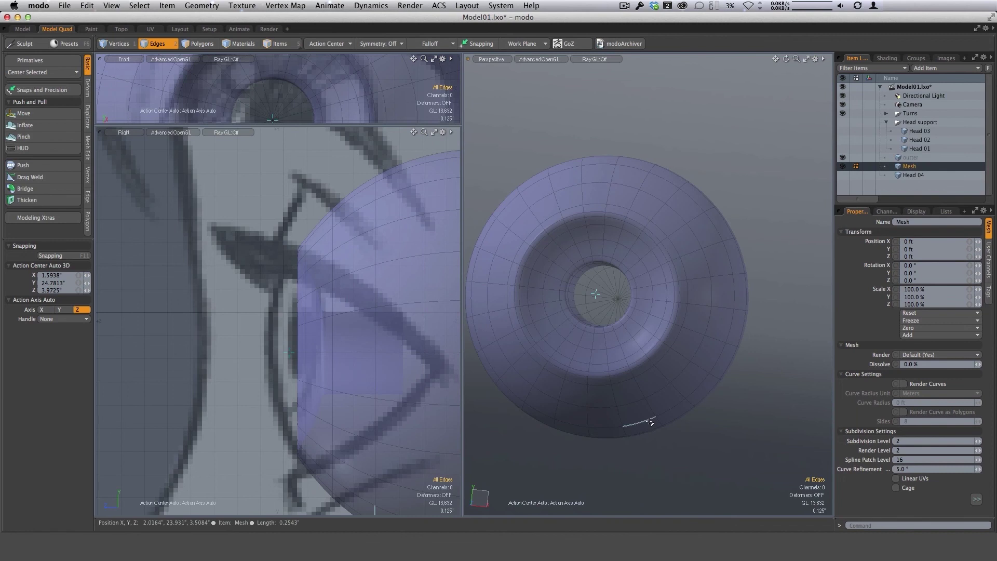
{"action": "key", "text": "super+v"}
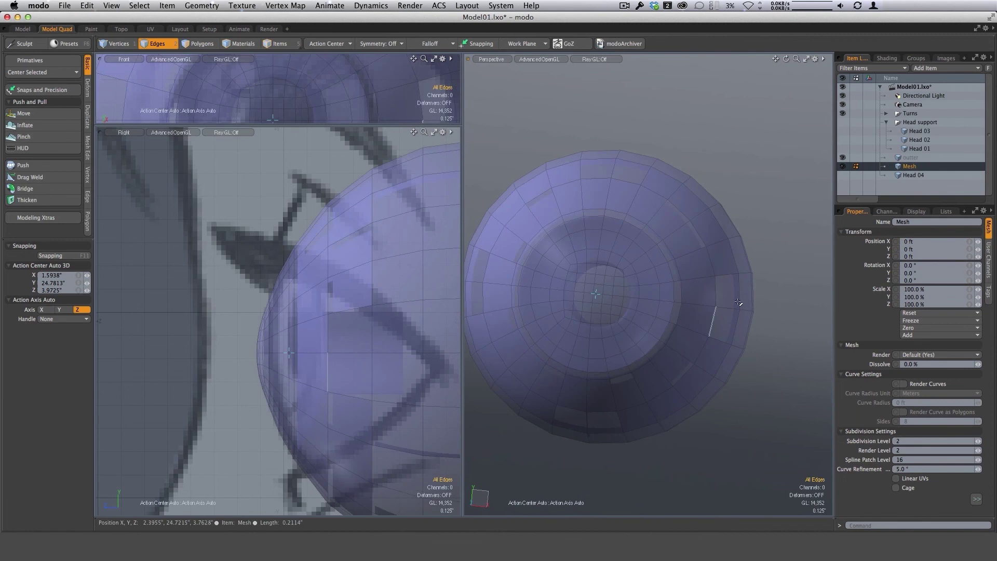
Rename the Mesh item as Eye
{"action": "right_click", "coordinate": [910, 172]}
{"action": "left_click", "coordinate": [910, 167]}
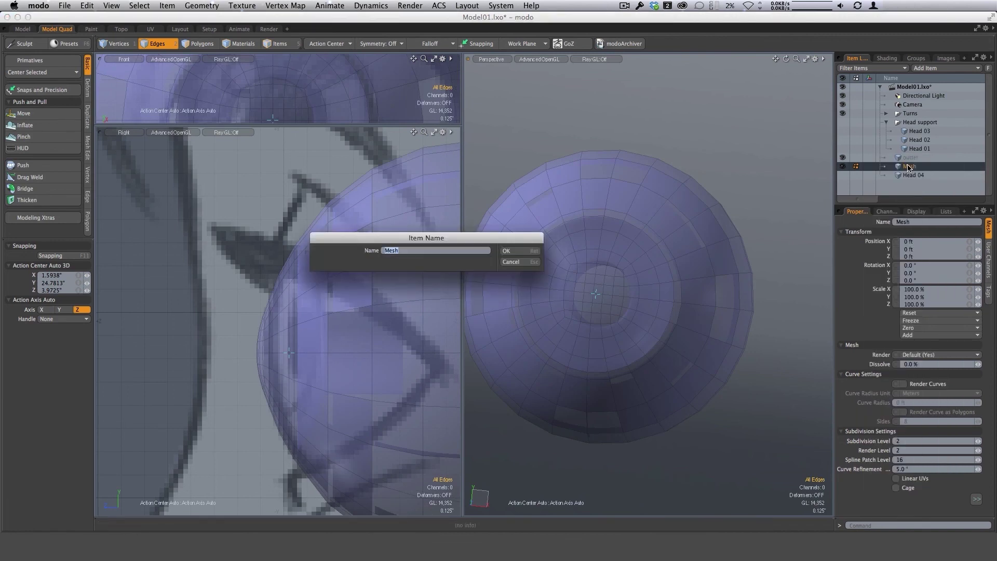
{"action": "type", "text": "Eyee"}
{"action": "key", "text": "BackSpace"}
{"action": "key", "text": "Return"}
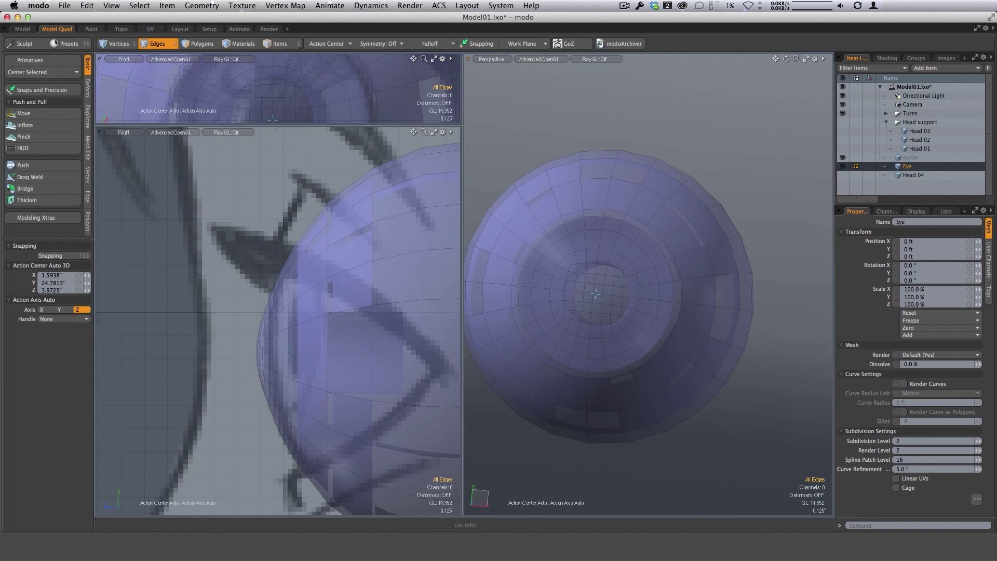
Mirror the complete eye across the X axis about the origin, with Invert Polygons and Merge Vertices on
{"action": "key", "text": "a"}
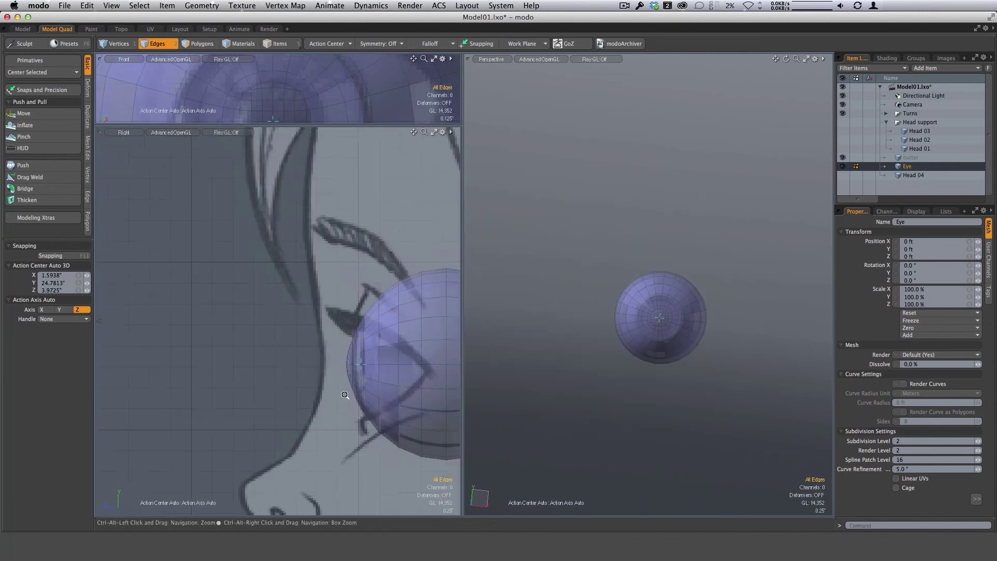
{"action": "left_click_drag", "start_coordinate": [338, 125], "coordinate": [362, 371]}
{"action": "mouse_move", "coordinate": [286, 272]}
{"action": "left_mouse_down", "text": "ctrl+alt"}
{"action": "mouse_move", "coordinate": [325, 272]}
{"action": "mouse_move", "coordinate": [358, 226]}
{"action": "left_mouse_up", "text": "ctrl+alt"}
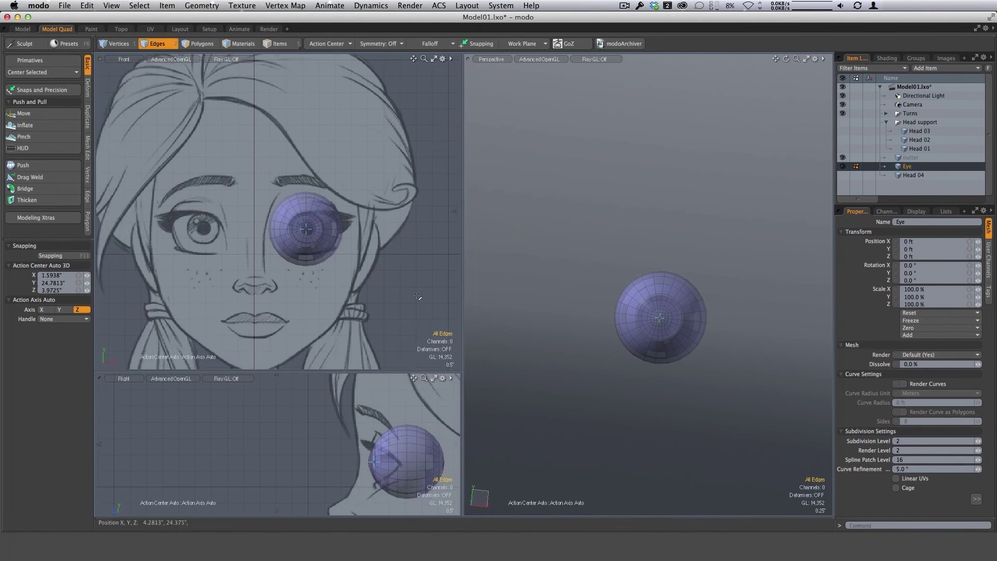
{"action": "key", "text": "shift+v"}
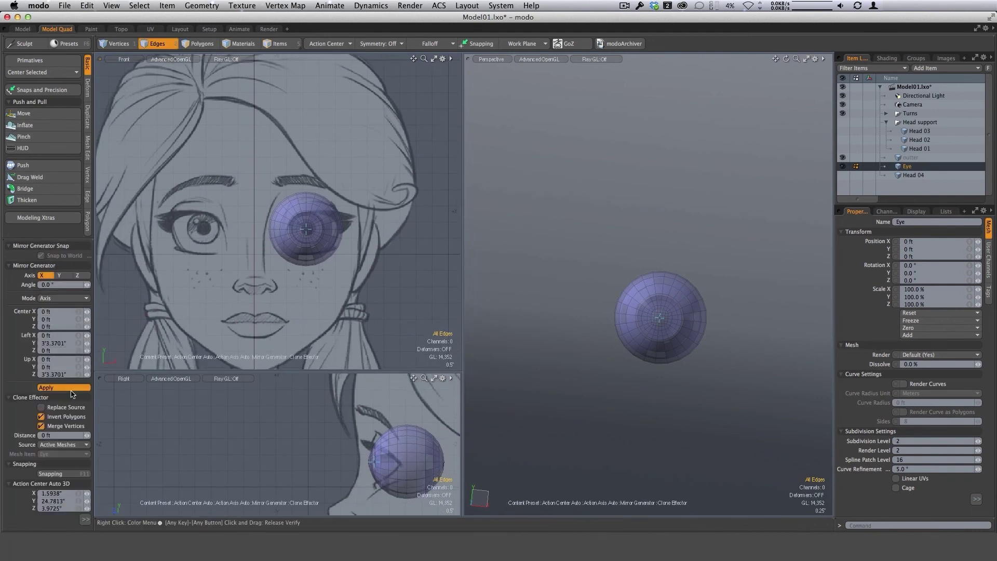
{"action": "left_click", "coordinate": [46, 387]}
{"action": "key", "text": "space"}
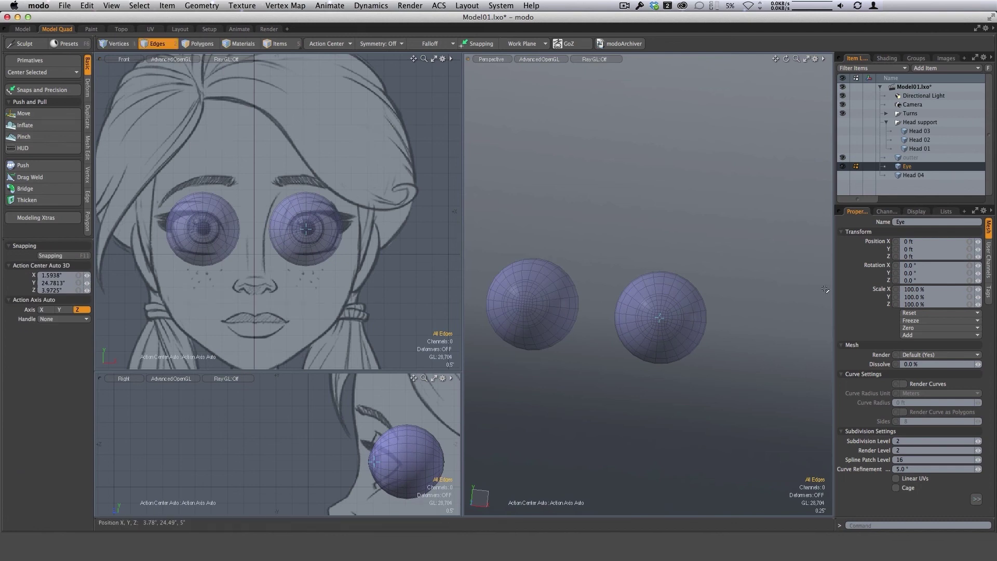
Show the Head 04 mesh and compare both eyeballs with the head and the front reference drawing in polygon mode
{"action": "left_click", "coordinate": [843, 175]}
{"action": "key", "text": "3"}
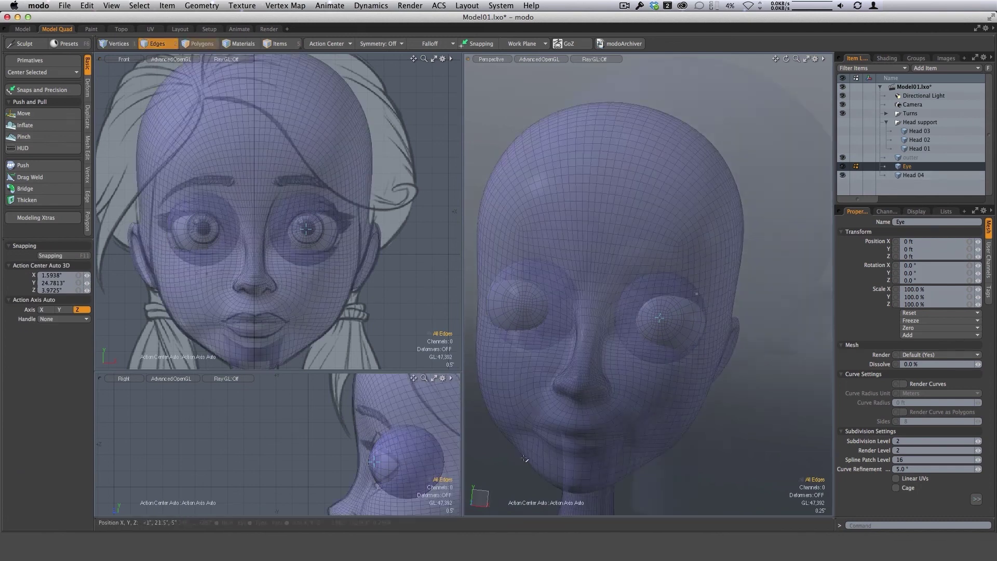
{"action": "left_click_drag", "start_coordinate": [525, 459], "coordinate": [668, 284], "text": "alt"}
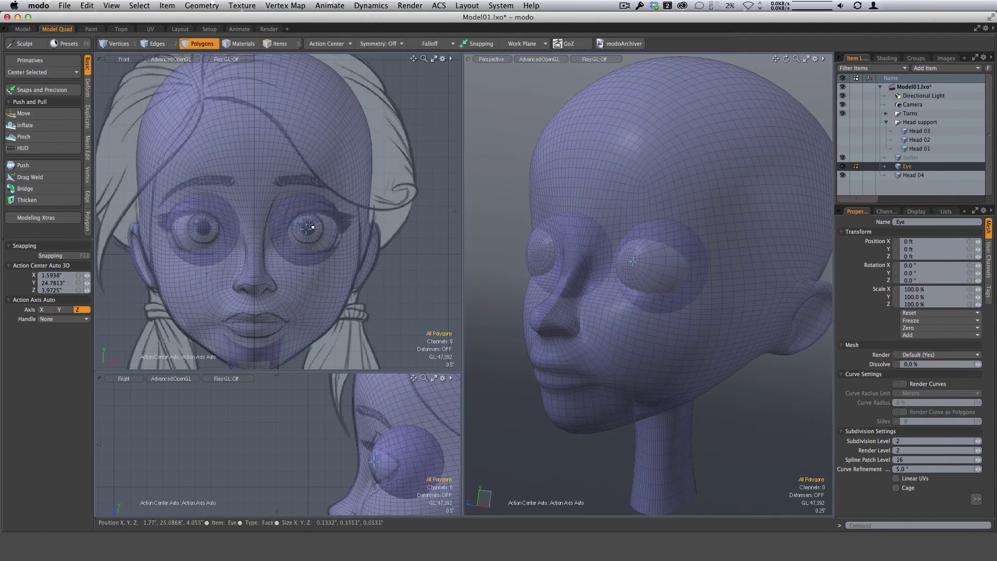
{"action": "left_click_drag", "start_coordinate": [314, 248], "coordinate": [339, 249], "text": "alt"}
{"action": "scroll", "coordinate": [327, 248], "scroll_direction": "up", "scroll_amount": 4}
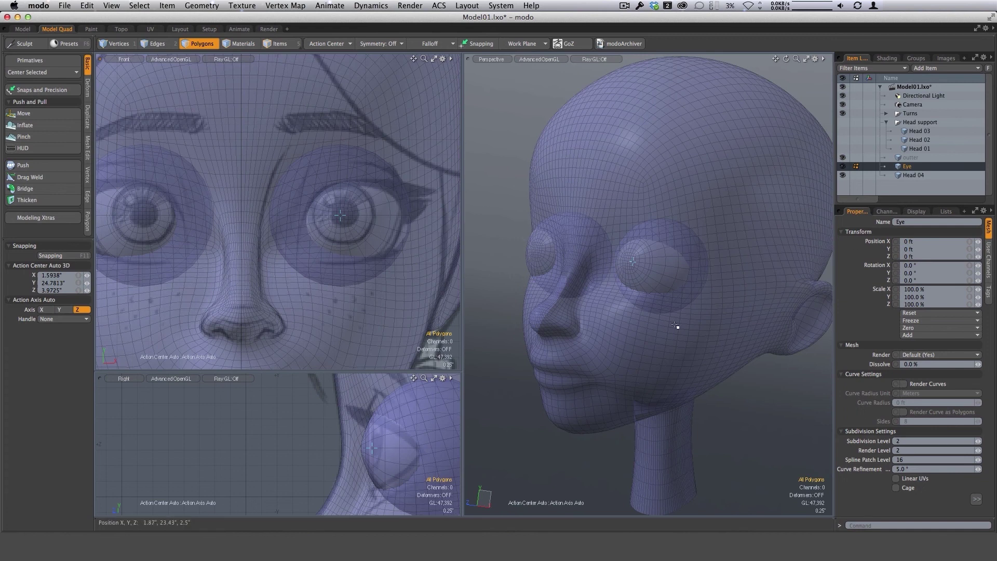
Assign the white material "eyes temp" with 20% specular to the eyeballs, and set its diffuse amount to 100%
{"action": "key", "text": "m"}
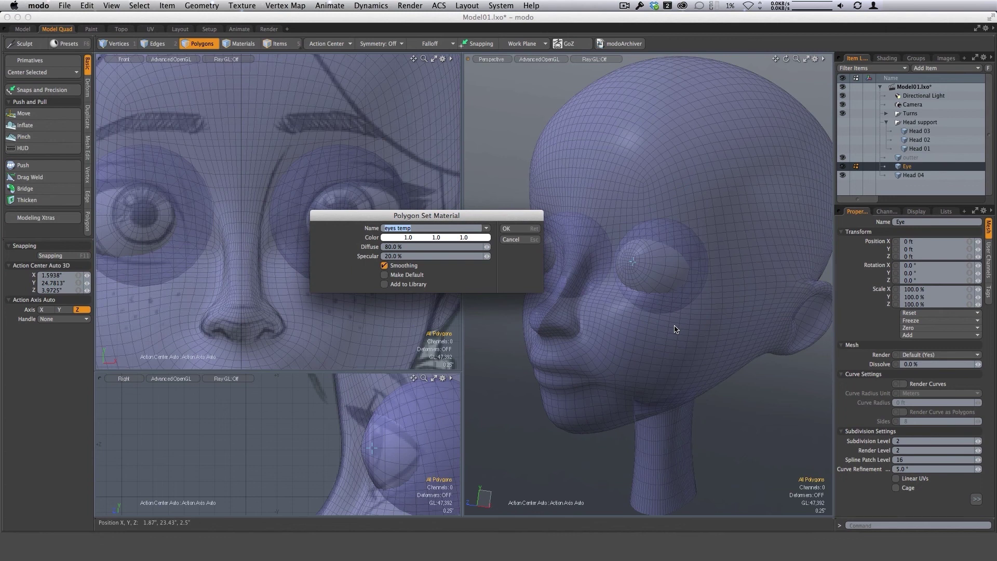
{"action": "key", "text": "Return"}
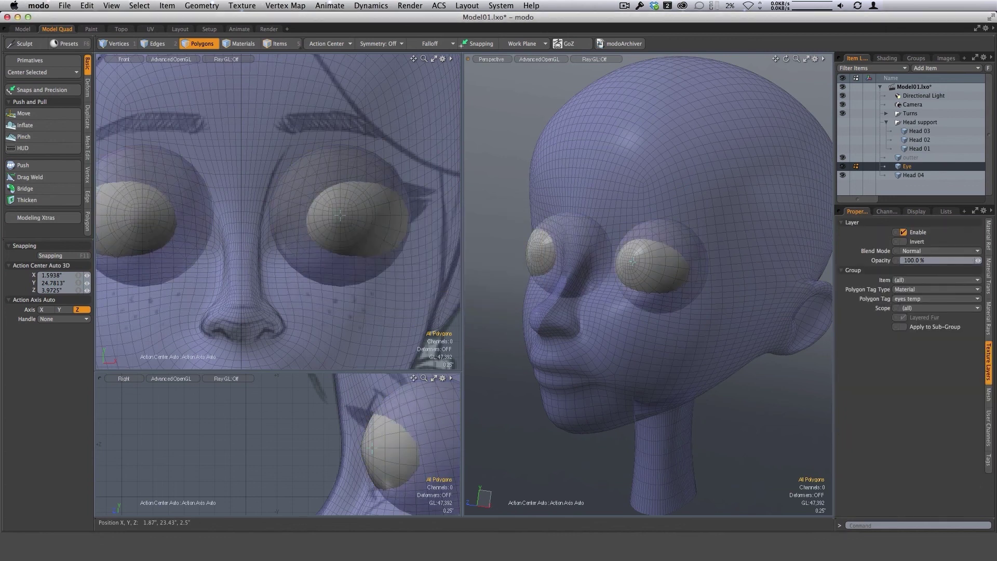
{"action": "left_click", "coordinate": [989, 275]}
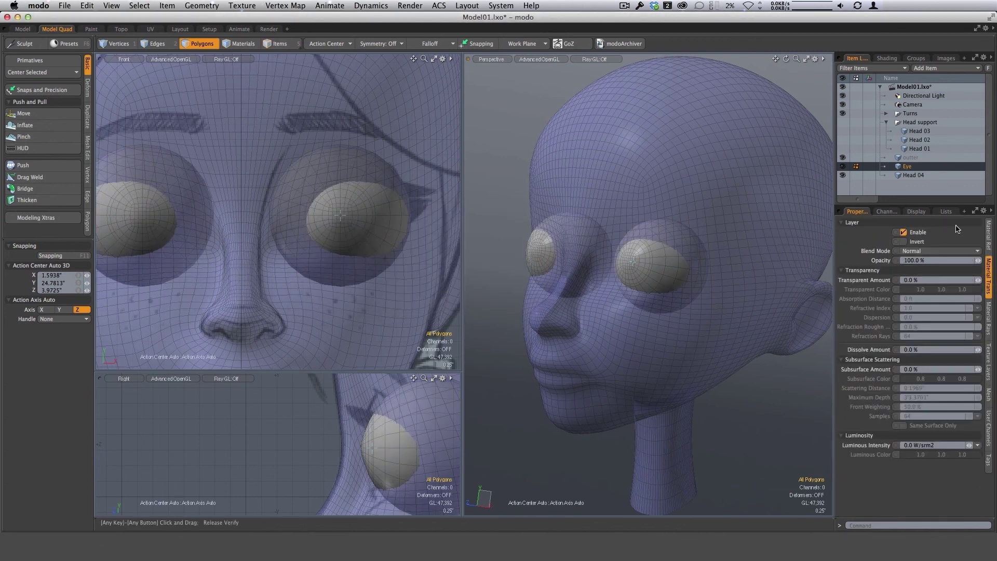
{"action": "left_click", "coordinate": [989, 237]}
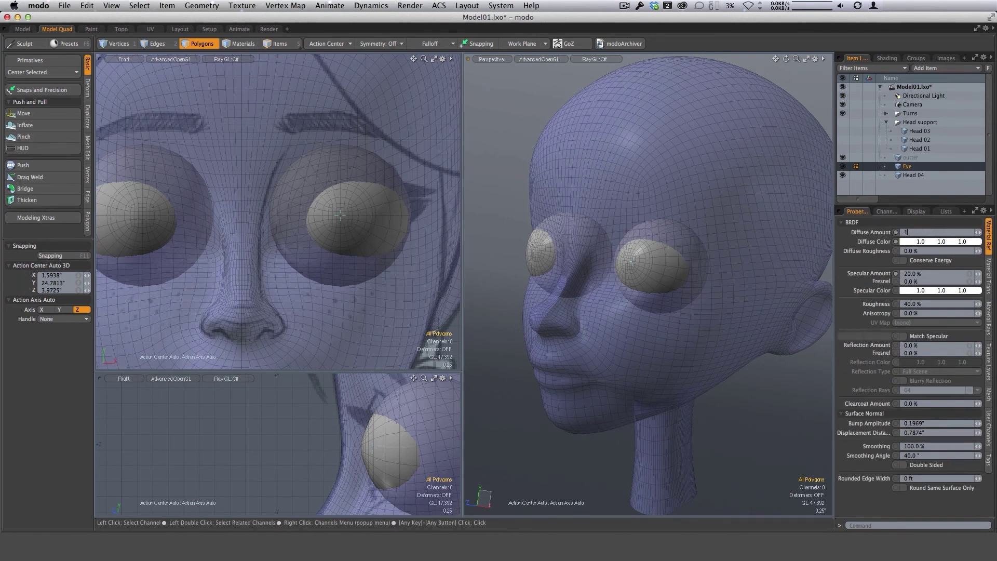
{"action": "type", "text": "1"}
{"action": "key", "text": "Return"}
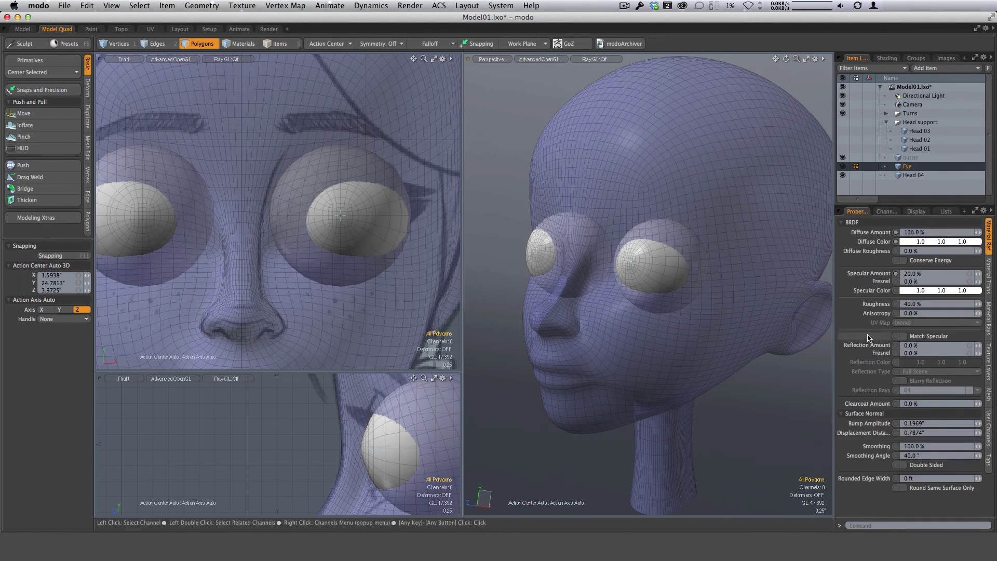
Make the "eyes temp" material see-through by setting its transparent amount to 41%
{"action": "left_click", "coordinate": [990, 276]}
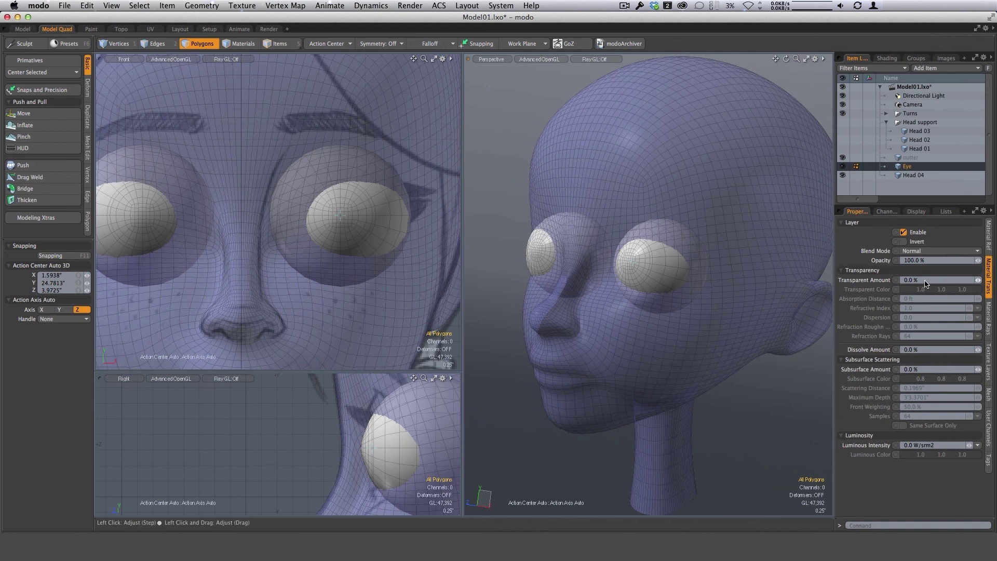
{"action": "left_click", "coordinate": [930, 281]}
{"action": "type", "text": "10"}
{"action": "key", "text": "Return"}
{"action": "mouse_move", "coordinate": [978, 280]}
{"action": "left_mouse_down"}
{"action": "mouse_move", "coordinate": [992, 280]}
{"action": "mouse_move", "coordinate": [939, 280]}
{"action": "left_mouse_up"}
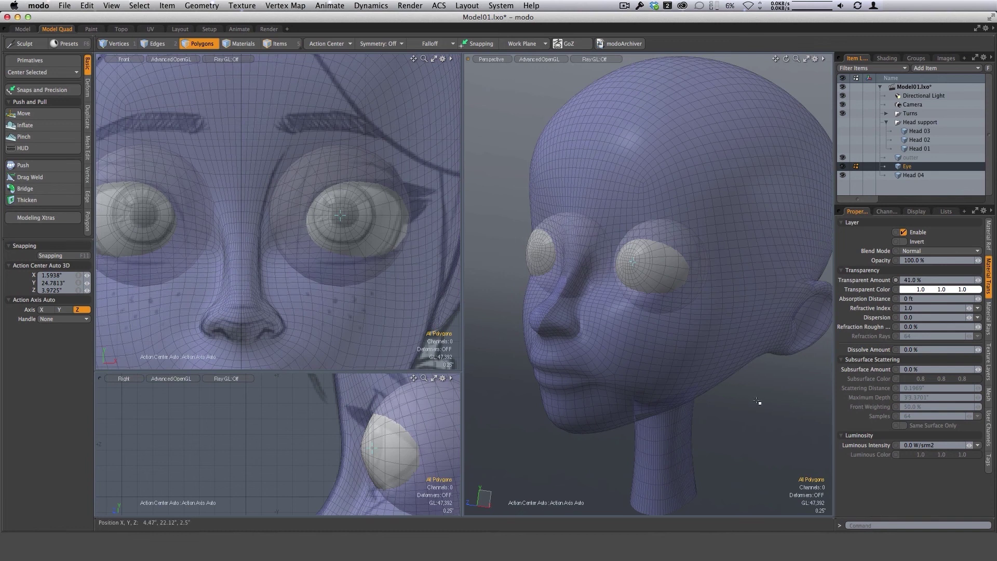
Examine the see-through eyeballs against the eye in the front drawing and against the head from several angles
{"action": "key", "text": "1"}
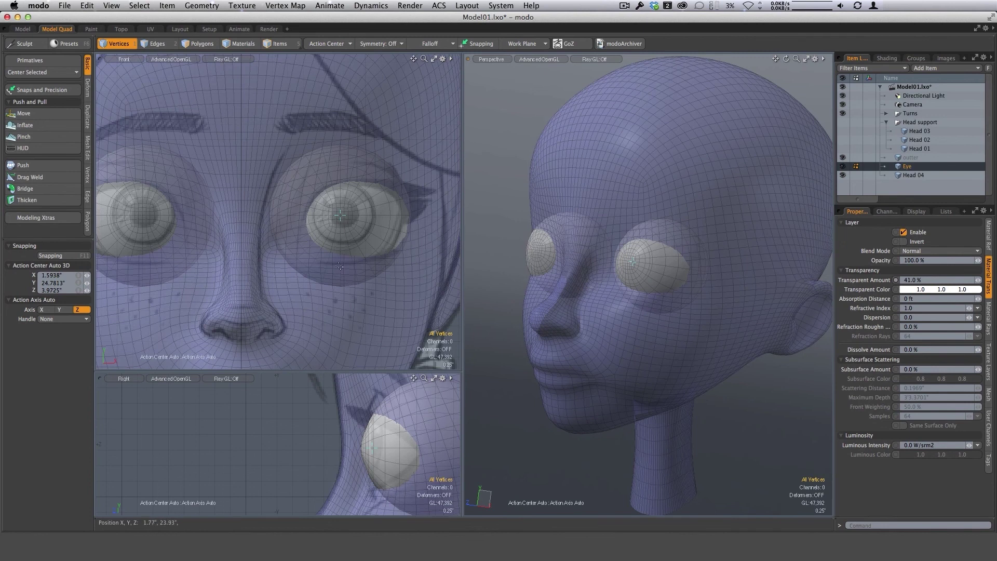
{"action": "left_click_drag", "start_coordinate": [393, 306], "coordinate": [370, 318], "text": "ctrl+alt"}
{"action": "left_click_drag", "start_coordinate": [371, 276], "coordinate": [412, 250], "text": "ctrl+alt"}
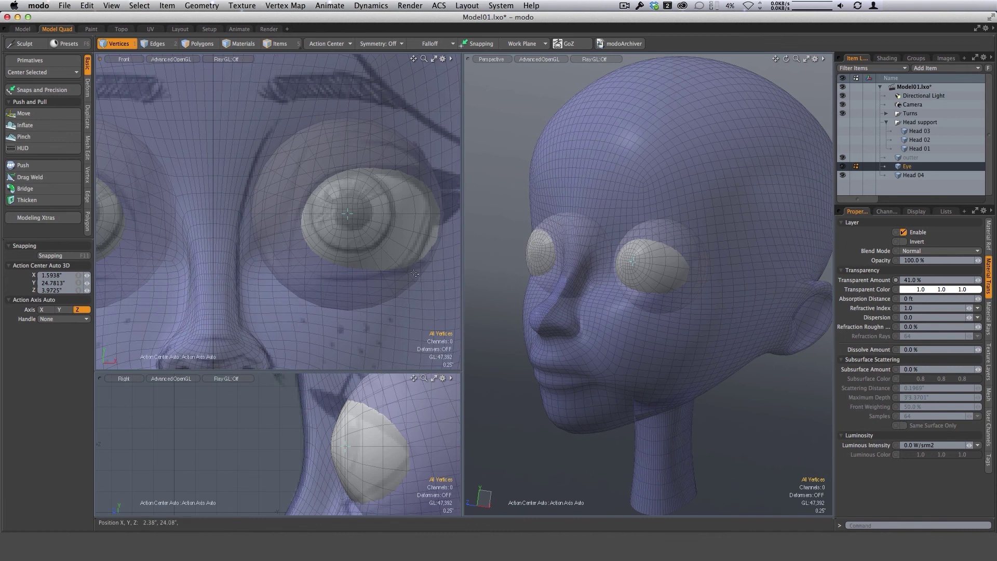
{"action": "left_click_drag", "start_coordinate": [701, 307], "coordinate": [671, 306], "text": "alt"}
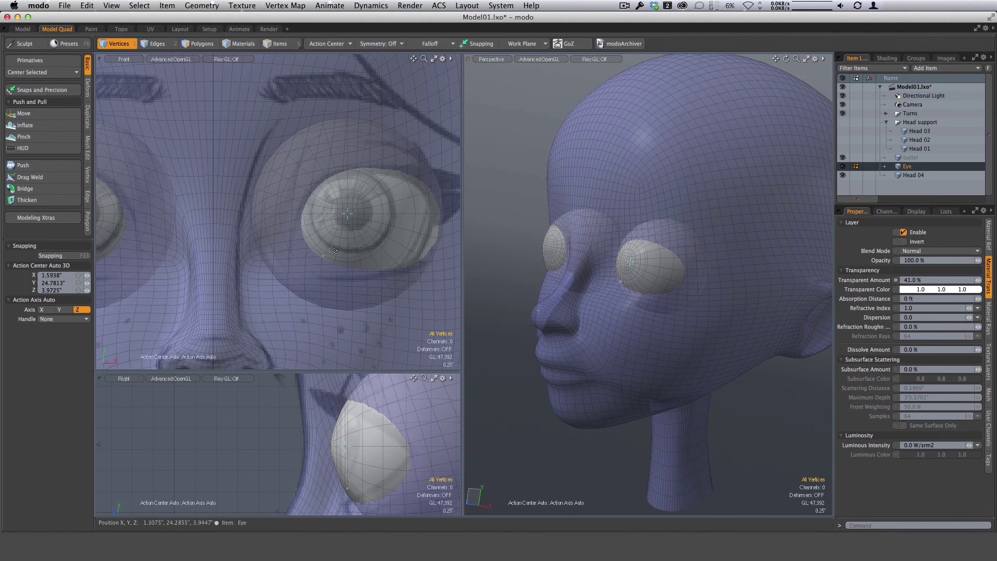
{"action": "left_click_drag", "start_coordinate": [411, 268], "coordinate": [334, 274], "text": "alt+shift"}
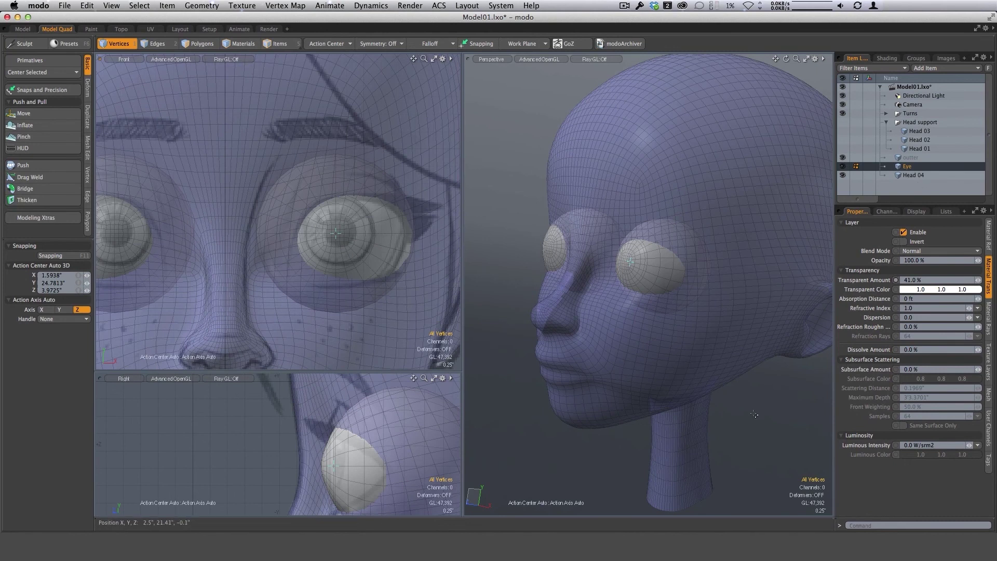
{"action": "left_click_drag", "start_coordinate": [755, 414], "coordinate": [716, 374], "text": "ctrl+alt"}
{"action": "left_click_drag", "start_coordinate": [715, 374], "coordinate": [645, 109], "text": "alt+shift"}
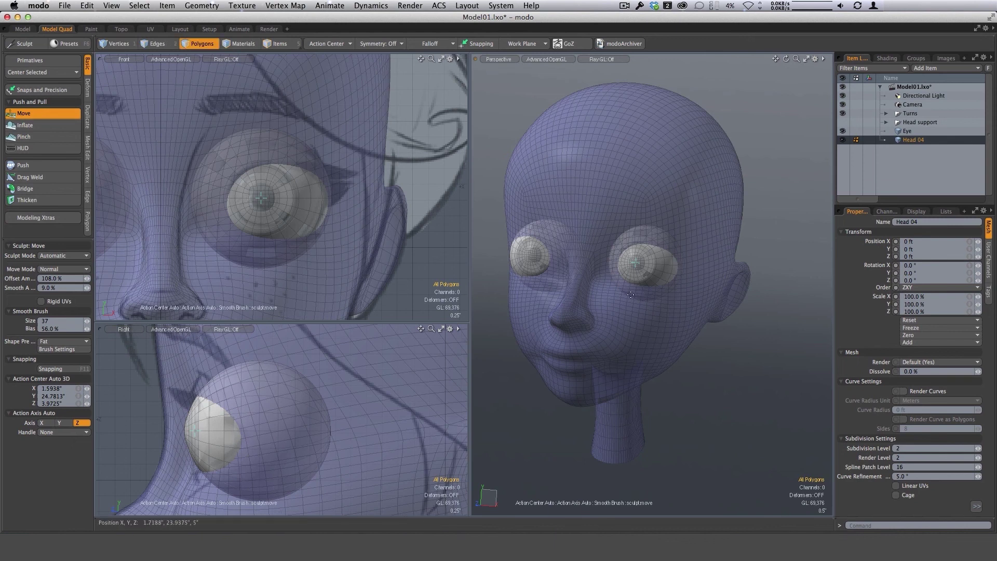
Size the Sculpt Move brush to about 104 and adjust the Head 04 surface around the eyeball
{"action": "right_click_drag", "start_coordinate": [631, 294], "coordinate": [657, 280]}
{"action": "mouse_move", "coordinate": [695, 358]}
{"action": "left_mouse_down", "text": "alt"}
{"action": "mouse_move", "coordinate": [670, 350]}
{"action": "mouse_move", "coordinate": [646, 316]}
{"action": "mouse_move", "coordinate": [697, 276]}
{"action": "mouse_move", "coordinate": [711, 216]}
{"action": "left_mouse_up", "text": "alt"}
{"action": "left_click_drag", "start_coordinate": [213, 457], "coordinate": [234, 463], "text": "ctrl+alt"}
{"action": "right_click_drag", "start_coordinate": [234, 463], "coordinate": [254, 464]}
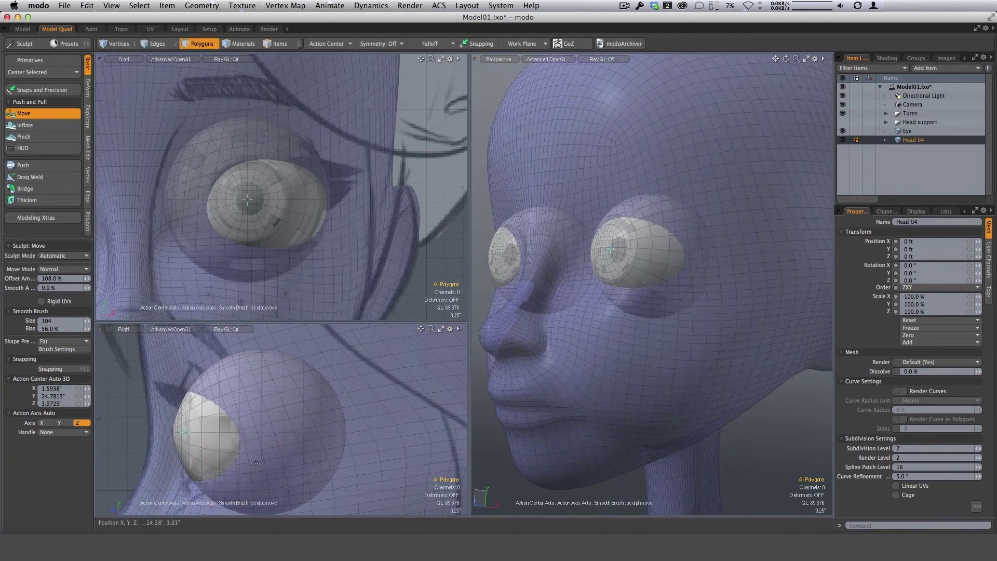
{"action": "mouse_move", "coordinate": [255, 463]}
{"action": "left_mouse_down", "text": "alt+shift"}
{"action": "mouse_move", "coordinate": [260, 431]}
{"action": "mouse_move", "coordinate": [210, 452]}
{"action": "left_mouse_up", "text": "alt+shift"}
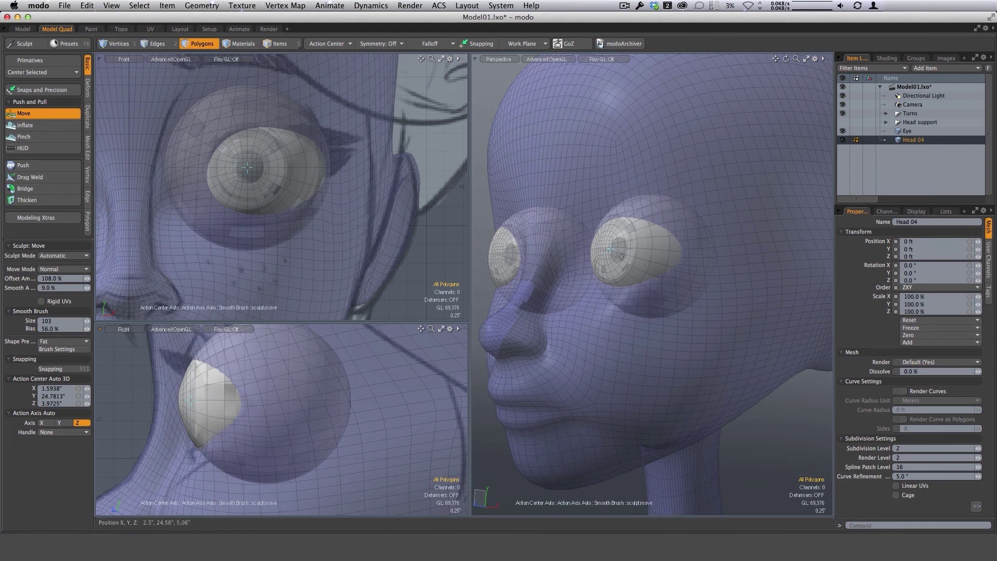
Sculpt the head surface beside the nose with the Move brush to widen the eye opening at its inner corner
{"action": "left_click_drag", "start_coordinate": [622, 257], "coordinate": [608, 330], "text": "alt"}
{"action": "right_click_drag", "start_coordinate": [598, 295], "coordinate": [609, 293]}
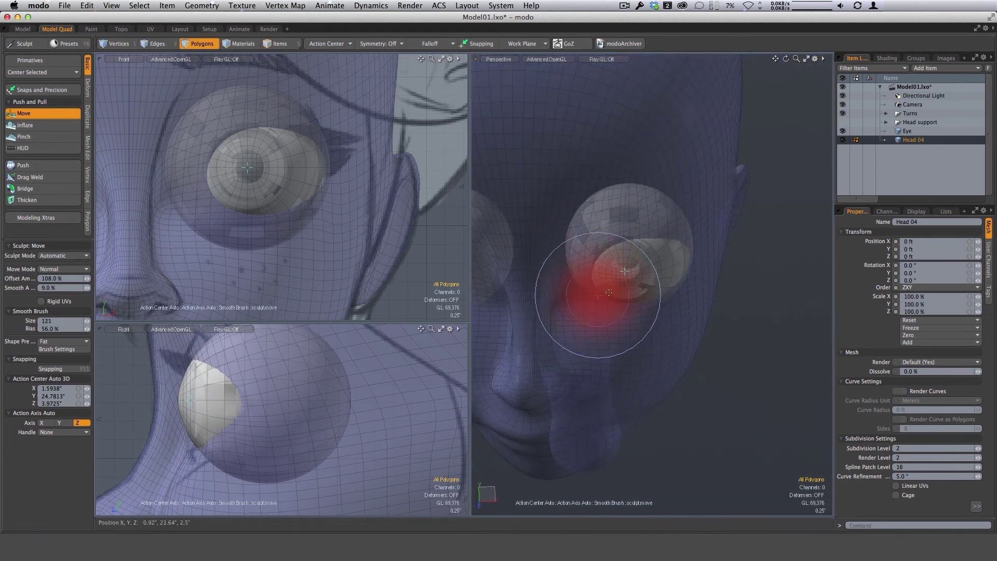
{"action": "left_click_drag", "start_coordinate": [609, 293], "coordinate": [621, 317], "text": "alt"}
{"action": "right_click_drag", "start_coordinate": [597, 302], "coordinate": [584, 302]}
{"action": "left_click_drag", "start_coordinate": [596, 298], "coordinate": [591, 290]}
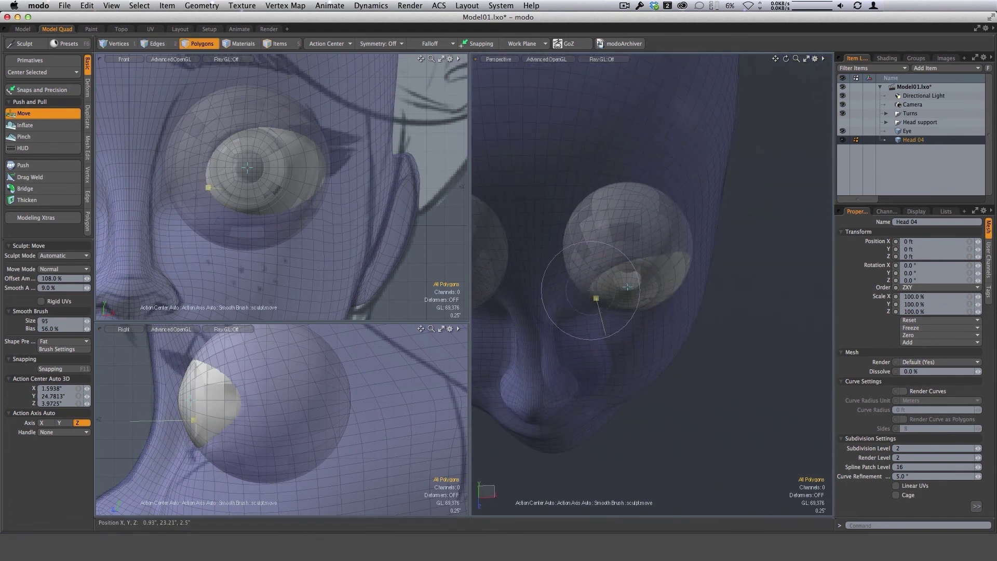
{"action": "mouse_move", "coordinate": [604, 335]}
{"action": "left_mouse_down"}
{"action": "mouse_move", "coordinate": [634, 187]}
{"action": "mouse_move", "coordinate": [554, 334]}
{"action": "mouse_move", "coordinate": [541, 317]}
{"action": "left_mouse_up"}
{"action": "left_click_drag", "start_coordinate": [599, 263], "coordinate": [608, 265]}
{"action": "mouse_move", "coordinate": [633, 317]}
{"action": "left_mouse_down", "text": "alt"}
{"action": "mouse_move", "coordinate": [637, 327]}
{"action": "mouse_move", "coordinate": [624, 303]}
{"action": "left_mouse_up", "text": "alt"}
{"action": "right_click_drag", "start_coordinate": [623, 301], "coordinate": [618, 302]}
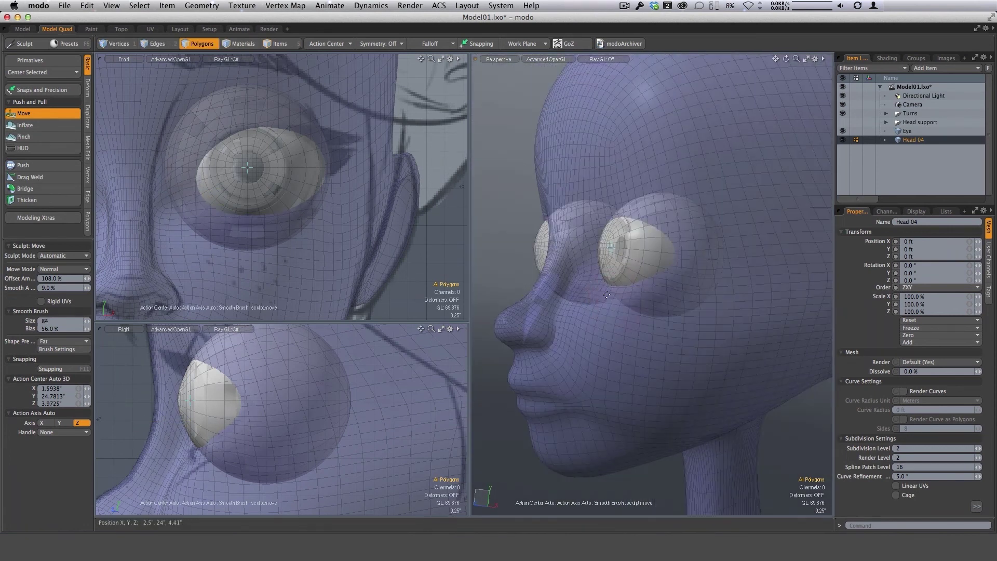
Sculpt the head surface over the eyeball's outer side to taper the outer eye corner, using Move brush sizes of about 75 to 104
{"action": "left_click_drag", "start_coordinate": [682, 285], "coordinate": [659, 270], "text": "alt"}
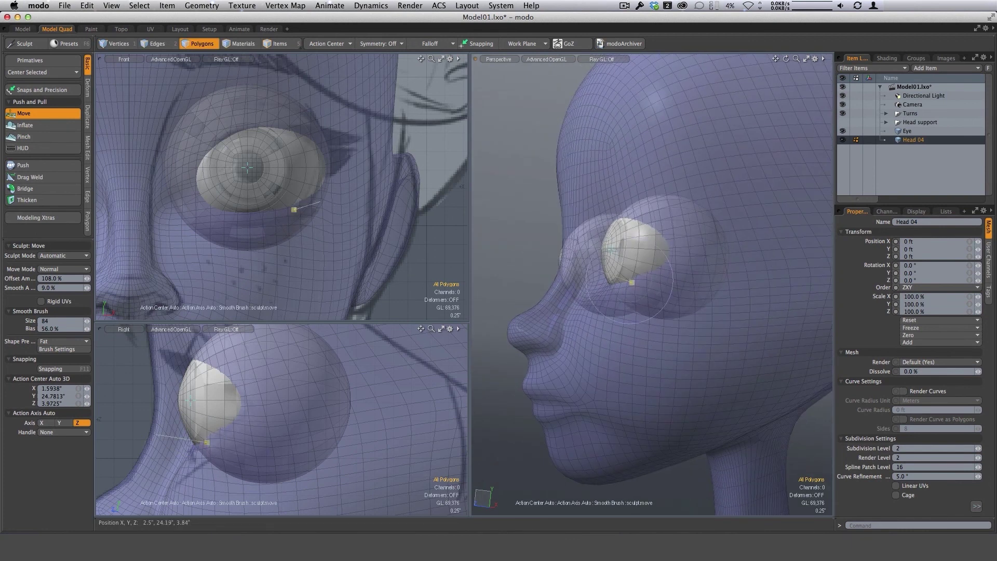
{"action": "right_click_drag", "start_coordinate": [227, 367], "coordinate": [251, 373]}
{"action": "left_click_drag", "start_coordinate": [234, 370], "coordinate": [229, 377]}
{"action": "right_click_drag", "start_coordinate": [232, 374], "coordinate": [219, 375]}
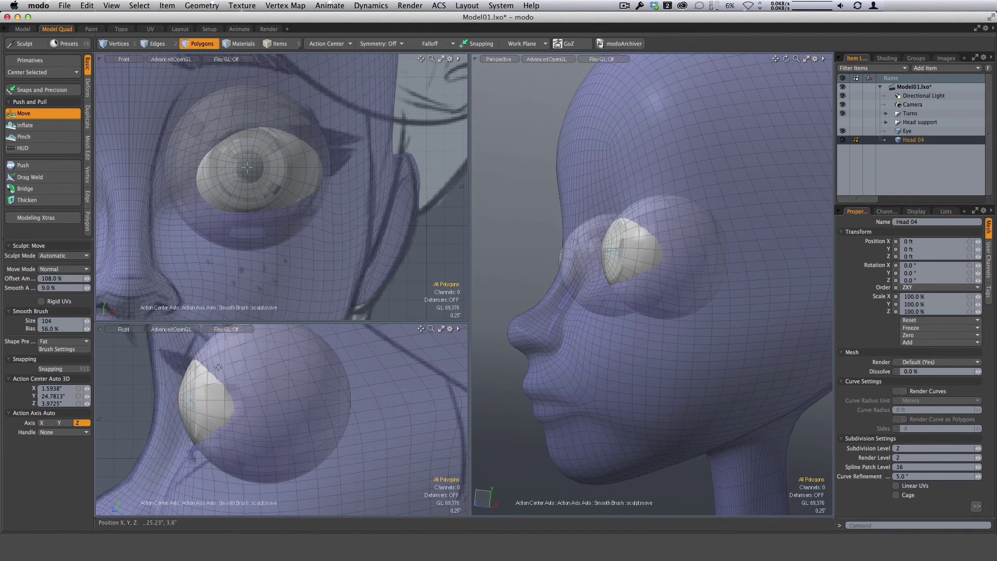
{"action": "mouse_move", "coordinate": [221, 373]}
{"action": "left_mouse_down"}
{"action": "mouse_move", "coordinate": [209, 379]}
{"action": "mouse_move", "coordinate": [234, 403]}
{"action": "left_mouse_up"}
{"action": "right_click_drag", "start_coordinate": [229, 404], "coordinate": [227, 397]}
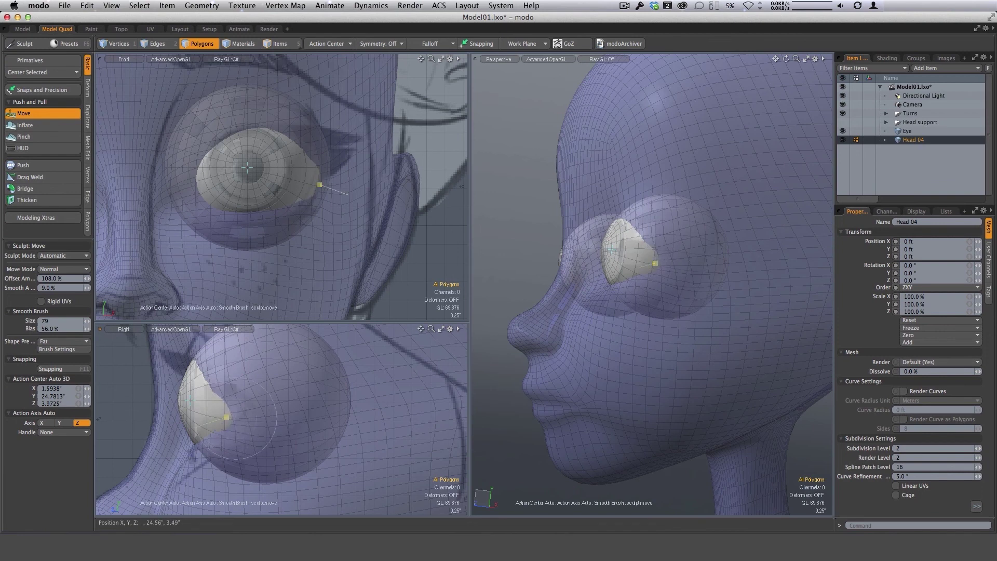
{"action": "right_click_drag", "start_coordinate": [232, 400], "coordinate": [235, 400]}
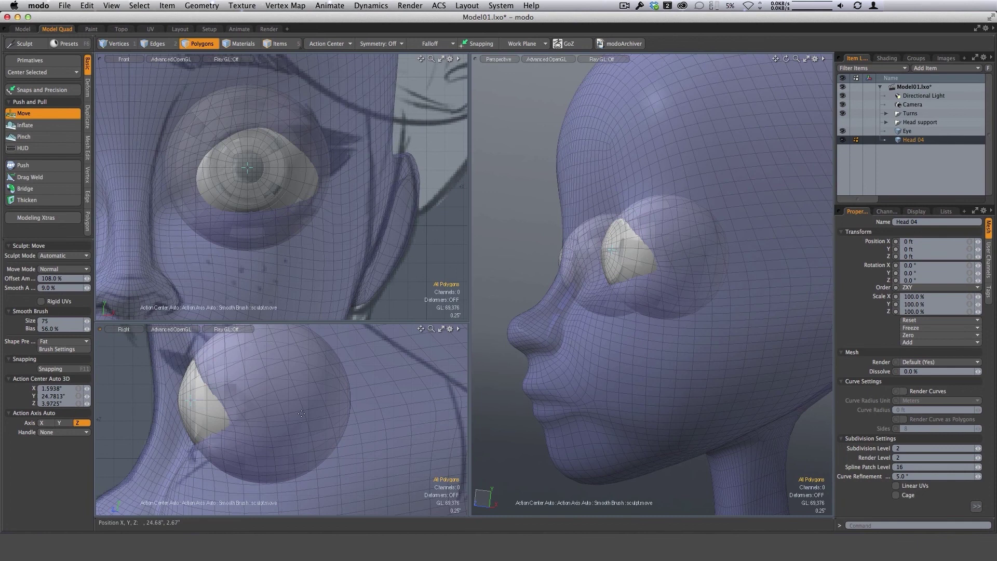
Examine the sculpted eye opening from several angles and compare it with the other eye on the whole head
{"action": "mouse_move", "coordinate": [678, 343]}
{"action": "left_mouse_down", "text": "alt"}
{"action": "mouse_move", "coordinate": [648, 341]}
{"action": "mouse_move", "coordinate": [601, 299]}
{"action": "left_mouse_up", "text": "alt"}
{"action": "right_click_drag", "start_coordinate": [601, 299], "coordinate": [620, 300]}
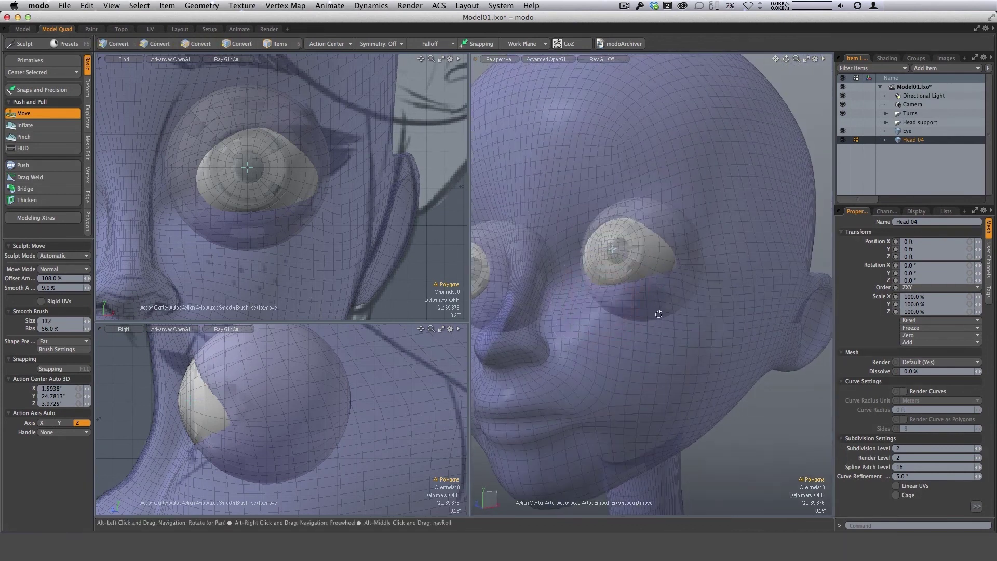
{"action": "left_click_drag", "start_coordinate": [598, 303], "coordinate": [620, 303], "text": "ctrl+alt"}
{"action": "right_click_drag", "start_coordinate": [620, 310], "coordinate": [617, 310]}
{"action": "mouse_move", "coordinate": [617, 309]}
{"action": "left_mouse_down", "text": "alt"}
{"action": "mouse_move", "coordinate": [598, 288]}
{"action": "mouse_move", "coordinate": [722, 353]}
{"action": "left_mouse_up", "text": "alt"}
{"action": "left_click_drag", "start_coordinate": [722, 353], "coordinate": [598, 311], "text": "ctrl+alt"}
{"action": "mouse_move", "coordinate": [597, 311]}
{"action": "left_mouse_down", "text": "alt+shift"}
{"action": "mouse_move", "coordinate": [613, 342]}
{"action": "mouse_move", "coordinate": [609, 314]}
{"action": "left_mouse_up", "text": "alt+shift"}
{"action": "left_click_drag", "start_coordinate": [663, 343], "coordinate": [531, 243], "text": "alt"}
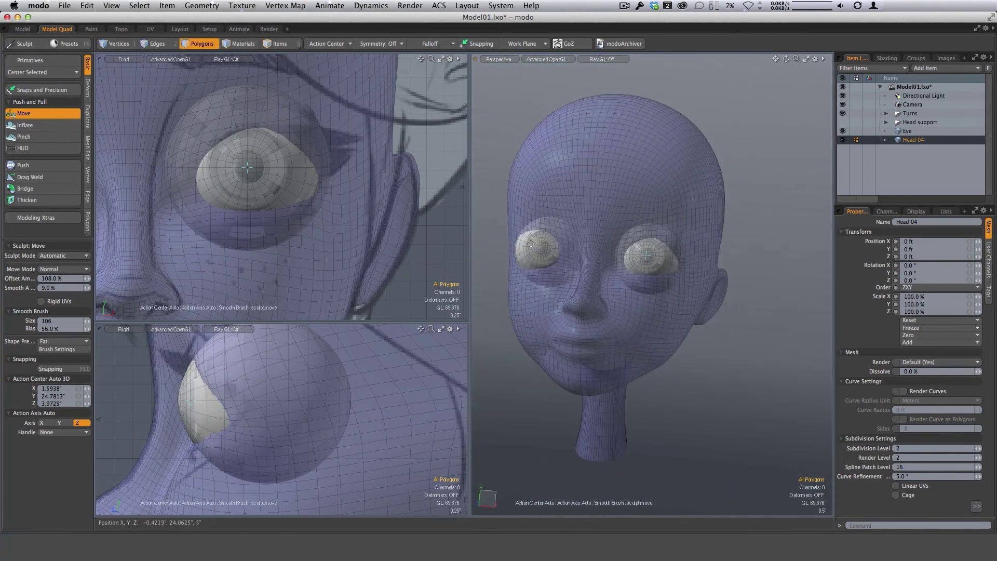
Turn on symmetry across the X axis for the Head 04 mesh
{"action": "left_click", "coordinate": [393, 45]}
{"action": "left_click", "coordinate": [394, 50]}
{"action": "left_click_drag", "start_coordinate": [623, 326], "coordinate": [665, 326], "text": "alt"}
{"action": "left_click_drag", "start_coordinate": [665, 326], "coordinate": [648, 327], "text": "ctrl+alt"}
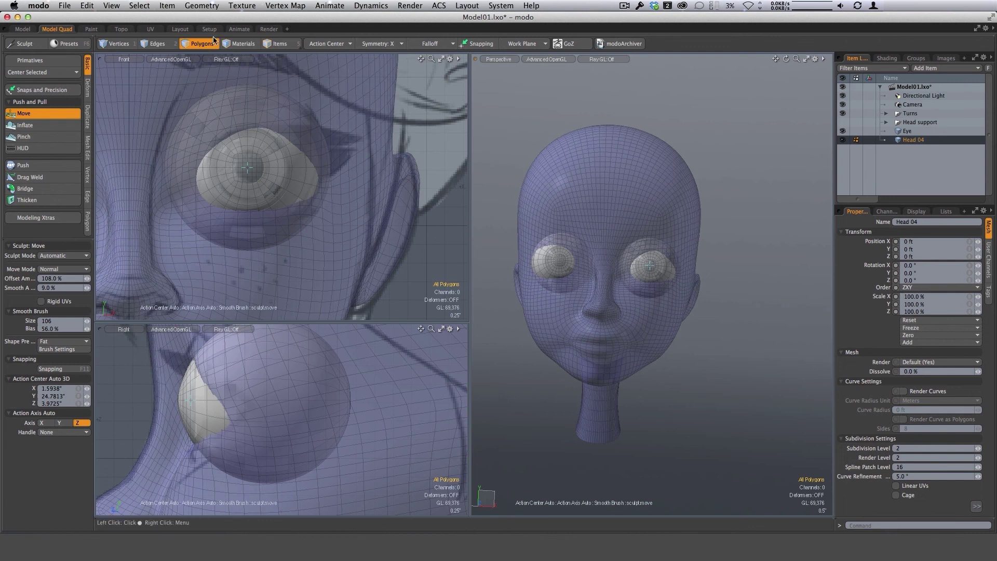
Match the other eye area to the sculpted one with the Symmetry Tool, using topology and a threshold of 0.325"
{"action": "left_click", "coordinate": [210, 8]}
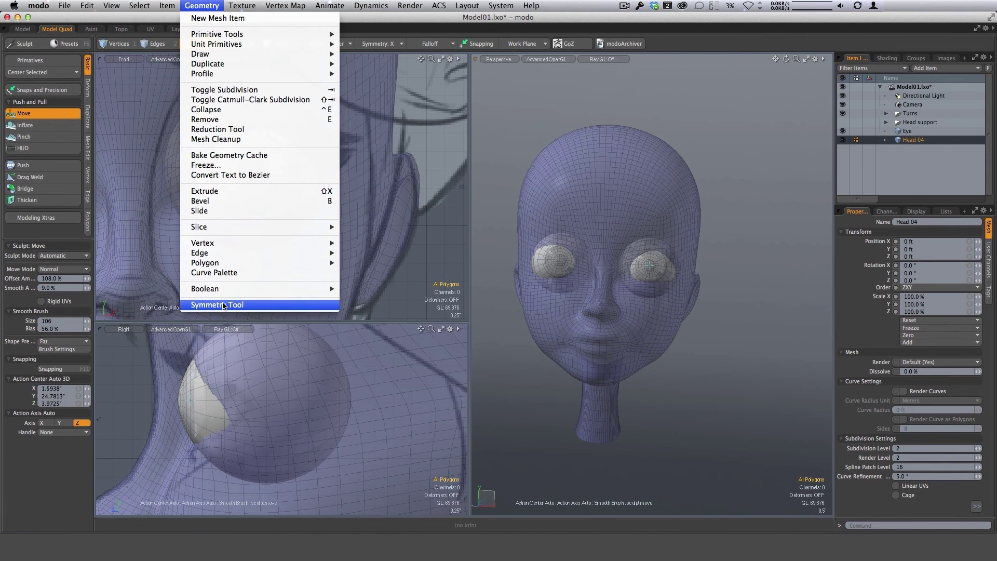
{"action": "left_click", "coordinate": [218, 305]}
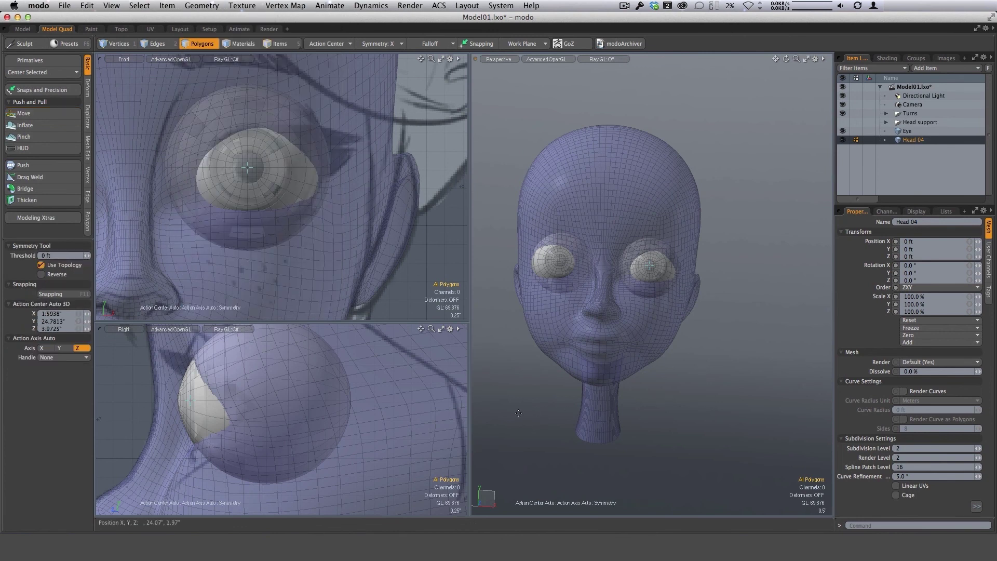
{"action": "left_click_drag", "start_coordinate": [518, 410], "coordinate": [548, 411]}
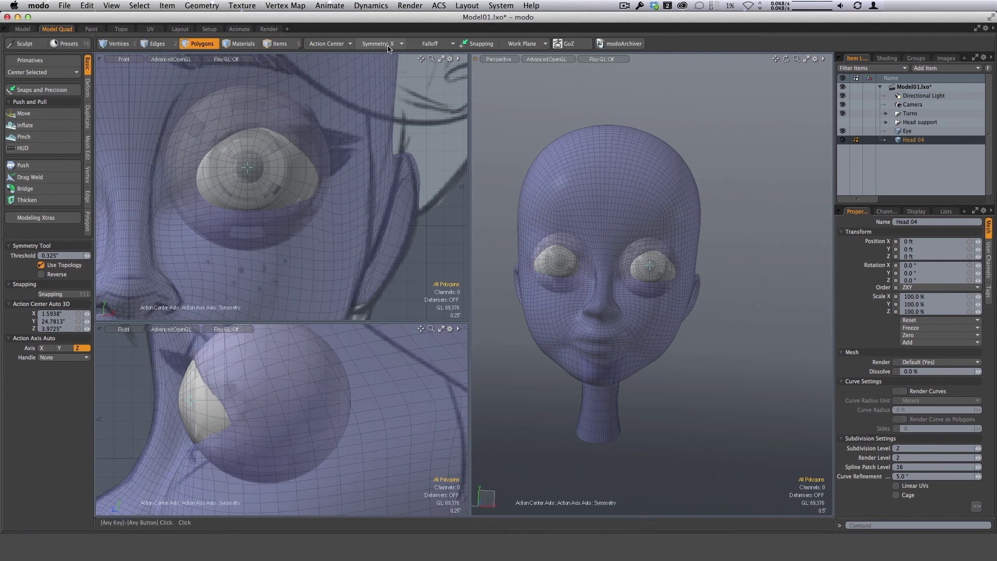
{"action": "key", "text": "q"}
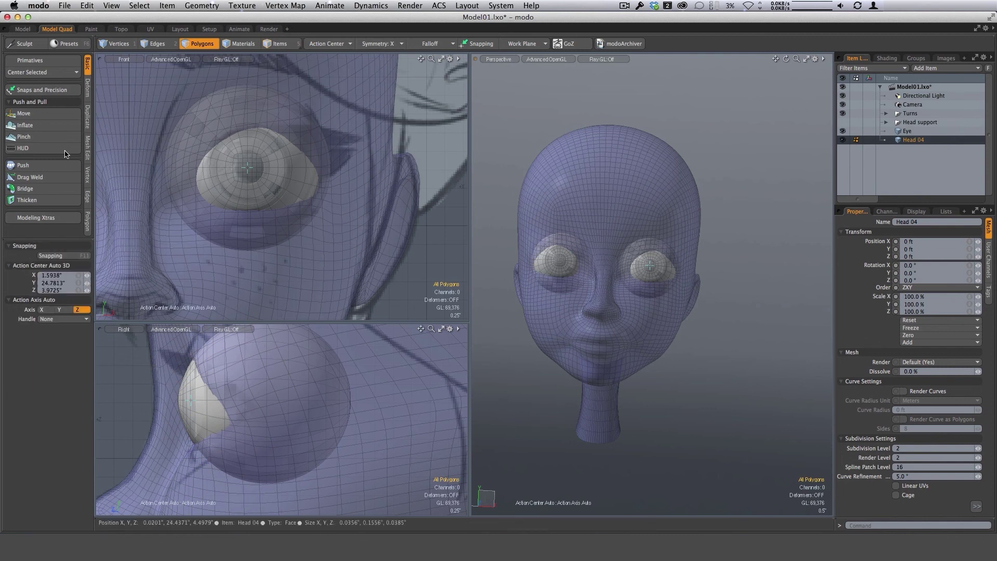
Sculpt the lower edge of both eye openings symmetrically with the Move brush at a size of about 97, following the front drawing
{"action": "left_click", "coordinate": [34, 114]}
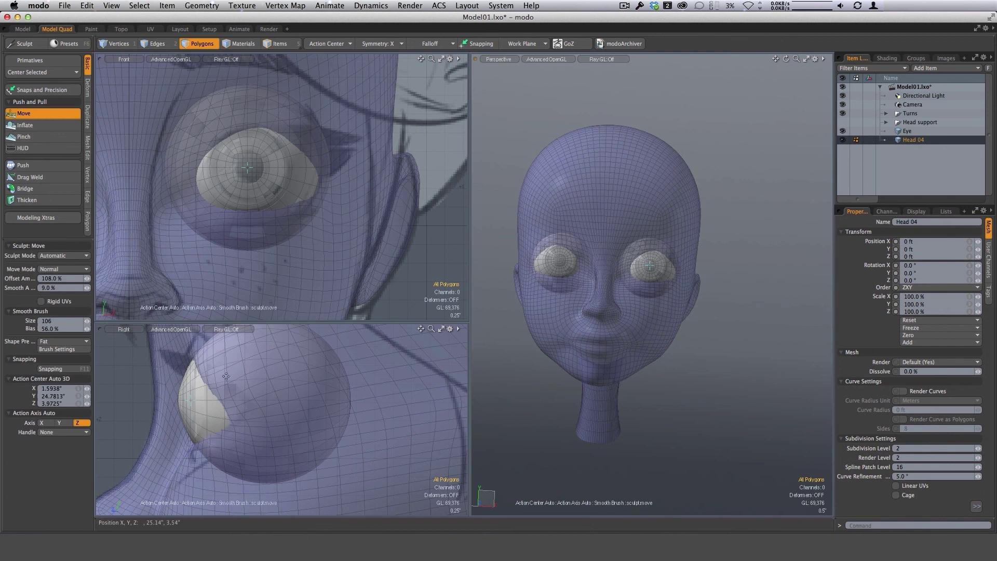
{"action": "left_click_drag", "start_coordinate": [590, 341], "coordinate": [545, 342], "text": "alt"}
{"action": "left_click_drag", "start_coordinate": [597, 312], "coordinate": [649, 312], "text": "ctrl+alt"}
{"action": "mouse_move", "coordinate": [659, 271]}
{"action": "right_mouse_down"}
{"action": "mouse_move", "coordinate": [672, 270]}
{"action": "mouse_move", "coordinate": [656, 270]}
{"action": "right_mouse_up"}
{"action": "left_click_drag", "start_coordinate": [703, 297], "coordinate": [660, 275], "text": "alt"}
{"action": "left_click_drag", "start_coordinate": [659, 275], "coordinate": [665, 273], "text": "ctrl+alt"}
{"action": "right_click_drag", "start_coordinate": [296, 226], "coordinate": [294, 226]}
{"action": "mouse_move", "coordinate": [282, 204]}
{"action": "left_mouse_down"}
{"action": "mouse_move", "coordinate": [282, 215]}
{"action": "mouse_move", "coordinate": [250, 214]}
{"action": "left_mouse_up"}
{"action": "left_click_drag", "start_coordinate": [223, 210], "coordinate": [222, 213]}
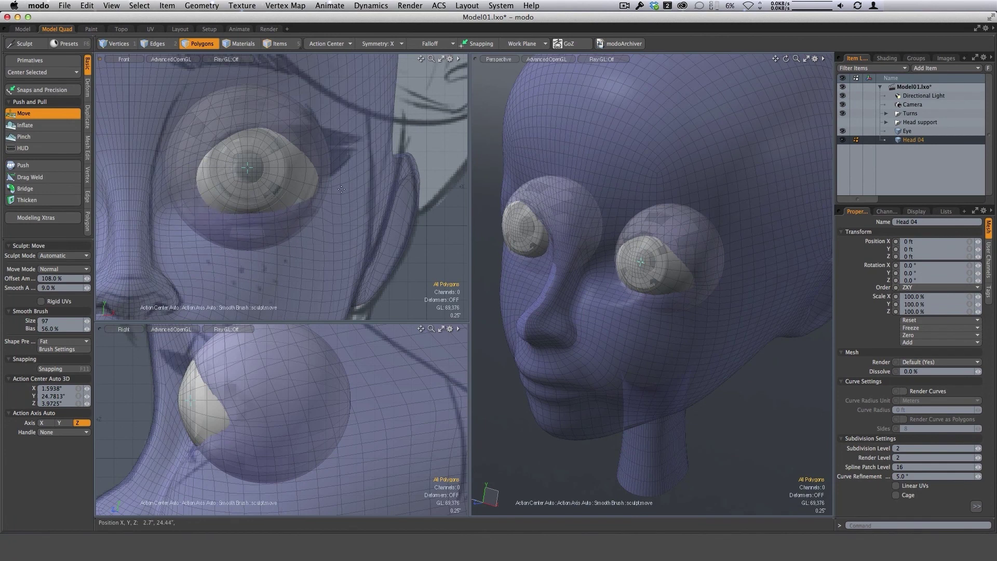
Round the upper and lower edges near the outer eye corner with the Move brush reduced to about 68
{"action": "right_click_drag", "start_coordinate": [248, 137], "coordinate": [233, 137]}
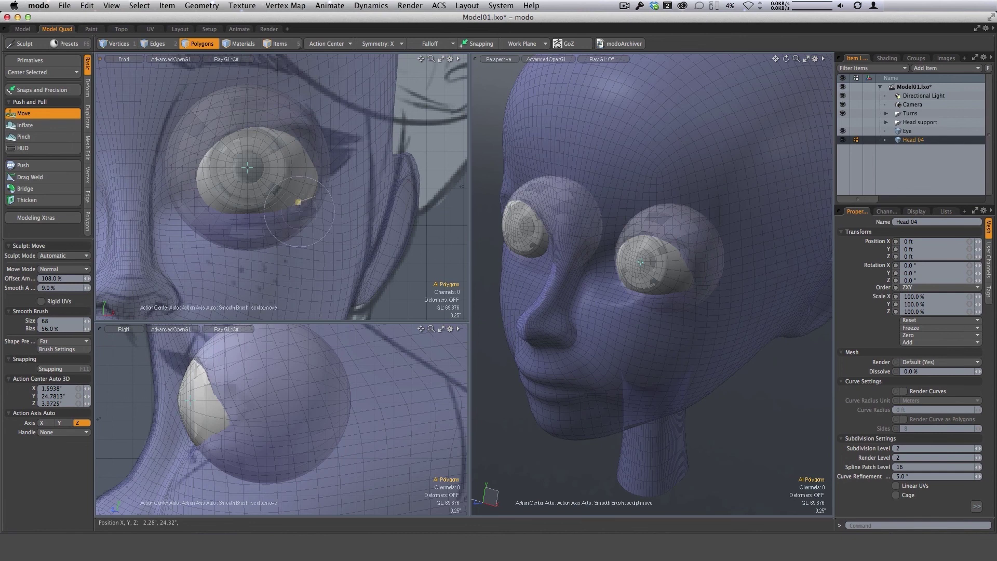
{"action": "right_click_drag", "start_coordinate": [268, 225], "coordinate": [266, 224]}
{"action": "mouse_move", "coordinate": [686, 273]}
{"action": "left_mouse_down", "text": "alt"}
{"action": "mouse_move", "coordinate": [638, 256]}
{"action": "mouse_move", "coordinate": [712, 290]}
{"action": "mouse_move", "coordinate": [649, 301]}
{"action": "left_mouse_up", "text": "alt"}
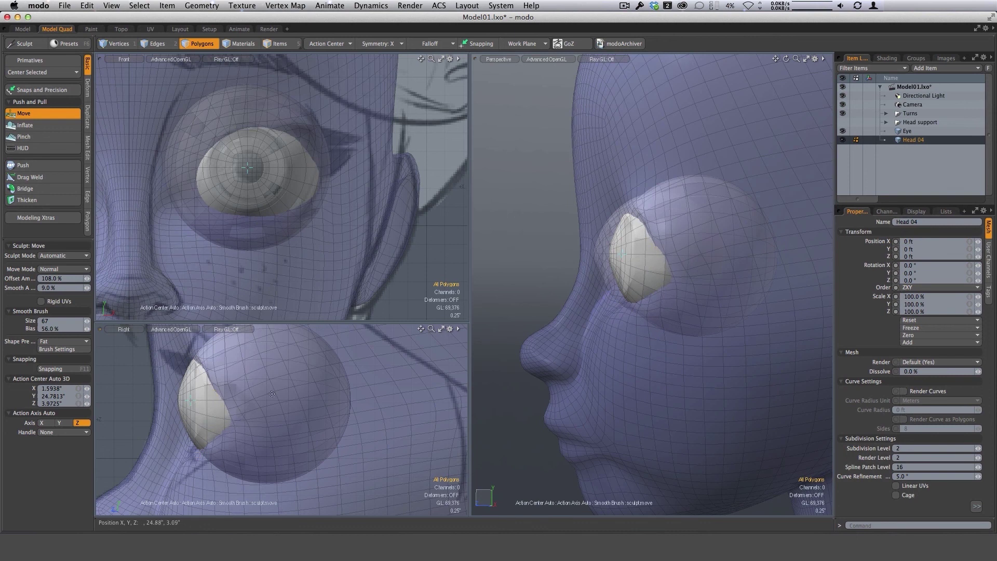
Sculpt the temple and outer brow area beside both eyes with the Move brush at a size of about 64 to 75
{"action": "mouse_move", "coordinate": [598, 260]}
{"action": "left_mouse_down", "text": "alt"}
{"action": "mouse_move", "coordinate": [761, 275]}
{"action": "mouse_move", "coordinate": [670, 307]}
{"action": "mouse_move", "coordinate": [661, 294]}
{"action": "mouse_move", "coordinate": [772, 284]}
{"action": "left_mouse_up", "text": "alt"}
{"action": "mouse_move", "coordinate": [675, 273]}
{"action": "left_mouse_down", "text": "ctrl+alt"}
{"action": "mouse_move", "coordinate": [679, 262]}
{"action": "mouse_move", "coordinate": [696, 387]}
{"action": "mouse_move", "coordinate": [728, 351]}
{"action": "mouse_move", "coordinate": [648, 376]}
{"action": "mouse_move", "coordinate": [615, 415]}
{"action": "mouse_move", "coordinate": [675, 417]}
{"action": "mouse_move", "coordinate": [631, 239]}
{"action": "mouse_move", "coordinate": [652, 371]}
{"action": "mouse_move", "coordinate": [639, 299]}
{"action": "mouse_move", "coordinate": [603, 307]}
{"action": "left_mouse_up", "text": "ctrl+alt"}
{"action": "right_click_drag", "start_coordinate": [524, 285], "coordinate": [522, 285]}
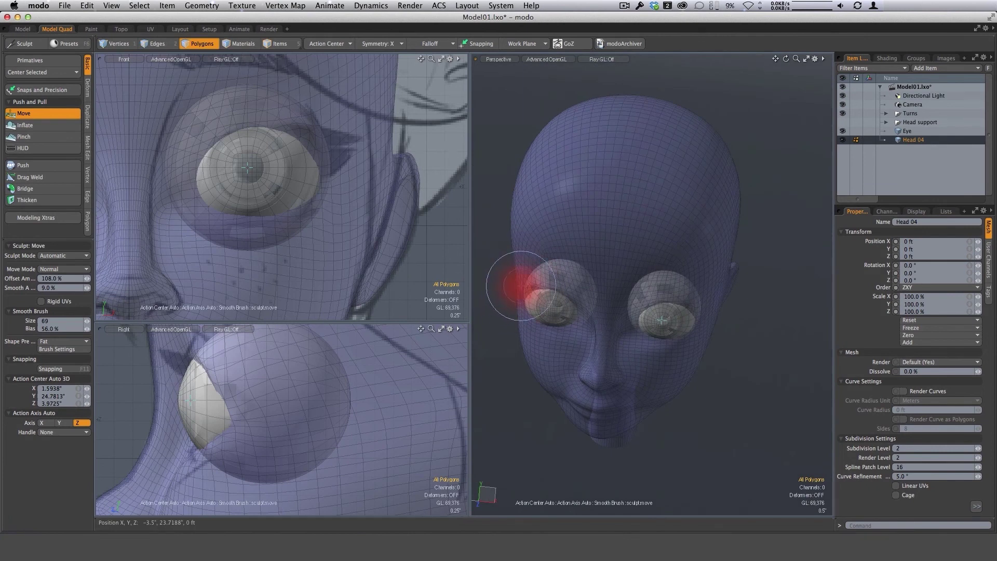
{"action": "mouse_move", "coordinate": [569, 335]}
{"action": "left_mouse_down", "text": "alt"}
{"action": "mouse_move", "coordinate": [581, 355]}
{"action": "mouse_move", "coordinate": [558, 327]}
{"action": "left_mouse_up", "text": "alt"}
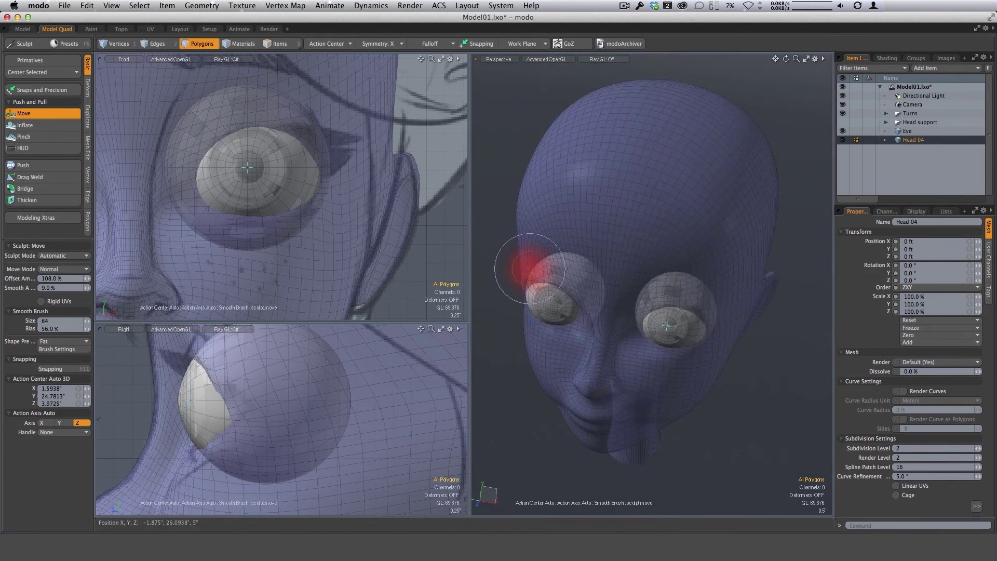
{"action": "left_click_drag", "start_coordinate": [560, 276], "coordinate": [583, 298], "text": "alt"}
{"action": "right_click_drag", "start_coordinate": [522, 271], "coordinate": [527, 272]}
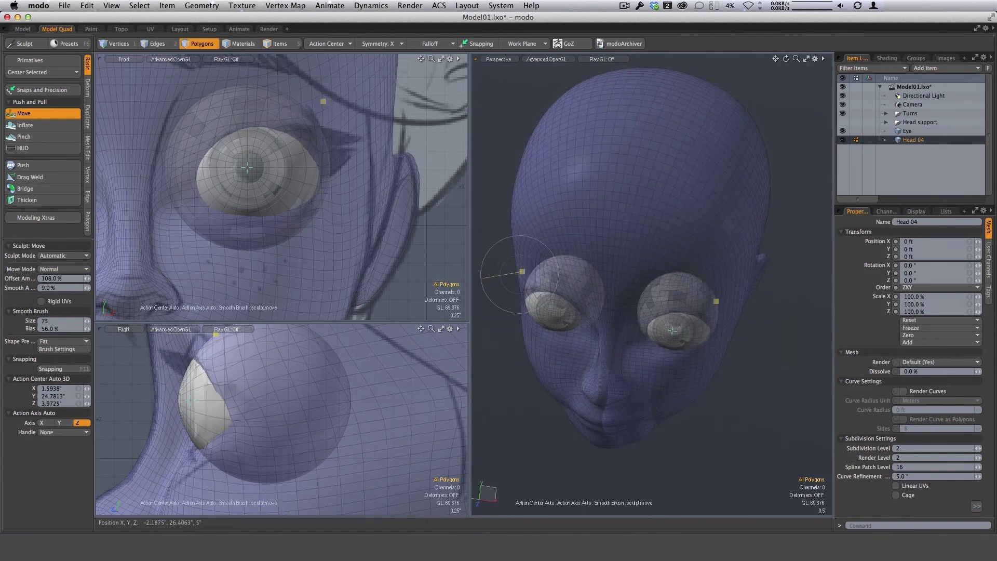
{"action": "mouse_move", "coordinate": [561, 361]}
{"action": "left_mouse_down", "text": "alt"}
{"action": "mouse_move", "coordinate": [575, 319]}
{"action": "mouse_move", "coordinate": [759, 230]}
{"action": "mouse_move", "coordinate": [727, 234]}
{"action": "mouse_move", "coordinate": [567, 395]}
{"action": "mouse_move", "coordinate": [659, 391]}
{"action": "mouse_move", "coordinate": [618, 323]}
{"action": "mouse_move", "coordinate": [590, 307]}
{"action": "left_mouse_up", "text": "alt"}
{"action": "right_click_drag", "start_coordinate": [591, 307], "coordinate": [594, 307]}
{"action": "mouse_move", "coordinate": [594, 306]}
{"action": "left_mouse_down", "text": "alt"}
{"action": "mouse_move", "coordinate": [715, 428]}
{"action": "mouse_move", "coordinate": [713, 418]}
{"action": "left_mouse_up", "text": "alt"}
Sculpt the inner upper sockets of both eyes beside the nose bridge with the Move brush, reducing its size from about 98 to 72
{"action": "left_click_drag", "start_coordinate": [325, 198], "coordinate": [261, 172], "text": "ctrl+alt"}
{"action": "right_click_drag", "start_coordinate": [658, 315], "coordinate": [666, 315]}
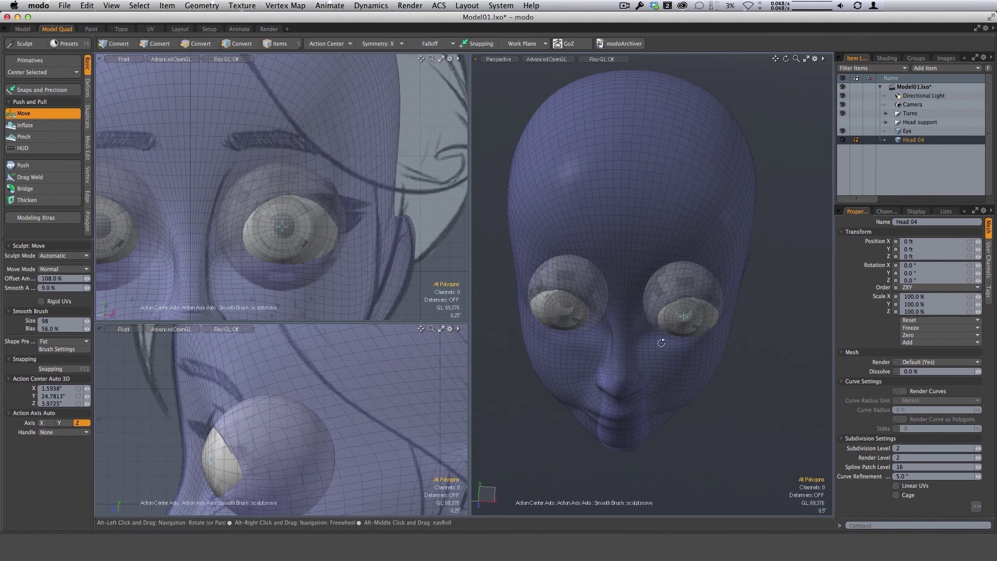
{"action": "right_click_drag", "start_coordinate": [639, 336], "coordinate": [631, 335]}
{"action": "left_click_drag", "start_coordinate": [633, 337], "coordinate": [628, 307], "text": "alt"}
{"action": "left_click_drag", "start_coordinate": [629, 306], "coordinate": [645, 305], "text": "ctrl+alt"}
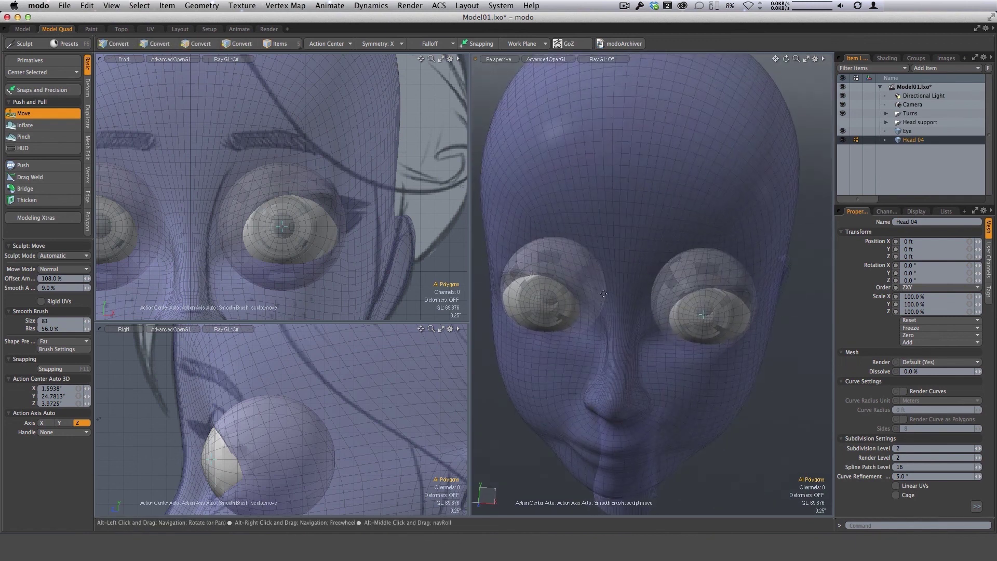
{"action": "right_click_drag", "start_coordinate": [588, 299], "coordinate": [583, 300]}
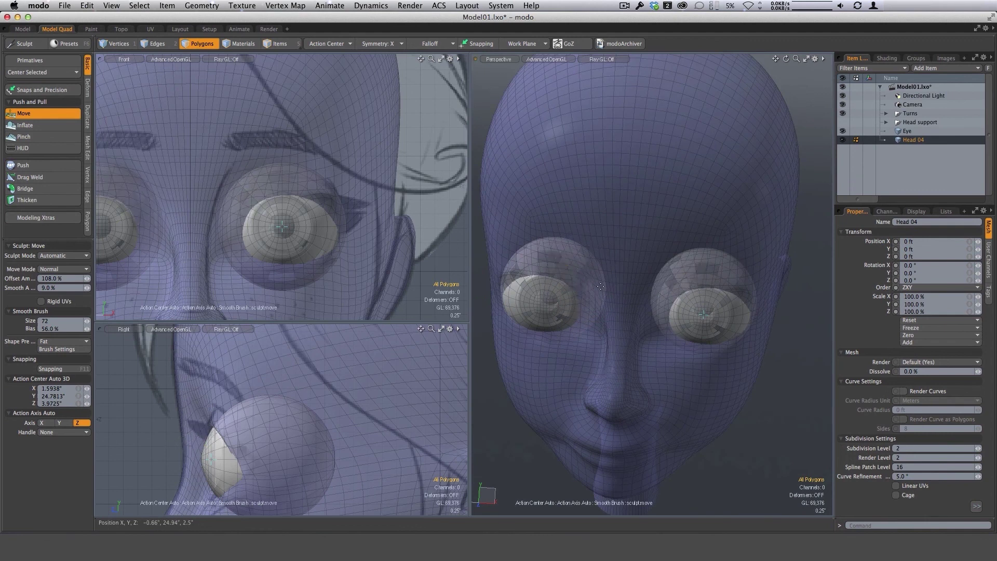
{"action": "mouse_move", "coordinate": [602, 315]}
{"action": "left_mouse_down", "text": "alt"}
{"action": "mouse_move", "coordinate": [618, 310]}
{"action": "mouse_move", "coordinate": [655, 349]}
{"action": "mouse_move", "coordinate": [617, 264]}
{"action": "left_mouse_up", "text": "alt"}
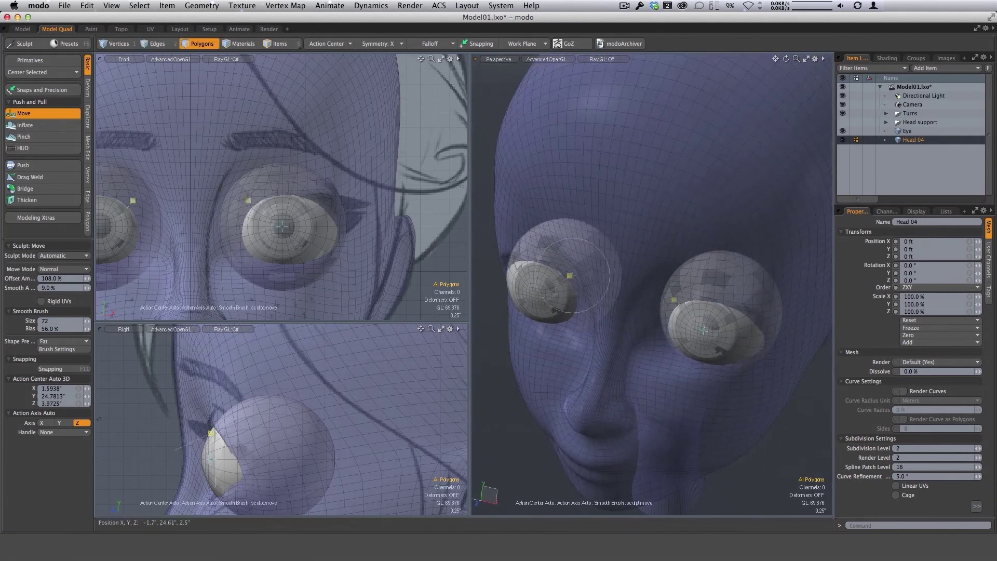
{"action": "left_click_drag", "start_coordinate": [627, 311], "coordinate": [624, 291], "text": "alt"}
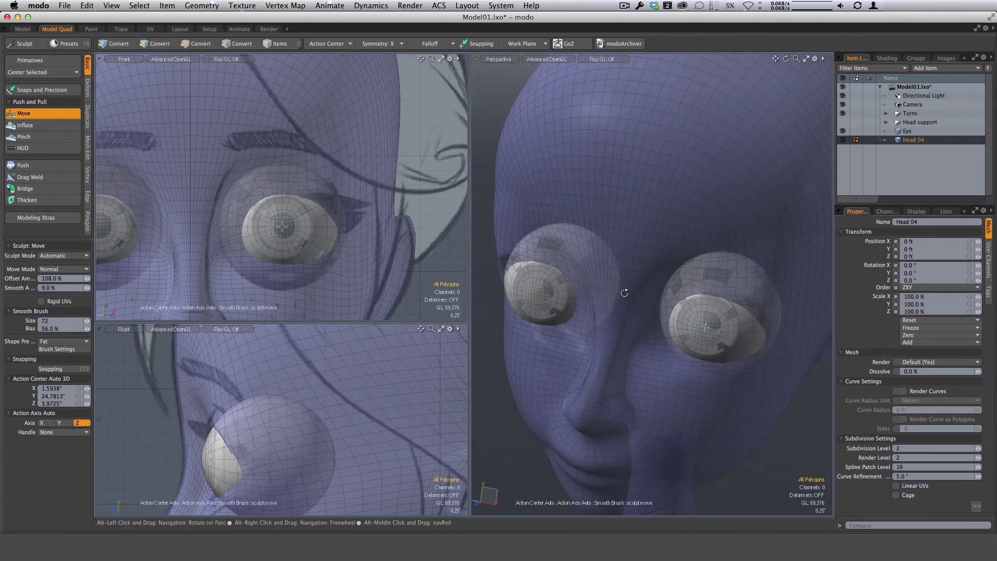
{"action": "left_click_drag", "start_coordinate": [659, 361], "coordinate": [678, 354], "text": "alt"}
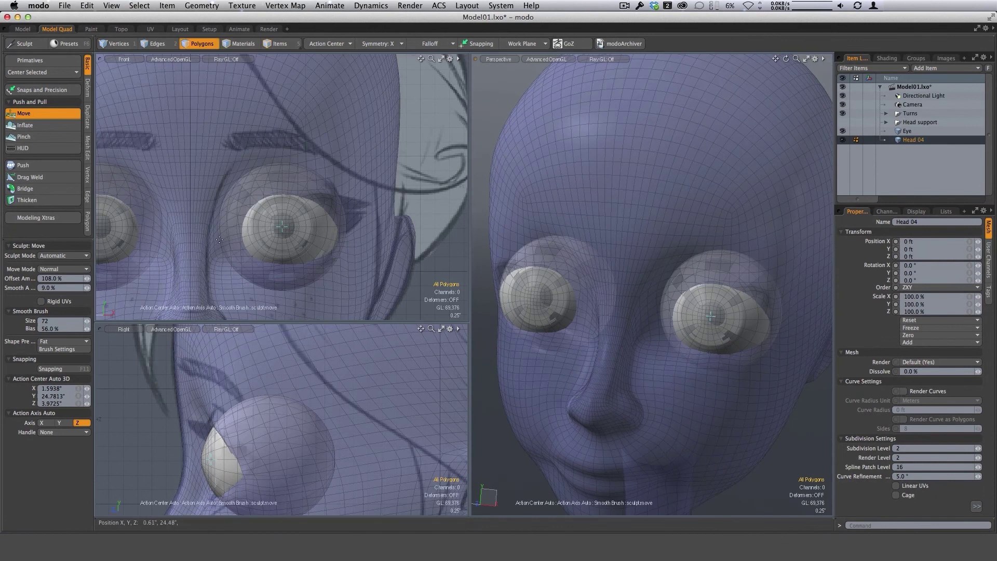
Examine the nose bridge, the nose and the inner eye contours against the front and side reference drawings
{"action": "right_click_drag", "start_coordinate": [214, 237], "coordinate": [219, 237]}
{"action": "scroll", "coordinate": [247, 240], "scroll_direction": "up", "scroll_amount": 5}
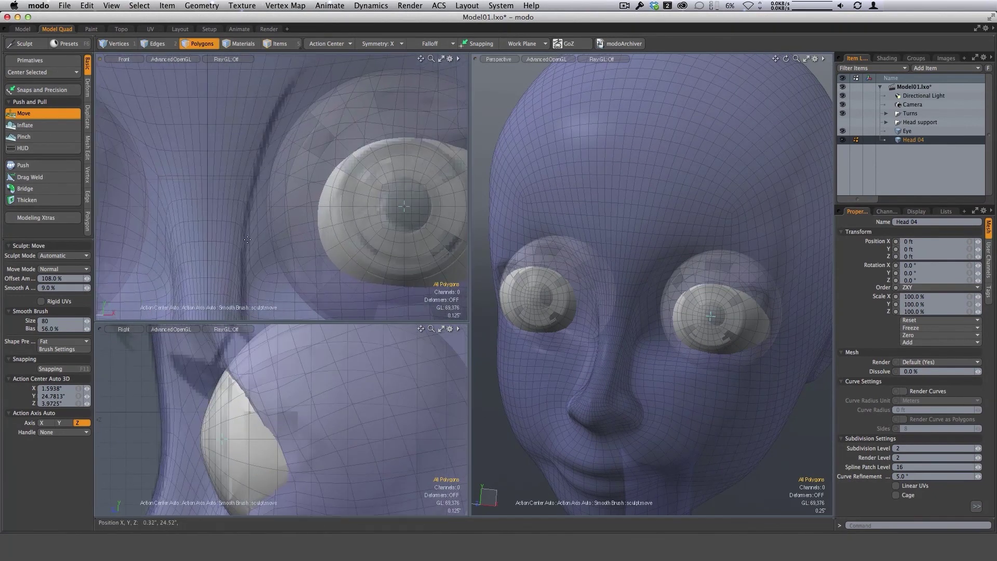
{"action": "scroll", "coordinate": [346, 119], "scroll_direction": "down", "scroll_amount": 4}
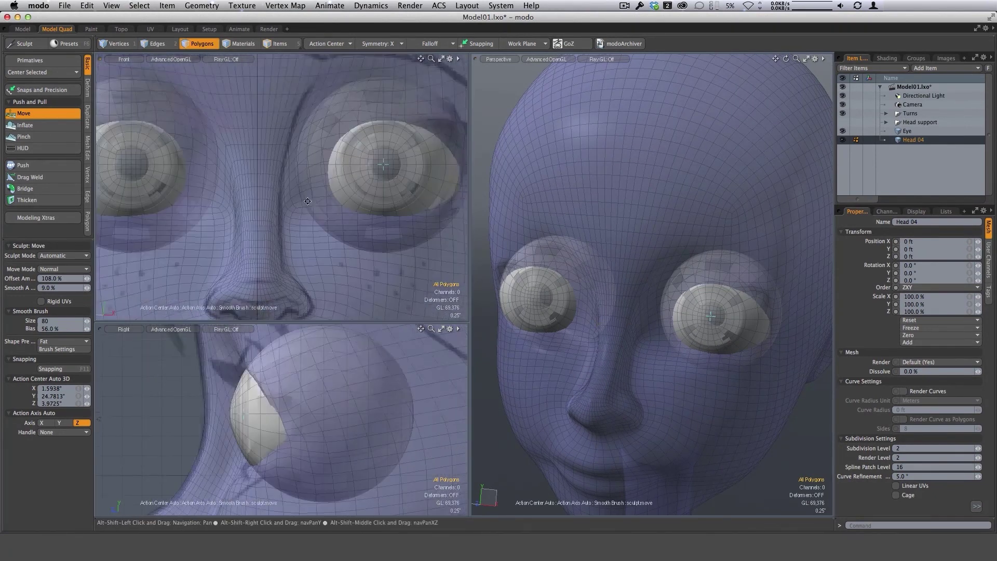
{"action": "scroll", "coordinate": [312, 271], "scroll_direction": "up", "scroll_amount": 2}
{"action": "left_click_drag", "start_coordinate": [323, 289], "coordinate": [332, 278], "text": "alt"}
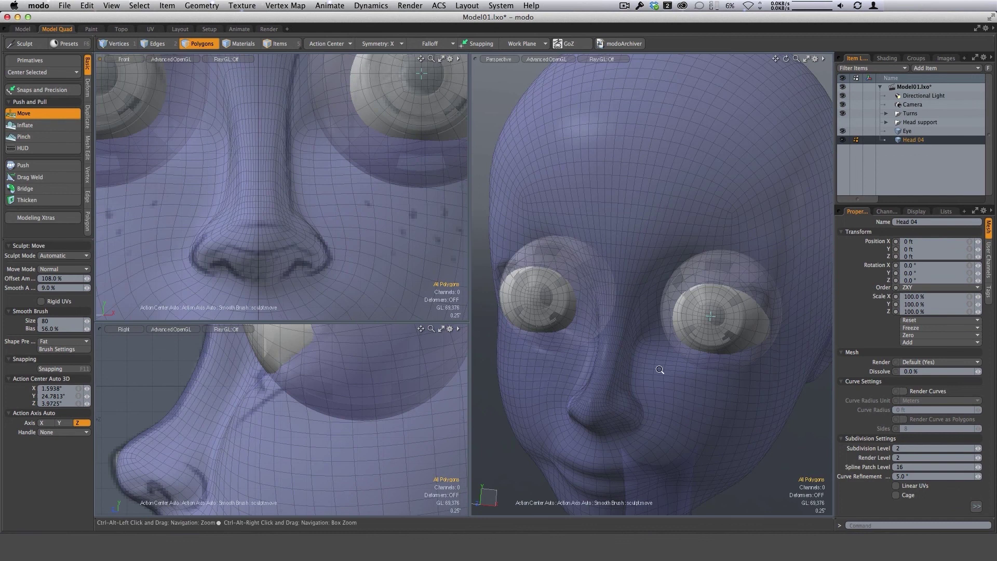
{"action": "scroll", "coordinate": [673, 379], "scroll_direction": "down", "scroll_amount": 3}
{"action": "left_click_drag", "start_coordinate": [714, 390], "coordinate": [537, 283], "text": "alt+shift"}
{"action": "left_click_drag", "start_coordinate": [692, 279], "coordinate": [639, 277], "text": "alt"}
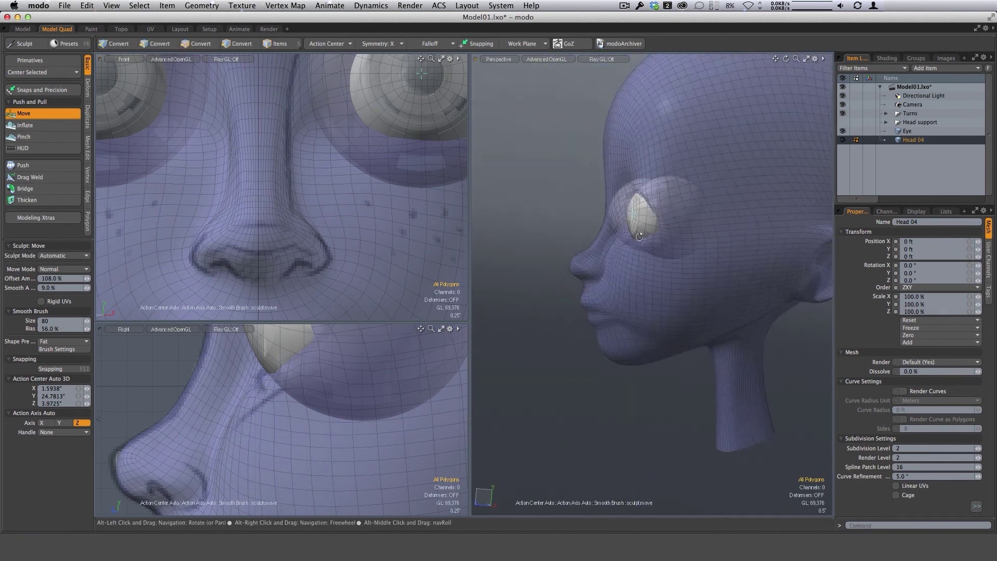
Sculpt the brow ridge above both eyes in profile with the Move brush at a size of about 72
{"action": "scroll", "coordinate": [711, 203], "scroll_direction": "up", "scroll_amount": 3}
{"action": "left_click_drag", "start_coordinate": [605, 203], "coordinate": [640, 242], "text": "alt+shift"}
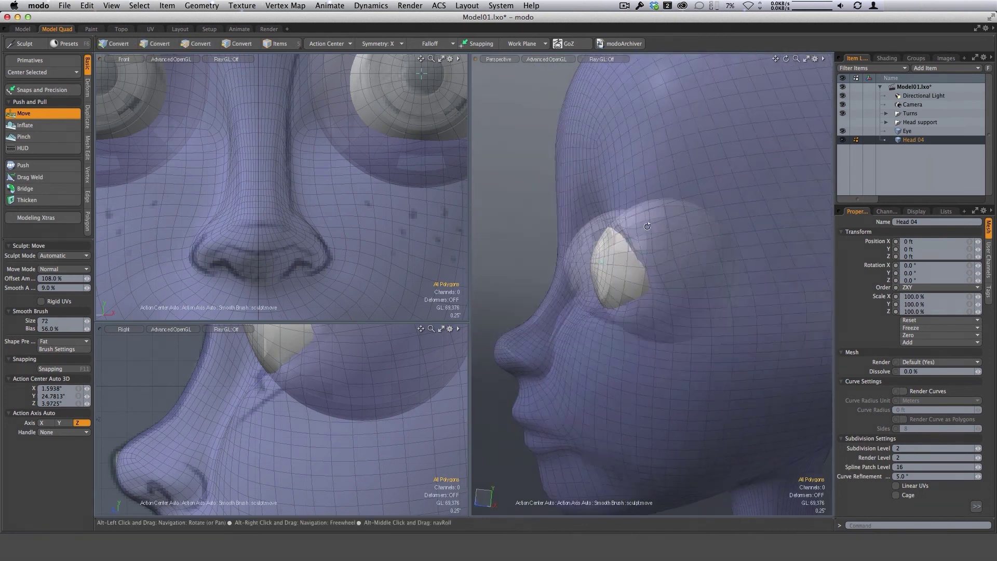
{"action": "scroll", "coordinate": [640, 243], "scroll_direction": "up", "scroll_amount": 3}
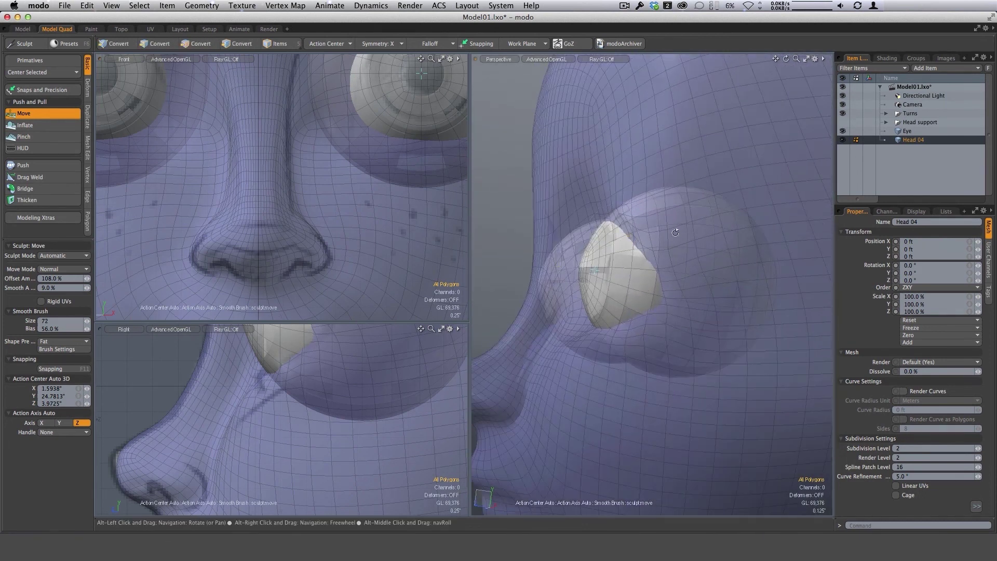
{"action": "left_click_drag", "start_coordinate": [630, 236], "coordinate": [572, 203], "text": "alt"}
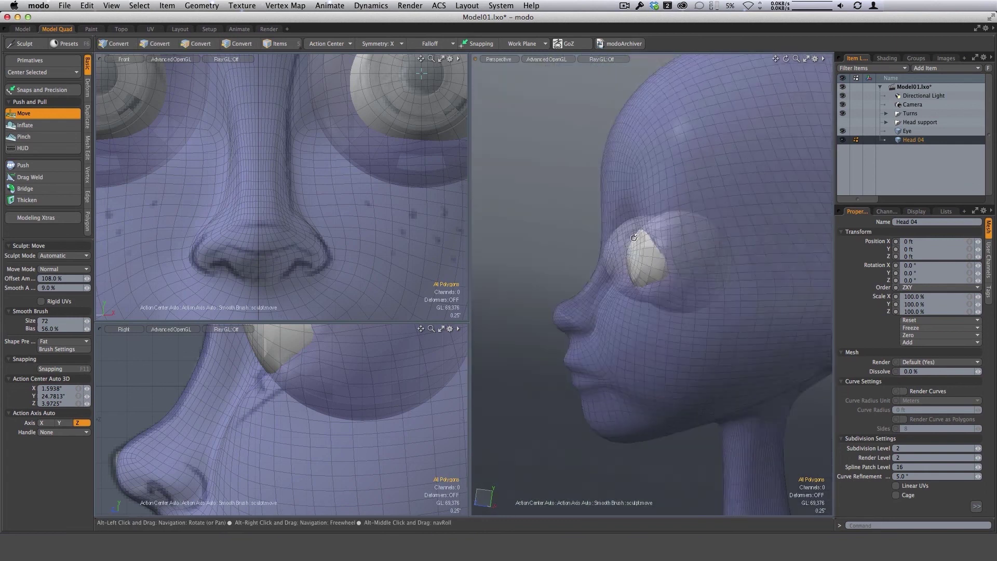
{"action": "left_click_drag", "start_coordinate": [644, 203], "coordinate": [632, 202], "text": "alt"}
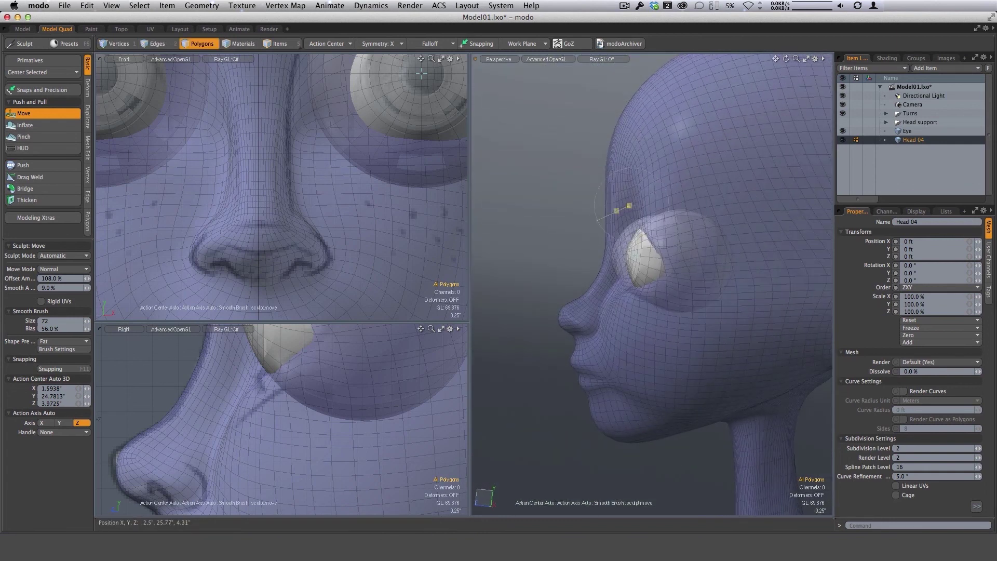
{"action": "left_click_drag", "start_coordinate": [632, 195], "coordinate": [572, 278], "text": "alt"}
Enlarge the side view and sculpt the inner lower edge of both eye openings with the Move brush at about 65 to 75
{"action": "left_click_drag", "start_coordinate": [359, 386], "coordinate": [328, 443], "text": "alt"}
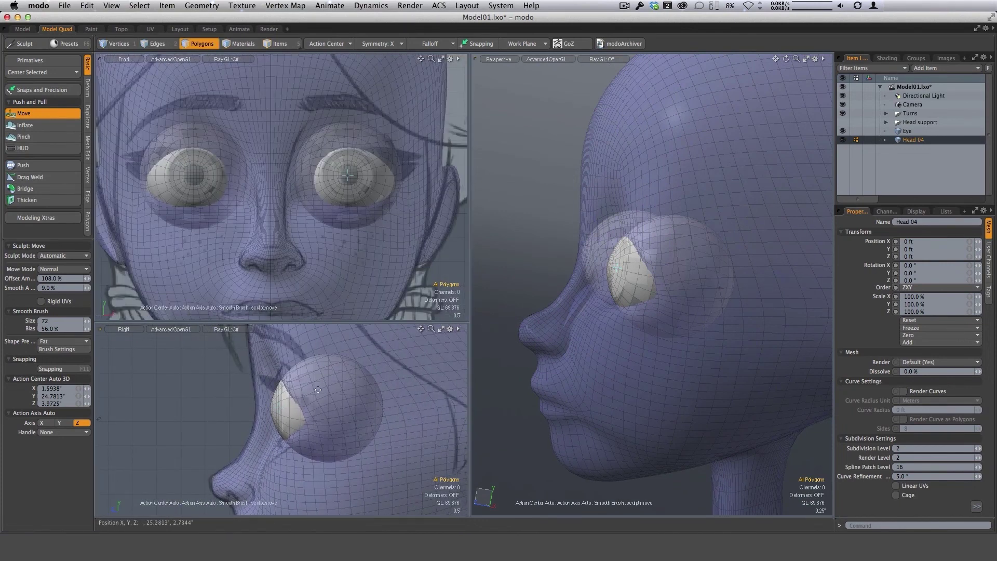
{"action": "left_click_drag", "start_coordinate": [469, 322], "coordinate": [476, 271]}
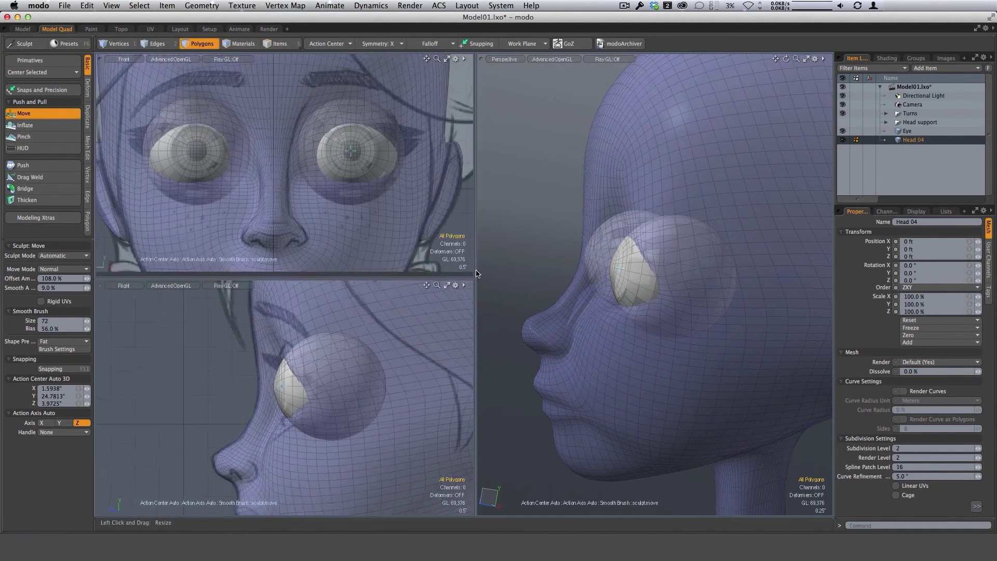
{"action": "scroll", "coordinate": [332, 364], "scroll_direction": "up", "scroll_amount": 4}
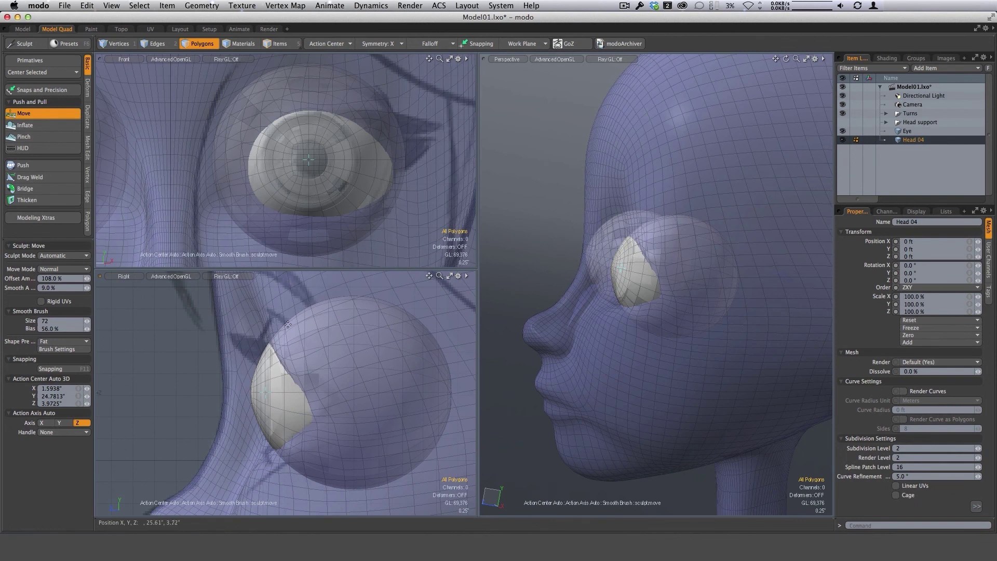
{"action": "right_click_drag", "start_coordinate": [310, 393], "coordinate": [317, 392]}
{"action": "left_click_drag", "start_coordinate": [619, 334], "coordinate": [690, 331], "text": "alt"}
{"action": "right_click_drag", "start_coordinate": [638, 315], "coordinate": [634, 312]}
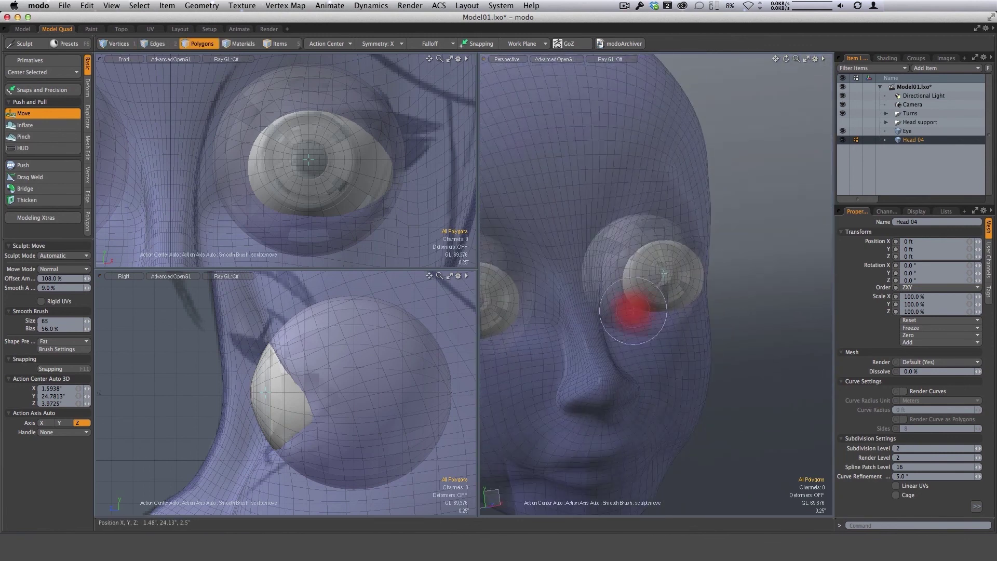
{"action": "mouse_move", "coordinate": [646, 310]}
{"action": "left_mouse_down", "text": "alt"}
{"action": "mouse_move", "coordinate": [699, 385]}
{"action": "mouse_move", "coordinate": [630, 314]}
{"action": "left_mouse_up", "text": "alt"}
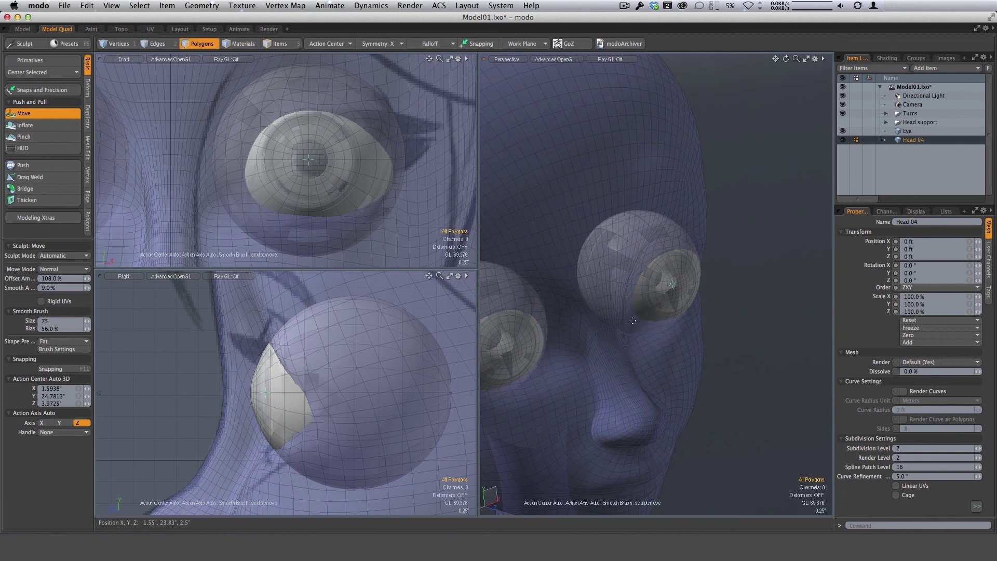
{"action": "left_click_drag", "start_coordinate": [668, 379], "coordinate": [681, 324], "text": "alt"}
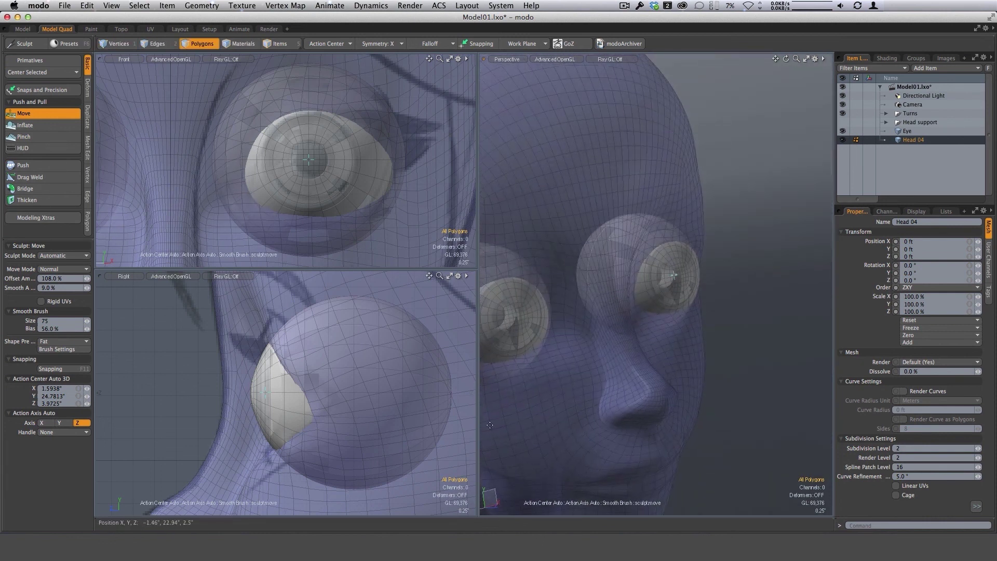
Pull down the lower edge of both eye openings toward the outer corners with the Move brush at a size of about 86
{"action": "right_click_drag", "start_coordinate": [284, 221], "coordinate": [287, 221]}
{"action": "mouse_move", "coordinate": [307, 217]}
{"action": "left_mouse_down"}
{"action": "mouse_move", "coordinate": [344, 227]}
{"action": "mouse_move", "coordinate": [369, 223]}
{"action": "mouse_move", "coordinate": [369, 213]}
{"action": "left_mouse_up"}
{"action": "left_click_drag", "start_coordinate": [715, 342], "coordinate": [724, 259], "text": "alt"}
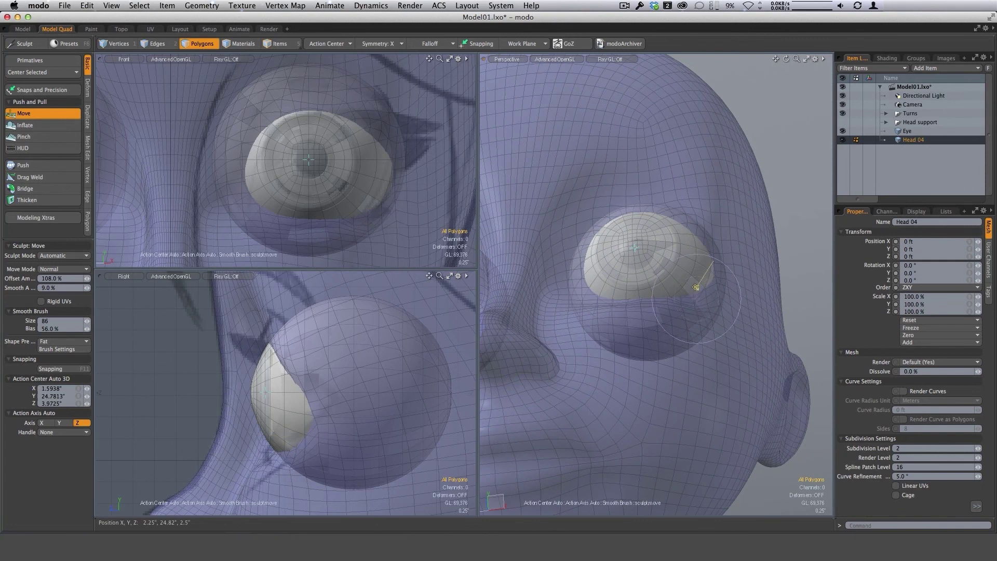
{"action": "left_click_drag", "start_coordinate": [695, 293], "coordinate": [666, 302], "text": "alt"}
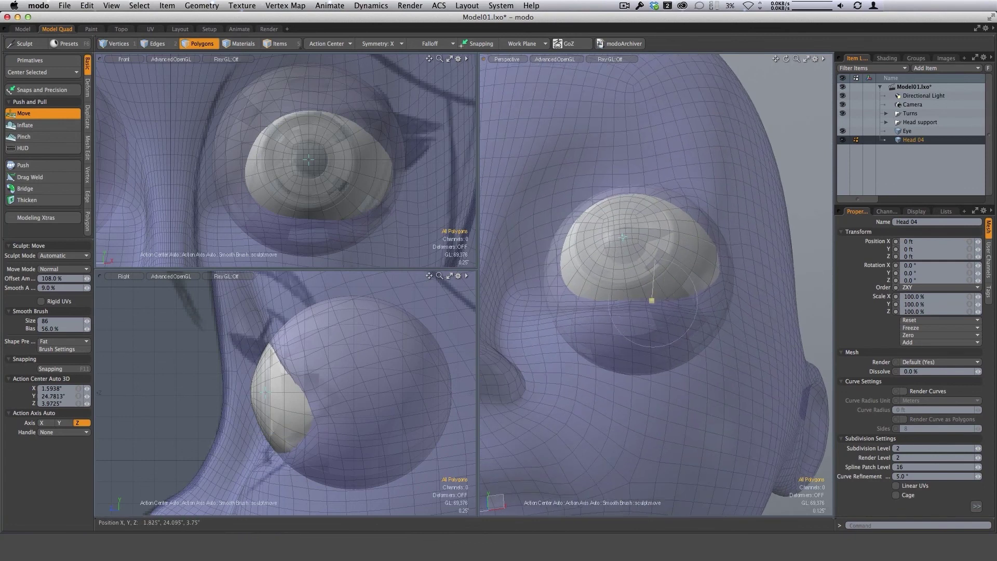
{"action": "left_click_drag", "start_coordinate": [615, 310], "coordinate": [579, 306], "text": "ctrl+alt"}
{"action": "left_click_drag", "start_coordinate": [627, 303], "coordinate": [666, 304], "text": "alt"}
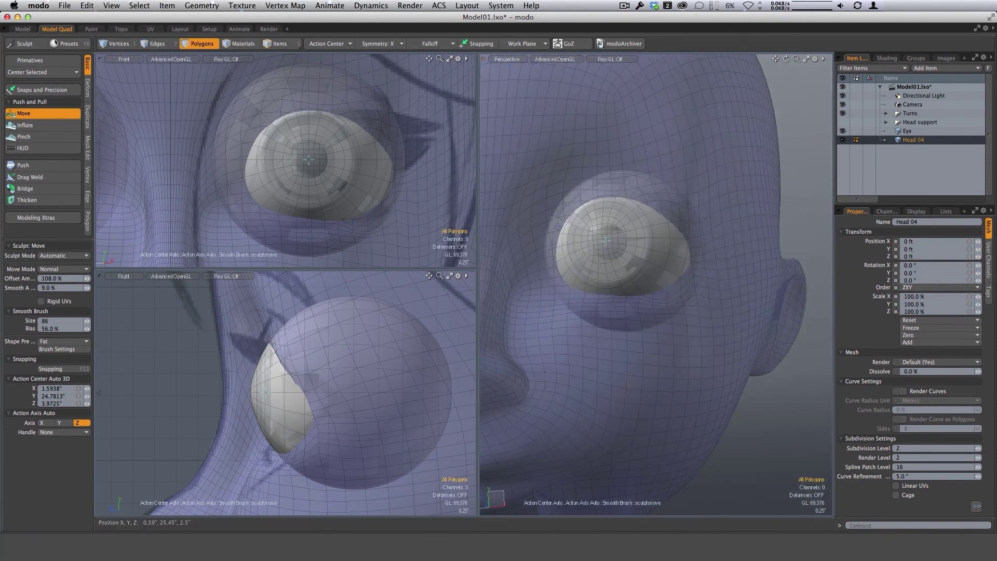
Smooth the curve of both outer lower eye edges with the Move brush reduced to about 70, following the eyeball
{"action": "scroll", "coordinate": [671, 301], "scroll_direction": "up", "scroll_amount": 4, "text": "alt"}
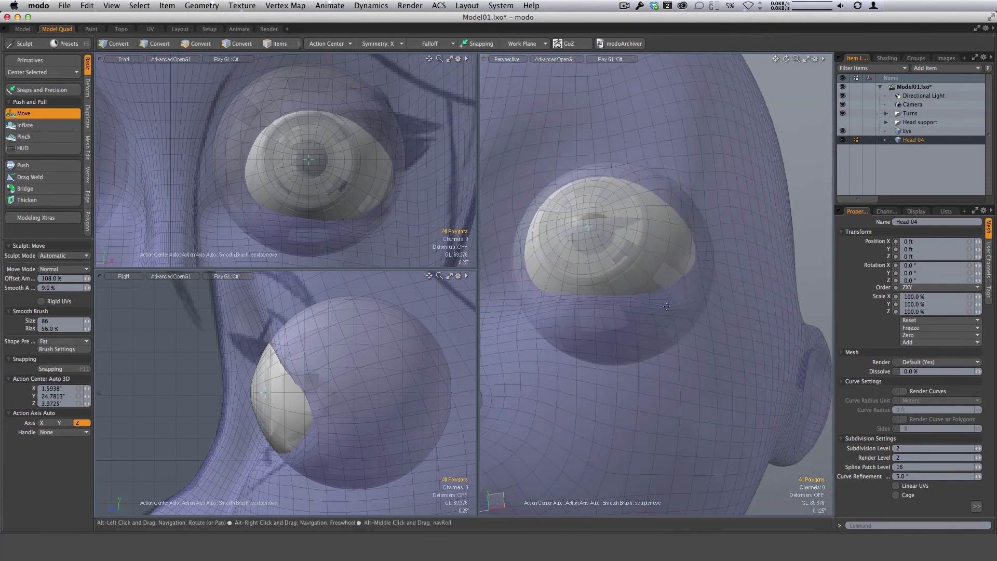
{"action": "left_click_drag", "start_coordinate": [669, 305], "coordinate": [653, 307], "text": "alt"}
{"action": "scroll", "coordinate": [656, 305], "scroll_direction": "up", "scroll_amount": 2, "text": "alt"}
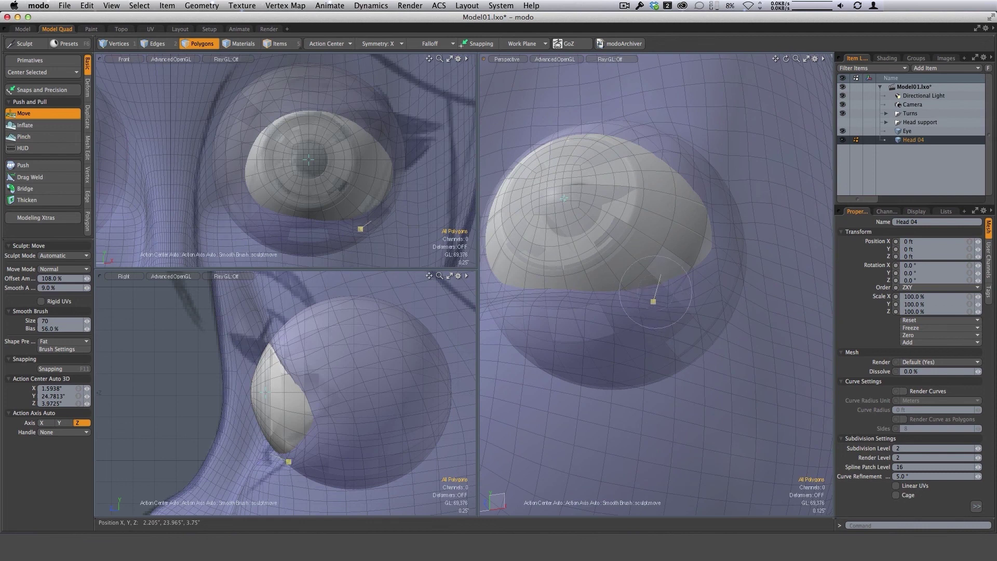
{"action": "scroll", "coordinate": [650, 290], "scroll_direction": "down", "scroll_amount": 3}
{"action": "mouse_move", "coordinate": [644, 311]}
{"action": "left_mouse_down", "text": "alt"}
{"action": "mouse_move", "coordinate": [600, 304]}
{"action": "mouse_move", "coordinate": [692, 375]}
{"action": "left_mouse_up", "text": "alt"}
{"action": "scroll", "coordinate": [617, 300], "scroll_direction": "up", "scroll_amount": 3, "text": "alt"}
{"action": "scroll", "coordinate": [593, 304], "scroll_direction": "up", "scroll_amount": 2, "text": "alt"}
{"action": "scroll", "coordinate": [412, 329], "scroll_direction": "down", "scroll_amount": 4}
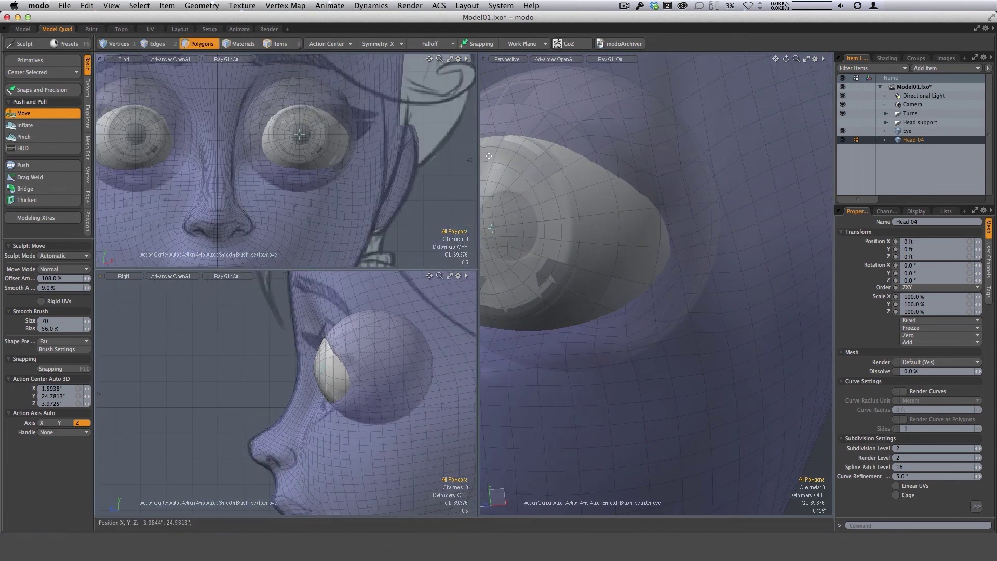
Fit the inner corners of both eye openings against the eyeballs from above with the Move brush at a size of about 72
{"action": "left_click_drag", "start_coordinate": [597, 213], "coordinate": [714, 242], "text": "alt"}
{"action": "mouse_move", "coordinate": [635, 290]}
{"action": "left_mouse_down", "text": "ctrl+alt"}
{"action": "mouse_move", "coordinate": [597, 291]}
{"action": "mouse_move", "coordinate": [645, 392]}
{"action": "left_mouse_up", "text": "ctrl+alt"}
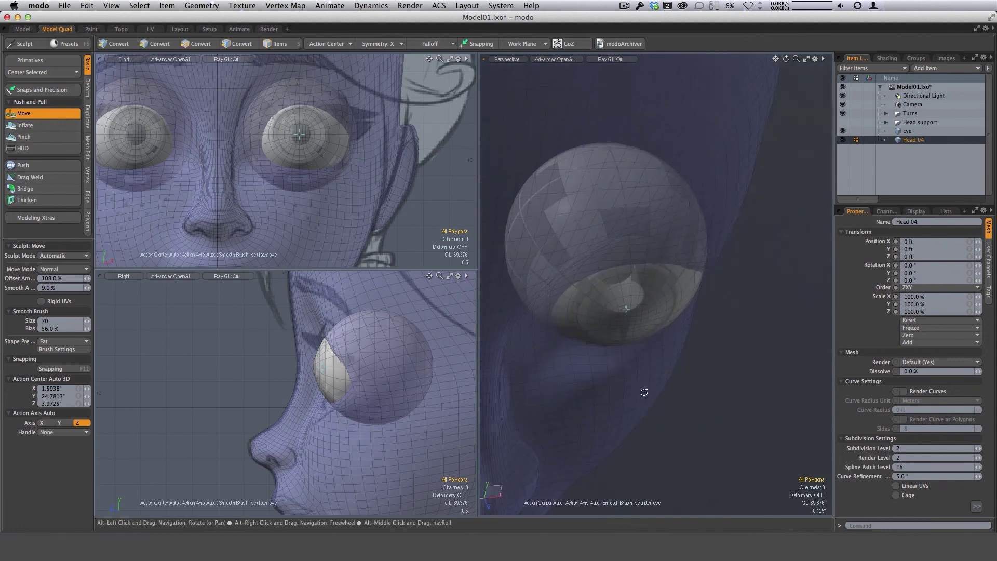
{"action": "left_click_drag", "start_coordinate": [555, 352], "coordinate": [557, 370], "text": "alt"}
{"action": "right_click_drag", "start_coordinate": [555, 341], "coordinate": [557, 340]}
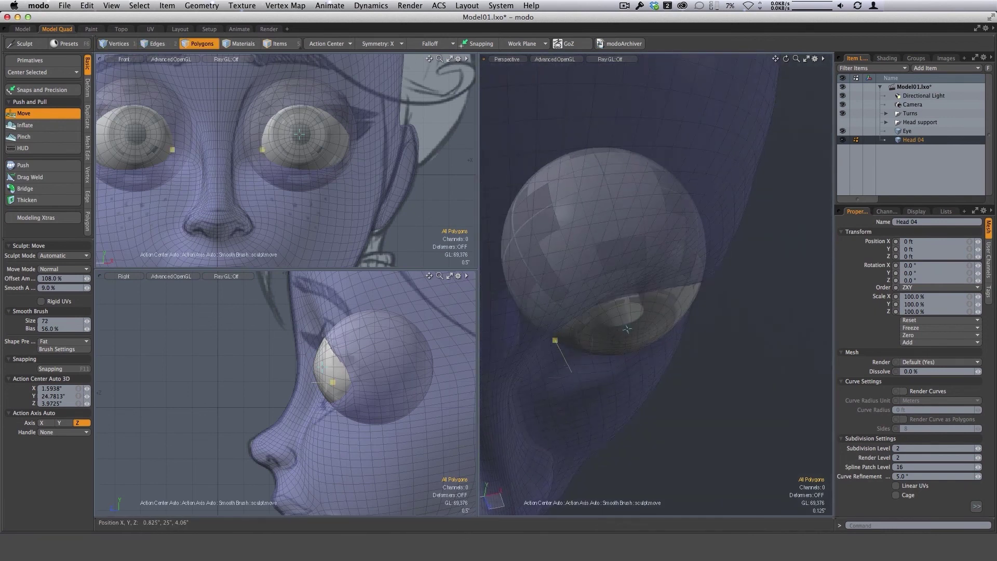
{"action": "left_click_drag", "start_coordinate": [553, 329], "coordinate": [672, 321], "text": "alt"}
{"action": "mouse_move", "coordinate": [569, 288]}
{"action": "left_mouse_down", "text": "alt+shift"}
{"action": "mouse_move", "coordinate": [615, 314]}
{"action": "mouse_move", "coordinate": [617, 342]}
{"action": "left_mouse_up", "text": "alt+shift"}
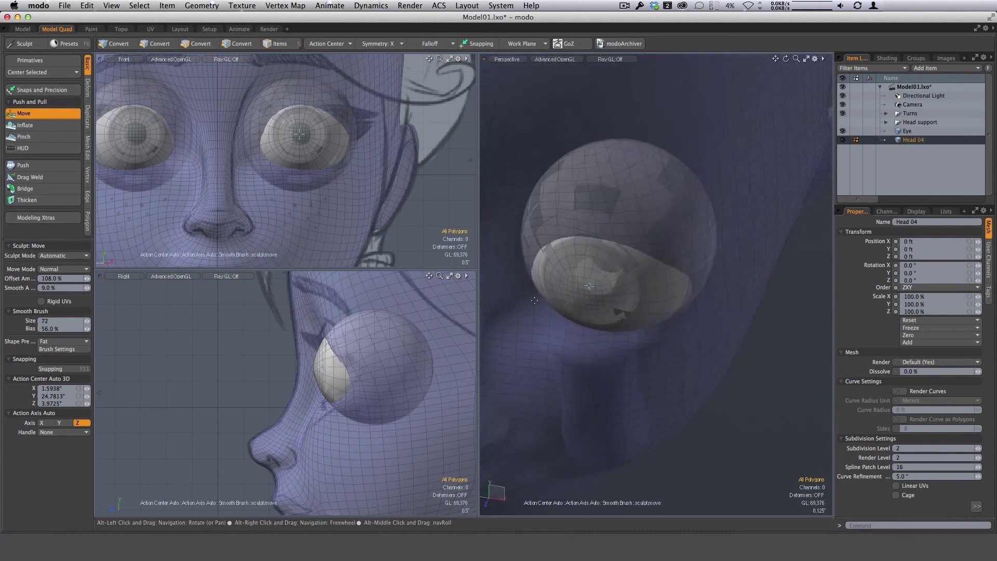
Widen both inner eye corners toward the nose bridge with the Move brush at a size of about 97 to 110
{"action": "right_click_drag", "start_coordinate": [535, 299], "coordinate": [555, 300]}
{"action": "mouse_move", "coordinate": [525, 271]}
{"action": "left_mouse_down", "text": "alt"}
{"action": "mouse_move", "coordinate": [524, 291]}
{"action": "mouse_move", "coordinate": [561, 318]}
{"action": "left_mouse_up", "text": "alt"}
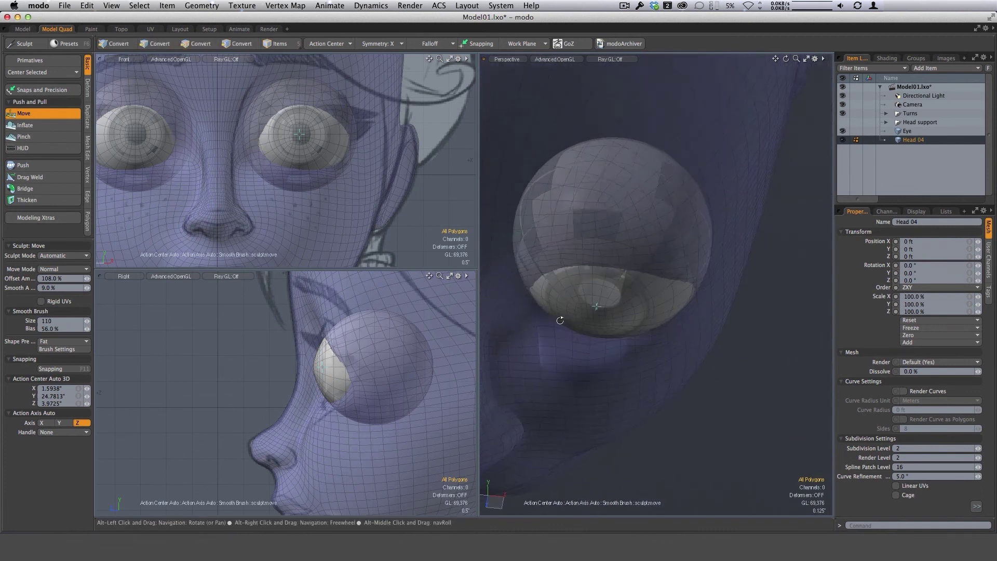
{"action": "right_click_drag", "start_coordinate": [534, 317], "coordinate": [532, 317]}
{"action": "left_click_drag", "start_coordinate": [532, 317], "coordinate": [532, 324], "text": "alt"}
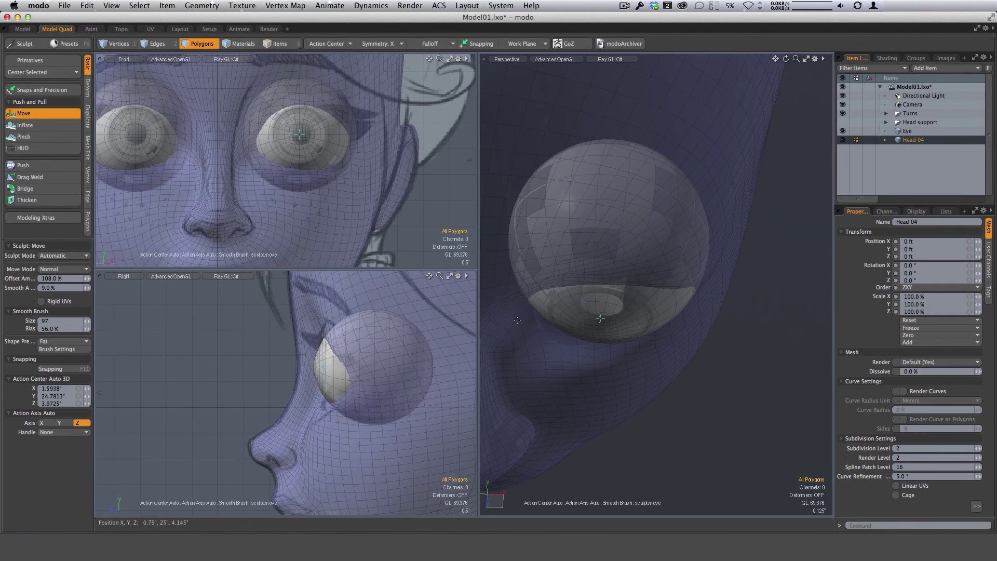
{"action": "left_click_drag", "start_coordinate": [522, 316], "coordinate": [665, 300], "text": "ctrl+alt"}
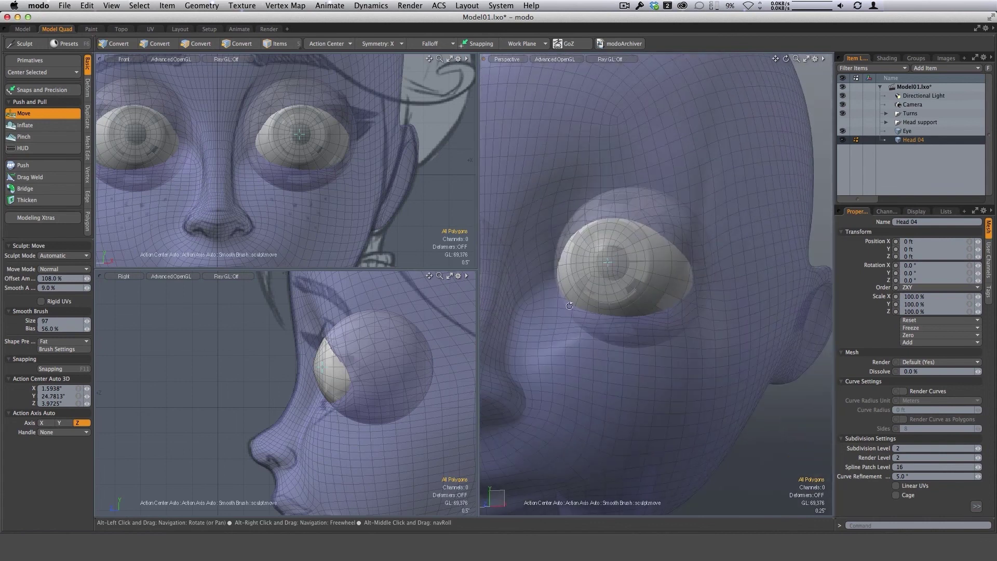
Refine the lower lid area near both inner eye corners with the Move brush, reducing its size from about 90 to 75
{"action": "mouse_move", "coordinate": [570, 306]}
{"action": "left_mouse_down", "text": "alt"}
{"action": "mouse_move", "coordinate": [550, 281]}
{"action": "mouse_move", "coordinate": [576, 292]}
{"action": "left_mouse_up", "text": "alt"}
{"action": "right_click_drag", "start_coordinate": [575, 291], "coordinate": [571, 291]}
{"action": "left_click_drag", "start_coordinate": [574, 293], "coordinate": [578, 301], "text": "alt"}
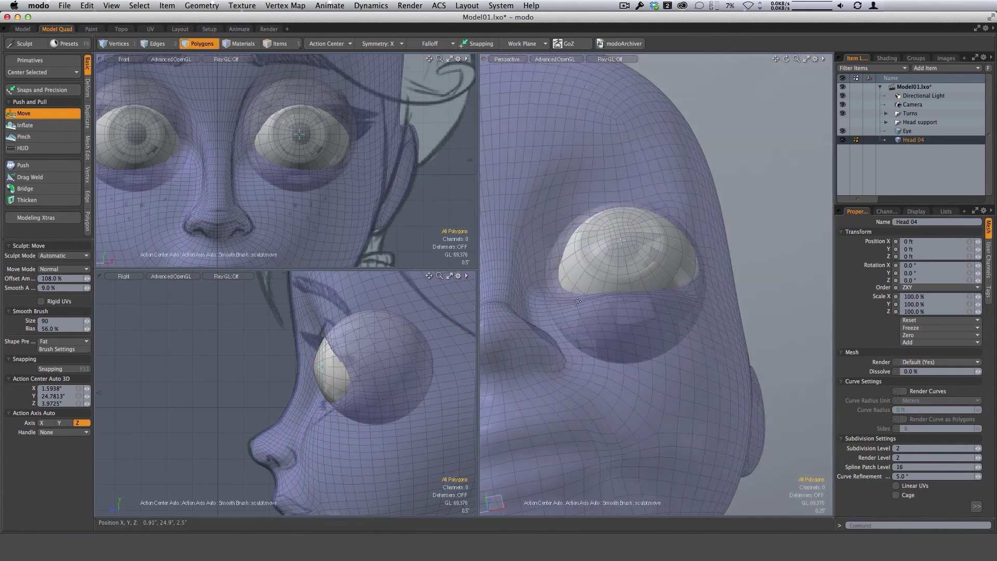
{"action": "scroll", "coordinate": [574, 302], "scroll_direction": "up", "scroll_amount": 2}
{"action": "right_click_drag", "start_coordinate": [578, 302], "coordinate": [571, 301]}
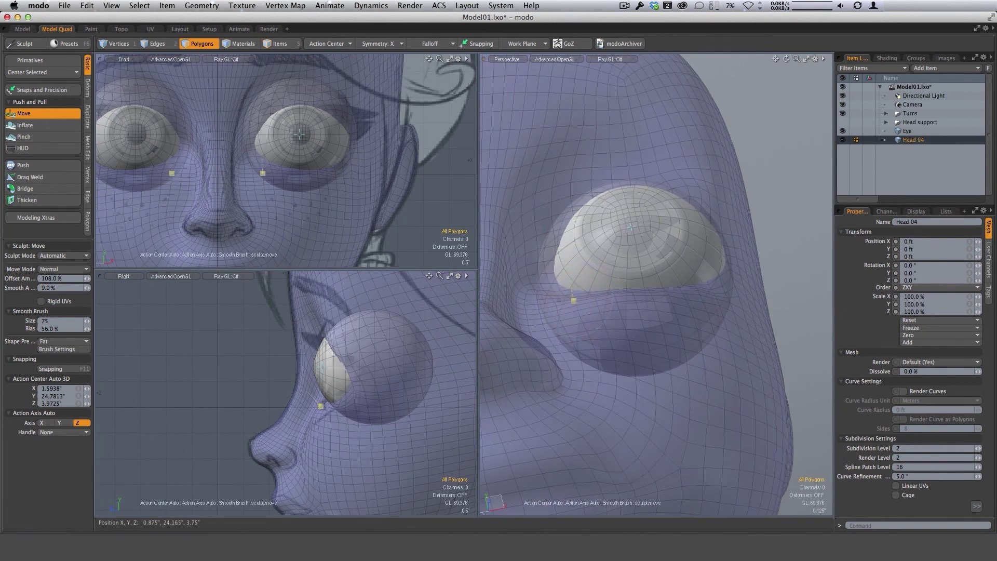
{"action": "left_click_drag", "start_coordinate": [572, 293], "coordinate": [539, 400], "text": "alt"}
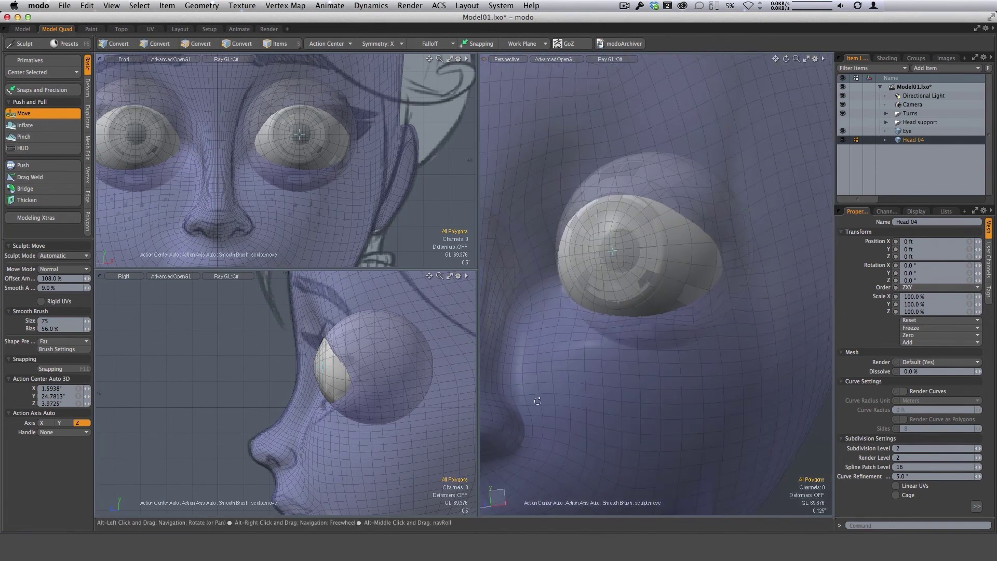
Refine the outer side of both eye openings in side view with the Move brush, reducing its size from about 121 to 81
{"action": "scroll", "coordinate": [686, 365], "scroll_direction": "down", "scroll_amount": 2}
{"action": "scroll", "coordinate": [359, 426], "scroll_direction": "up", "scroll_amount": 4}
{"action": "mouse_move", "coordinate": [361, 416]}
{"action": "right_mouse_down"}
{"action": "mouse_move", "coordinate": [367, 408]}
{"action": "mouse_move", "coordinate": [337, 398]}
{"action": "right_mouse_up"}
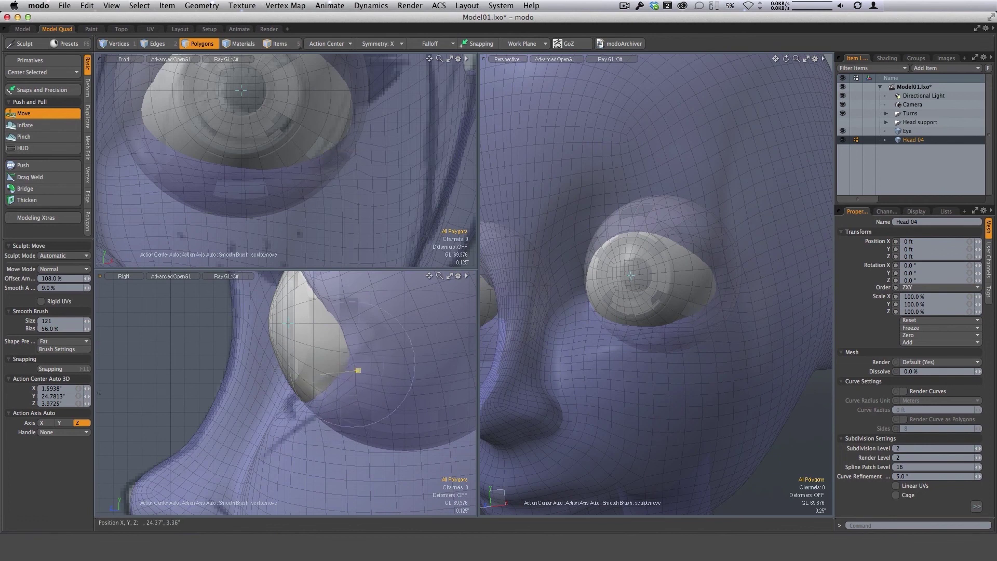
{"action": "left_click_drag", "start_coordinate": [393, 350], "coordinate": [361, 364], "text": "ctrl+alt"}
{"action": "right_click_drag", "start_coordinate": [361, 364], "coordinate": [340, 356]}
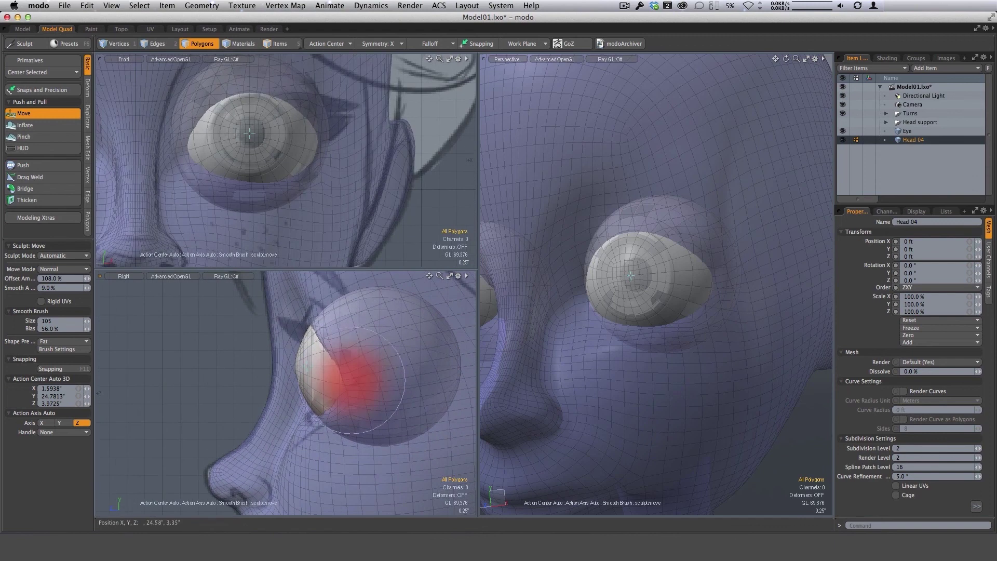
{"action": "mouse_move", "coordinate": [657, 350]}
{"action": "left_mouse_down", "text": "alt"}
{"action": "mouse_move", "coordinate": [685, 319]}
{"action": "mouse_move", "coordinate": [572, 316]}
{"action": "left_mouse_up", "text": "alt"}
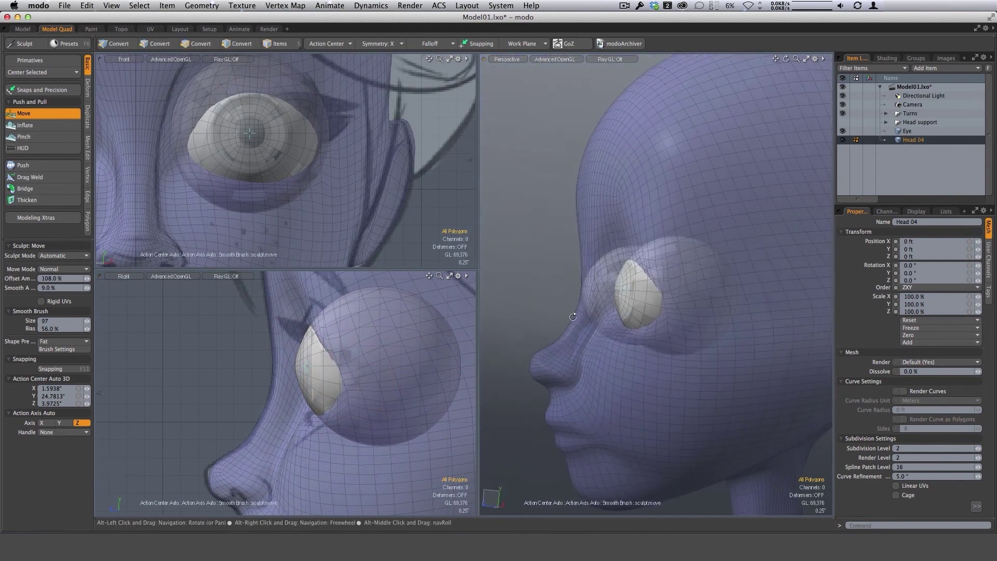
{"action": "left_click_drag", "start_coordinate": [345, 401], "coordinate": [360, 402], "text": "ctrl+alt"}
{"action": "right_click_drag", "start_coordinate": [360, 402], "coordinate": [344, 394]}
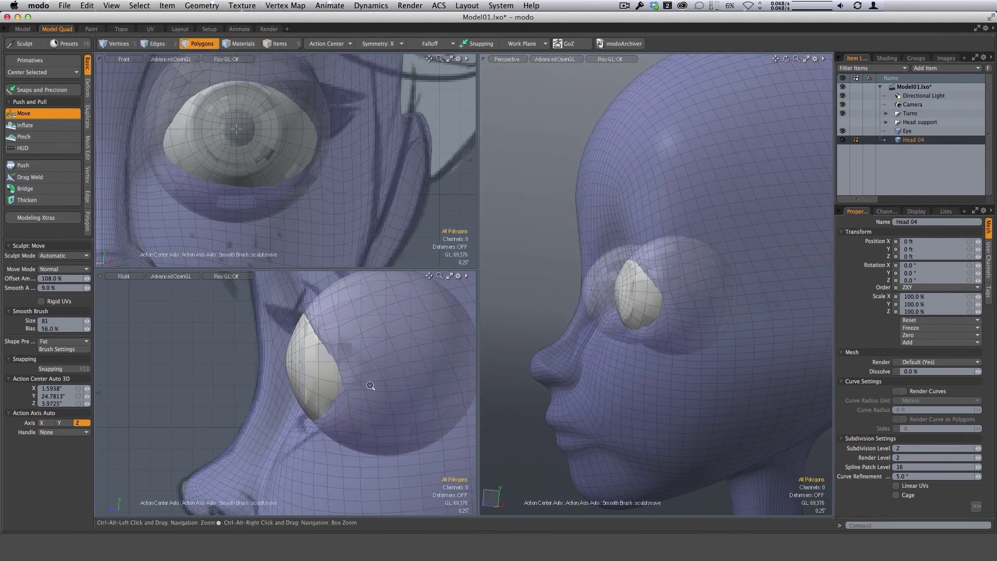
{"action": "mouse_move", "coordinate": [370, 385]}
{"action": "left_mouse_down", "text": "alt+shift"}
{"action": "mouse_move", "coordinate": [312, 399]}
{"action": "mouse_move", "coordinate": [334, 384]}
{"action": "left_mouse_up", "text": "alt+shift"}
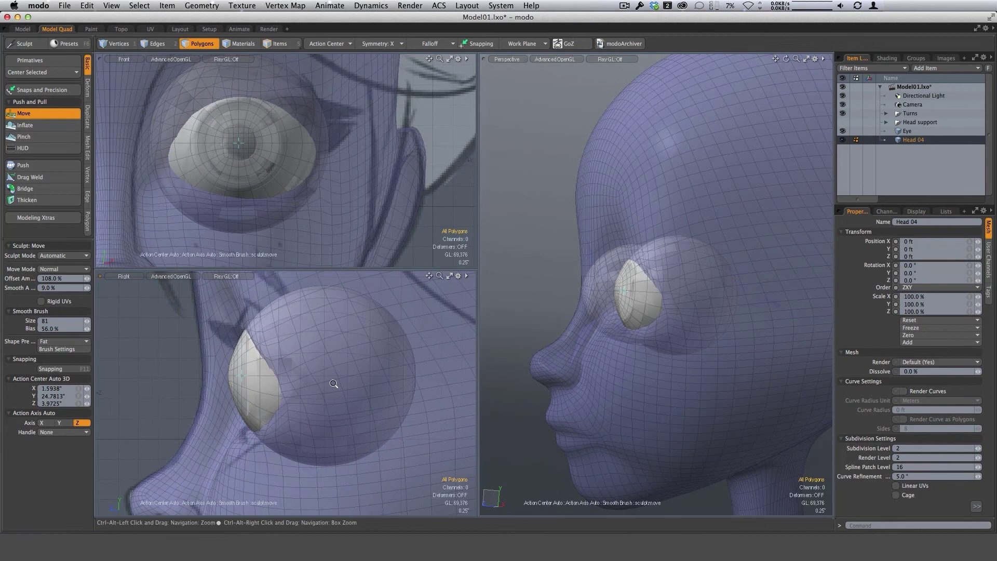
Select the Eye mesh and toggle the head's visibility to compare the eyeballs with the reference drawings
{"action": "left_click", "coordinate": [909, 132]}
{"action": "left_click", "coordinate": [843, 140]}
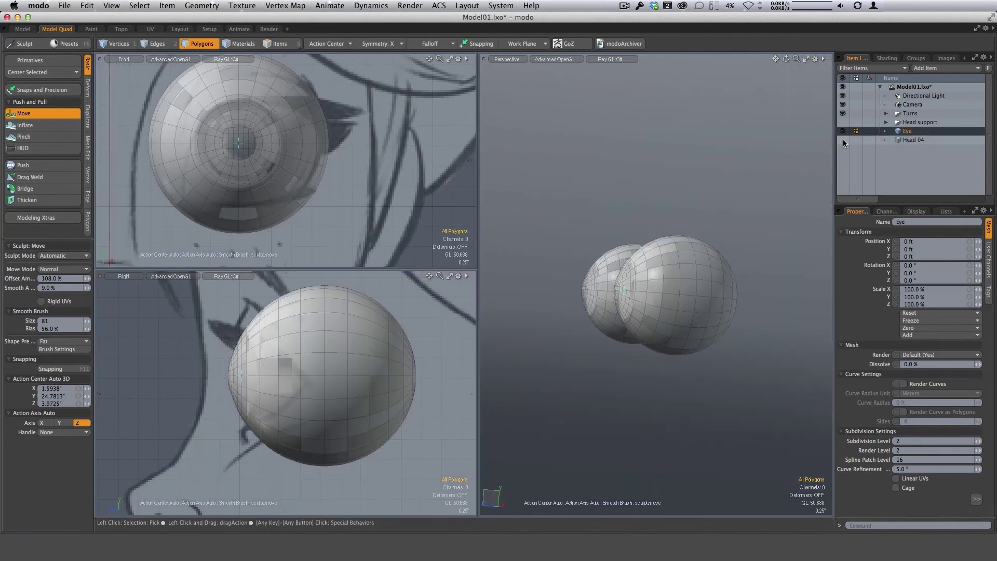
{"action": "left_click", "coordinate": [843, 139]}
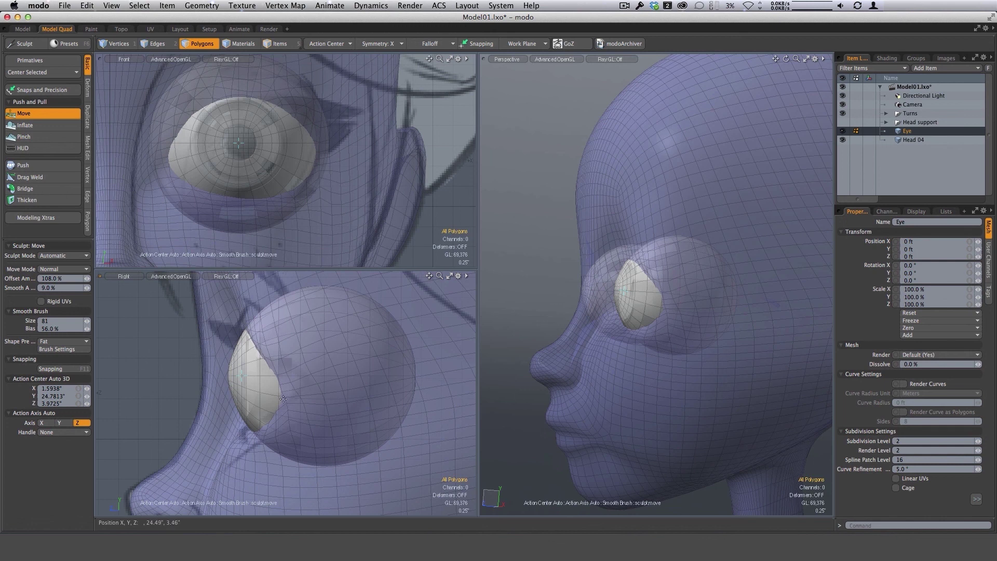
{"action": "left_click", "coordinate": [842, 140]}
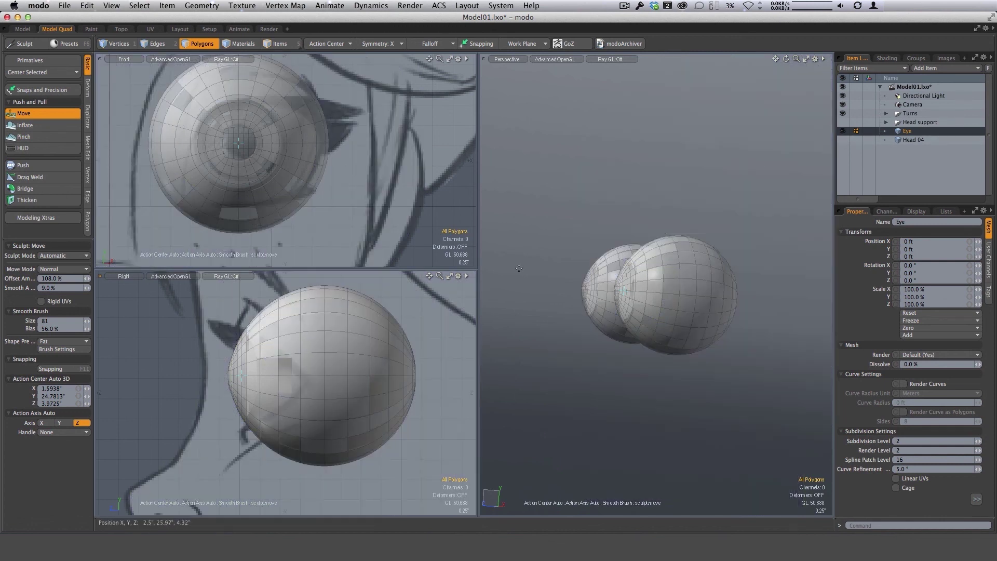
{"action": "left_click", "coordinate": [843, 139]}
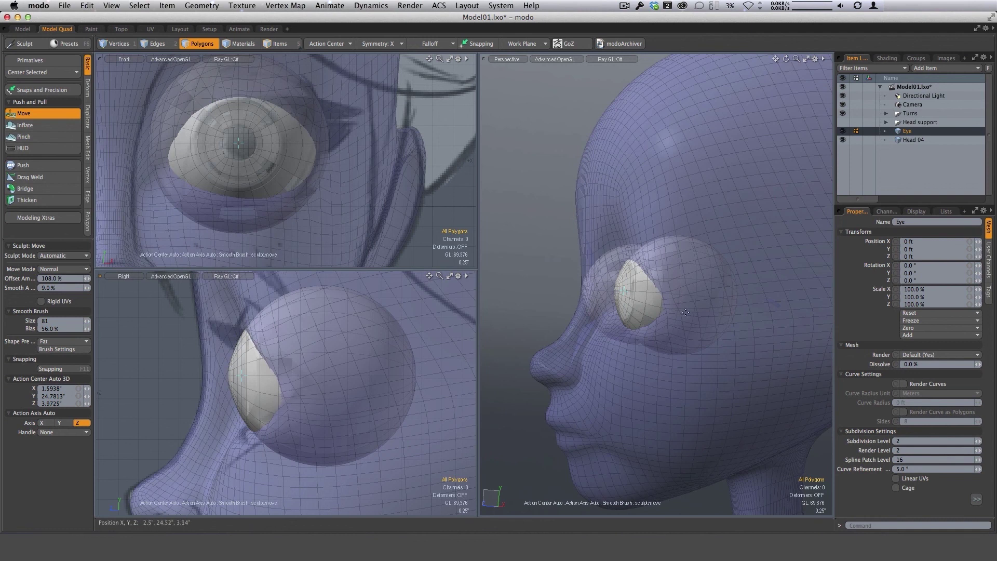
Try to adjust the outer lower edges of the eye openings with the Move brush at about 77 to 87
{"action": "left_click_drag", "start_coordinate": [686, 312], "coordinate": [734, 329], "text": "alt"}
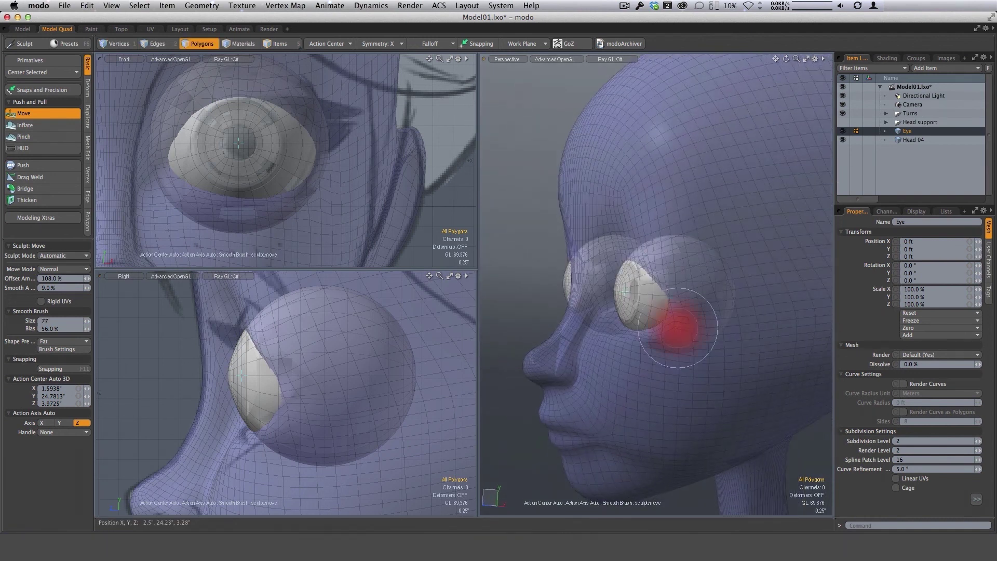
{"action": "right_click_drag", "start_coordinate": [678, 327], "coordinate": [658, 329]}
{"action": "mouse_move", "coordinate": [672, 341]}
{"action": "left_mouse_down", "text": "shift"}
{"action": "mouse_move", "coordinate": [649, 327]}
{"action": "mouse_move", "coordinate": [659, 343]}
{"action": "mouse_move", "coordinate": [728, 345]}
{"action": "mouse_move", "coordinate": [644, 325]}
{"action": "mouse_move", "coordinate": [684, 299]}
{"action": "left_mouse_up", "text": "shift"}
{"action": "right_click_drag", "start_coordinate": [694, 321], "coordinate": [707, 321]}
{"action": "left_click_drag", "start_coordinate": [707, 321], "coordinate": [659, 309], "text": "alt"}
{"action": "scroll", "coordinate": [660, 307], "scroll_direction": "up", "scroll_amount": 3}
{"action": "right_click_drag", "start_coordinate": [659, 309], "coordinate": [680, 321]}
{"action": "left_click_drag", "start_coordinate": [680, 321], "coordinate": [652, 302], "text": "alt"}
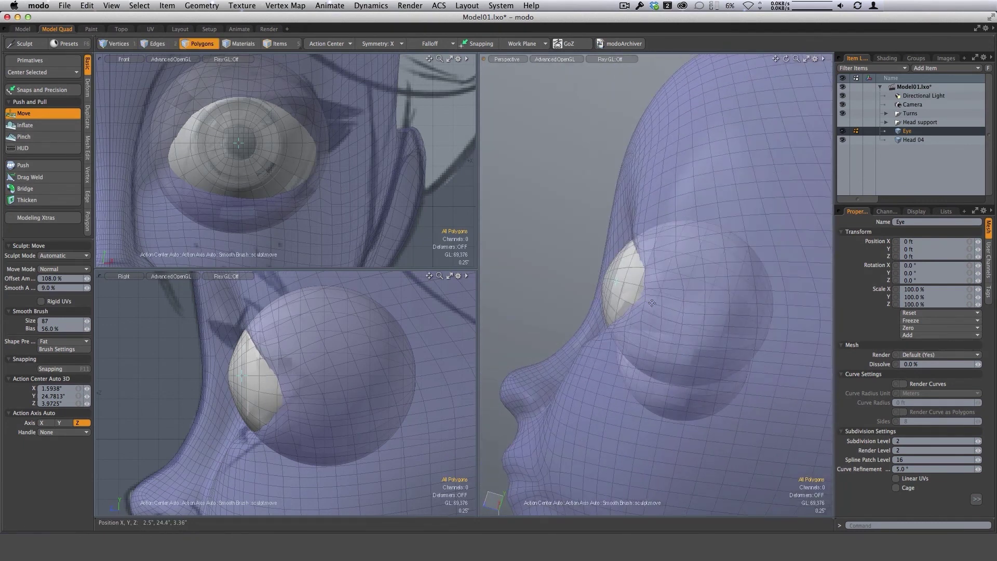
{"action": "key", "text": "super+z"}
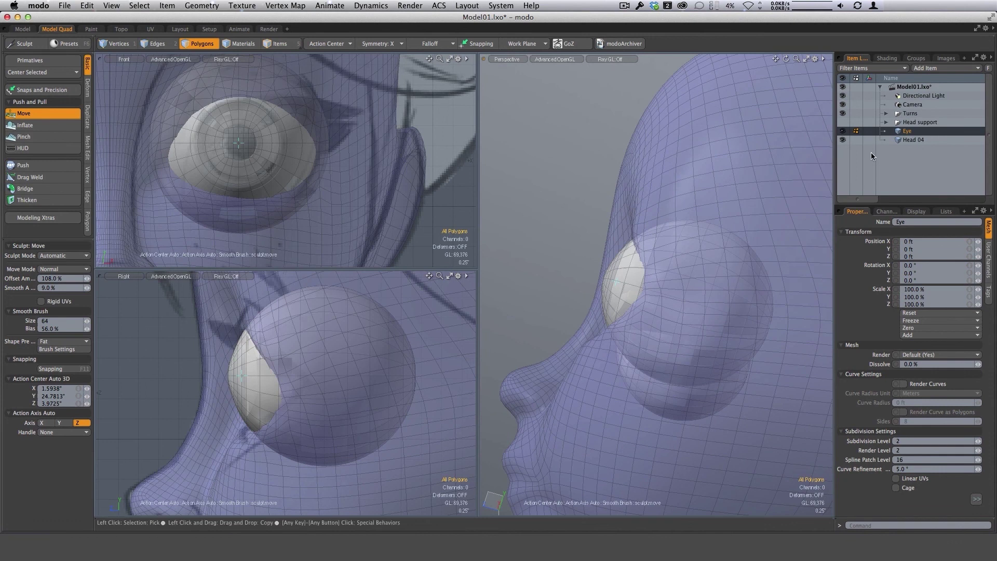
{"action": "key", "text": "super+z"}
Select the Head 04 mesh and fit its outer lower eye edges to the eyeballs with the Move brush at about 52 to 71
{"action": "left_click_drag", "start_coordinate": [664, 284], "coordinate": [705, 294], "text": "alt"}
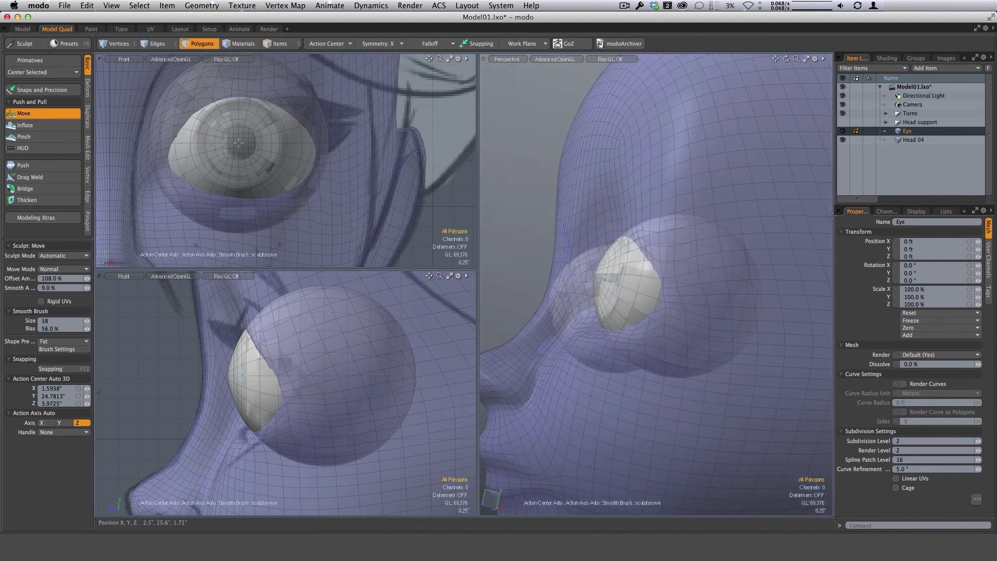
{"action": "left_click", "coordinate": [910, 140]}
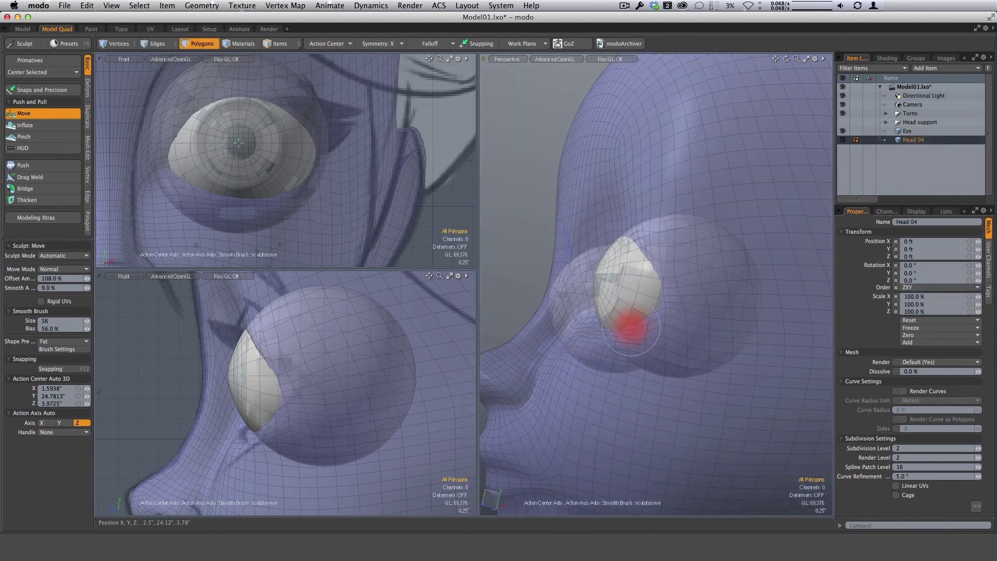
{"action": "right_click_drag", "start_coordinate": [635, 327], "coordinate": [642, 343]}
{"action": "left_click_drag", "start_coordinate": [291, 413], "coordinate": [294, 406], "text": "alt+shift"}
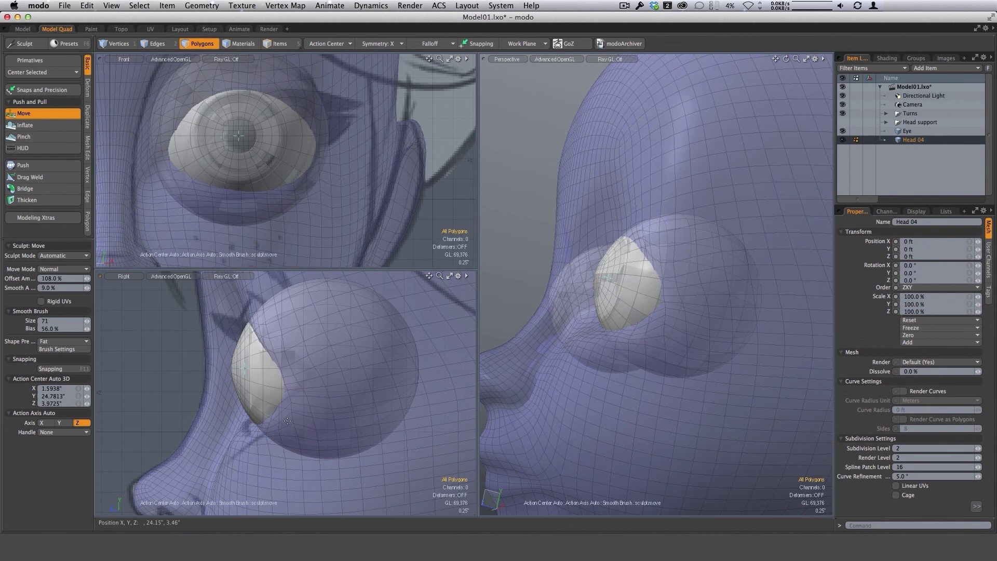
{"action": "right_click_drag", "start_coordinate": [286, 417], "coordinate": [292, 418]}
{"action": "left_click_drag", "start_coordinate": [677, 326], "coordinate": [651, 336], "text": "alt"}
{"action": "right_click_drag", "start_coordinate": [650, 337], "coordinate": [636, 337]}
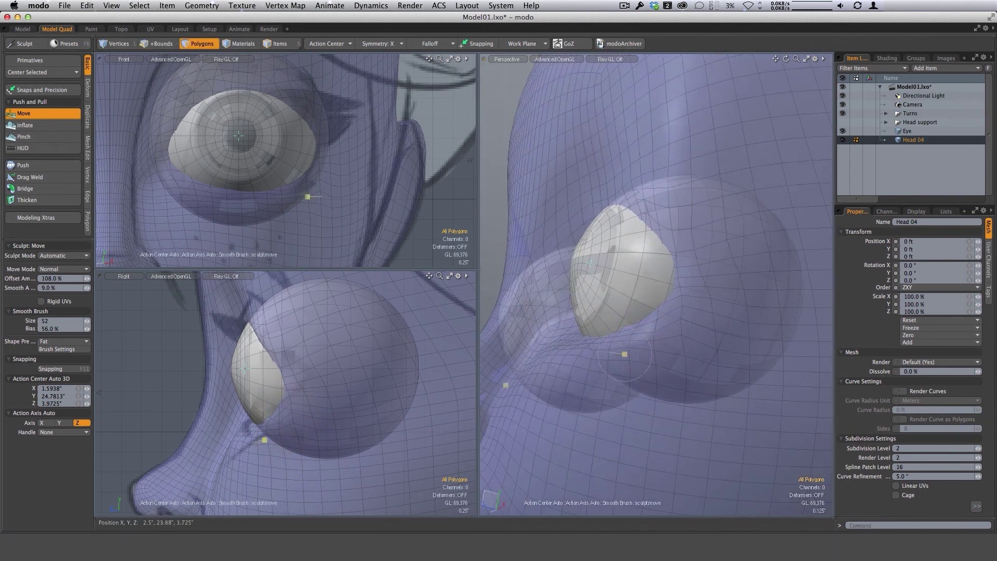
Refine the outer edges and lower lids of both eye openings with the Move brush enlarged to about 65
{"action": "left_click_drag", "start_coordinate": [675, 327], "coordinate": [806, 311], "text": "alt"}
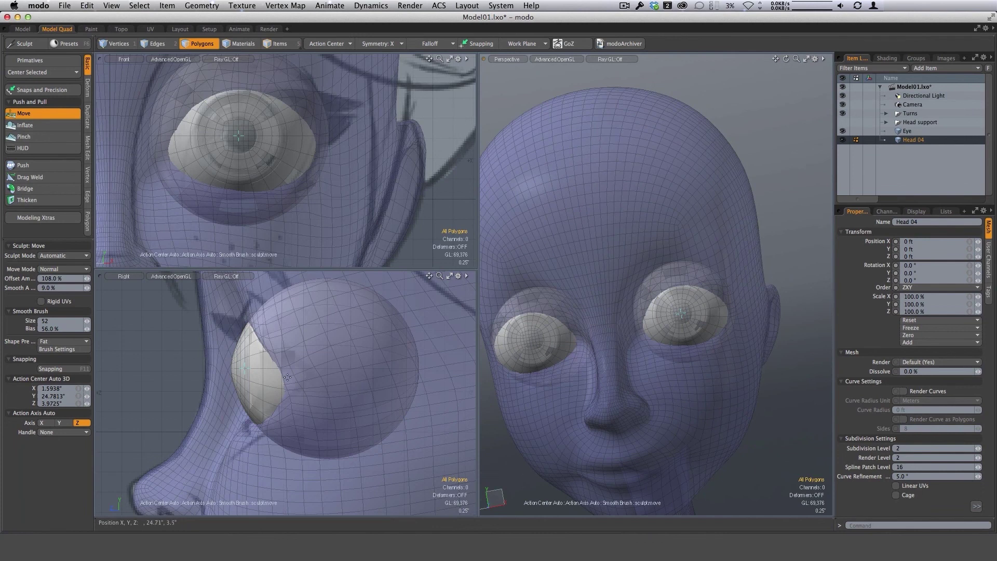
{"action": "right_click_drag", "start_coordinate": [287, 378], "coordinate": [287, 390]}
{"action": "left_click_drag", "start_coordinate": [691, 400], "coordinate": [594, 378], "text": "alt"}
{"action": "mouse_move", "coordinate": [786, 335]}
{"action": "left_mouse_down", "text": "alt"}
{"action": "mouse_move", "coordinate": [642, 330]}
{"action": "mouse_move", "coordinate": [677, 331]}
{"action": "mouse_move", "coordinate": [647, 308]}
{"action": "left_mouse_up", "text": "alt"}
{"action": "right_click_drag", "start_coordinate": [646, 308], "coordinate": [650, 308]}
{"action": "left_click_drag", "start_coordinate": [649, 308], "coordinate": [648, 298], "text": "alt"}
{"action": "mouse_move", "coordinate": [648, 298]}
{"action": "left_mouse_down", "text": "ctrl+alt"}
{"action": "mouse_move", "coordinate": [659, 297]}
{"action": "mouse_move", "coordinate": [612, 341]}
{"action": "left_mouse_up", "text": "ctrl+alt"}
{"action": "left_click_drag", "start_coordinate": [673, 332], "coordinate": [600, 359], "text": "alt"}
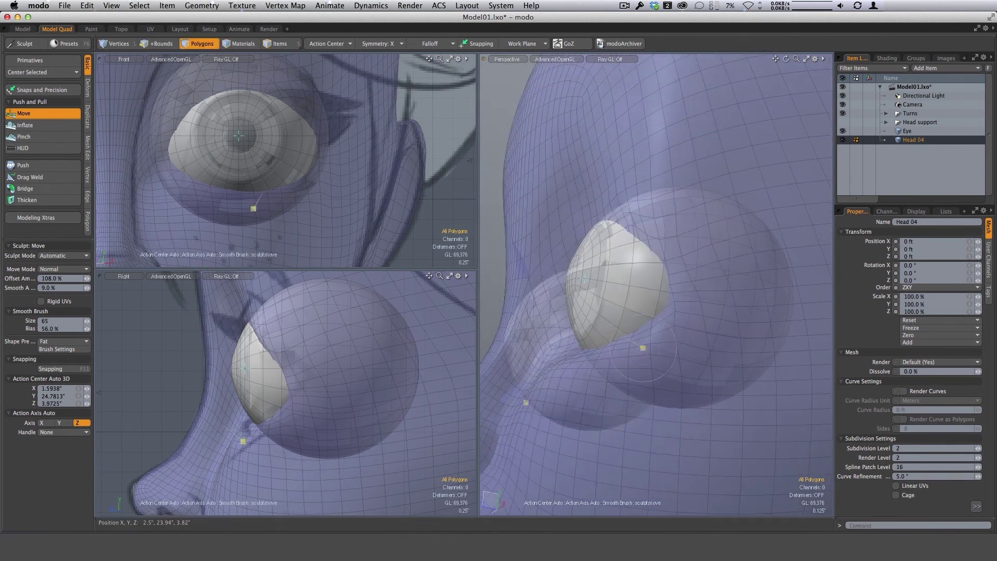
{"action": "left_click_drag", "start_coordinate": [751, 328], "coordinate": [794, 329], "text": "alt"}
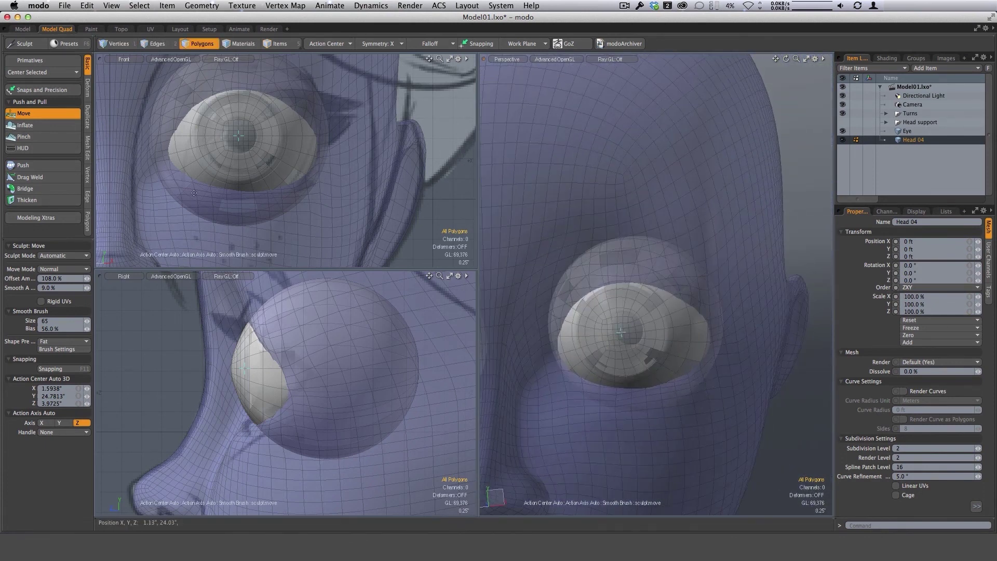
Shape the inner corners of both eye openings and the adjoining lower lid edges with the Move brush at a size of about 57
{"action": "mouse_move", "coordinate": [639, 348]}
{"action": "left_mouse_down", "text": "alt"}
{"action": "mouse_move", "coordinate": [655, 371]}
{"action": "mouse_move", "coordinate": [649, 414]}
{"action": "mouse_move", "coordinate": [577, 304]}
{"action": "left_mouse_up", "text": "alt"}
{"action": "right_click_drag", "start_coordinate": [572, 311], "coordinate": [565, 312]}
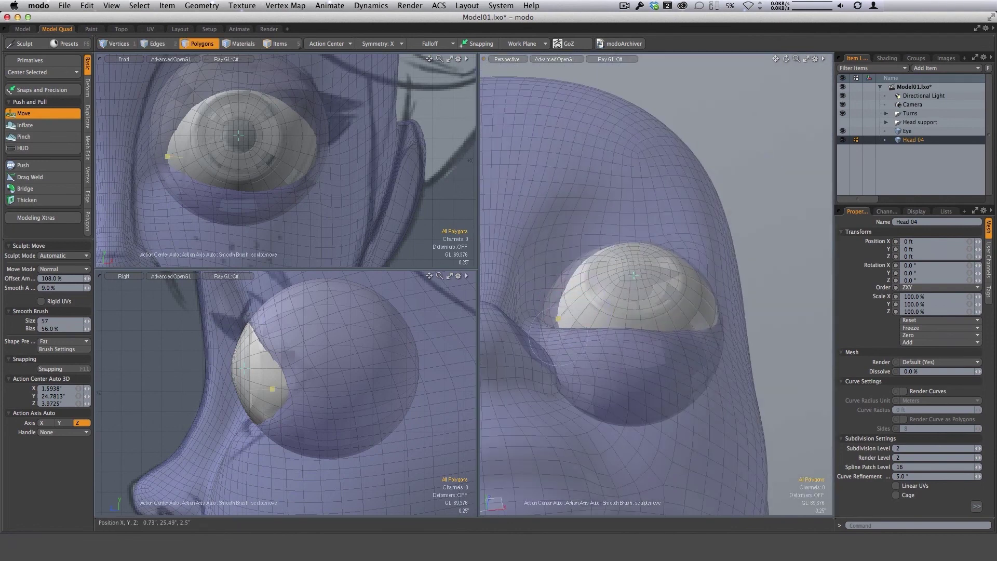
{"action": "left_click_drag", "start_coordinate": [588, 314], "coordinate": [580, 380], "text": "alt"}
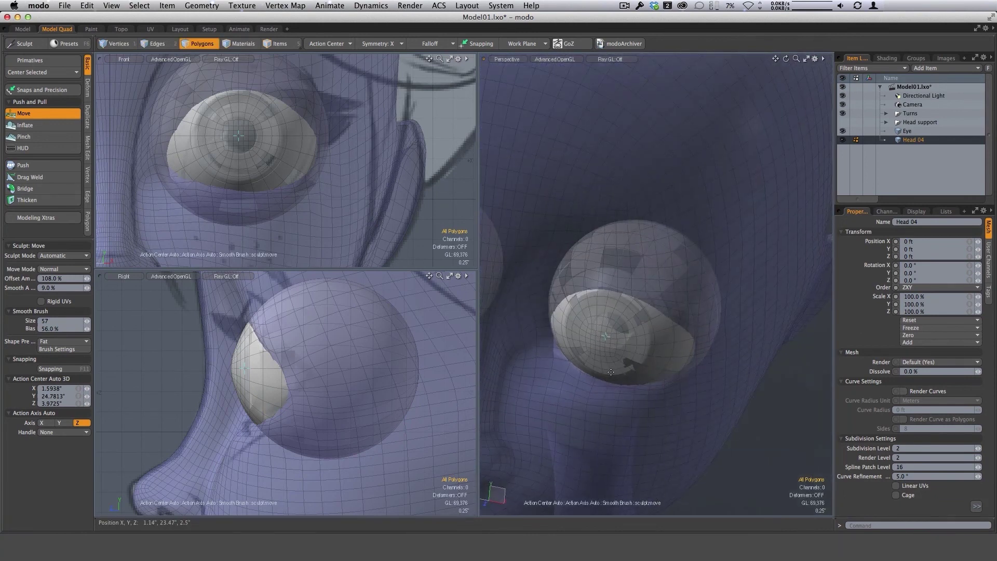
{"action": "left_click_drag", "start_coordinate": [608, 351], "coordinate": [609, 382], "text": "alt"}
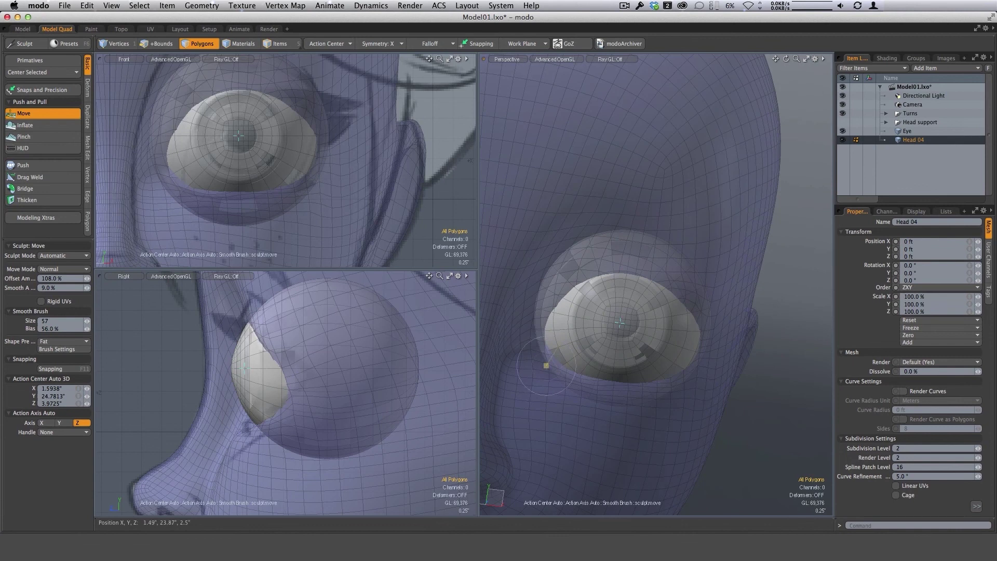
{"action": "mouse_move", "coordinate": [546, 365]}
{"action": "left_mouse_down", "text": "alt"}
{"action": "mouse_move", "coordinate": [589, 388]}
{"action": "mouse_move", "coordinate": [559, 359]}
{"action": "left_mouse_up", "text": "alt"}
{"action": "scroll", "coordinate": [593, 391], "scroll_direction": "down", "scroll_amount": 3}
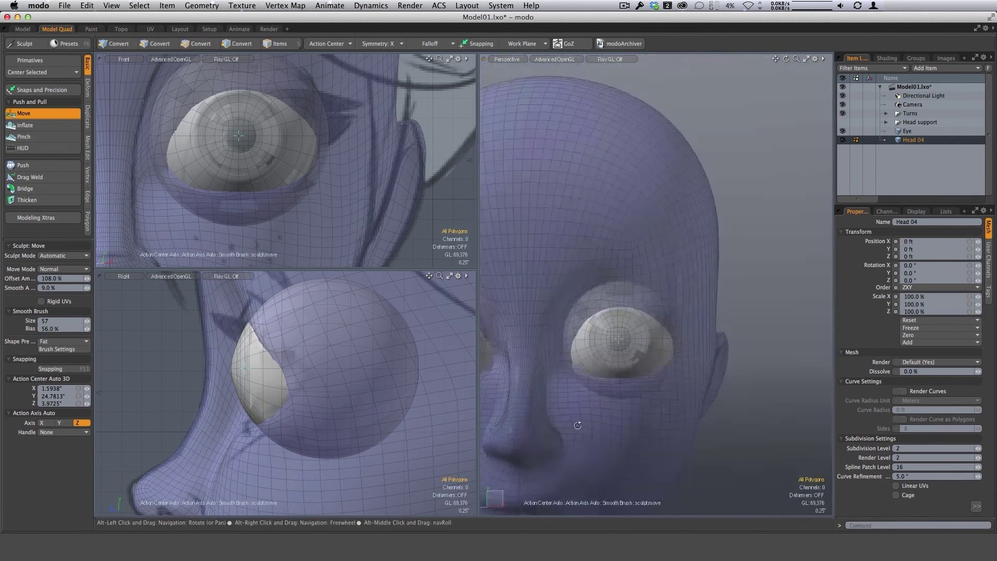
Even out the inner part of both lower lid edges with the Move brush at a size of about 62
{"action": "left_click_drag", "start_coordinate": [577, 426], "coordinate": [581, 453], "text": "alt"}
{"action": "mouse_move", "coordinate": [674, 410]}
{"action": "left_mouse_down", "text": "alt"}
{"action": "mouse_move", "coordinate": [648, 357]}
{"action": "mouse_move", "coordinate": [599, 352]}
{"action": "left_mouse_up", "text": "alt"}
{"action": "left_click_drag", "start_coordinate": [600, 353], "coordinate": [629, 350], "text": "ctrl+alt"}
{"action": "right_click_drag", "start_coordinate": [603, 373], "coordinate": [605, 373]}
{"action": "left_click_drag", "start_coordinate": [595, 355], "coordinate": [617, 356], "text": "ctrl+alt"}
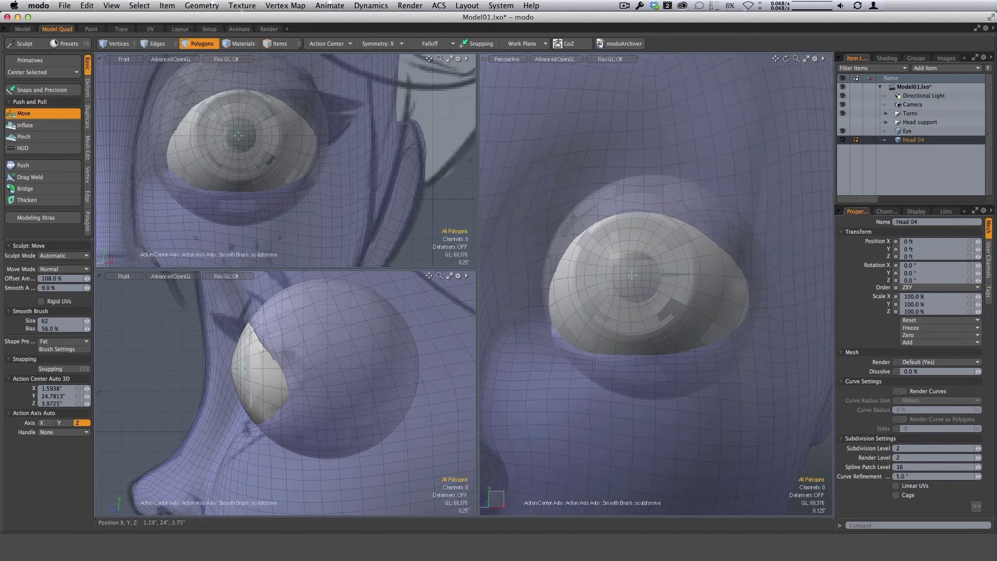
{"action": "scroll", "coordinate": [594, 363], "scroll_direction": "up", "scroll_amount": 2}
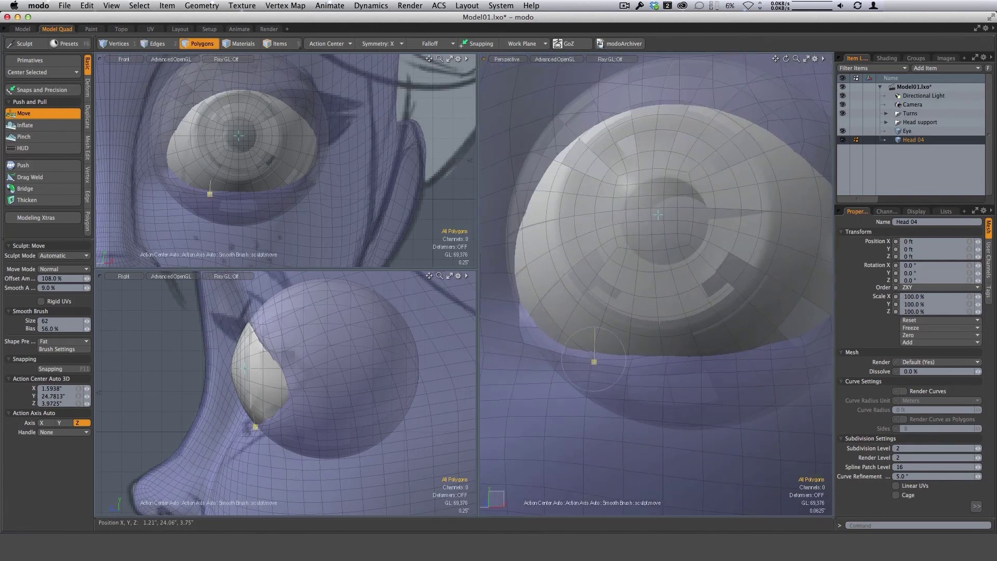
{"action": "scroll", "coordinate": [598, 350], "scroll_direction": "down", "scroll_amount": 2}
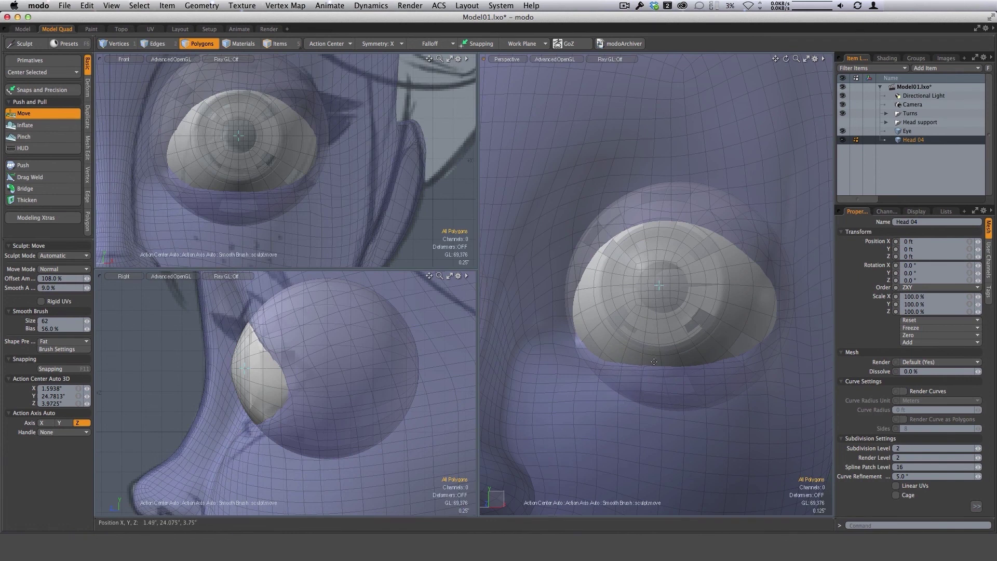
Select the Eye mesh and temporarily hide the head to check the eyeballs against the front and side drawings
{"action": "left_click_drag", "start_coordinate": [686, 365], "coordinate": [683, 358], "text": "alt"}
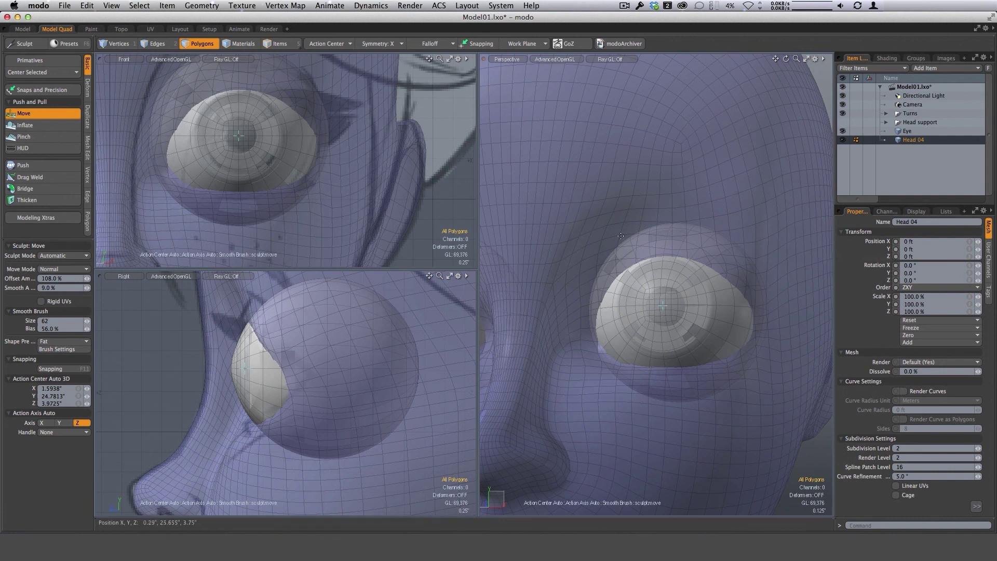
{"action": "left_click", "coordinate": [863, 131]}
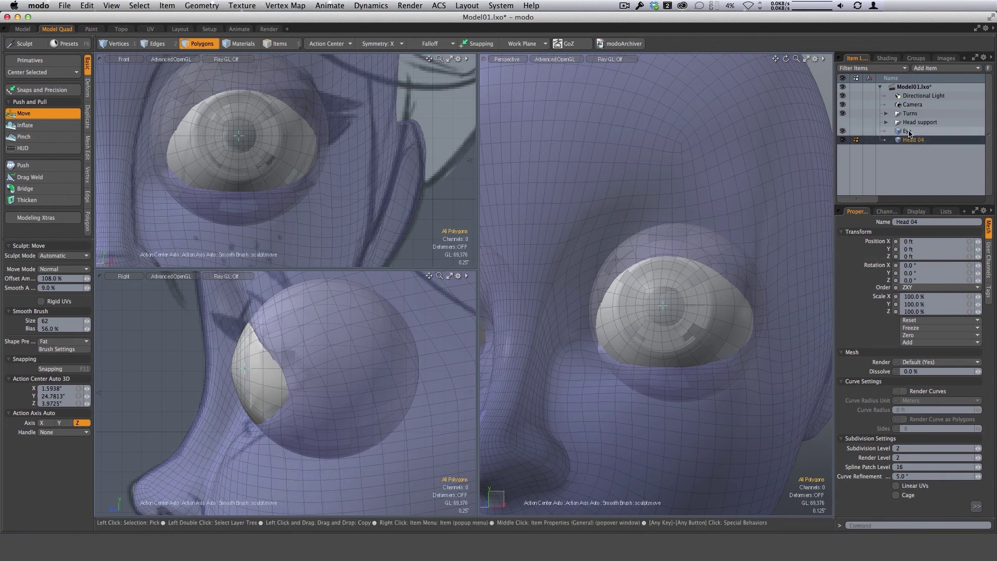
{"action": "left_click", "coordinate": [843, 140]}
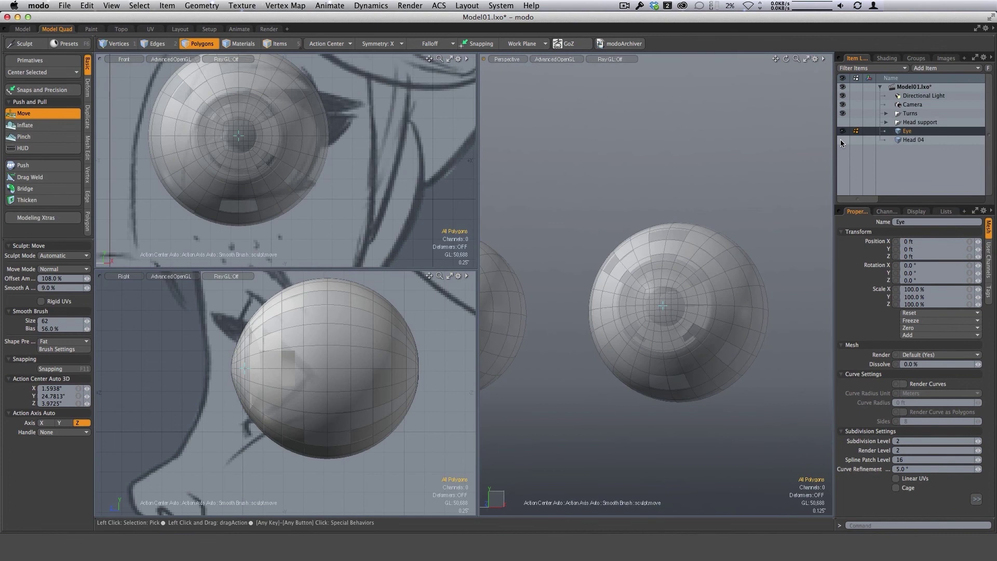
{"action": "mouse_move", "coordinate": [357, 192]}
{"action": "left_mouse_down", "text": "ctrl+alt"}
{"action": "mouse_move", "coordinate": [320, 214]}
{"action": "mouse_move", "coordinate": [293, 181]}
{"action": "mouse_move", "coordinate": [307, 187]}
{"action": "left_mouse_up", "text": "ctrl+alt"}
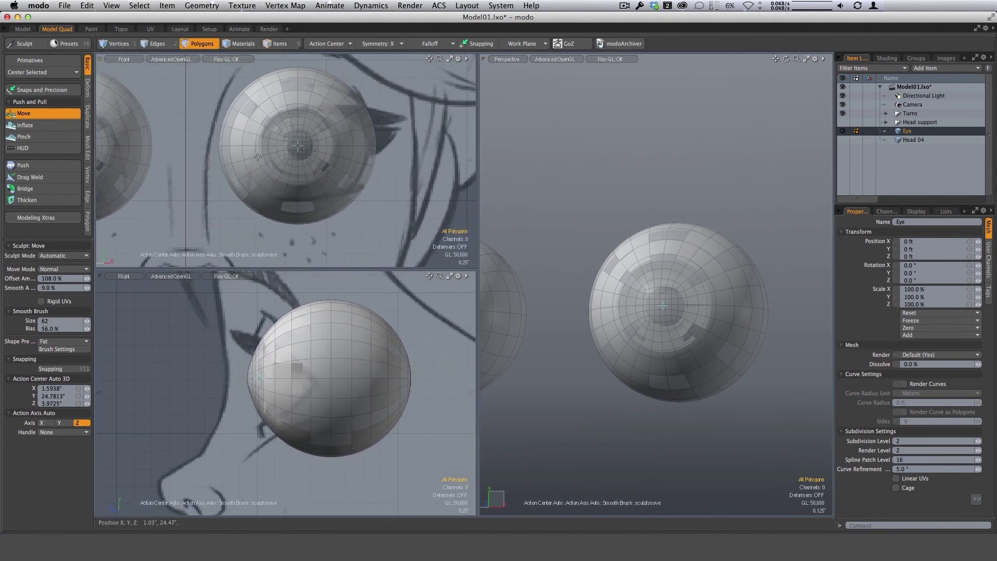
{"action": "left_click", "coordinate": [843, 139]}
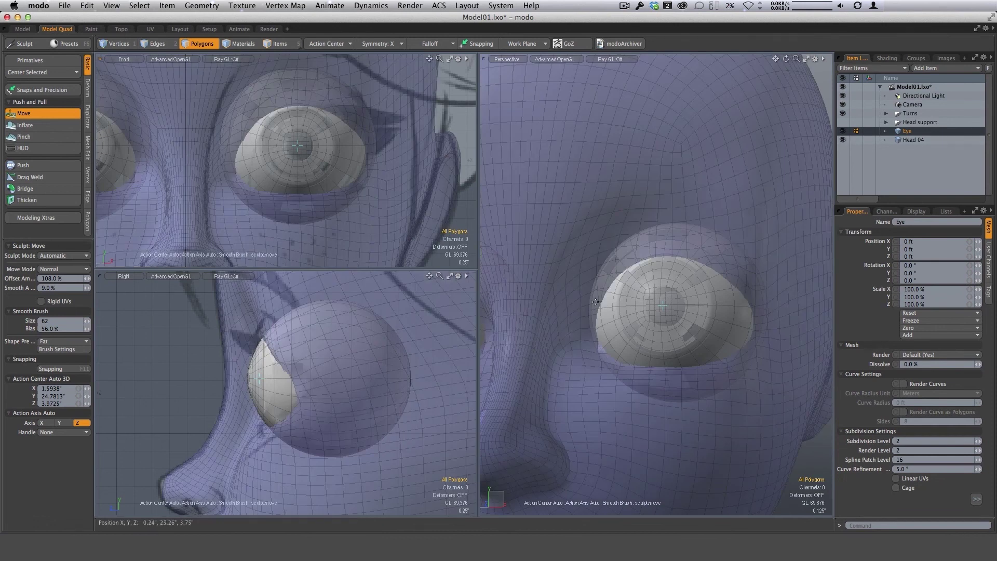
Try to push the inner edges of the eye openings with the Move brush enlarged to about 111
{"action": "right_click_drag", "start_coordinate": [635, 358], "coordinate": [660, 358]}
{"action": "left_click_drag", "start_coordinate": [660, 359], "coordinate": [775, 321], "text": "alt"}
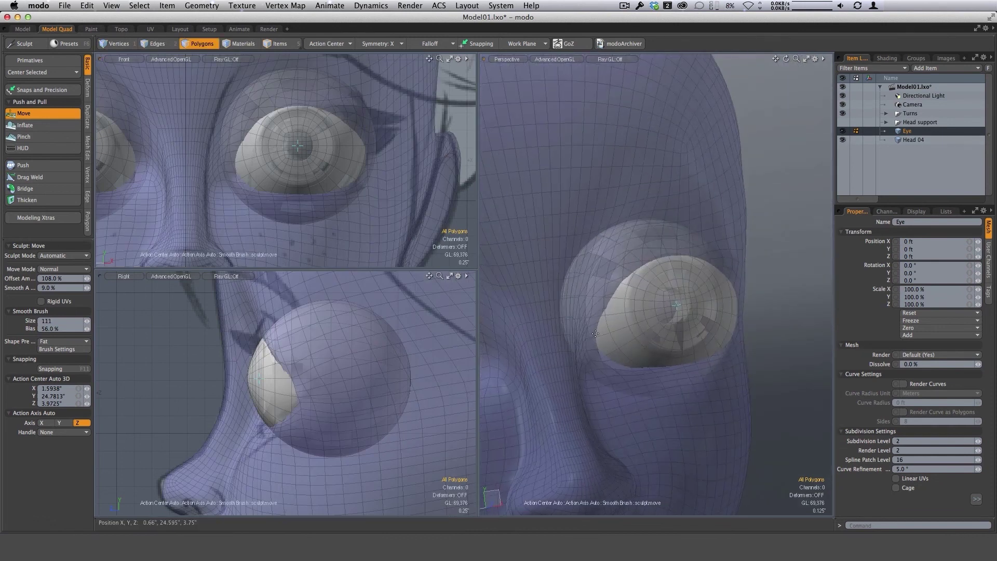
{"action": "left_click_drag", "start_coordinate": [595, 334], "coordinate": [591, 337]}
{"action": "key", "text": "super+z"}
{"action": "key", "text": "super+z"}
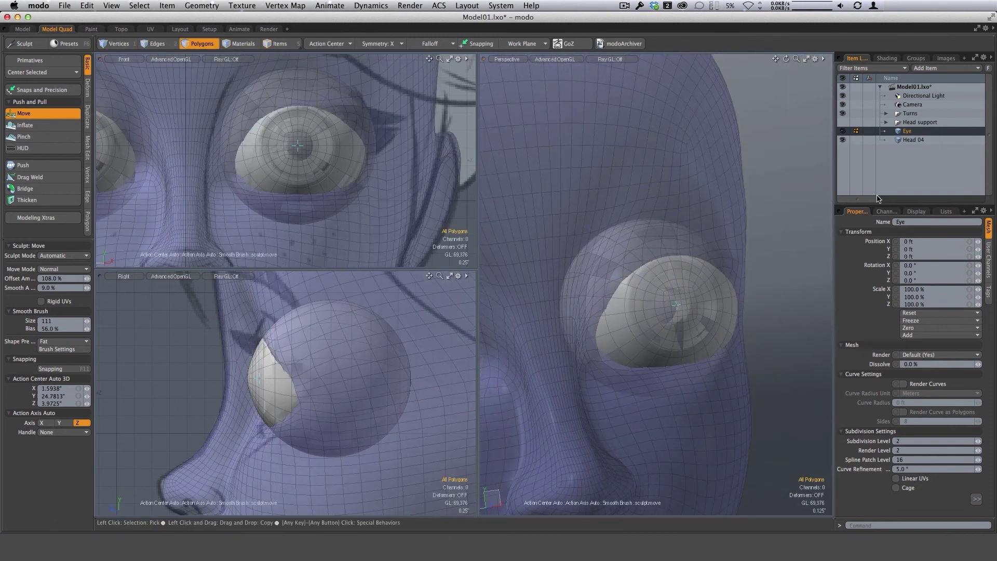
Select the Head 04 mesh and adjust the inner edges of both eye openings with the Move brush at about 99
{"action": "left_click", "coordinate": [914, 139]}
{"action": "right_click_drag", "start_coordinate": [610, 324], "coordinate": [593, 332]}
{"action": "left_click_drag", "start_coordinate": [593, 332], "coordinate": [608, 331], "text": "alt"}
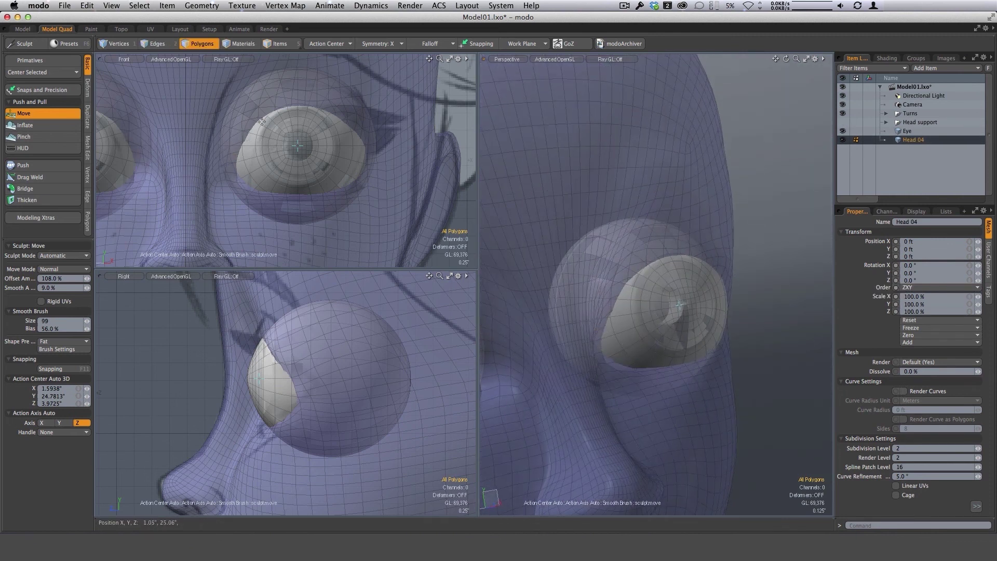
Hide the Eye mesh to examine the head's eye openings against the reference drawings
{"action": "left_click", "coordinate": [843, 131]}
{"action": "left_click", "coordinate": [842, 131]}
{"action": "left_click", "coordinate": [842, 132]}
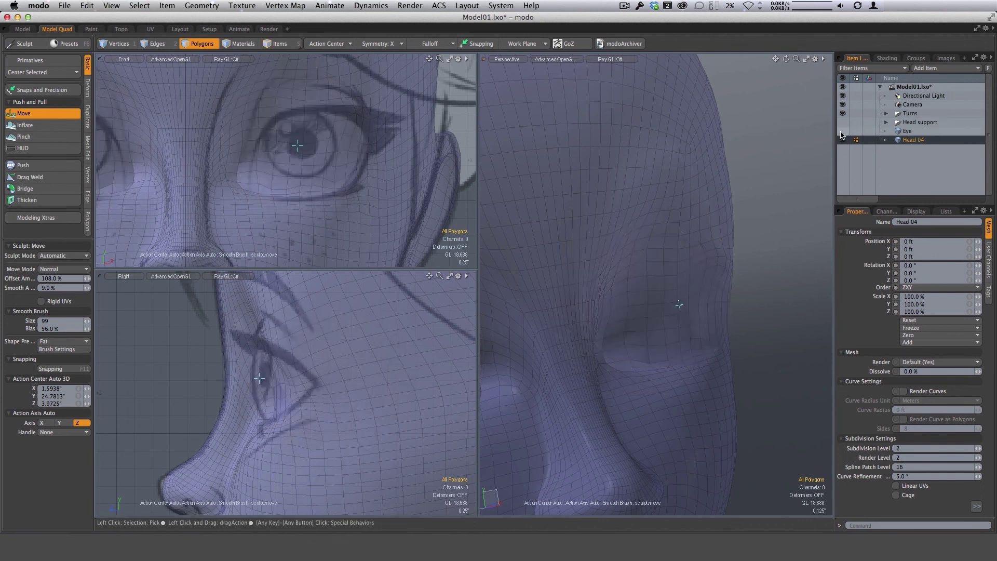
Show the Eye mesh again and reshape the inner edges of both eye openings with the Move brush reduced to about 59
{"action": "left_click", "coordinate": [842, 132]}
{"action": "right_click_drag", "start_coordinate": [602, 349], "coordinate": [594, 350]}
{"action": "left_click_drag", "start_coordinate": [596, 348], "coordinate": [603, 326], "text": "alt"}
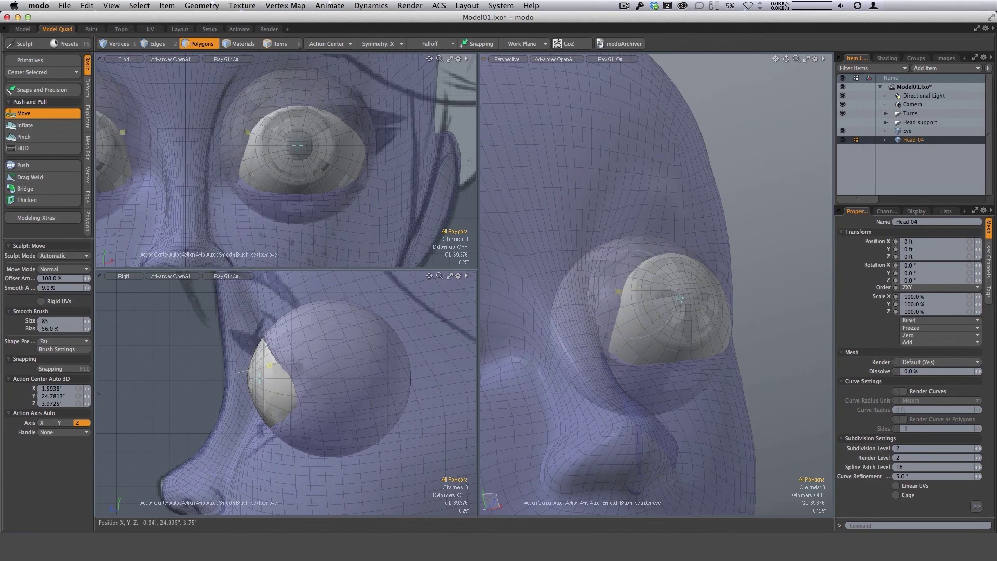
{"action": "mouse_move", "coordinate": [640, 277]}
{"action": "left_mouse_down", "text": "alt"}
{"action": "mouse_move", "coordinate": [684, 342]}
{"action": "mouse_move", "coordinate": [608, 418]}
{"action": "mouse_move", "coordinate": [605, 410]}
{"action": "left_mouse_up", "text": "alt"}
{"action": "mouse_move", "coordinate": [613, 348]}
{"action": "right_mouse_down"}
{"action": "mouse_move", "coordinate": [602, 348]}
{"action": "mouse_move", "coordinate": [610, 348]}
{"action": "right_mouse_up"}
{"action": "left_click_drag", "start_coordinate": [603, 355], "coordinate": [609, 342], "text": "alt"}
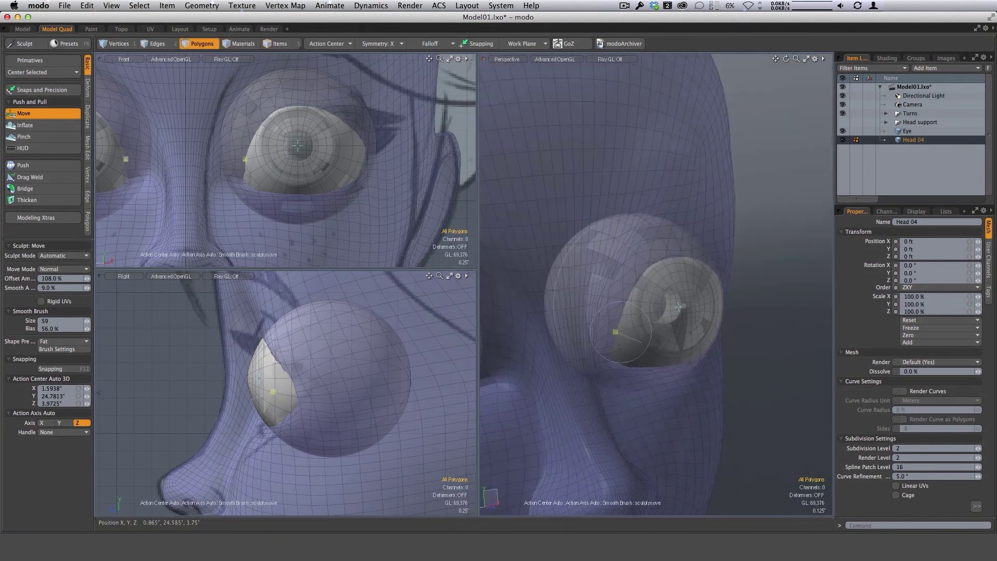
Refine the lower inner corners of the eye openings around the eyeballs with the Move brush at about 51
{"action": "left_click_drag", "start_coordinate": [651, 325], "coordinate": [624, 379], "text": "alt"}
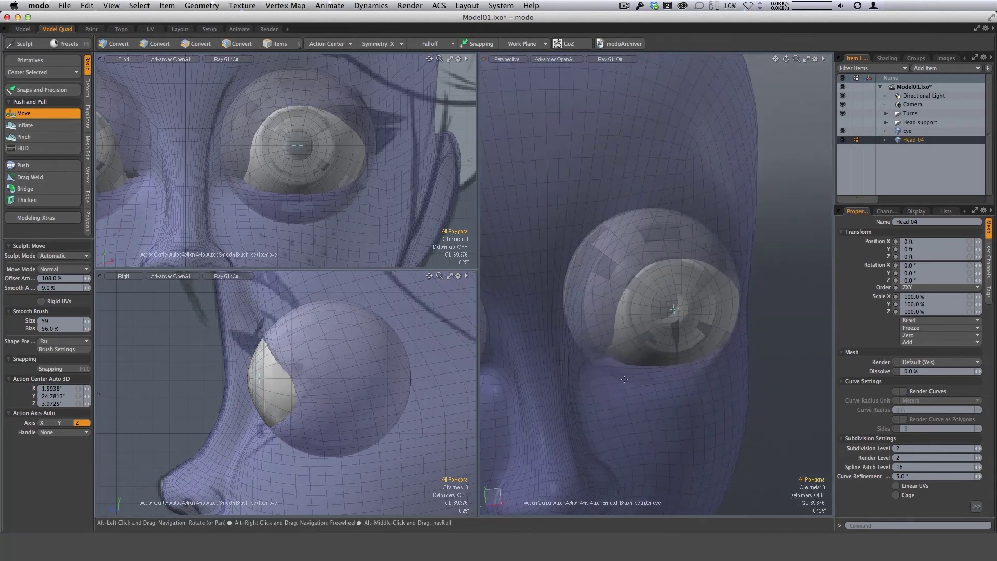
{"action": "right_click_drag", "start_coordinate": [625, 380], "coordinate": [615, 376]}
{"action": "left_click_drag", "start_coordinate": [615, 376], "coordinate": [755, 332], "text": "alt"}
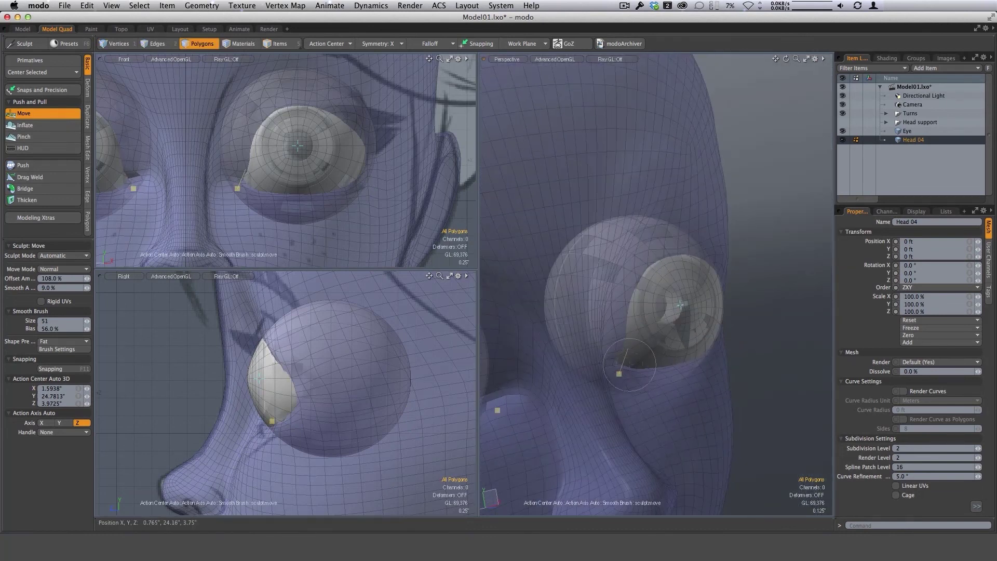
{"action": "mouse_move", "coordinate": [632, 362]}
{"action": "left_mouse_down", "text": "alt"}
{"action": "mouse_move", "coordinate": [642, 358]}
{"action": "mouse_move", "coordinate": [614, 361]}
{"action": "left_mouse_up", "text": "alt"}
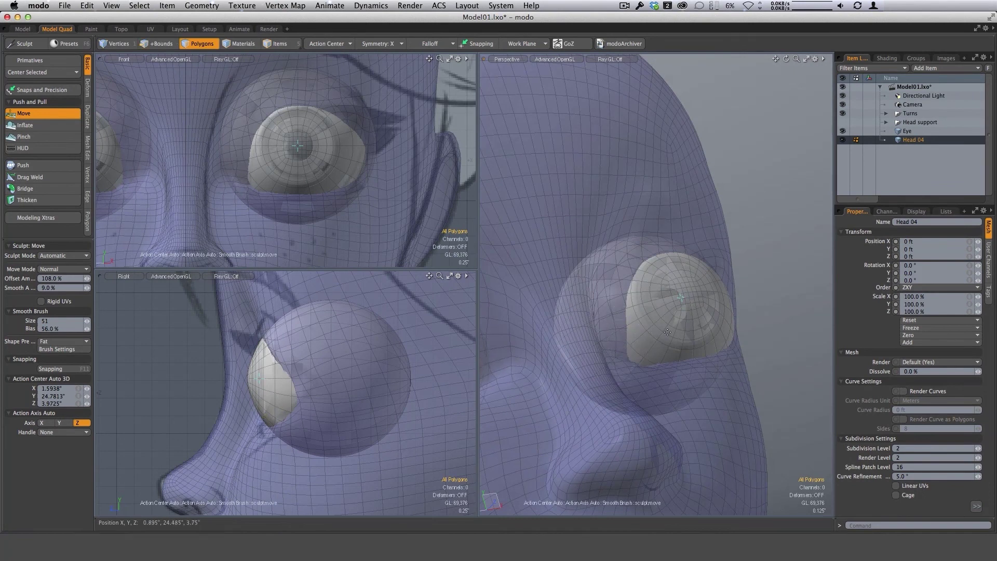
Adjust the upper inner edges of the eye openings against the front drawing with the Move brush at about 76
{"action": "left_click_drag", "start_coordinate": [668, 332], "coordinate": [609, 351], "text": "alt"}
{"action": "scroll", "coordinate": [617, 368], "scroll_direction": "up", "scroll_amount": 3}
{"action": "left_click_drag", "start_coordinate": [651, 383], "coordinate": [658, 381], "text": "ctrl+alt"}
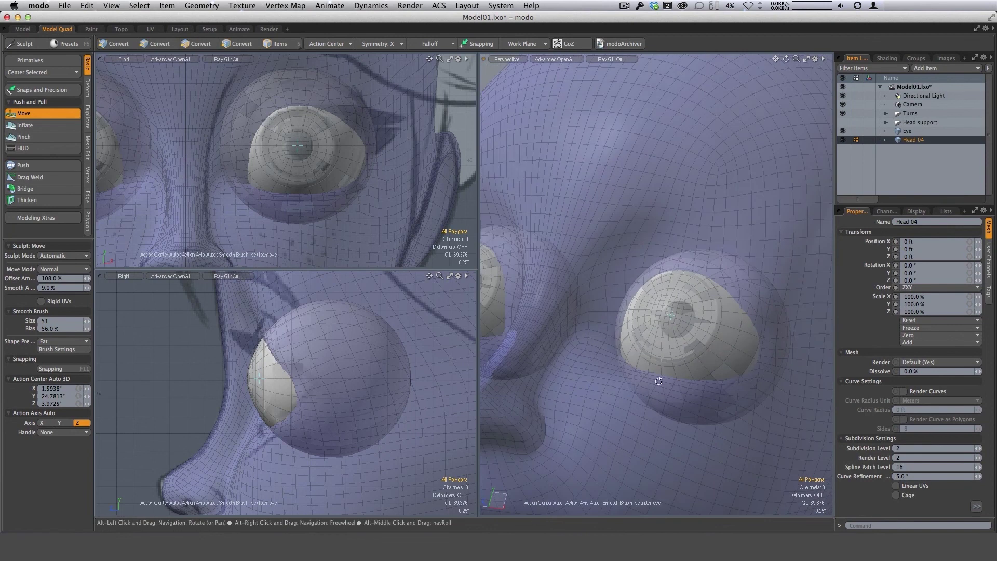
{"action": "right_click_drag", "start_coordinate": [252, 148], "coordinate": [249, 141]}
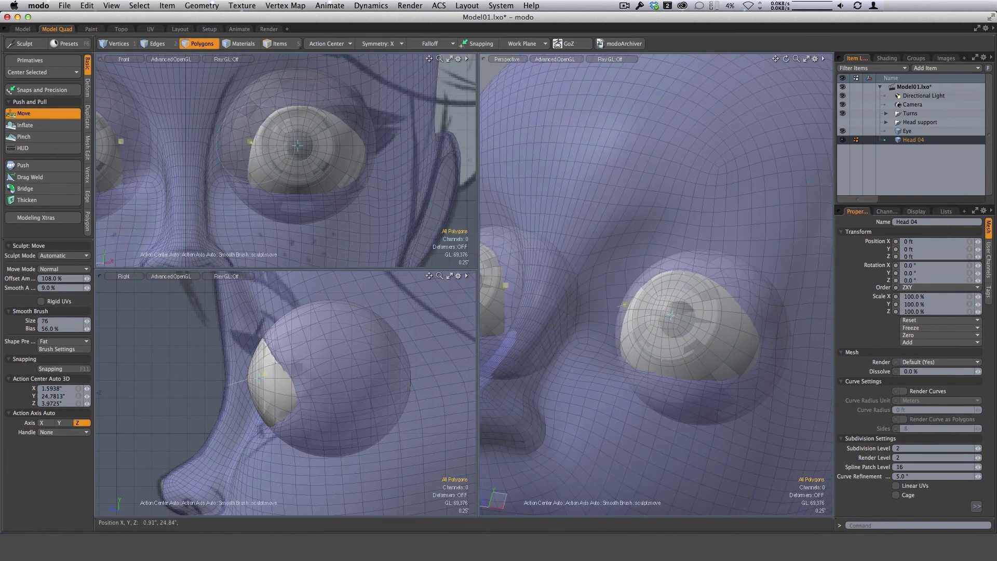
Fit the inner and upper lid edges more closely around the eyeballs with the Move brush at about 59
{"action": "left_click_drag", "start_coordinate": [623, 353], "coordinate": [618, 478], "text": "alt"}
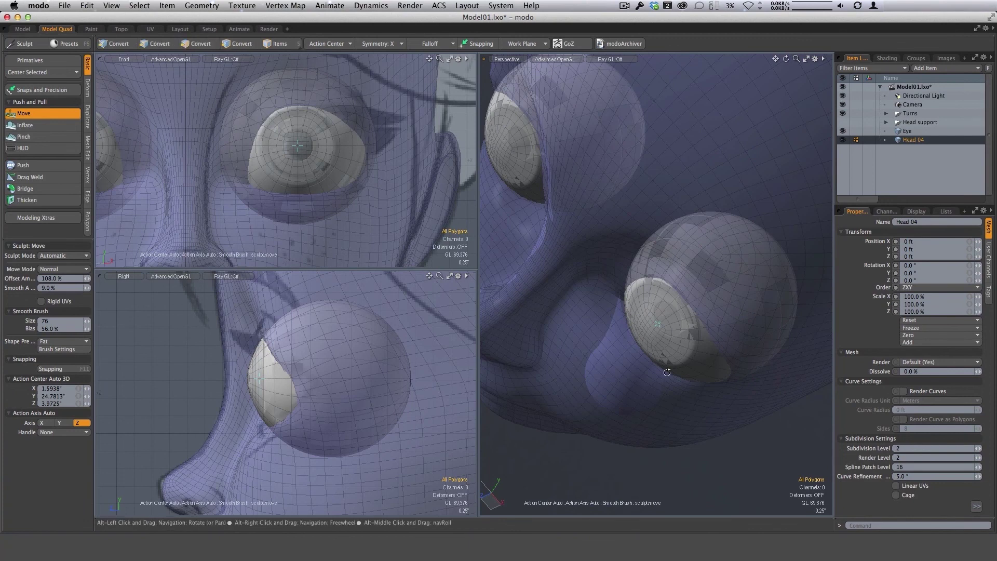
{"action": "left_click_drag", "start_coordinate": [663, 368], "coordinate": [686, 364], "text": "alt"}
{"action": "mouse_move", "coordinate": [630, 306]}
{"action": "right_mouse_down"}
{"action": "mouse_move", "coordinate": [639, 304]}
{"action": "mouse_move", "coordinate": [627, 293]}
{"action": "right_mouse_up"}
{"action": "scroll", "coordinate": [627, 293], "scroll_direction": "up", "scroll_amount": 2}
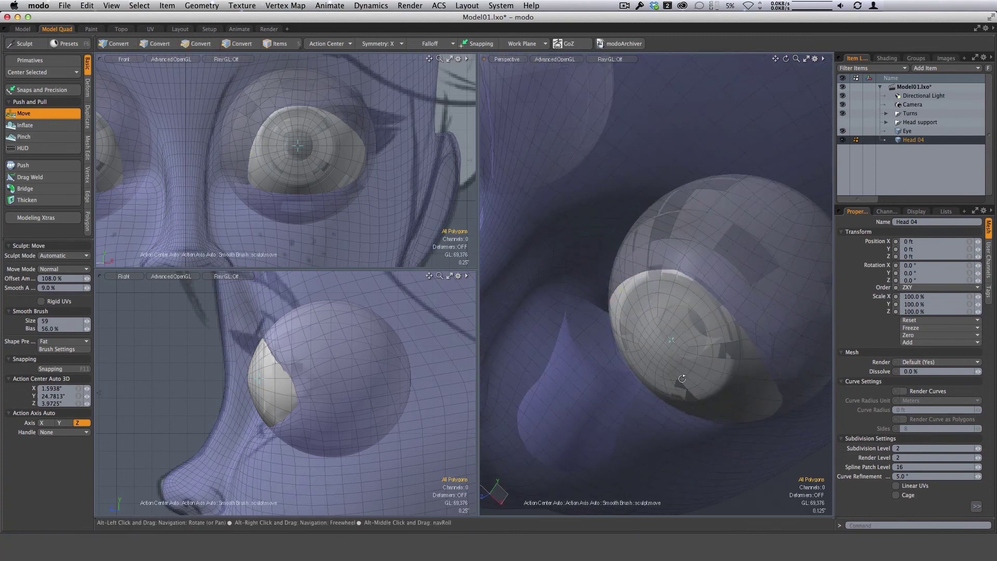
{"action": "left_click_drag", "start_coordinate": [643, 343], "coordinate": [690, 272], "text": "alt"}
{"action": "left_click_drag", "start_coordinate": [707, 360], "coordinate": [761, 325], "text": "alt"}
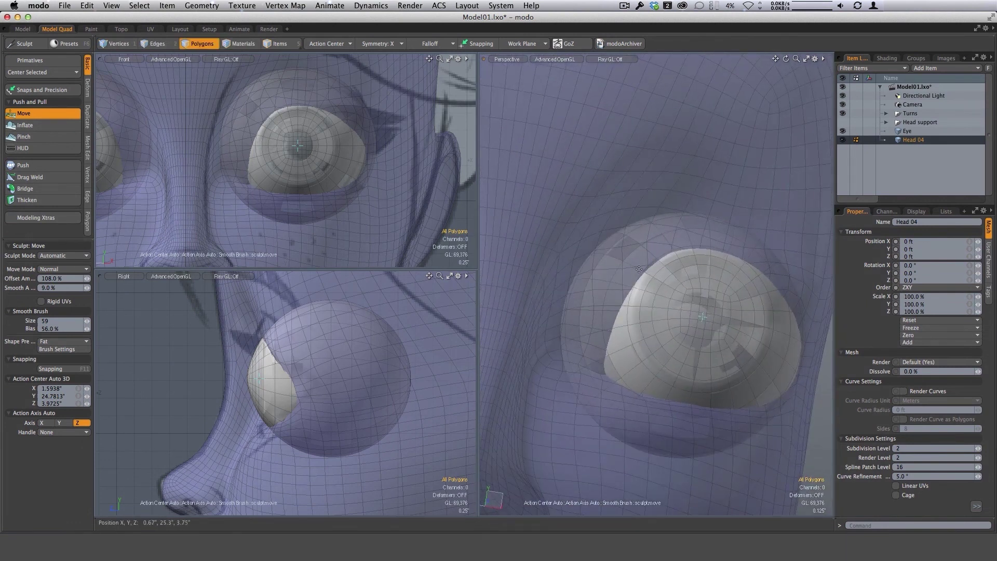
{"action": "left_click_drag", "start_coordinate": [639, 269], "coordinate": [602, 237], "text": "alt+shift"}
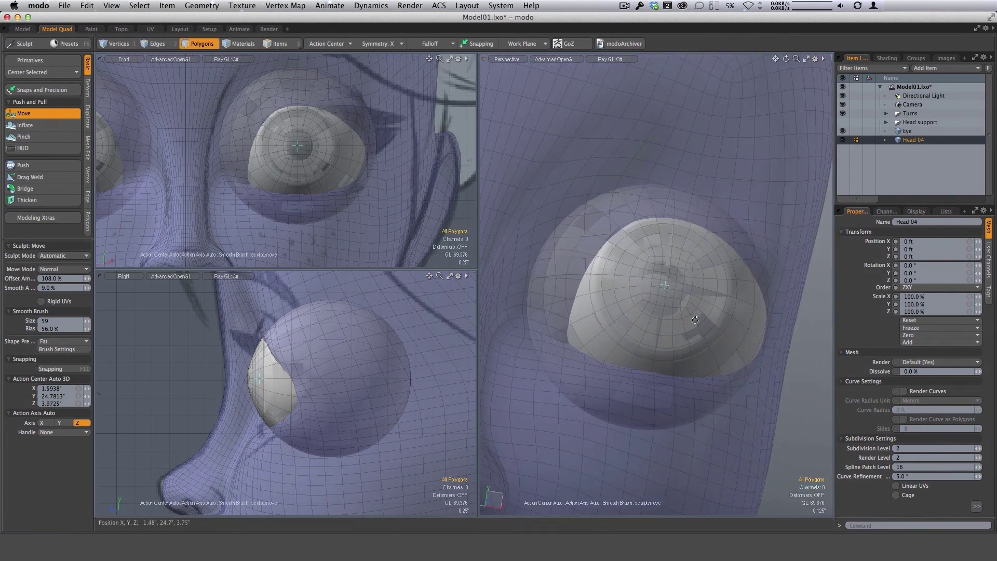
Pull the outer corners of the eye openings back in the side view with the Move brush at about 57
{"action": "left_click_drag", "start_coordinate": [748, 317], "coordinate": [717, 323], "text": "alt"}
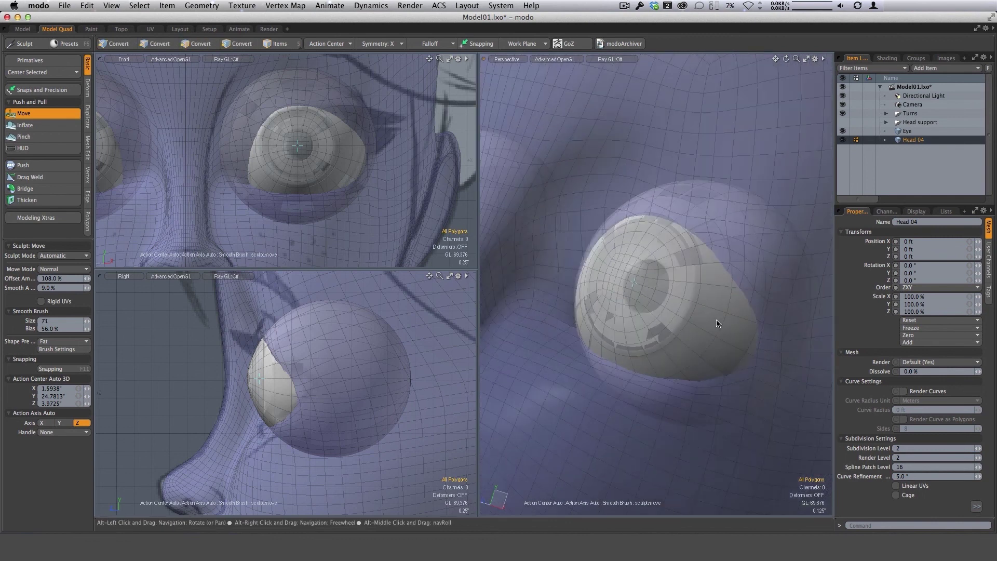
{"action": "left_click_drag", "start_coordinate": [759, 294], "coordinate": [649, 301], "text": "alt"}
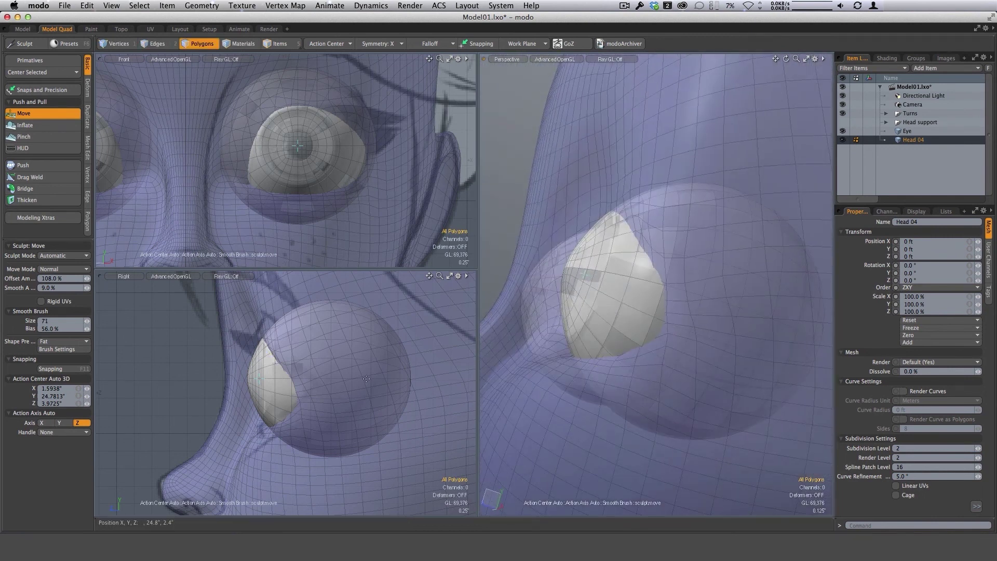
{"action": "right_click_drag", "start_coordinate": [308, 387], "coordinate": [297, 381]}
{"action": "left_click_drag", "start_coordinate": [294, 379], "coordinate": [287, 383]}
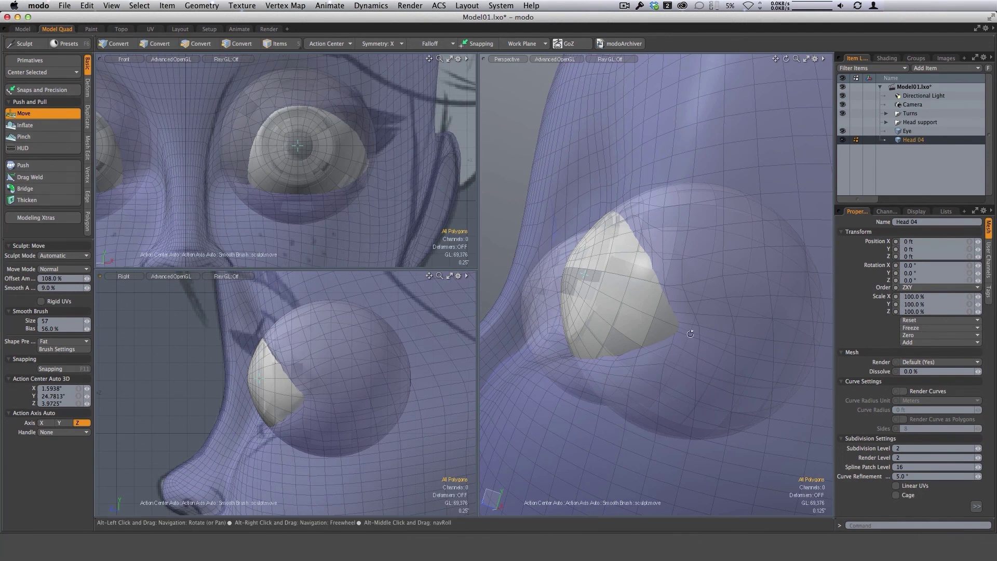
{"action": "mouse_move", "coordinate": [675, 413]}
{"action": "left_mouse_down", "text": "alt"}
{"action": "mouse_move", "coordinate": [717, 416]}
{"action": "mouse_move", "coordinate": [670, 409]}
{"action": "mouse_move", "coordinate": [638, 245]}
{"action": "mouse_move", "coordinate": [595, 247]}
{"action": "mouse_move", "coordinate": [602, 243]}
{"action": "left_mouse_up", "text": "alt"}
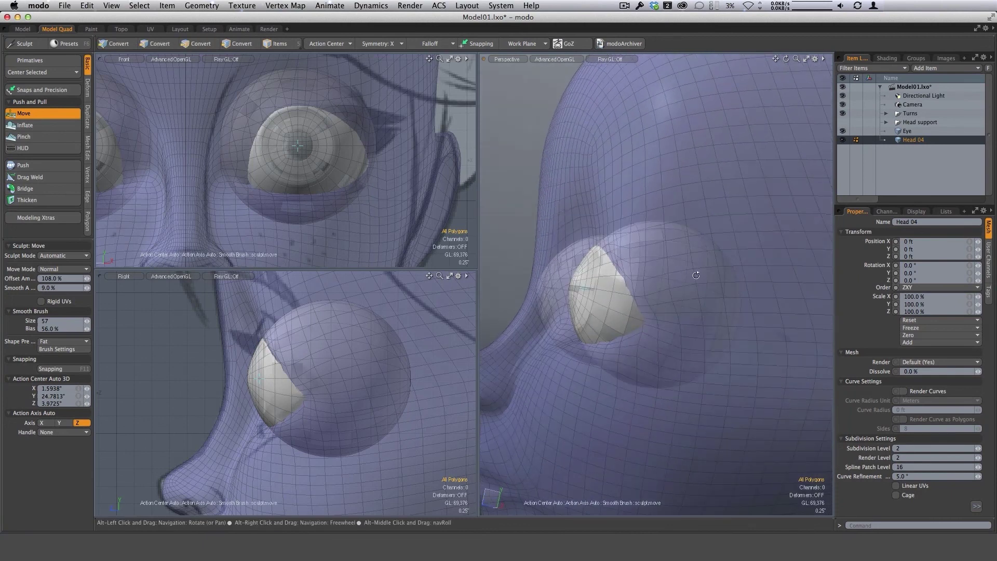
Smooth the outer curve of the upper lids over the eyeballs with the Move brush at about 69
{"action": "right_click_drag", "start_coordinate": [601, 241], "coordinate": [609, 241]}
{"action": "mouse_move", "coordinate": [623, 239]}
{"action": "left_mouse_down", "text": "alt"}
{"action": "mouse_move", "coordinate": [658, 233]}
{"action": "mouse_move", "coordinate": [629, 225]}
{"action": "mouse_move", "coordinate": [656, 226]}
{"action": "left_mouse_up", "text": "alt"}
{"action": "left_click_drag", "start_coordinate": [606, 266], "coordinate": [592, 242], "text": "alt"}
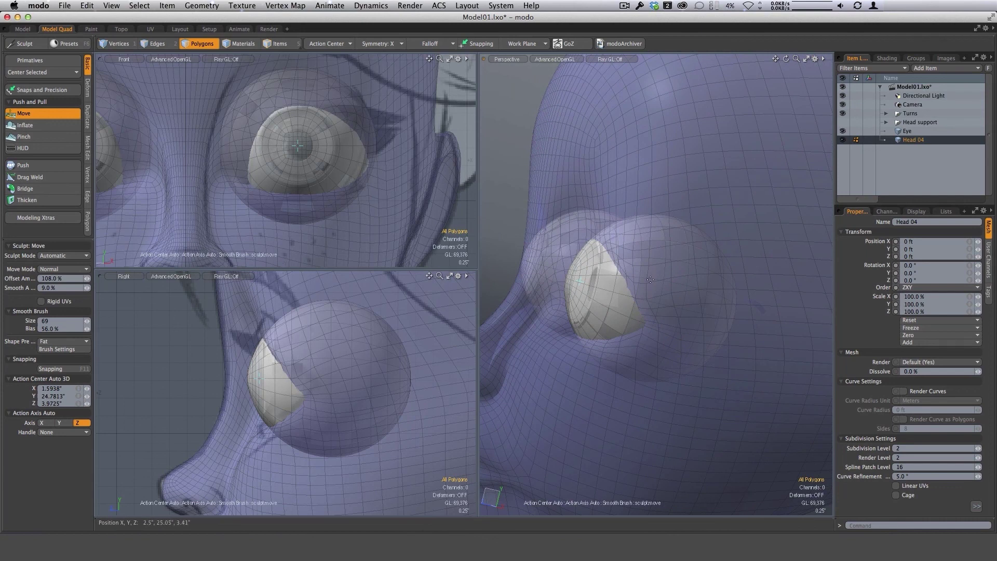
{"action": "left_click_drag", "start_coordinate": [650, 279], "coordinate": [616, 252], "text": "alt"}
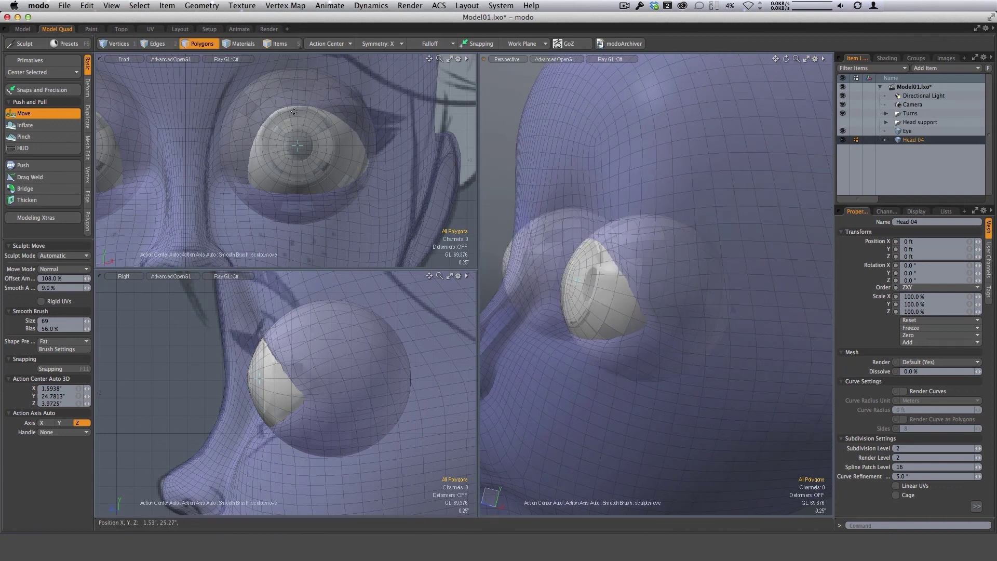
{"action": "left_click_drag", "start_coordinate": [675, 345], "coordinate": [685, 308], "text": "alt"}
{"action": "right_click", "coordinate": [618, 240]}
{"action": "left_click_drag", "start_coordinate": [644, 254], "coordinate": [609, 219], "text": "alt"}
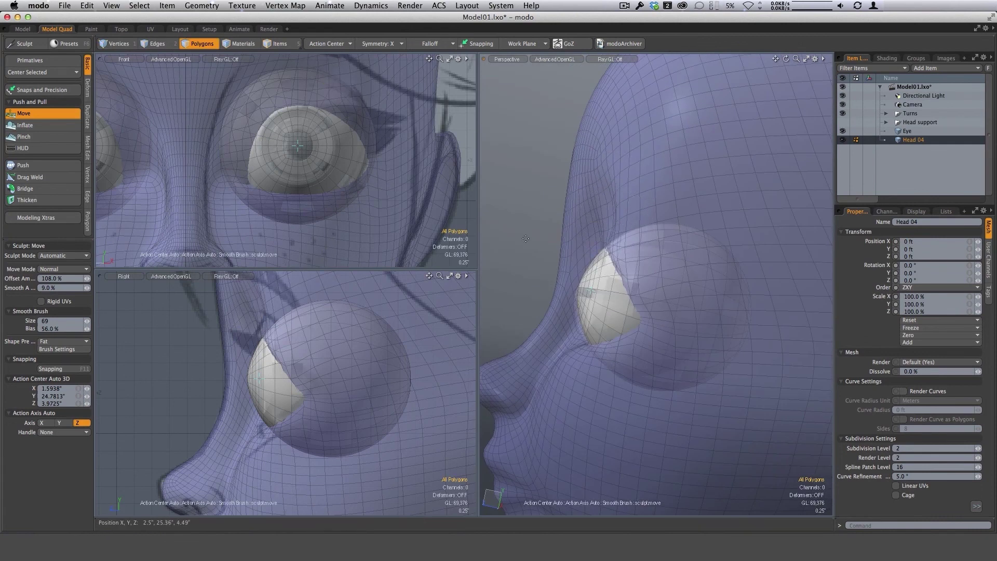
Fine-tune the upper lid edges and outer eye corners with the Move brush at about 63 and 55
{"action": "left_click_drag", "start_coordinate": [388, 199], "coordinate": [375, 233], "text": "alt+shift"}
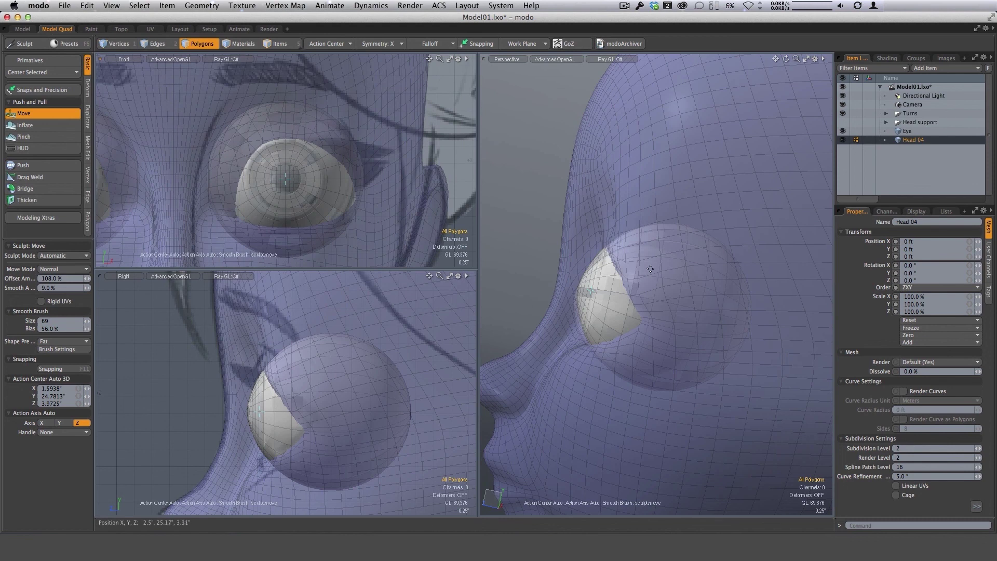
{"action": "left_click_drag", "start_coordinate": [636, 263], "coordinate": [625, 241], "text": "alt"}
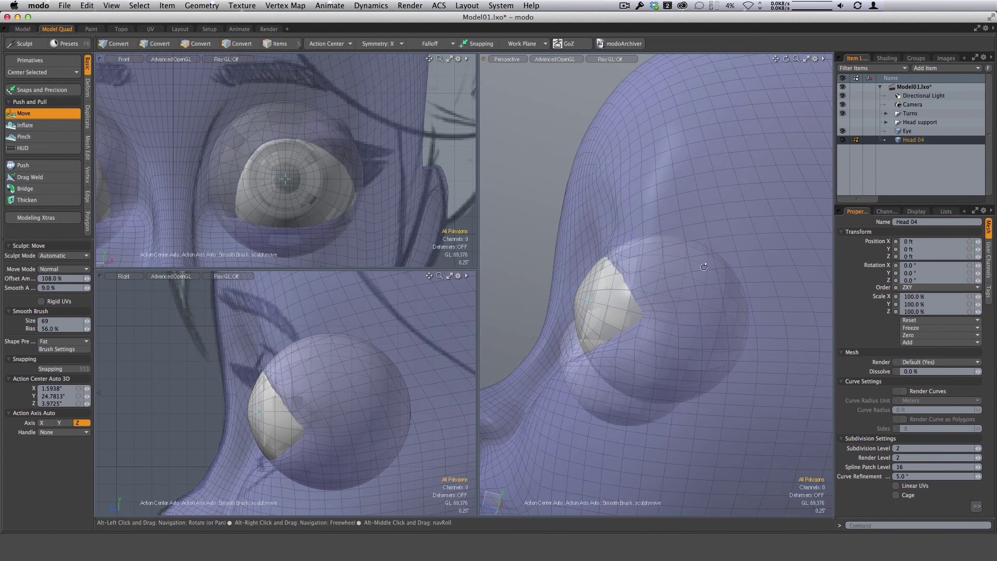
{"action": "left_click_drag", "start_coordinate": [603, 228], "coordinate": [625, 252], "text": "ctrl+alt"}
{"action": "right_click_drag", "start_coordinate": [634, 252], "coordinate": [632, 251]}
{"action": "mouse_move", "coordinate": [634, 252]}
{"action": "left_mouse_down", "text": "alt"}
{"action": "mouse_move", "coordinate": [591, 229]}
{"action": "mouse_move", "coordinate": [631, 256]}
{"action": "mouse_move", "coordinate": [627, 223]}
{"action": "mouse_move", "coordinate": [668, 236]}
{"action": "left_mouse_up", "text": "alt"}
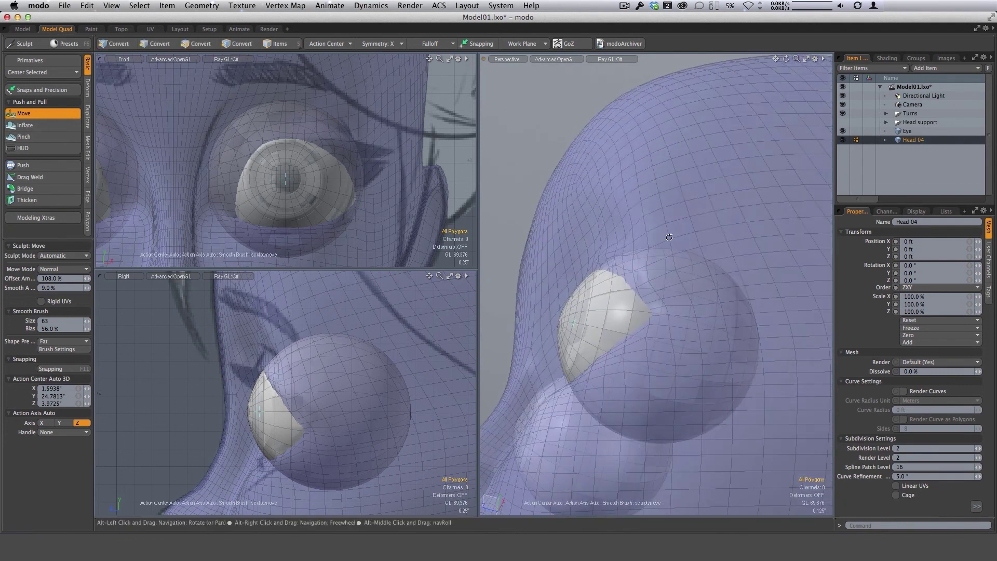
{"action": "left_click_drag", "start_coordinate": [606, 205], "coordinate": [538, 291], "text": "alt"}
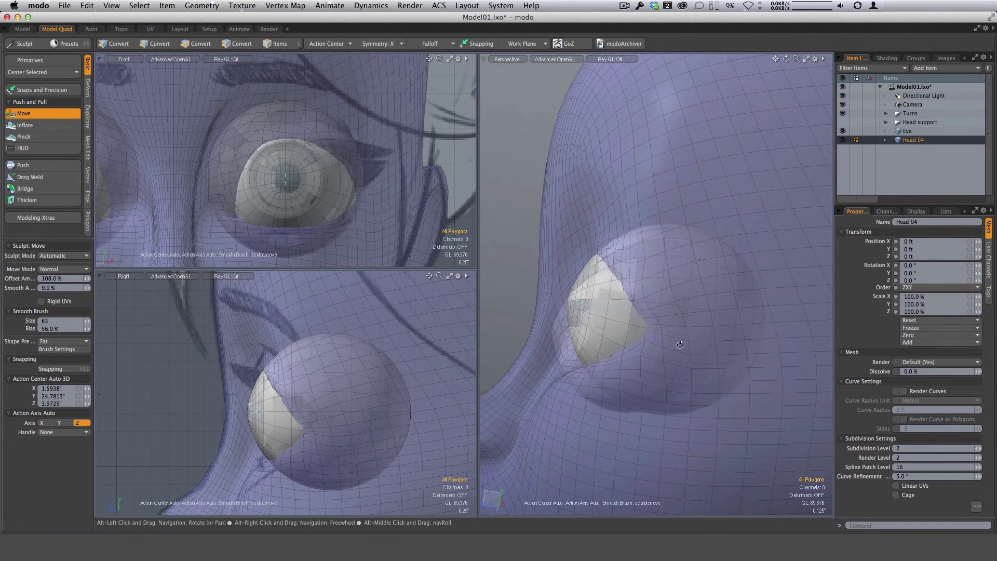
{"action": "mouse_move", "coordinate": [680, 344]}
{"action": "left_mouse_down", "text": "alt"}
{"action": "mouse_move", "coordinate": [620, 267]}
{"action": "mouse_move", "coordinate": [699, 293]}
{"action": "mouse_move", "coordinate": [668, 310]}
{"action": "mouse_move", "coordinate": [633, 253]}
{"action": "mouse_move", "coordinate": [632, 269]}
{"action": "mouse_move", "coordinate": [666, 260]}
{"action": "mouse_move", "coordinate": [676, 335]}
{"action": "left_mouse_up", "text": "alt"}
{"action": "scroll", "coordinate": [670, 335], "scroll_direction": "down", "scroll_amount": 2}
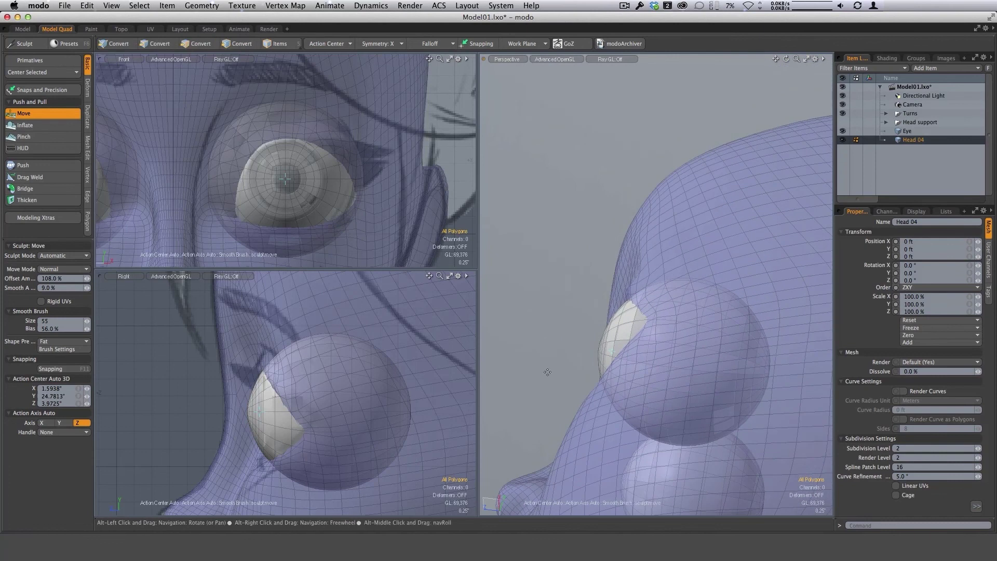
Shape the area around the nostril wings and the adjoining cheeks with the Move brush, starting at about 57
{"action": "left_click_drag", "start_coordinate": [649, 253], "coordinate": [701, 267], "text": "alt"}
{"action": "scroll", "coordinate": [693, 390], "scroll_direction": "down", "scroll_amount": 3}
{"action": "left_click_drag", "start_coordinate": [404, 337], "coordinate": [311, 424], "text": "ctrl+alt"}
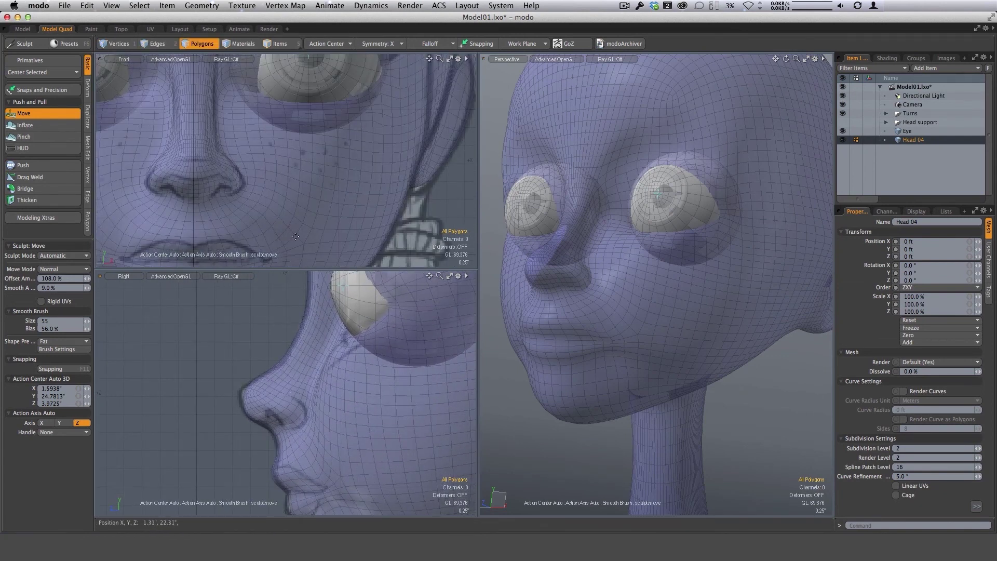
{"action": "mouse_move", "coordinate": [634, 303]}
{"action": "left_mouse_down", "text": "alt"}
{"action": "mouse_move", "coordinate": [588, 276]}
{"action": "mouse_move", "coordinate": [601, 305]}
{"action": "left_mouse_up", "text": "alt"}
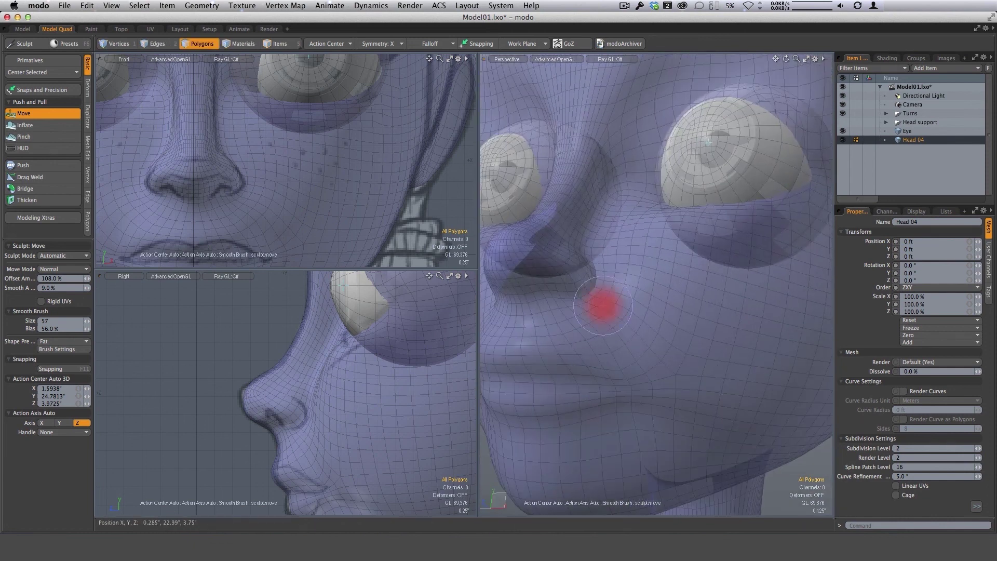
{"action": "right_click_drag", "start_coordinate": [601, 306], "coordinate": [607, 305]}
{"action": "left_click_drag", "start_coordinate": [607, 306], "coordinate": [679, 374], "text": "alt"}
{"action": "left_click_drag", "start_coordinate": [574, 315], "coordinate": [649, 304]}
{"action": "right_click_drag", "start_coordinate": [568, 310], "coordinate": [558, 310]}
{"action": "mouse_move", "coordinate": [575, 299]}
{"action": "left_mouse_down", "text": "alt"}
{"action": "mouse_move", "coordinate": [554, 318]}
{"action": "mouse_move", "coordinate": [572, 309]}
{"action": "left_mouse_up", "text": "alt"}
Sculpt the nose tip and lower bridge to the side drawing's outline with the Move brush at about 109 and 61
{"action": "left_click_drag", "start_coordinate": [247, 393], "coordinate": [343, 395], "text": "ctrl+alt"}
{"action": "mouse_move", "coordinate": [252, 393]}
{"action": "right_mouse_down"}
{"action": "mouse_move", "coordinate": [275, 394]}
{"action": "mouse_move", "coordinate": [245, 400]}
{"action": "mouse_move", "coordinate": [244, 391]}
{"action": "right_mouse_up"}
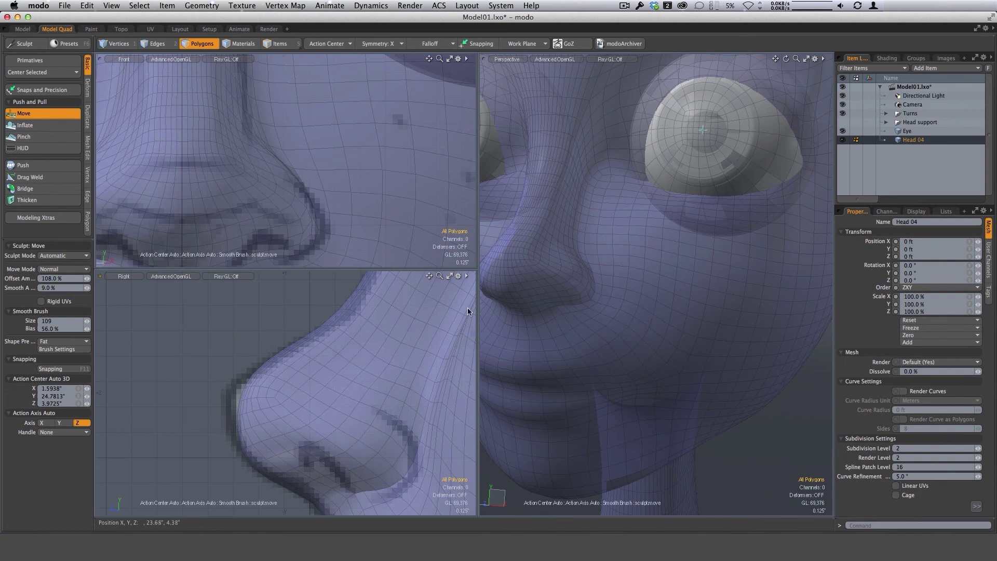
{"action": "left_click_drag", "start_coordinate": [576, 291], "coordinate": [586, 189], "text": "alt"}
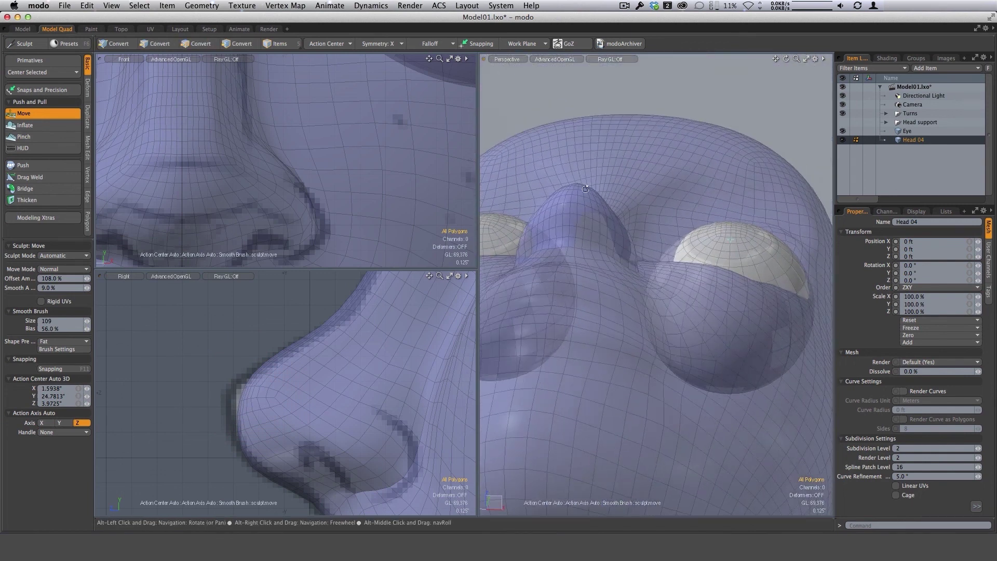
{"action": "right_click_drag", "start_coordinate": [585, 189], "coordinate": [590, 194]}
{"action": "left_click_drag", "start_coordinate": [590, 193], "coordinate": [591, 186], "text": "alt"}
{"action": "right_click_drag", "start_coordinate": [591, 186], "coordinate": [577, 186]}
{"action": "left_click_drag", "start_coordinate": [591, 184], "coordinate": [591, 183]}
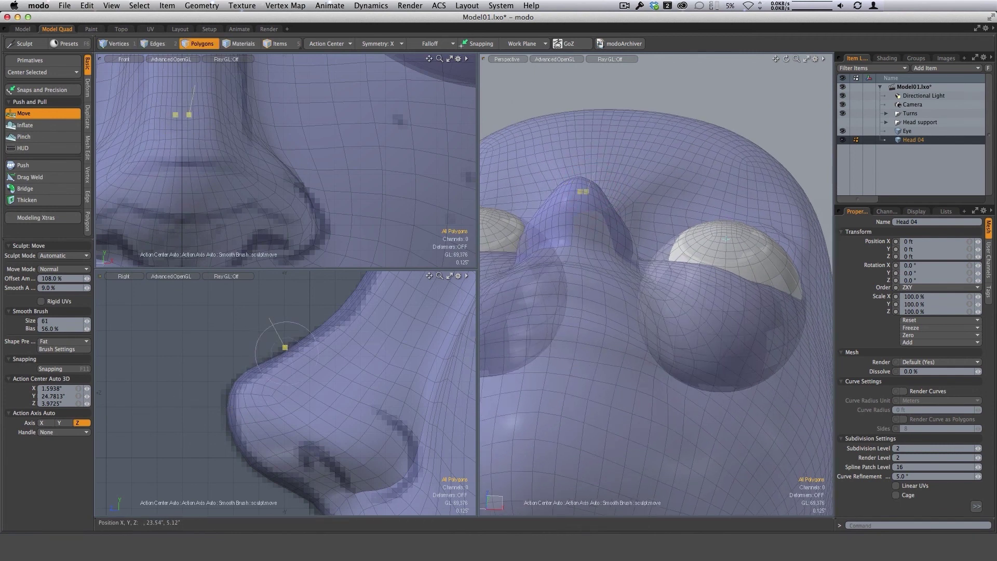
{"action": "right_click_drag", "start_coordinate": [318, 329], "coordinate": [311, 330]}
Adjust the nose profile and underside to the side drawing with the Move brush at about 113 and 96
{"action": "left_click_drag", "start_coordinate": [288, 449], "coordinate": [255, 449], "text": "ctrl+alt"}
{"action": "right_click_drag", "start_coordinate": [299, 367], "coordinate": [309, 367]}
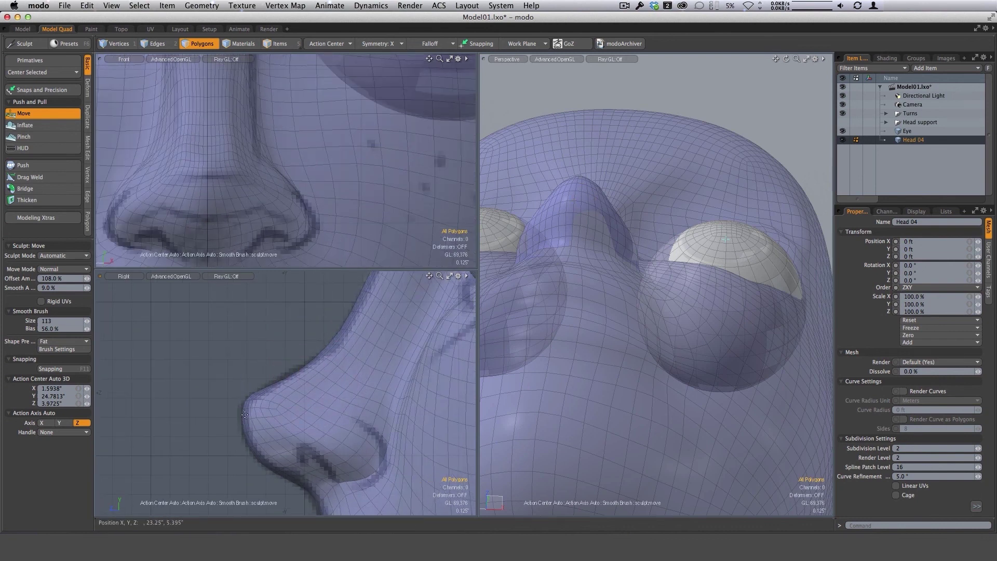
{"action": "mouse_move", "coordinate": [297, 491]}
{"action": "left_mouse_down", "text": "alt+shift"}
{"action": "mouse_move", "coordinate": [283, 418]}
{"action": "mouse_move", "coordinate": [301, 423]}
{"action": "left_mouse_up", "text": "alt+shift"}
{"action": "right_click_drag", "start_coordinate": [301, 423], "coordinate": [292, 422]}
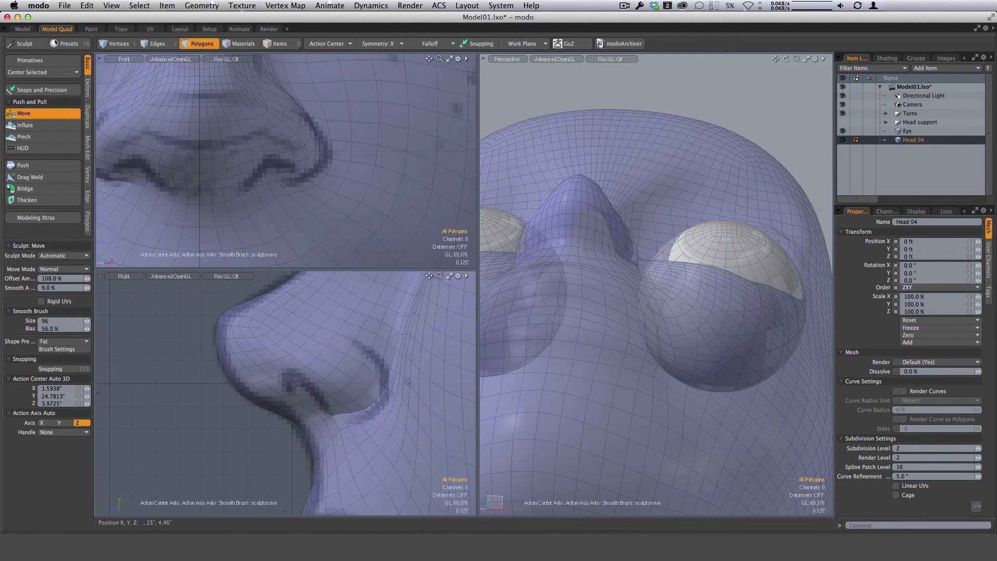
Sculpt the transition between the nose base and upper lip with the Move brush at about 71 and 54
{"action": "right_click_drag", "start_coordinate": [610, 345], "coordinate": [624, 345]}
{"action": "mouse_move", "coordinate": [624, 345]}
{"action": "left_mouse_down", "text": "alt"}
{"action": "mouse_move", "coordinate": [576, 444]}
{"action": "mouse_move", "coordinate": [551, 416]}
{"action": "left_mouse_up", "text": "alt"}
{"action": "mouse_move", "coordinate": [592, 312]}
{"action": "left_mouse_down", "text": "ctrl+alt"}
{"action": "mouse_move", "coordinate": [631, 313]}
{"action": "mouse_move", "coordinate": [576, 318]}
{"action": "left_mouse_up", "text": "ctrl+alt"}
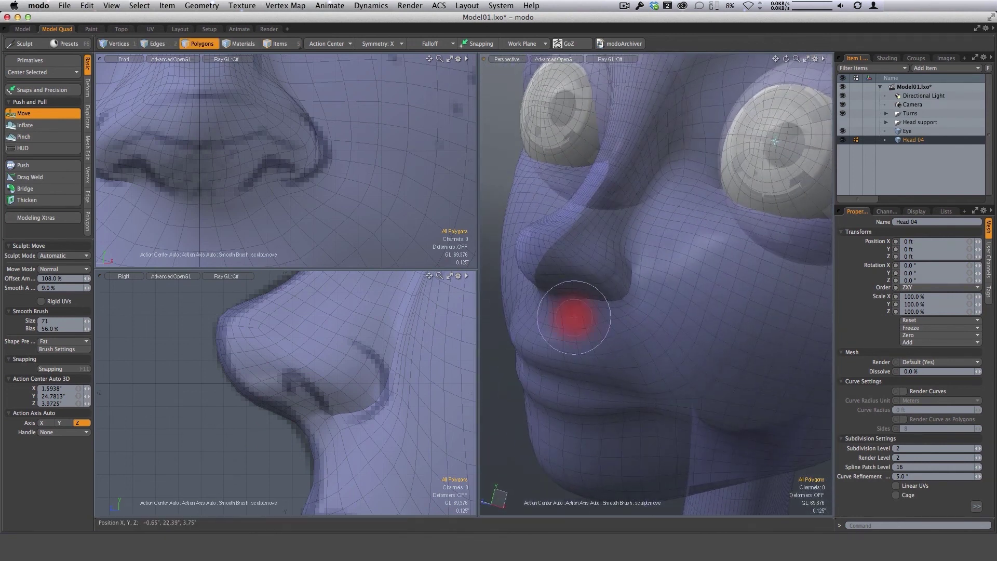
{"action": "right_click_drag", "start_coordinate": [574, 317], "coordinate": [569, 317]}
{"action": "mouse_move", "coordinate": [564, 306]}
{"action": "left_mouse_down", "text": "alt"}
{"action": "mouse_move", "coordinate": [553, 301]}
{"action": "mouse_move", "coordinate": [600, 322]}
{"action": "mouse_move", "coordinate": [621, 314]}
{"action": "left_mouse_up", "text": "alt"}
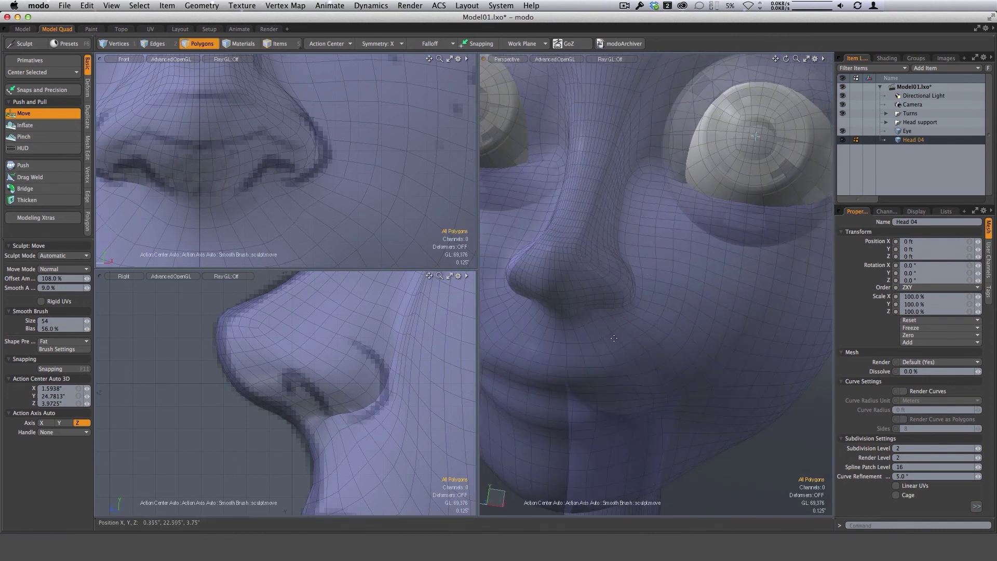
Reshape the lower edge of the nostril wings against the side drawing with the Move brush enlarged to about 77
{"action": "mouse_move", "coordinate": [598, 339]}
{"action": "left_mouse_down", "text": "alt"}
{"action": "mouse_move", "coordinate": [637, 363]}
{"action": "mouse_move", "coordinate": [639, 350]}
{"action": "mouse_move", "coordinate": [601, 333]}
{"action": "left_mouse_up", "text": "alt"}
{"action": "right_click_drag", "start_coordinate": [602, 332], "coordinate": [598, 333]}
{"action": "mouse_move", "coordinate": [622, 364]}
{"action": "left_mouse_down", "text": "alt"}
{"action": "mouse_move", "coordinate": [630, 310]}
{"action": "mouse_move", "coordinate": [584, 355]}
{"action": "mouse_move", "coordinate": [598, 323]}
{"action": "mouse_move", "coordinate": [576, 310]}
{"action": "left_mouse_up", "text": "alt"}
{"action": "right_click_drag", "start_coordinate": [379, 415], "coordinate": [393, 415]}
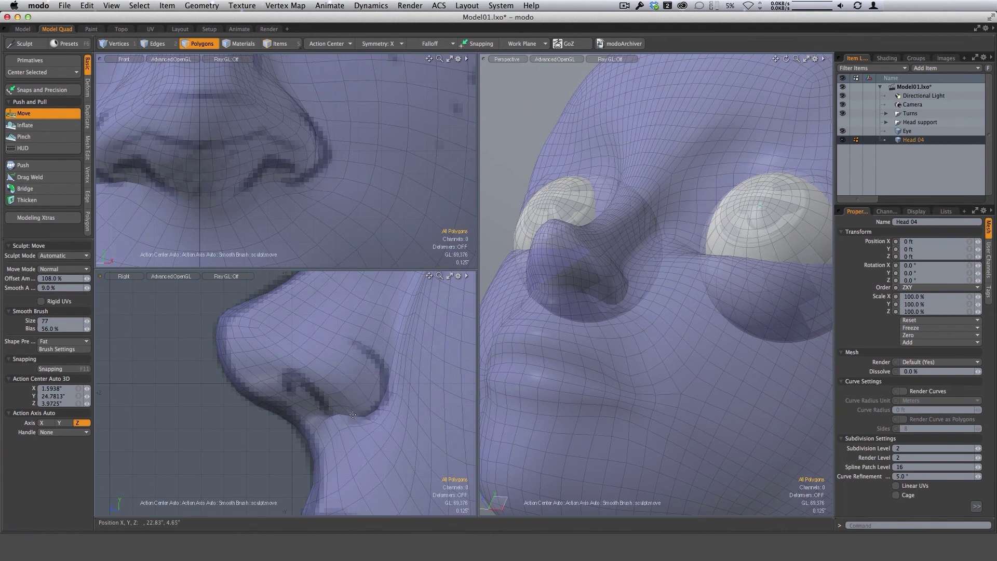
Sculpt the underside and wings of the nose with the Move brush at about 46 and 62
{"action": "mouse_move", "coordinate": [585, 305]}
{"action": "left_mouse_down", "text": "alt"}
{"action": "mouse_move", "coordinate": [586, 291]}
{"action": "mouse_move", "coordinate": [595, 316]}
{"action": "left_mouse_up", "text": "alt"}
{"action": "right_click_drag", "start_coordinate": [595, 316], "coordinate": [582, 316]}
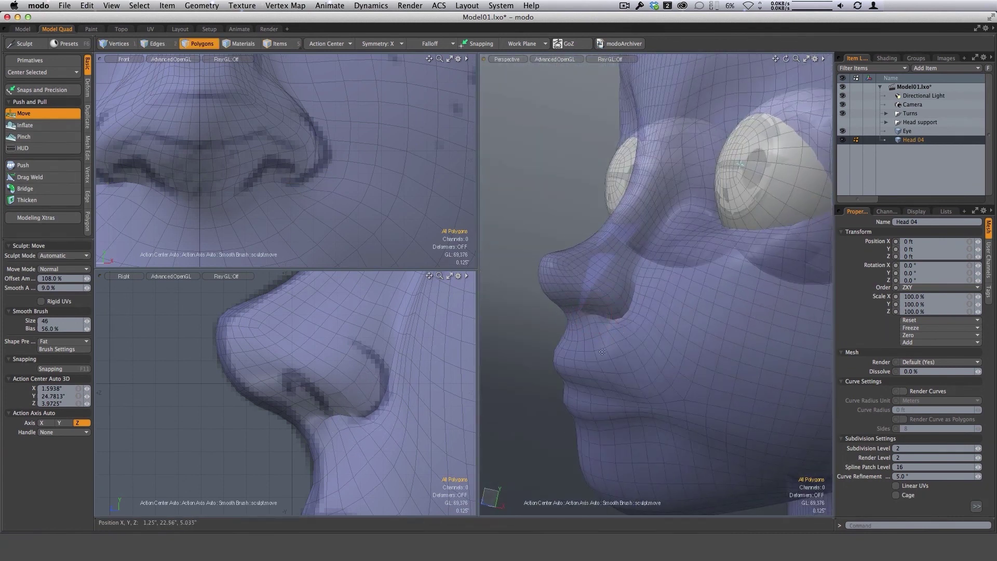
{"action": "mouse_move", "coordinate": [602, 351]}
{"action": "left_mouse_down", "text": "alt"}
{"action": "mouse_move", "coordinate": [591, 303]}
{"action": "mouse_move", "coordinate": [649, 309]}
{"action": "mouse_move", "coordinate": [583, 325]}
{"action": "left_mouse_up", "text": "alt"}
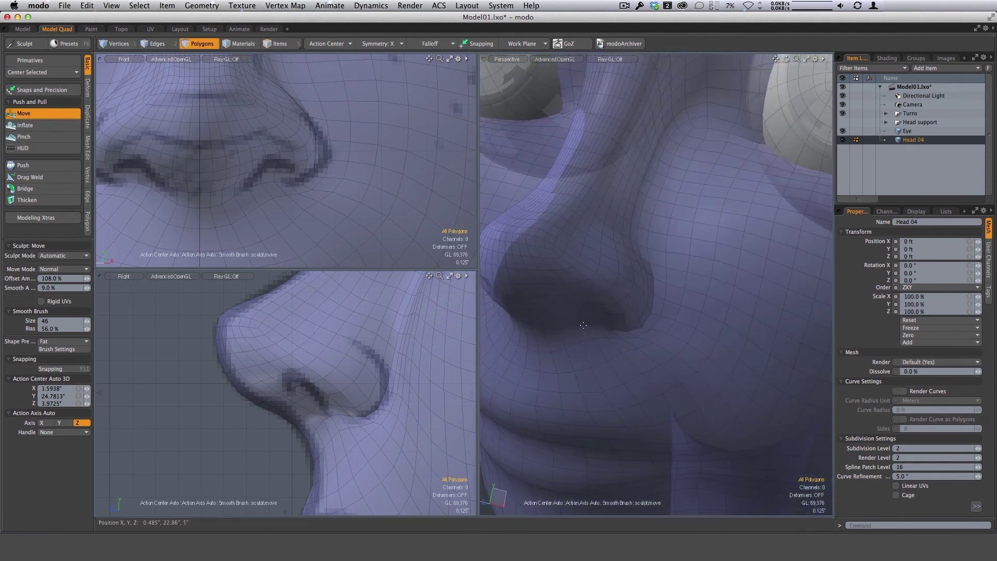
{"action": "mouse_move", "coordinate": [648, 332]}
{"action": "left_mouse_down", "text": "alt"}
{"action": "mouse_move", "coordinate": [639, 267]}
{"action": "mouse_move", "coordinate": [609, 268]}
{"action": "mouse_move", "coordinate": [599, 291]}
{"action": "mouse_move", "coordinate": [599, 336]}
{"action": "mouse_move", "coordinate": [626, 335]}
{"action": "mouse_move", "coordinate": [611, 334]}
{"action": "mouse_move", "coordinate": [618, 325]}
{"action": "mouse_move", "coordinate": [601, 330]}
{"action": "mouse_move", "coordinate": [601, 316]}
{"action": "left_mouse_up", "text": "alt"}
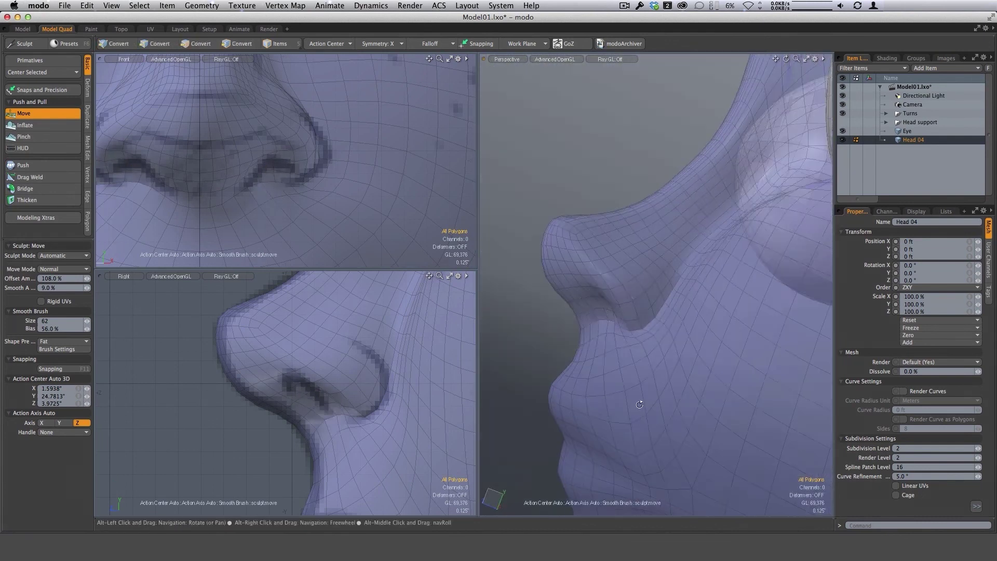
Round the nose tip from below with the Move brush enlarged to about 115
{"action": "left_click_drag", "start_coordinate": [660, 307], "coordinate": [729, 206], "text": "alt"}
{"action": "mouse_move", "coordinate": [631, 377]}
{"action": "left_mouse_down", "text": "alt"}
{"action": "mouse_move", "coordinate": [611, 289]}
{"action": "mouse_move", "coordinate": [634, 334]}
{"action": "mouse_move", "coordinate": [596, 240]}
{"action": "left_mouse_up", "text": "alt"}
{"action": "right_click_drag", "start_coordinate": [597, 180], "coordinate": [633, 180]}
{"action": "left_click_drag", "start_coordinate": [596, 166], "coordinate": [591, 196], "text": "alt"}
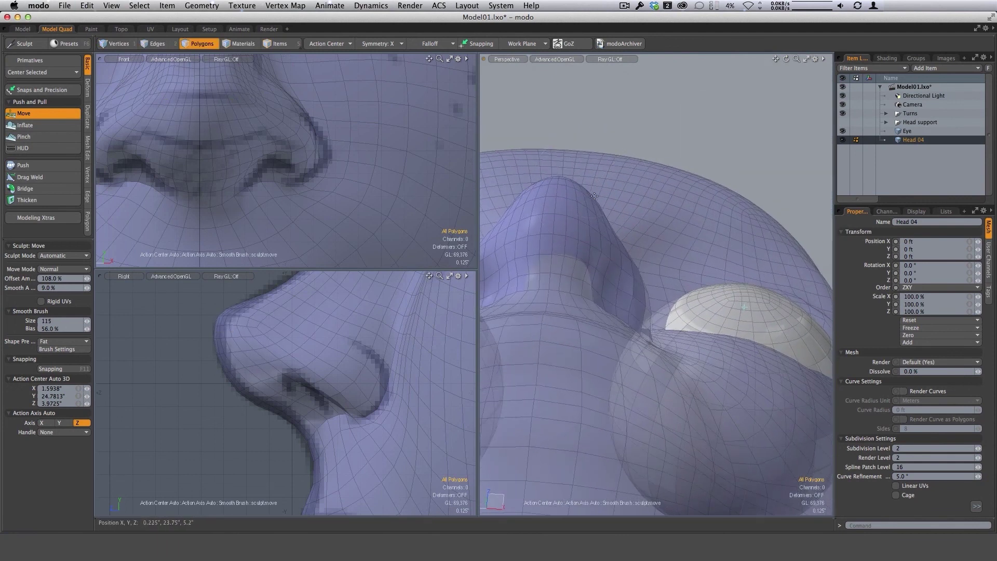
Refine the sides of the nose and the nostril wings with the Move brush at about 73
{"action": "right_click_drag", "start_coordinate": [594, 196], "coordinate": [572, 195]}
{"action": "left_click_drag", "start_coordinate": [596, 190], "coordinate": [595, 281], "text": "alt"}
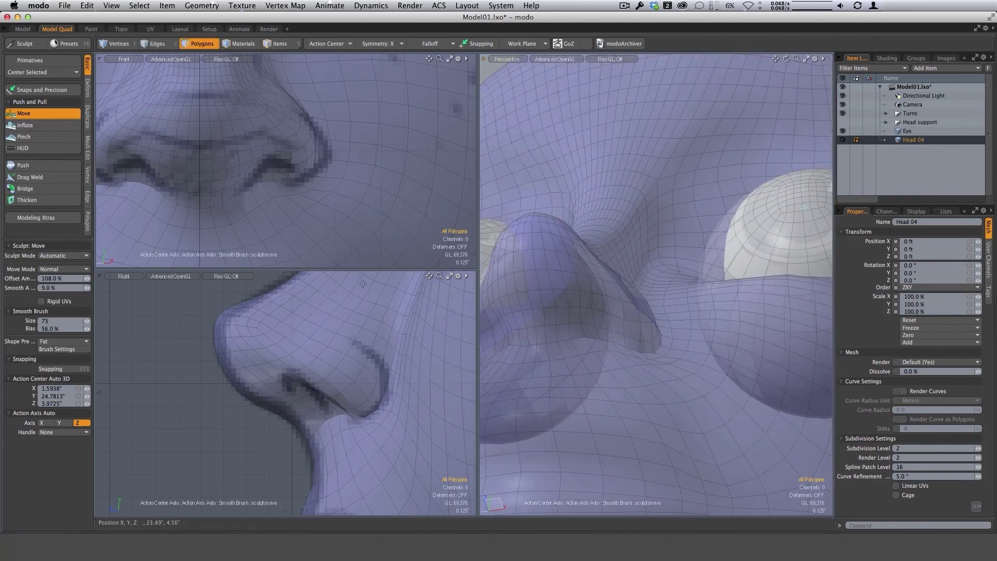
{"action": "left_click_drag", "start_coordinate": [613, 338], "coordinate": [572, 332], "text": "ctrl+alt"}
{"action": "mouse_move", "coordinate": [649, 312]}
{"action": "left_mouse_down", "text": "alt"}
{"action": "mouse_move", "coordinate": [626, 338]}
{"action": "mouse_move", "coordinate": [603, 343]}
{"action": "mouse_move", "coordinate": [628, 354]}
{"action": "mouse_move", "coordinate": [642, 344]}
{"action": "mouse_move", "coordinate": [574, 293]}
{"action": "mouse_move", "coordinate": [644, 330]}
{"action": "left_mouse_up", "text": "alt"}
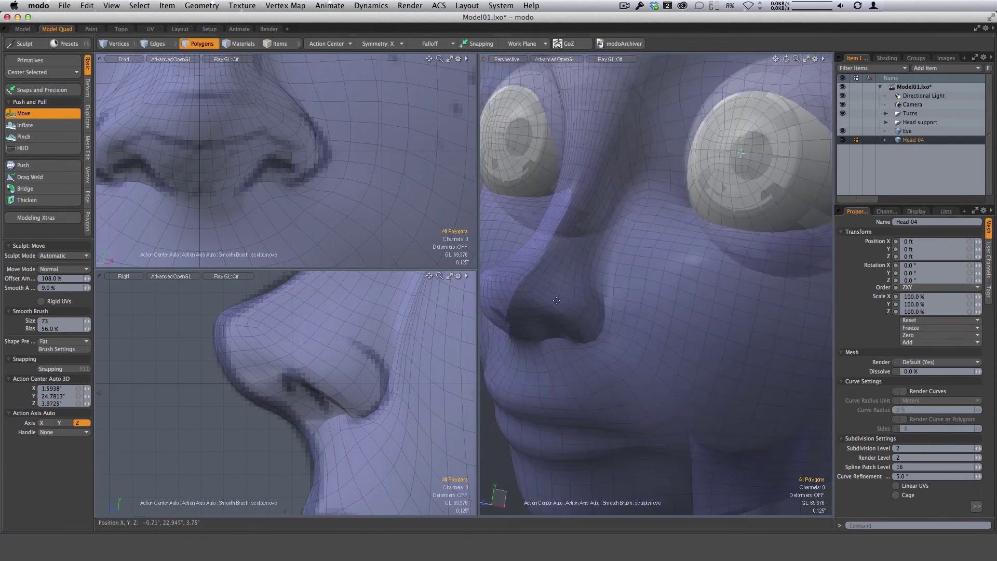
{"action": "mouse_move", "coordinate": [564, 287]}
{"action": "left_mouse_down", "text": "alt"}
{"action": "mouse_move", "coordinate": [631, 189]}
{"action": "mouse_move", "coordinate": [607, 196]}
{"action": "mouse_move", "coordinate": [608, 215]}
{"action": "mouse_move", "coordinate": [745, 254]}
{"action": "mouse_move", "coordinate": [653, 219]}
{"action": "left_mouse_up", "text": "alt"}
{"action": "left_click_drag", "start_coordinate": [659, 183], "coordinate": [644, 208], "text": "alt"}
Sculpt the sides of the nose bridge against the front drawing with the Move brush at about 41 and 59
{"action": "left_click_drag", "start_coordinate": [374, 194], "coordinate": [296, 193], "text": "ctrl+alt"}
{"action": "left_click_drag", "start_coordinate": [312, 109], "coordinate": [346, 191], "text": "alt+shift"}
{"action": "left_click_drag", "start_coordinate": [338, 251], "coordinate": [335, 193], "text": "alt+shift"}
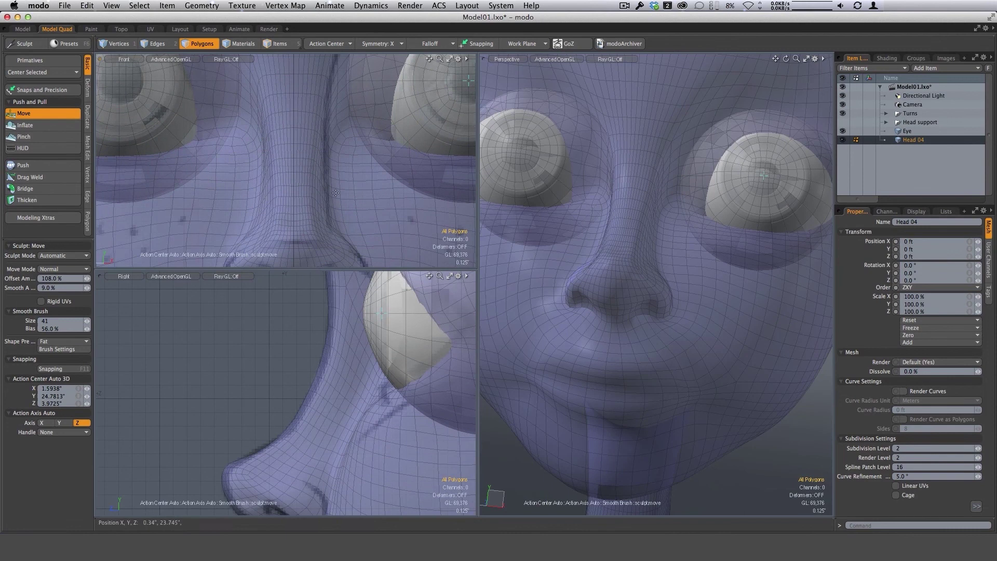
{"action": "mouse_move", "coordinate": [646, 225]}
{"action": "left_mouse_down", "text": "alt"}
{"action": "mouse_move", "coordinate": [673, 246]}
{"action": "mouse_move", "coordinate": [663, 246]}
{"action": "left_mouse_up", "text": "alt"}
{"action": "right_click_drag", "start_coordinate": [647, 247], "coordinate": [657, 250]}
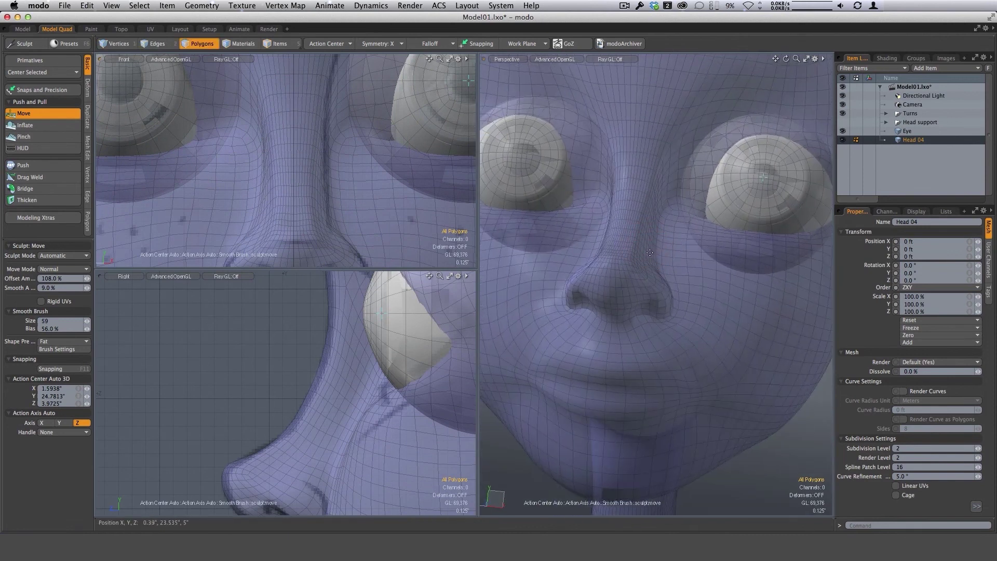
{"action": "left_click_drag", "start_coordinate": [656, 251], "coordinate": [638, 241], "text": "alt"}
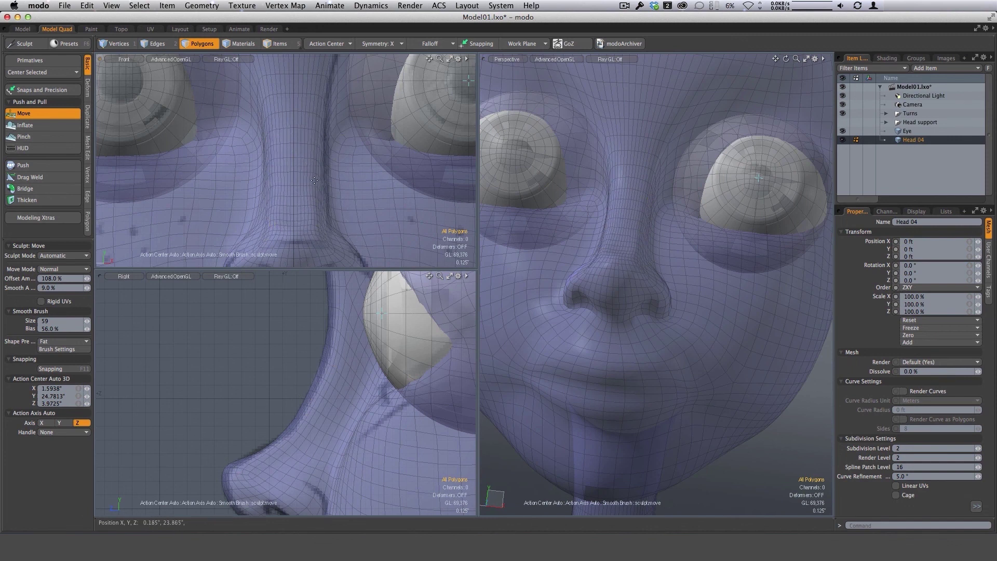
Examine the face profile, nose and lips from several angles and compare the mouth with the front and side drawings
{"action": "left_click_drag", "start_coordinate": [702, 355], "coordinate": [612, 336], "text": "ctrl+alt"}
{"action": "left_click_drag", "start_coordinate": [690, 325], "coordinate": [664, 308], "text": "alt"}
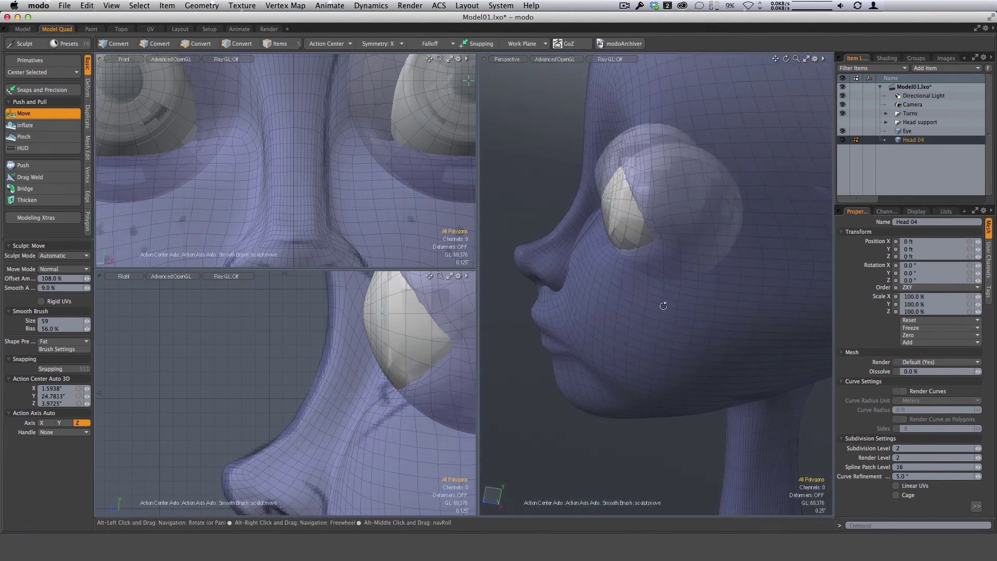
{"action": "mouse_move", "coordinate": [531, 281]}
{"action": "left_mouse_down", "text": "ctrl+alt"}
{"action": "mouse_move", "coordinate": [571, 249]}
{"action": "mouse_move", "coordinate": [623, 259]}
{"action": "mouse_move", "coordinate": [600, 266]}
{"action": "left_mouse_up", "text": "ctrl+alt"}
{"action": "right_click_drag", "start_coordinate": [544, 261], "coordinate": [530, 261]}
{"action": "mouse_move", "coordinate": [602, 281]}
{"action": "left_mouse_down", "text": "alt"}
{"action": "mouse_move", "coordinate": [568, 294]}
{"action": "mouse_move", "coordinate": [576, 292]}
{"action": "left_mouse_up", "text": "alt"}
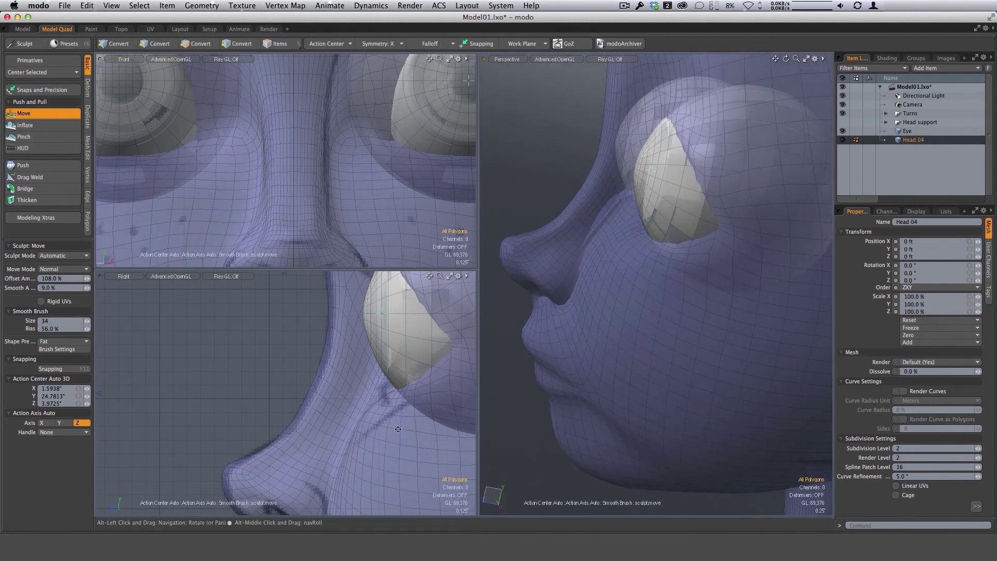
{"action": "left_click_drag", "start_coordinate": [405, 395], "coordinate": [364, 420], "text": "ctrl+alt"}
{"action": "mouse_move", "coordinate": [364, 420]}
{"action": "left_mouse_down", "text": "alt+shift"}
{"action": "mouse_move", "coordinate": [402, 423]}
{"action": "mouse_move", "coordinate": [308, 399]}
{"action": "left_mouse_up", "text": "alt+shift"}
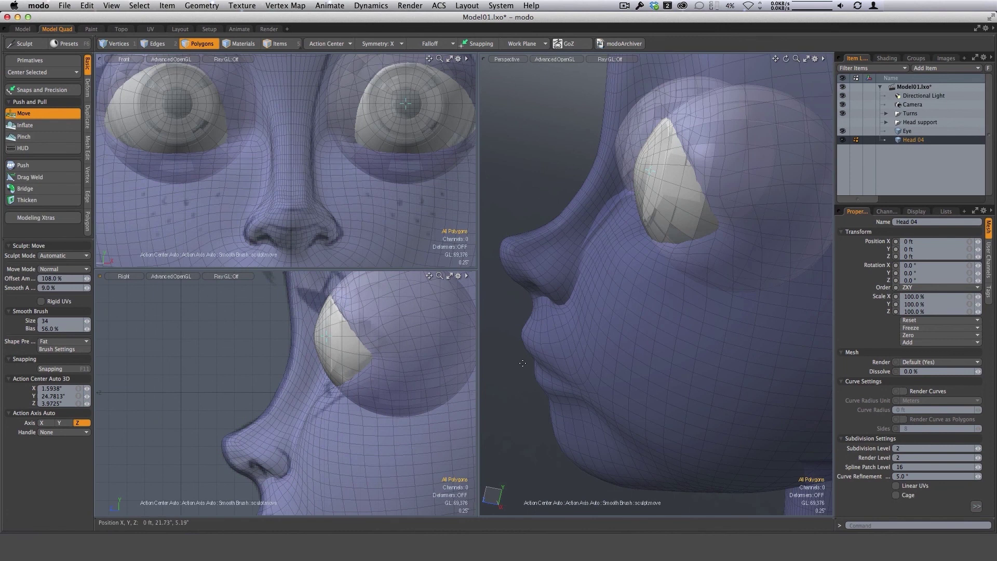
{"action": "left_click_drag", "start_coordinate": [618, 348], "coordinate": [639, 263], "text": "alt+shift"}
{"action": "left_click_drag", "start_coordinate": [540, 332], "coordinate": [572, 311], "text": "alt"}
{"action": "right_click_drag", "start_coordinate": [572, 311], "coordinate": [562, 312]}
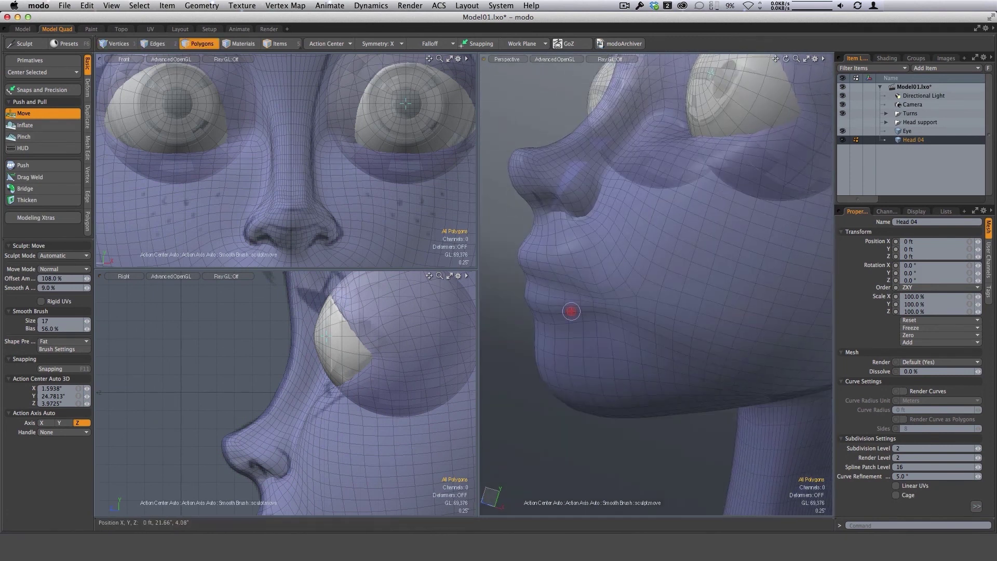
{"action": "left_click_drag", "start_coordinate": [583, 324], "coordinate": [619, 324], "text": "alt"}
{"action": "left_click_drag", "start_coordinate": [342, 456], "coordinate": [377, 379], "text": "alt"}
{"action": "left_click_drag", "start_coordinate": [262, 488], "coordinate": [290, 421], "text": "alt"}
{"action": "right_click_drag", "start_coordinate": [281, 426], "coordinate": [280, 425]}
Select the row of edges running along the mouth line from corner to corner on both sides
{"action": "key", "text": "space"}
{"action": "key", "text": "space"}
{"action": "key", "text": "space"}
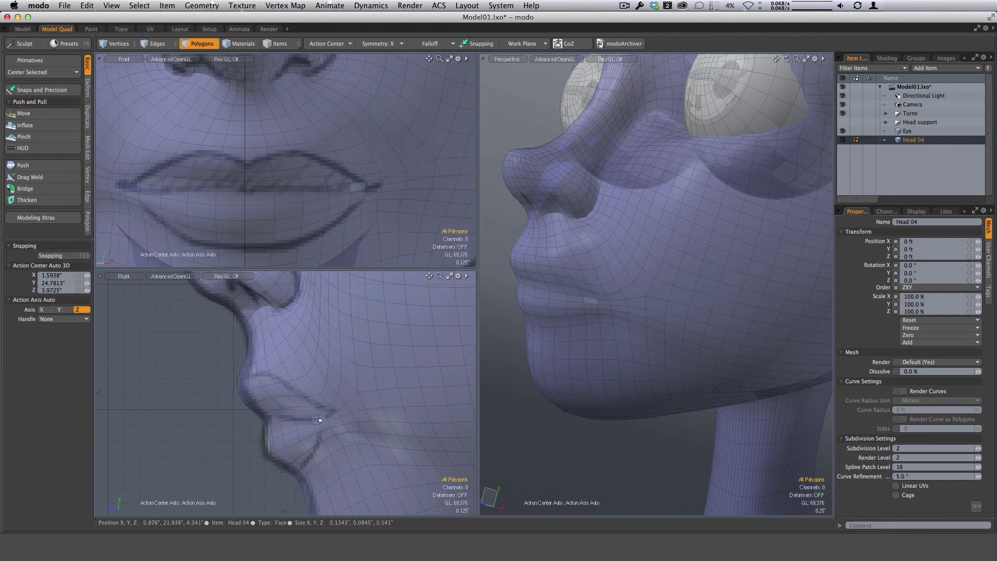
{"action": "left_click", "coordinate": [317, 416]}
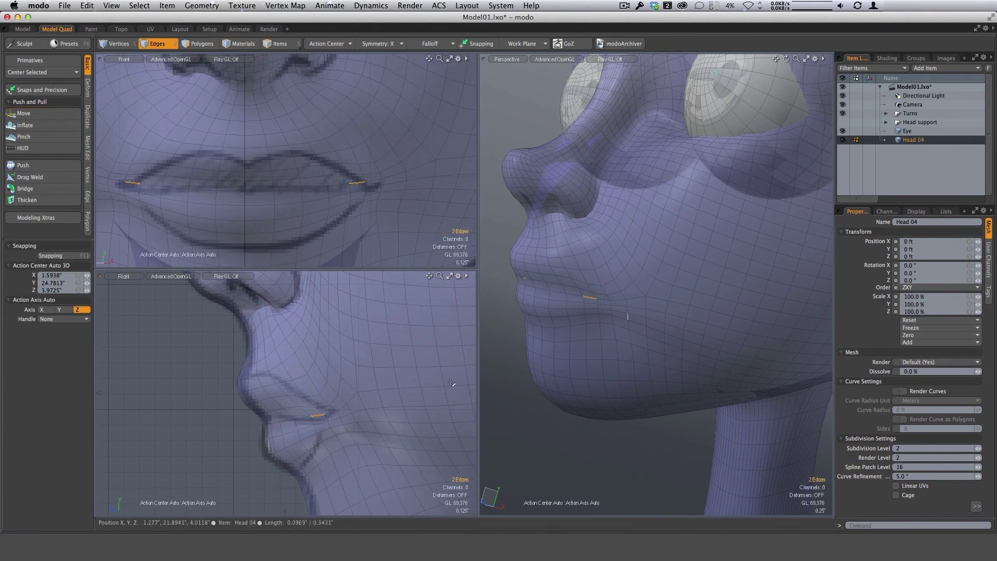
{"action": "left_click_drag", "start_coordinate": [649, 308], "coordinate": [722, 309], "text": "alt"}
{"action": "left_click", "coordinate": [592, 299], "text": "shift"}
{"action": "left_click", "coordinate": [568, 298], "text": "shift"}
{"action": "left_click", "coordinate": [551, 296], "text": "shift"}
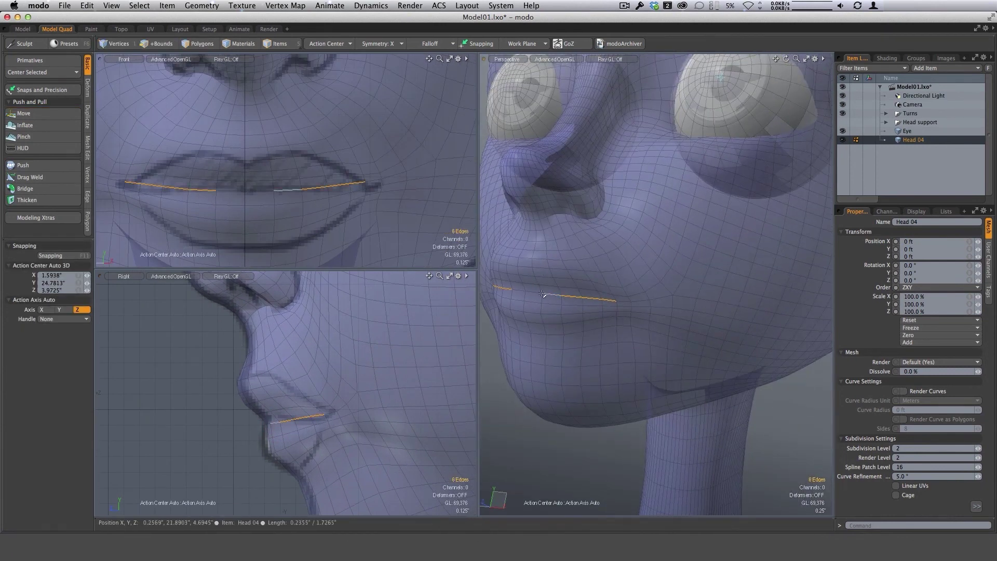
{"action": "left_click", "coordinate": [534, 295], "text": "shift"}
{"action": "left_click_drag", "start_coordinate": [659, 306], "coordinate": [610, 304], "text": "alt"}
{"action": "left_click", "coordinate": [610, 300], "text": "shift"}
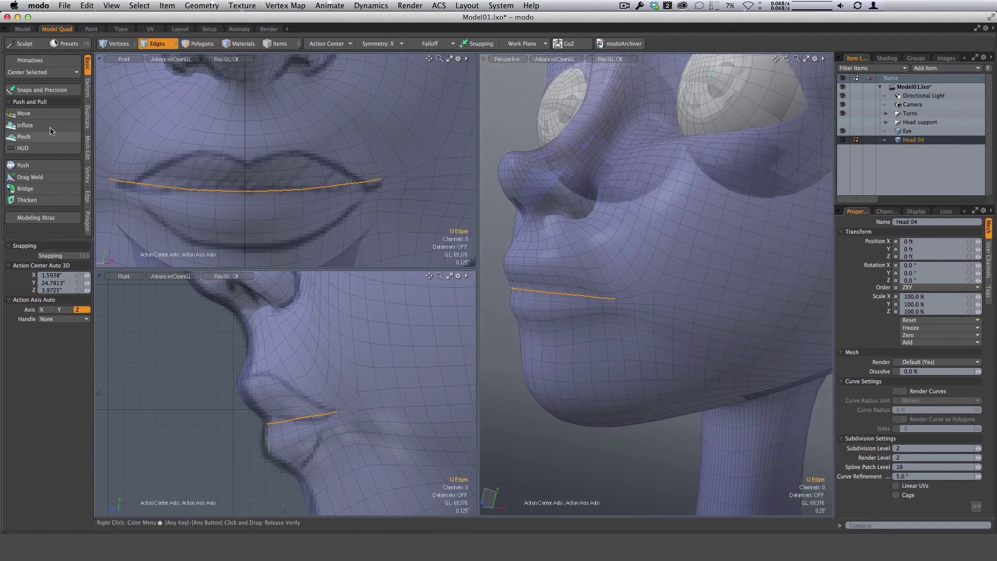
Push the selected mouth line edges inward to separate the lips with the Move brush at about 90
{"action": "left_click", "coordinate": [31, 125]}
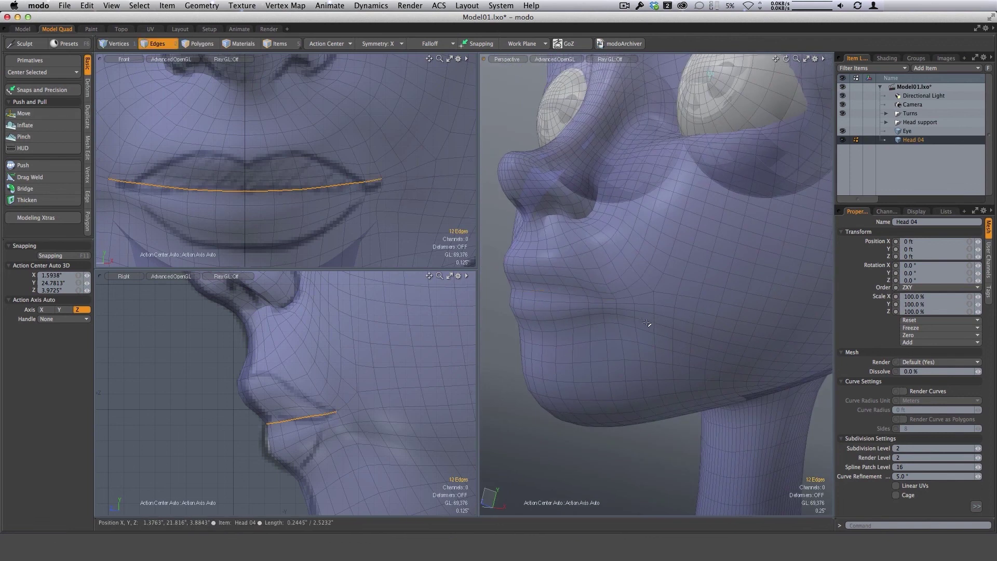
{"action": "mouse_move", "coordinate": [681, 329]}
{"action": "left_mouse_down", "text": "alt"}
{"action": "mouse_move", "coordinate": [642, 327]}
{"action": "mouse_move", "coordinate": [578, 289]}
{"action": "left_mouse_up", "text": "alt"}
{"action": "left_click", "coordinate": [23, 113]}
{"action": "scroll", "coordinate": [579, 289], "scroll_direction": "up", "scroll_amount": 2}
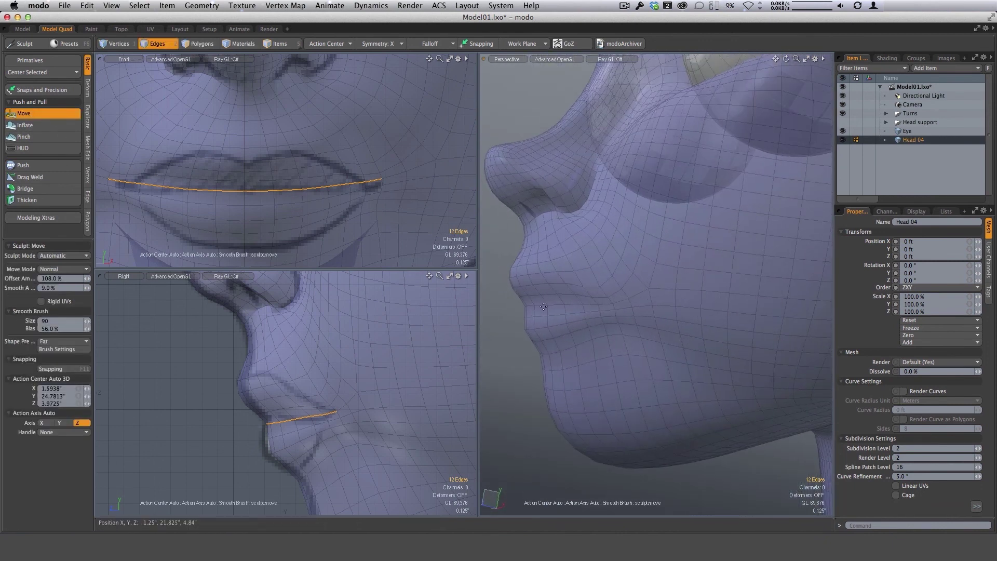
{"action": "right_click_drag", "start_coordinate": [549, 307], "coordinate": [560, 306]}
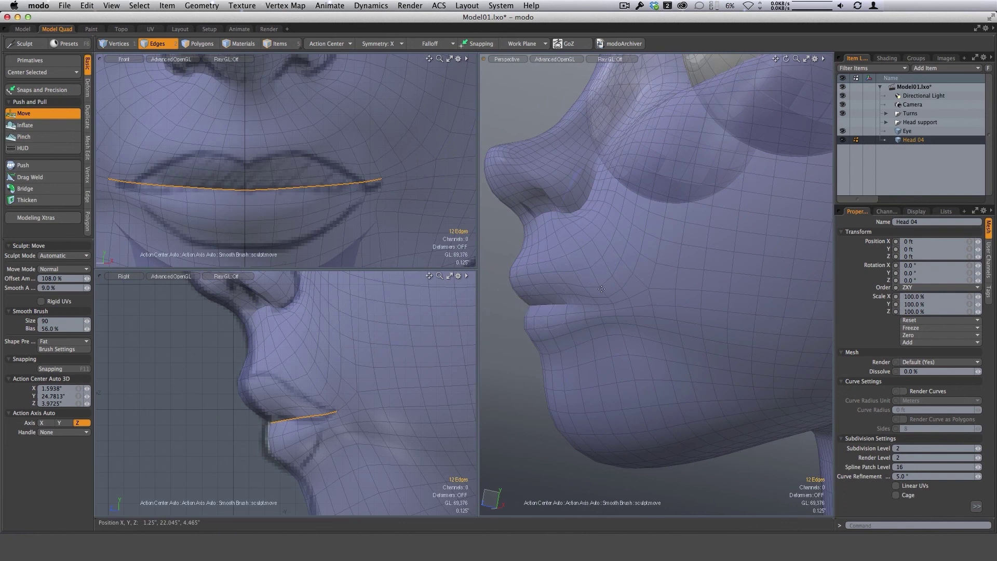
{"action": "left_click_drag", "start_coordinate": [540, 301], "coordinate": [612, 312], "text": "alt"}
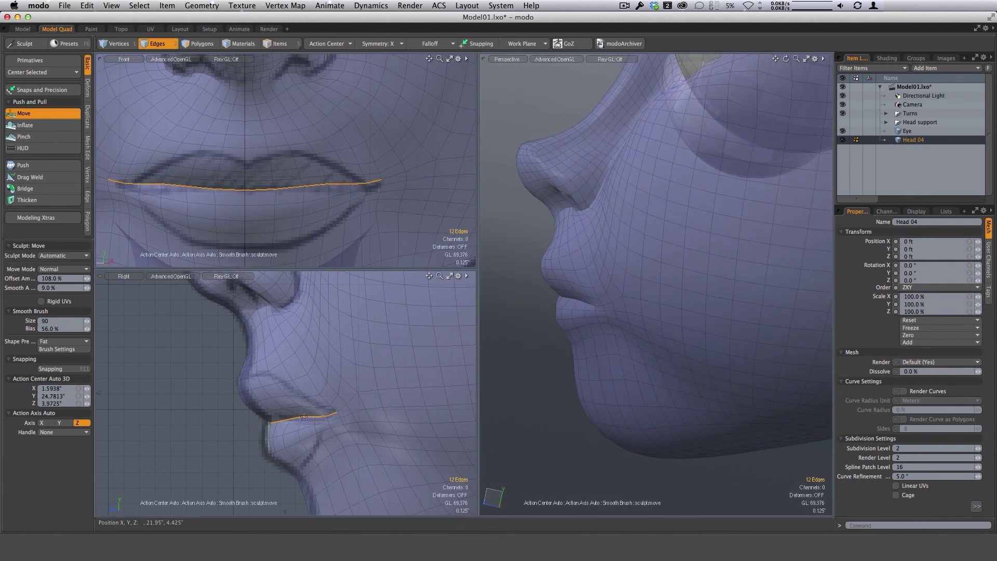
{"action": "left_click_drag", "start_coordinate": [672, 290], "coordinate": [694, 278], "text": "alt"}
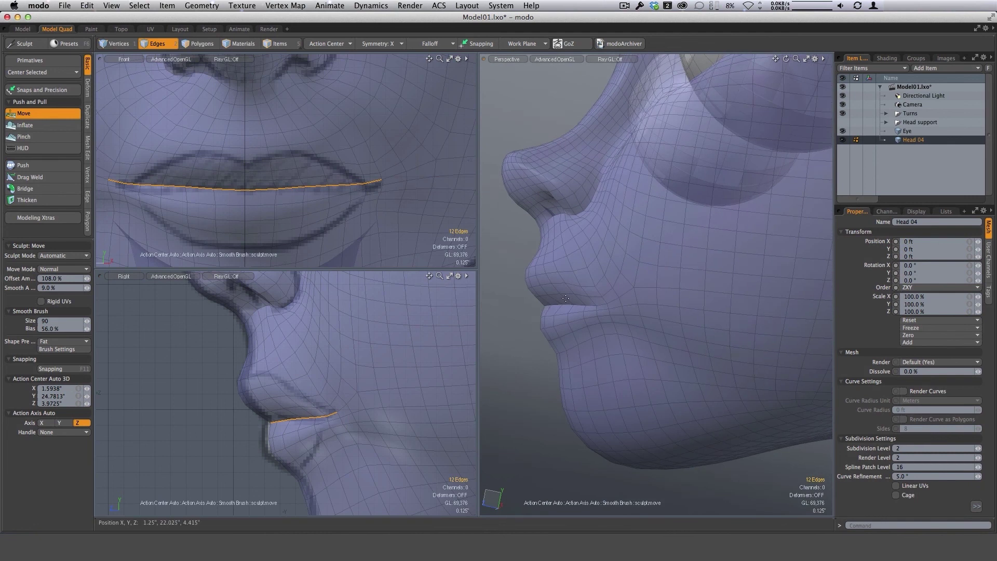
{"action": "left_click_drag", "start_coordinate": [546, 306], "coordinate": [552, 304]}
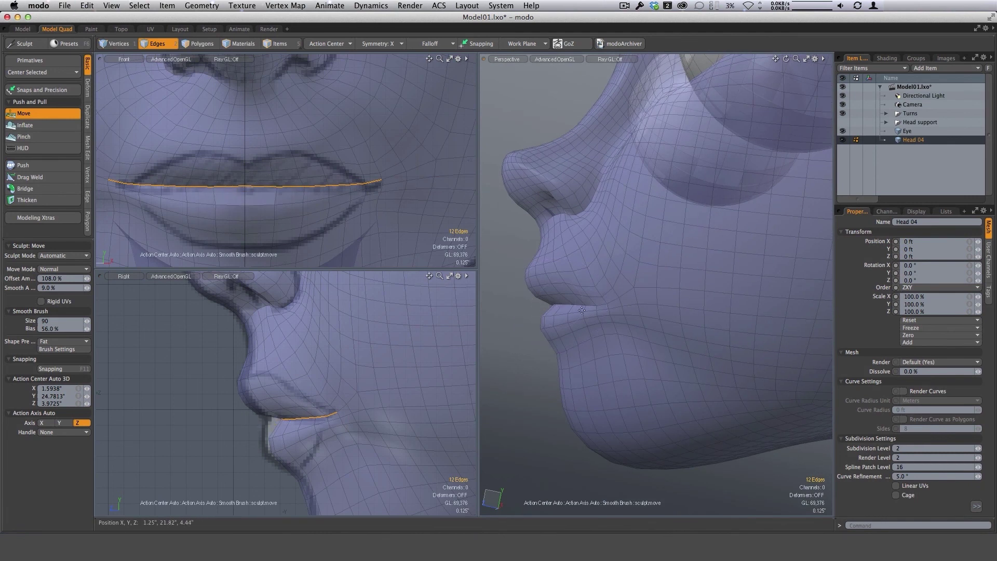
{"action": "left_click_drag", "start_coordinate": [582, 310], "coordinate": [654, 320]}
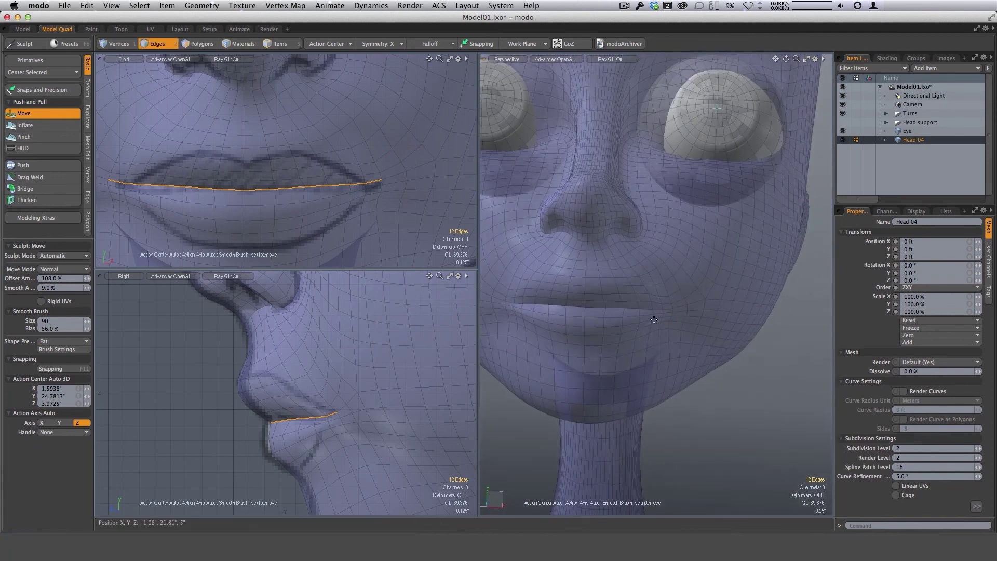
Refine the selected mouth line near the corners of the mouth with the Move brush reduced to about 24
{"action": "right_click_drag", "start_coordinate": [654, 320], "coordinate": [636, 321]}
{"action": "mouse_move", "coordinate": [637, 322]}
{"action": "left_mouse_down", "text": "alt"}
{"action": "mouse_move", "coordinate": [663, 320]}
{"action": "mouse_move", "coordinate": [657, 212]}
{"action": "mouse_move", "coordinate": [733, 272]}
{"action": "mouse_move", "coordinate": [633, 282]}
{"action": "mouse_move", "coordinate": [625, 311]}
{"action": "left_mouse_up", "text": "alt"}
{"action": "right_click_drag", "start_coordinate": [625, 310], "coordinate": [622, 311]}
{"action": "mouse_move", "coordinate": [657, 316]}
{"action": "left_mouse_down", "text": "alt"}
{"action": "mouse_move", "coordinate": [684, 313]}
{"action": "mouse_move", "coordinate": [586, 312]}
{"action": "left_mouse_up", "text": "alt"}
{"action": "right_click_drag", "start_coordinate": [586, 312], "coordinate": [596, 314], "text": "shift"}
{"action": "left_click_drag", "start_coordinate": [597, 314], "coordinate": [618, 340], "text": "alt"}
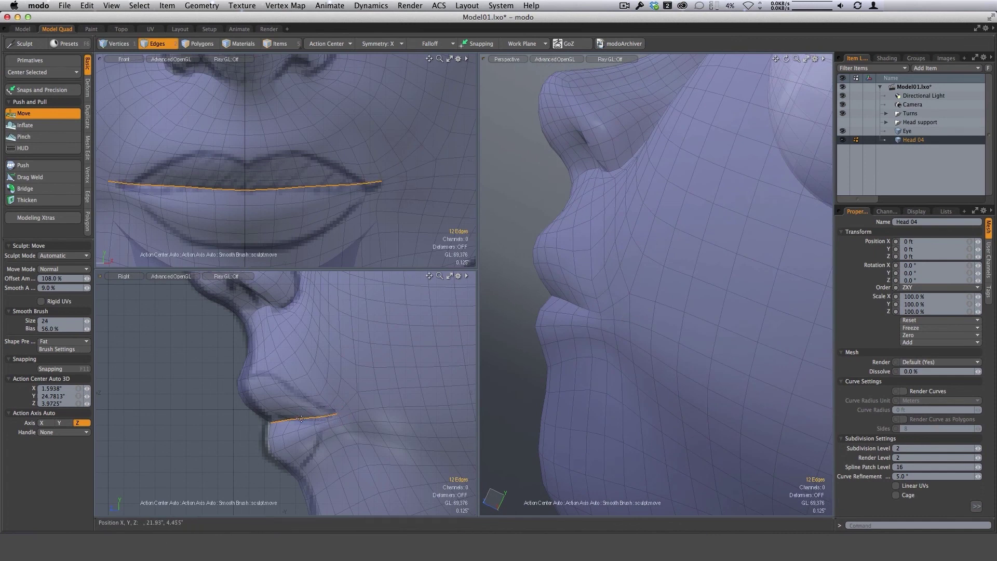
Drop the Move brush and clear the mouth line edge selection
{"action": "mouse_move", "coordinate": [529, 347]}
{"action": "left_mouse_down", "text": "alt"}
{"action": "mouse_move", "coordinate": [681, 347]}
{"action": "mouse_move", "coordinate": [639, 369]}
{"action": "left_mouse_up", "text": "alt"}
{"action": "key", "text": "q"}
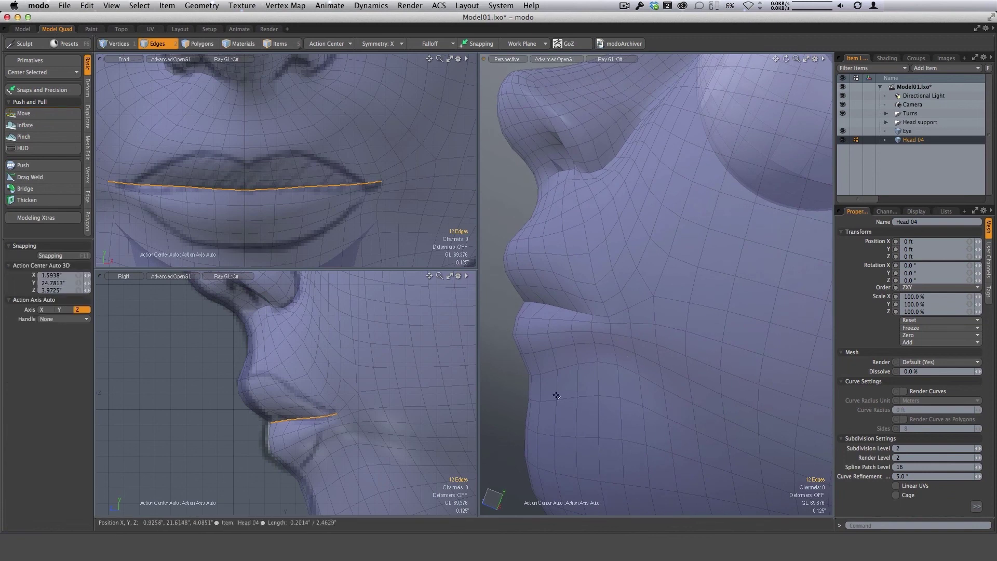
{"action": "left_click", "coordinate": [511, 405]}
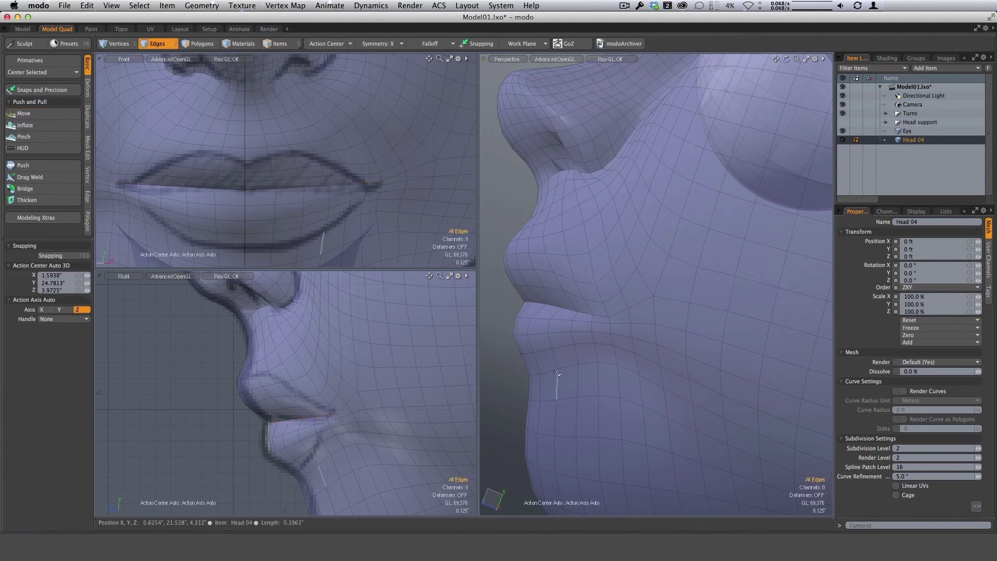
Shape the lower lip and the hollow beneath it with the Move brush at about 75 and 48
{"action": "left_click_drag", "start_coordinate": [565, 364], "coordinate": [726, 240], "text": "alt"}
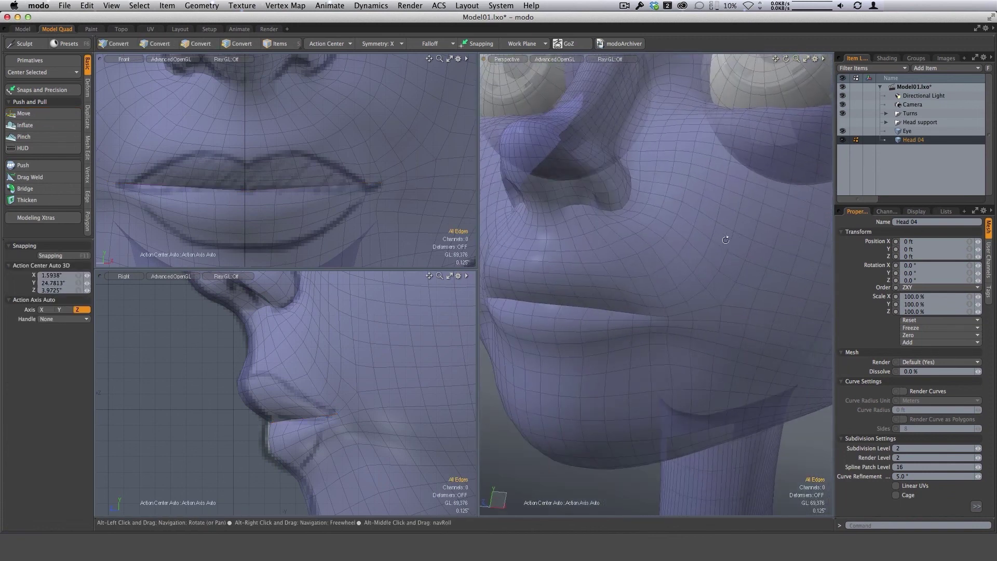
{"action": "left_click", "coordinate": [26, 113]}
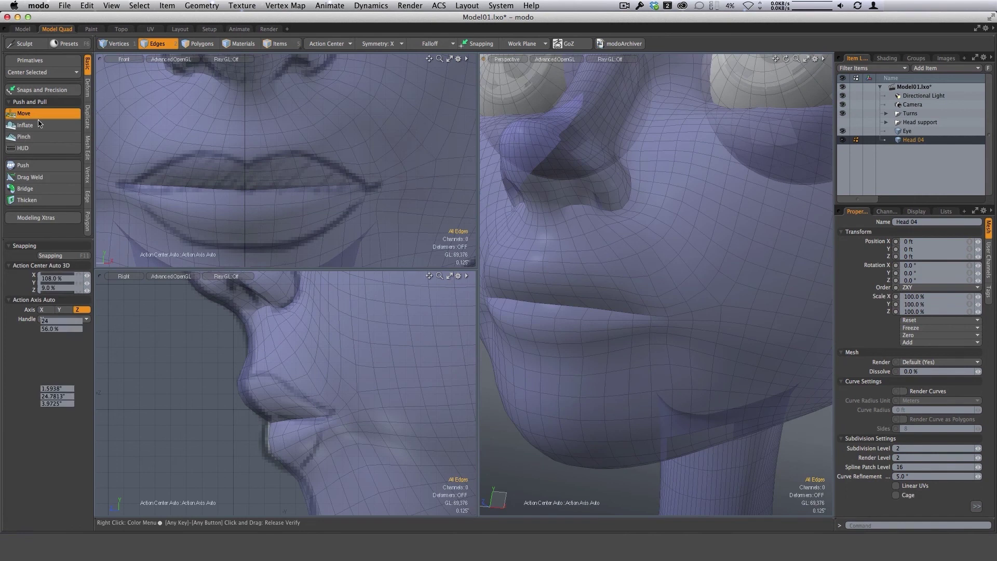
{"action": "left_click_drag", "start_coordinate": [565, 414], "coordinate": [563, 363], "text": "alt"}
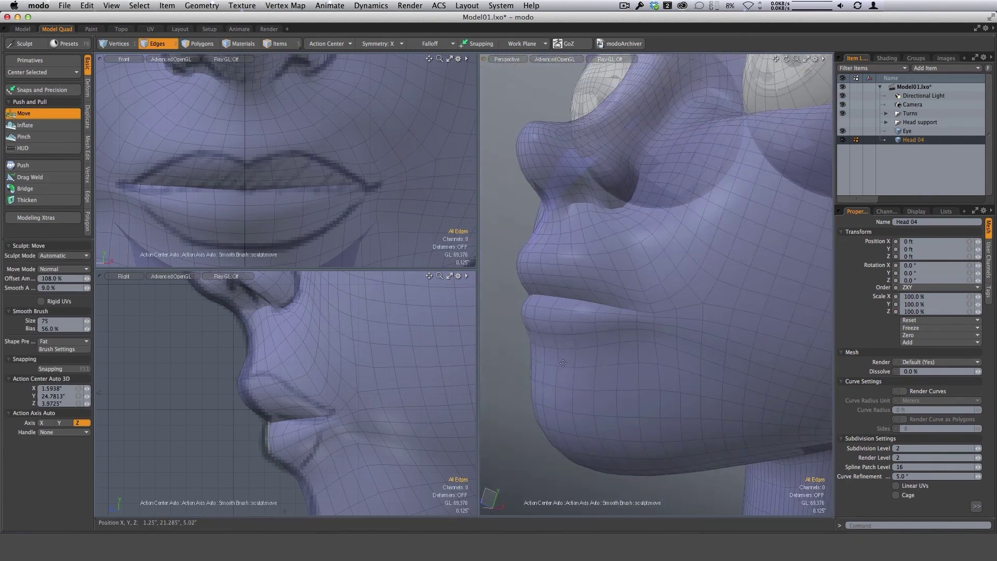
{"action": "right_click_drag", "start_coordinate": [578, 360], "coordinate": [571, 360]}
{"action": "mouse_move", "coordinate": [667, 342]}
{"action": "left_mouse_down", "text": "alt"}
{"action": "mouse_move", "coordinate": [570, 326]}
{"action": "mouse_move", "coordinate": [597, 326]}
{"action": "mouse_move", "coordinate": [585, 314]}
{"action": "mouse_move", "coordinate": [582, 365]}
{"action": "left_mouse_up", "text": "alt"}
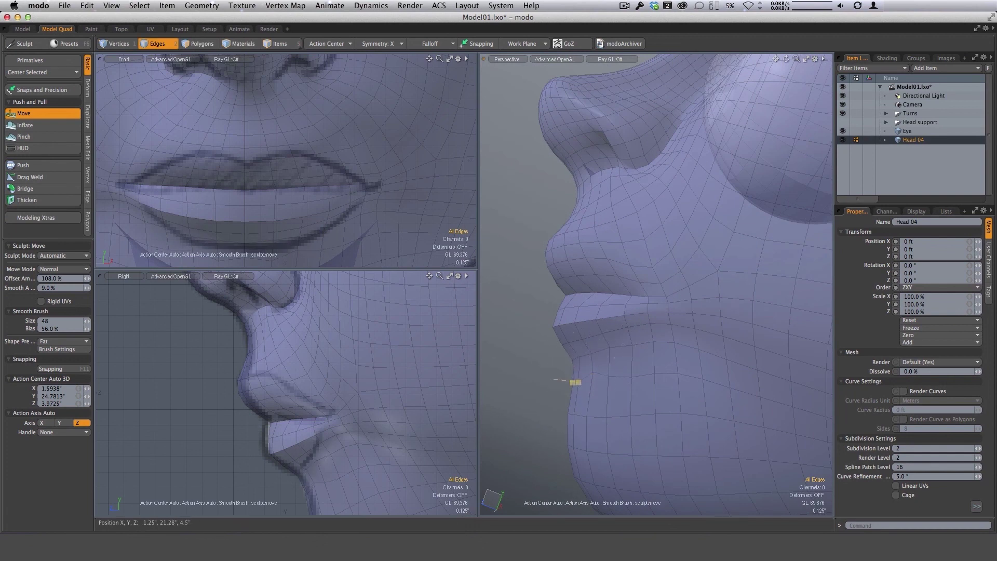
Refine the hollow between the lower lip and chin with the Move brush at about 48 and 65
{"action": "left_click_drag", "start_coordinate": [575, 382], "coordinate": [588, 357], "text": "alt"}
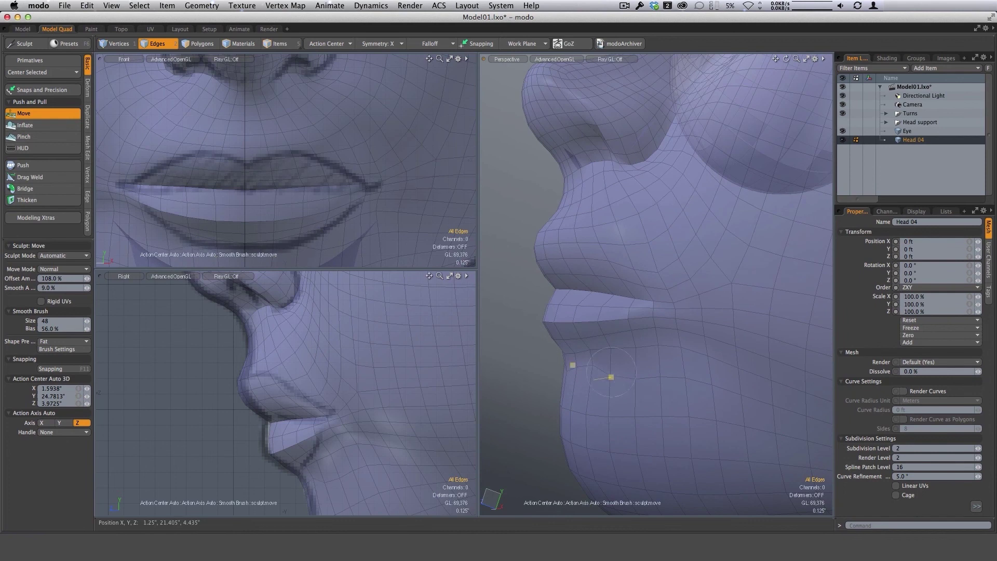
{"action": "left_click_drag", "start_coordinate": [649, 323], "coordinate": [564, 374], "text": "alt"}
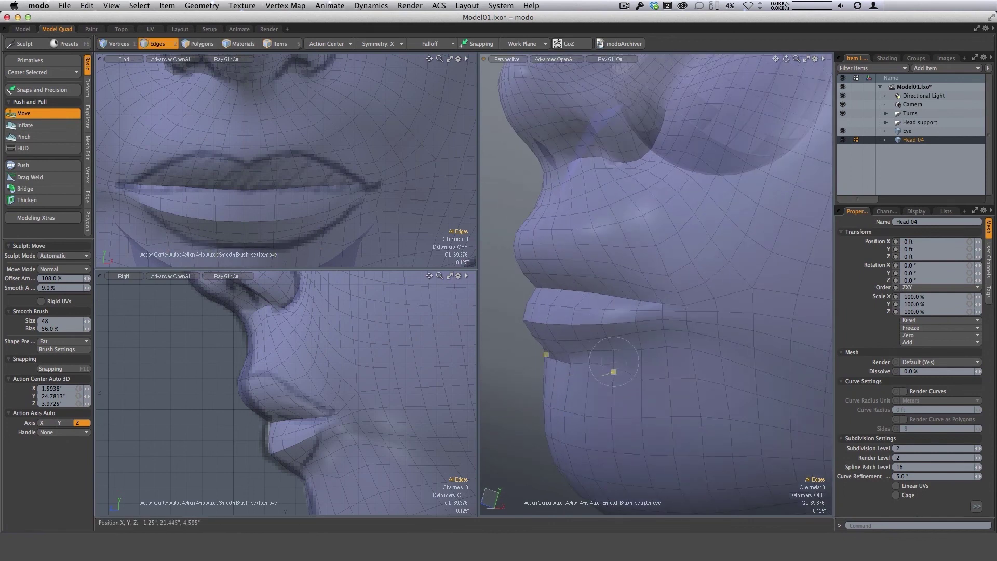
{"action": "mouse_move", "coordinate": [639, 352]}
{"action": "left_mouse_down", "text": "ctrl+alt"}
{"action": "mouse_move", "coordinate": [664, 397]}
{"action": "mouse_move", "coordinate": [686, 349]}
{"action": "mouse_move", "coordinate": [635, 372]}
{"action": "left_mouse_up", "text": "ctrl+alt"}
{"action": "right_click_drag", "start_coordinate": [635, 372], "coordinate": [644, 372]}
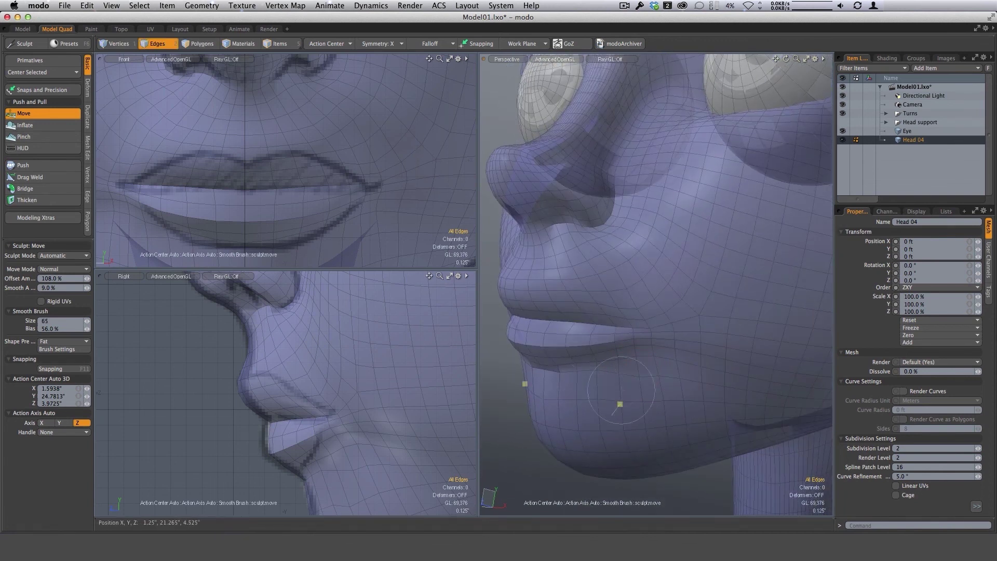
Shape the surface around and below the corners of the mouth with the Move brush at about 58
{"action": "mouse_move", "coordinate": [627, 378]}
{"action": "left_mouse_down", "text": "alt"}
{"action": "mouse_move", "coordinate": [719, 354]}
{"action": "mouse_move", "coordinate": [774, 358]}
{"action": "left_mouse_up", "text": "alt"}
{"action": "right_click_drag", "start_coordinate": [652, 379], "coordinate": [648, 380]}
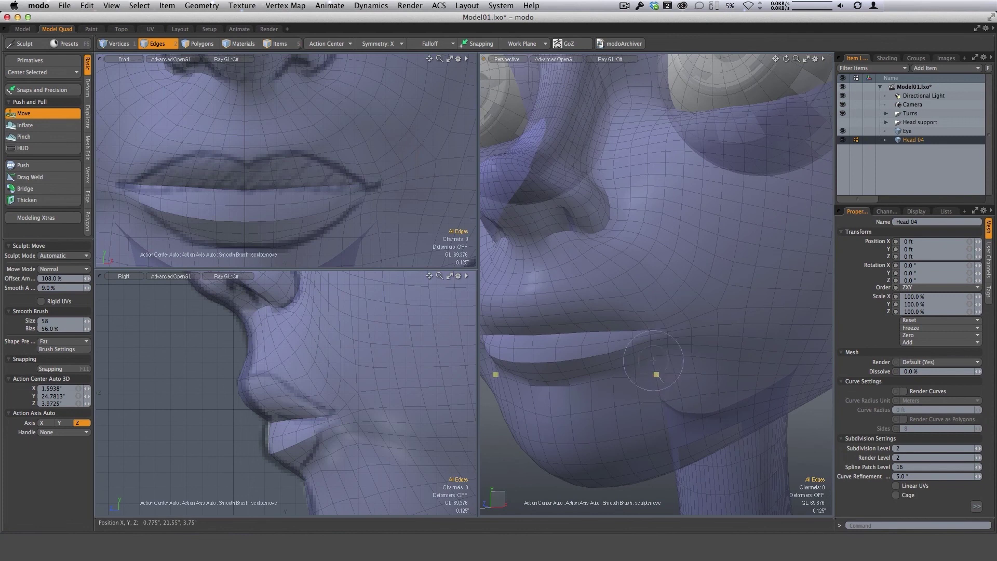
{"action": "left_click_drag", "start_coordinate": [707, 388], "coordinate": [649, 363], "text": "alt"}
{"action": "left_click_drag", "start_coordinate": [649, 364], "coordinate": [606, 298], "text": "ctrl+alt"}
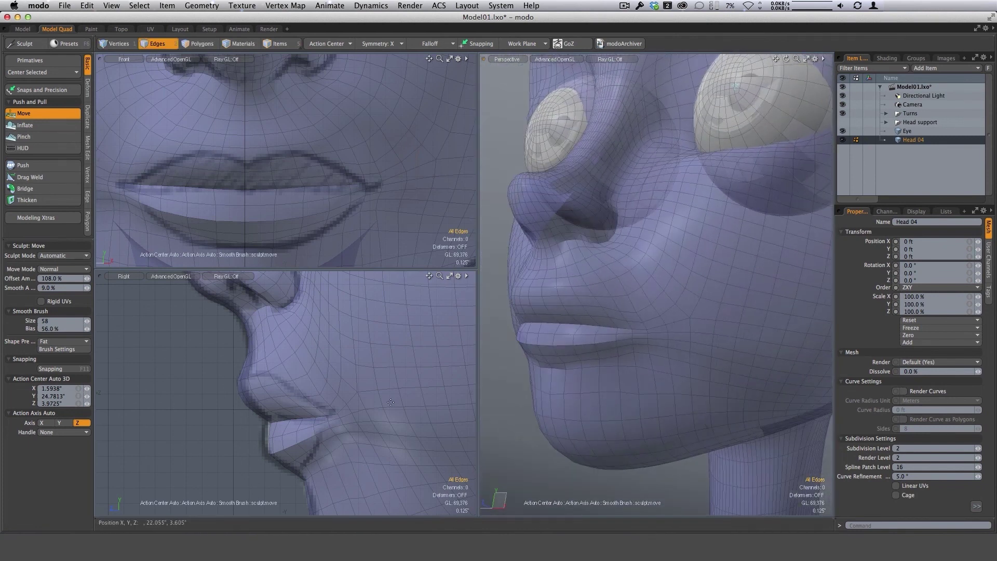
Shape the upper lip against the front and side drawings with the Move brush at about 49 and 47
{"action": "right_click_drag", "start_coordinate": [261, 370], "coordinate": [265, 371]}
{"action": "right_click_drag", "start_coordinate": [257, 149], "coordinate": [247, 150]}
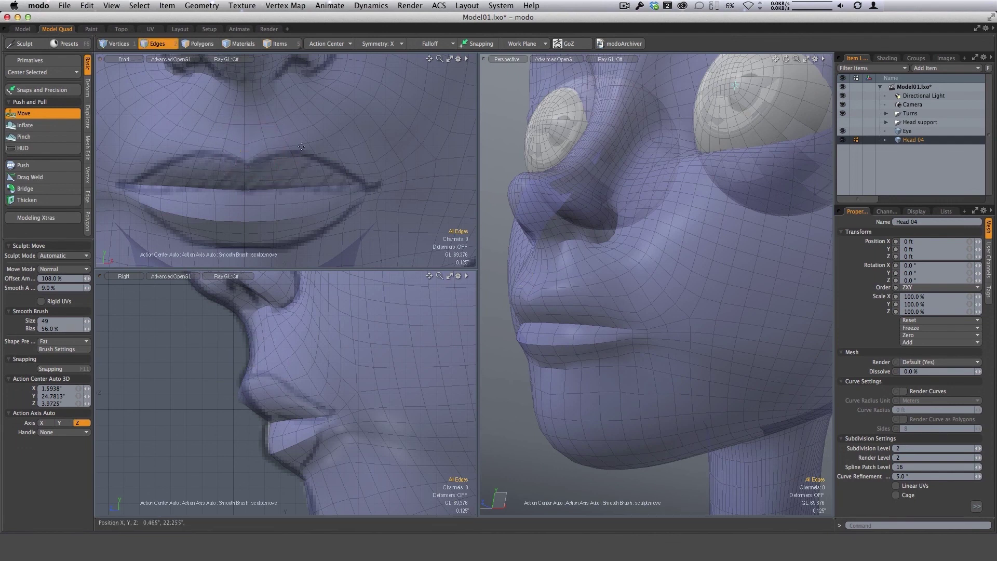
{"action": "right_click_drag", "start_coordinate": [339, 151], "coordinate": [322, 149]}
{"action": "mouse_move", "coordinate": [615, 276]}
{"action": "left_mouse_down", "text": "alt"}
{"action": "mouse_move", "coordinate": [595, 231]}
{"action": "mouse_move", "coordinate": [631, 260]}
{"action": "mouse_move", "coordinate": [548, 287]}
{"action": "left_mouse_up", "text": "alt"}
{"action": "scroll", "coordinate": [548, 287], "scroll_direction": "up", "scroll_amount": 2}
{"action": "right_click_drag", "start_coordinate": [549, 302], "coordinate": [539, 302]}
{"action": "mouse_move", "coordinate": [618, 270]}
{"action": "left_mouse_down", "text": "alt"}
{"action": "mouse_move", "coordinate": [568, 292]}
{"action": "mouse_move", "coordinate": [604, 319]}
{"action": "mouse_move", "coordinate": [596, 313]}
{"action": "left_mouse_up", "text": "alt"}
{"action": "scroll", "coordinate": [569, 292], "scroll_direction": "up", "scroll_amount": 3}
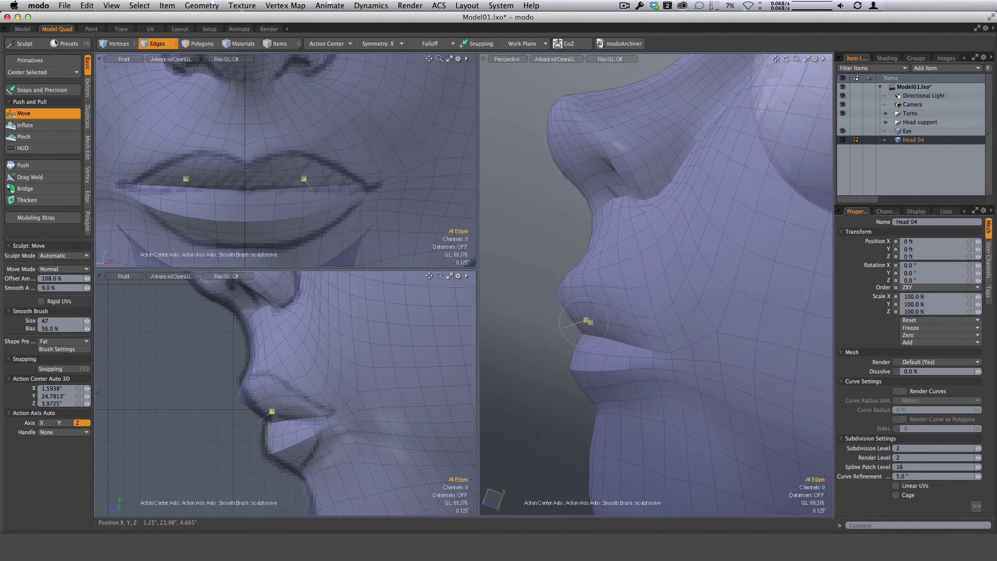
Refine the upper lip toward the corners of the mouth with the Move brush at about 58
{"action": "left_click_drag", "start_coordinate": [657, 330], "coordinate": [656, 349], "text": "alt"}
{"action": "right_click_drag", "start_coordinate": [642, 316], "coordinate": [662, 315]}
{"action": "mouse_move", "coordinate": [684, 328]}
{"action": "left_mouse_down", "text": "ctrl+alt"}
{"action": "mouse_move", "coordinate": [638, 315]}
{"action": "mouse_move", "coordinate": [622, 283]}
{"action": "mouse_move", "coordinate": [636, 319]}
{"action": "left_mouse_up", "text": "ctrl+alt"}
{"action": "right_click_drag", "start_coordinate": [637, 318], "coordinate": [630, 319]}
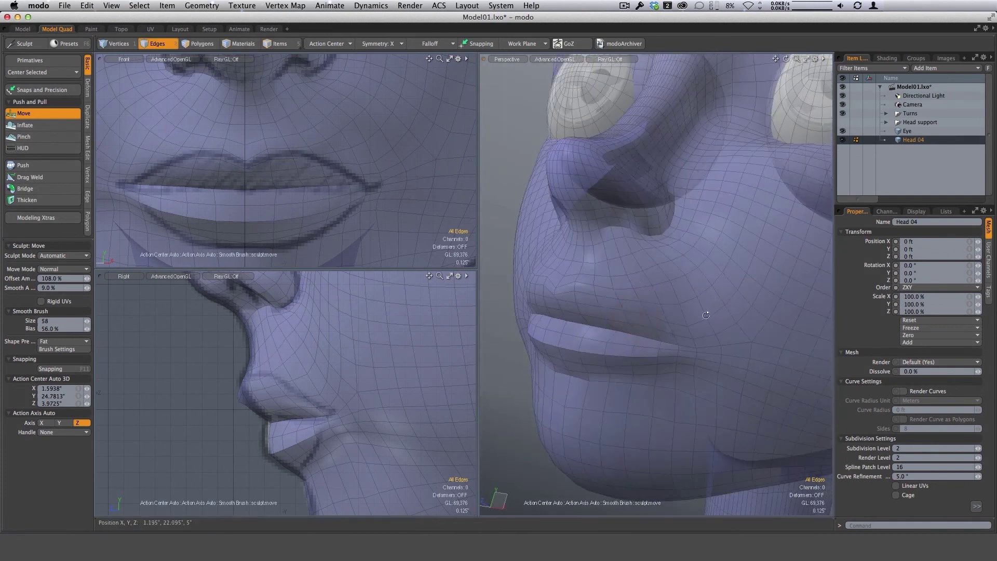
Adjust the area just beneath the mouth corners with the Move brush at about 42 and 45
{"action": "left_click_drag", "start_coordinate": [706, 315], "coordinate": [639, 360], "text": "alt"}
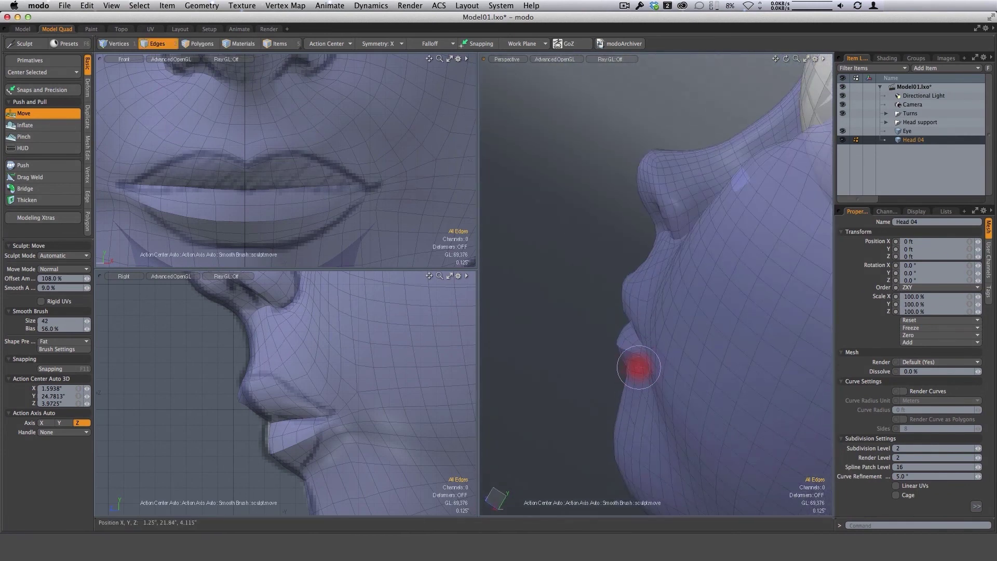
{"action": "right_click_drag", "start_coordinate": [639, 368], "coordinate": [648, 367]}
{"action": "left_click_drag", "start_coordinate": [675, 370], "coordinate": [641, 363], "text": "alt"}
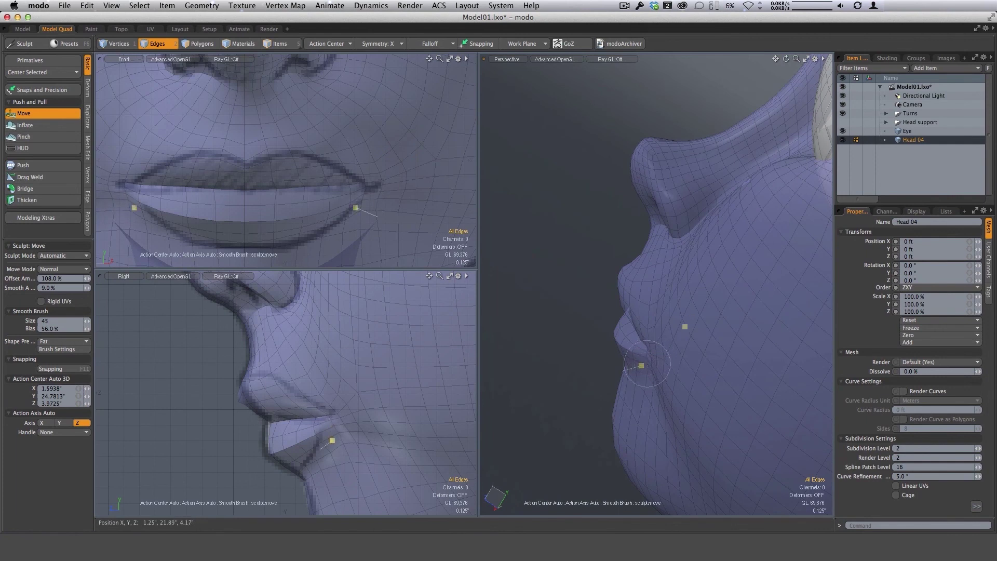
Even out the forward curve of the lips and the area above the upper lip with the Move brush at about 60, 52 and 58
{"action": "mouse_move", "coordinate": [655, 354]}
{"action": "left_mouse_down", "text": "alt"}
{"action": "mouse_move", "coordinate": [647, 369]}
{"action": "mouse_move", "coordinate": [643, 289]}
{"action": "mouse_move", "coordinate": [685, 219]}
{"action": "mouse_move", "coordinate": [684, 265]}
{"action": "mouse_move", "coordinate": [623, 211]}
{"action": "mouse_move", "coordinate": [622, 230]}
{"action": "left_mouse_up", "text": "alt"}
{"action": "right_click_drag", "start_coordinate": [622, 230], "coordinate": [629, 231]}
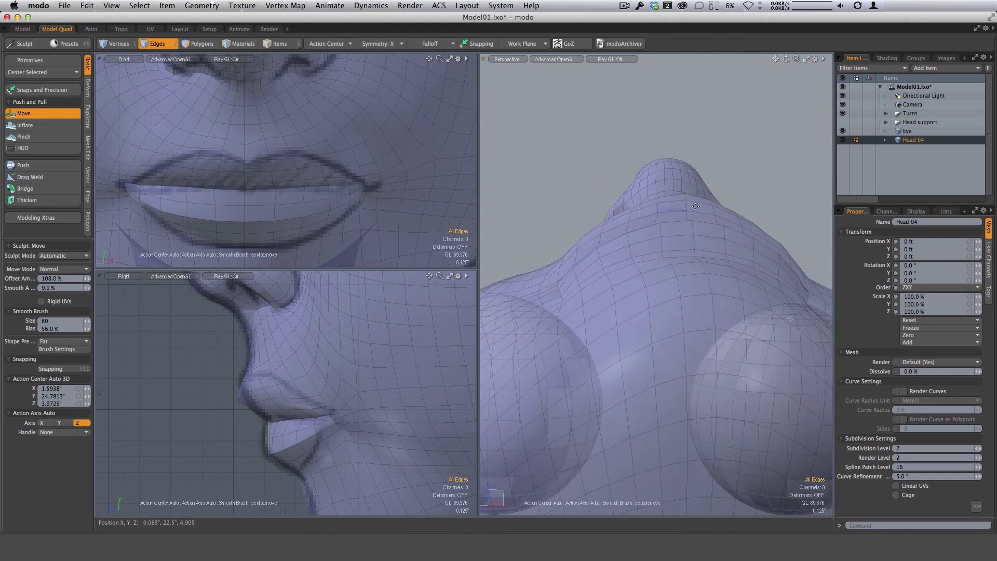
{"action": "left_click_drag", "start_coordinate": [714, 197], "coordinate": [654, 348], "text": "alt"}
{"action": "right_click_drag", "start_coordinate": [654, 360], "coordinate": [656, 360]}
{"action": "mouse_move", "coordinate": [656, 360]}
{"action": "left_mouse_down", "text": "alt"}
{"action": "mouse_move", "coordinate": [826, 351]}
{"action": "mouse_move", "coordinate": [674, 334]}
{"action": "mouse_move", "coordinate": [593, 338]}
{"action": "left_mouse_up", "text": "alt"}
{"action": "scroll", "coordinate": [587, 338], "scroll_direction": "up", "scroll_amount": 2}
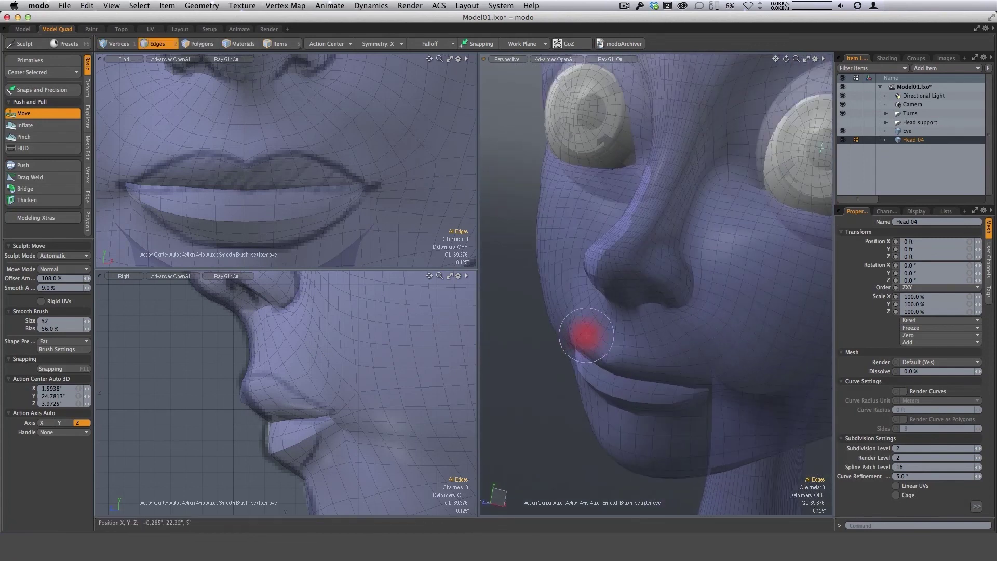
{"action": "right_click_drag", "start_coordinate": [586, 335], "coordinate": [593, 335]}
{"action": "mouse_move", "coordinate": [593, 335]}
{"action": "left_mouse_down", "text": "alt"}
{"action": "mouse_move", "coordinate": [575, 317]}
{"action": "mouse_move", "coordinate": [683, 315]}
{"action": "mouse_move", "coordinate": [655, 327]}
{"action": "mouse_move", "coordinate": [631, 299]}
{"action": "mouse_move", "coordinate": [729, 316]}
{"action": "mouse_move", "coordinate": [614, 342]}
{"action": "left_mouse_up", "text": "alt"}
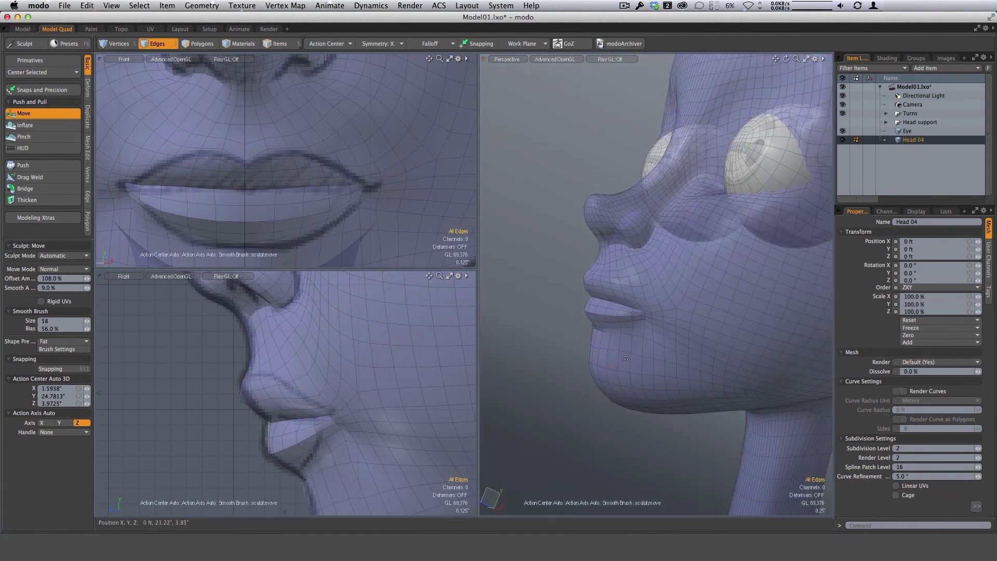
Refine the mouth corners and the lower edge of the upper lip with the Move brush at about 58 and 36
{"action": "left_click_drag", "start_coordinate": [625, 359], "coordinate": [660, 385], "text": "alt"}
{"action": "left_click_drag", "start_coordinate": [794, 364], "coordinate": [599, 265], "text": "alt"}
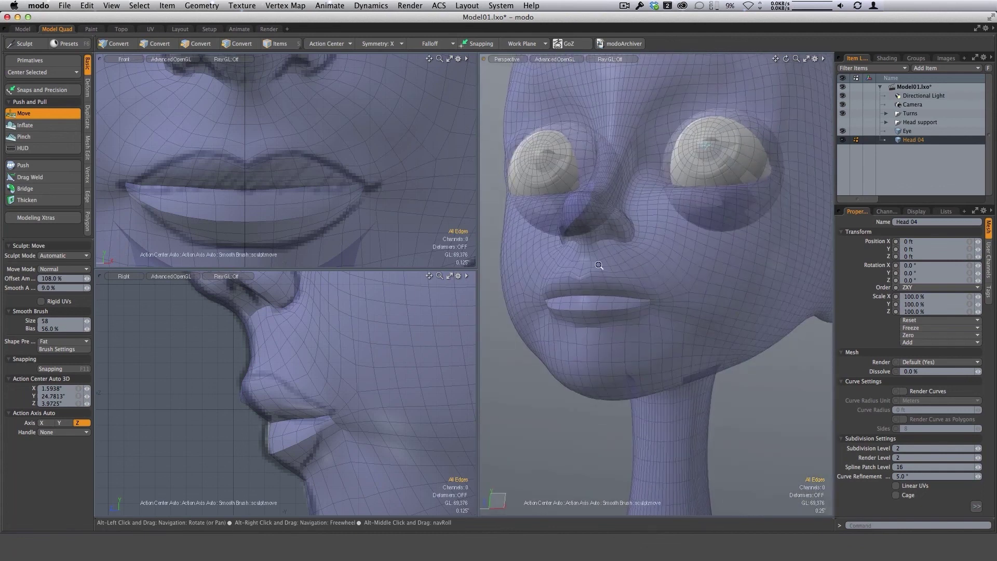
{"action": "scroll", "coordinate": [649, 281], "scroll_direction": "up", "scroll_amount": 2}
{"action": "scroll", "coordinate": [632, 267], "scroll_direction": "up", "scroll_amount": 3}
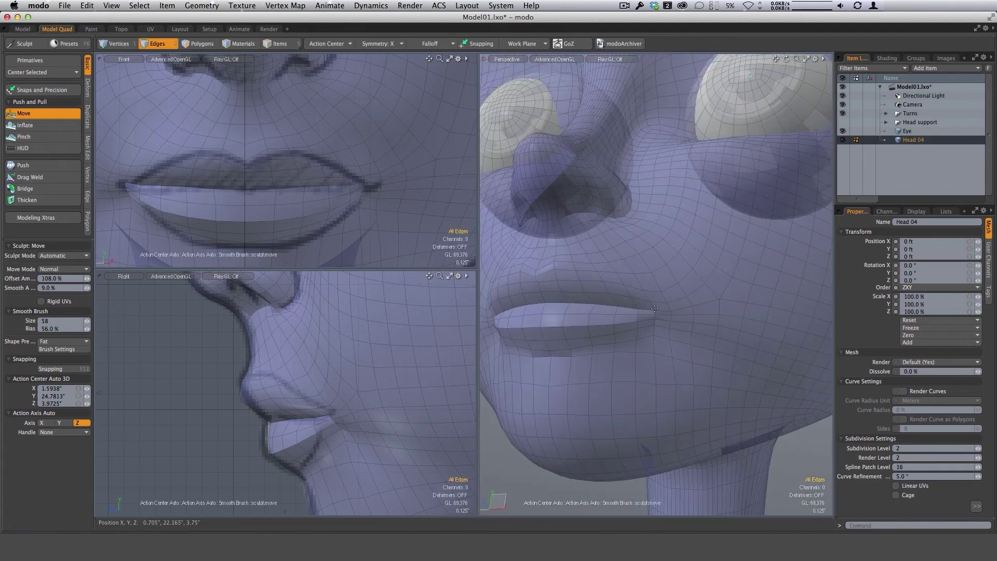
{"action": "left_click_drag", "start_coordinate": [652, 303], "coordinate": [317, 384], "text": "alt"}
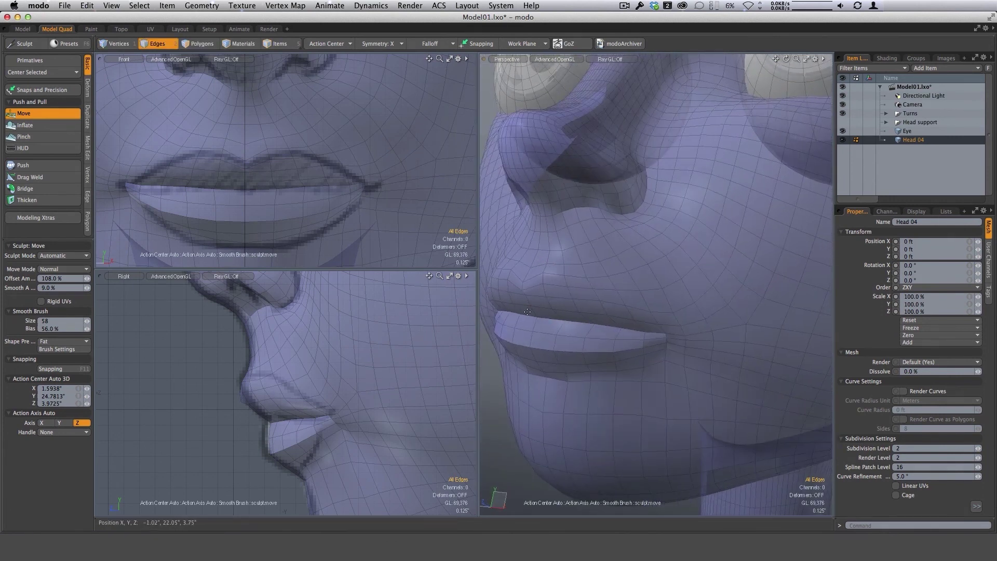
{"action": "right_click_drag", "start_coordinate": [532, 313], "coordinate": [518, 312]}
{"action": "mouse_move", "coordinate": [587, 280]}
{"action": "left_mouse_down", "text": "alt"}
{"action": "mouse_move", "coordinate": [526, 298]}
{"action": "mouse_move", "coordinate": [539, 262]}
{"action": "mouse_move", "coordinate": [567, 262]}
{"action": "mouse_move", "coordinate": [625, 317]}
{"action": "mouse_move", "coordinate": [603, 306]}
{"action": "mouse_move", "coordinate": [777, 348]}
{"action": "mouse_move", "coordinate": [702, 361]}
{"action": "mouse_move", "coordinate": [742, 340]}
{"action": "mouse_move", "coordinate": [725, 343]}
{"action": "left_mouse_up", "text": "alt"}
{"action": "left_click_drag", "start_coordinate": [573, 350], "coordinate": [563, 348], "text": "ctrl+alt"}
{"action": "left_click_drag", "start_coordinate": [696, 344], "coordinate": [529, 296], "text": "ctrl+alt"}
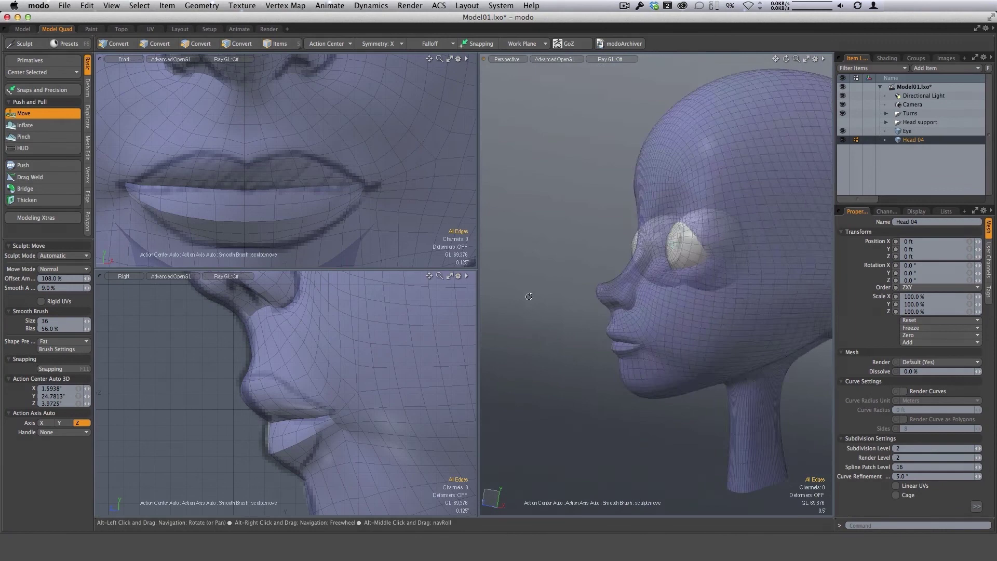
Shape the lower part of the ear against the side reference drawing with the Move brush at about 59
{"action": "left_click_drag", "start_coordinate": [738, 340], "coordinate": [681, 282], "text": "alt"}
{"action": "left_click_drag", "start_coordinate": [571, 312], "coordinate": [670, 271], "text": "alt+shift"}
{"action": "left_click_drag", "start_coordinate": [395, 357], "coordinate": [240, 422], "text": "alt"}
{"action": "left_click_drag", "start_coordinate": [391, 421], "coordinate": [187, 463], "text": "alt"}
{"action": "mouse_move", "coordinate": [446, 373]}
{"action": "left_mouse_down", "text": "alt"}
{"action": "mouse_move", "coordinate": [363, 410]}
{"action": "mouse_move", "coordinate": [401, 385]}
{"action": "left_mouse_up", "text": "alt"}
{"action": "right_click_drag", "start_coordinate": [384, 406], "coordinate": [397, 405]}
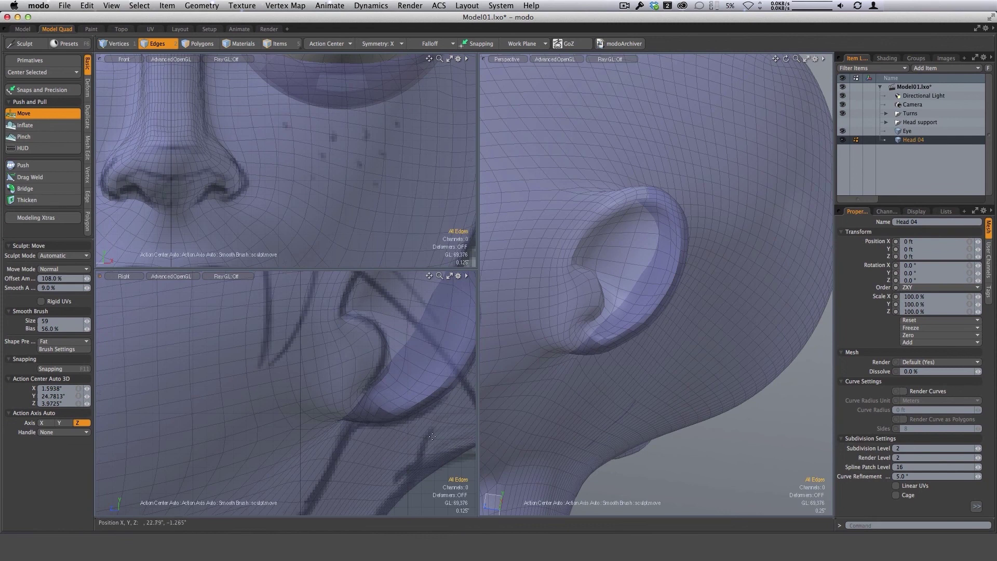
Shape the inner edge of the ear's upper rim with the Move brush at about 48
{"action": "mouse_move", "coordinate": [508, 386]}
{"action": "left_mouse_down", "text": "alt"}
{"action": "mouse_move", "coordinate": [673, 261]}
{"action": "mouse_move", "coordinate": [664, 379]}
{"action": "mouse_move", "coordinate": [628, 298]}
{"action": "left_mouse_up", "text": "alt"}
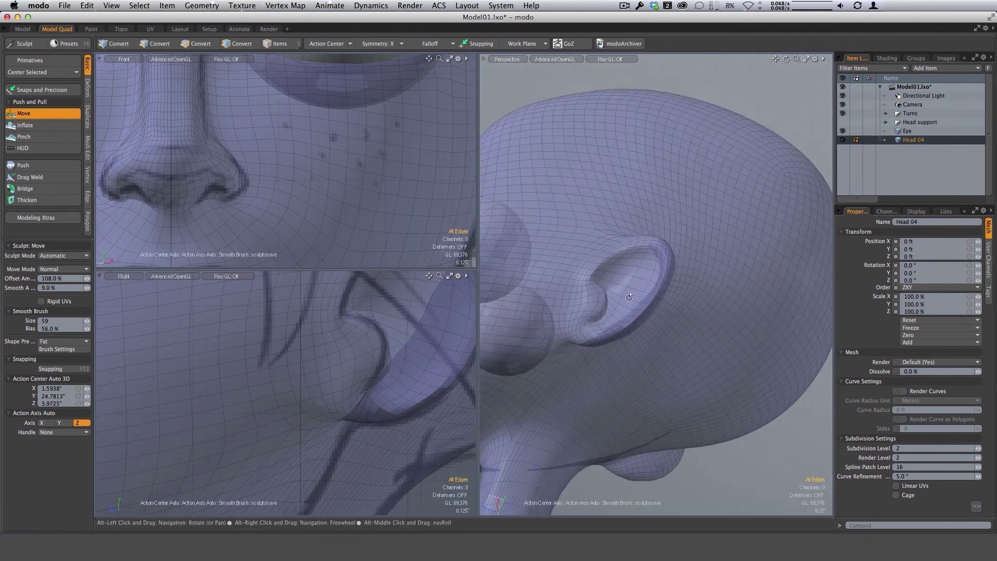
{"action": "scroll", "coordinate": [655, 262], "scroll_direction": "up", "scroll_amount": 4}
{"action": "right_click_drag", "start_coordinate": [651, 273], "coordinate": [644, 273]}
{"action": "left_click_drag", "start_coordinate": [649, 271], "coordinate": [652, 261], "text": "alt"}
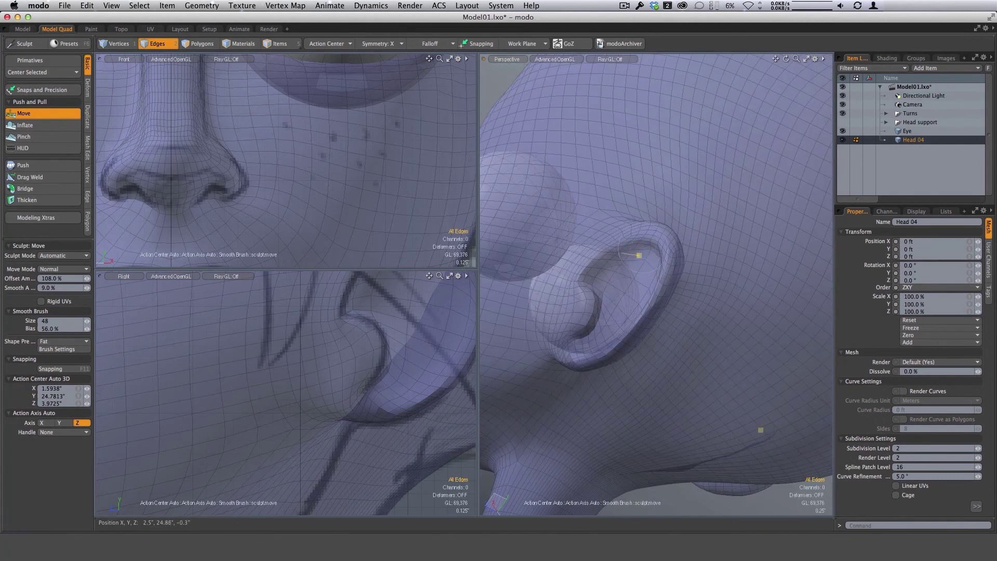
Refine the ear's outer rim and inner bowl with the Move brush reduced to about 36
{"action": "left_click_drag", "start_coordinate": [639, 255], "coordinate": [738, 260], "text": "alt"}
{"action": "mouse_move", "coordinate": [653, 287]}
{"action": "left_mouse_down", "text": "alt"}
{"action": "mouse_move", "coordinate": [690, 296]}
{"action": "mouse_move", "coordinate": [670, 294]}
{"action": "left_mouse_up", "text": "alt"}
{"action": "mouse_move", "coordinate": [670, 293]}
{"action": "left_mouse_down", "text": "ctrl+alt"}
{"action": "mouse_move", "coordinate": [692, 292]}
{"action": "mouse_move", "coordinate": [674, 284]}
{"action": "left_mouse_up", "text": "ctrl+alt"}
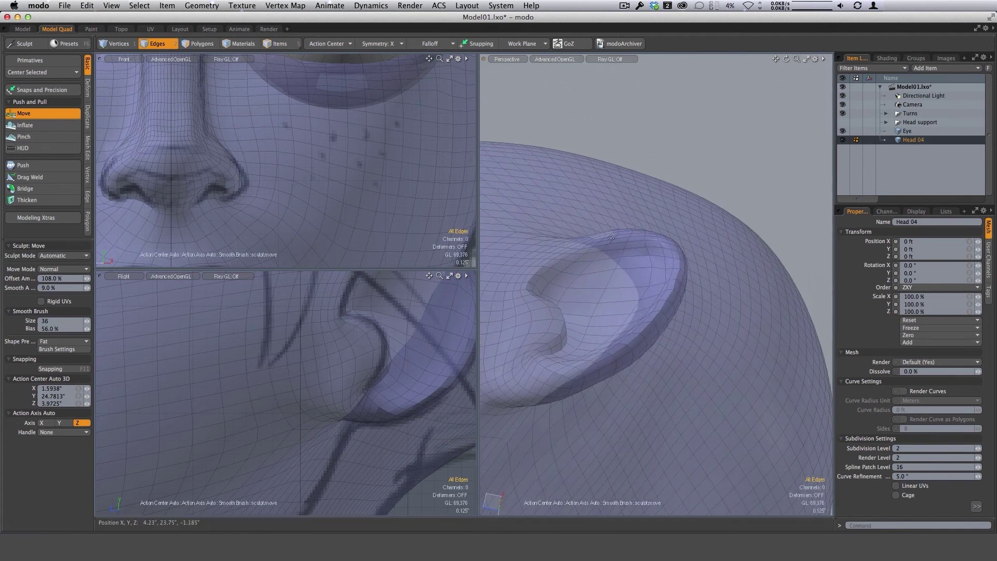
{"action": "left_click_drag", "start_coordinate": [643, 331], "coordinate": [677, 271], "text": "alt"}
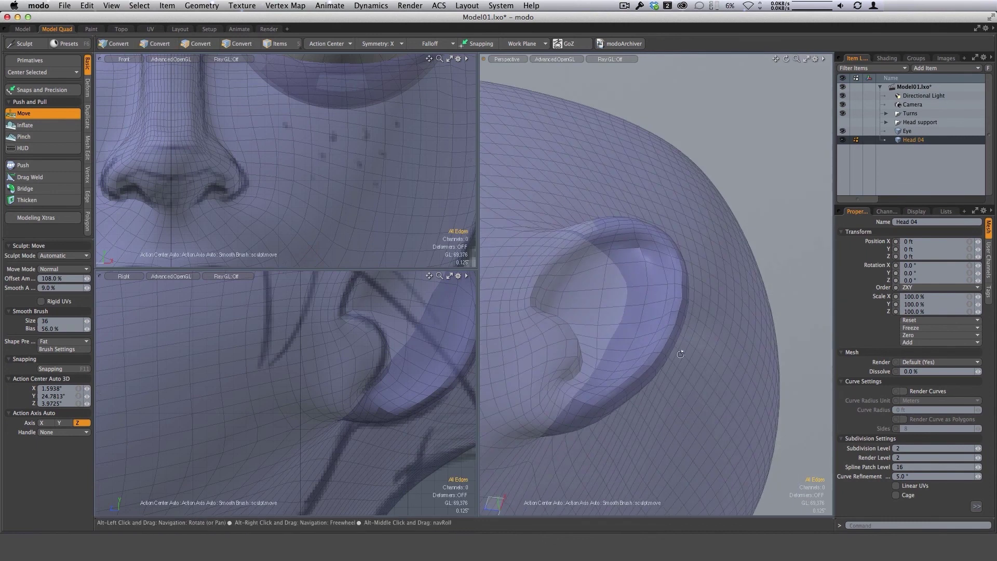
{"action": "left_click_drag", "start_coordinate": [679, 350], "coordinate": [687, 313], "text": "alt"}
{"action": "left_click_drag", "start_coordinate": [667, 364], "coordinate": [667, 297], "text": "alt"}
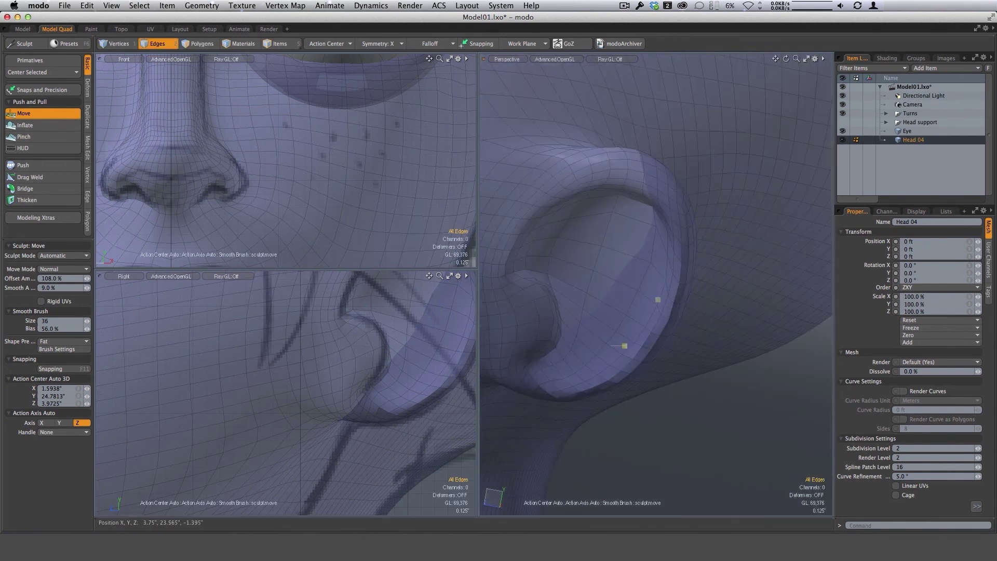
Shape the ear opening behind the front flap and the lower rim with the Move brush at 36
{"action": "left_click_drag", "start_coordinate": [625, 346], "coordinate": [656, 296], "text": "alt"}
{"action": "left_click_drag", "start_coordinate": [692, 359], "coordinate": [597, 305], "text": "alt"}
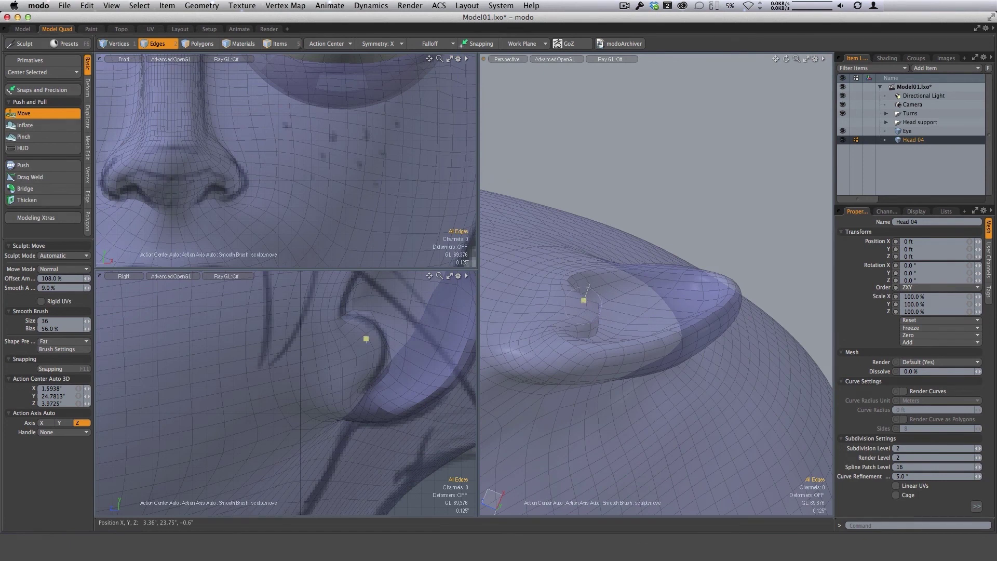
{"action": "left_click_drag", "start_coordinate": [584, 303], "coordinate": [568, 368], "text": "alt"}
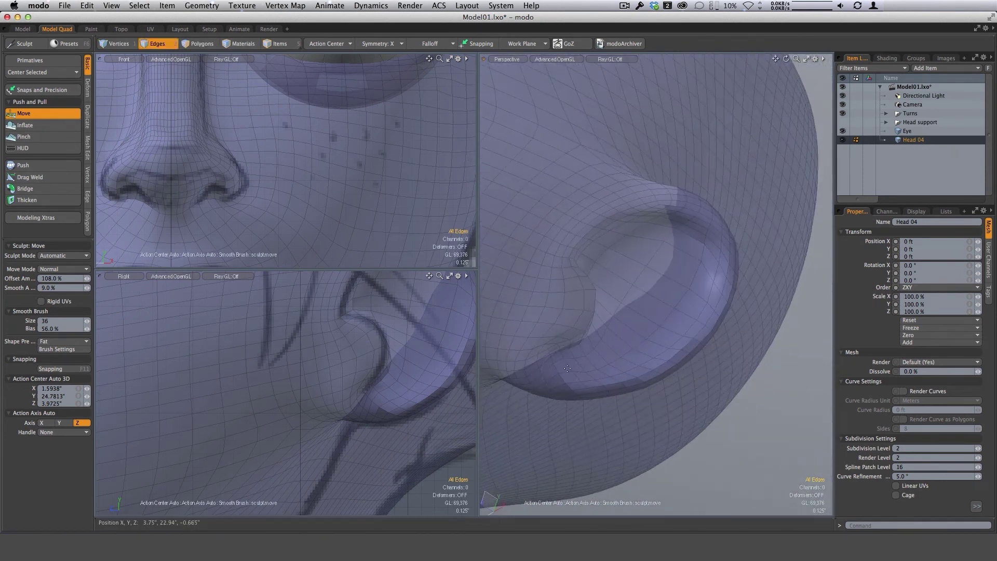
{"action": "mouse_move", "coordinate": [641, 365]}
{"action": "left_mouse_down", "text": "ctrl+alt"}
{"action": "mouse_move", "coordinate": [681, 269]}
{"action": "mouse_move", "coordinate": [635, 228]}
{"action": "left_mouse_up", "text": "ctrl+alt"}
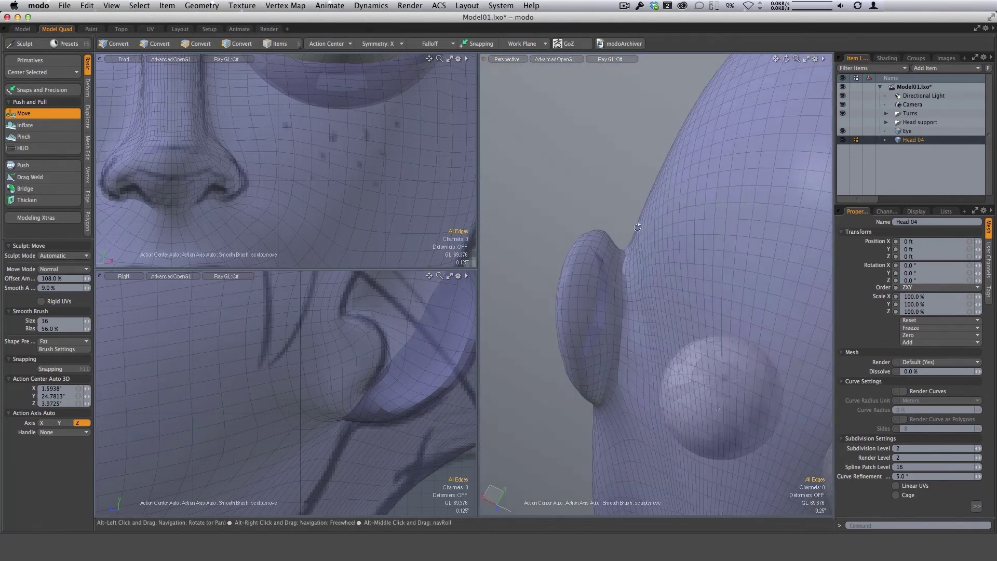
Smooth the transition where the ear meets the head with the Move brush at about 60
{"action": "right_click_drag", "start_coordinate": [637, 274], "coordinate": [649, 274]}
{"action": "mouse_move", "coordinate": [655, 246]}
{"action": "left_mouse_down", "text": "alt"}
{"action": "mouse_move", "coordinate": [637, 286]}
{"action": "mouse_move", "coordinate": [806, 323]}
{"action": "left_mouse_up", "text": "alt"}
{"action": "left_click_drag", "start_coordinate": [709, 360], "coordinate": [673, 312], "text": "ctrl+alt"}
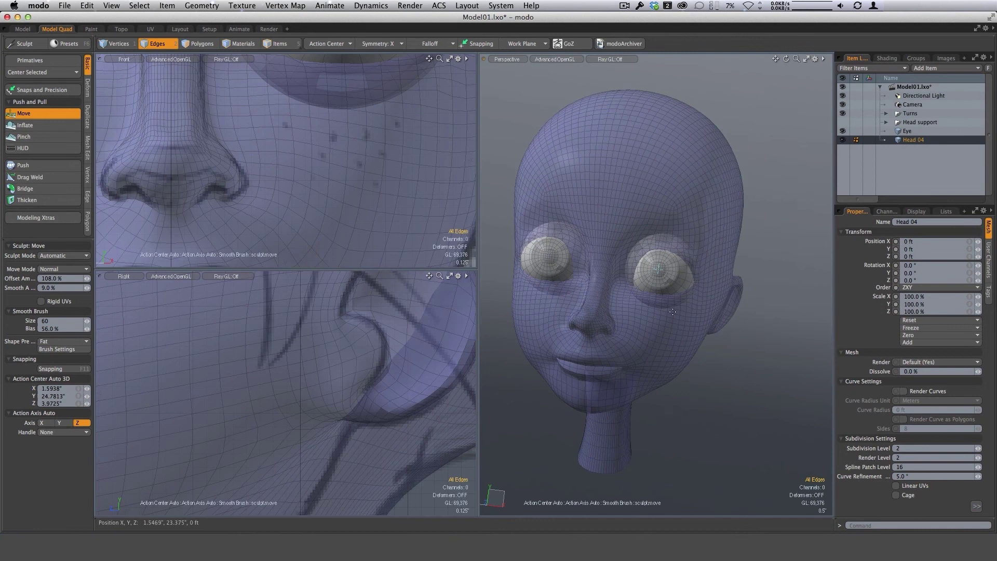